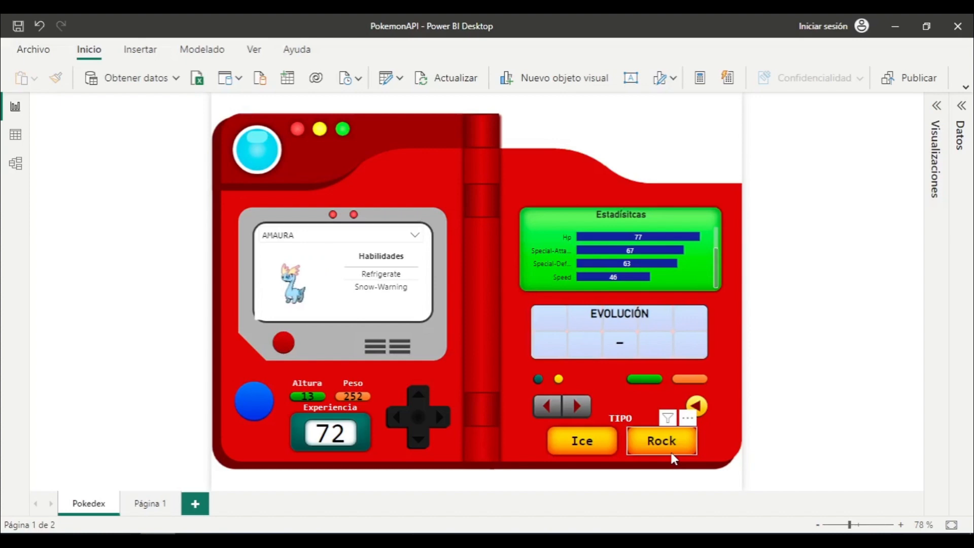
# Step: Examine the PokéAPI home page in the browser, including its Try it now section and the sample ditto resource
pyautogui.scroll(2, 637, 268)
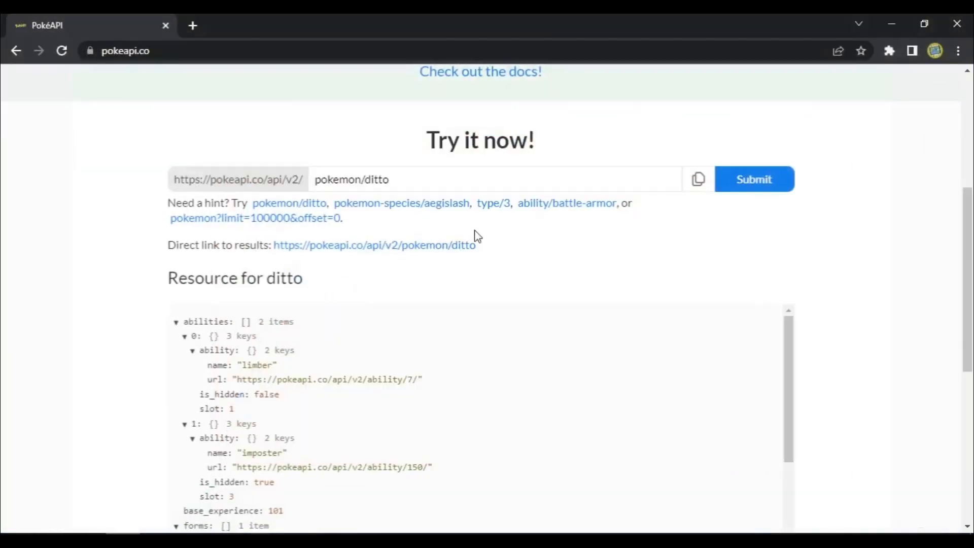
pyautogui.scroll(5, 474, 239)
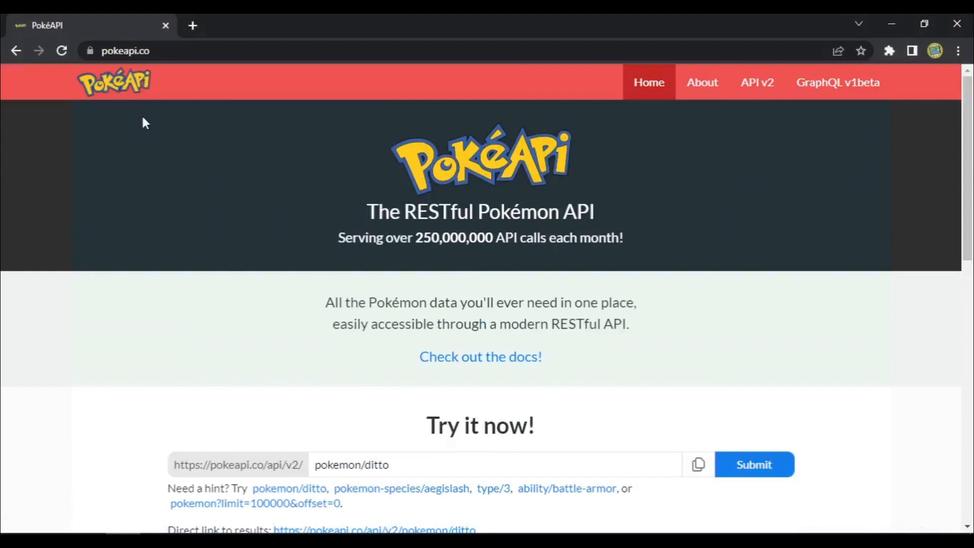
pyautogui.scroll(-1, 720, 254)
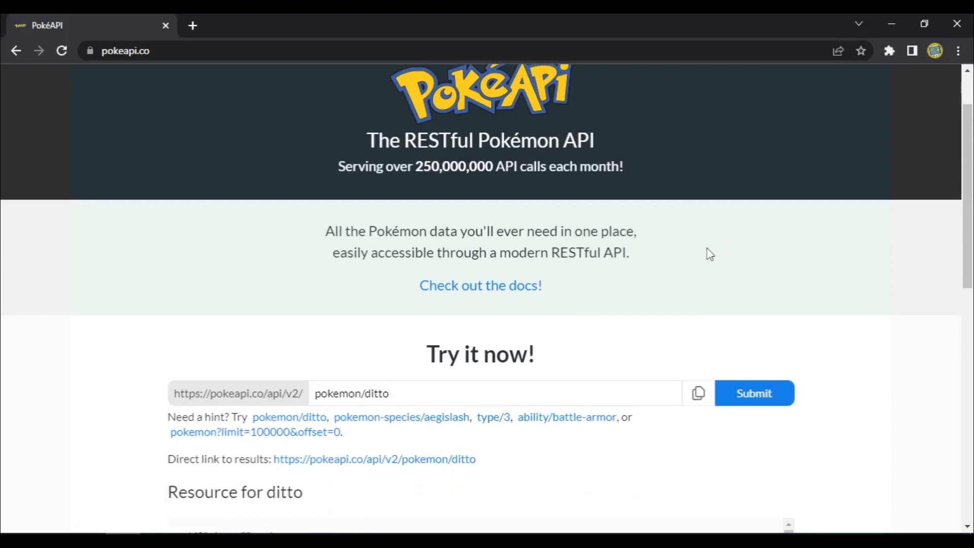
pyautogui.scroll(-4, 710, 254)
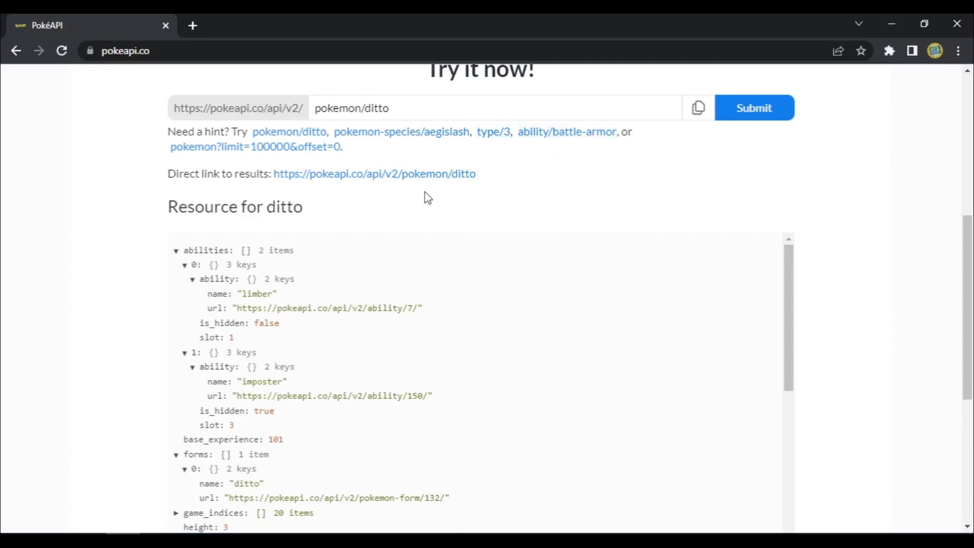
pyautogui.scroll(2, 295, 265)
pyautogui.scroll(3, 543, 274)
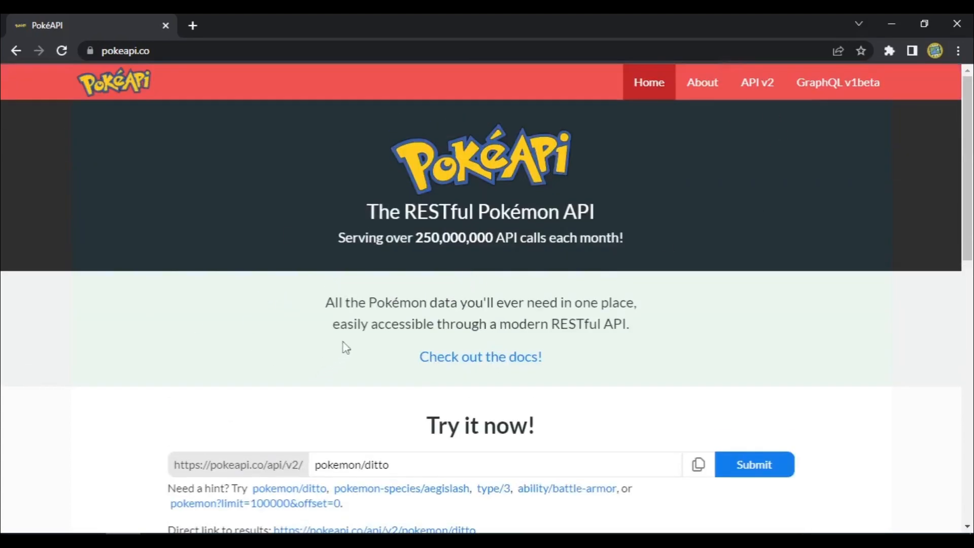
# Step: Open the API v2 documentation and examine the Named endpoint URL in the Resource Lists/Pagination section
pyautogui.click(759, 91)
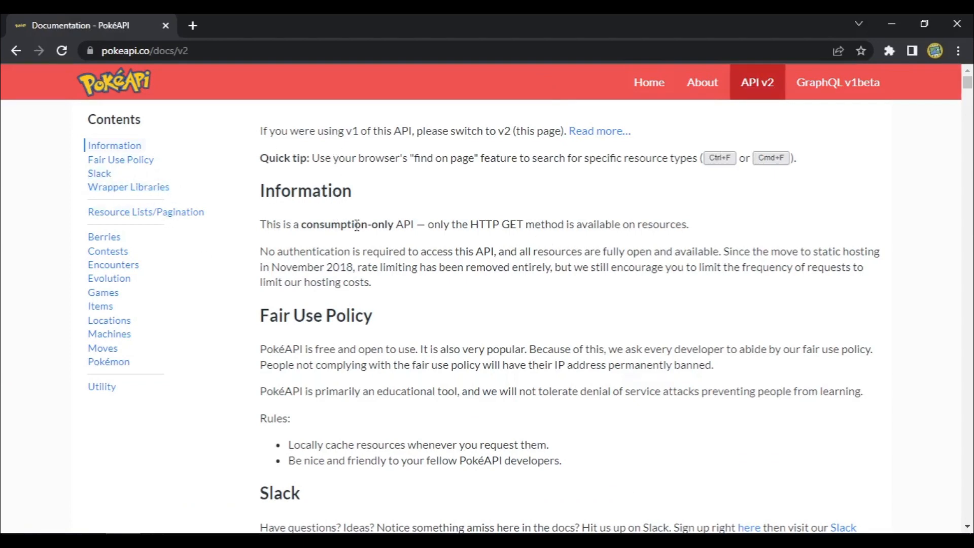
pyautogui.scroll(-10, 330, 213)
pyautogui.scroll(-2, 356, 246)
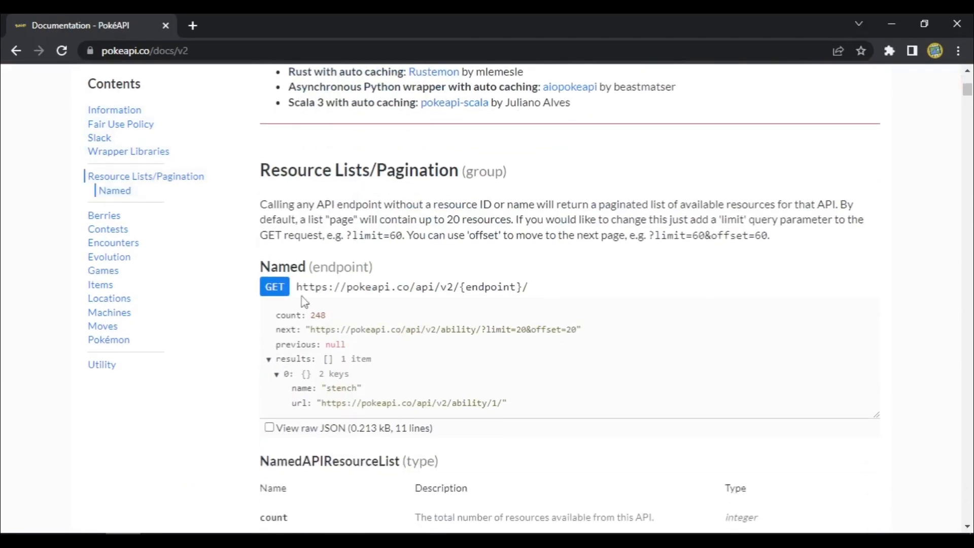
pyautogui.moveTo(299, 288); pyautogui.dragTo(489, 280)
pyautogui.click(520, 280)
pyautogui.moveTo(578, 293); pyautogui.dragTo(296, 290)
pyautogui.click(530, 280)
pyautogui.scroll(8, 532, 280)
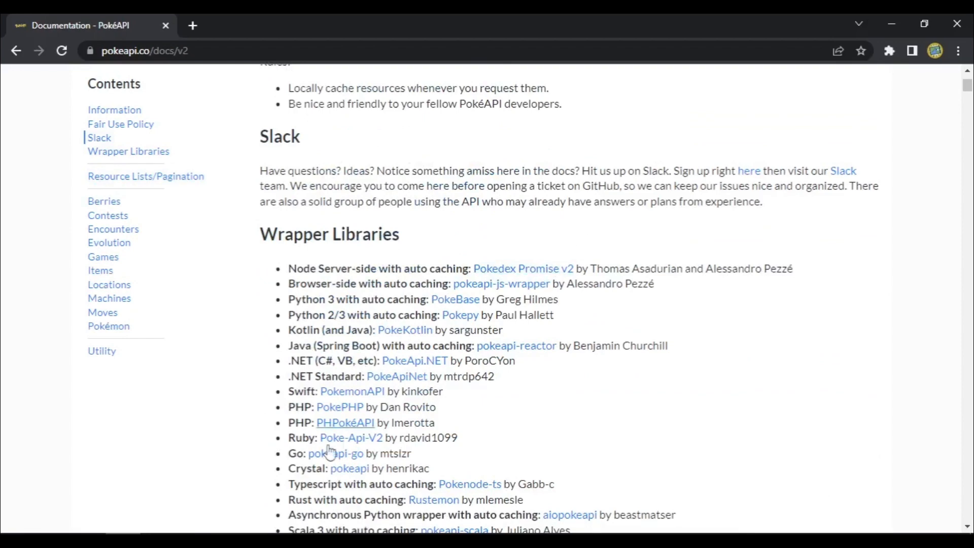
# Step: Switch to the blank report in Power BI Desktop and start getting data from a web source
pyautogui.click(298, 540)
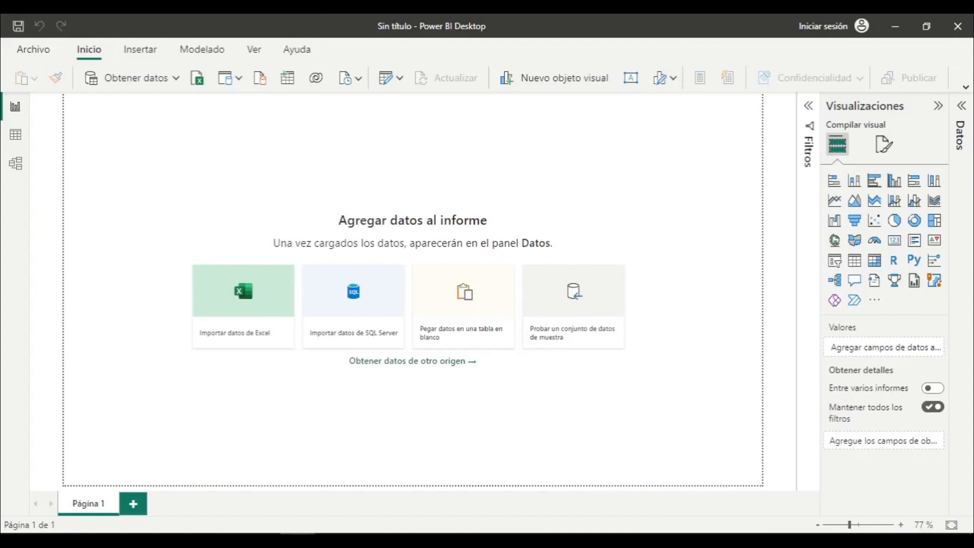
pyautogui.click(174, 80)
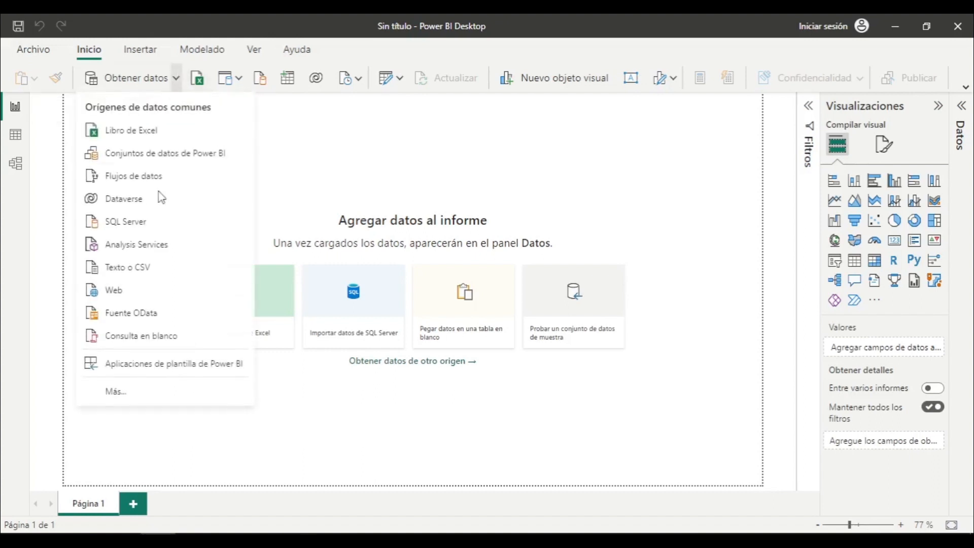
pyautogui.click(108, 294)
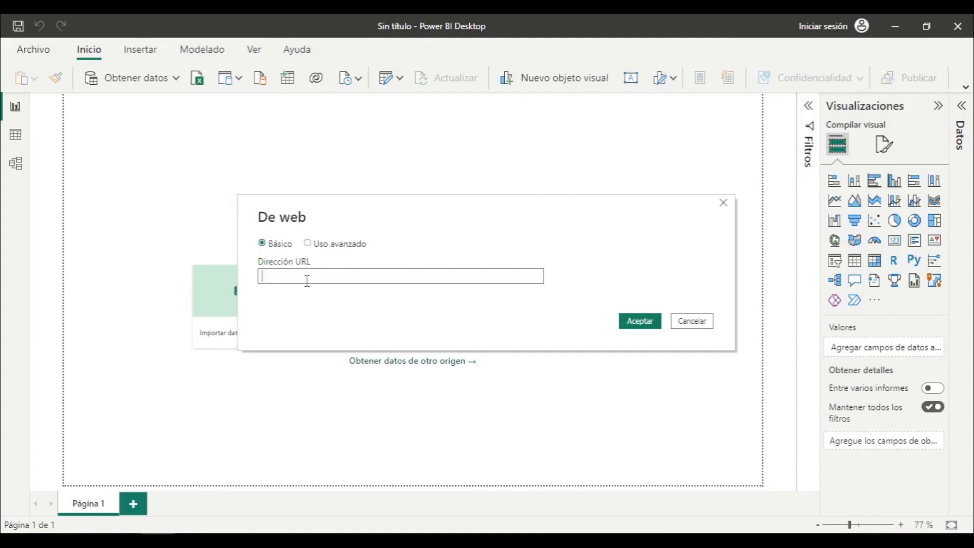
# Step: Switch to the browser and load the suggested query pokemon?limit=100000&offset=0 on the PokéAPI home page
pyautogui.click(123, 541)
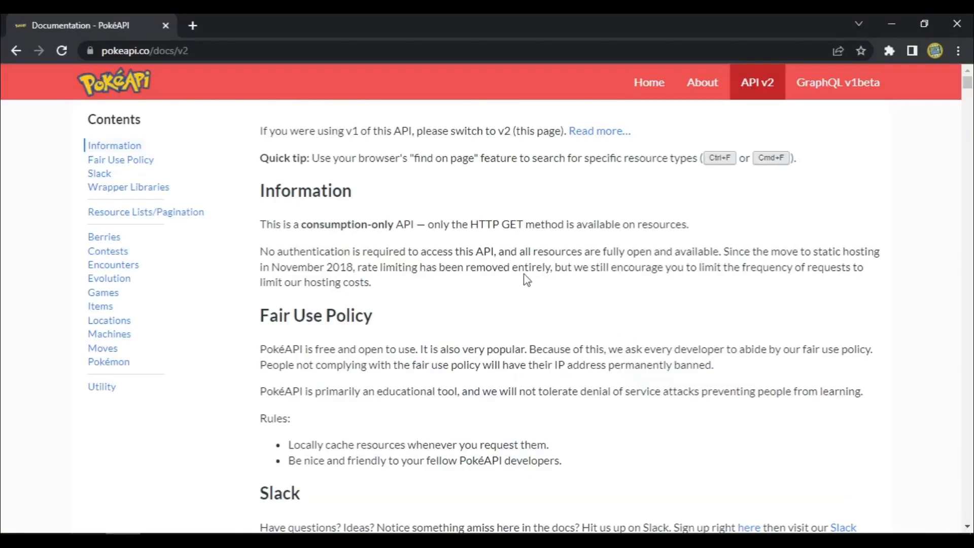
pyautogui.scroll(-5, 489, 296)
pyautogui.scroll(5, 481, 292)
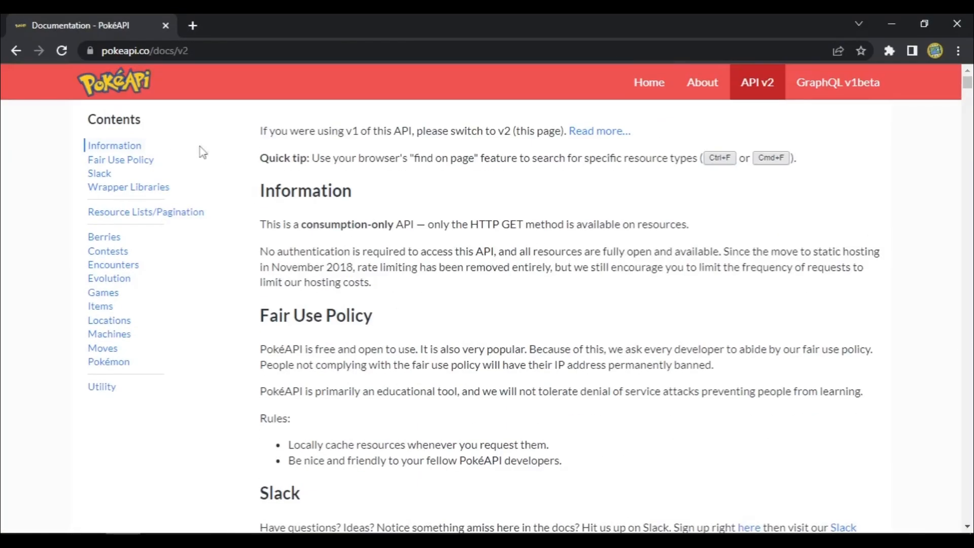
pyautogui.click(114, 81)
pyautogui.scroll(-6, 455, 304)
pyautogui.scroll(4, 398, 259)
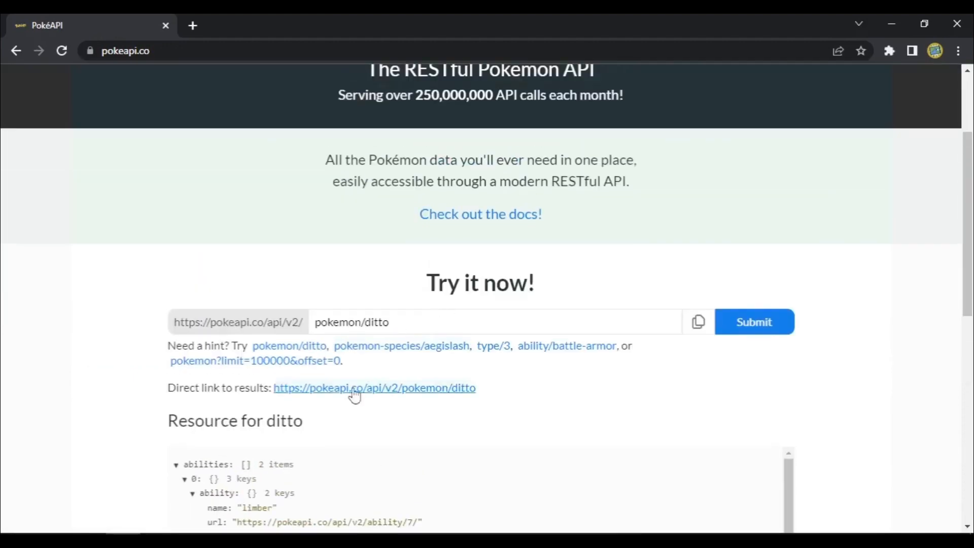
pyautogui.click(317, 366)
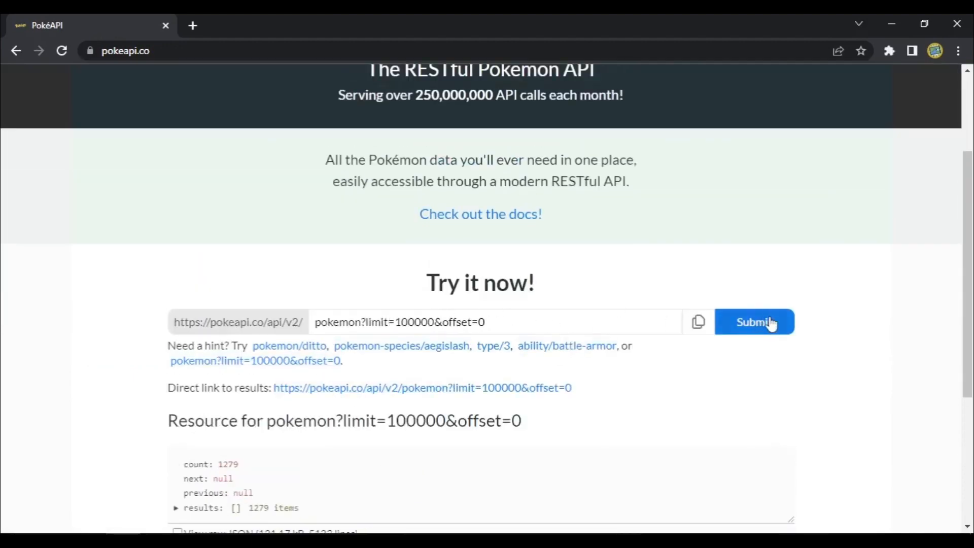
# Step: Expand the results list of the returned resource and examine the Pokémon entries
pyautogui.scroll(-3, 469, 218)
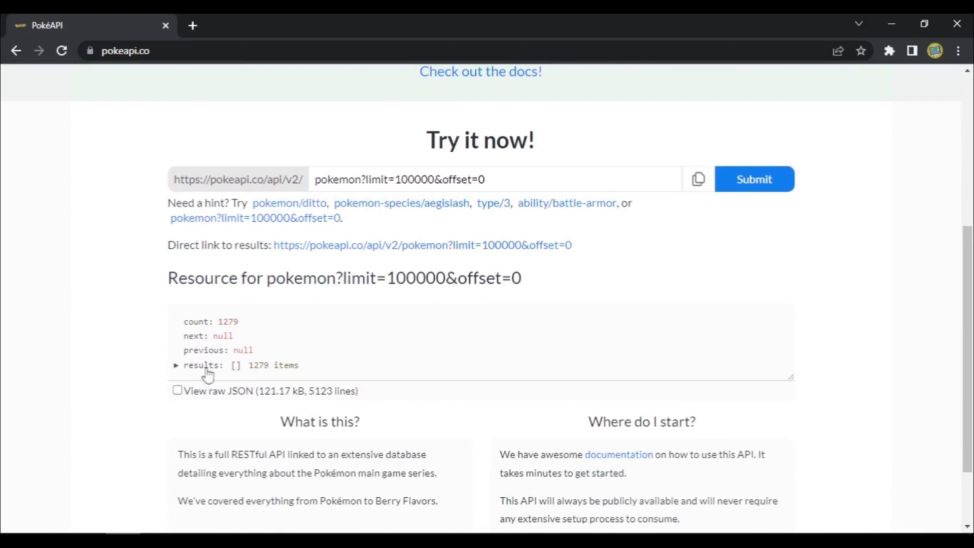
pyautogui.click(177, 365)
pyautogui.scroll(-2, 428, 369)
pyautogui.scroll(2, 428, 369)
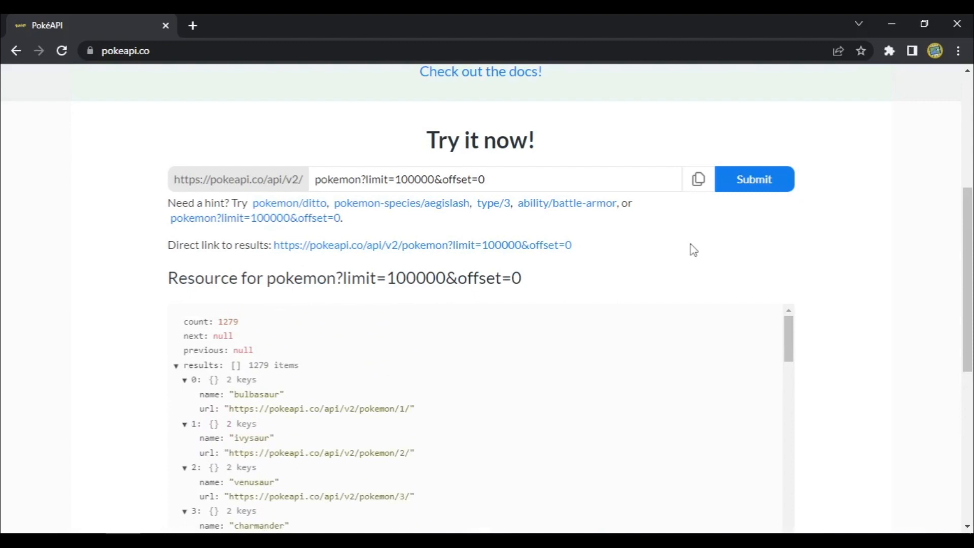
# Step: Copy the query's full URL and load it as the web source in Power BI Desktop
pyautogui.click(697, 183)
pyautogui.click(897, 17)
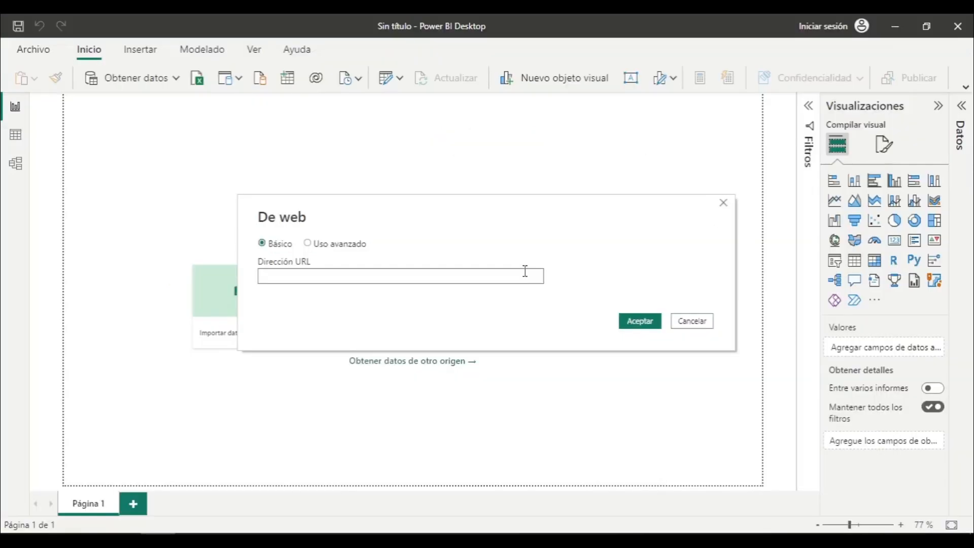
pyautogui.click(489, 275)
pyautogui.hotkey('ctrl', 'v')
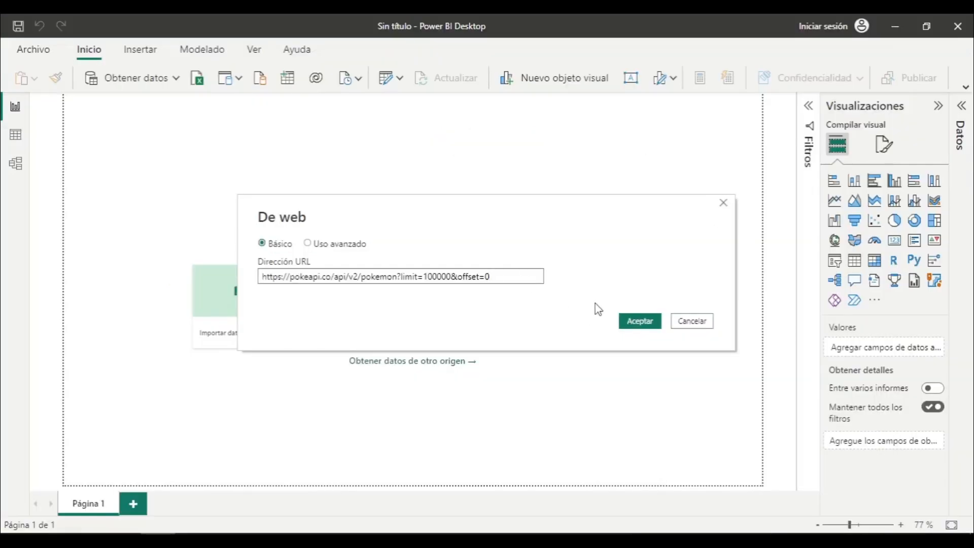
pyautogui.click(643, 324)
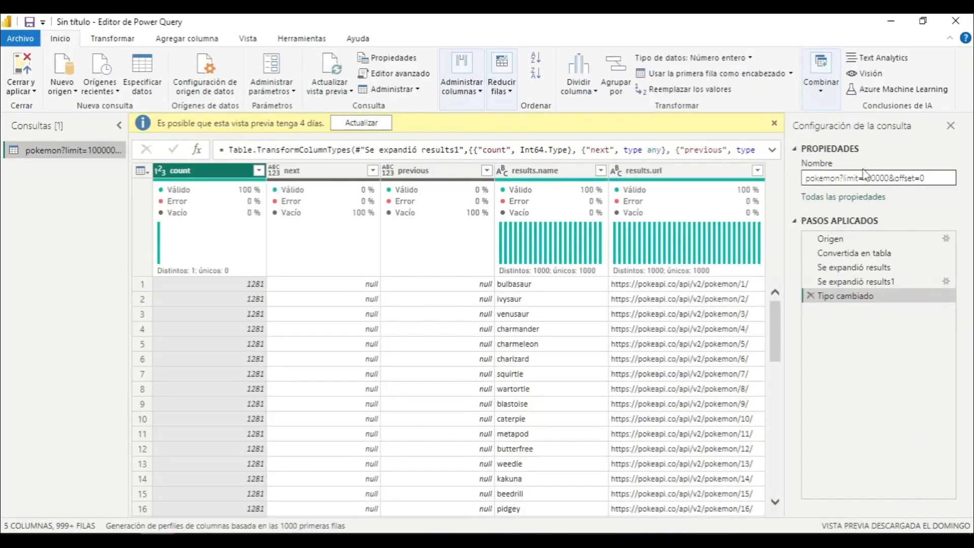
# Step: Dismiss the preview notice and delete the applied steps Tipo cambiado, Se expandió results1 and Se expandió results
pyautogui.click(774, 123)
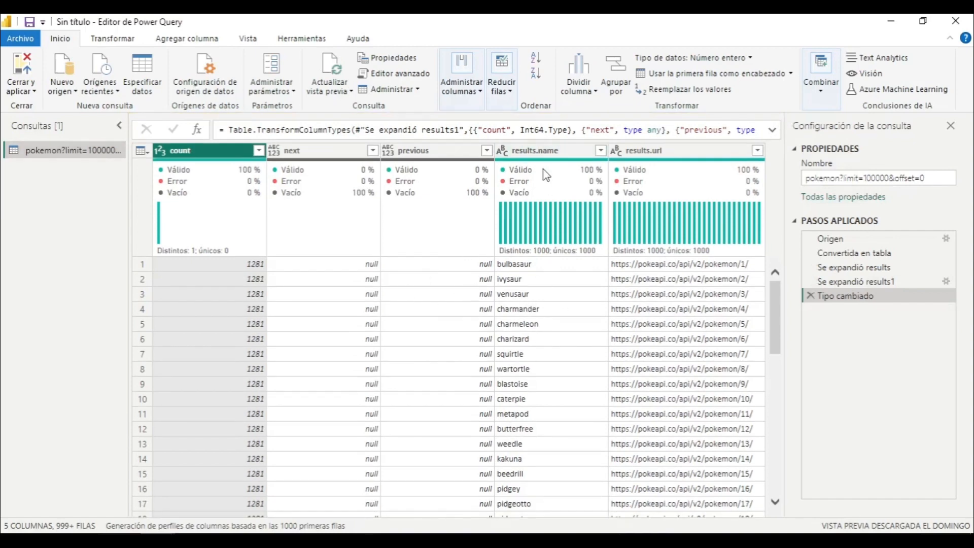
pyautogui.click(543, 152)
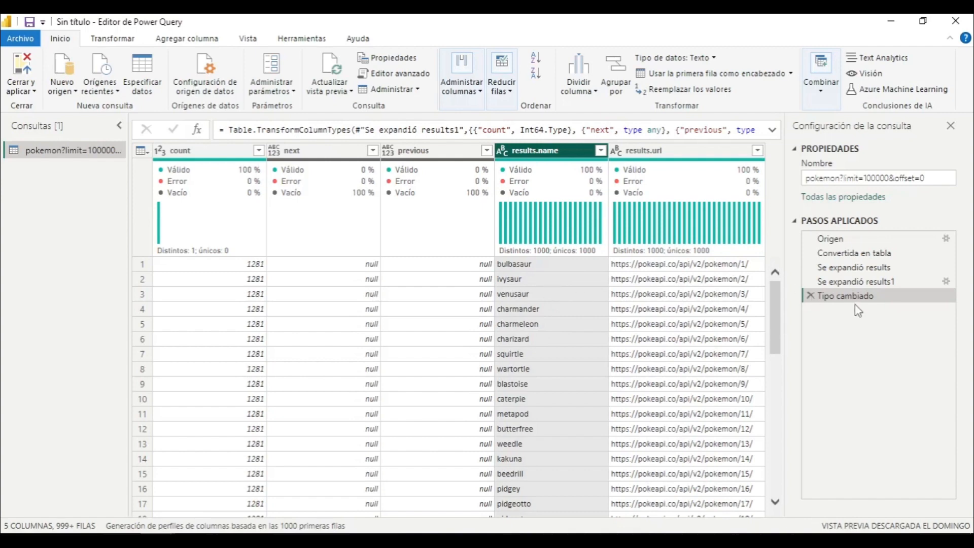
pyautogui.click(810, 296)
pyautogui.click(810, 281)
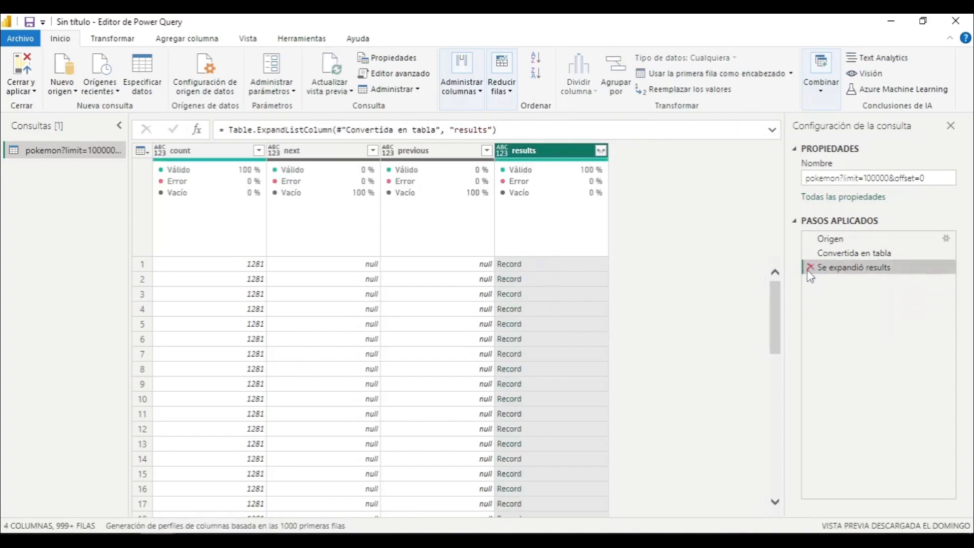
pyautogui.click(810, 267)
# Step: Review the Origen step, return to Convertida en tabla, and expand the results list column to new rows
pyautogui.click(842, 239)
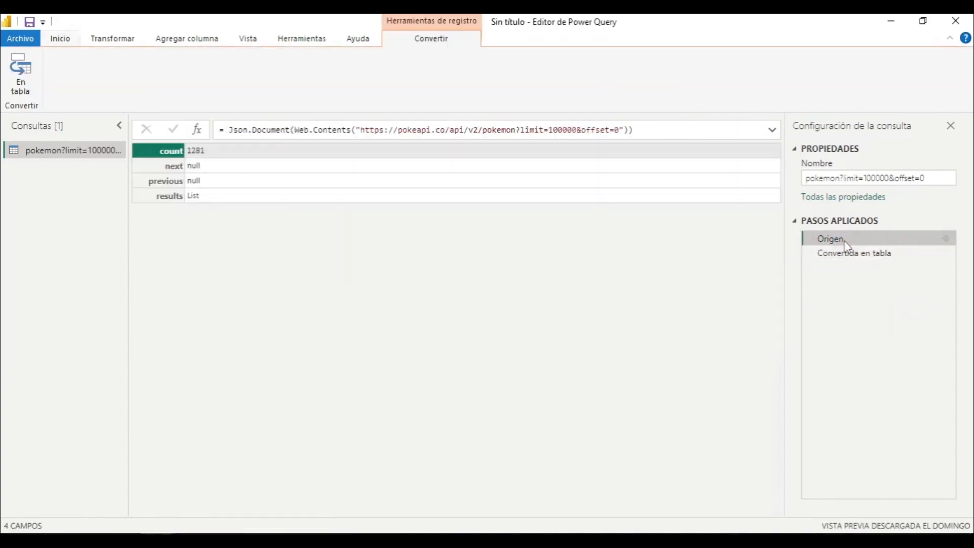
pyautogui.click(850, 256)
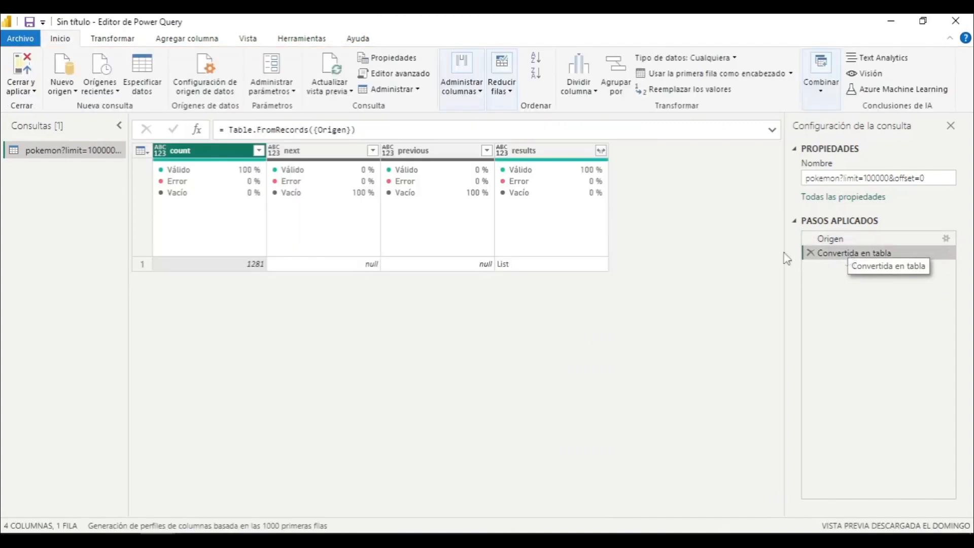
pyautogui.click(600, 150)
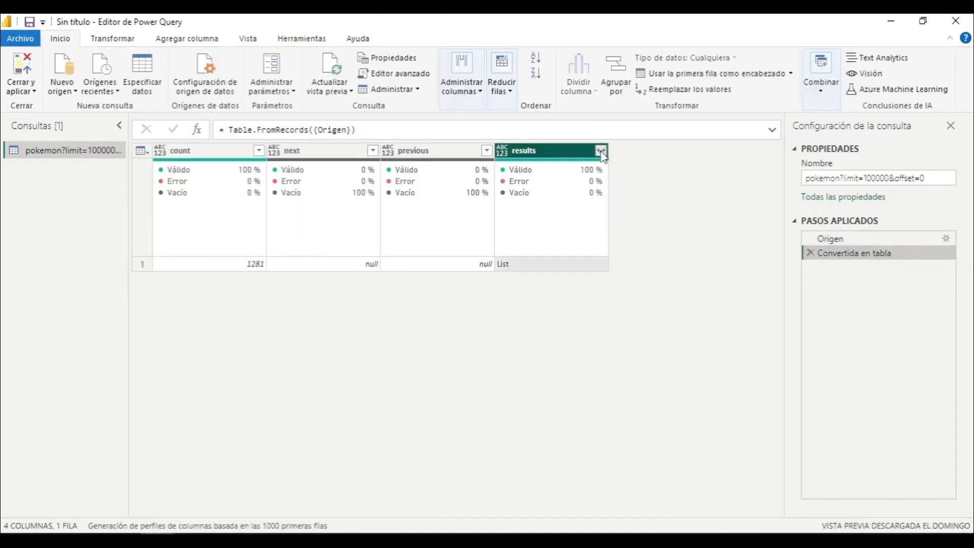
pyautogui.click(591, 176)
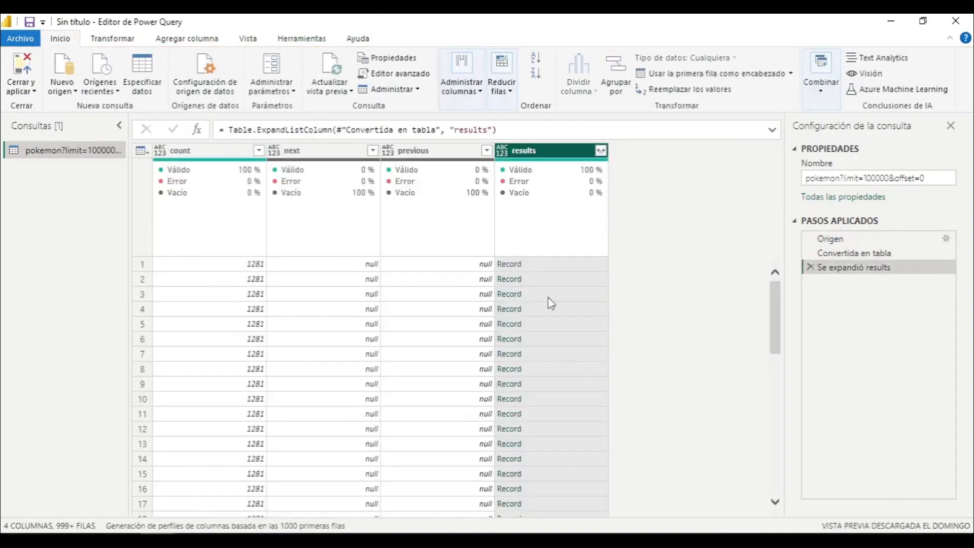
# Step: Expand the records in the results column to only the name field, without the original column name as prefix
pyautogui.click(603, 152)
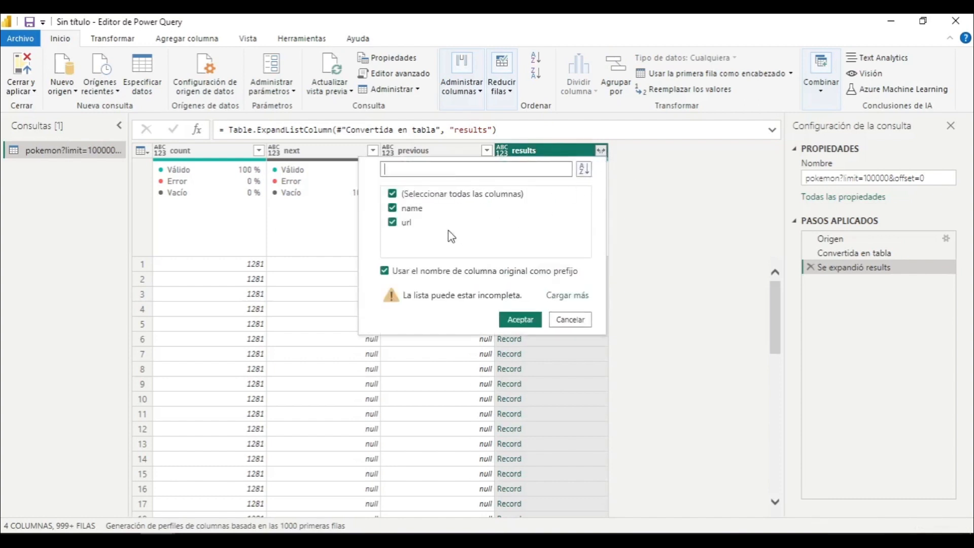
pyautogui.click(449, 194)
pyautogui.click(393, 208)
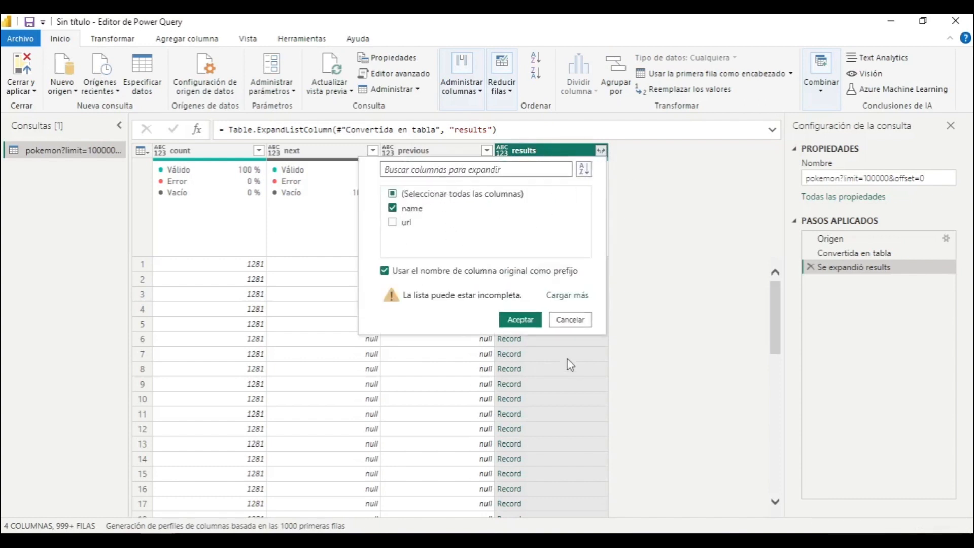
pyautogui.click(470, 276)
pyautogui.click(521, 320)
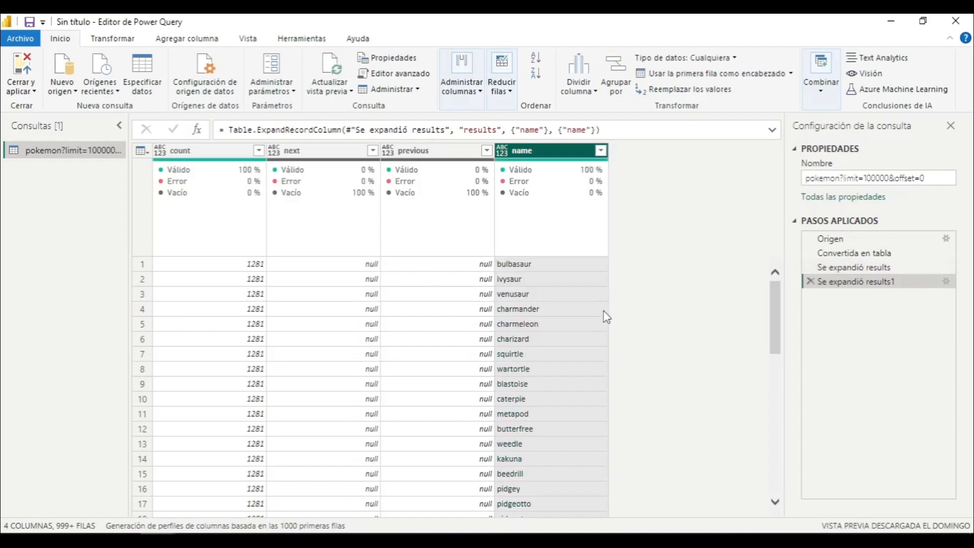
# Step: Remove all columns other than name and detect the data type of the name column
pyautogui.rightClick(554, 155)
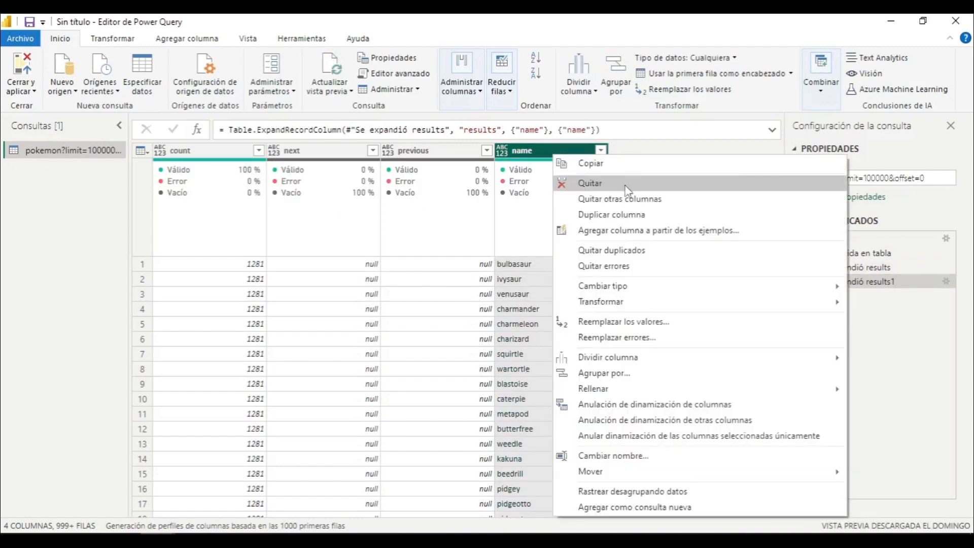
pyautogui.click(669, 209)
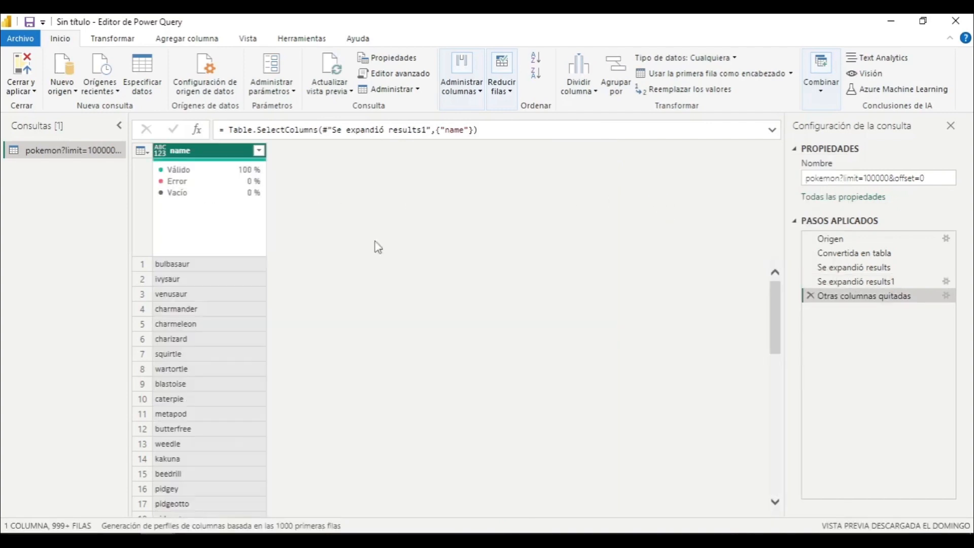
pyautogui.click(113, 38)
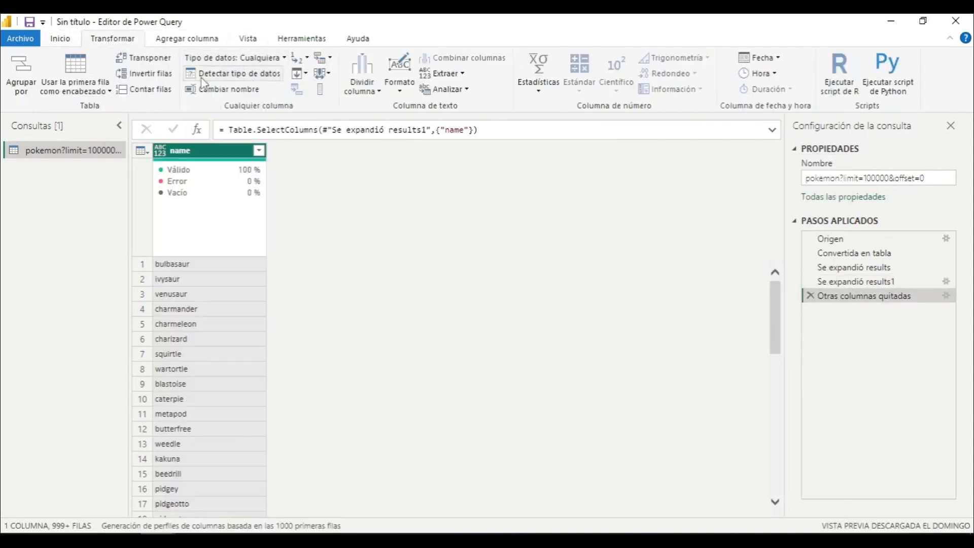
pyautogui.click(221, 75)
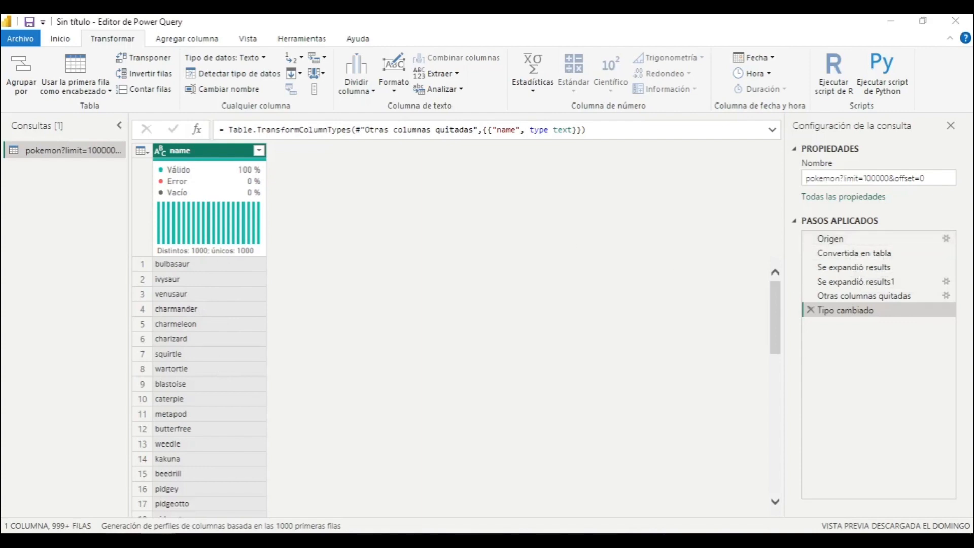
# Step: Change the limit parameter in the Origen step's URL to 50 and return to the Tipo cambiado step to check the list
pyautogui.click(122, 540)
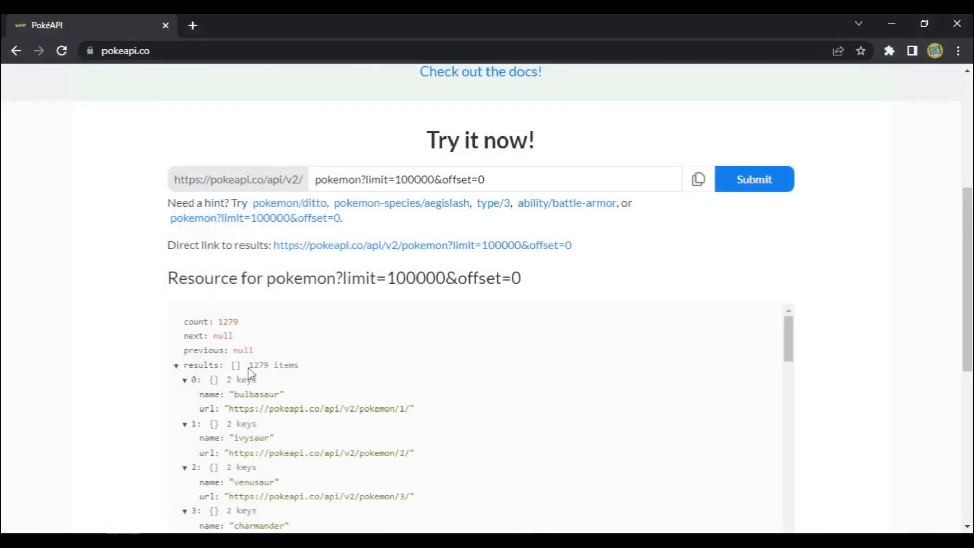
pyautogui.click(878, 20)
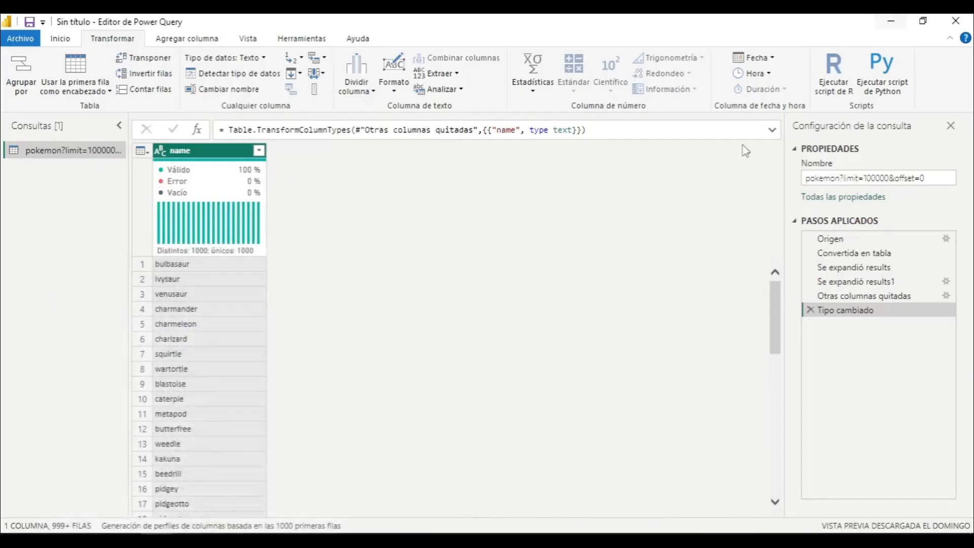
pyautogui.click(857, 239)
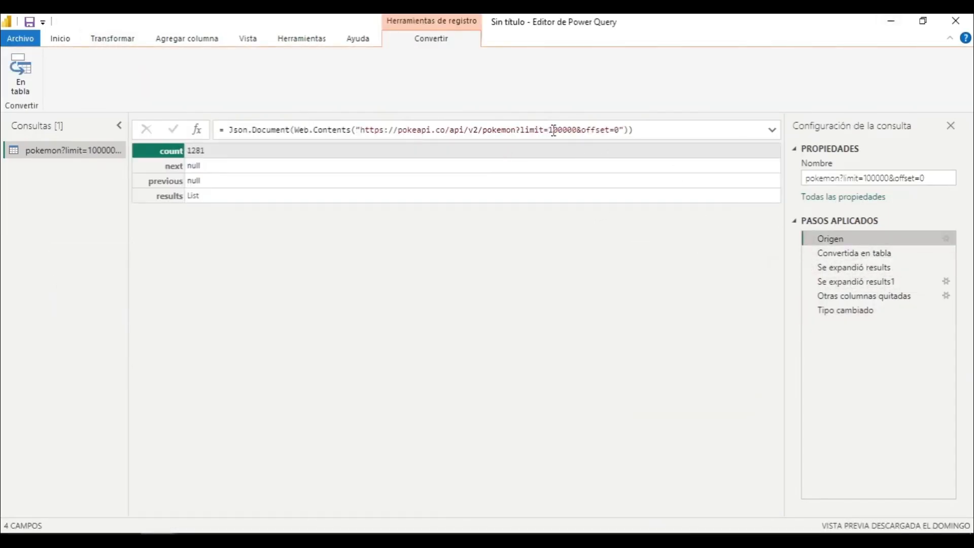
pyautogui.moveTo(550, 131); pyautogui.dragTo(577, 131)
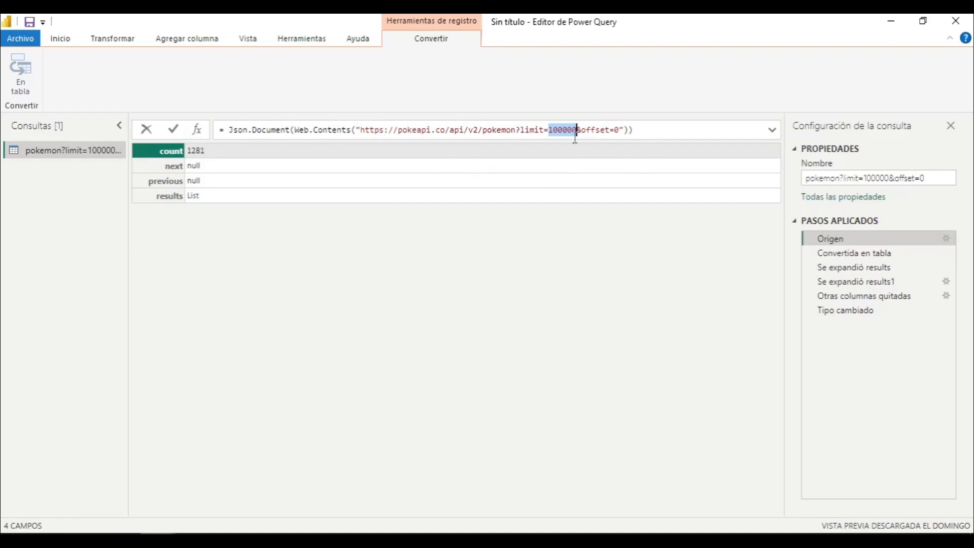
pyautogui.write('50')
pyautogui.click(864, 259)
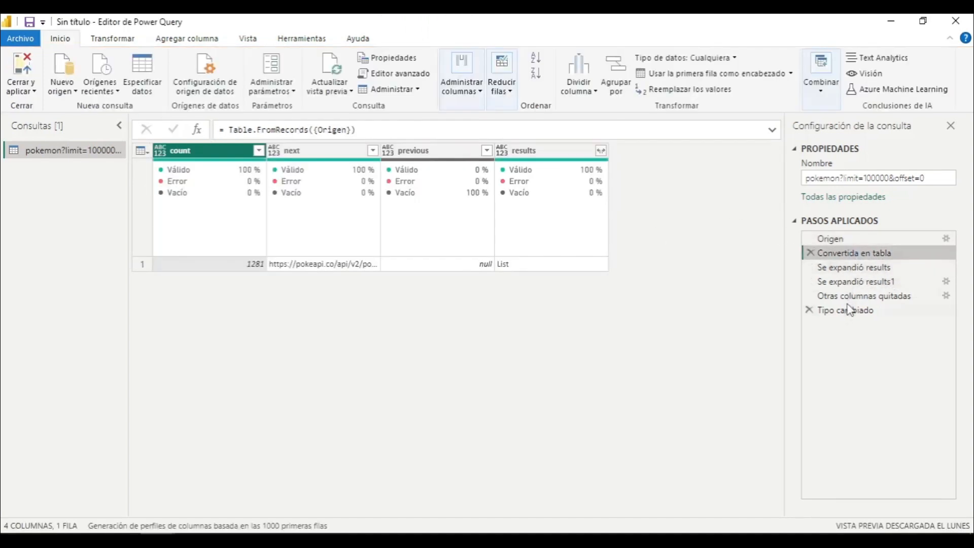
pyautogui.click(848, 311)
pyautogui.scroll(-10, 486, 310)
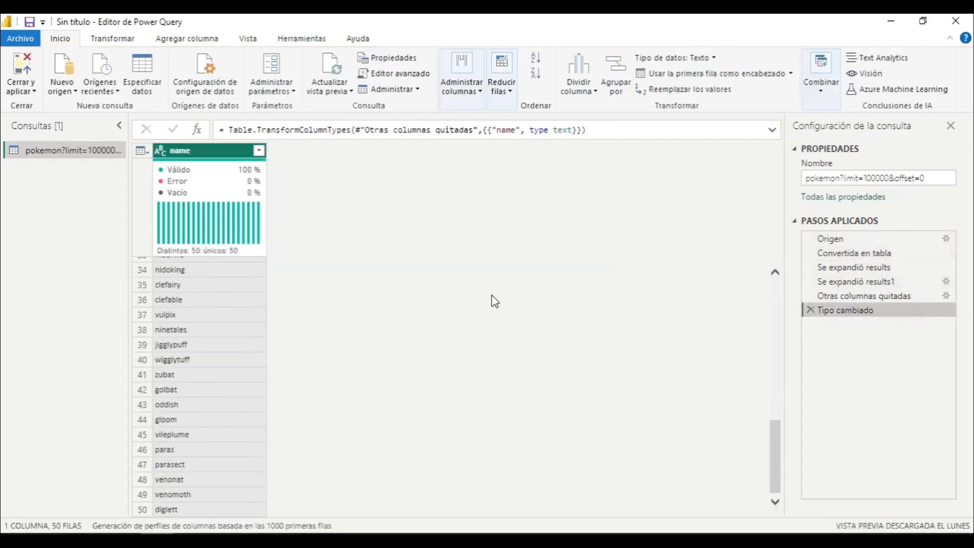
pyautogui.scroll(10, 439, 379)
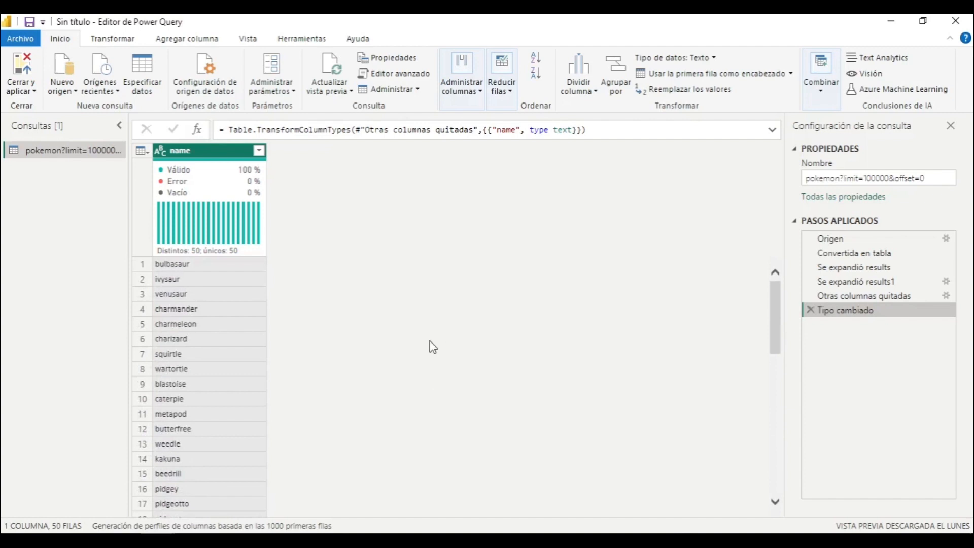
# Step: Rename the query to Pokemon
pyautogui.click(920, 177)
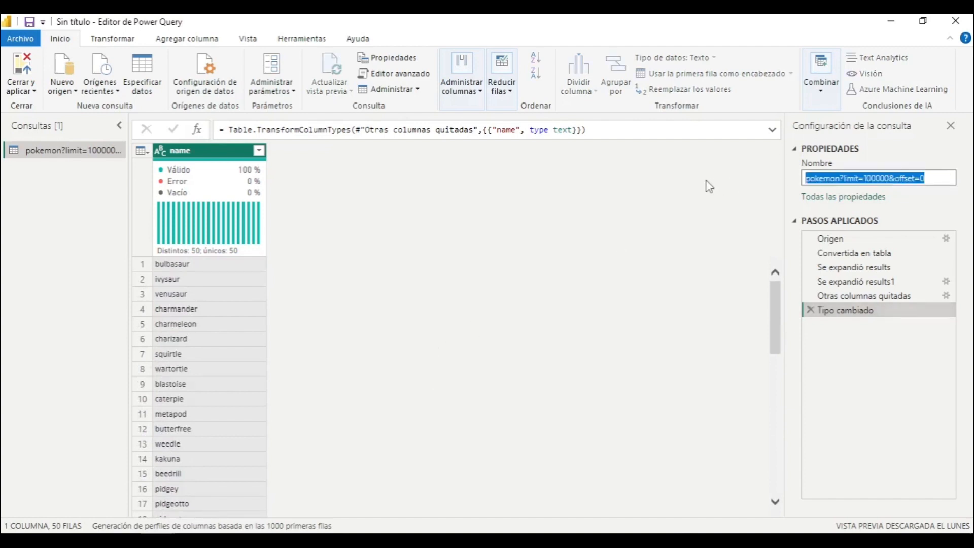
pyautogui.write('Pokemon')
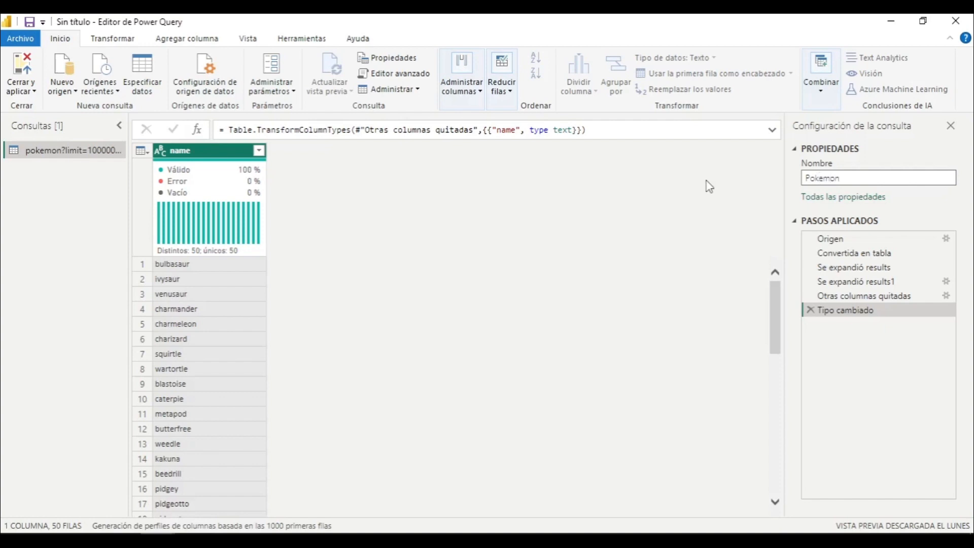
pyautogui.press('Return')
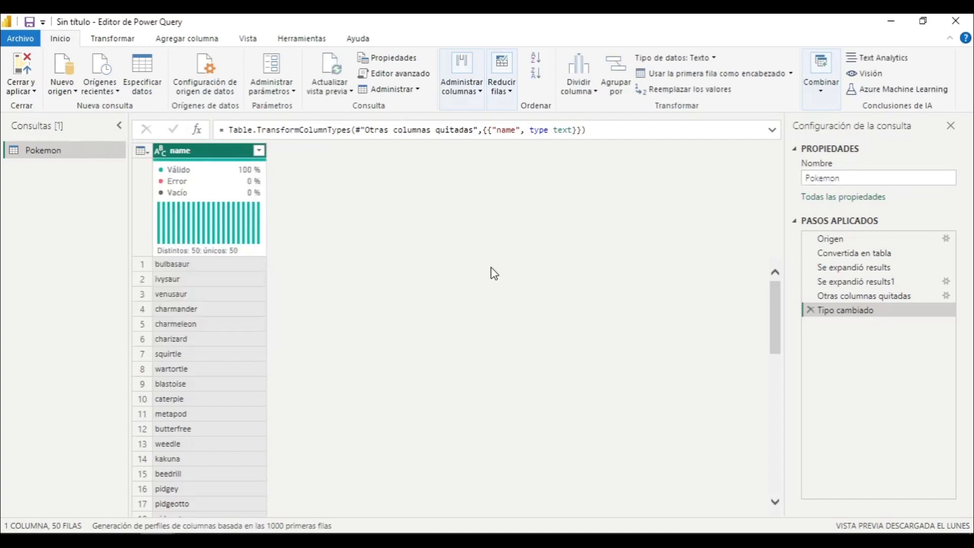
# Step: In the browser, open the PokéAPI v2 documentation for the Pokemon endpoint and copy its GET URL
pyautogui.click(123, 541)
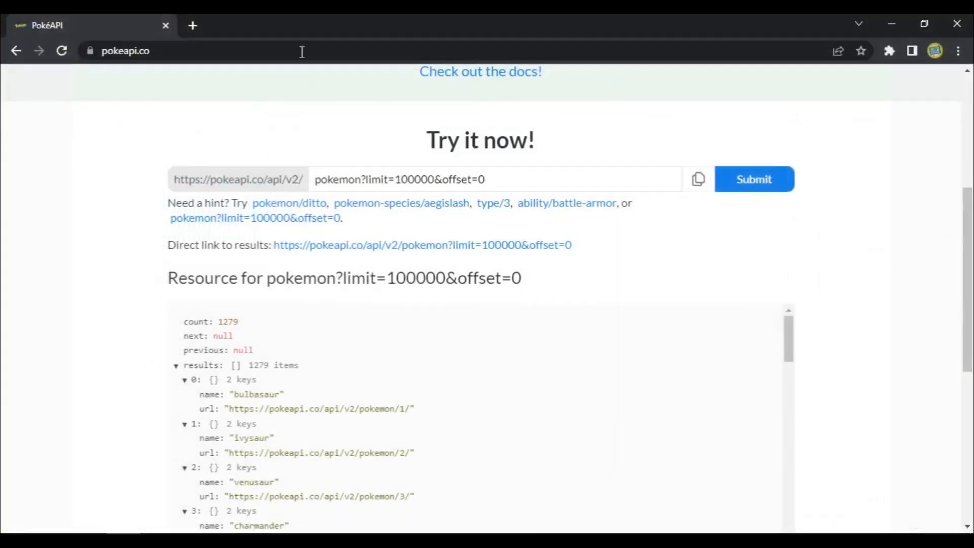
pyautogui.scroll(5, 501, 151)
pyautogui.click(752, 85)
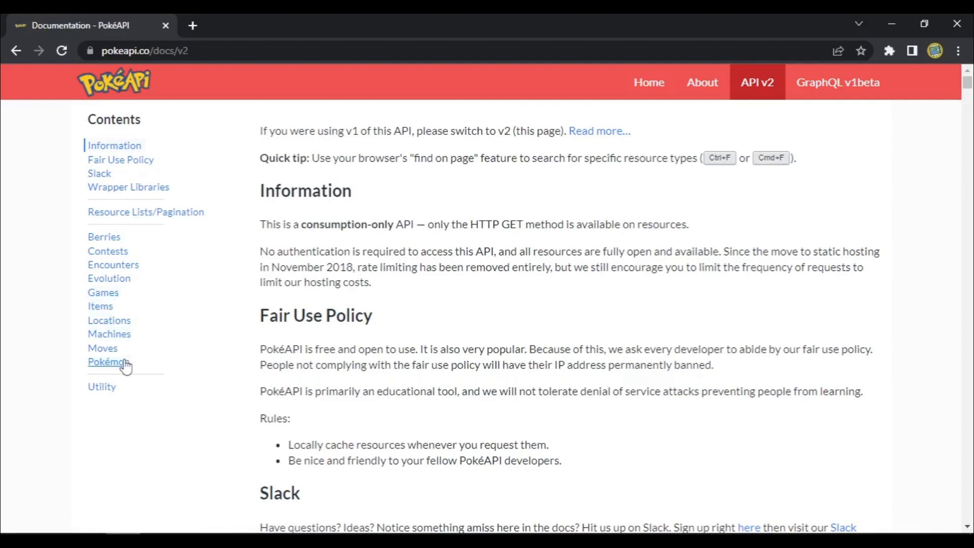
pyautogui.click(122, 362)
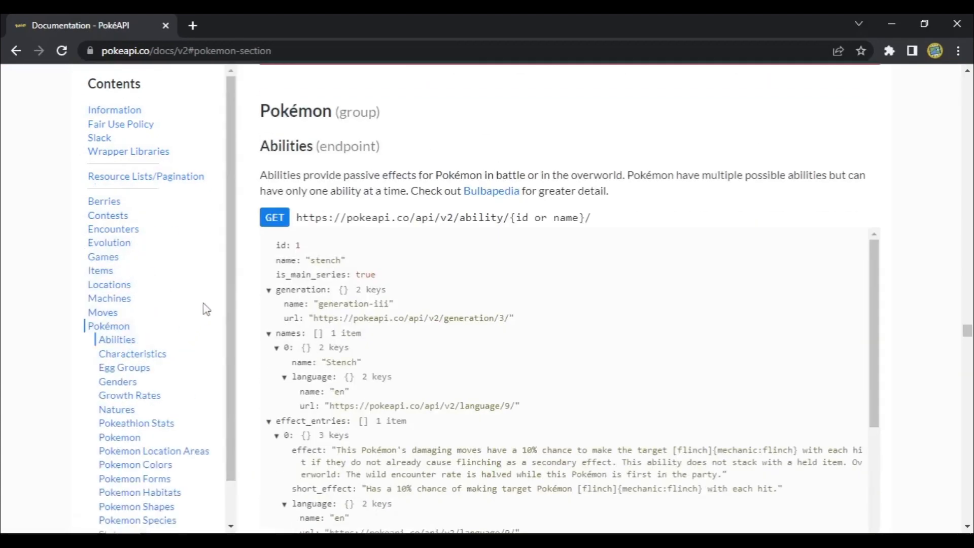
pyautogui.scroll(-1, 150, 331)
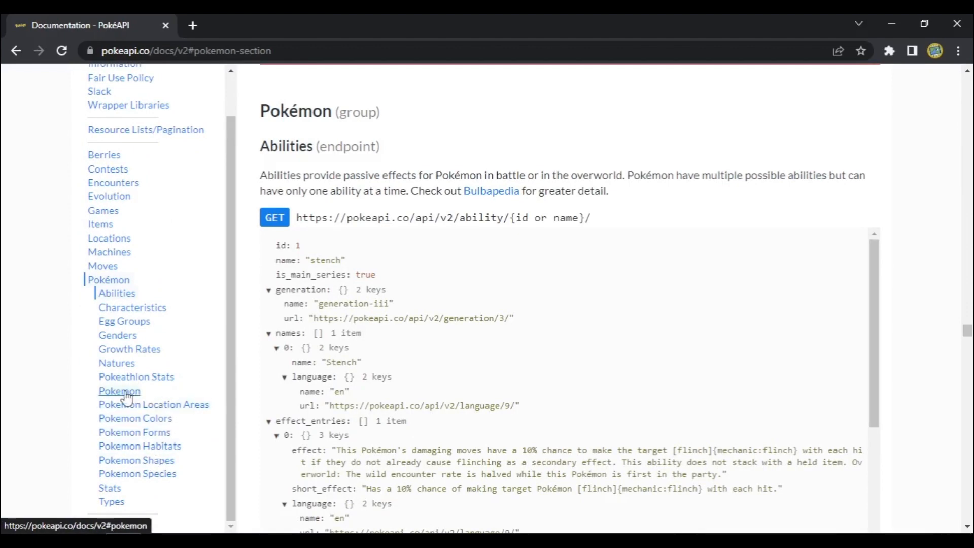
pyautogui.click(125, 393)
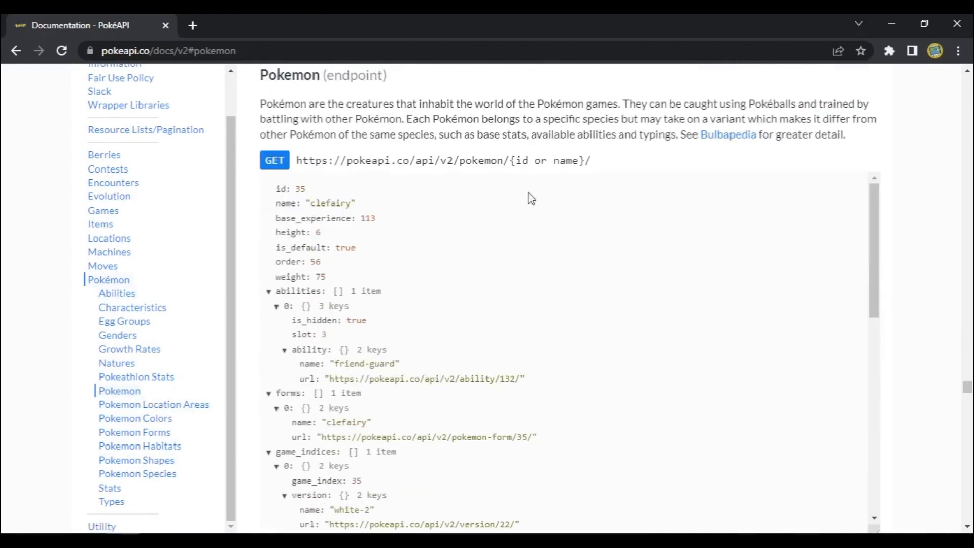
pyautogui.moveTo(298, 161); pyautogui.dragTo(627, 163)
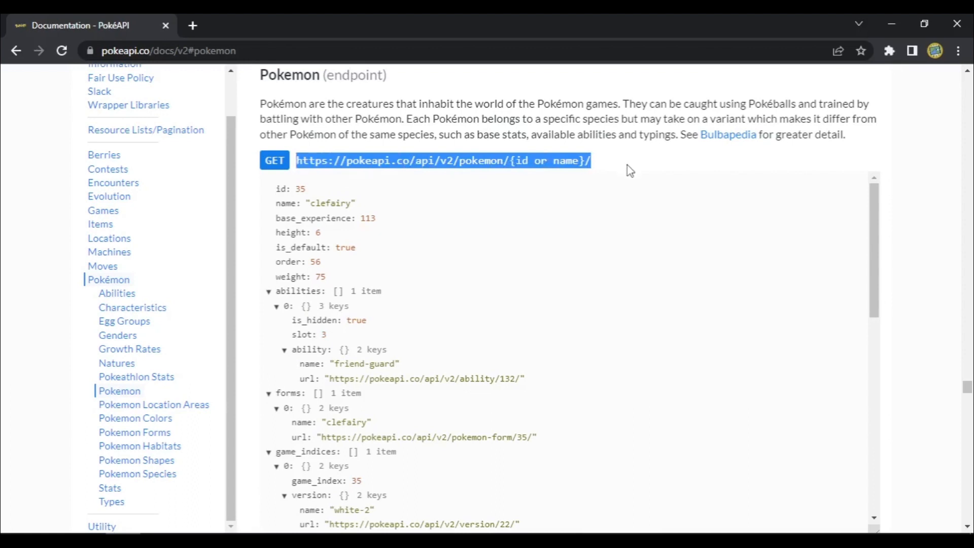
pyautogui.moveTo(630, 170); pyautogui.dragTo(290, 161)
pyautogui.hotkey('ctrl', 'c')
# Step: Back in Power Query, add a Web source using the copied endpoint URL, replacing the {id or name} placeholder with 25
pyautogui.hotkey('alt', 'Tab')
pyautogui.click(64, 87)
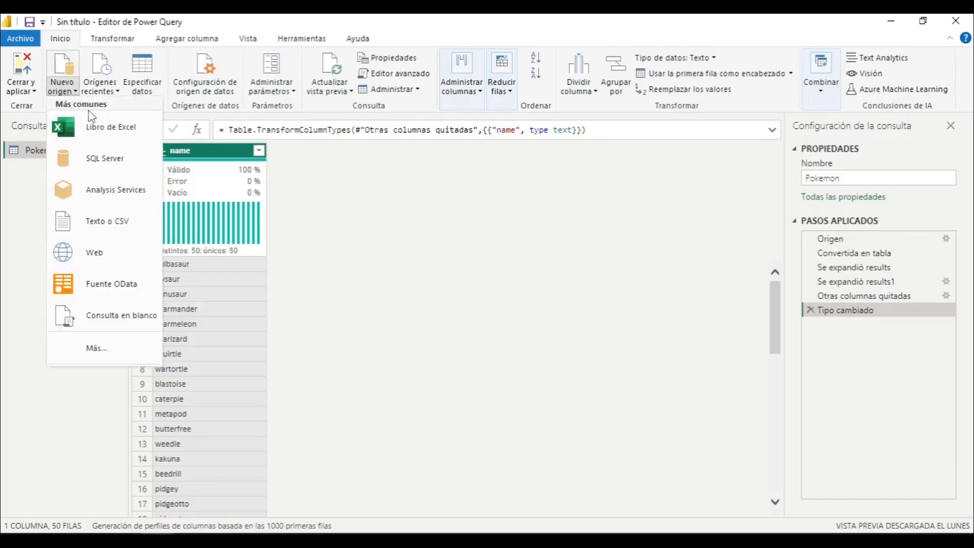
pyautogui.click(121, 256)
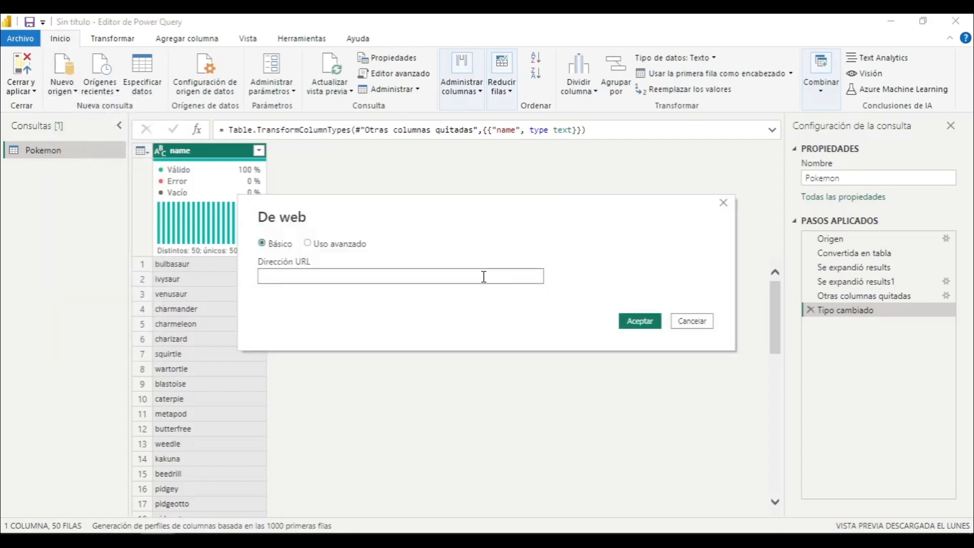
pyautogui.hotkey('ctrl', 'v')
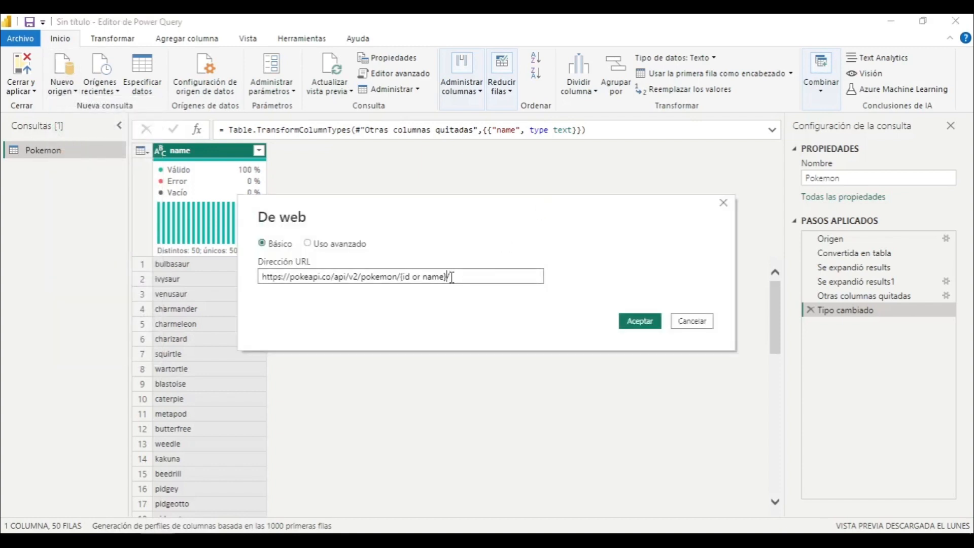
pyautogui.hotkey('shift', 'Left')
pyautogui.hotkey('shift', 'Left')
pyautogui.hotkey('shift', 'Left')
pyautogui.hotkey('shift', 'Left')
pyautogui.hotkey('shift', 'Left')
pyautogui.hotkey('shift', 'Left')
pyautogui.hotkey('shift', 'Left')
pyautogui.hotkey('shift', 'Left')
pyautogui.hotkey('shift', 'Left')
pyautogui.hotkey('shift', 'Left')
pyautogui.hotkey('shift', 'Left')
pyautogui.write('25')
pyautogui.click(654, 327)
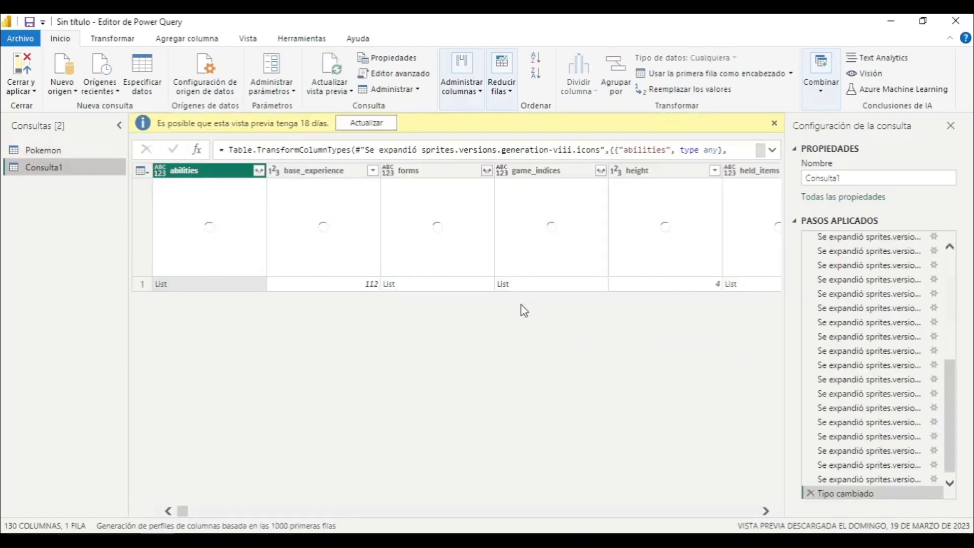
# Step: Dismiss the preview notice and delete the Tipo cambiado step of Consulta1
pyautogui.click(775, 123)
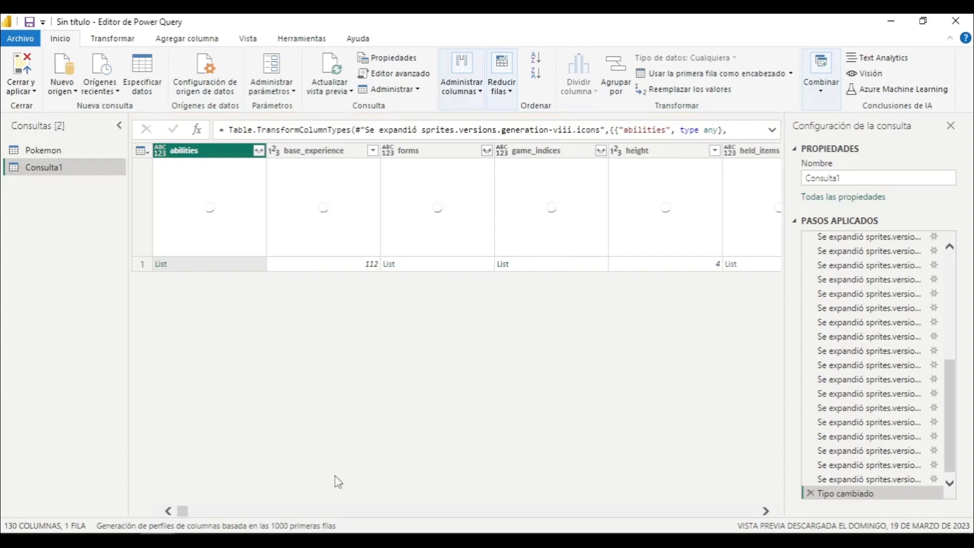
pyautogui.moveTo(178, 513)
pyautogui.mouseDown()
pyautogui.moveTo(737, 507)
pyautogui.moveTo(180, 509)
pyautogui.mouseUp()
pyautogui.click(810, 493)
# Step: Delete all the applied steps that expand sprites.versions and its game generations, working back from the last one
pyautogui.click(811, 490)
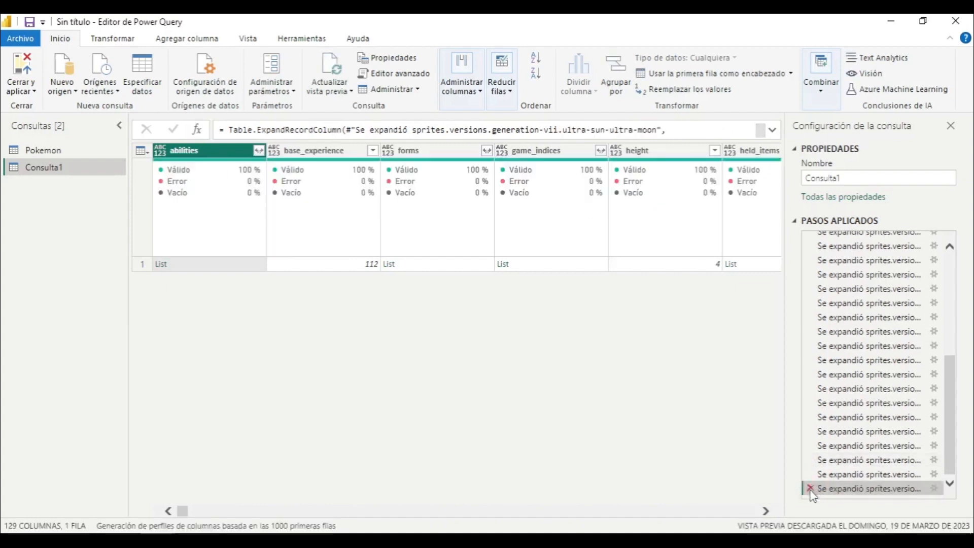
pyautogui.click(811, 489)
pyautogui.click(811, 489)
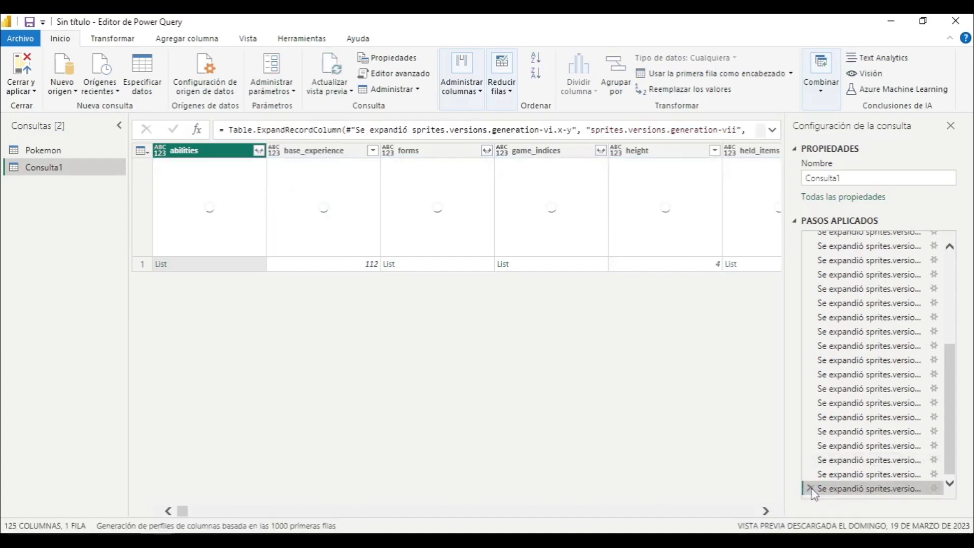
pyautogui.click(811, 488)
pyautogui.click(811, 488)
pyautogui.click(811, 489)
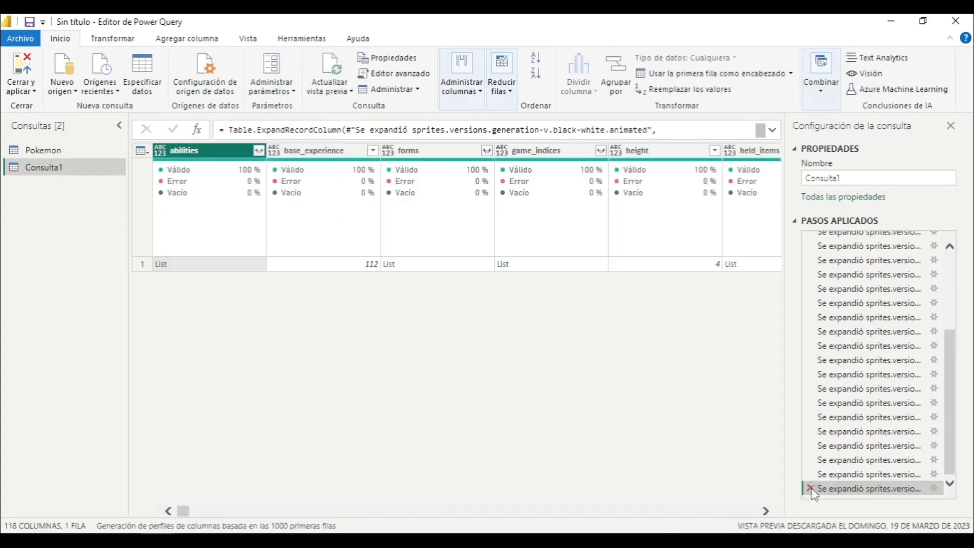
pyautogui.click(811, 489)
pyautogui.click(810, 489)
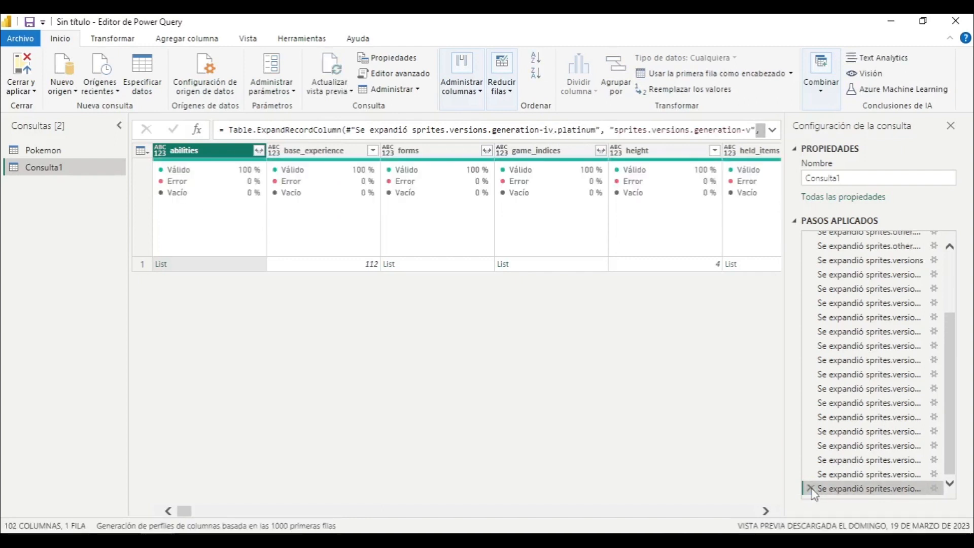
pyautogui.click(811, 489)
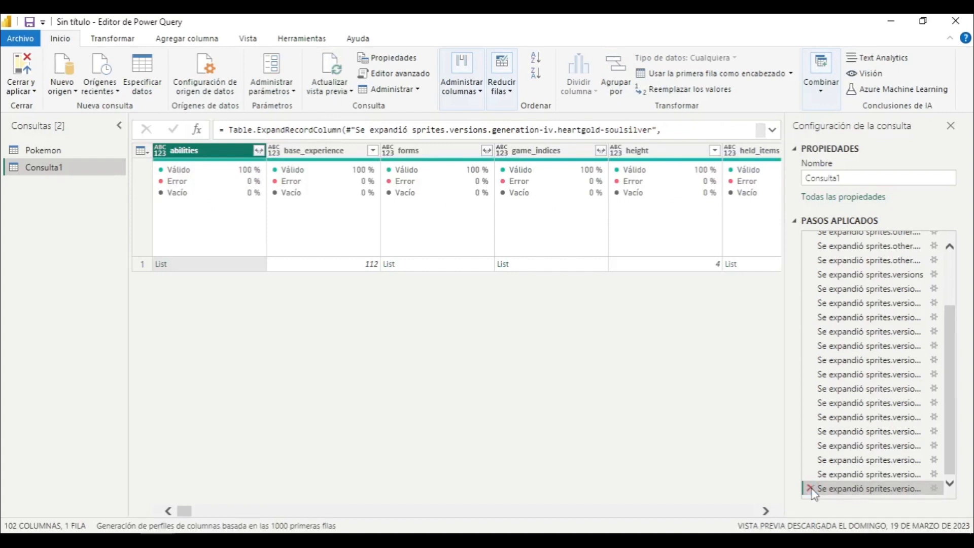
pyautogui.click(810, 489)
pyautogui.click(810, 489)
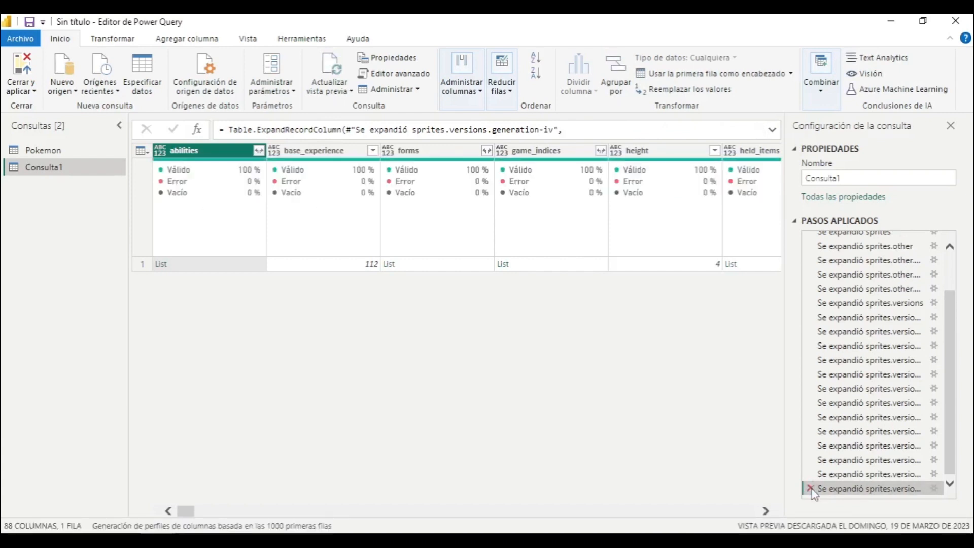
pyautogui.click(811, 489)
pyautogui.click(811, 489)
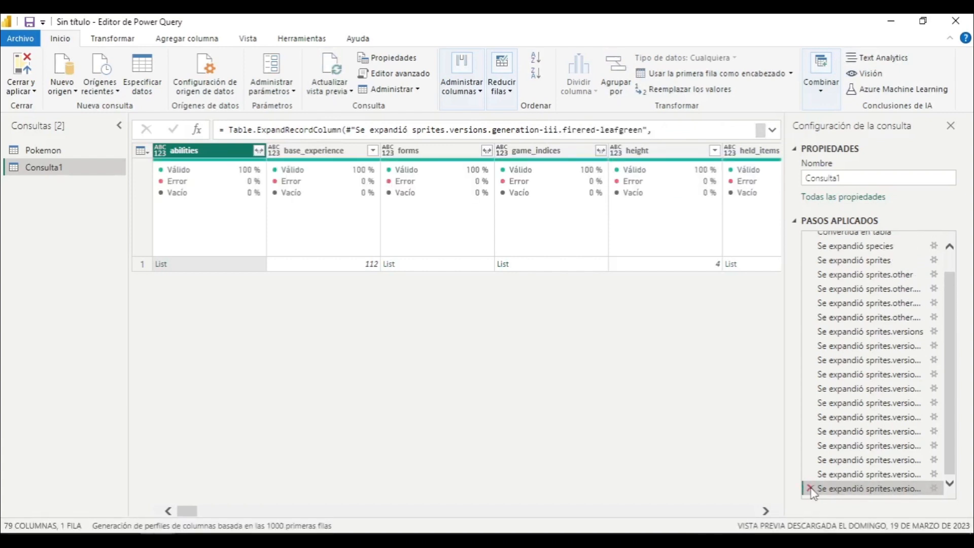
pyautogui.click(811, 489)
pyautogui.click(810, 488)
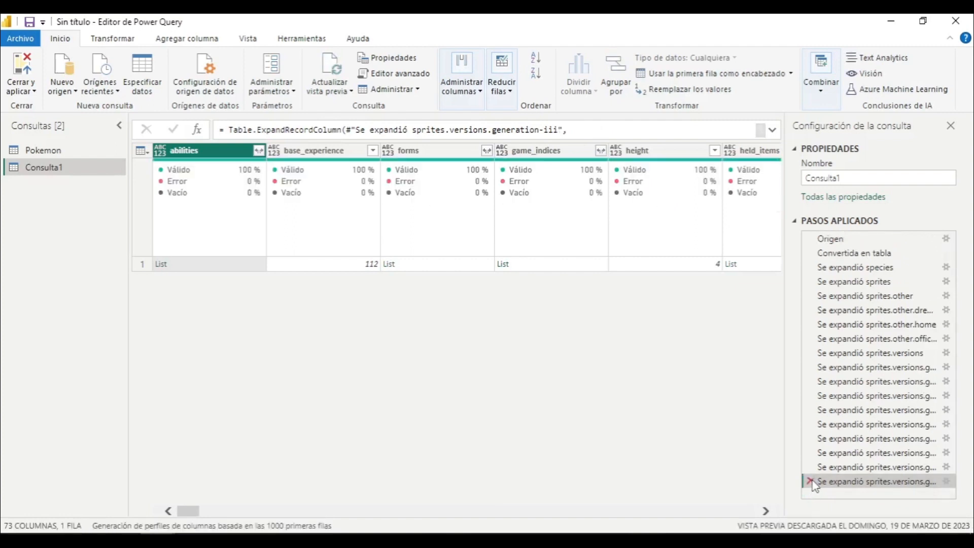
pyautogui.click(810, 481)
pyautogui.click(810, 467)
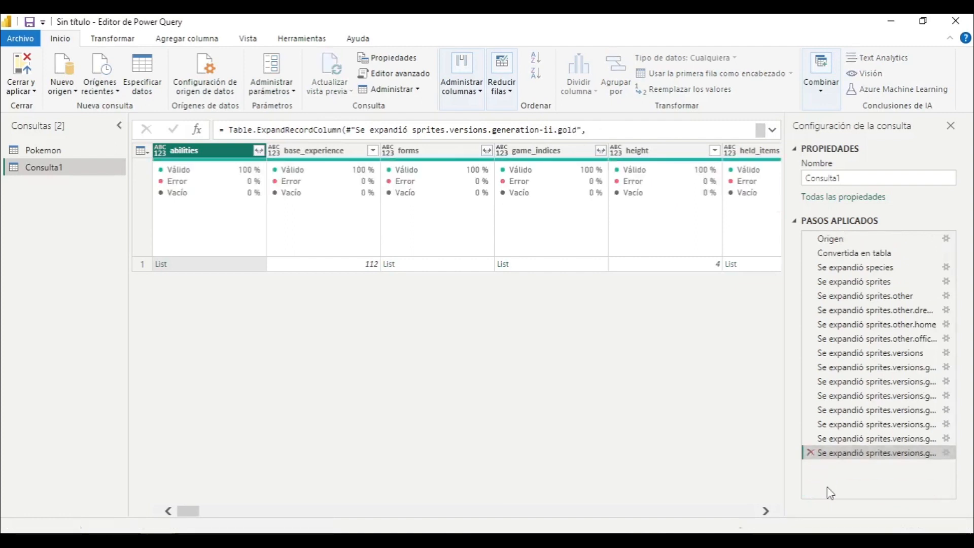
pyautogui.click(810, 452)
pyautogui.click(811, 438)
pyautogui.click(810, 424)
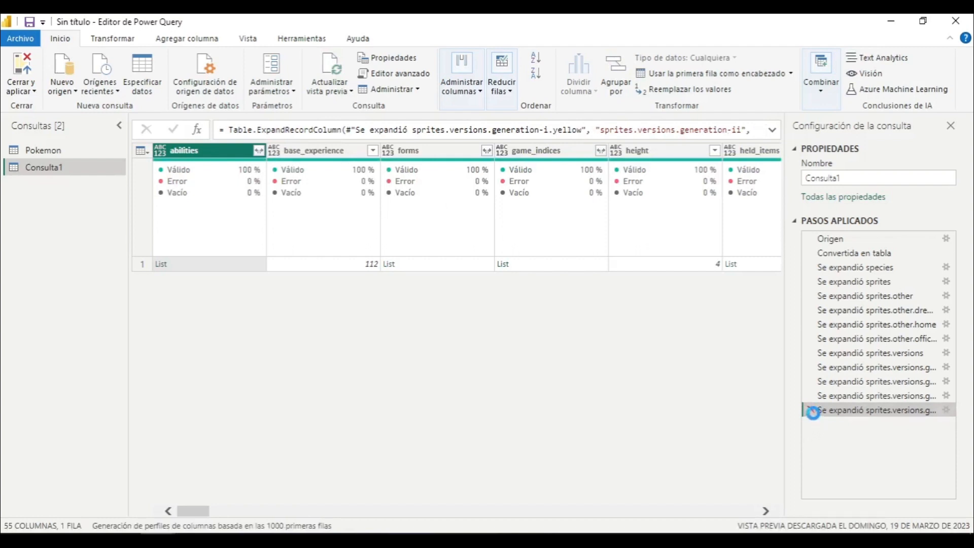
pyautogui.click(810, 410)
pyautogui.click(810, 395)
pyautogui.click(811, 381)
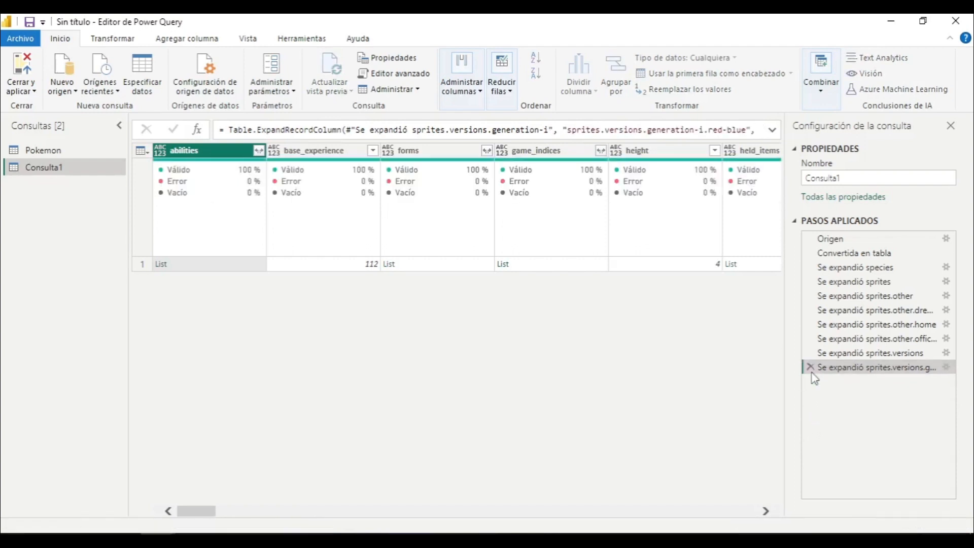
pyautogui.click(810, 367)
pyautogui.click(810, 352)
# Step: Delete the applied steps that expand the official artwork, home and dream_world sprites, sprites.other and sprites
pyautogui.click(810, 339)
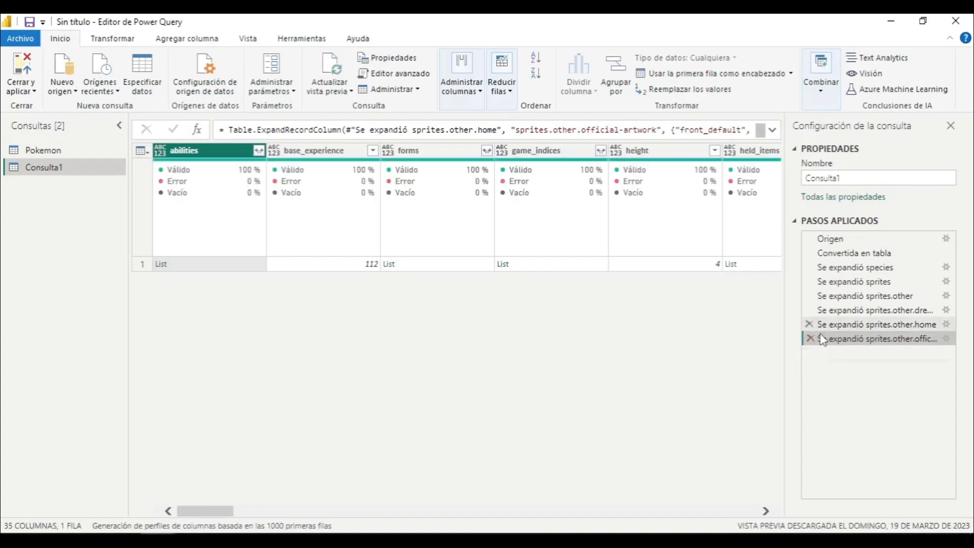
pyautogui.click(810, 325)
pyautogui.click(810, 310)
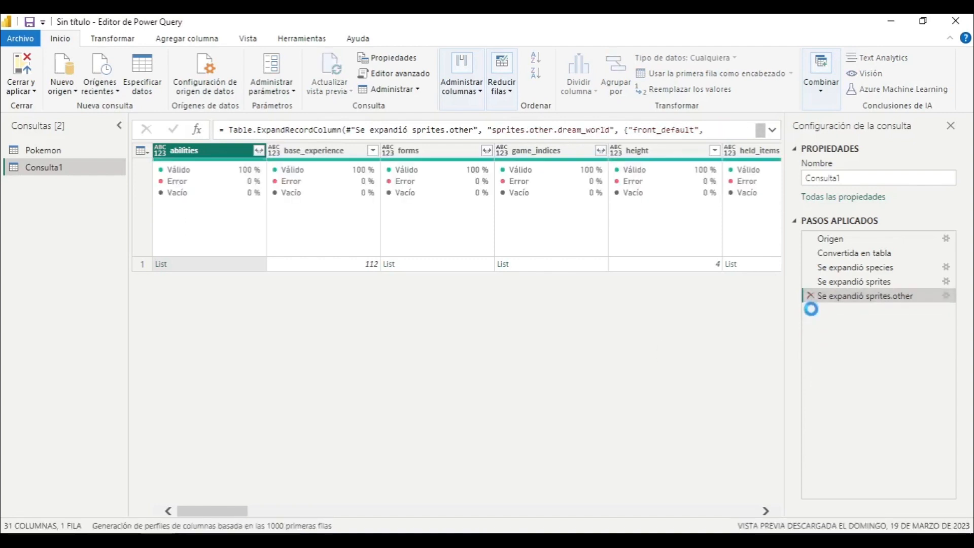
pyautogui.click(811, 296)
pyautogui.click(810, 281)
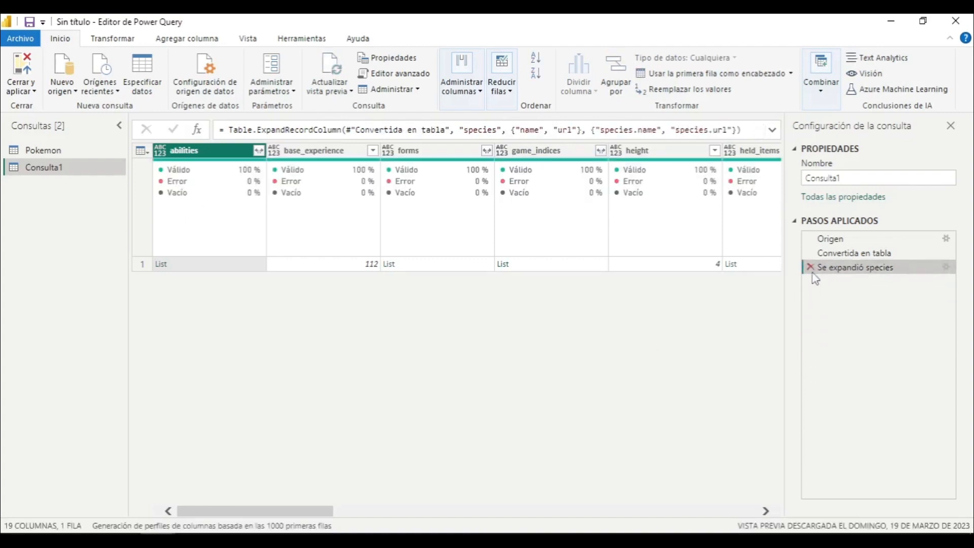
# Step: Delete the Se expandió species step and inspect the name field of the Origen record, returning to the Convertida en tabla step
pyautogui.click(810, 268)
pyautogui.click(854, 241)
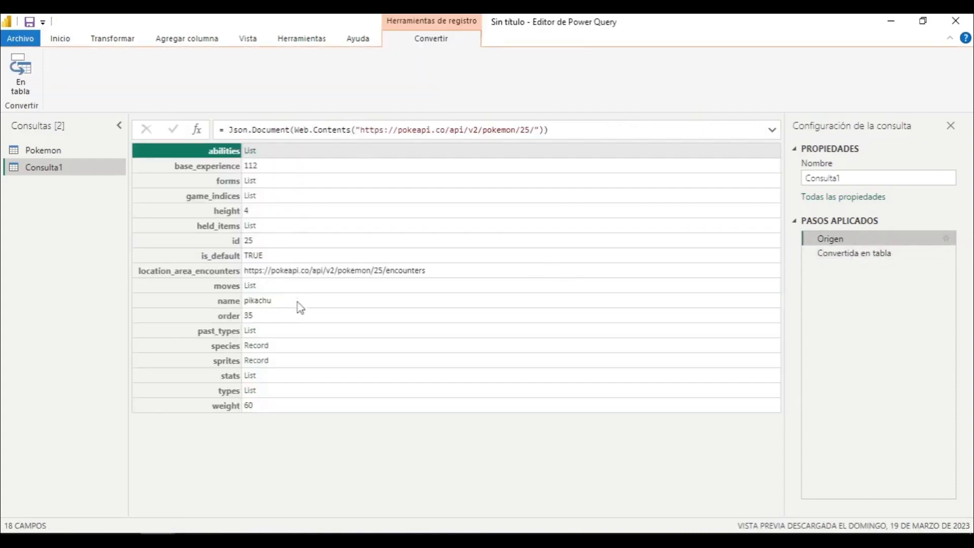
pyautogui.click(259, 303)
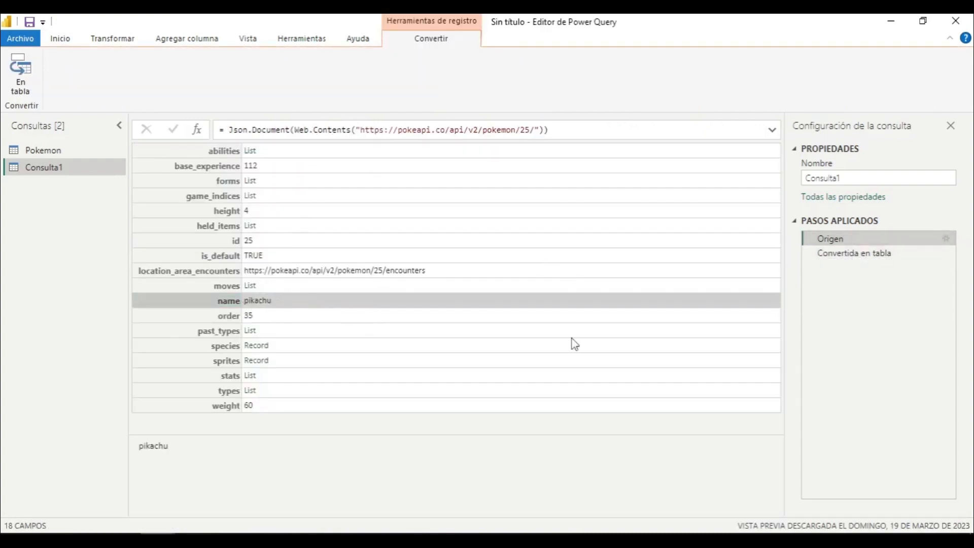
pyautogui.click(842, 255)
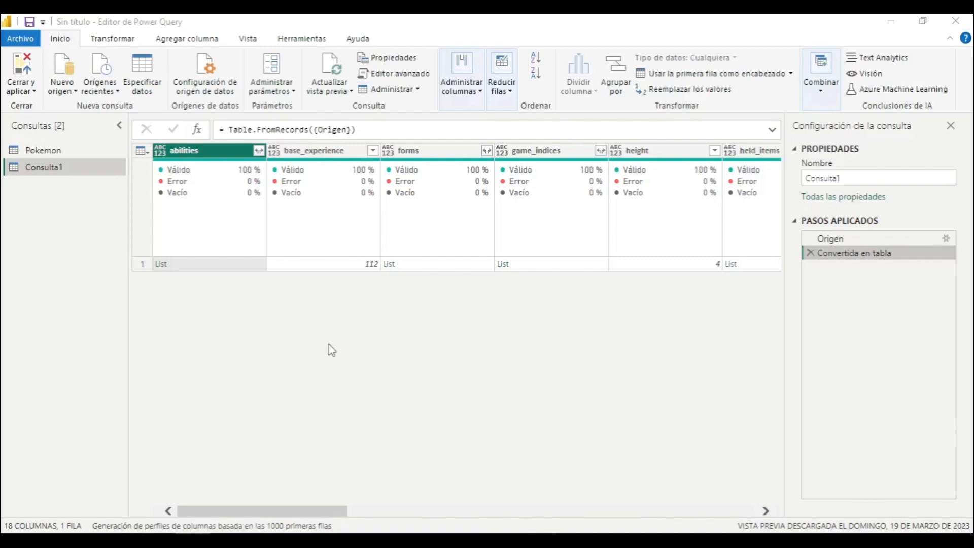
# Step: Expand the types list column to new rows and expand its records keeping only type, without the original column name prefix
pyautogui.moveTo(315, 511); pyautogui.dragTo(754, 506)
pyautogui.click(615, 152)
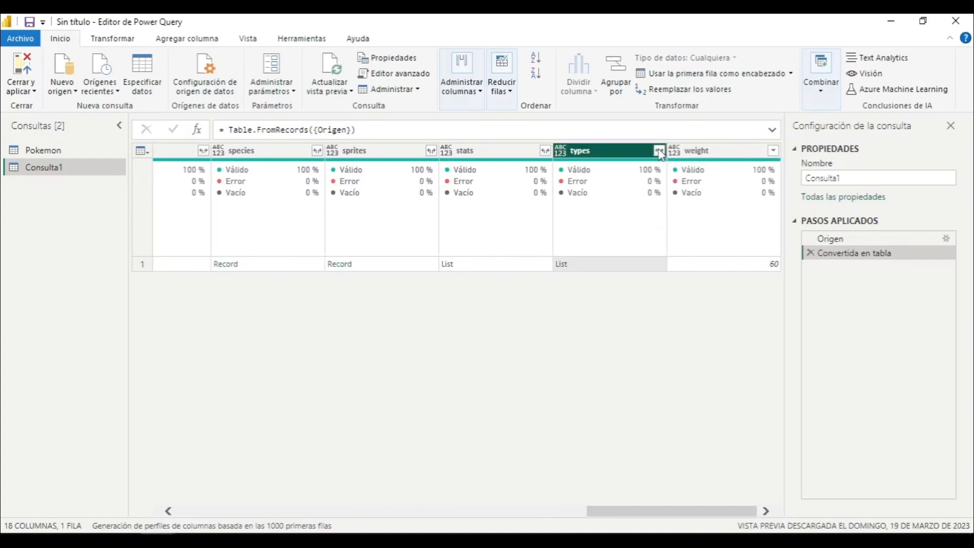
pyautogui.click(660, 151)
pyautogui.click(637, 168)
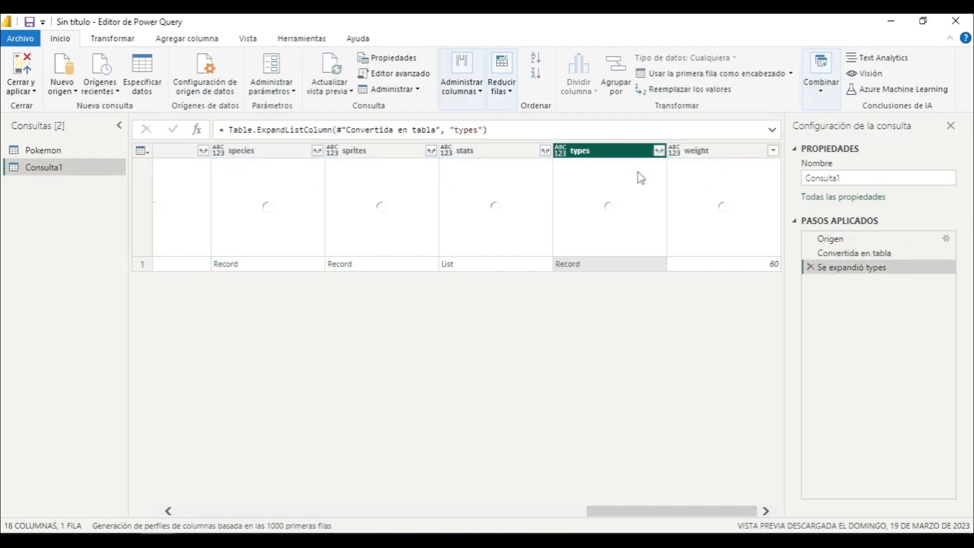
pyautogui.click(659, 151)
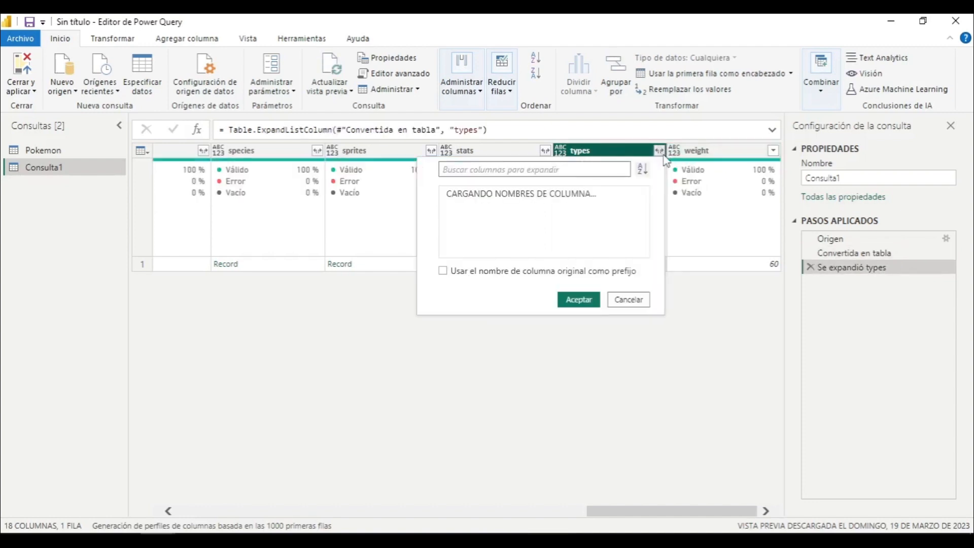
pyautogui.click(507, 194)
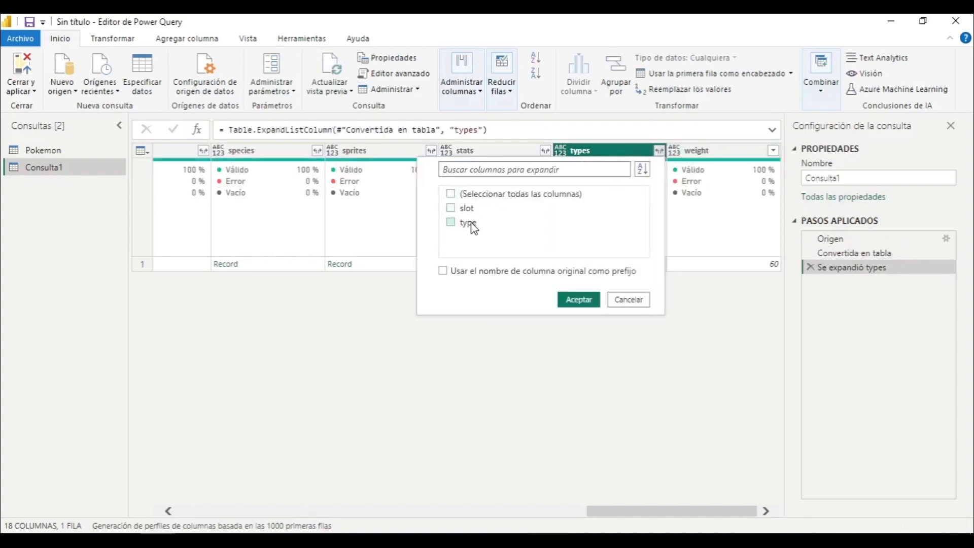
pyautogui.click(473, 225)
pyautogui.click(579, 299)
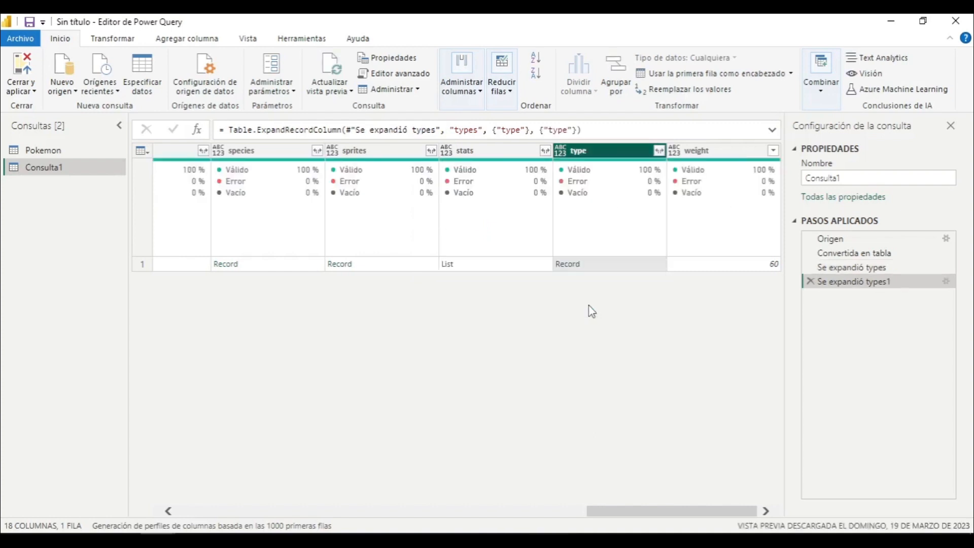
# Step: Expand the type record column keeping only the name field and leaving out url
pyautogui.click(659, 150)
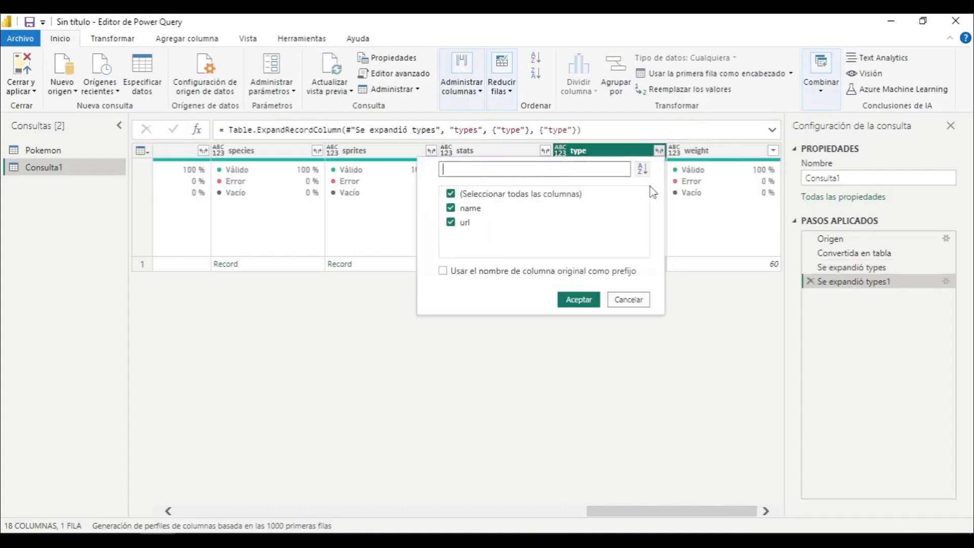
pyautogui.click(488, 195)
pyautogui.click(470, 208)
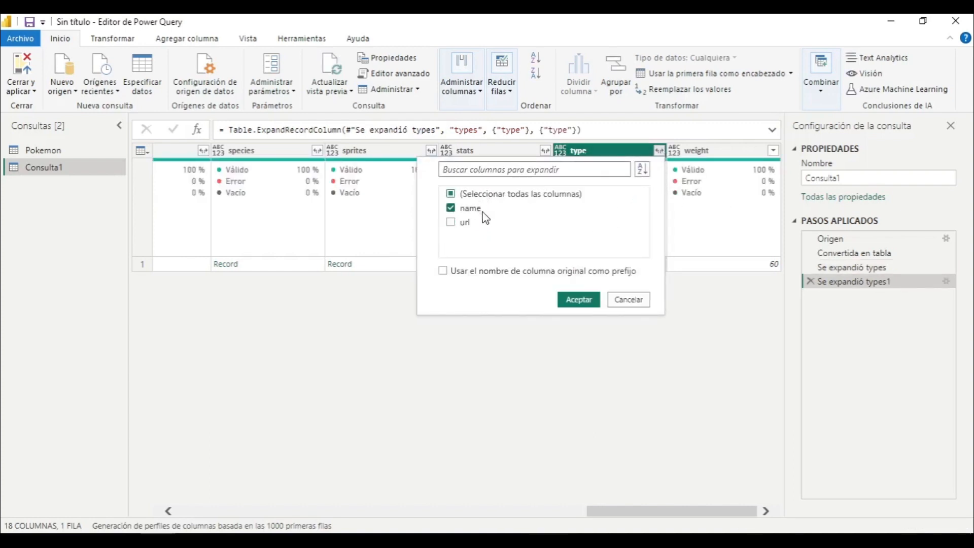
pyautogui.click(570, 300)
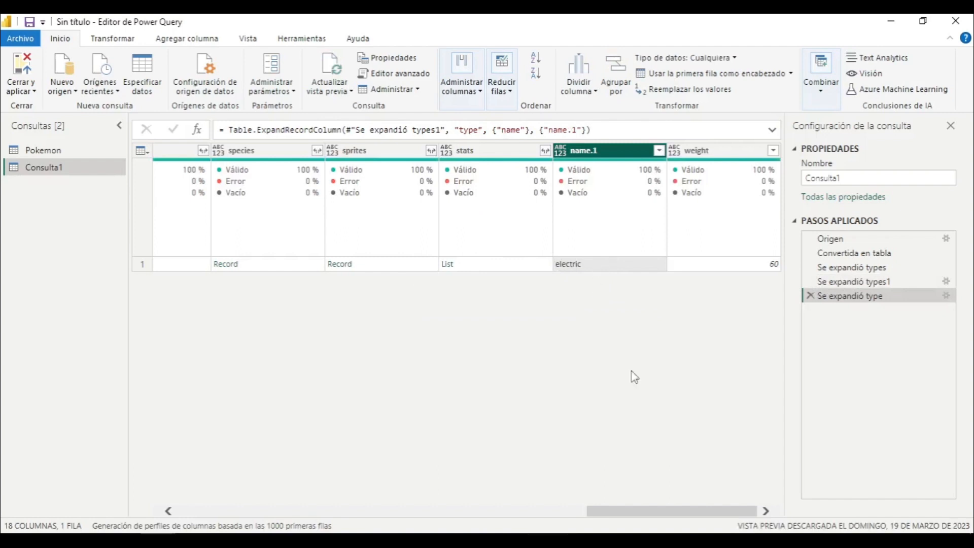
# Step: Keep only the name.1 and name columns, removing all other columns of Consulta1
pyautogui.moveTo(675, 514); pyautogui.dragTo(509, 517)
pyautogui.click(512, 152)
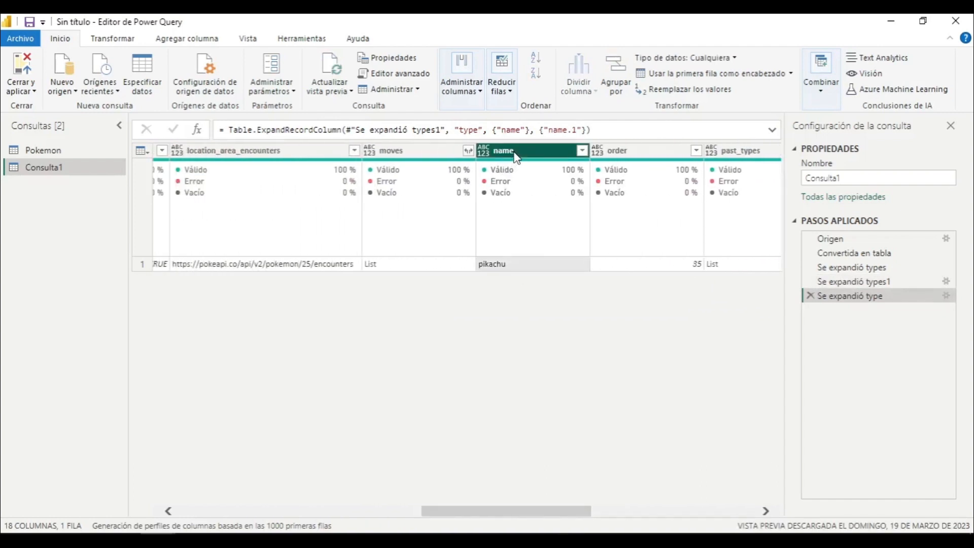
pyautogui.moveTo(585, 513); pyautogui.dragTo(745, 512)
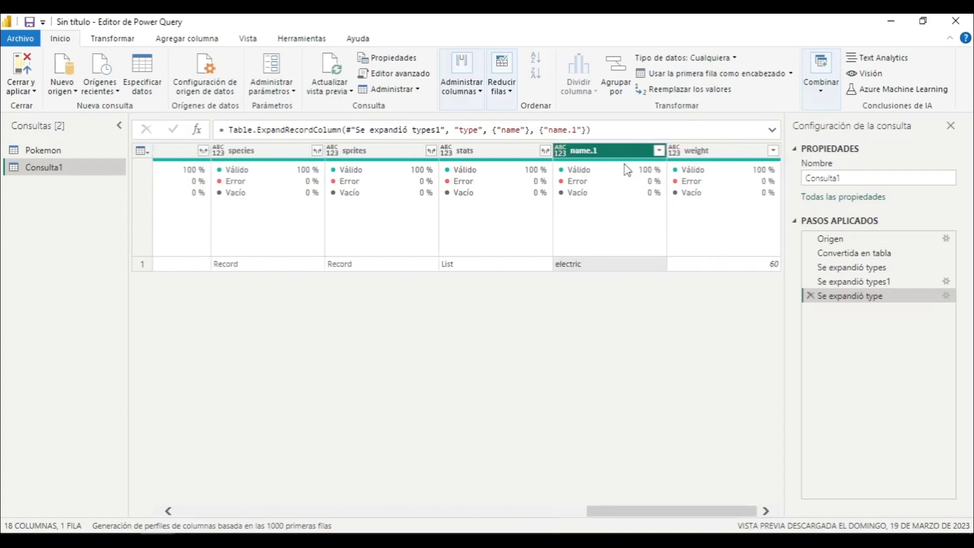
pyautogui.rightClick(609, 156)
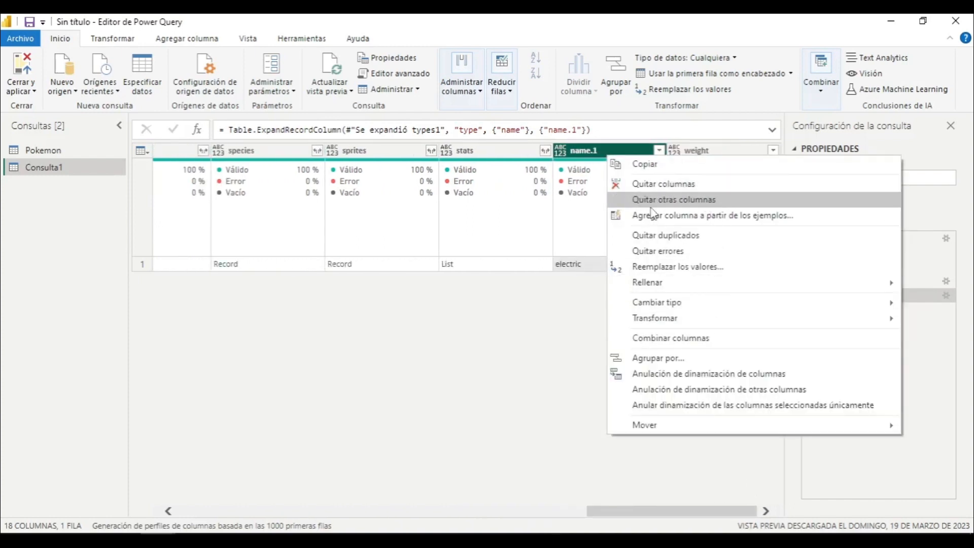
pyautogui.click(554, 357)
pyautogui.rightClick(619, 174)
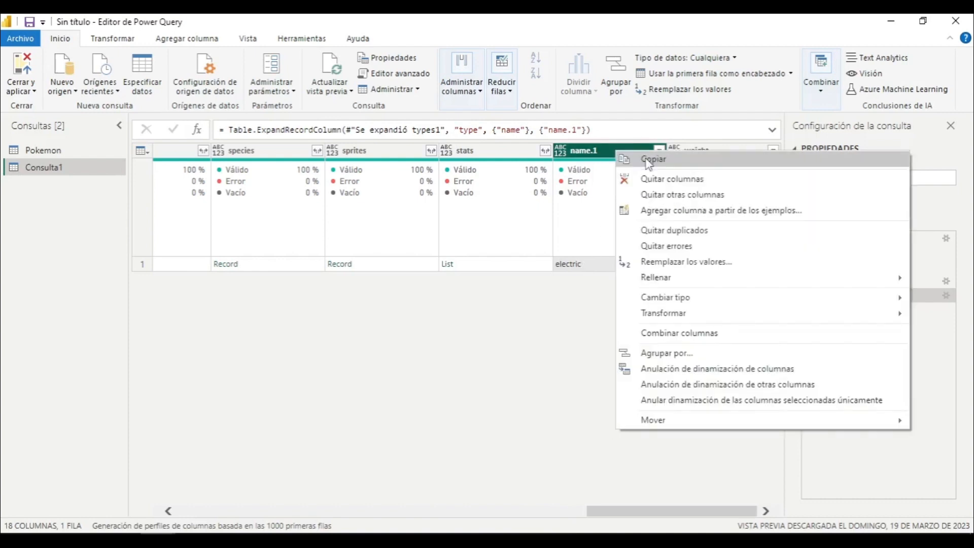
pyautogui.click(717, 195)
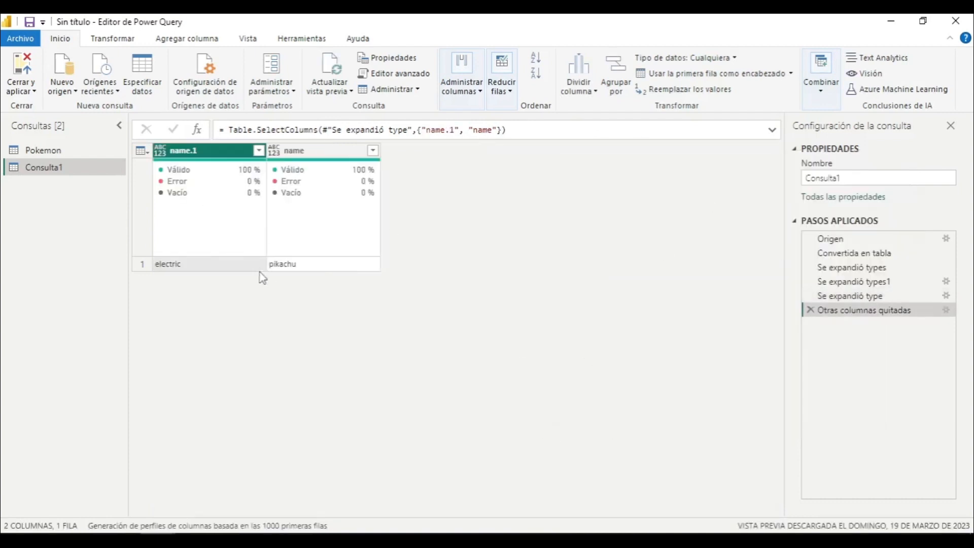
# Step: Rename the name column as PokemonName and the name.1 column as TypePokemon
pyautogui.doubleClick(332, 151)
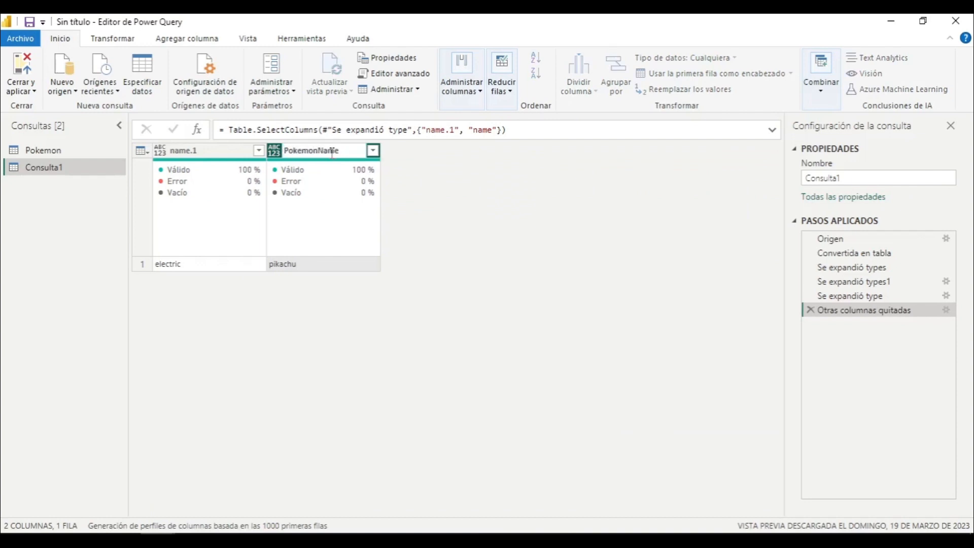
pyautogui.write('PokemonName')
pyautogui.press('Return')
pyautogui.doubleClick(204, 151)
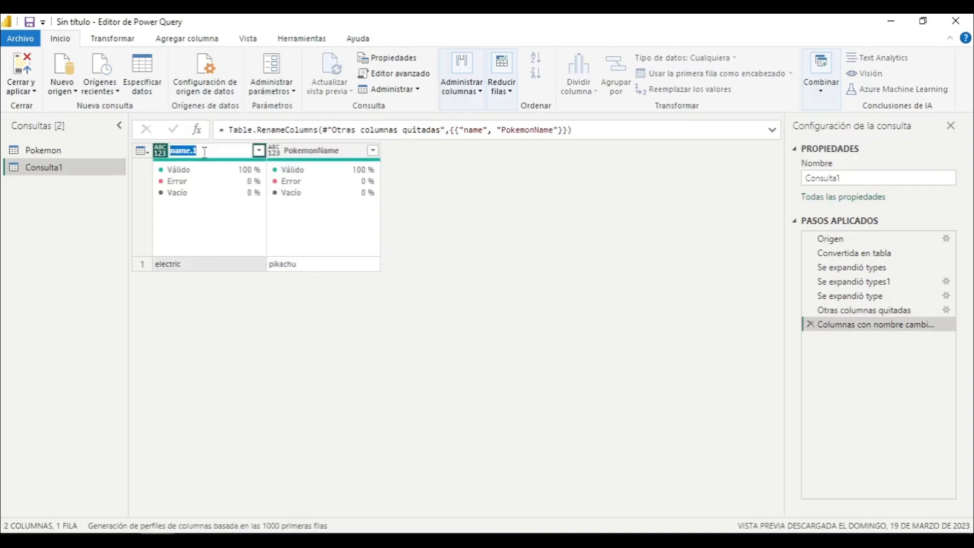
pyautogui.write('TypePokemon')
pyautogui.press('Return')
# Step: Detect the data type of both the TypePokemon and PokemonName columns
pyautogui.keyDown('ctrl'); pyautogui.click(311, 156); pyautogui.keyUp('ctrl')
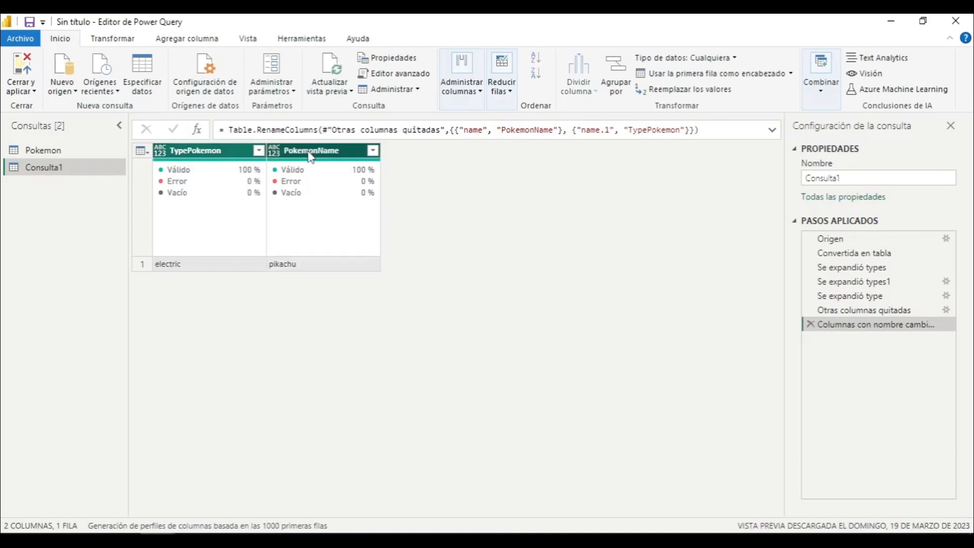
pyautogui.click(112, 39)
pyautogui.click(210, 80)
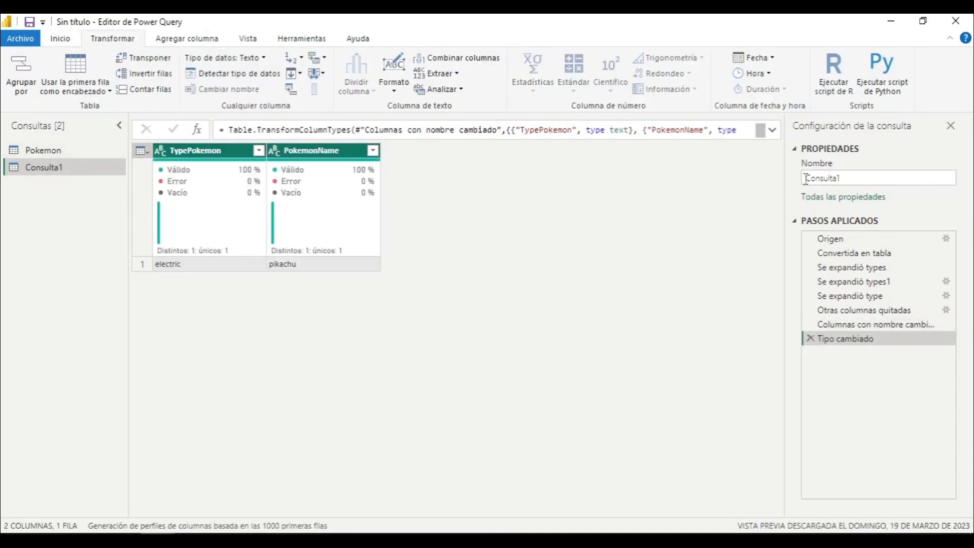
# Step: Review the Pokemon query's name list and Consulta1's M code in the advanced editor, leaving the code unedited
pyautogui.moveTo(851, 179); pyautogui.dragTo(739, 179)
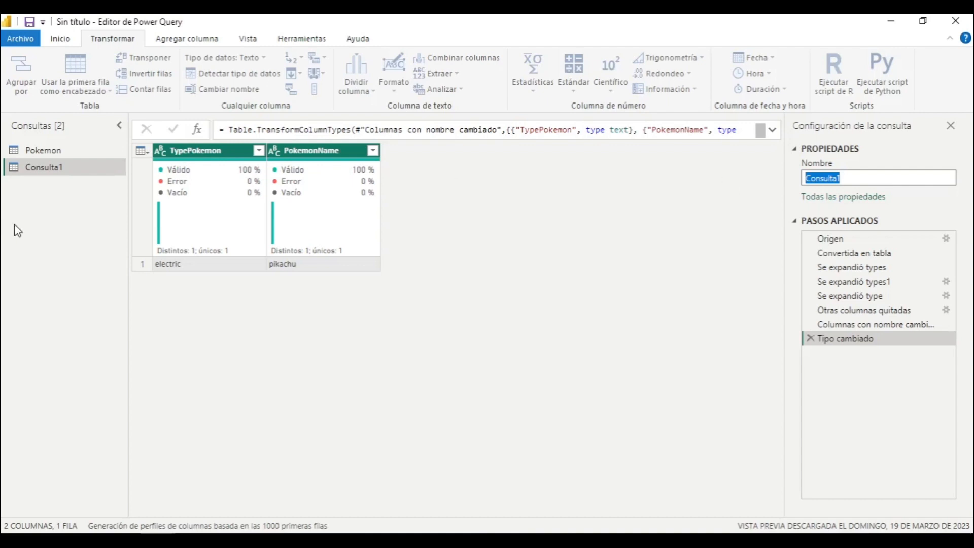
pyautogui.click(55, 151)
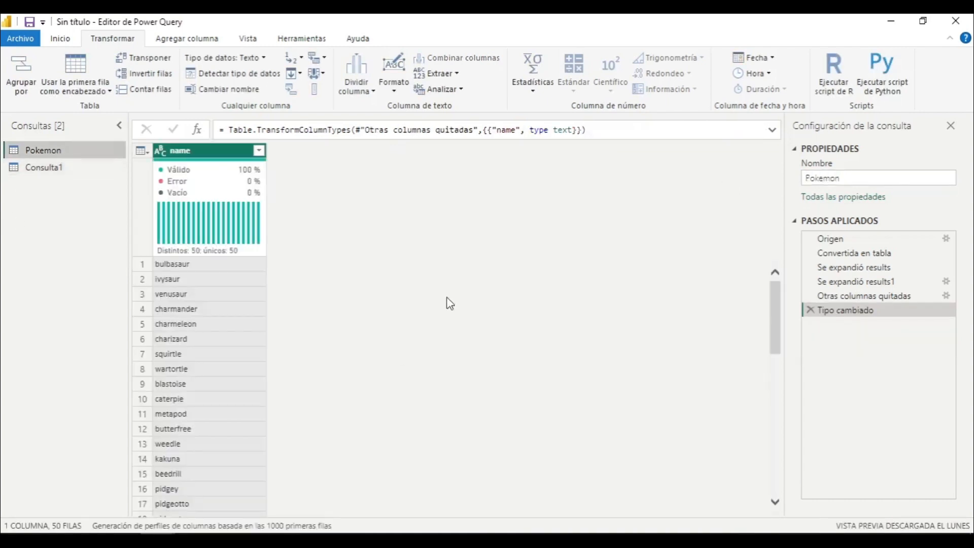
pyautogui.click(59, 172)
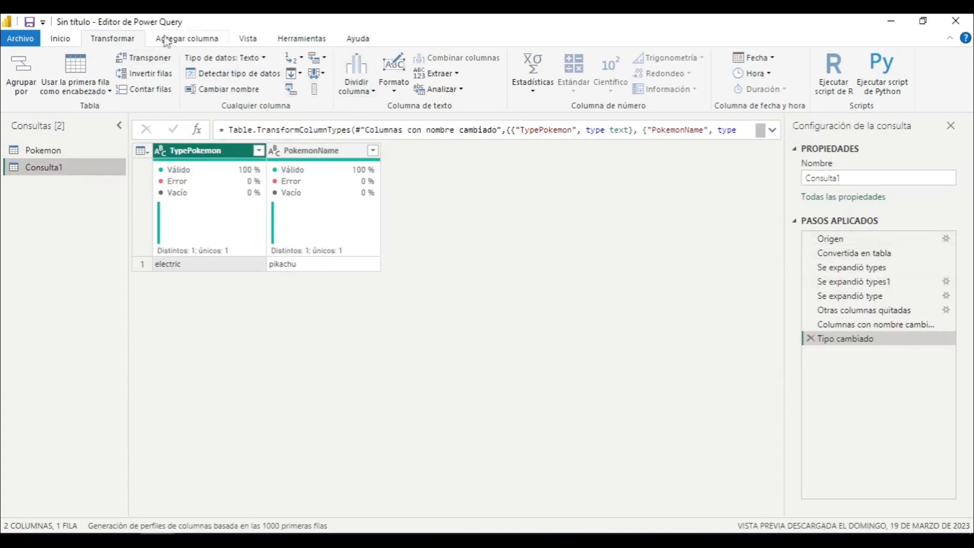
pyautogui.click(69, 41)
pyautogui.click(394, 73)
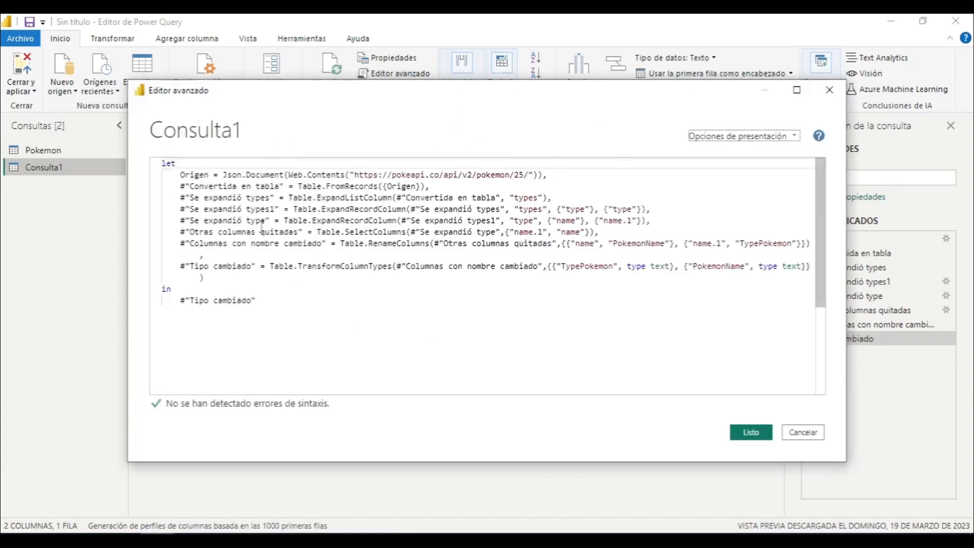
pyautogui.click(830, 90)
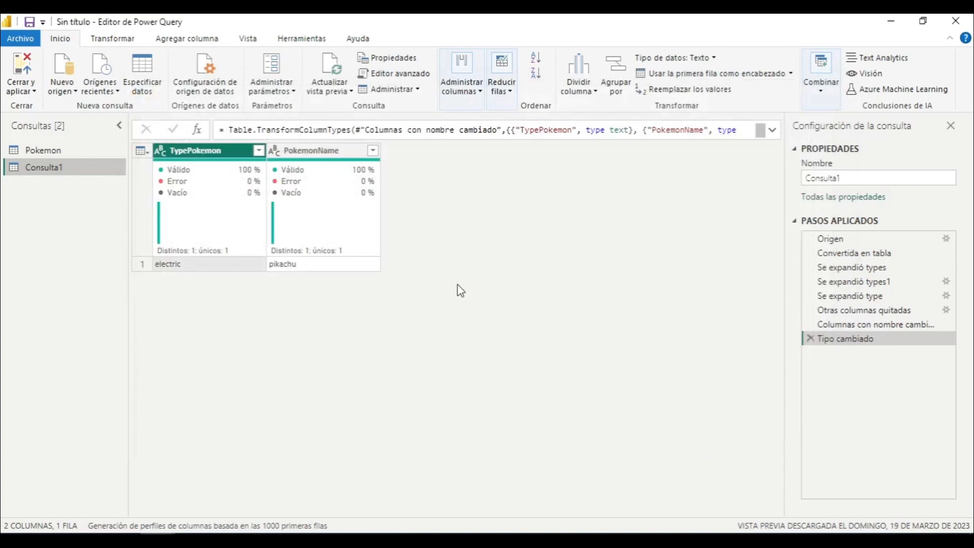
# Step: Rename the query Consulta1 as TypePokemon
pyautogui.moveTo(855, 180); pyautogui.dragTo(764, 180)
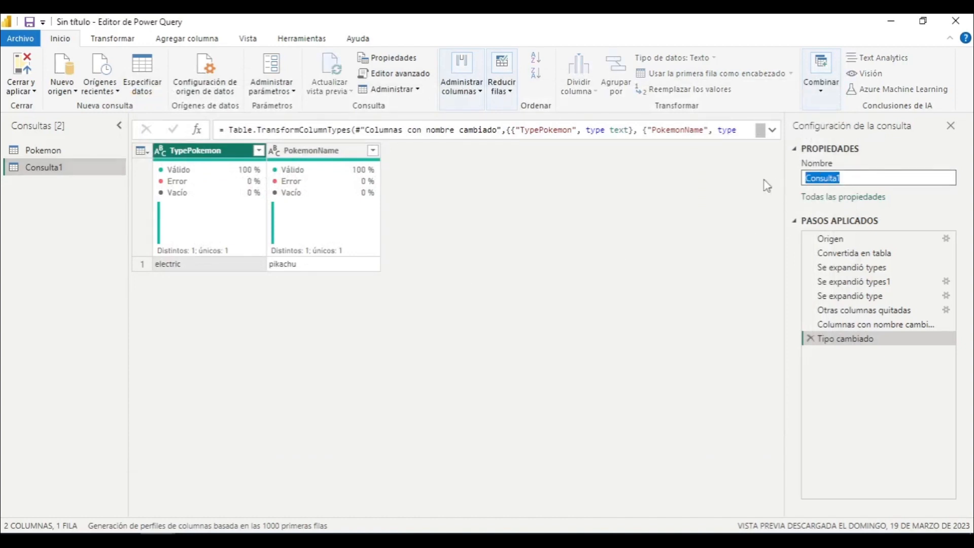
pyautogui.write('P')
pyautogui.write('ypePokemon')
pyautogui.press('Return')
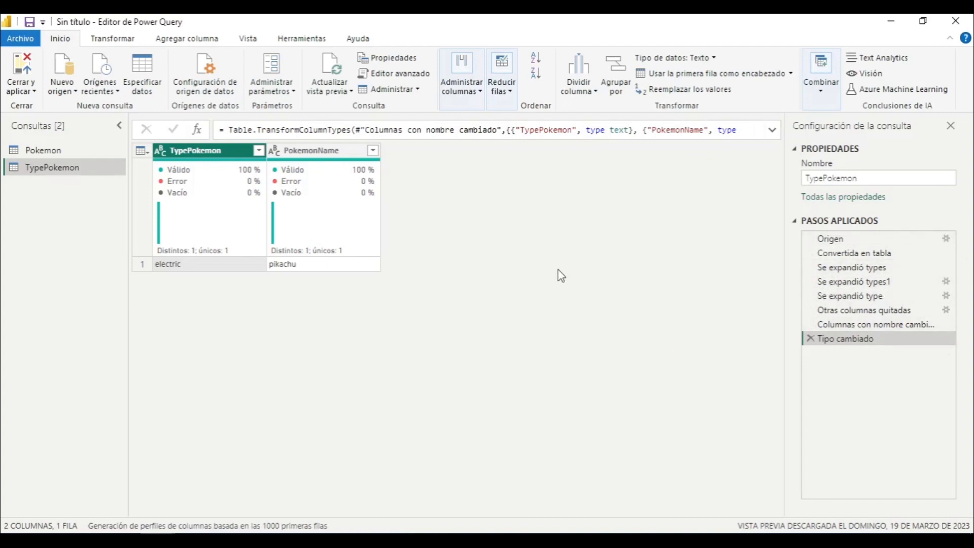
# Step: Start turning TypePokemon's M code into a function by adding the parameter line (Pokemon)=> above let in the advanced editor
pyautogui.click(412, 75)
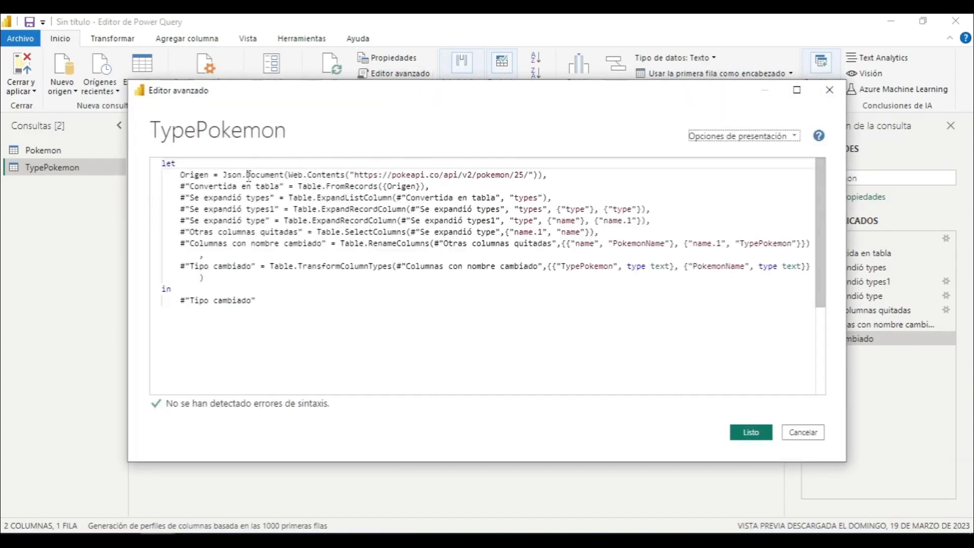
pyautogui.click(166, 164)
pyautogui.press('Return')
pyautogui.write('#')
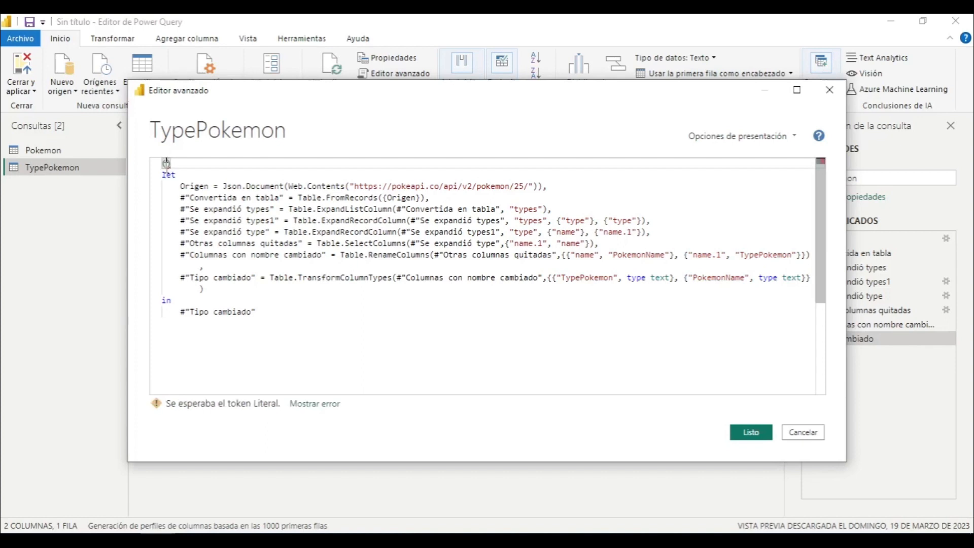
pyautogui.write('Pokemon)')
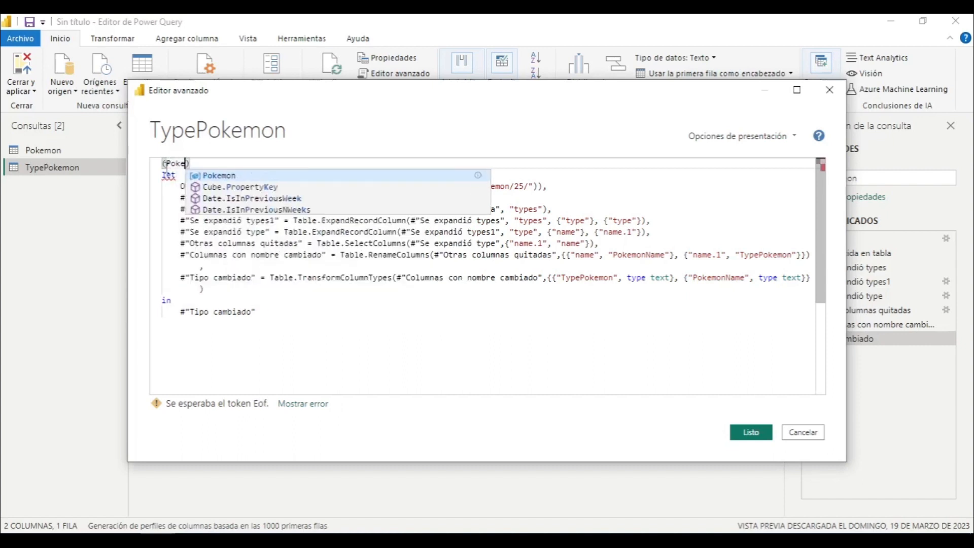
pyautogui.press('Right')
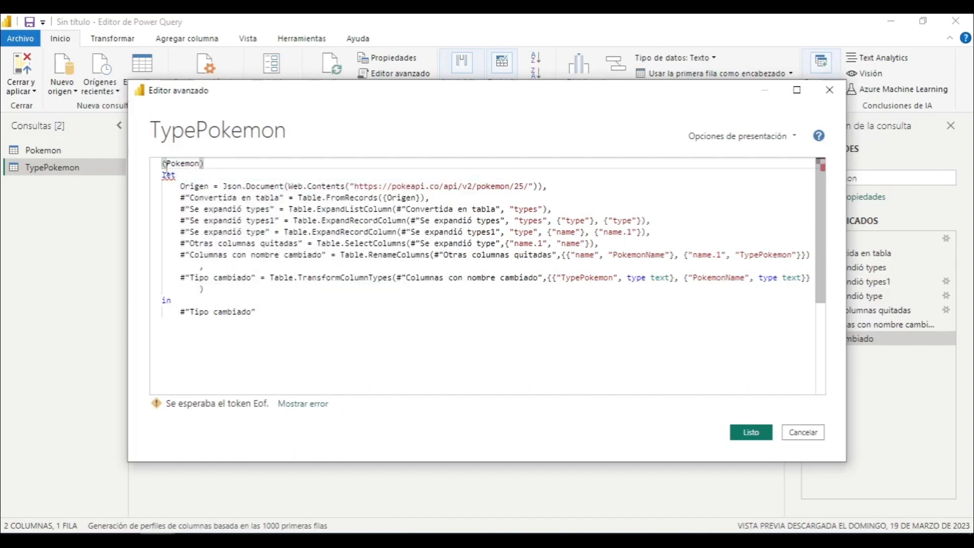
pyautogui.write('=>')
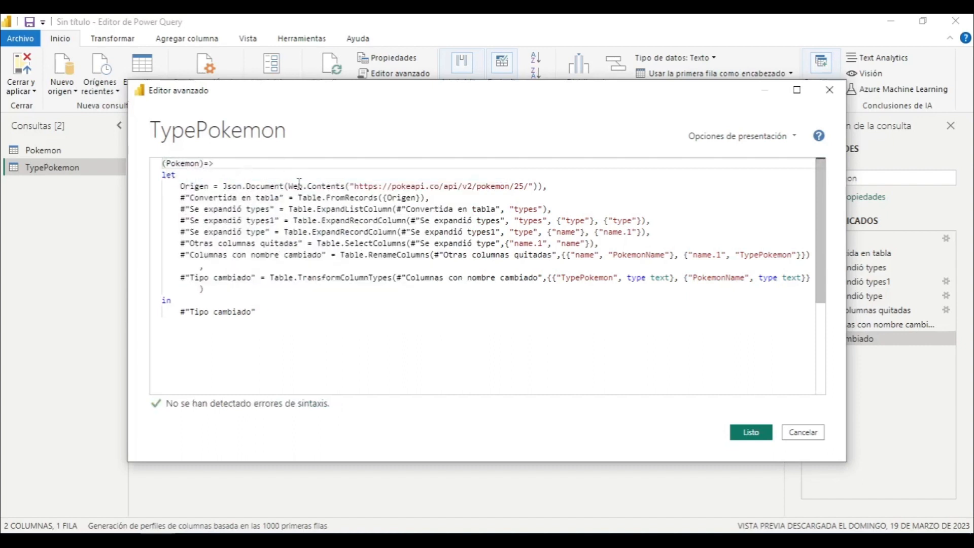
# Step: Replace the fixed 25 in the Origen step's URL with the function parameter, concatenated as "&Pokemon&"
pyautogui.click(524, 188)
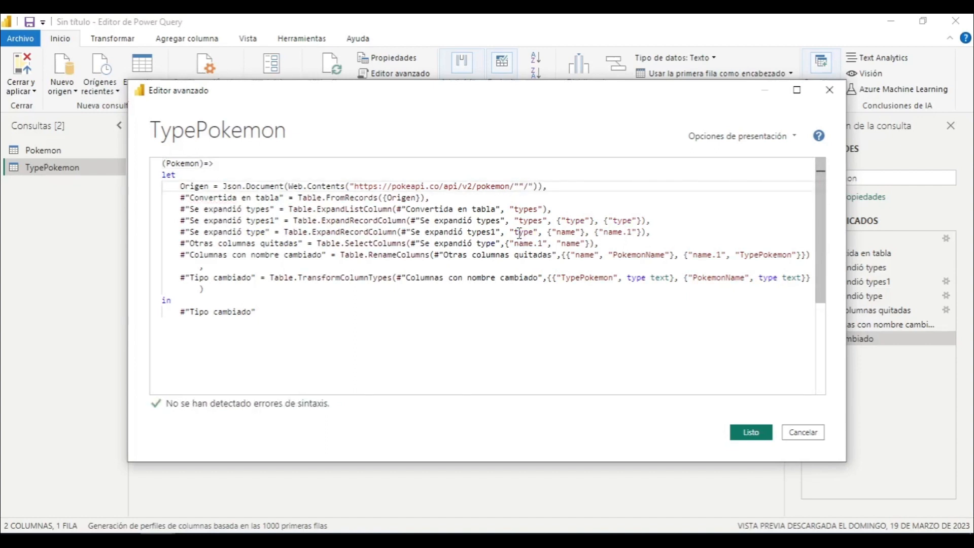
pyautogui.write('&&')
pyautogui.write('Pokemon&')
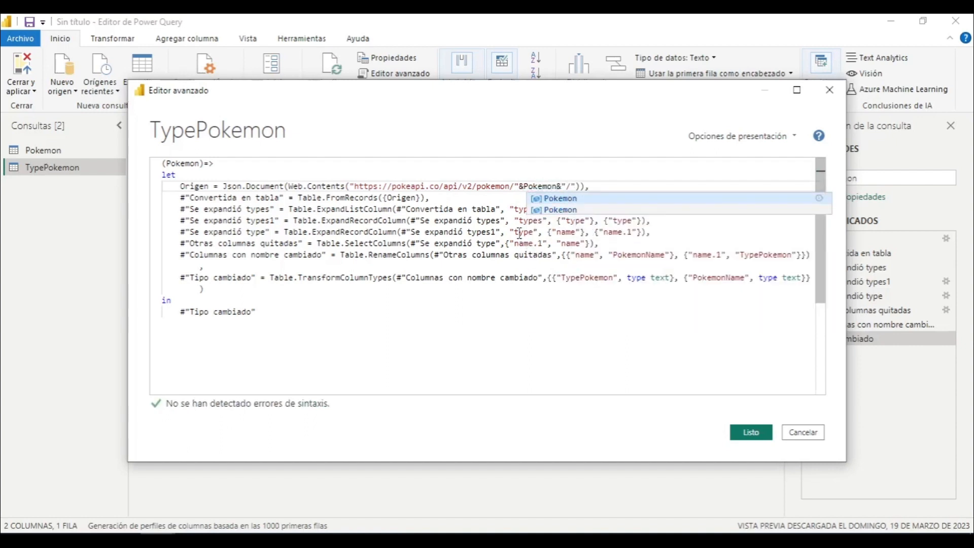
pyautogui.press('Escape')
pyautogui.click(197, 163)
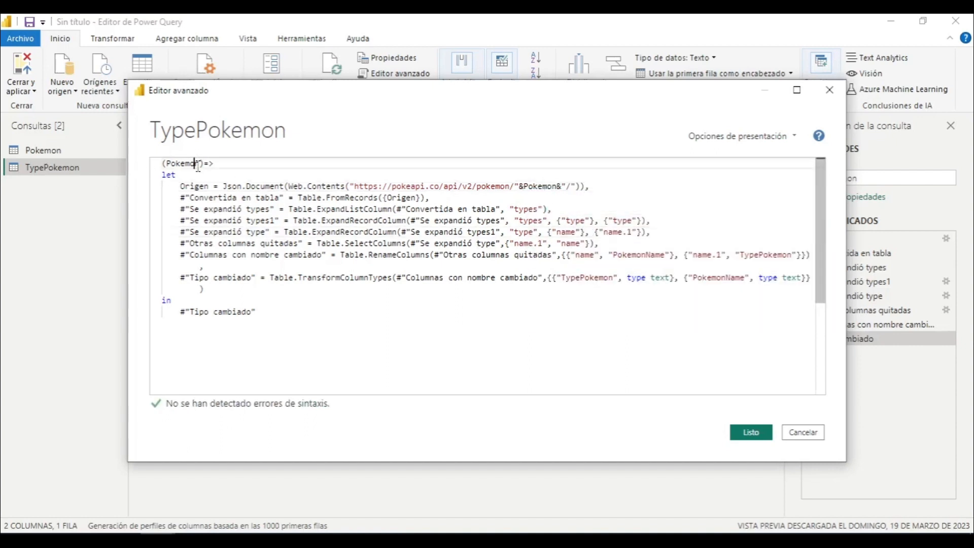
# Step: Check the Pokemon parameter in the Origen URL against the PokéAPI documentation's {id or name} endpoint, and apply the TypePokemon function code
pyautogui.doubleClick(196, 163)
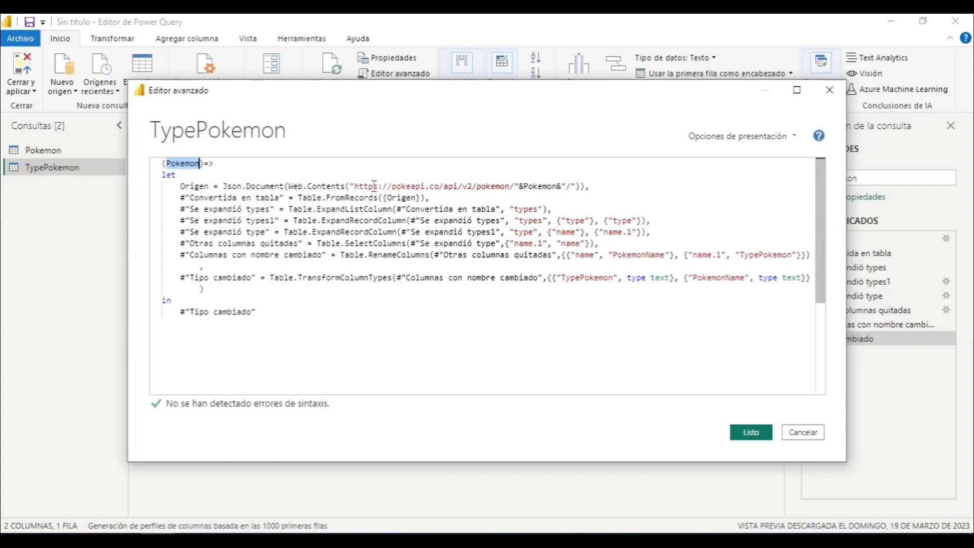
pyautogui.moveTo(355, 188); pyautogui.dragTo(580, 184)
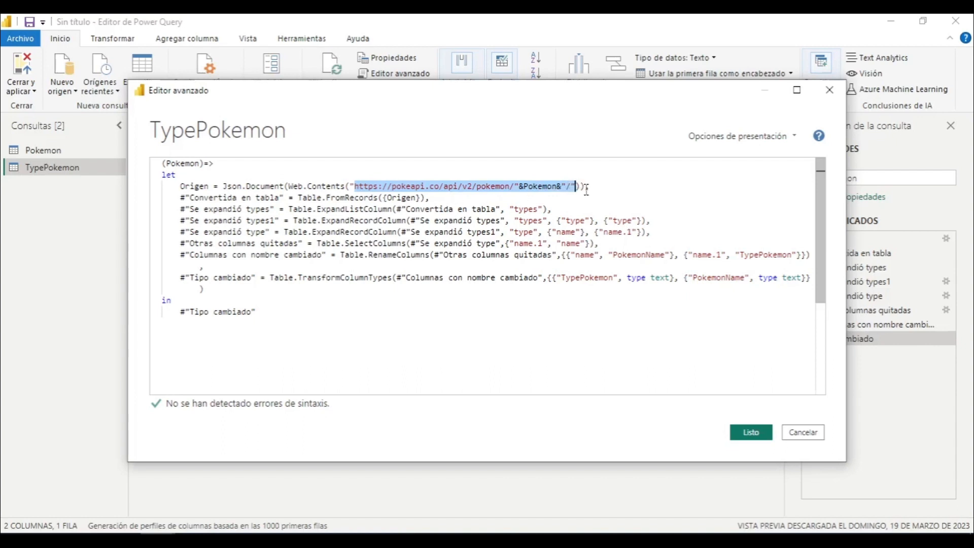
pyautogui.moveTo(516, 187); pyautogui.dragTo(557, 184)
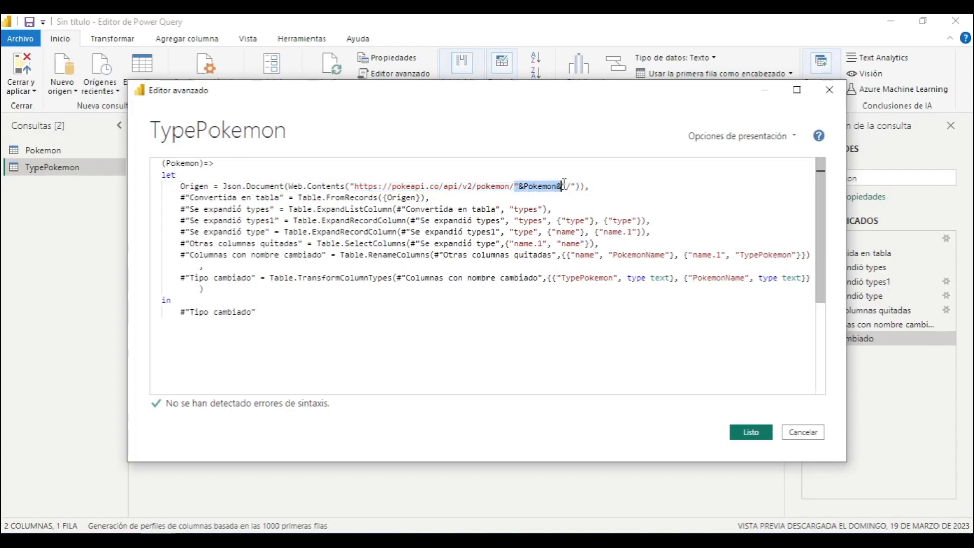
pyautogui.click(122, 541)
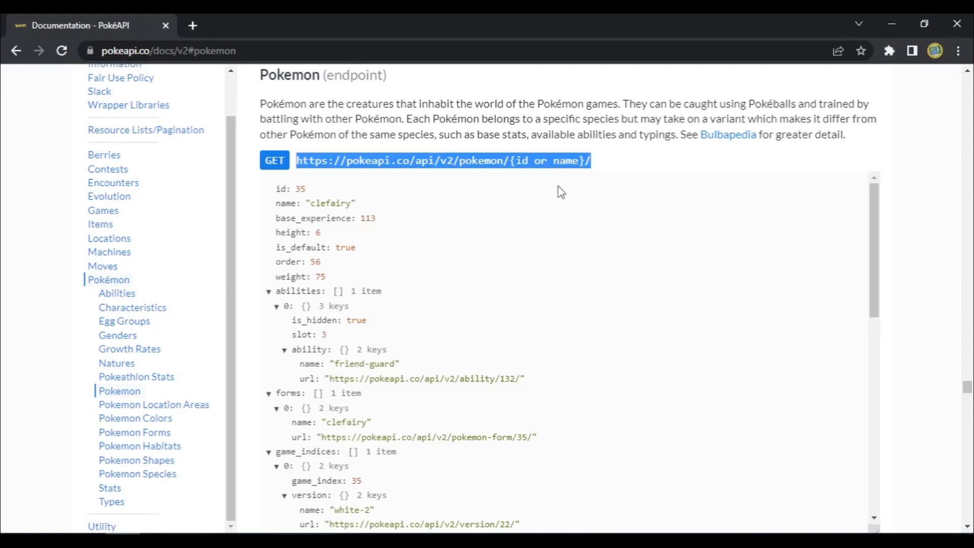
pyautogui.moveTo(561, 188); pyautogui.dragTo(579, 161)
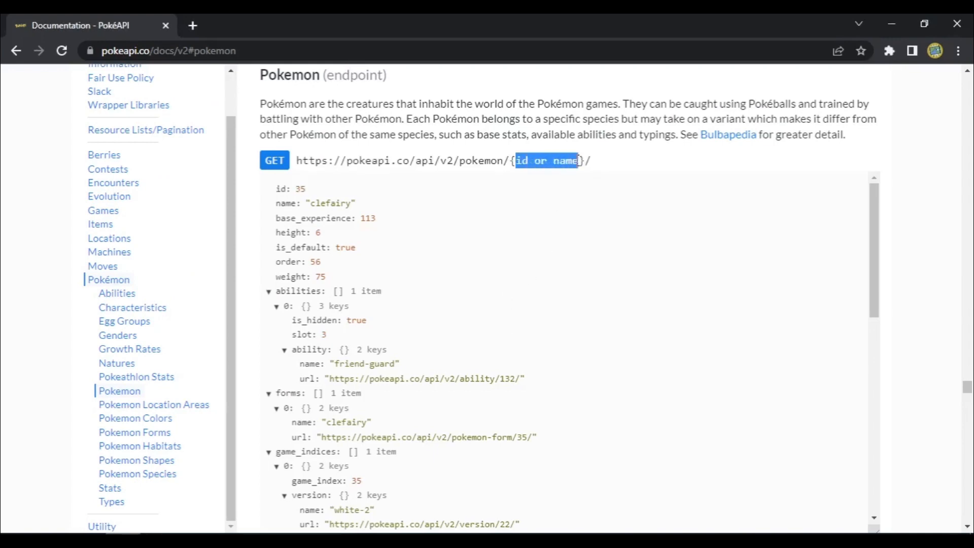
pyautogui.click(891, 24)
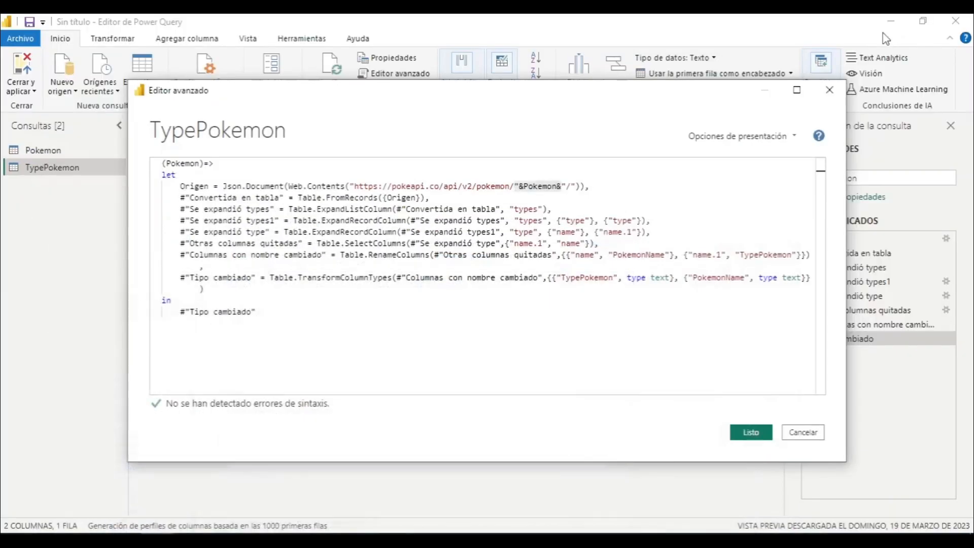
pyautogui.click(562, 187)
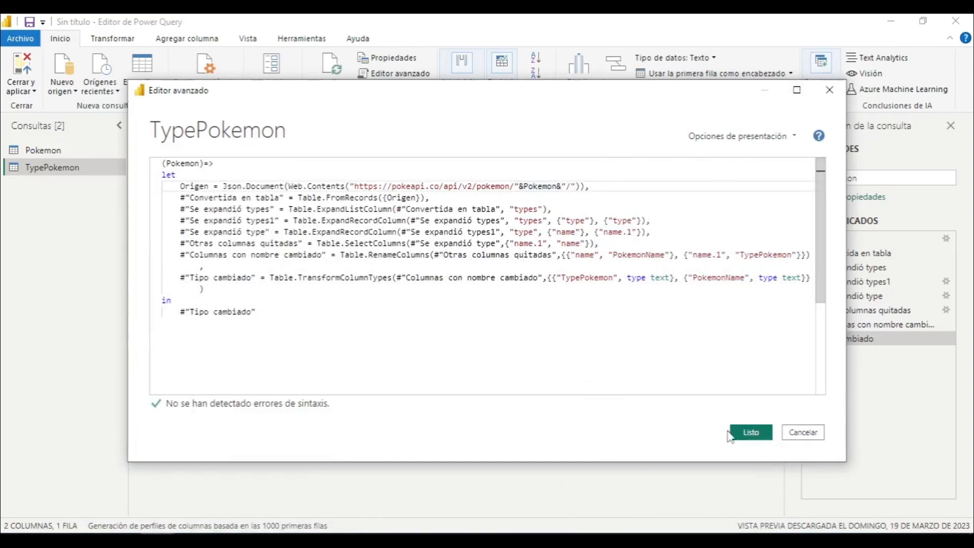
pyautogui.click(747, 434)
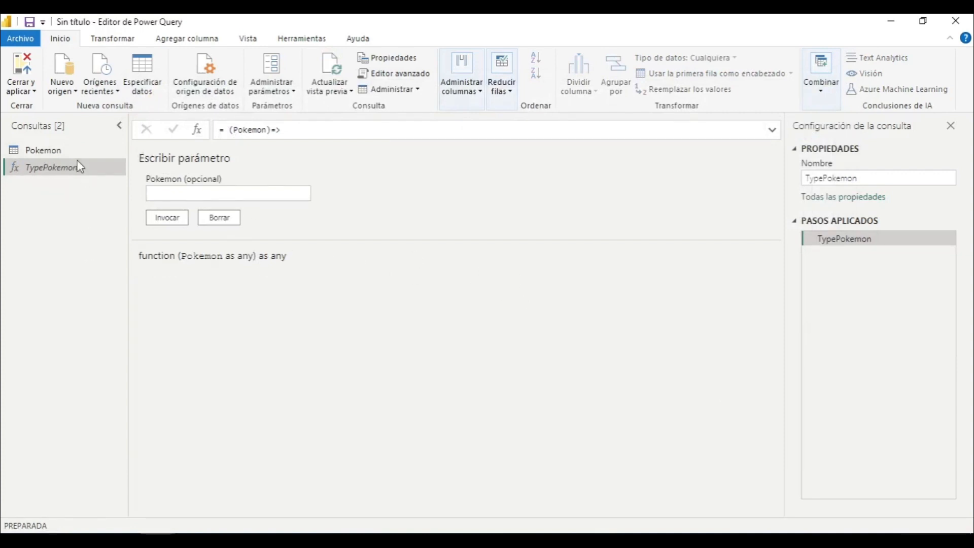
# Step: Rename the name column of the Pokemon query as PokemonName
pyautogui.click(55, 153)
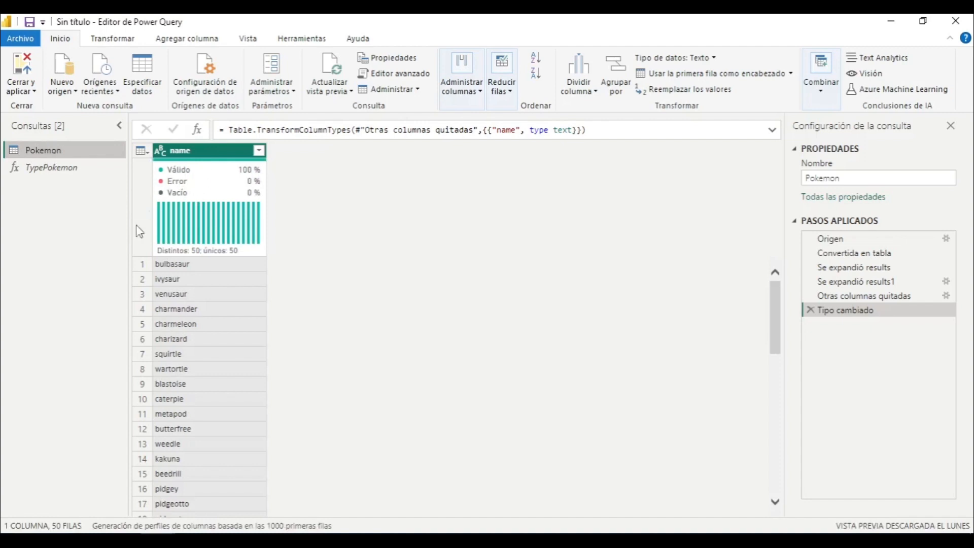
pyautogui.doubleClick(196, 150)
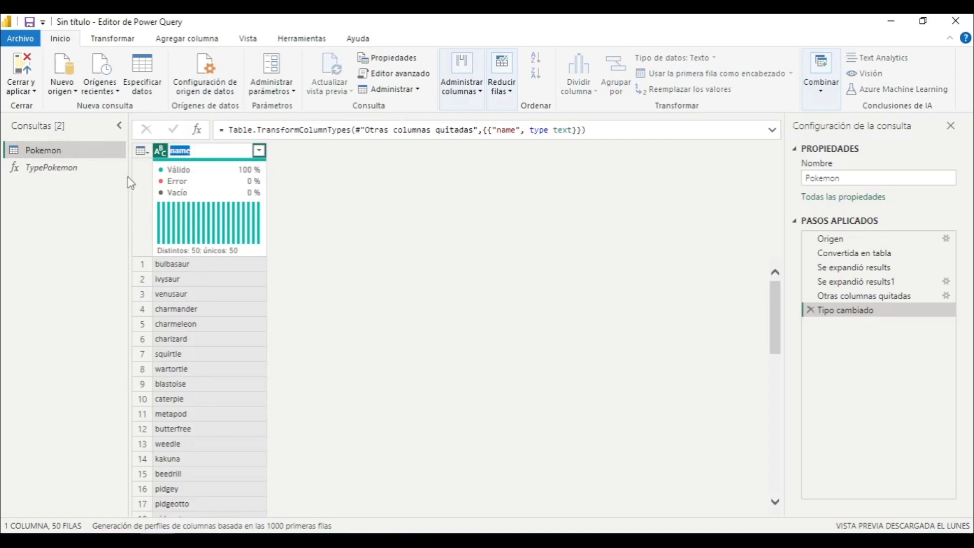
pyautogui.write('PokemonN')
pyautogui.press('Return')
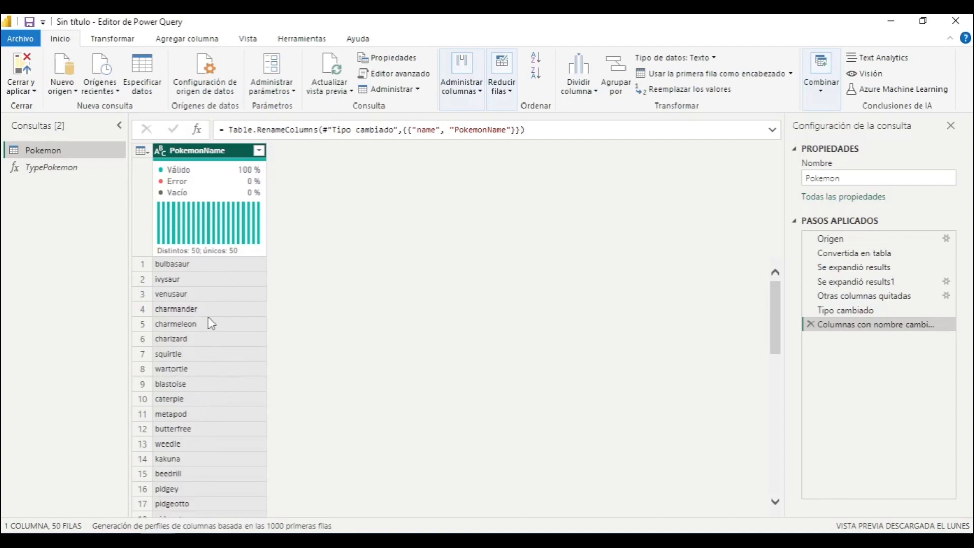
# Step: Duplicate the Pokemon query and name the copy PokemonType
pyautogui.rightClick(68, 151)
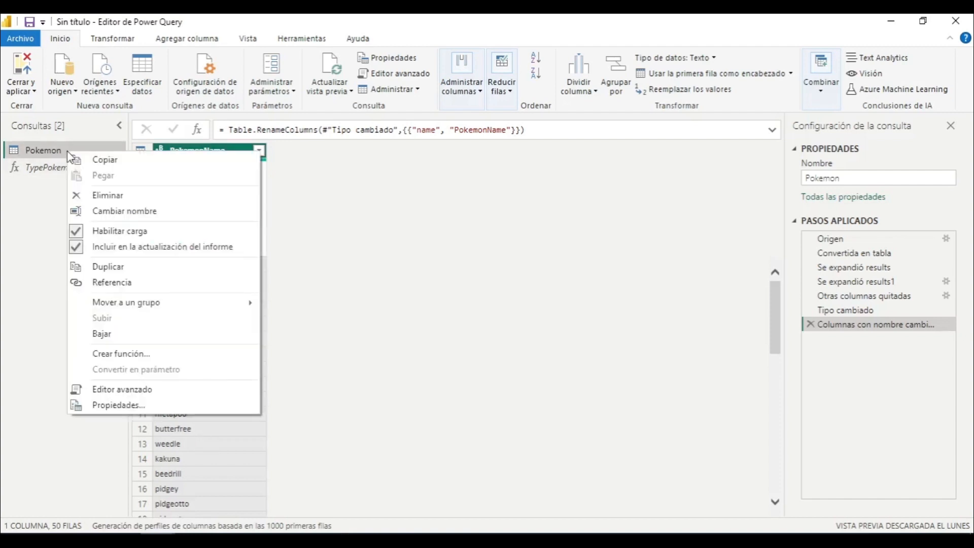
pyautogui.click(191, 282)
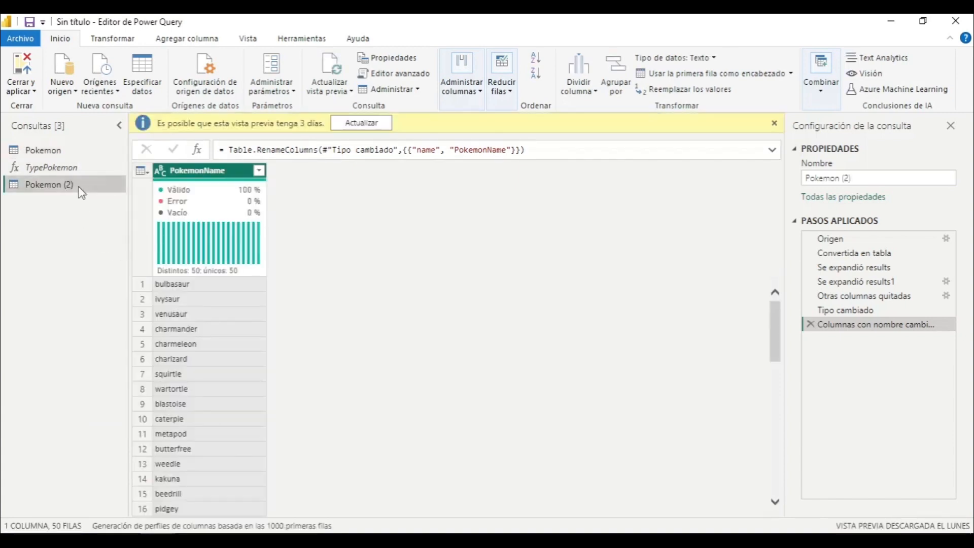
pyautogui.click(775, 123)
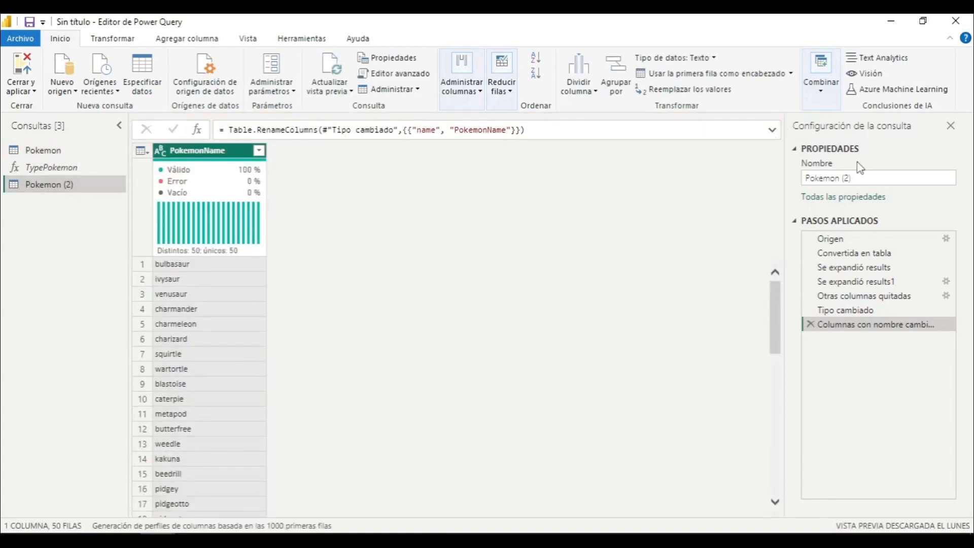
pyautogui.click(861, 177)
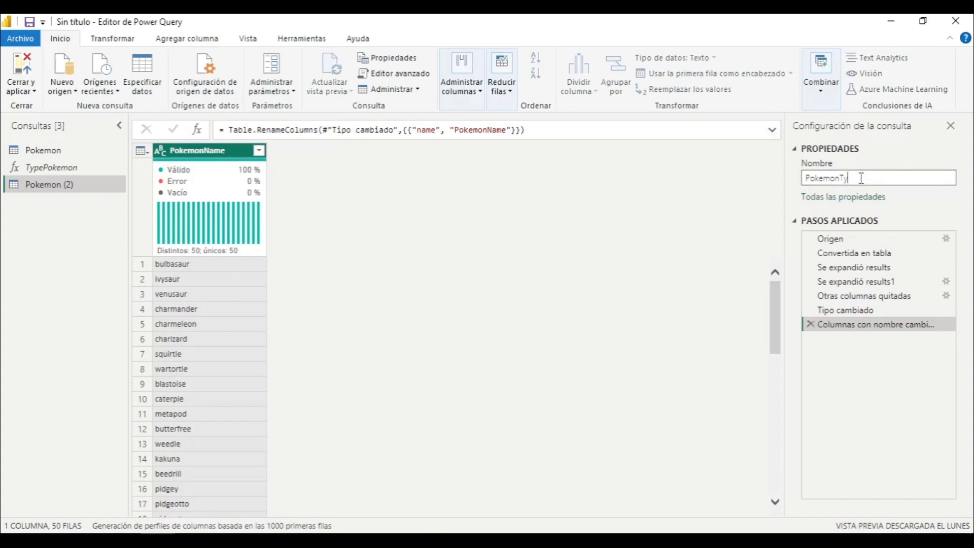
pyautogui.press('Return')
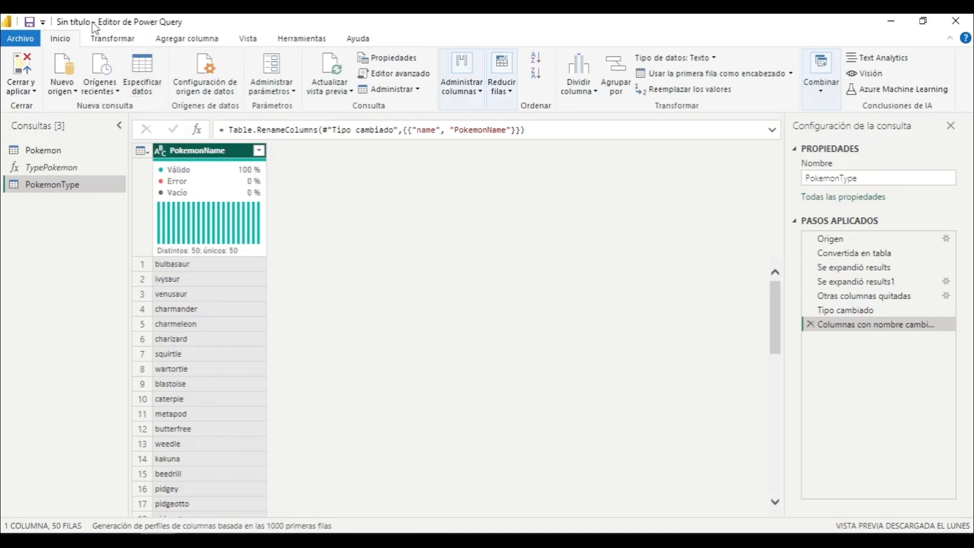
# Step: Invoke the custom function TypePokemon in PokemonType, using PokemonName as its argument and TypePokemon as the new column name
pyautogui.click(170, 41)
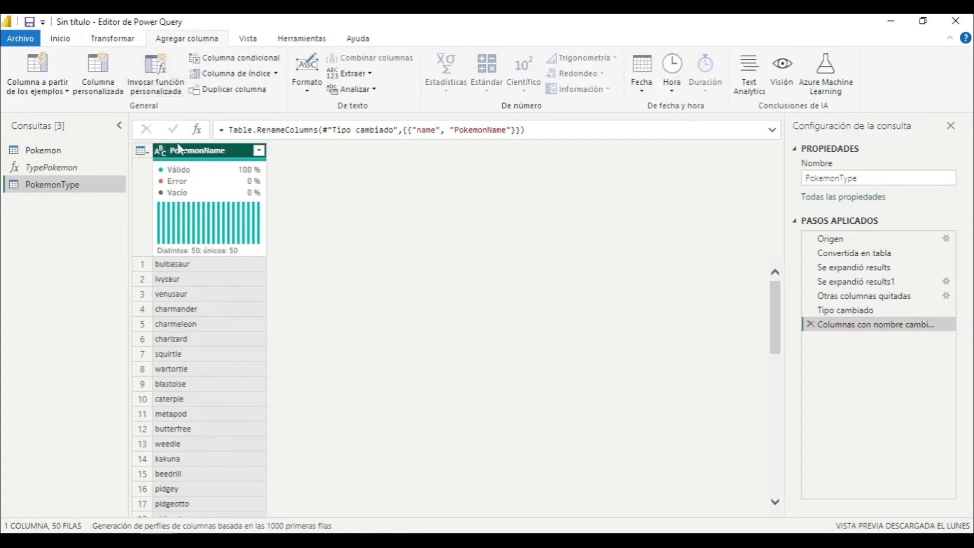
pyautogui.click(158, 71)
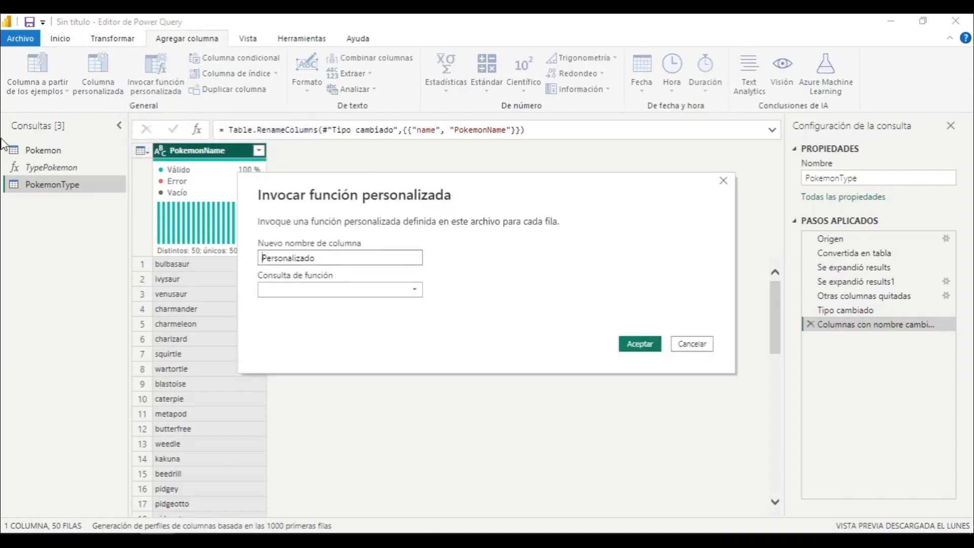
pyautogui.click(406, 291)
pyautogui.click(325, 311)
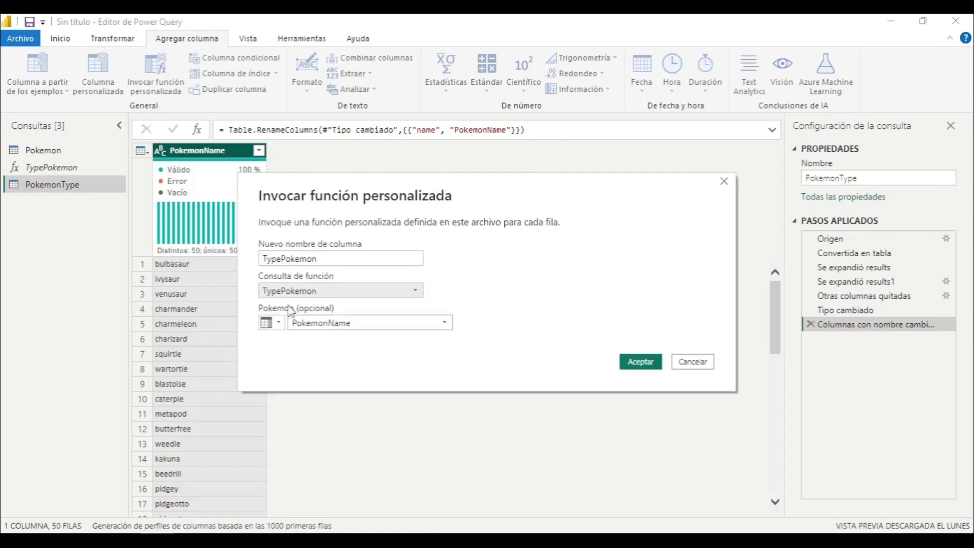
pyautogui.click(363, 324)
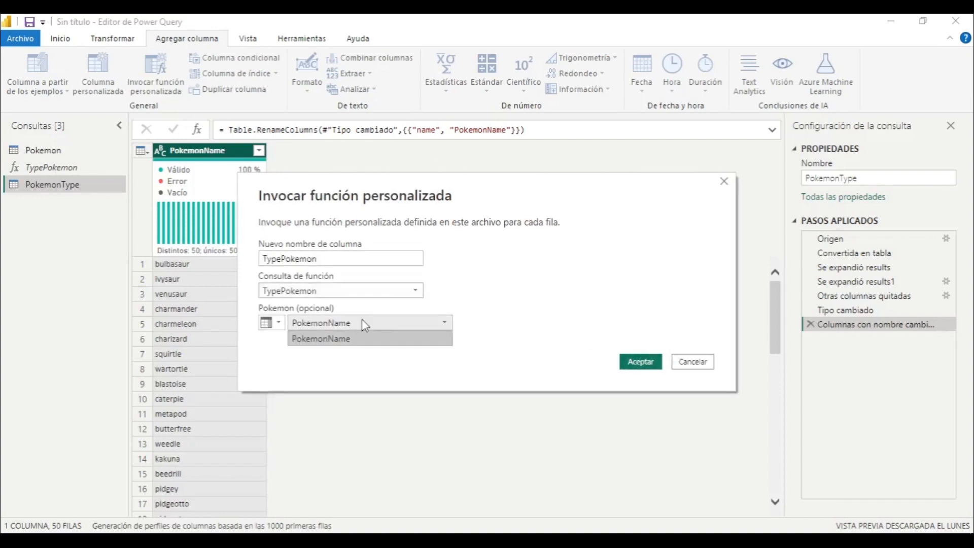
pyautogui.click(507, 329)
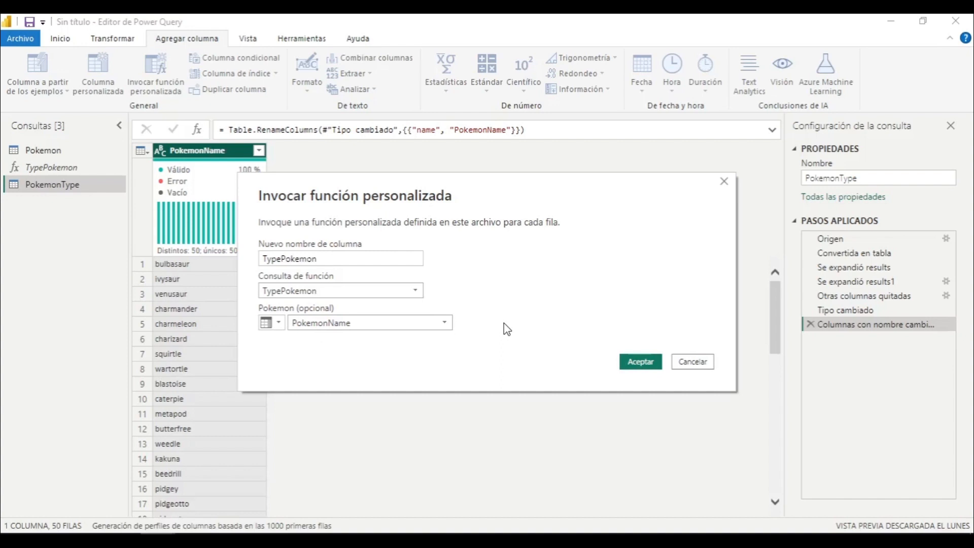
pyautogui.click(350, 259)
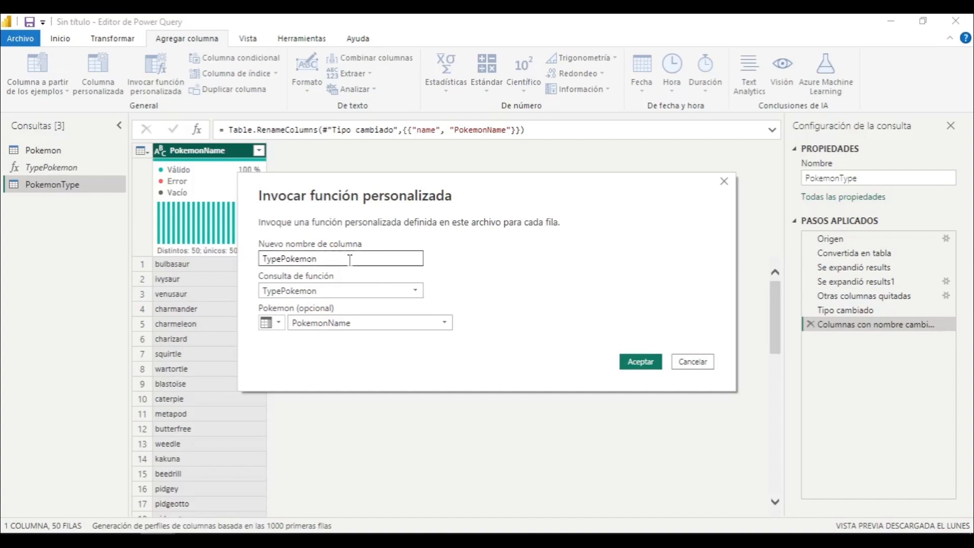
pyautogui.moveTo(349, 260); pyautogui.dragTo(252, 261)
pyautogui.click(534, 285)
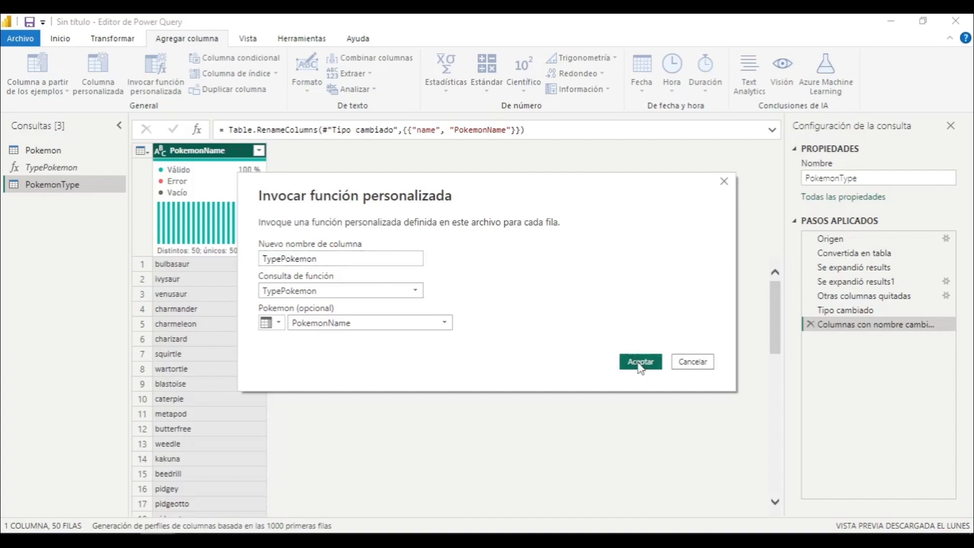
pyautogui.click(640, 362)
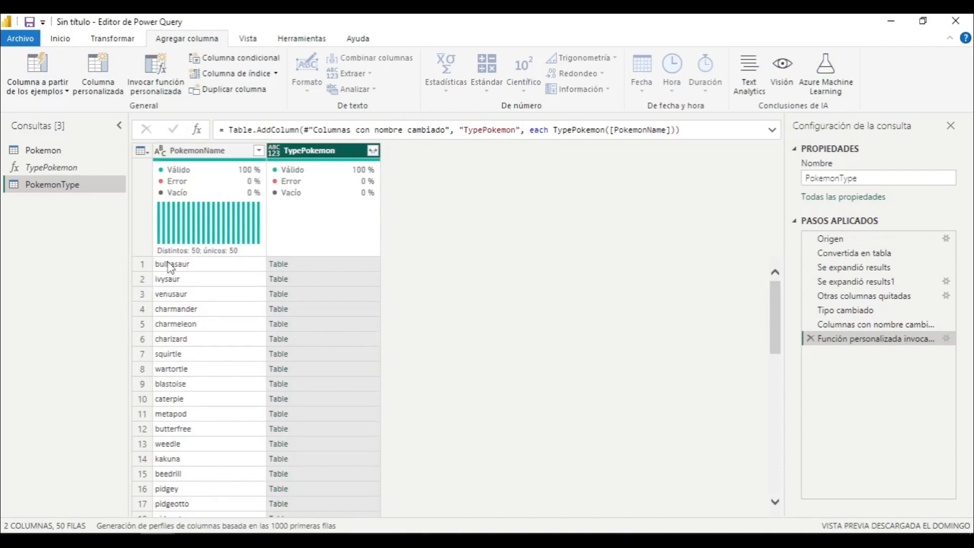
# Step: Expand the TypePokemon table column to only its TypePokemon field without a name prefix, and look through the resulting rows
pyautogui.click(373, 151)
pyautogui.click(206, 209)
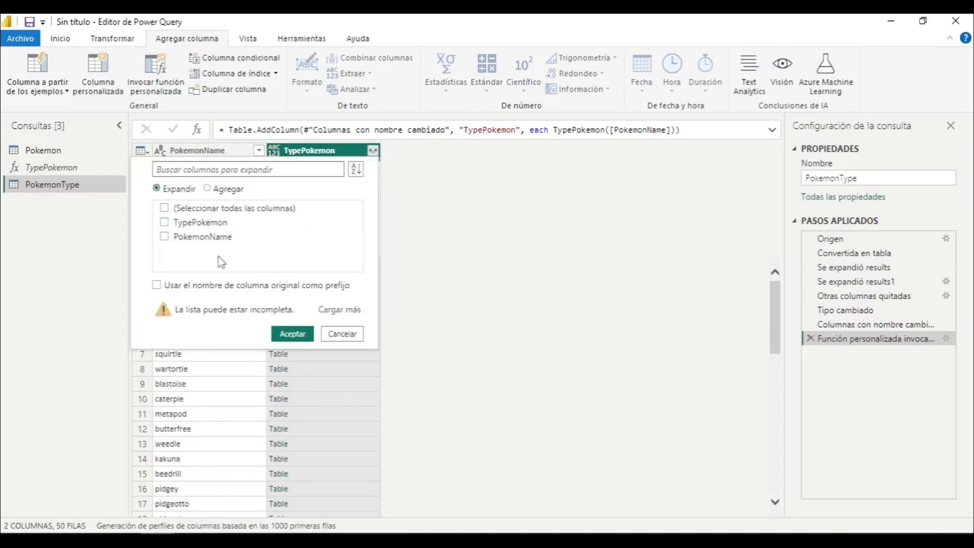
pyautogui.click(207, 224)
pyautogui.click(290, 333)
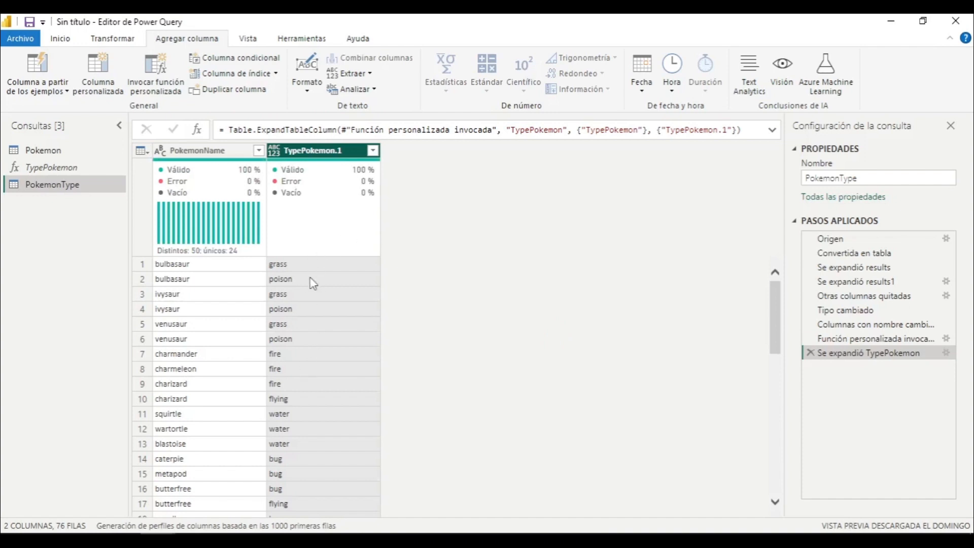
pyautogui.scroll(-9, 313, 283)
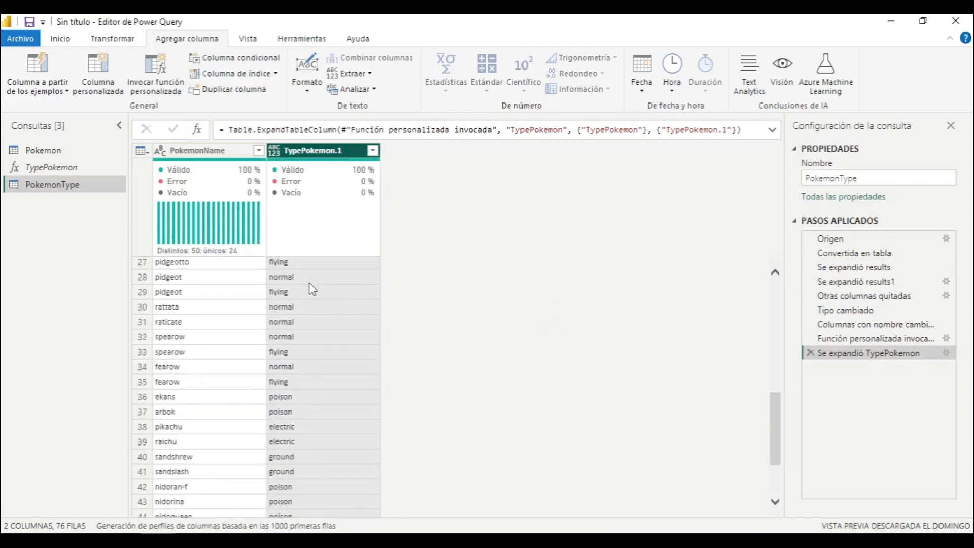
pyautogui.scroll(-2, 306, 289)
pyautogui.scroll(11, 307, 292)
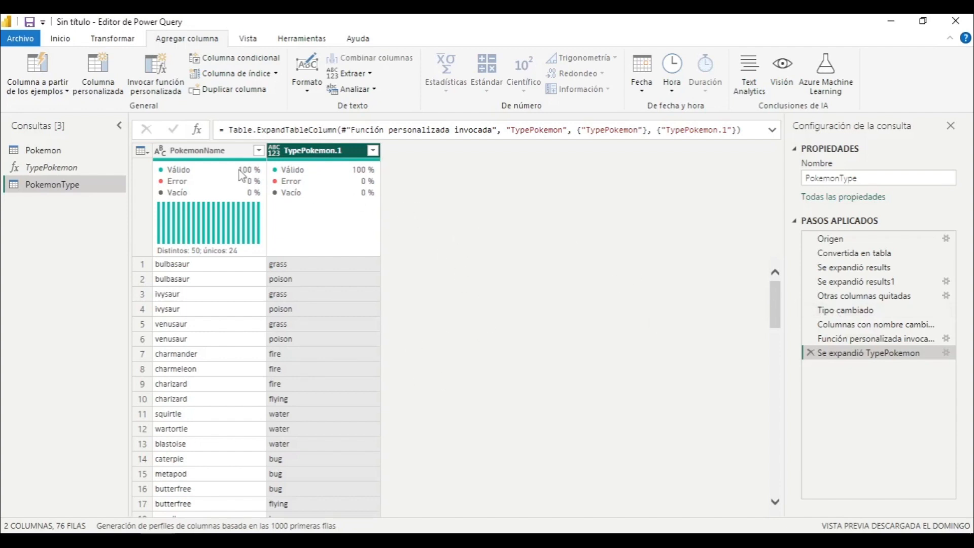
# Step: Delete the Tipo cambiado step from PokemonType and detect the data types of the PokemonName and TypePokemon.1 columns
pyautogui.click(218, 151)
pyautogui.keyDown('ctrl'); pyautogui.click(335, 157); pyautogui.keyUp('ctrl')
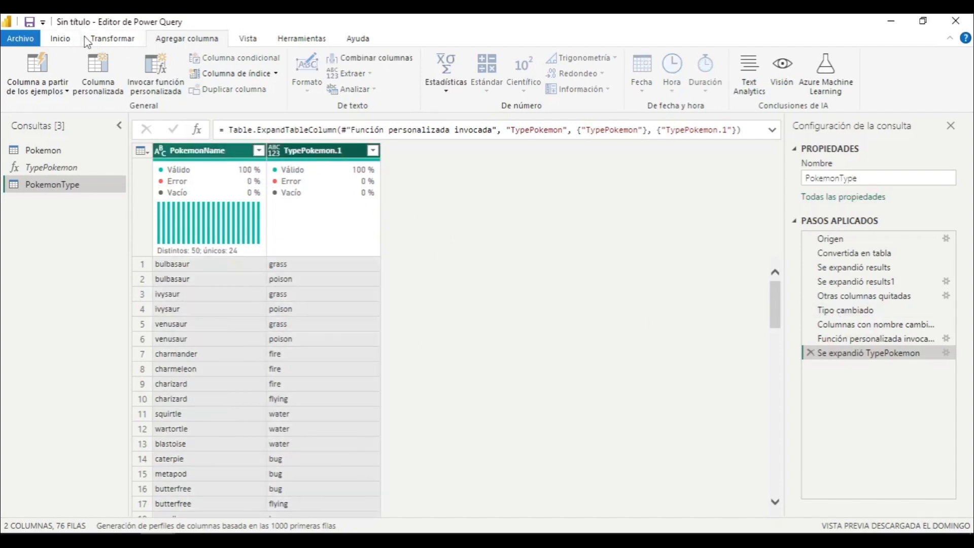
pyautogui.click(809, 310)
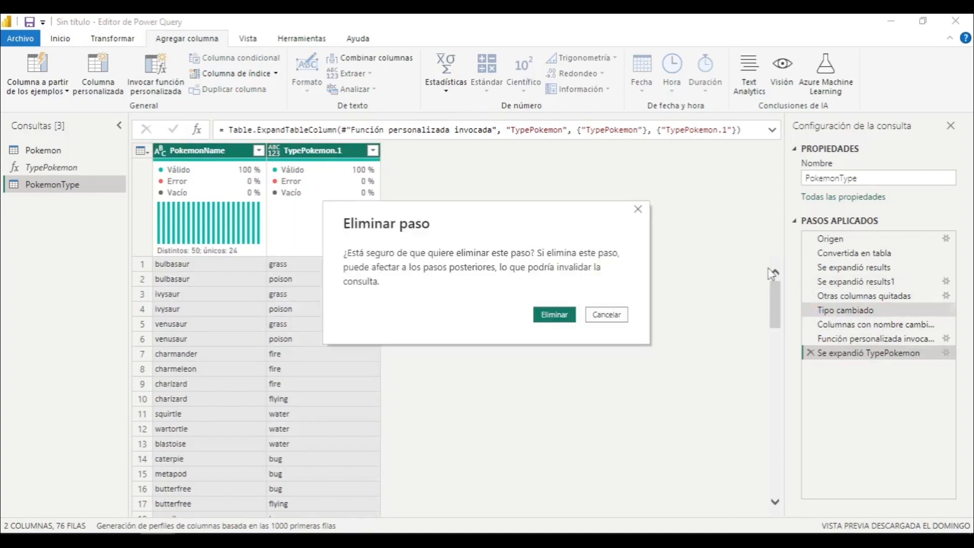
pyautogui.click(556, 313)
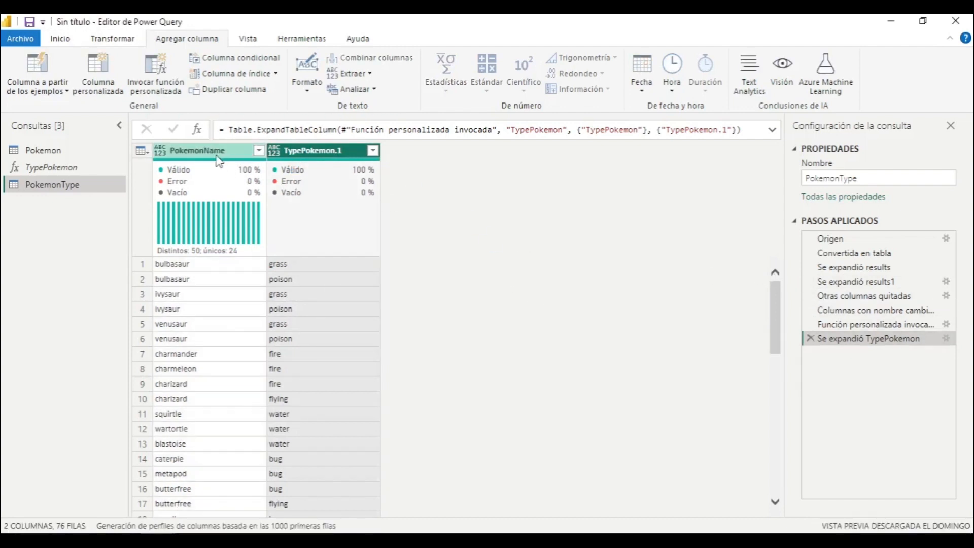
pyautogui.click(128, 42)
pyautogui.click(213, 73)
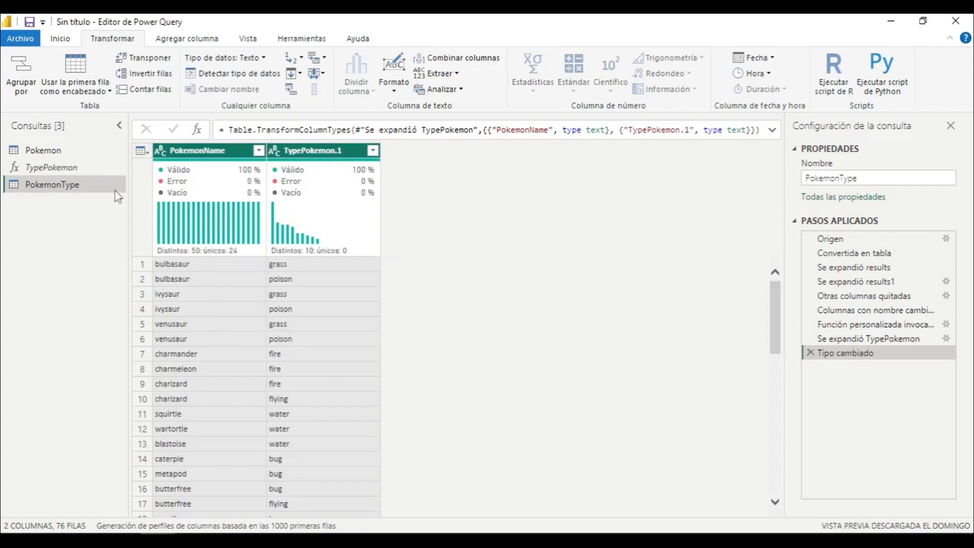
# Step: Compare the Pokemon and PokemonType queries and inspect the source URL in PokemonType's Origen step
pyautogui.click(84, 150)
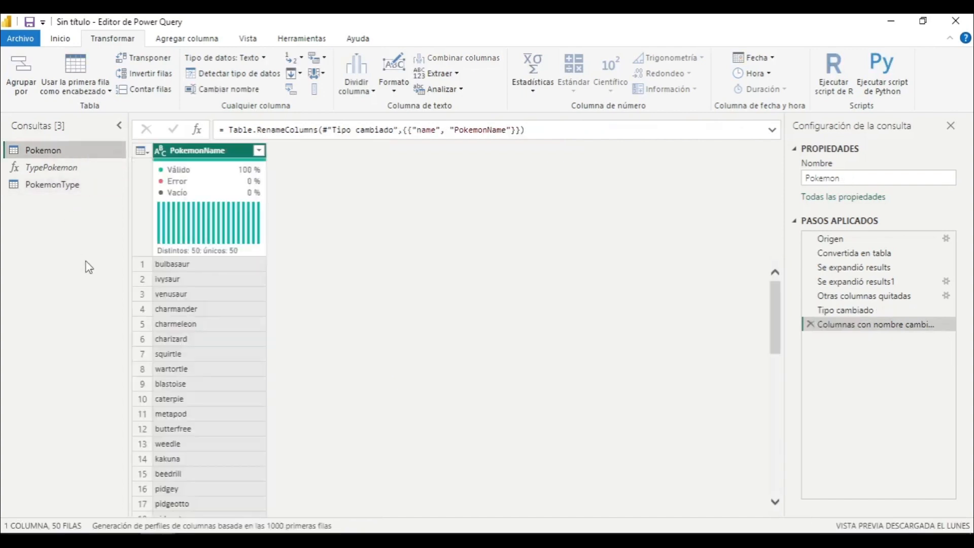
pyautogui.click(71, 186)
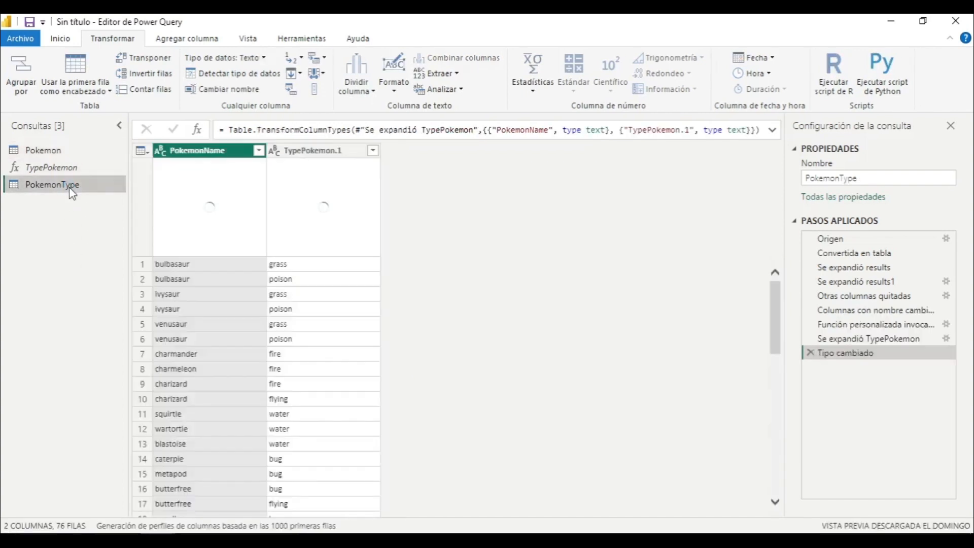
pyautogui.click(832, 239)
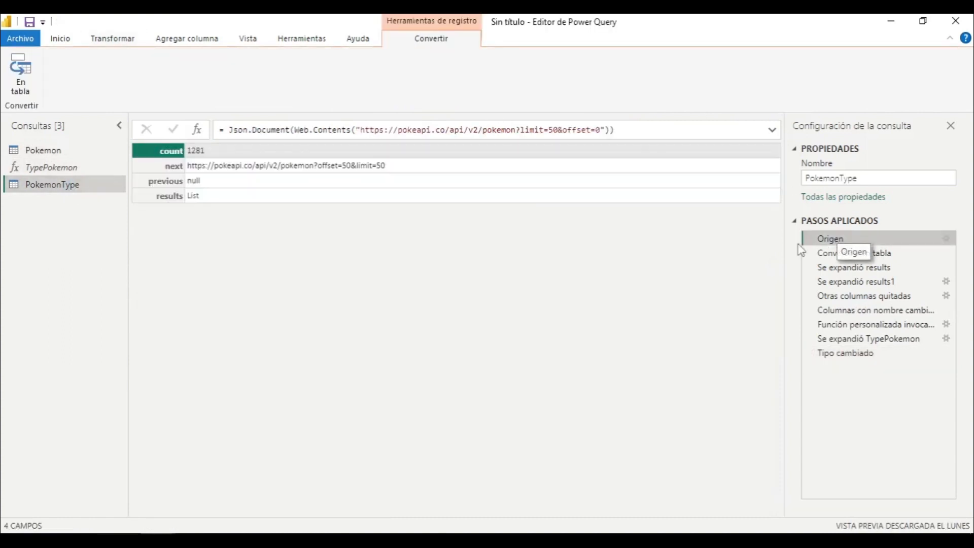
# Step: Compare the limit value in the source URL of the Origen step in the PokemonType and Pokemon queries
pyautogui.click(556, 130)
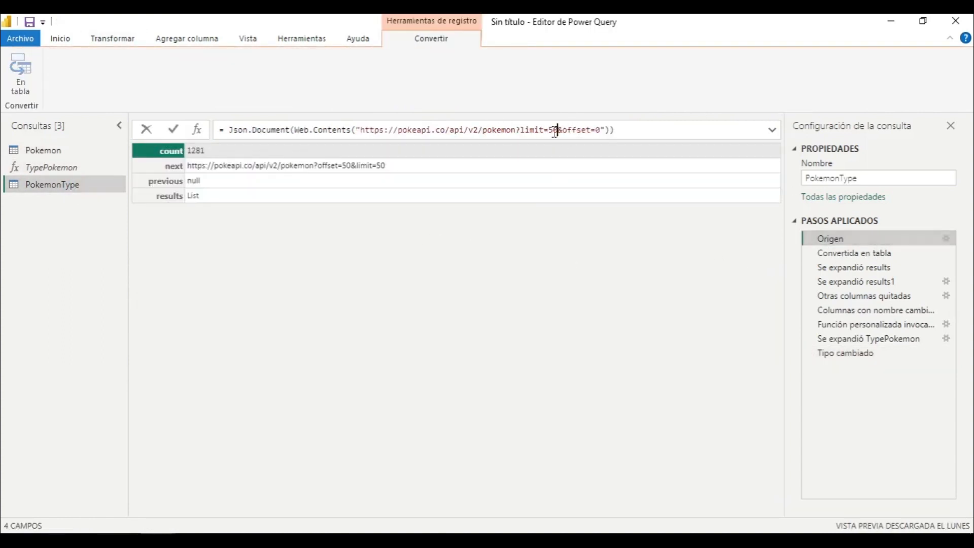
pyautogui.click(65, 150)
pyautogui.click(832, 239)
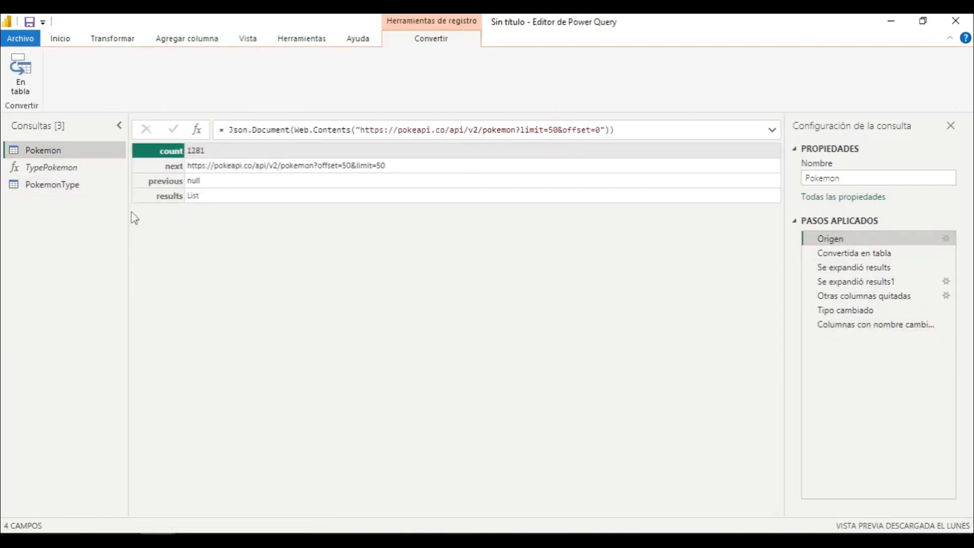
pyautogui.click(42, 188)
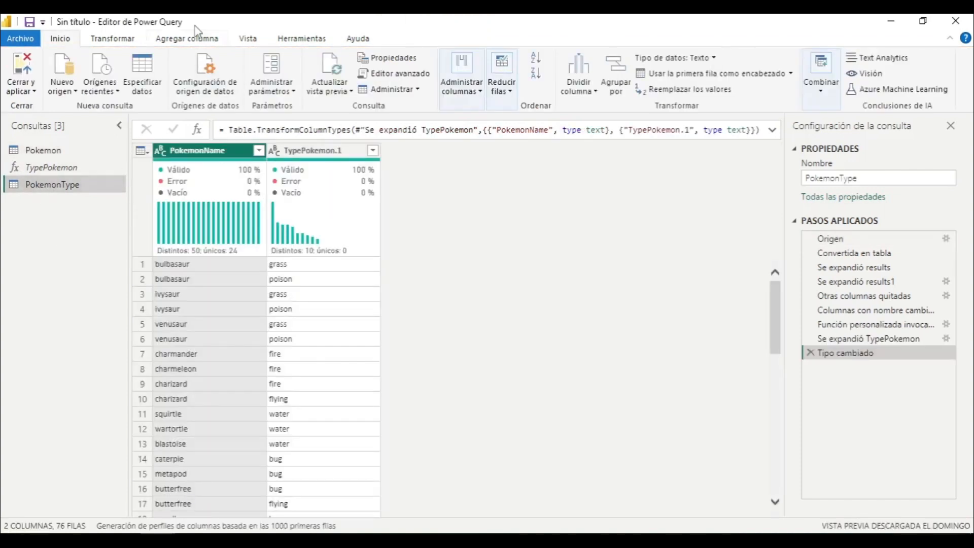
# Step: Start a new query parameter named CantidadPokemon with the type Número decimal
pyautogui.click(112, 40)
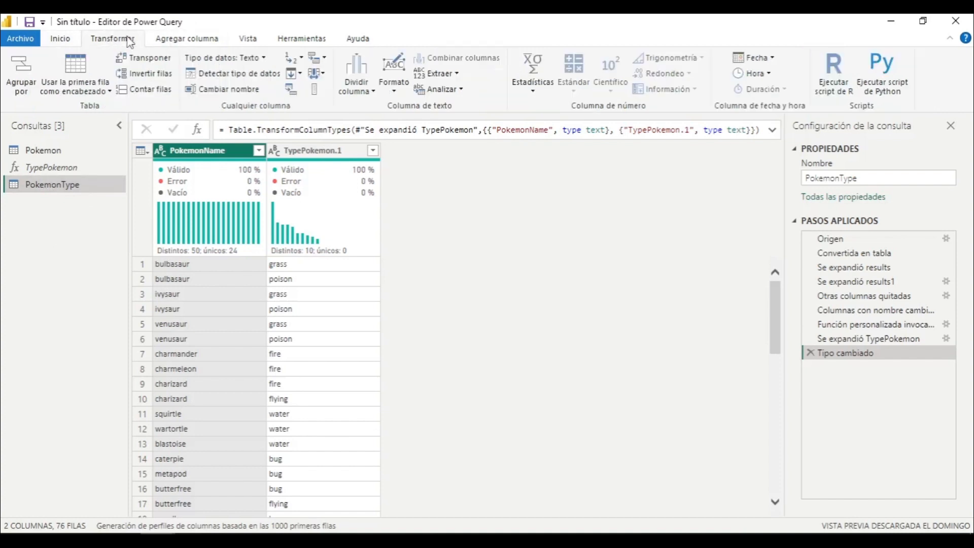
pyautogui.click(73, 44)
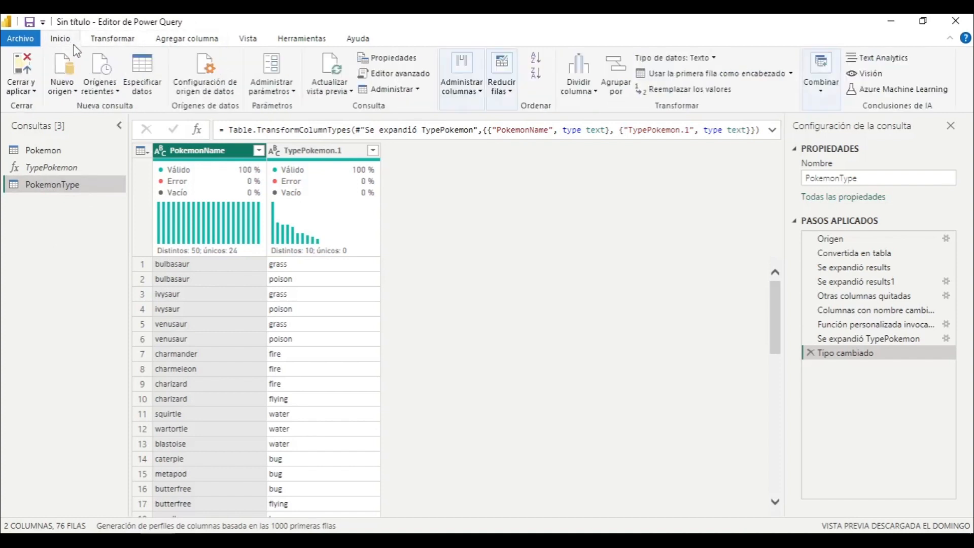
pyautogui.click(290, 91)
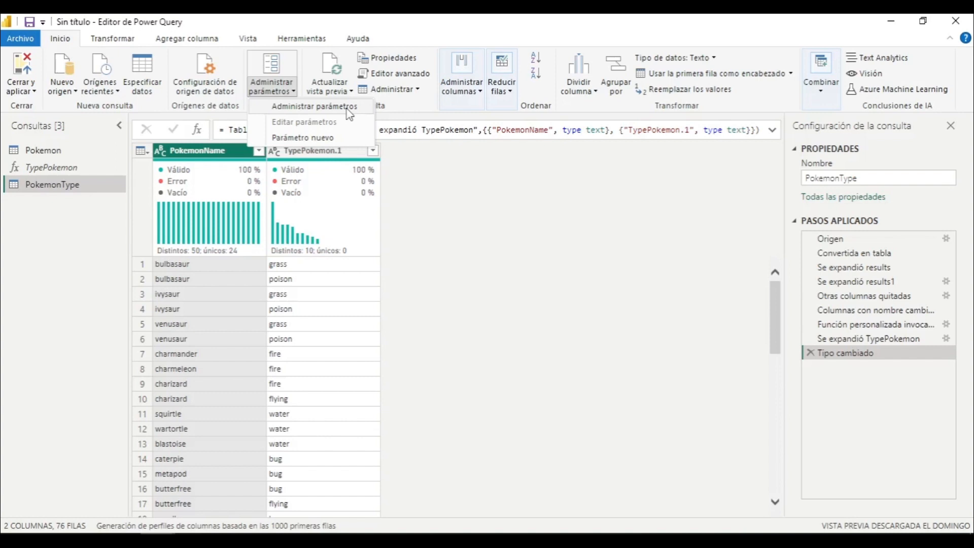
pyautogui.click(319, 138)
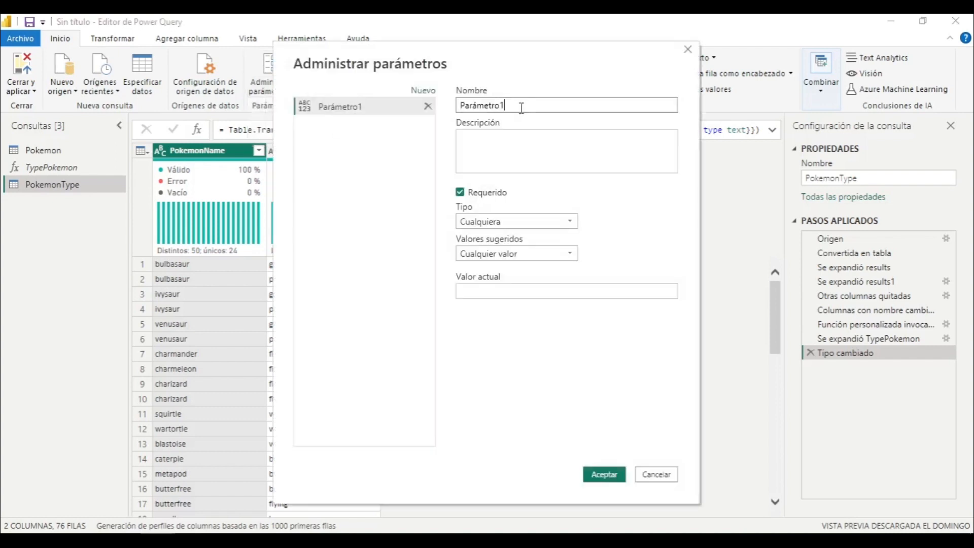
pyautogui.doubleClick(522, 108)
pyautogui.write('CantidadPokemon')
pyautogui.click(569, 222)
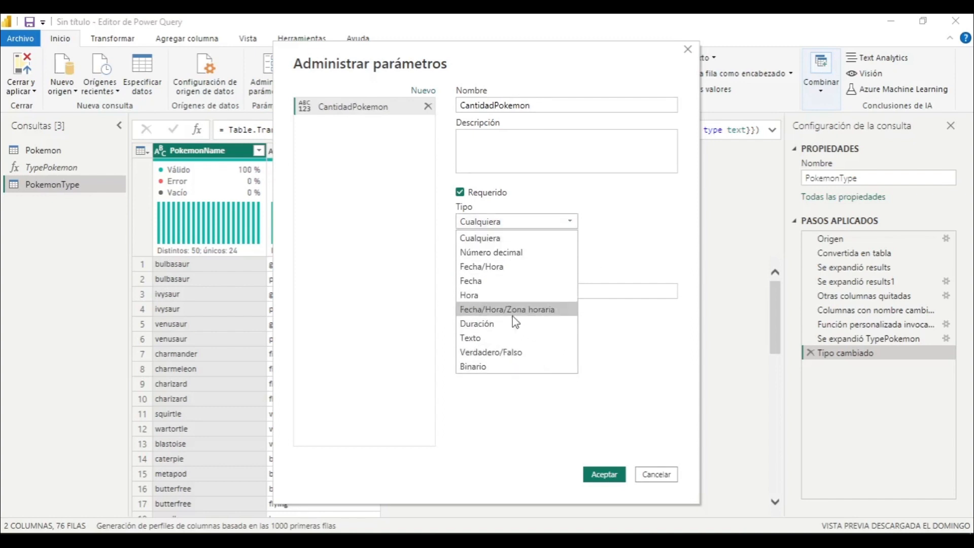
pyautogui.click(523, 252)
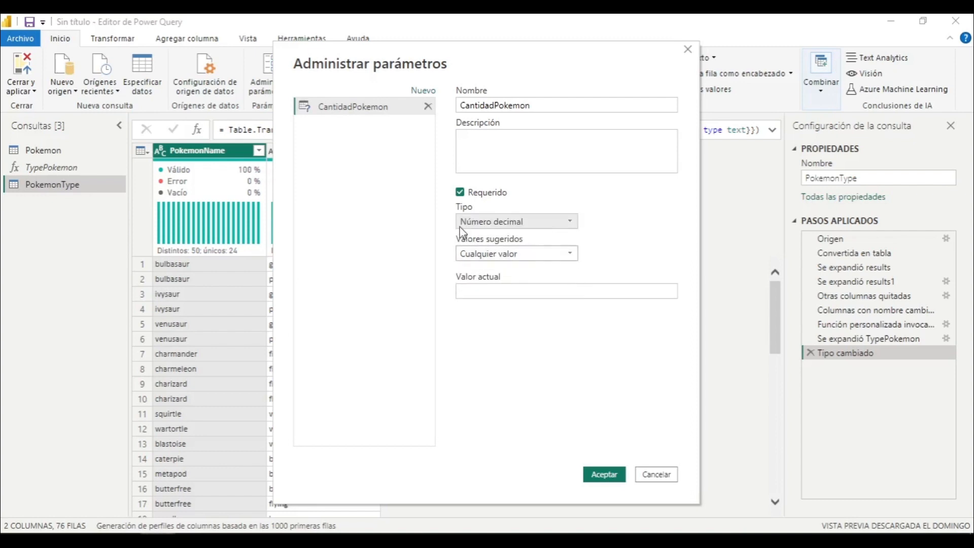
# Step: Create the CantidadPokemon parameter with a current value of 1300, and change that value to 50
pyautogui.click(606, 476)
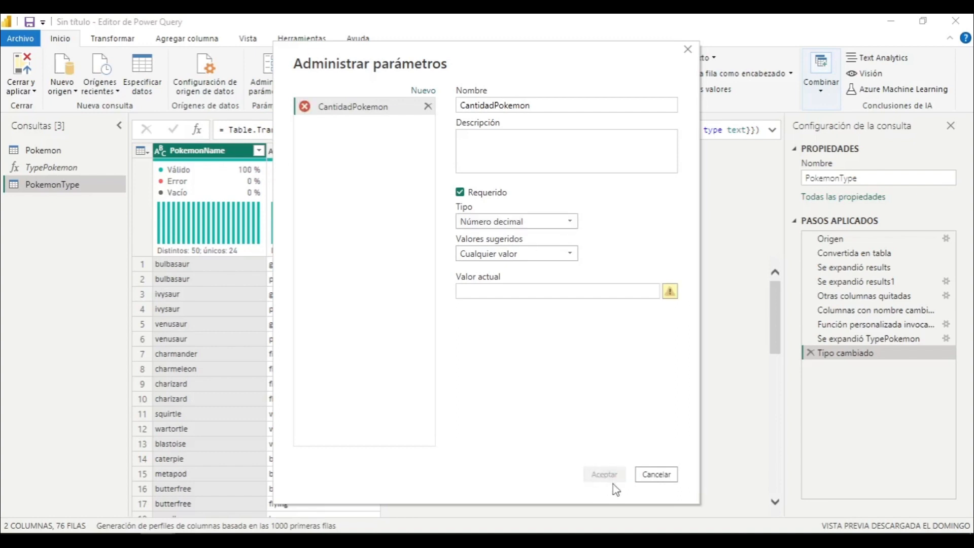
pyautogui.click(543, 293)
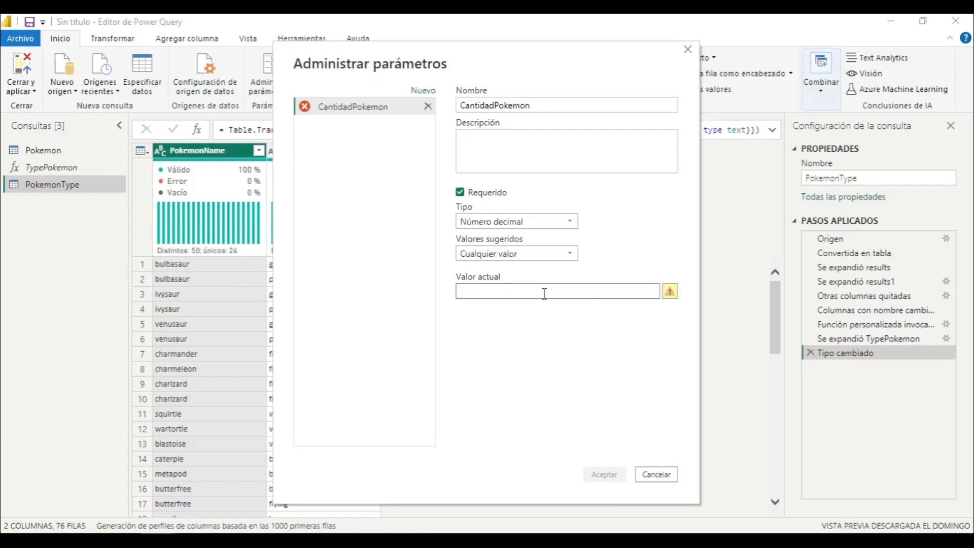
pyautogui.write('1300')
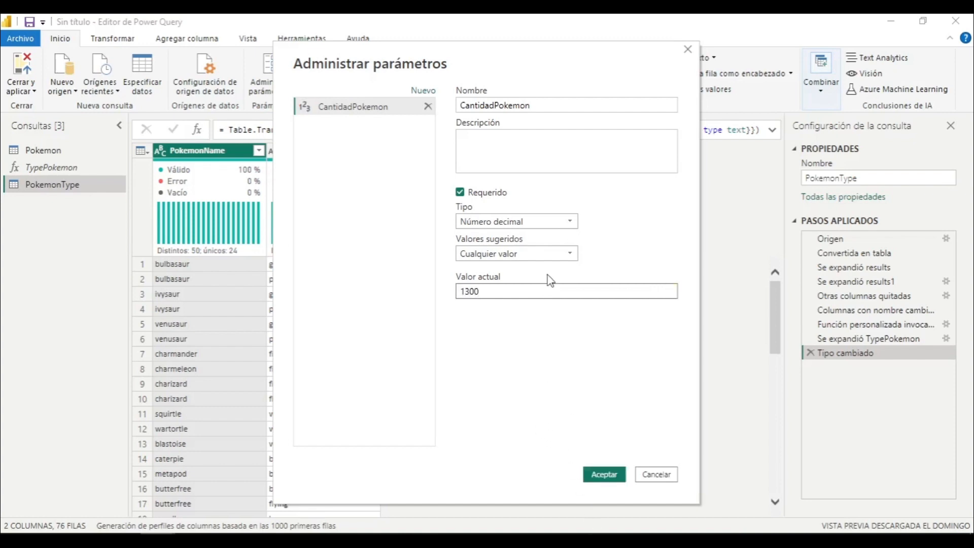
pyautogui.click(606, 475)
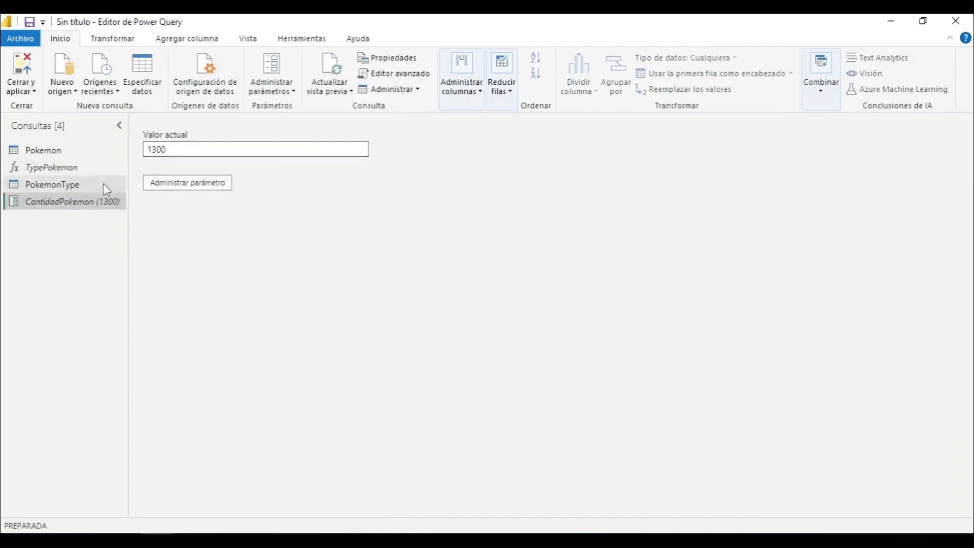
pyautogui.moveTo(168, 151); pyautogui.dragTo(148, 151)
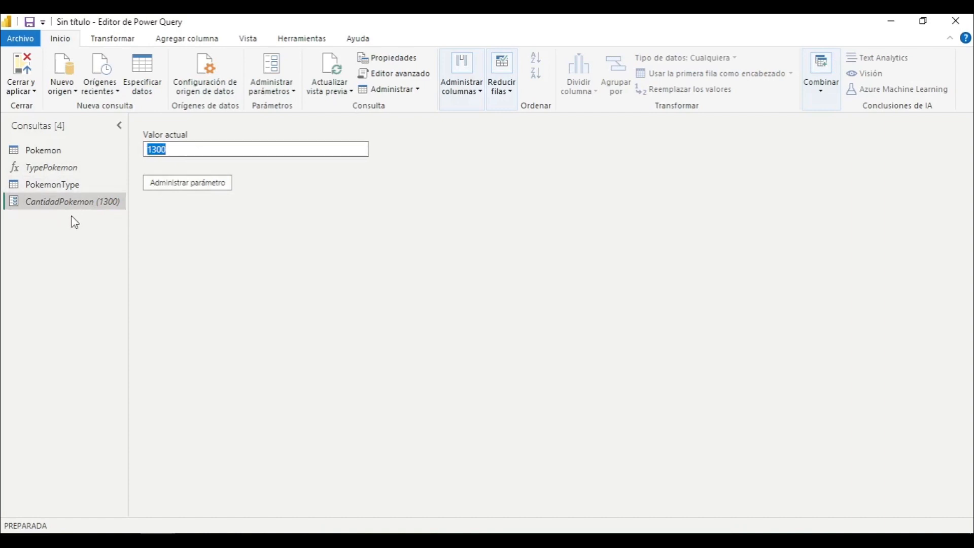
pyautogui.write('50')
# Step: In the Pokemon query's advanced code, replace the hard-coded limit in the Origen URL with "&CantidadPokemon&"
pyautogui.click(62, 150)
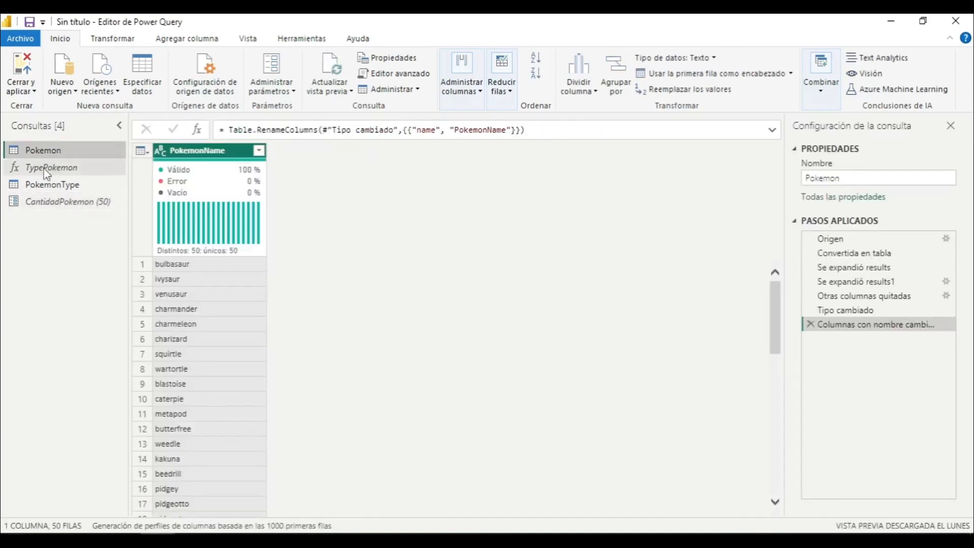
pyautogui.click(379, 75)
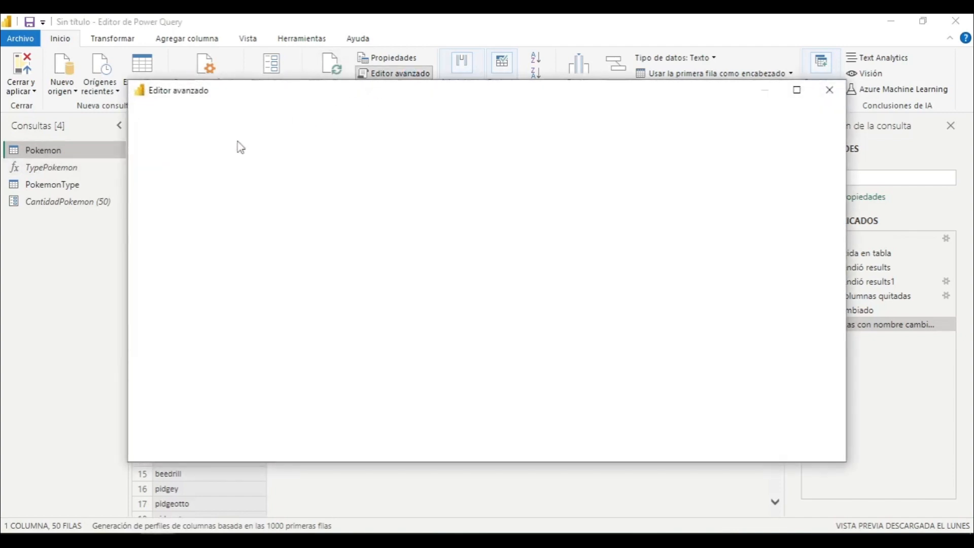
pyautogui.click(555, 184)
pyautogui.click(553, 175)
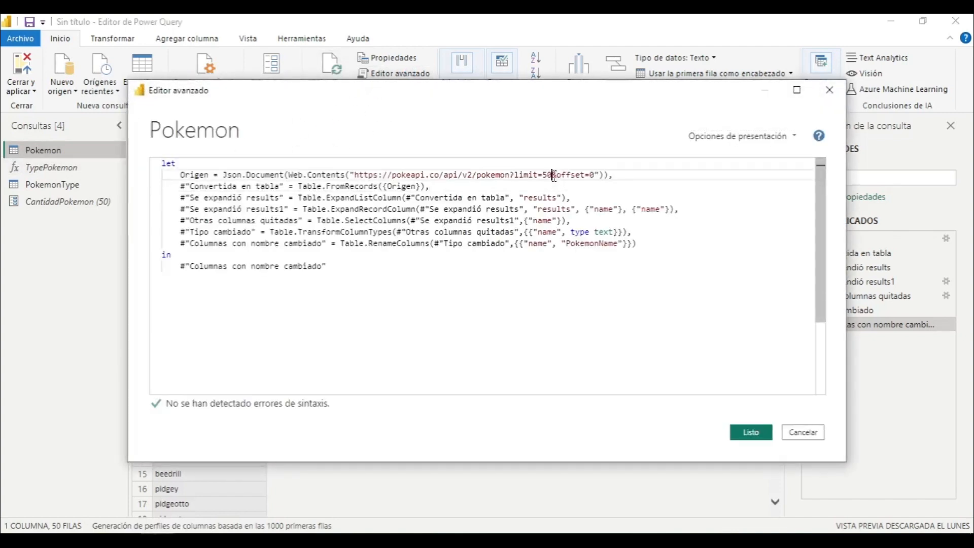
pyautogui.press('BackSpace')
pyautogui.press('BackSpace')
pyautogui.write('"&&')
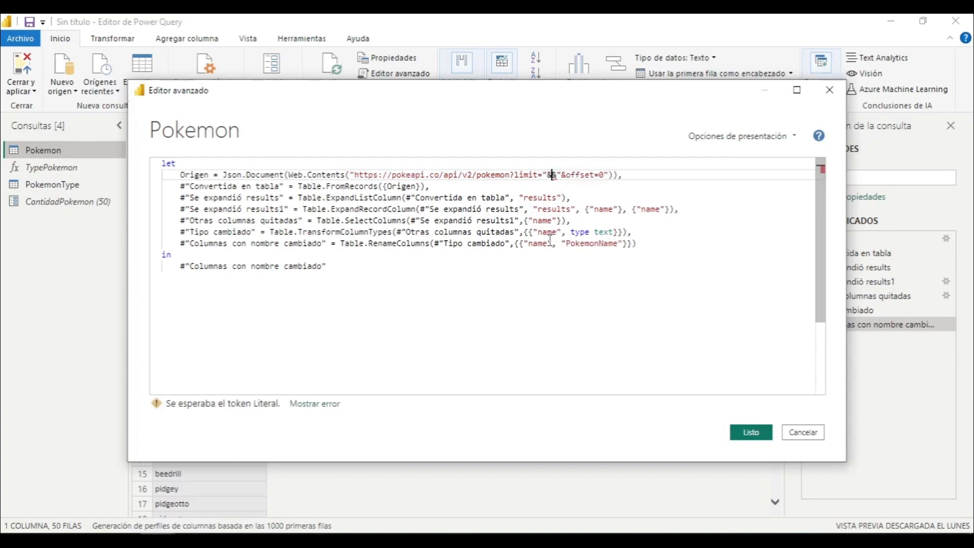
pyautogui.write('c')
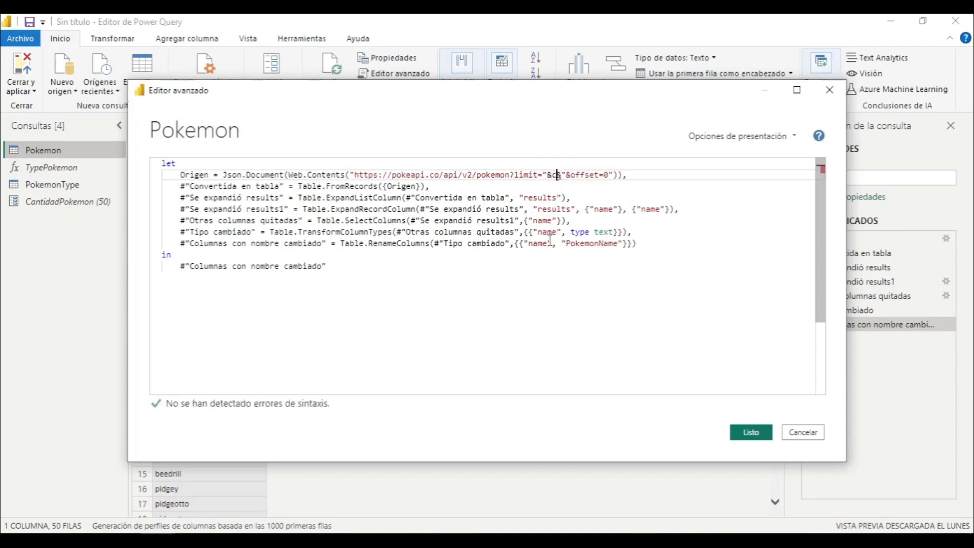
pyautogui.write('antidadPokemon')
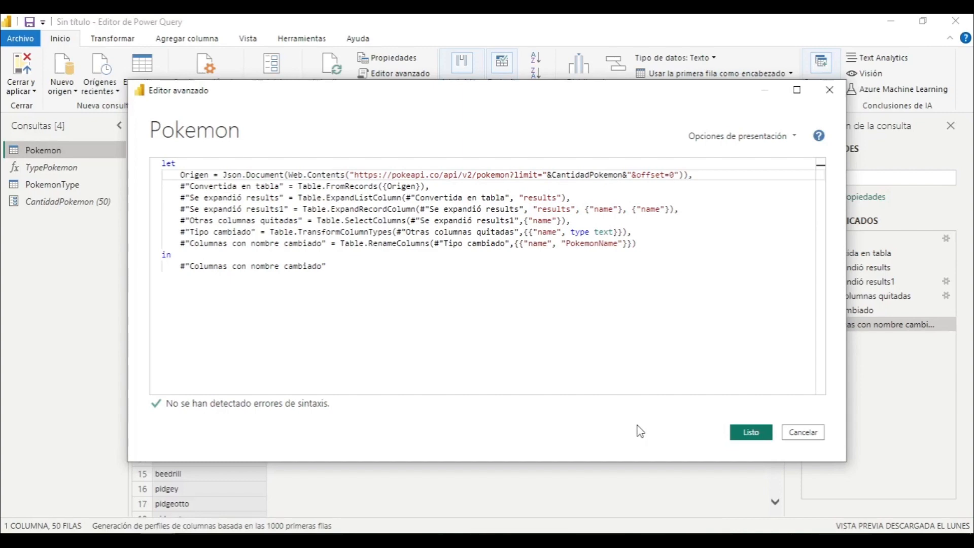
pyautogui.click(752, 430)
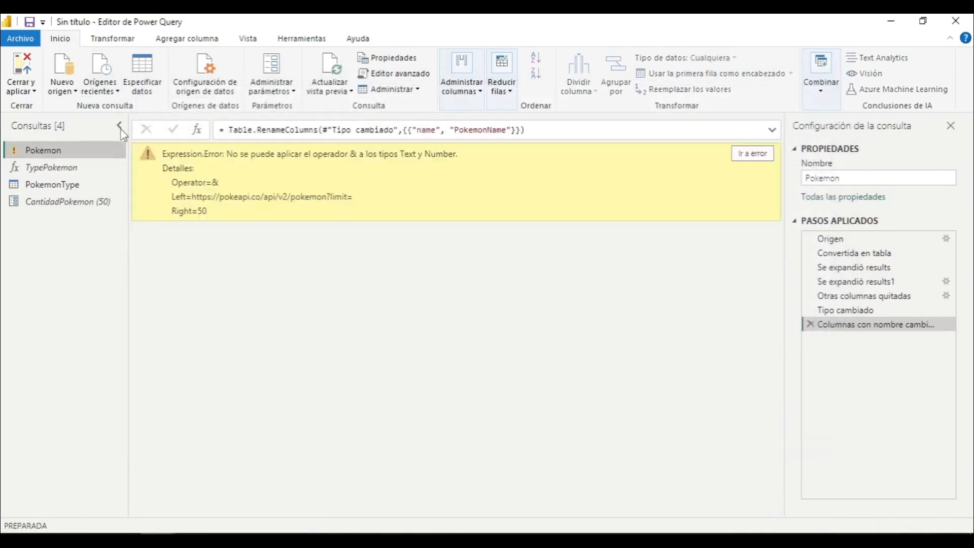
# Step: Wrap CantidadPokemon in Number.ToText() within the Origen URL of the Pokemon query's code, and look through the loaded rows
pyautogui.click(841, 236)
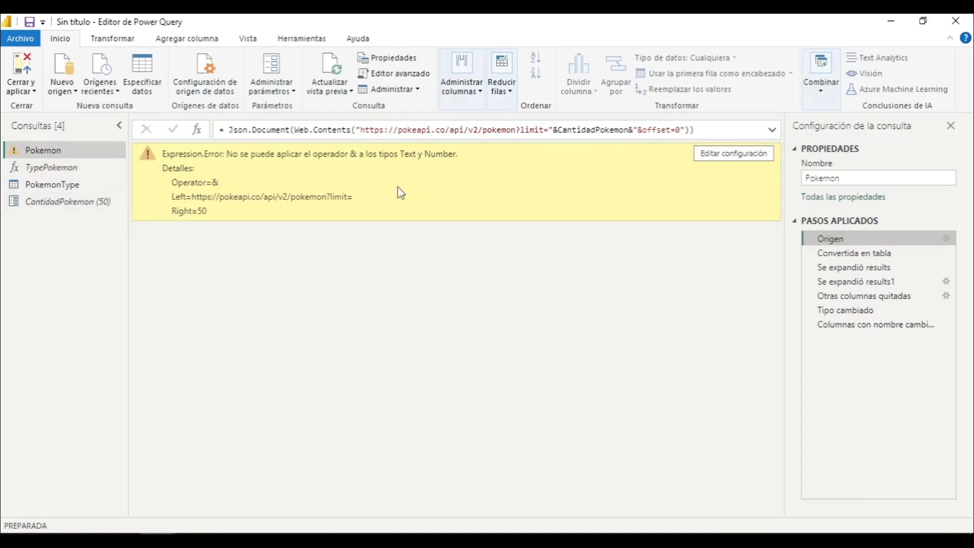
pyautogui.click(383, 79)
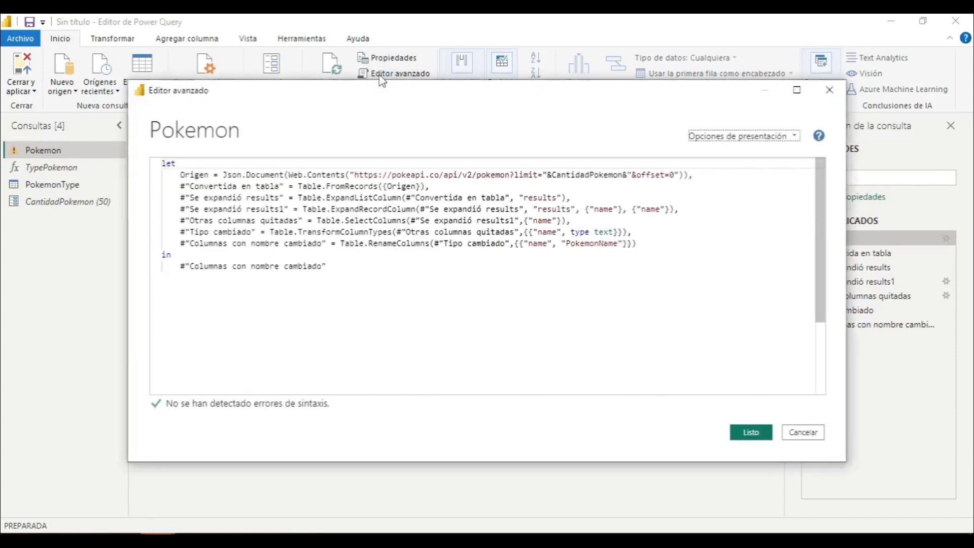
pyautogui.doubleClick(555, 175)
pyautogui.click(555, 175)
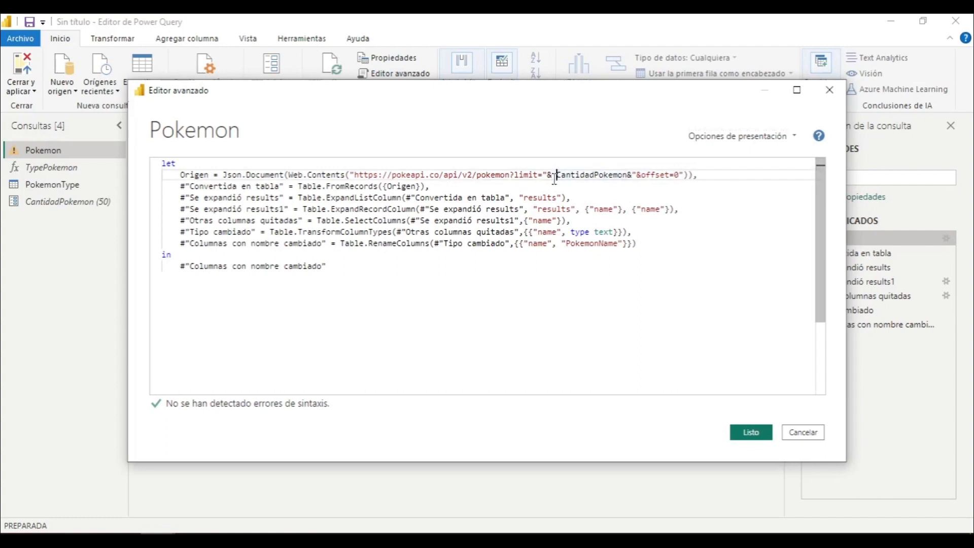
pyautogui.write('Num ')
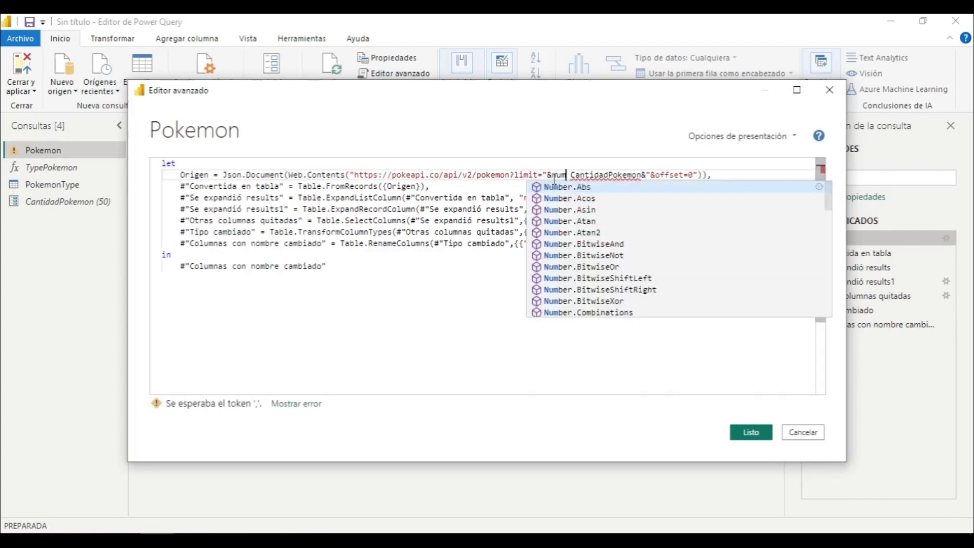
pyautogui.write('er')
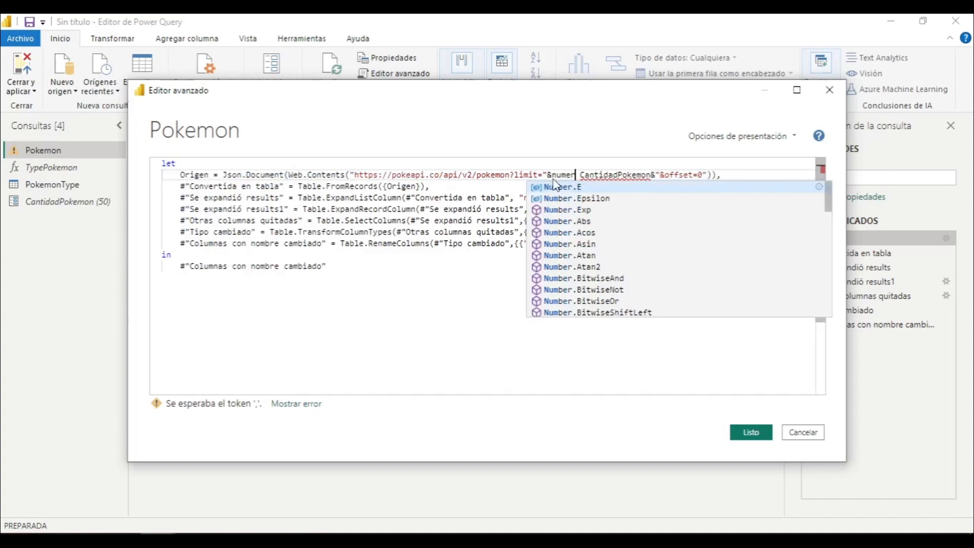
pyautogui.write('.')
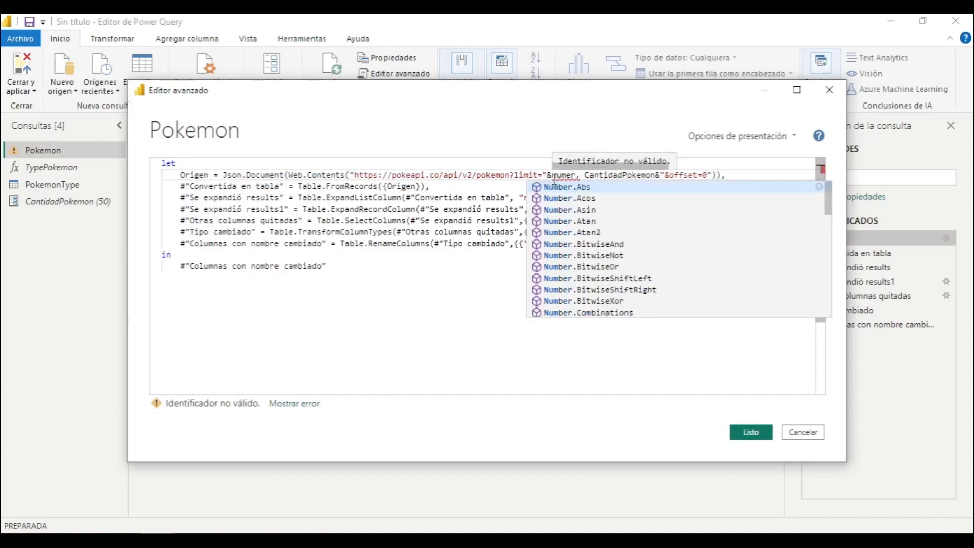
pyautogui.press('Left')
pyautogui.press('Left')
pyautogui.write('b')
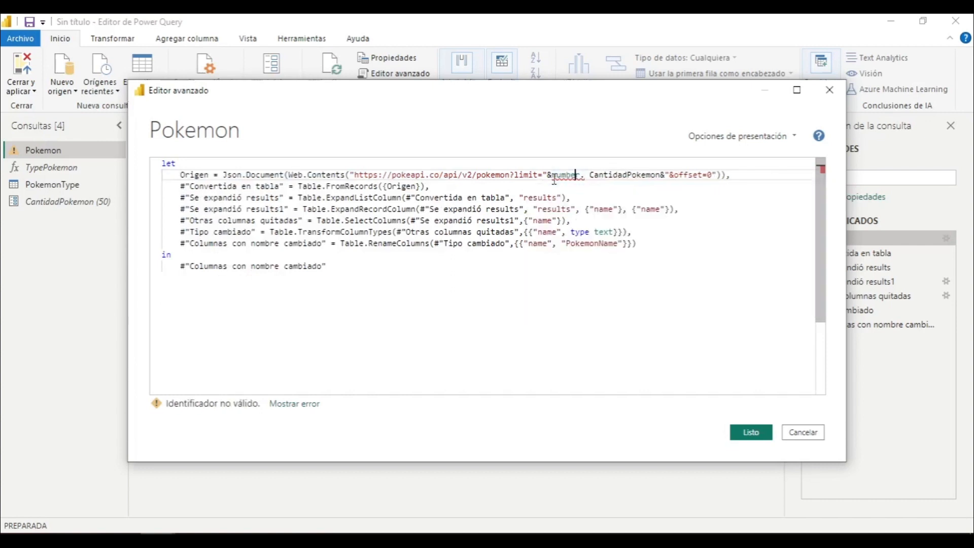
pyautogui.press('Right')
pyautogui.press('Right')
pyautogui.press('Right')
pyautogui.write('To')
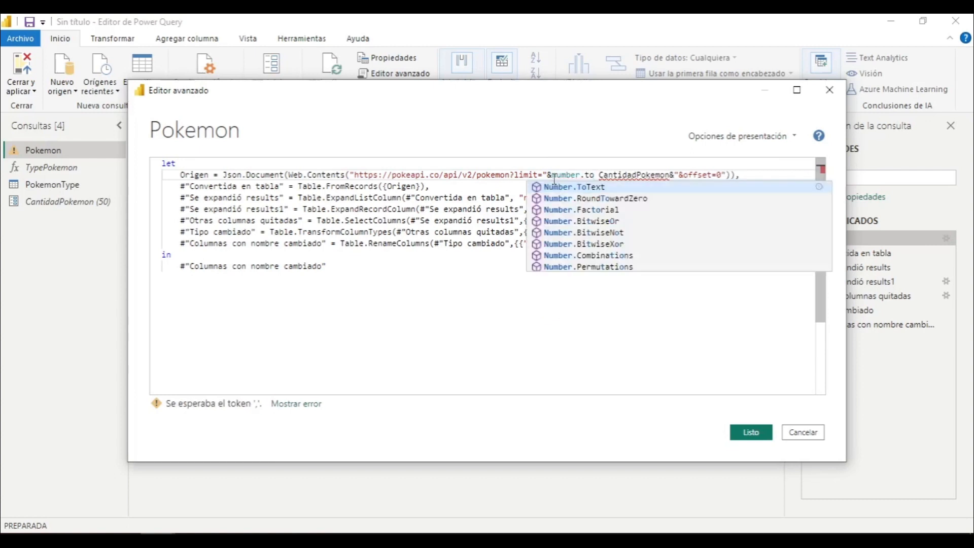
pyautogui.press('Tab')
pyautogui.press('BackSpace')
pyautogui.write('(')
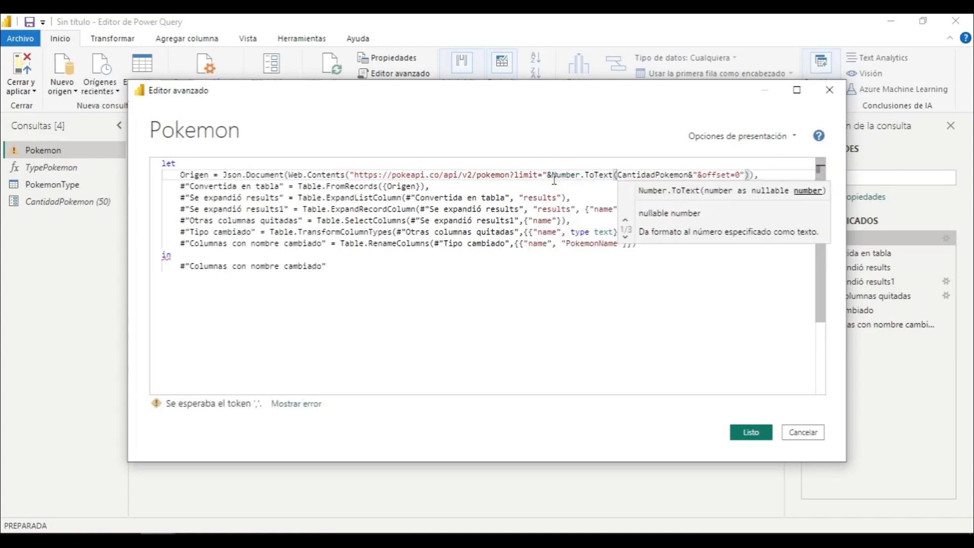
pyautogui.click(687, 175)
pyautogui.write(')')
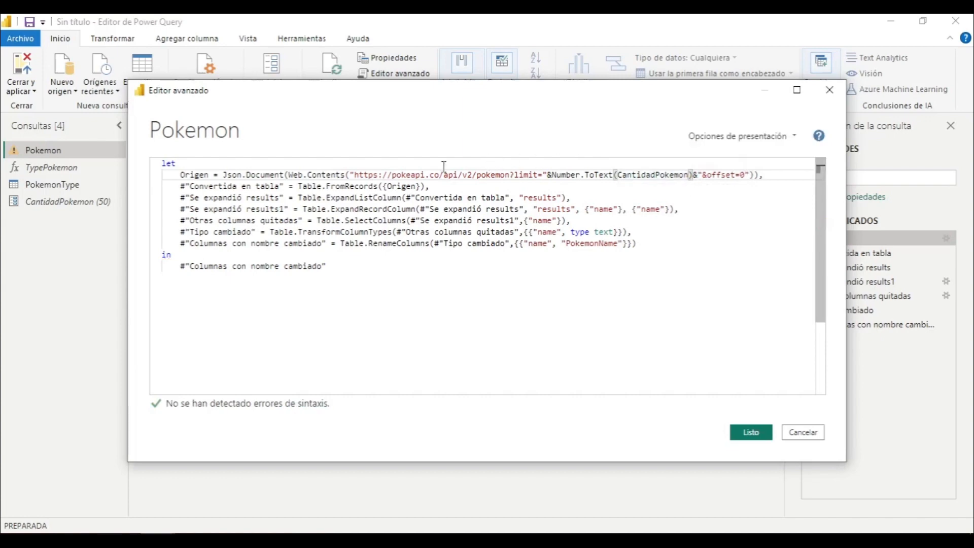
pyautogui.click(751, 432)
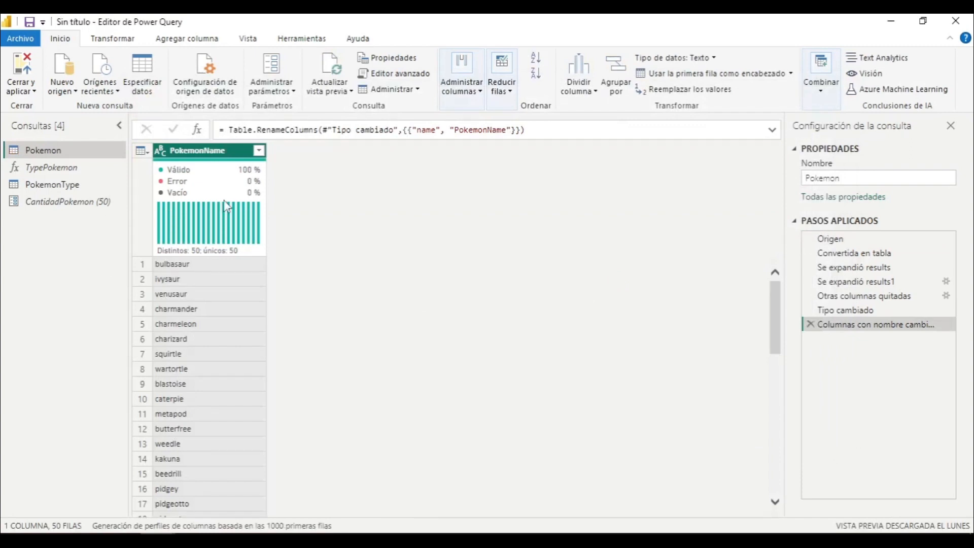
pyautogui.scroll(-4, 226, 350)
pyautogui.scroll(-7, 226, 345)
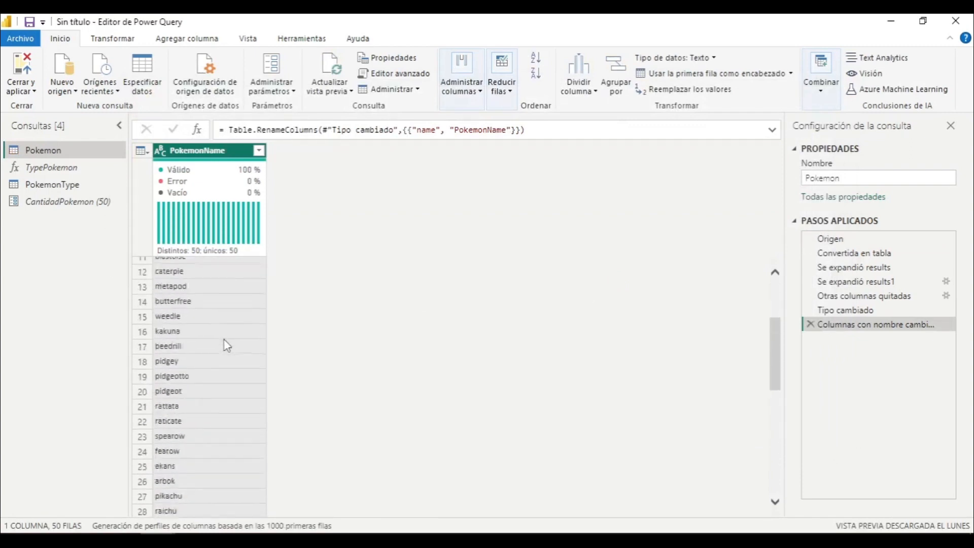
# Step: In the PokemonType query's advanced code, replace the hard-coded limit in the Origen URL with the concatenation break "&&"
pyautogui.click(71, 186)
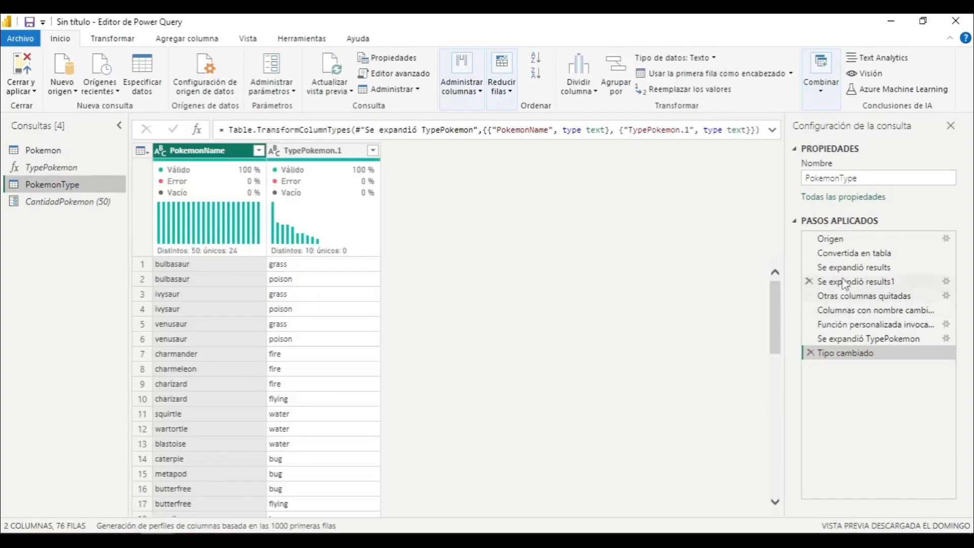
pyautogui.click(394, 73)
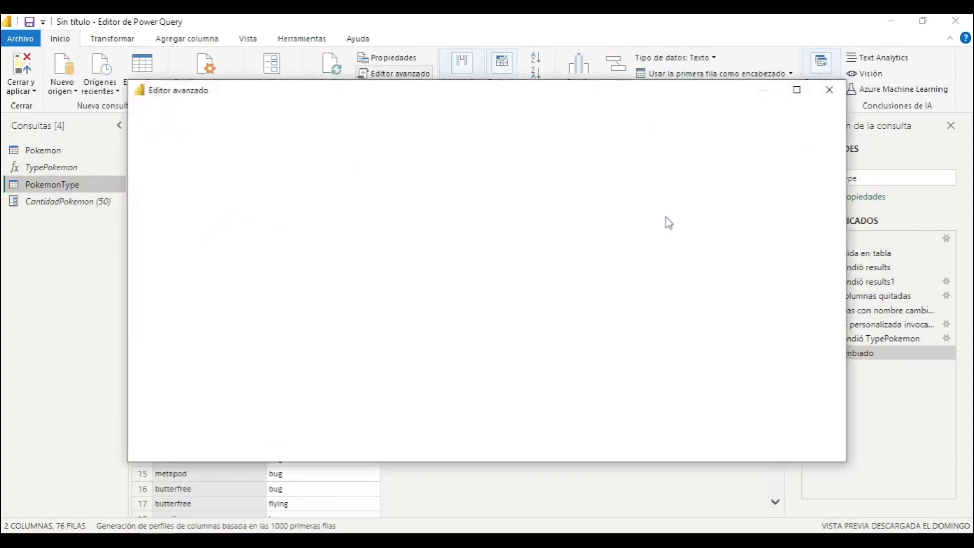
pyautogui.click(557, 177)
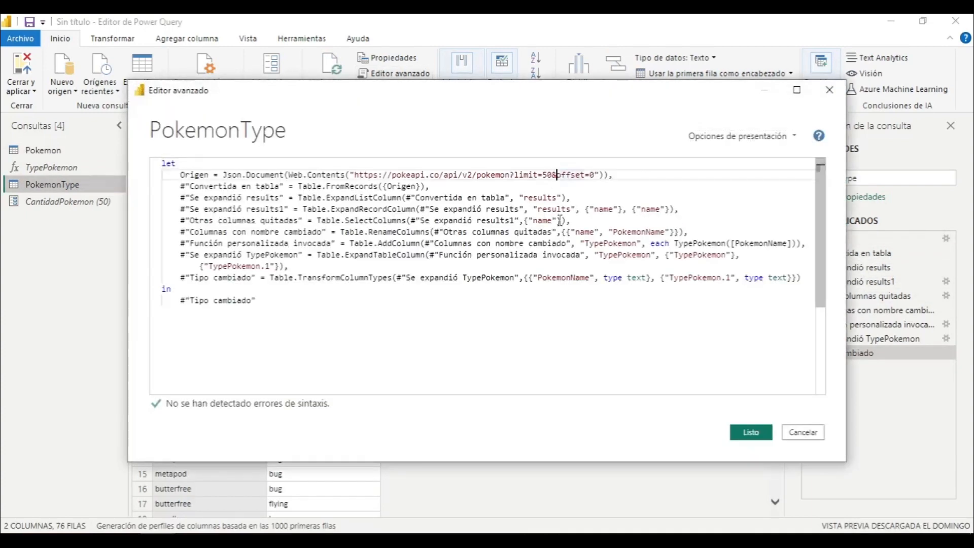
pyautogui.press('BackSpace')
pyautogui.press('BackSpace')
pyautogui.write('""&&')
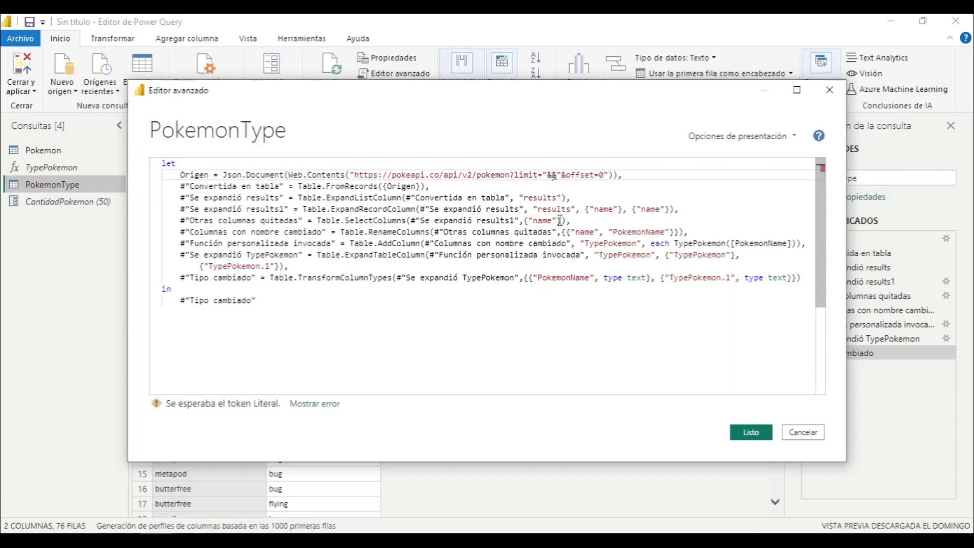
# Step: Insert Number.ToText(CantidadPokemon) between the two ampersands in the PokemonType query's Origen URL and apply the code
pyautogui.press('Left')
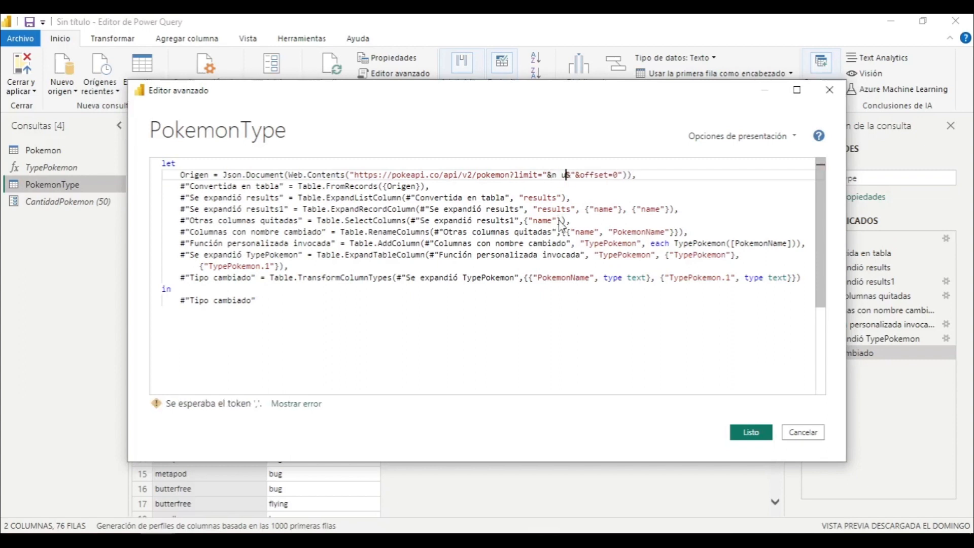
pyautogui.write('n')
pyautogui.press('Escape')
pyautogui.write('umber')
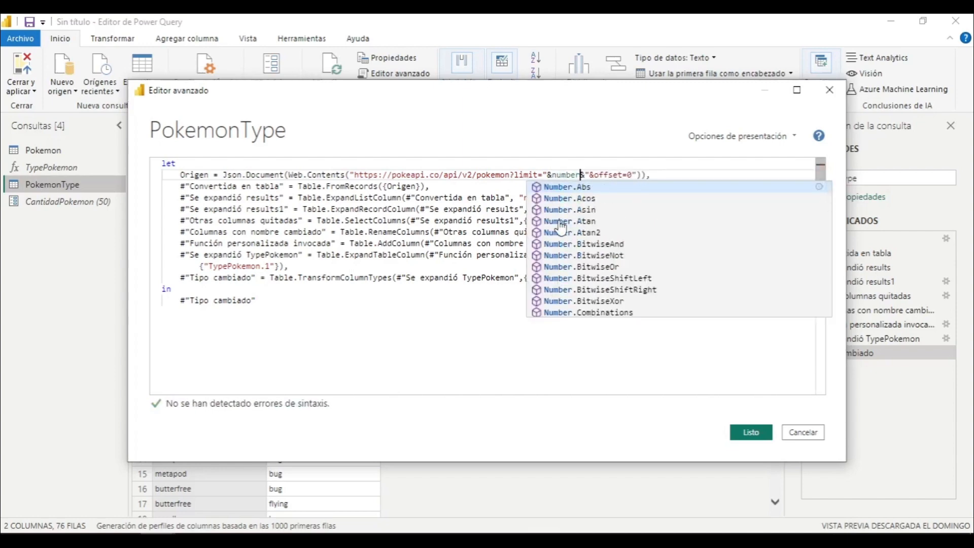
pyautogui.write('.to')
pyautogui.press('Tab')
pyautogui.write('(')
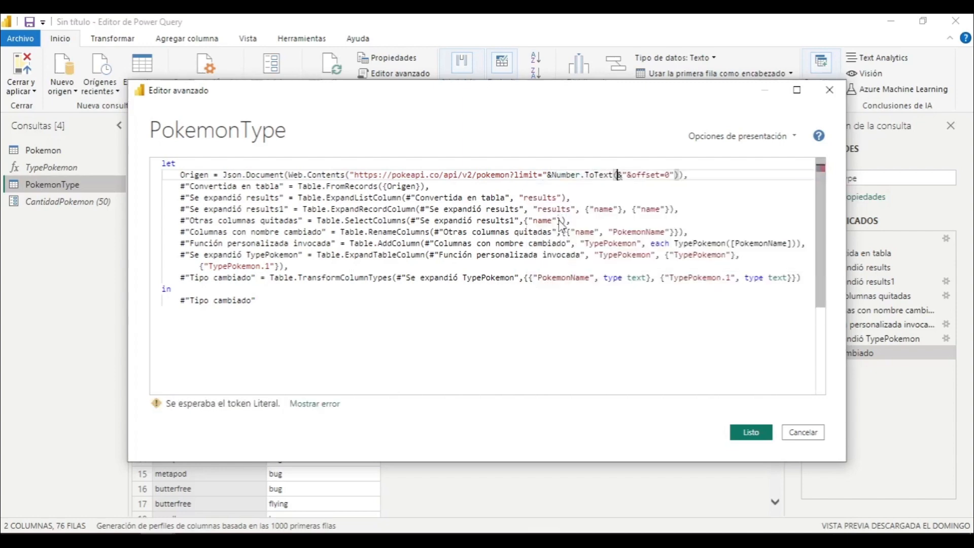
pyautogui.write('Ca')
pyautogui.press('Tab')
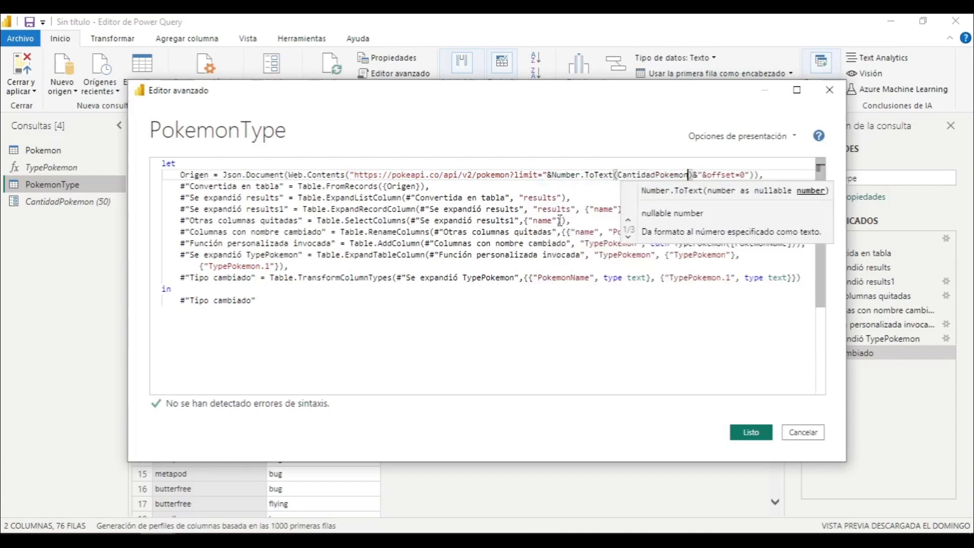
pyautogui.click(767, 437)
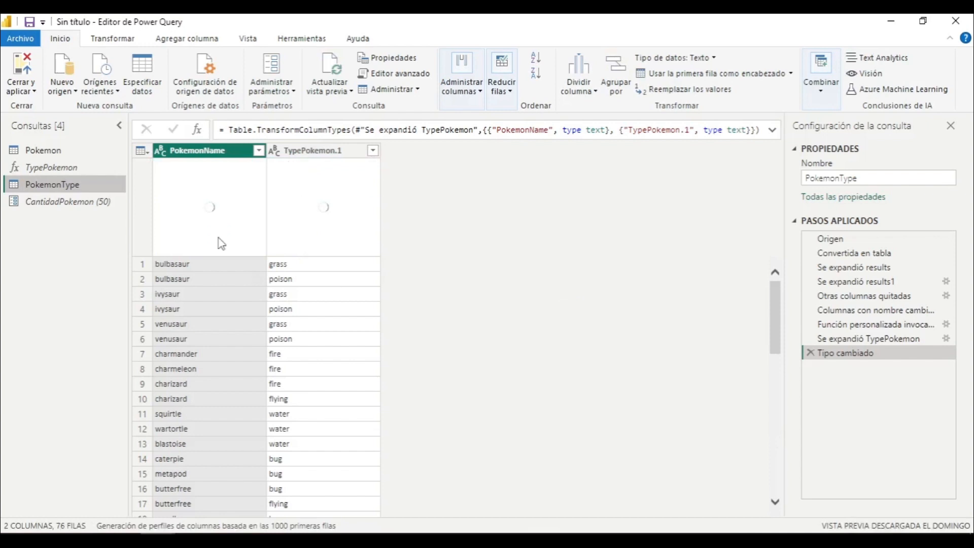
# Step: Set the CantidadPokemon parameter's current value to 60 and look through the rows of the Pokemon and PokemonType queries
pyautogui.click(107, 203)
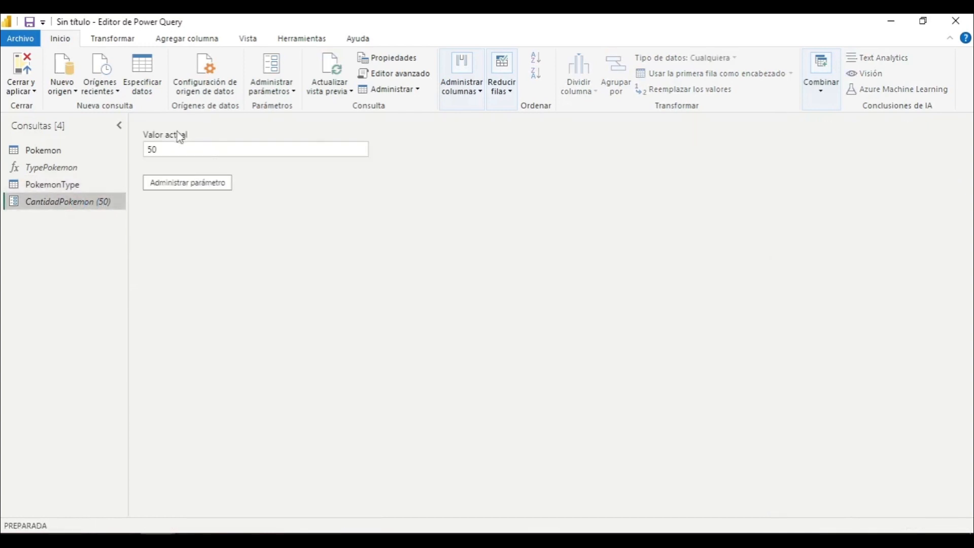
pyautogui.click(174, 145)
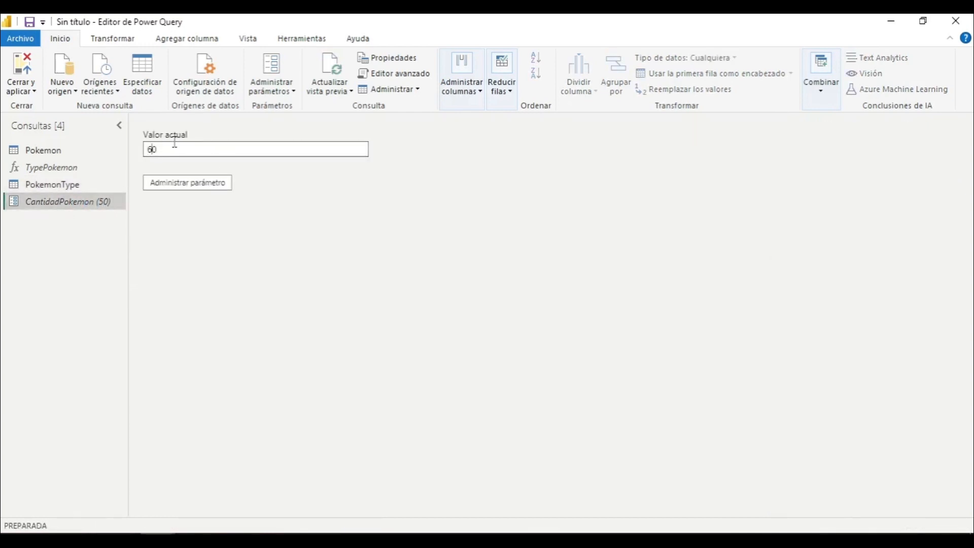
pyautogui.click(36, 150)
pyautogui.scroll(-5, 501, 254)
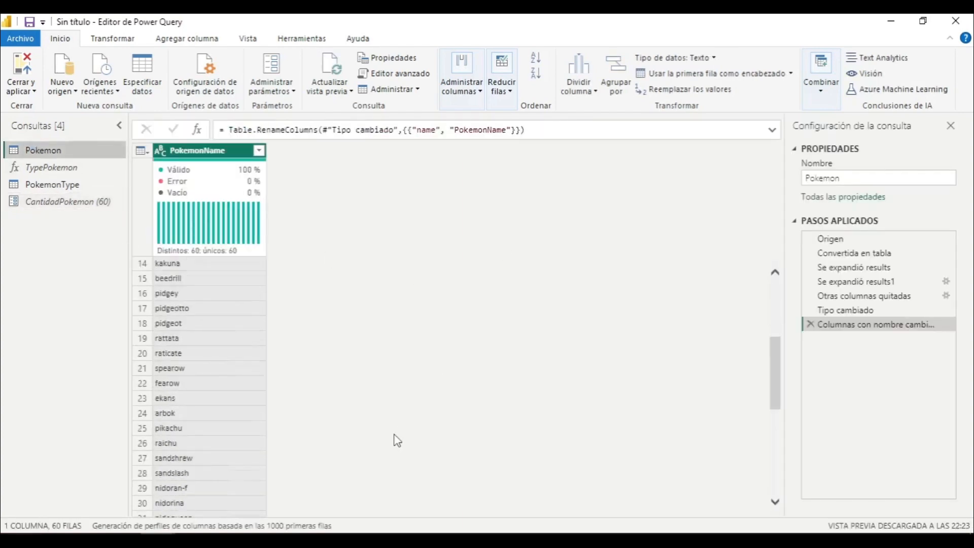
pyautogui.scroll(-5, 401, 434)
pyautogui.scroll(-3, 406, 426)
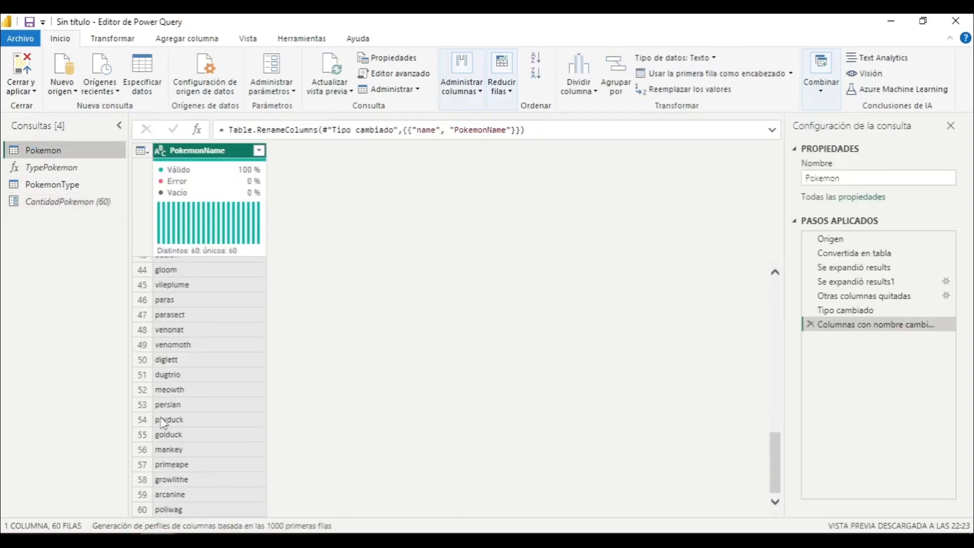
pyautogui.click(70, 188)
pyautogui.scroll(-15, 478, 321)
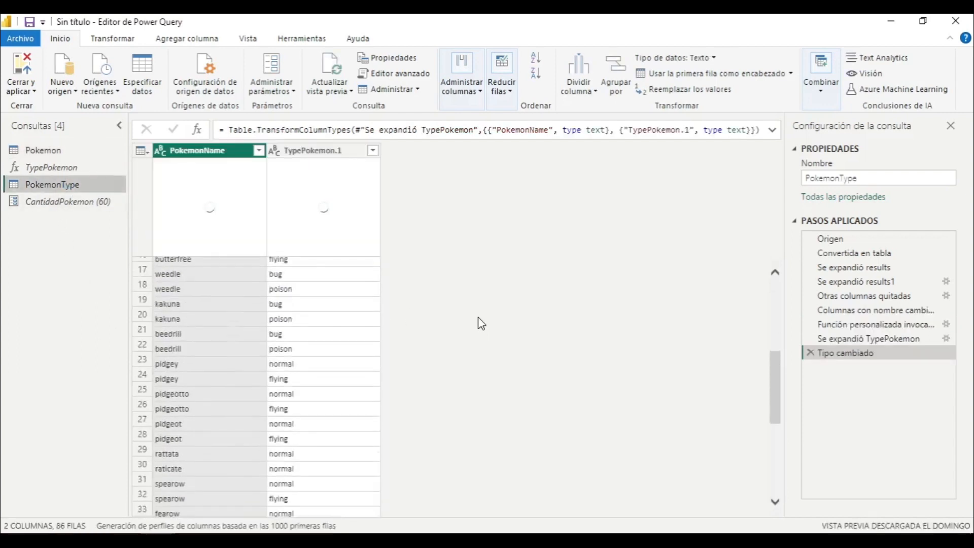
pyautogui.scroll(-6, 478, 325)
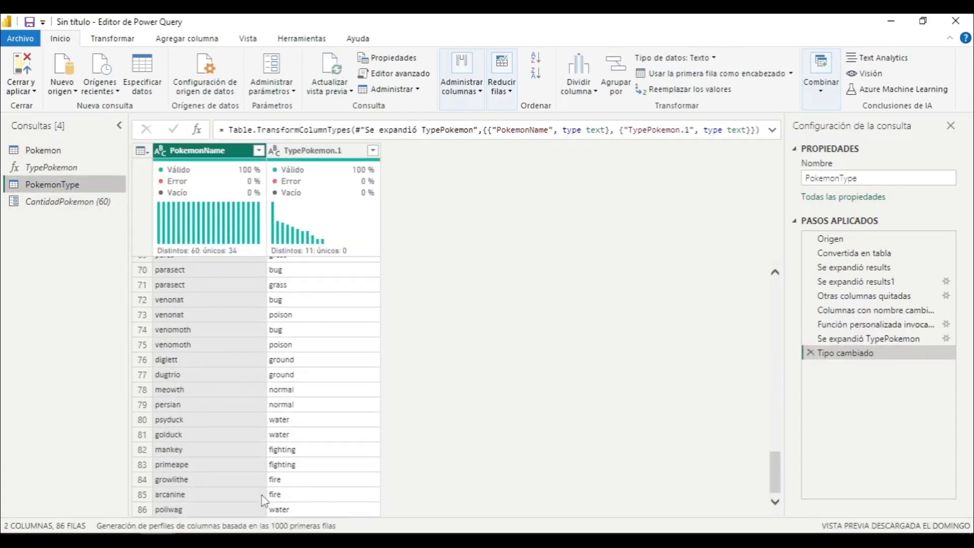
# Step: Move the CantidadPokemon parameter to the start of the query list, and view Pokemon, TypePokemon and PokemonType one after another
pyautogui.click(66, 202)
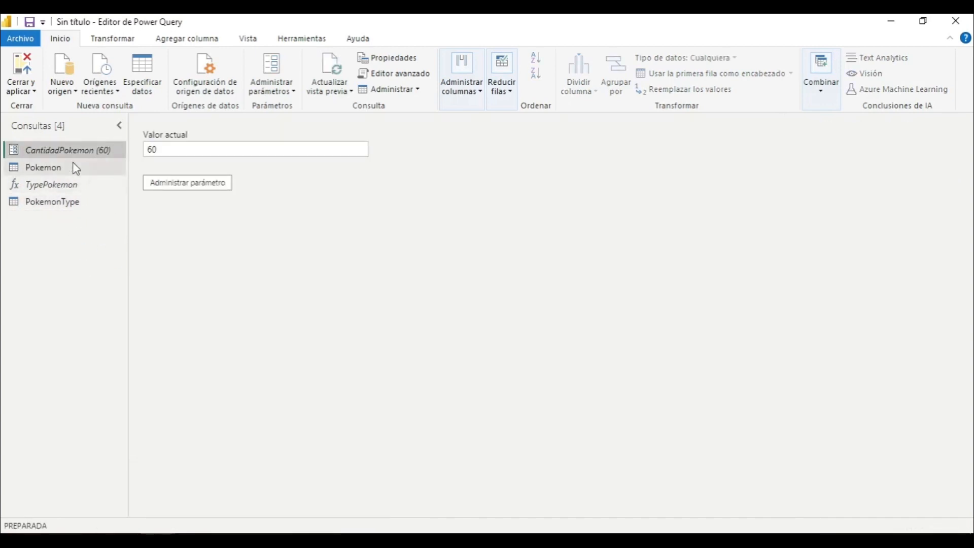
pyautogui.click(77, 172)
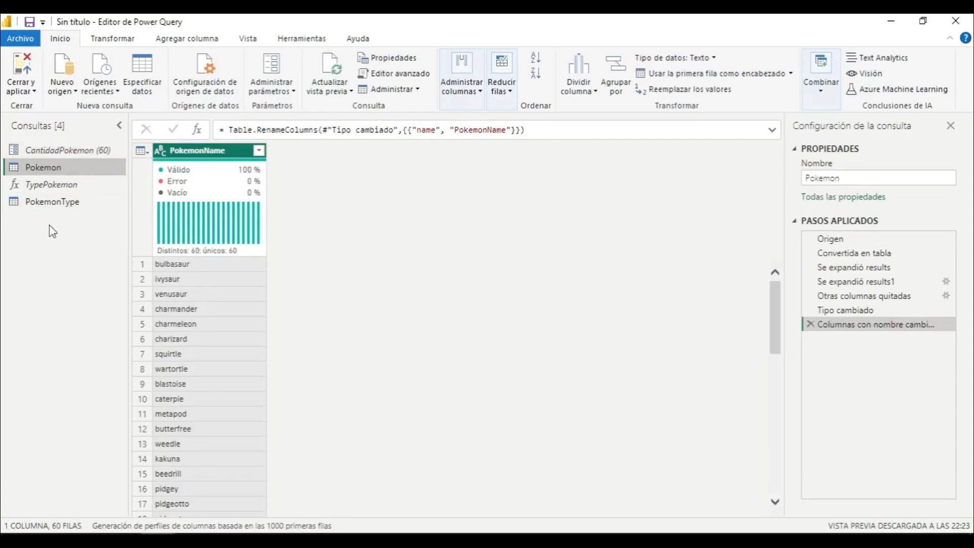
pyautogui.click(72, 190)
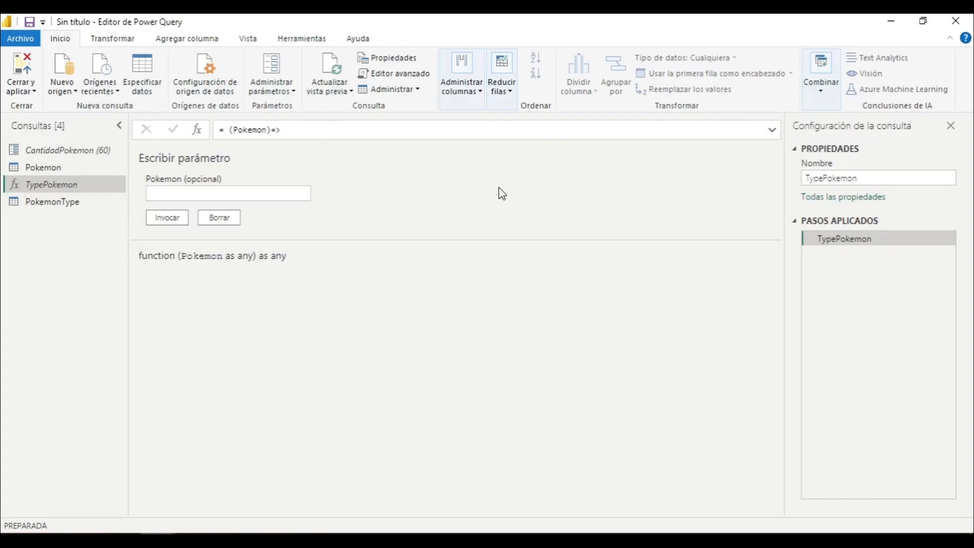
pyautogui.click(71, 207)
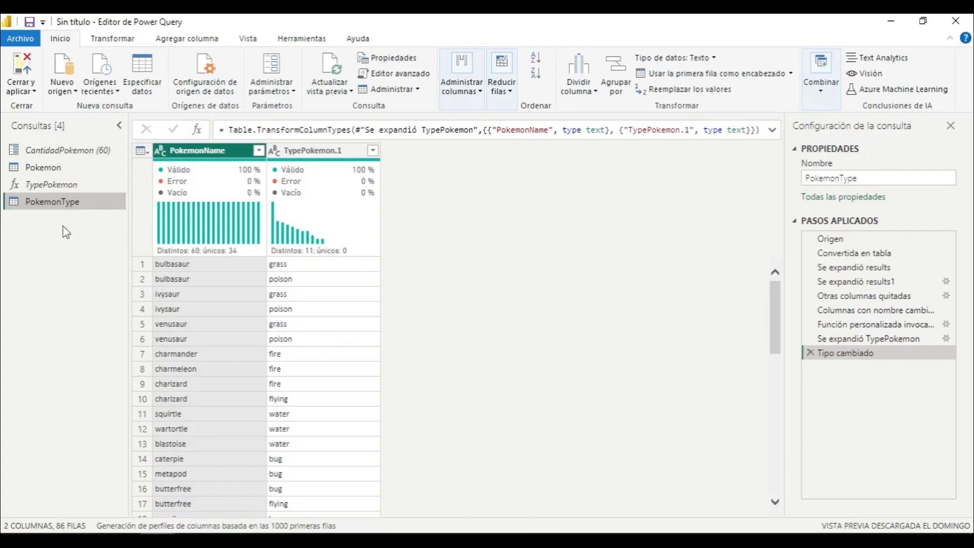
# Step: Start a new web data source and copy the Pokemon endpoint's GET URL from the PokéAPI documentation in the browser
pyautogui.click(61, 93)
pyautogui.click(118, 252)
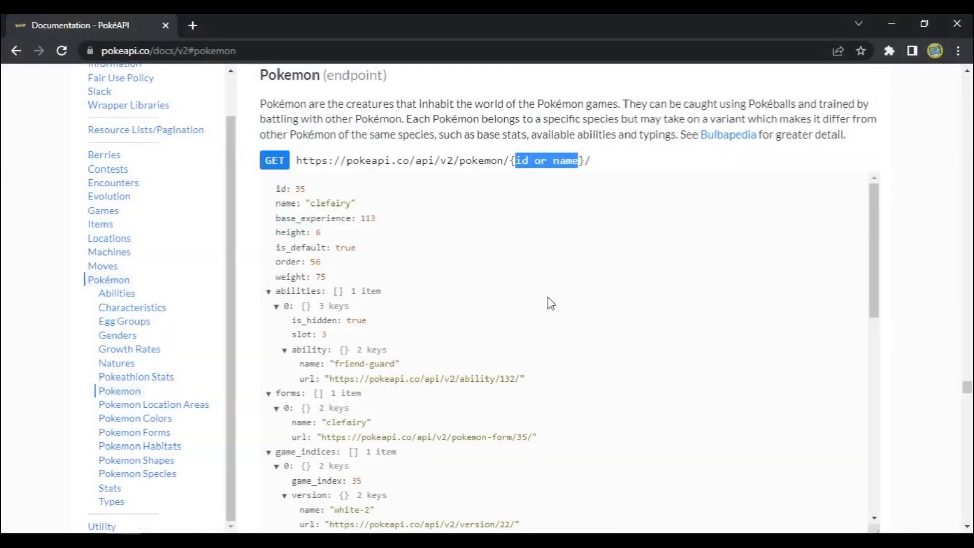
pyautogui.moveTo(592, 160); pyautogui.dragTo(299, 159)
pyautogui.hotkey('ctrl', 'c')
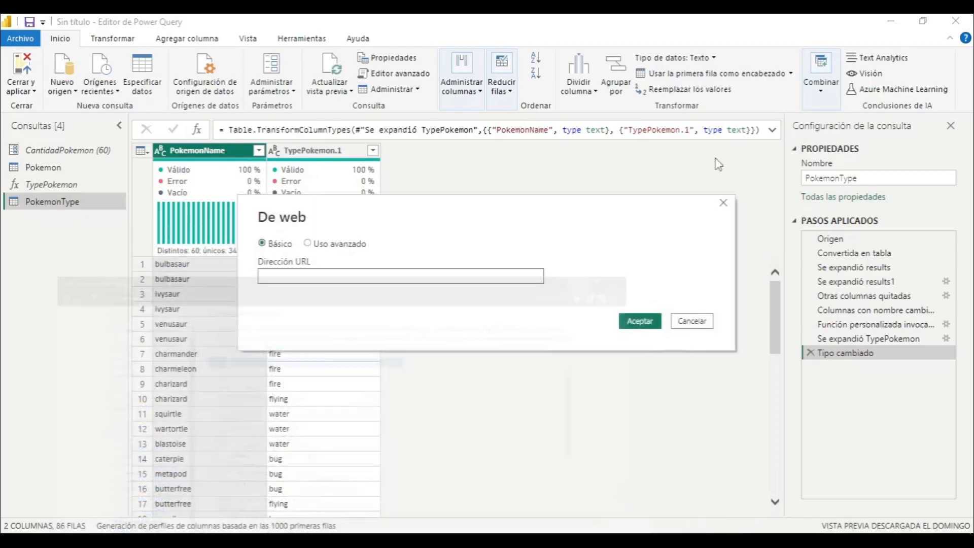
pyautogui.click(456, 277)
pyautogui.hotkey('ctrl', 'v')
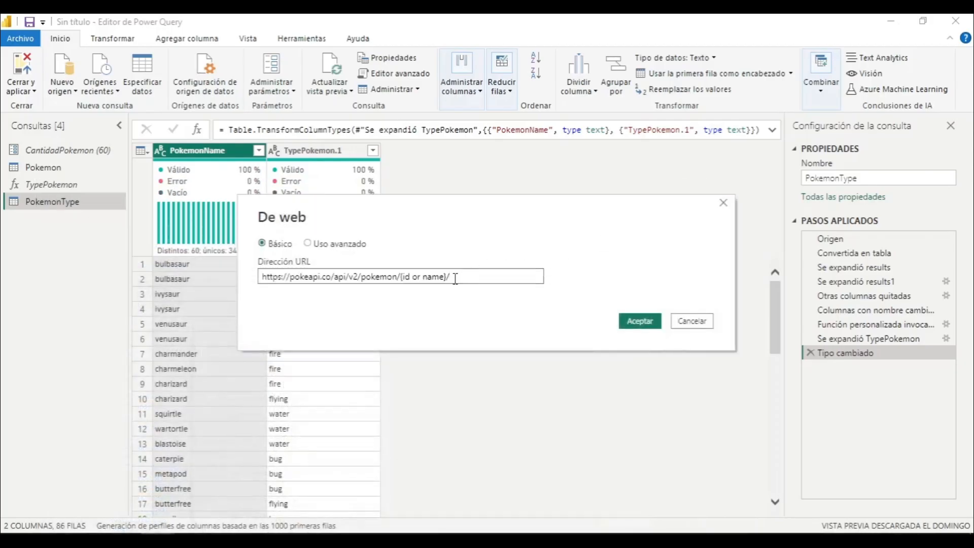
pyautogui.hotkey('shift', 'Left')
pyautogui.hotkey('shift', 'Left')
pyautogui.hotkey('shift', 'Left')
pyautogui.hotkey('shift', 'Left')
pyautogui.hotkey('shift', 'Left')
pyautogui.hotkey('shift', 'Left')
pyautogui.hotkey('shift', 'Left')
pyautogui.hotkey('shift', 'Left')
pyautogui.hotkey('shift', 'Left')
pyautogui.hotkey('shift', 'Left')
pyautogui.hotkey('shift', 'Left')
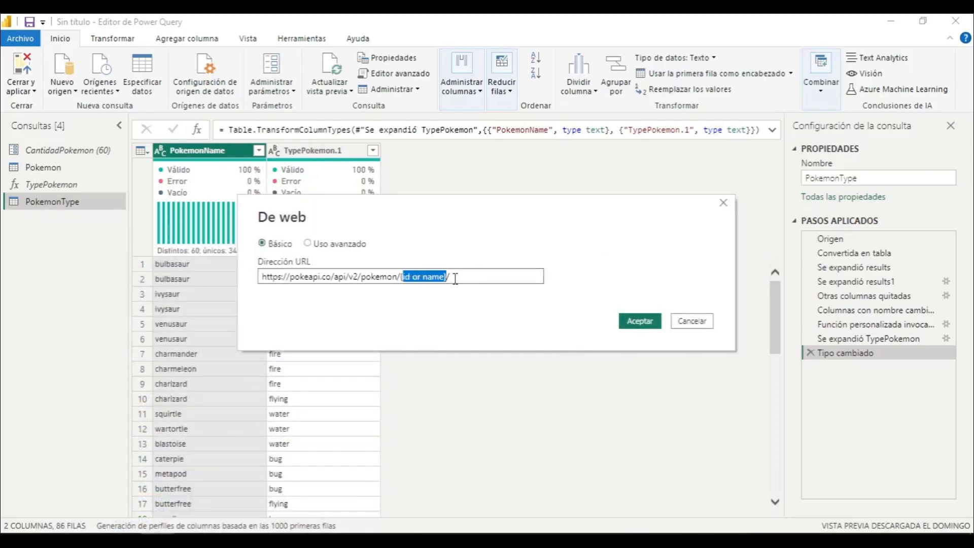
pyautogui.write('25')
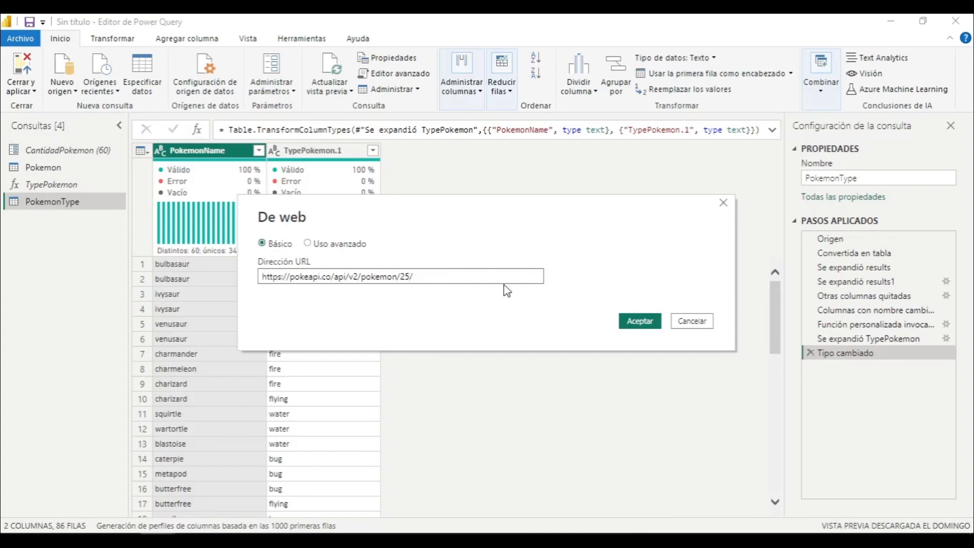
pyautogui.click(639, 326)
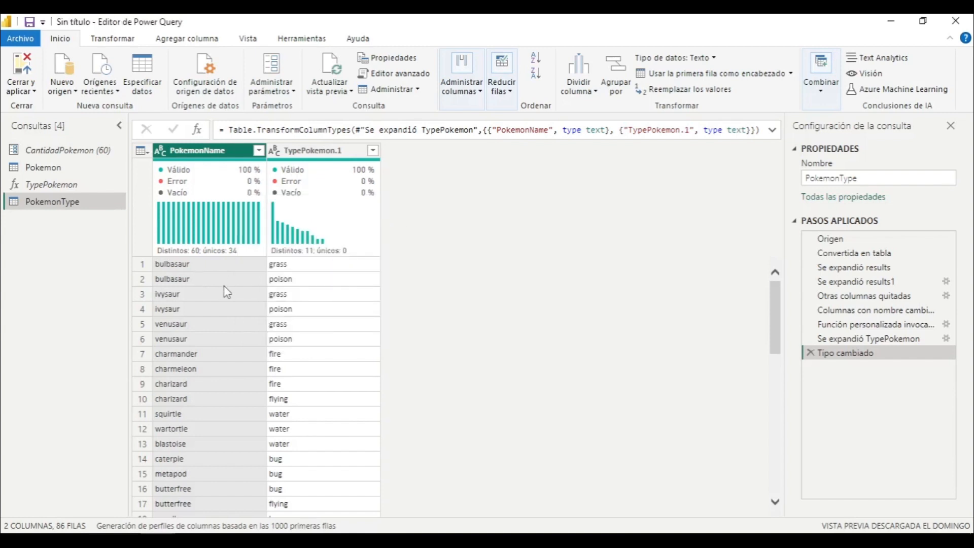
pyautogui.rightClick(88, 257)
pyautogui.click(375, 127)
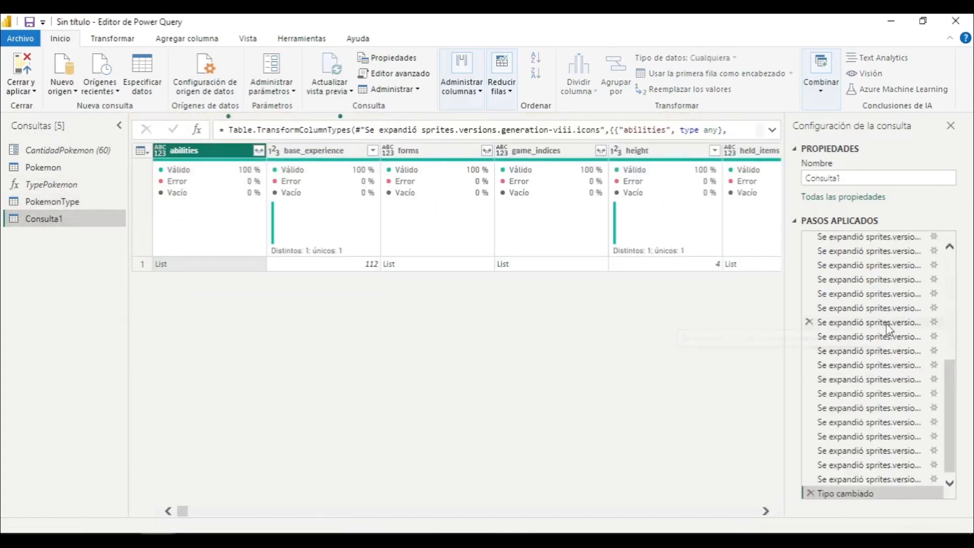
# Step: Delete the Tipo cambiado step and all generation-specific sprites.versions expansion steps from the new query, working back to Se expandió sprites.versions
pyautogui.click(810, 493)
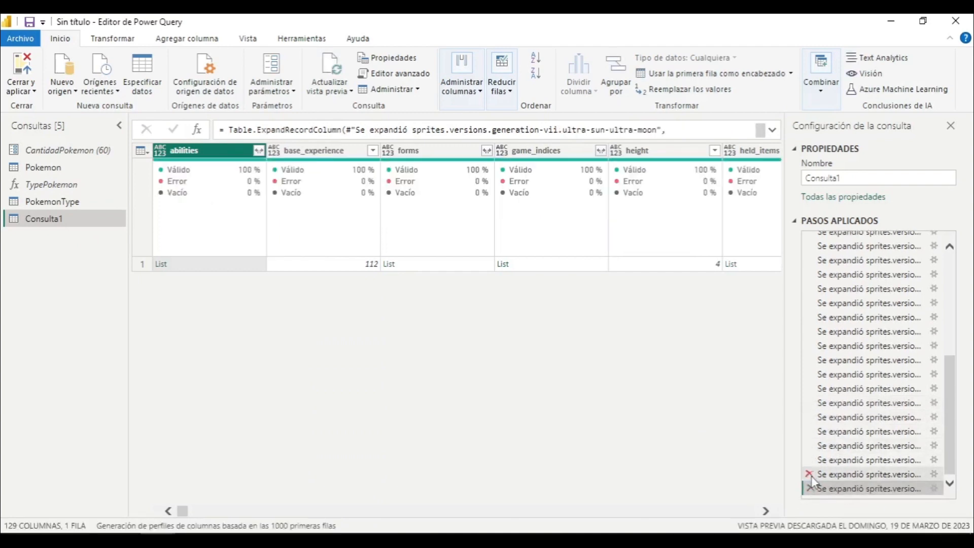
pyautogui.click(810, 488)
pyautogui.click(554, 314)
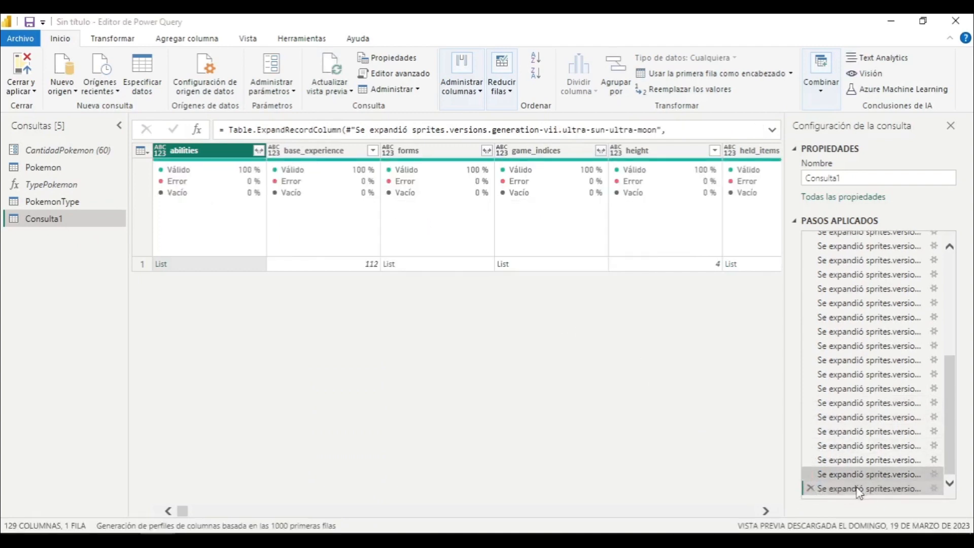
pyautogui.click(811, 489)
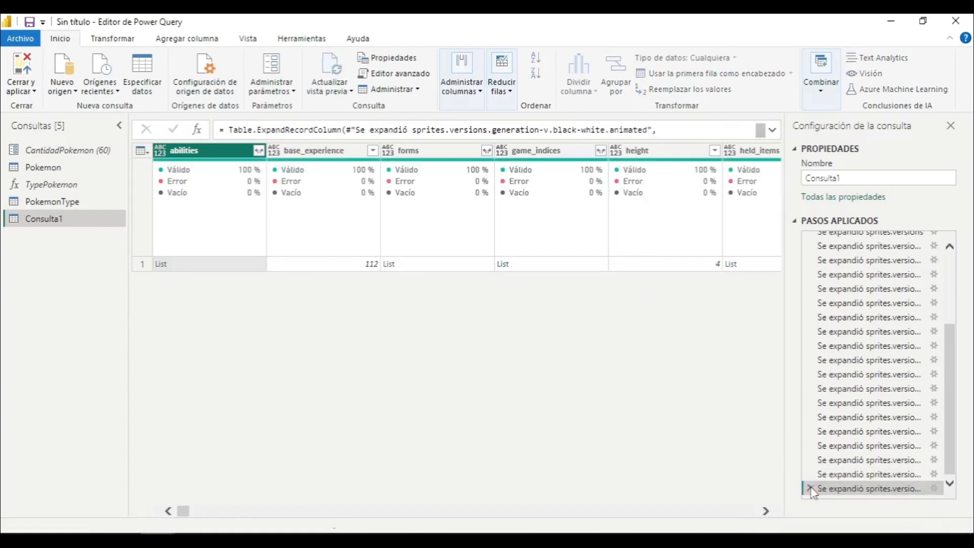
pyautogui.click(811, 489)
pyautogui.click(810, 488)
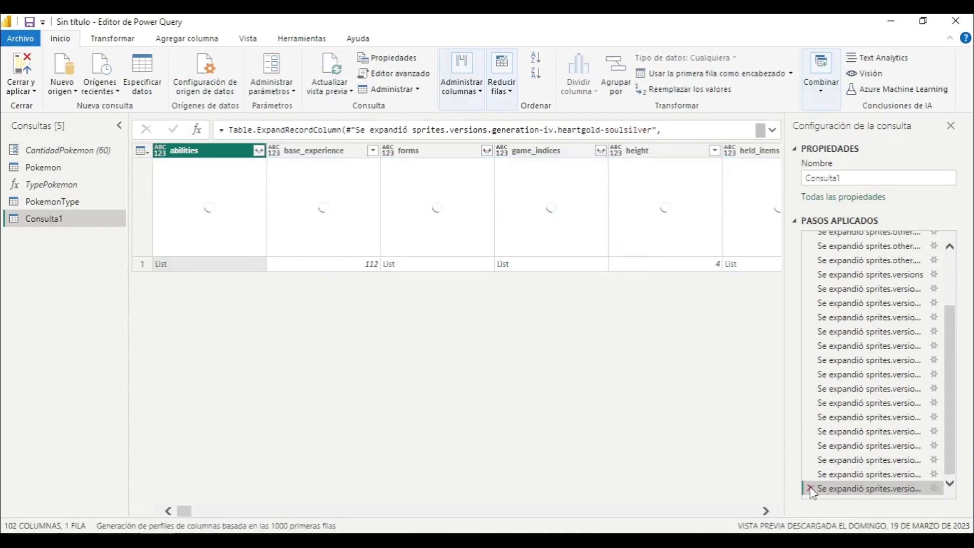
pyautogui.click(811, 489)
pyautogui.click(810, 488)
pyautogui.click(810, 489)
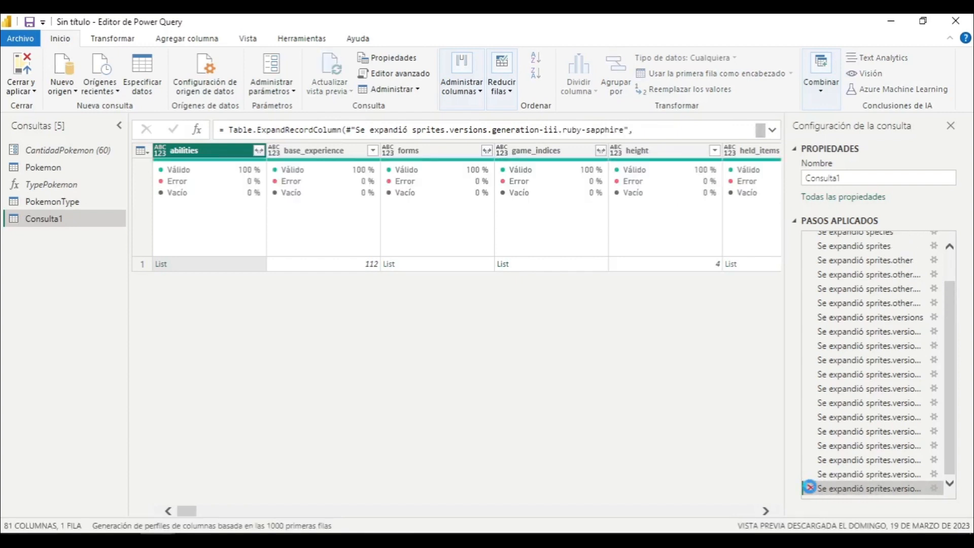
pyautogui.click(810, 488)
pyautogui.click(811, 489)
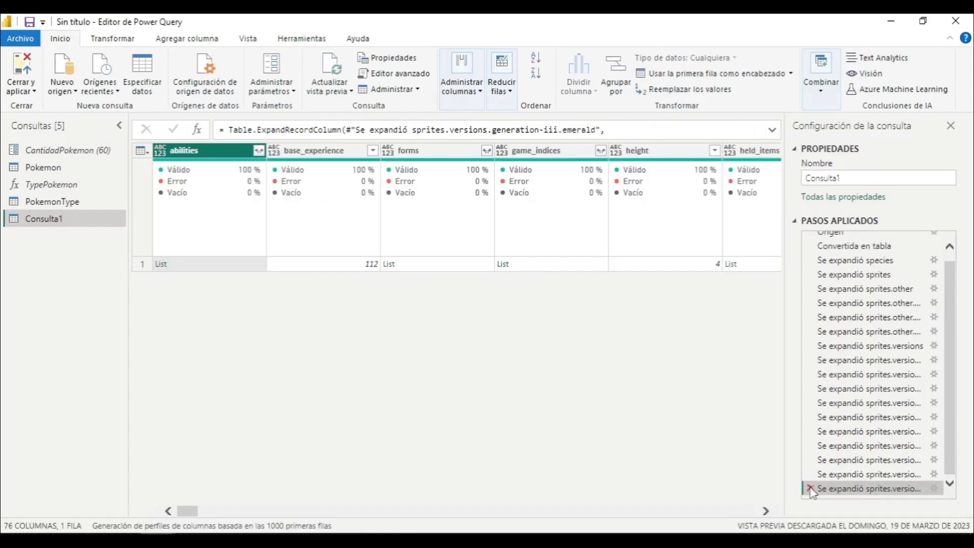
pyautogui.click(810, 489)
pyautogui.click(811, 480)
pyautogui.click(811, 466)
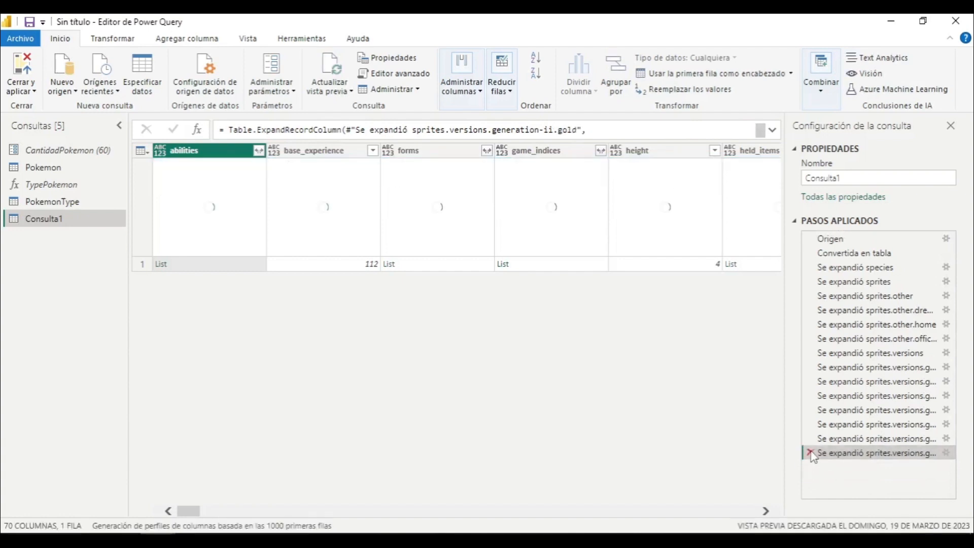
pyautogui.click(811, 452)
pyautogui.click(811, 438)
pyautogui.click(811, 424)
pyautogui.click(810, 409)
pyautogui.click(810, 395)
pyautogui.click(810, 381)
pyautogui.click(810, 367)
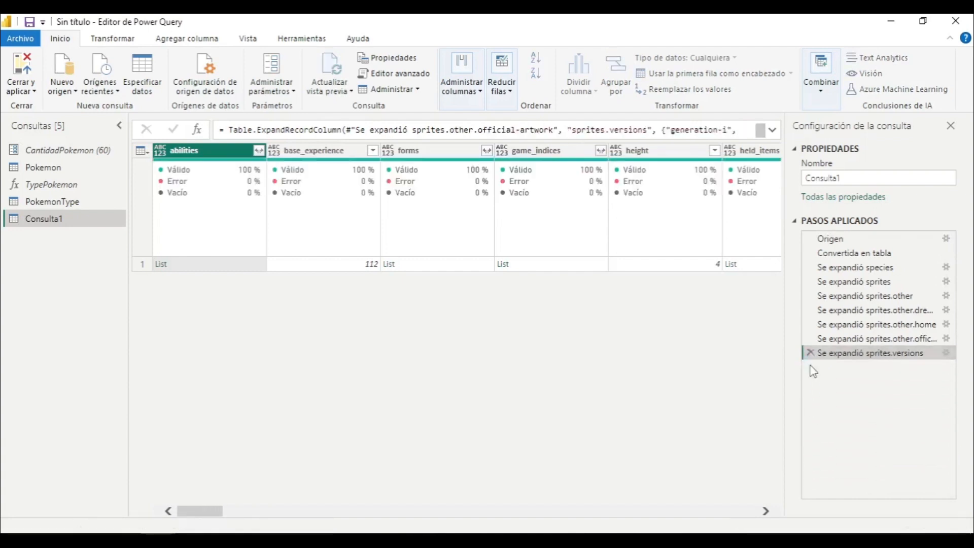
# Step: Delete all remaining sprites and species expansion steps from Consulta1, working back to Convertida en tabla
pyautogui.click(811, 339)
pyautogui.click(567, 318)
pyautogui.click(811, 339)
pyautogui.click(811, 324)
pyautogui.click(811, 310)
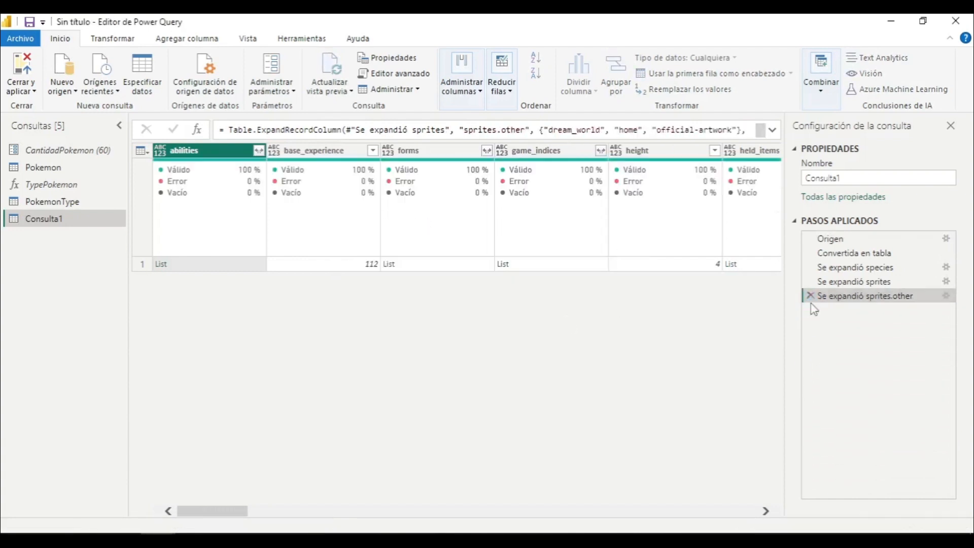
pyautogui.click(811, 296)
pyautogui.click(810, 281)
pyautogui.click(811, 267)
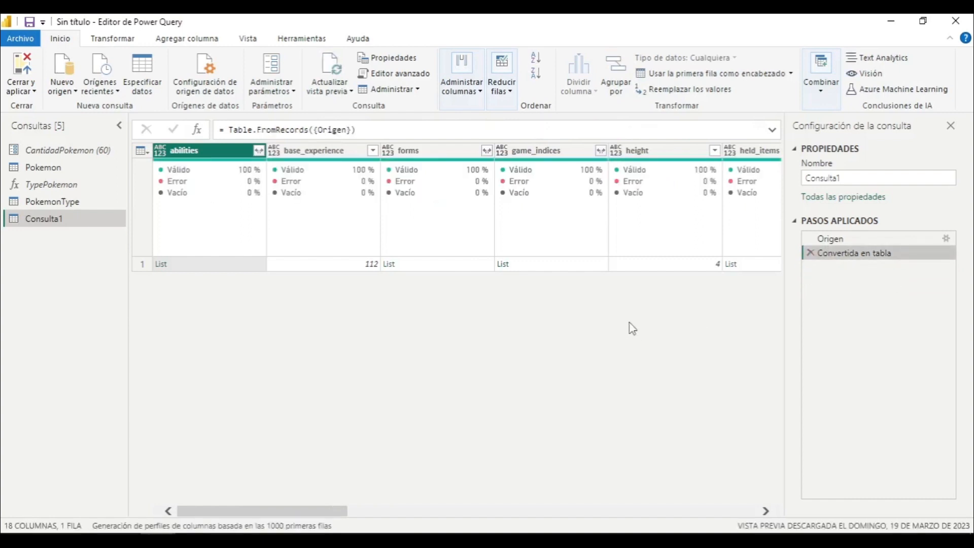
# Step: Keep only the weight, name, base_experience and height columns of Consulta1 and remove all other columns
pyautogui.click(321, 152)
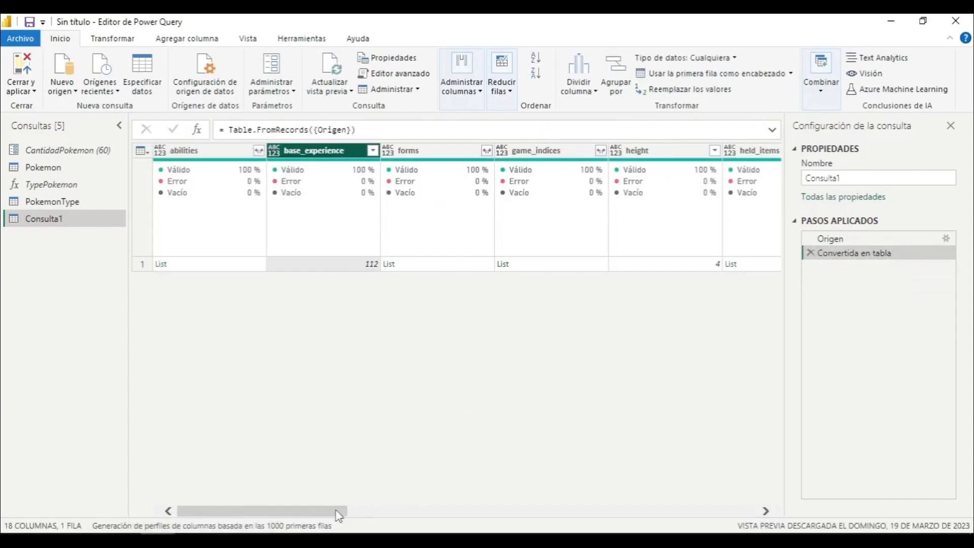
pyautogui.moveTo(338, 514); pyautogui.dragTo(445, 517)
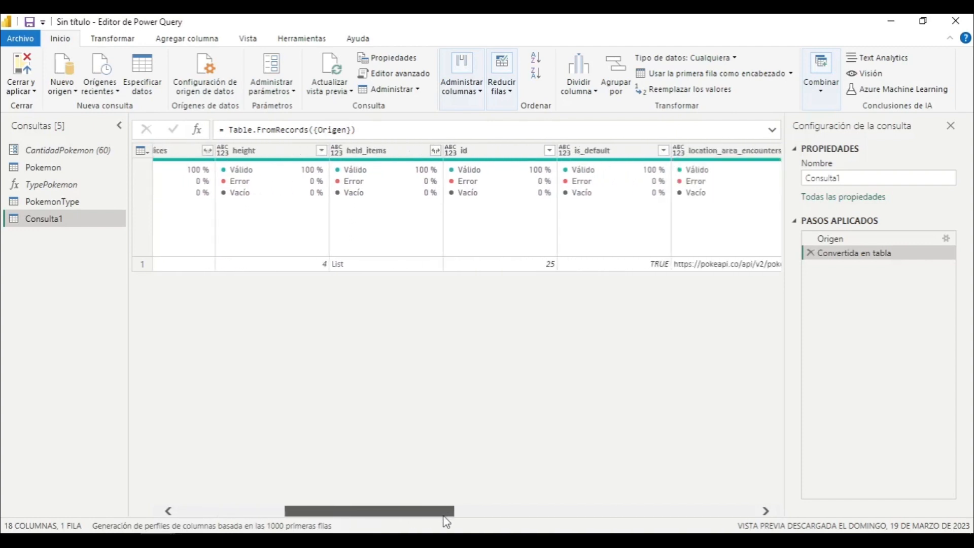
pyautogui.click(259, 150)
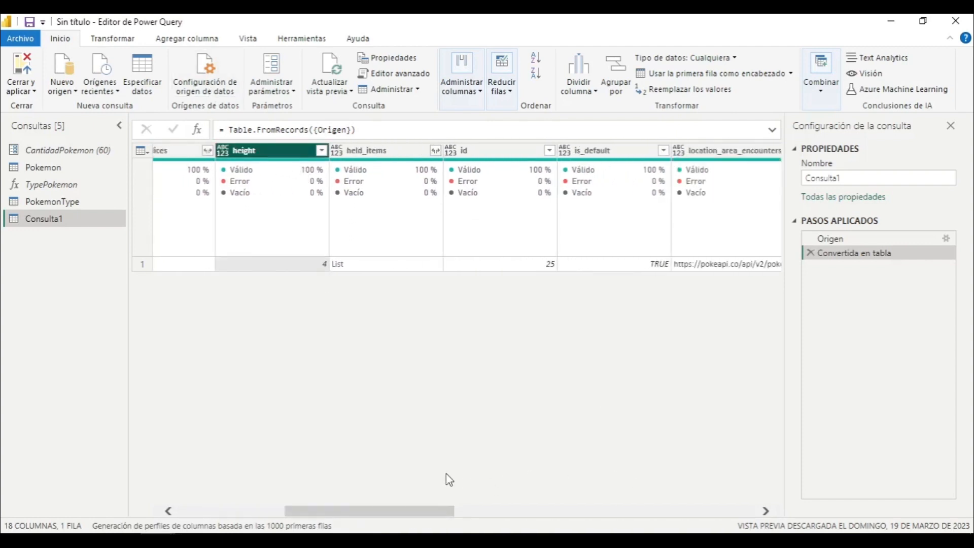
pyautogui.moveTo(445, 518); pyautogui.dragTo(763, 507)
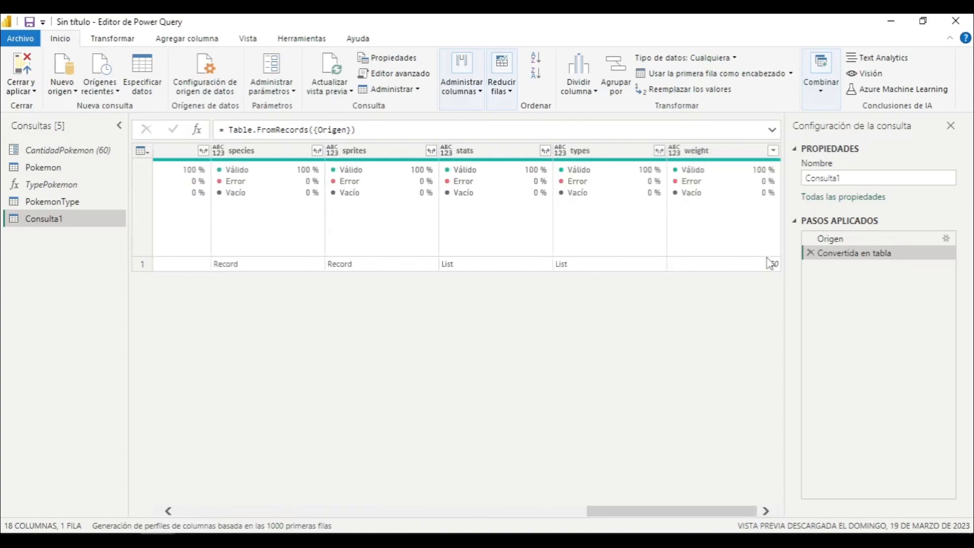
pyautogui.click(723, 154)
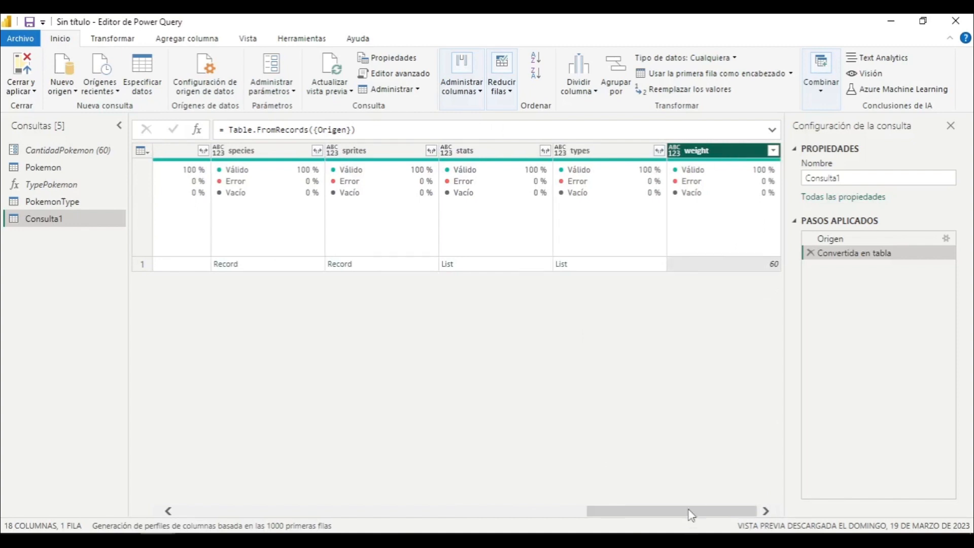
pyautogui.moveTo(691, 513); pyautogui.dragTo(318, 511)
pyautogui.click(474, 151)
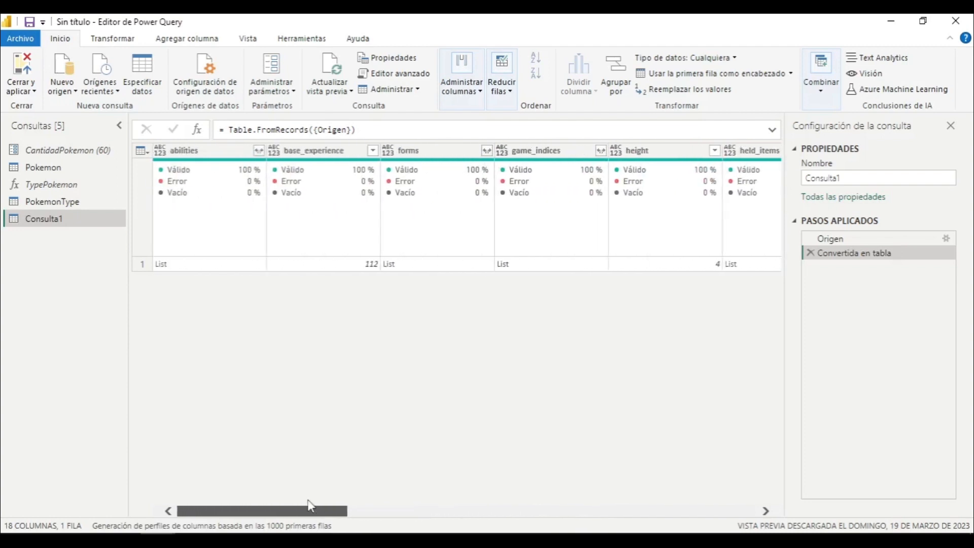
pyautogui.click(340, 151)
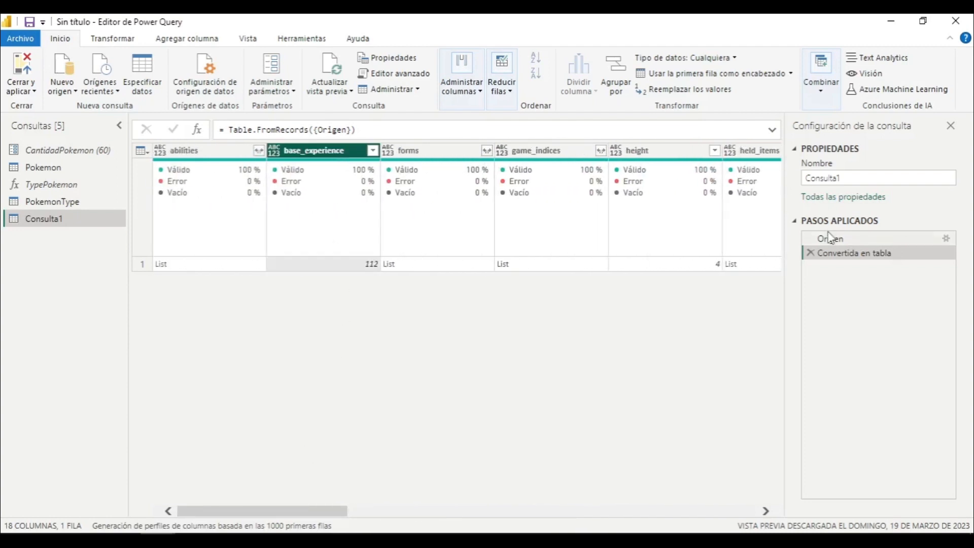
pyautogui.keyDown('ctrl'); pyautogui.click(650, 151); pyautogui.keyUp('ctrl')
pyautogui.rightClick(650, 151)
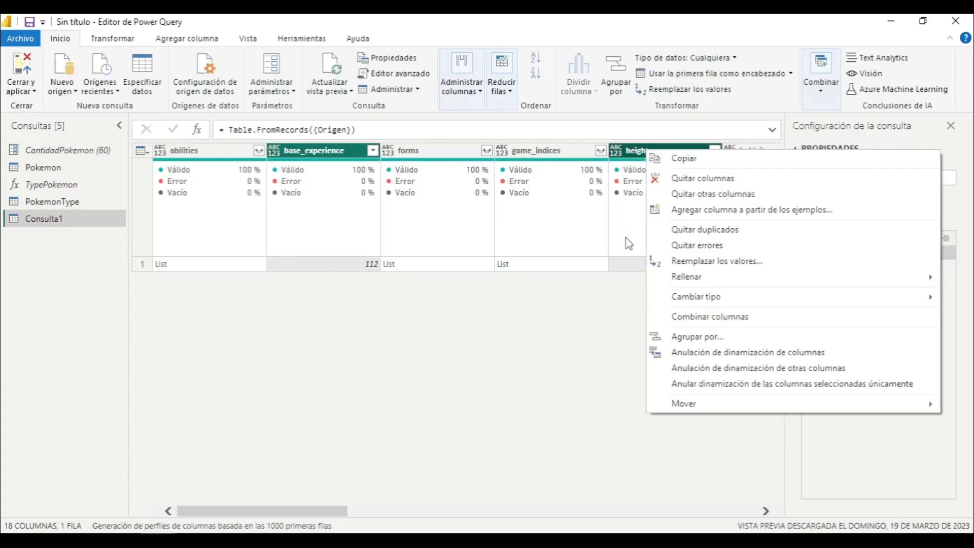
pyautogui.click(744, 197)
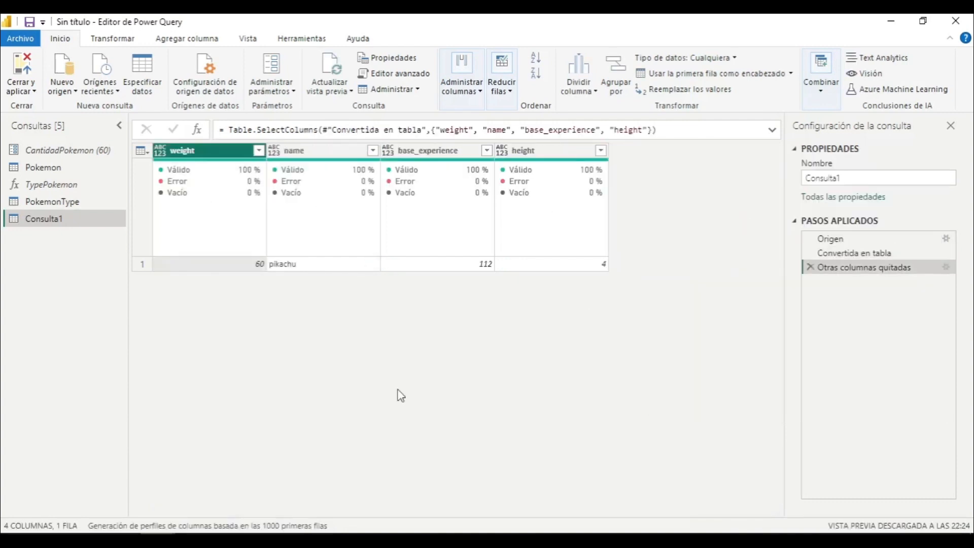
# Step: Detect the data types of all four columns in Consulta1
pyautogui.click(323, 155)
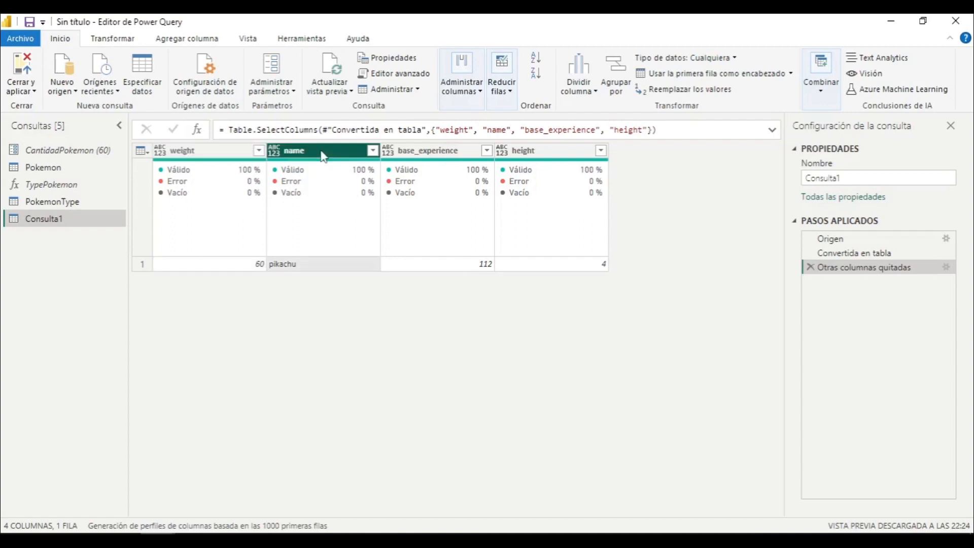
pyautogui.hotkey('ctrl', 'a')
pyautogui.click(124, 45)
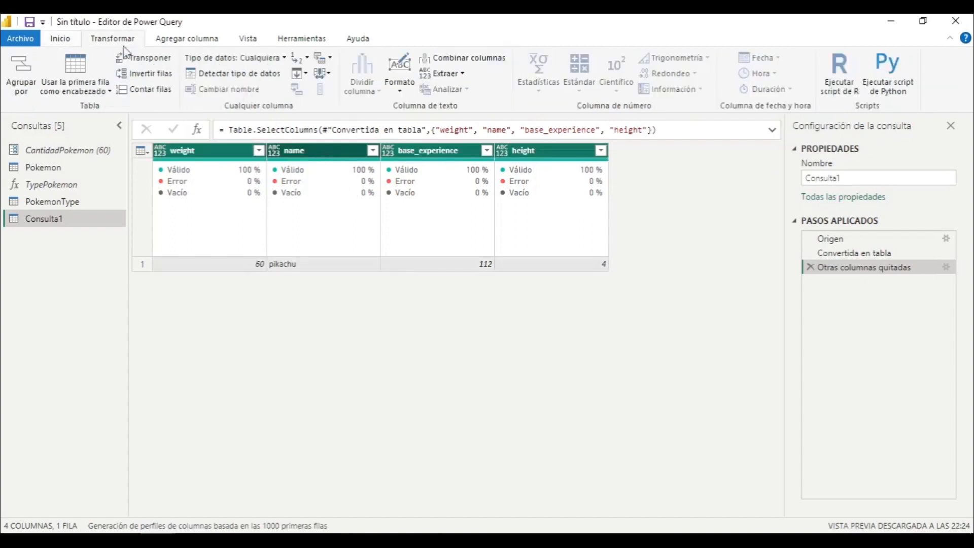
pyautogui.click(257, 75)
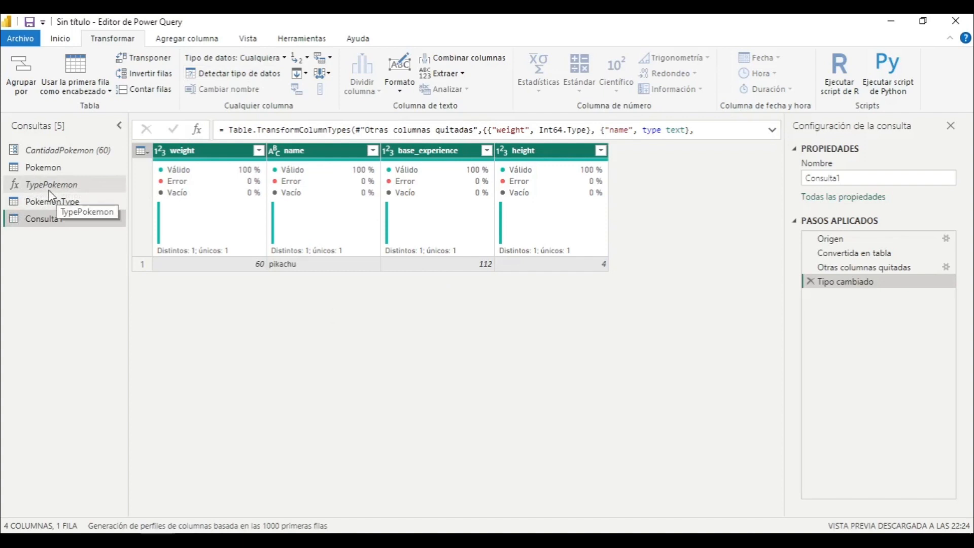
# Step: Rename the query Consulta1 as CharacteristicsPokemon
pyautogui.doubleClick(848, 177)
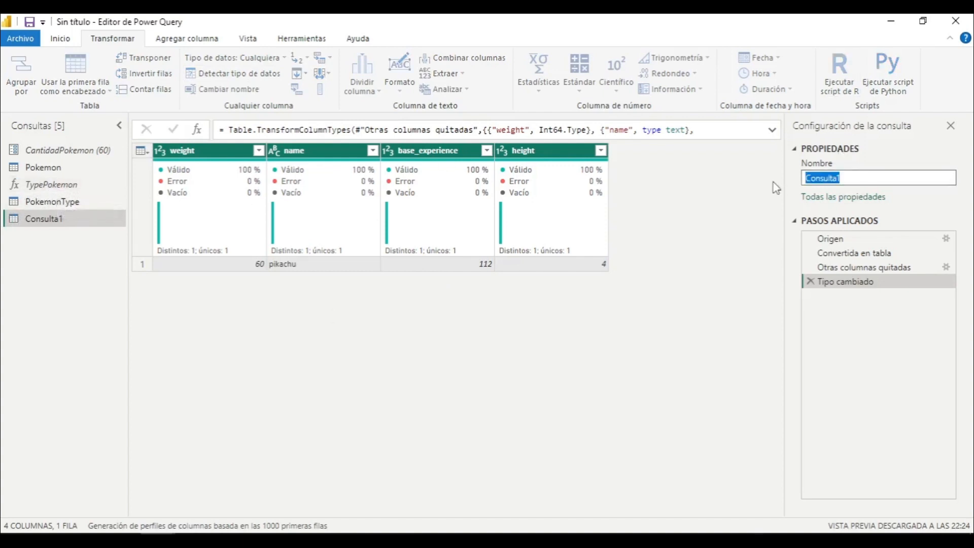
pyautogui.write('CharacteristicsPokemon')
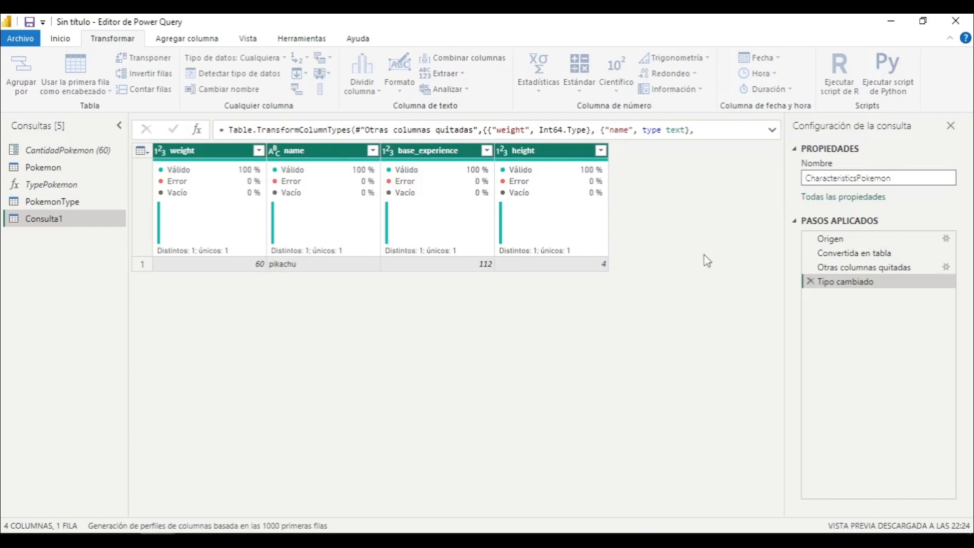
pyautogui.press('Return')
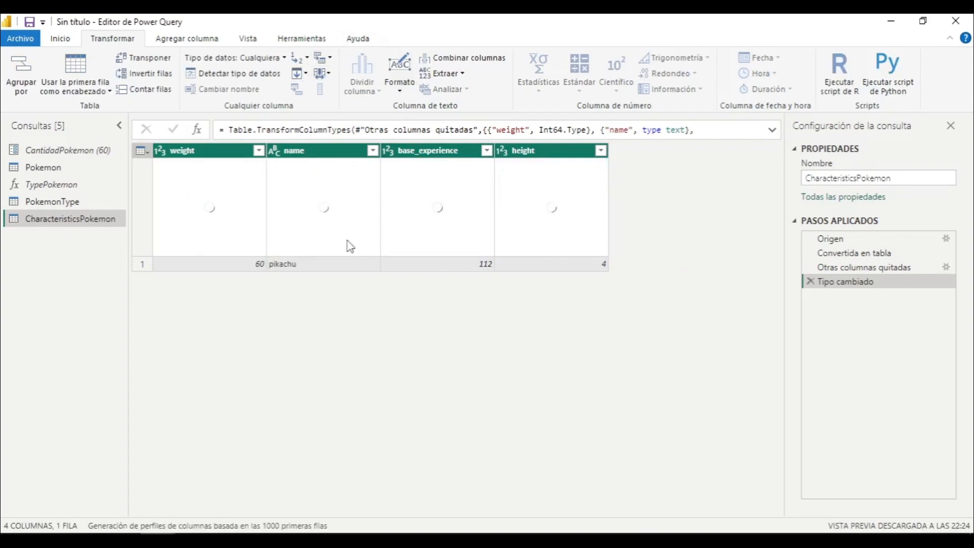
# Step: Delete the Tipo cambiado step from CharacteristicsPokemon and rename the name column as PokemonName
pyautogui.click(62, 39)
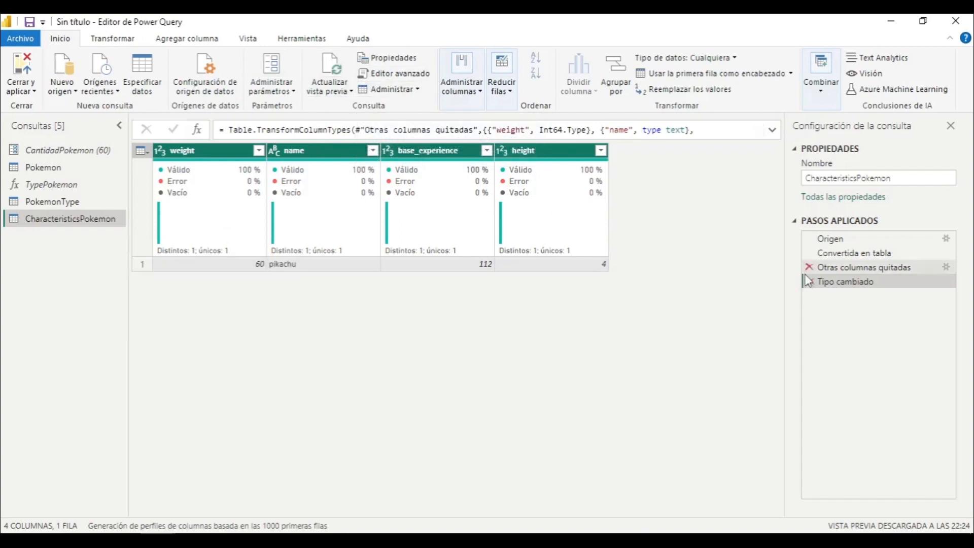
pyautogui.click(832, 284)
pyautogui.press('Delete')
pyautogui.doubleClick(299, 151)
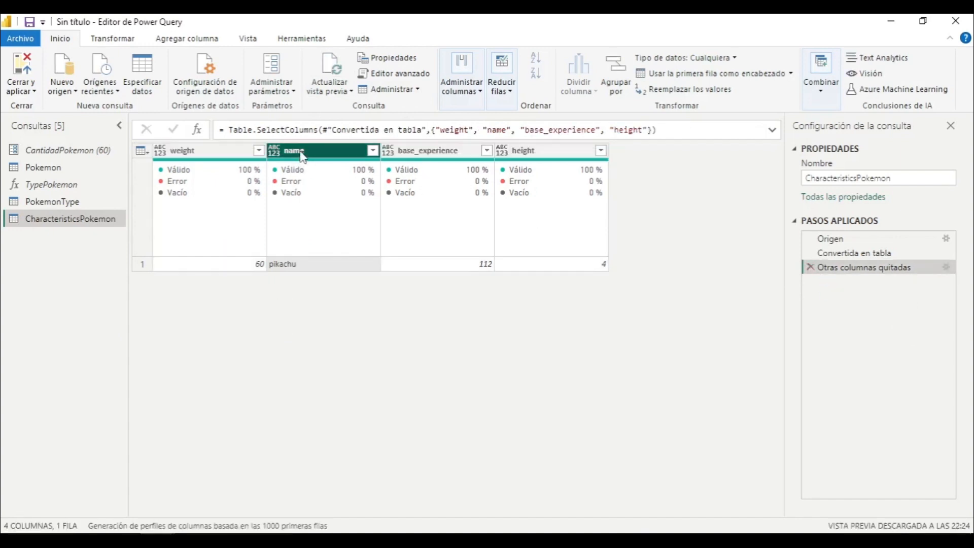
pyautogui.write('PokemonN')
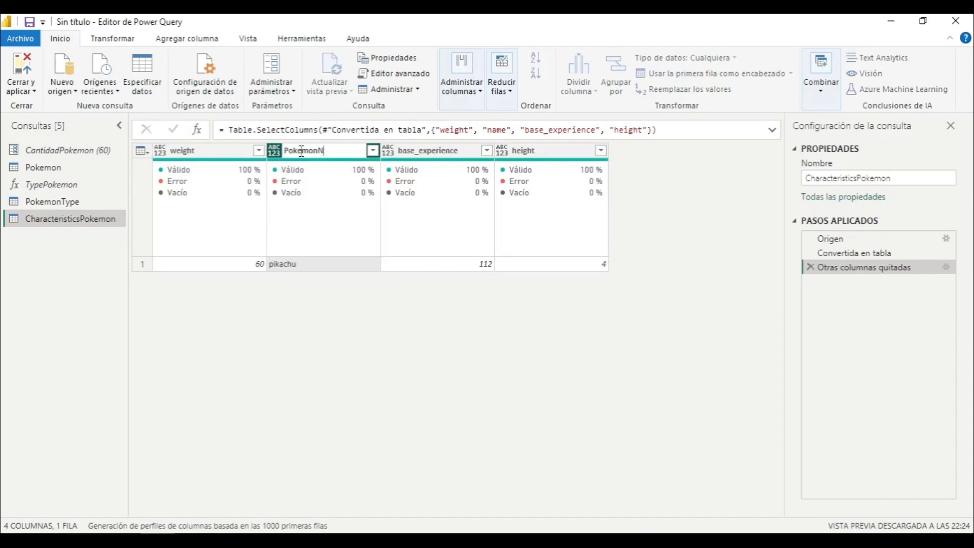
pyautogui.press('Return')
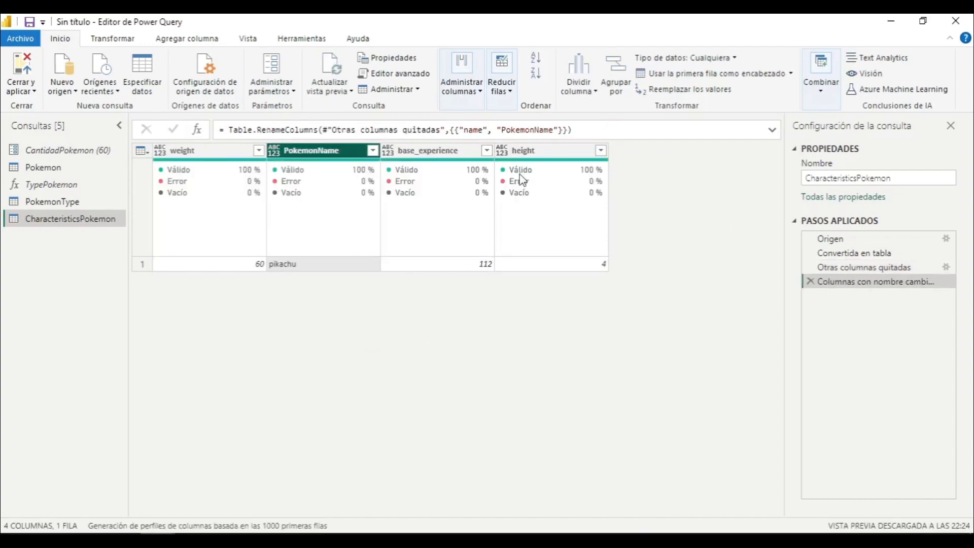
# Step: Detect the data types of all CharacteristicsPokemon columns again, following the column rename
pyautogui.click(438, 151)
pyautogui.hotkey('ctrl', 'a')
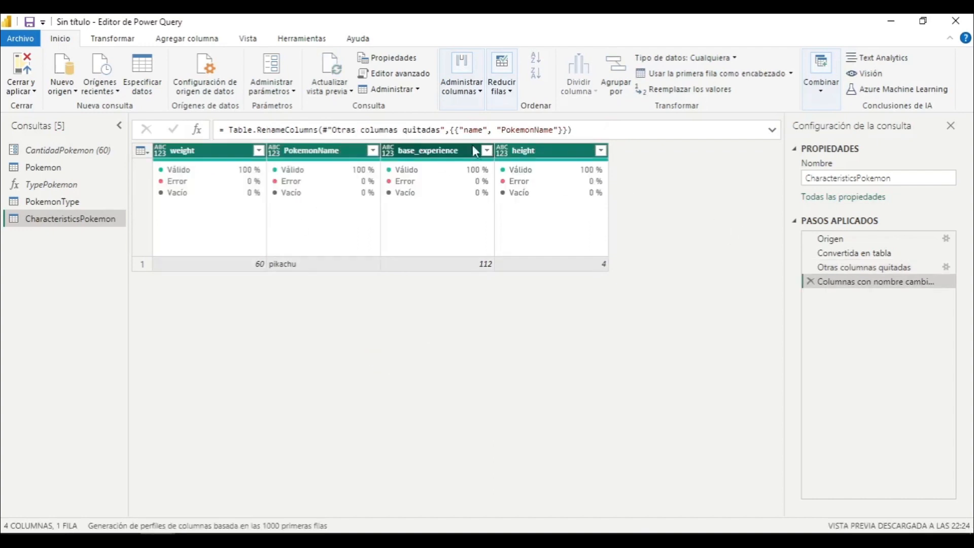
pyautogui.click(128, 39)
pyautogui.click(232, 73)
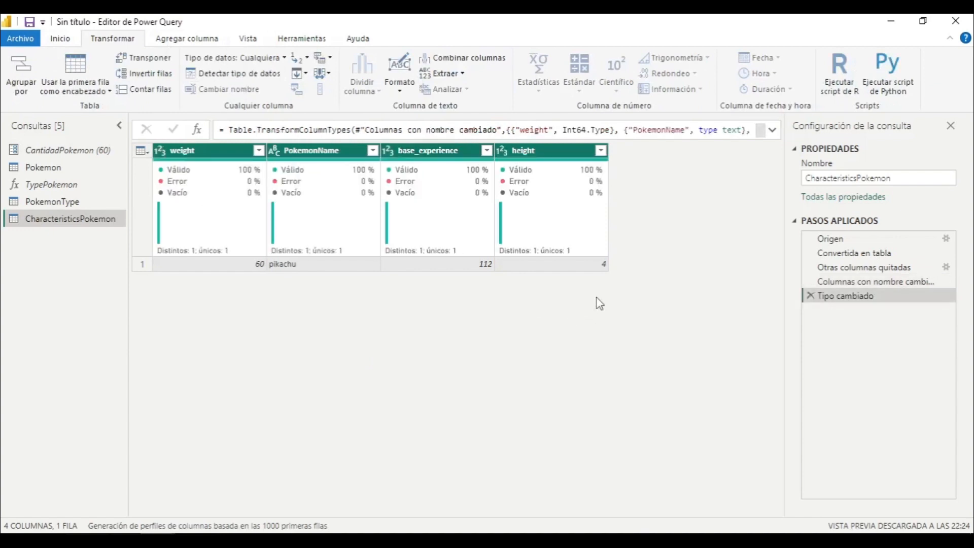
# Step: Open the M code of CharacteristicsPokemon in the advanced editor and insert the function header (Pokemon)=> above let
pyautogui.click(77, 39)
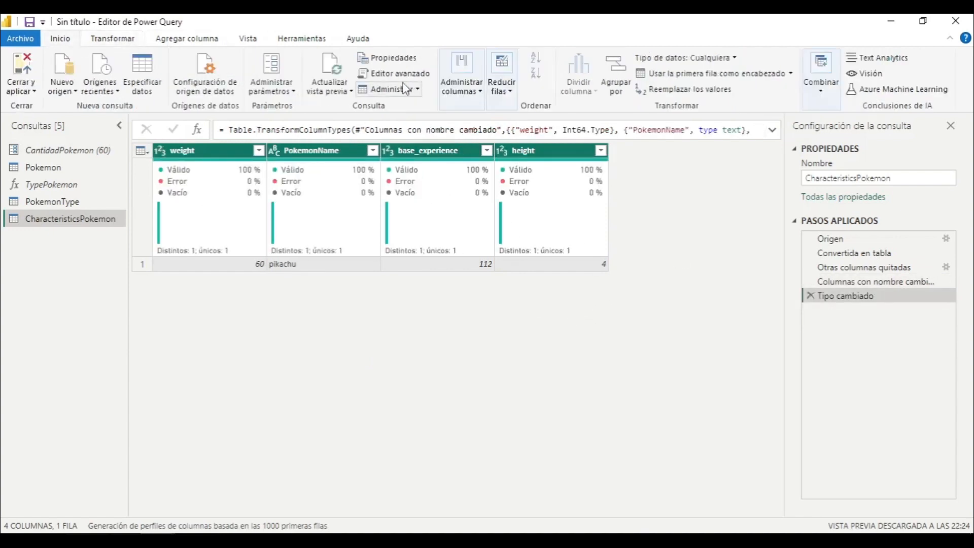
pyautogui.click(398, 74)
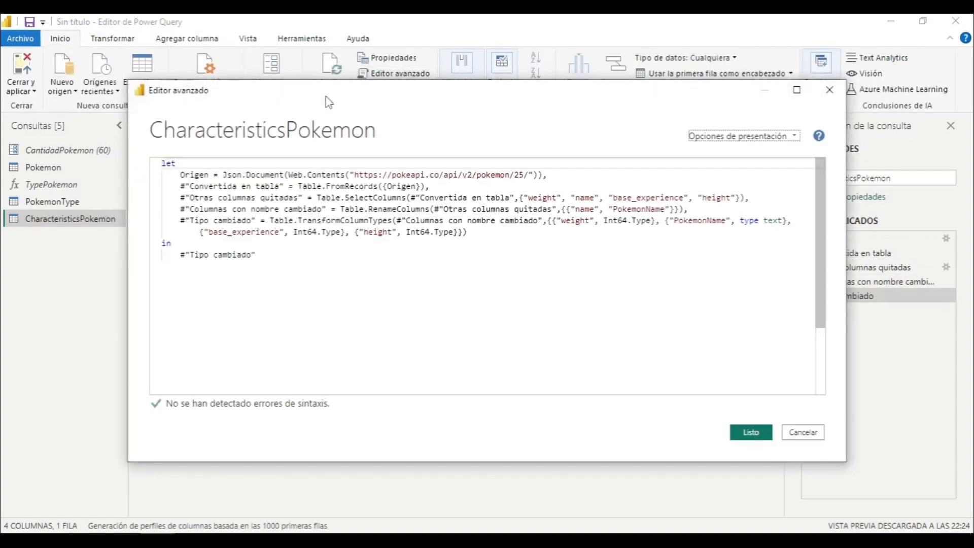
pyautogui.click(166, 167)
pyautogui.press('Return')
pyautogui.write('/')
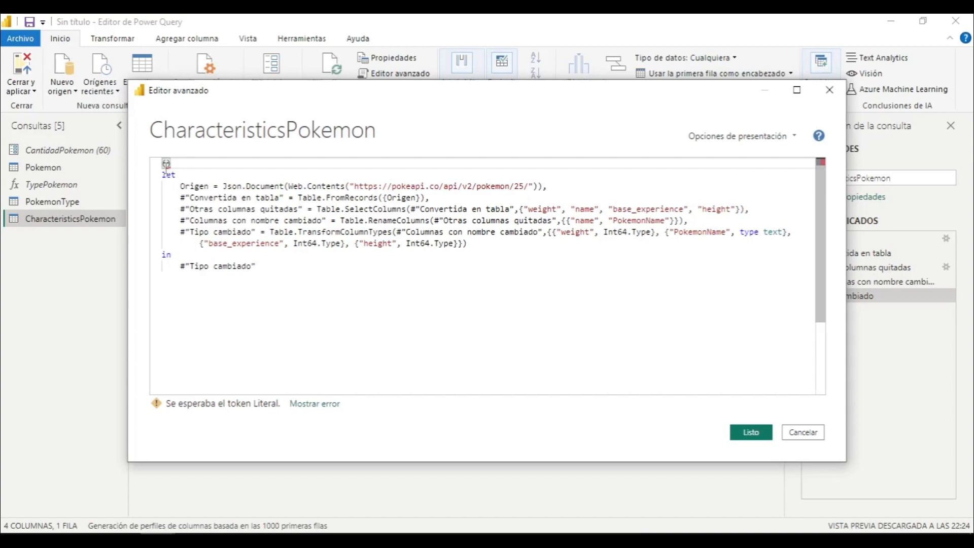
pyautogui.write('Pokemon}')
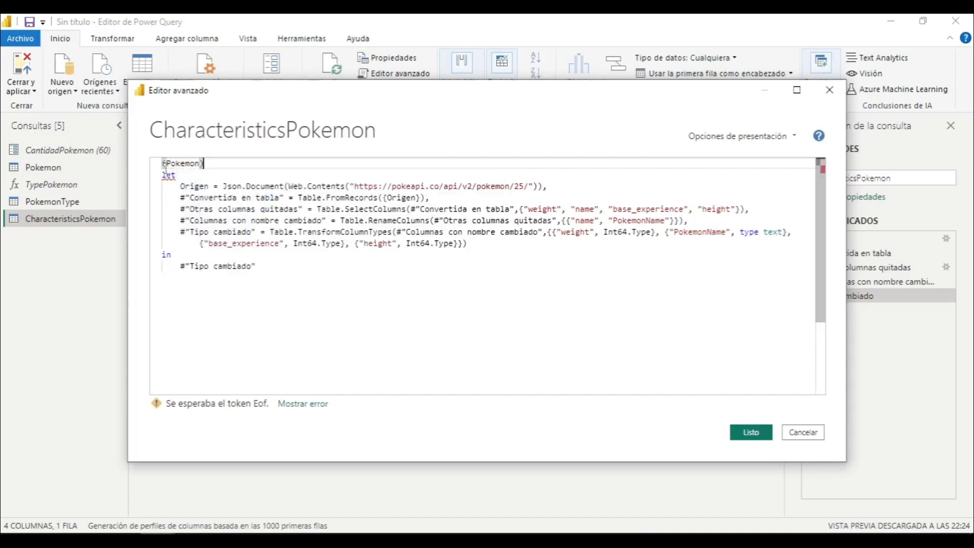
pyautogui.write('=>')
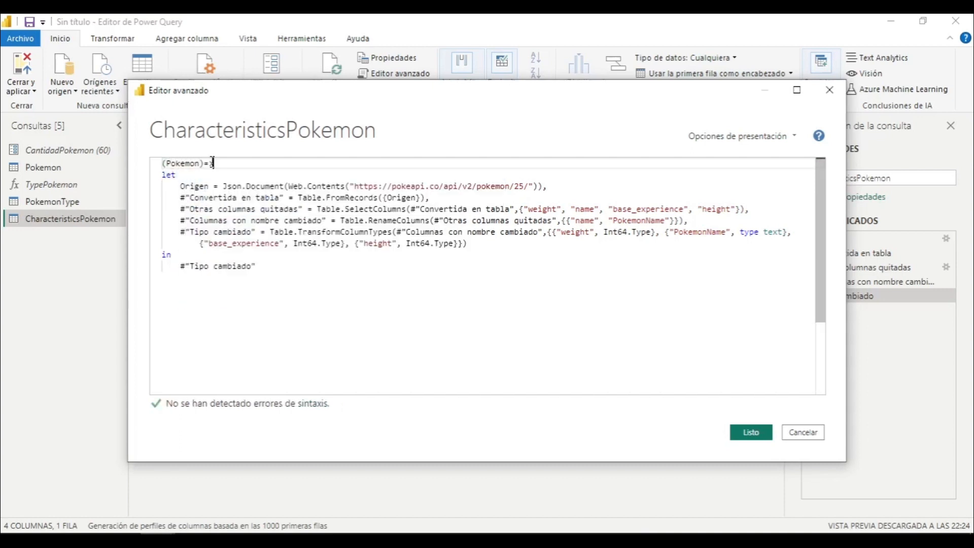
pyautogui.moveTo(213, 163); pyautogui.dragTo(209, 164)
# Step: Replace the id 25 in the Origen URL with "&Pokemon&" and apply the code to turn CharacteristicsPokemon into a function
pyautogui.click(524, 190)
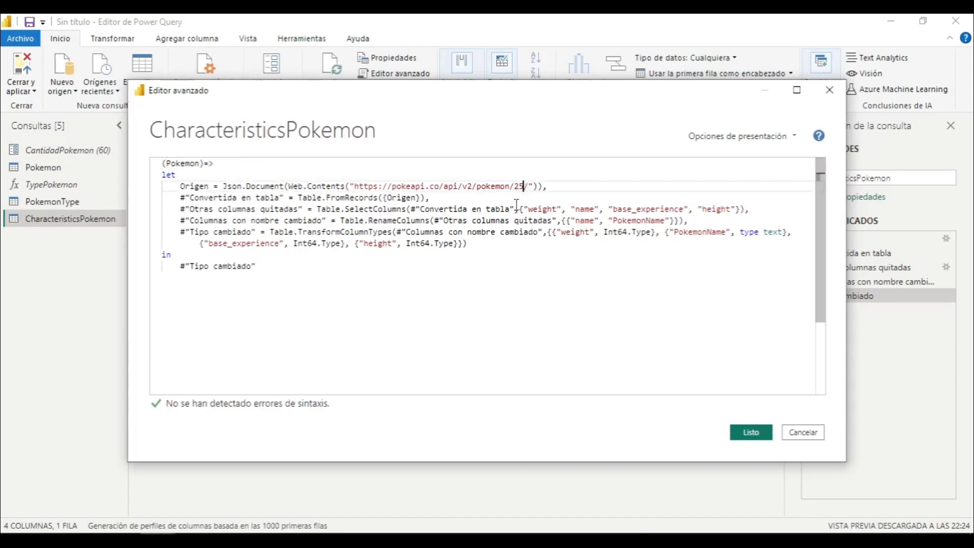
pyautogui.press('BackSpace')
pyautogui.press('BackSpace')
pyautogui.write('""')
pyautogui.press('Left')
pyautogui.write('& ')
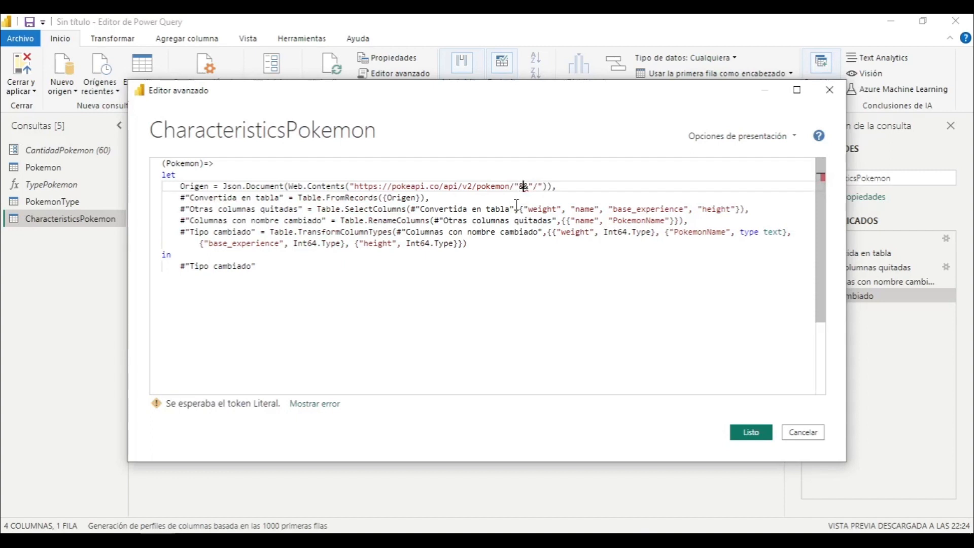
pyautogui.write('Pokemon')
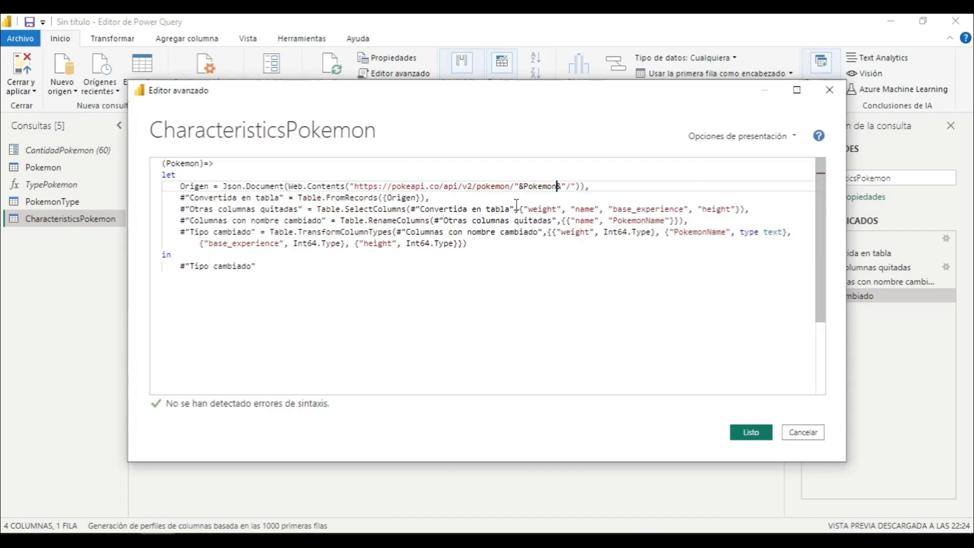
pyautogui.click(226, 186)
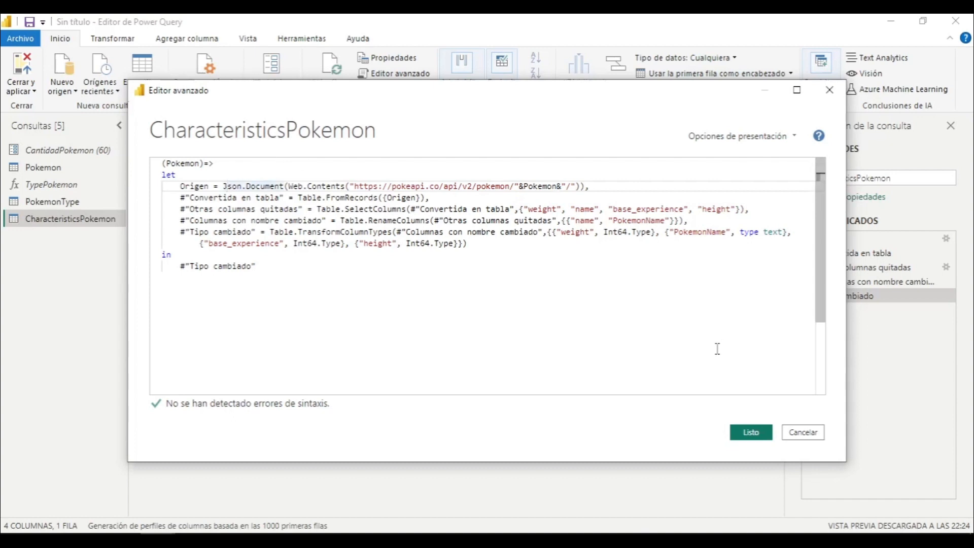
pyautogui.click(738, 434)
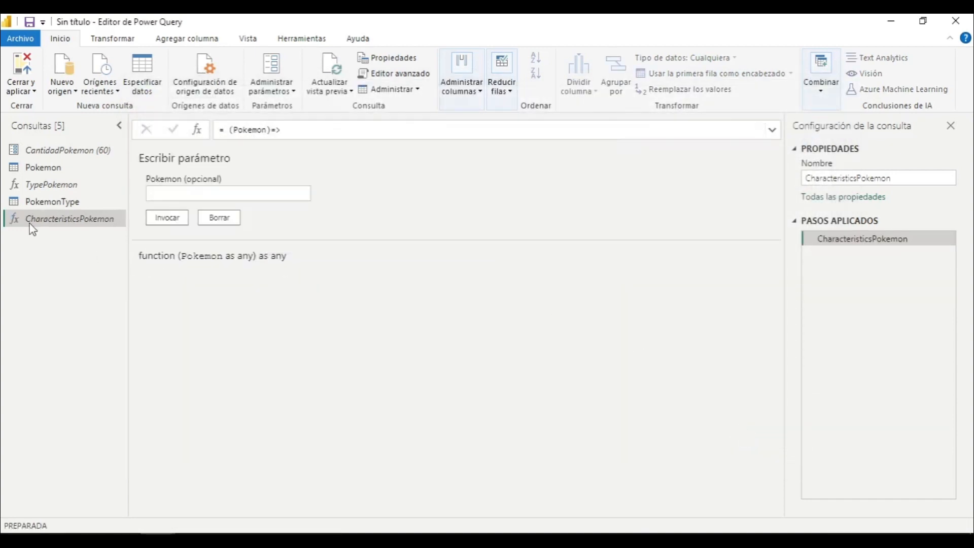
# Step: Duplicate the Pokemon query and rename the copy as PokemonCharacteristics
pyautogui.click(64, 206)
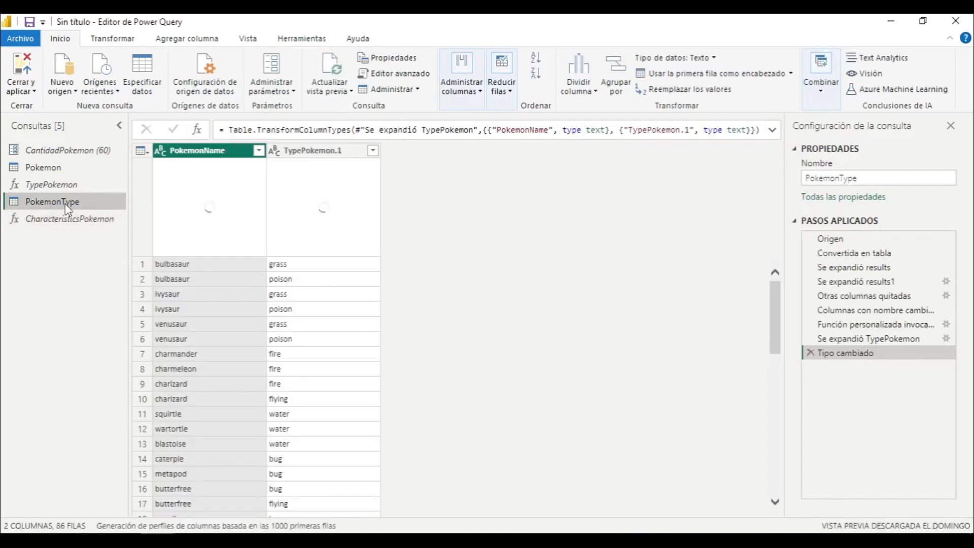
pyautogui.click(63, 169)
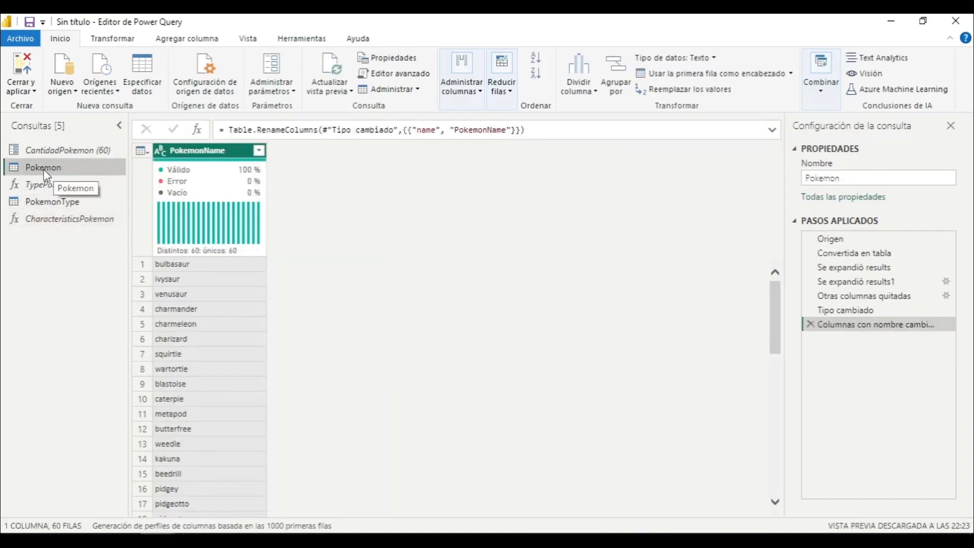
pyautogui.rightClick(44, 168)
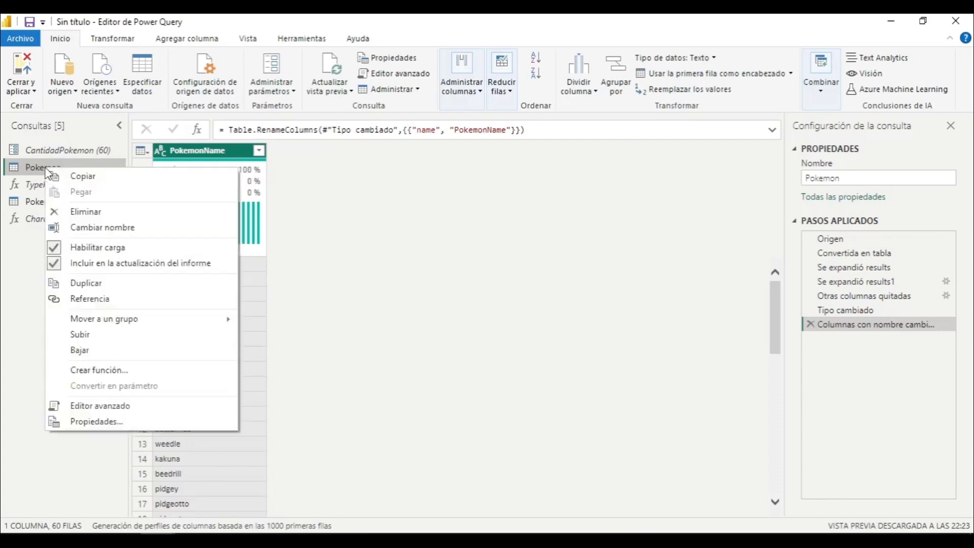
pyautogui.click(134, 283)
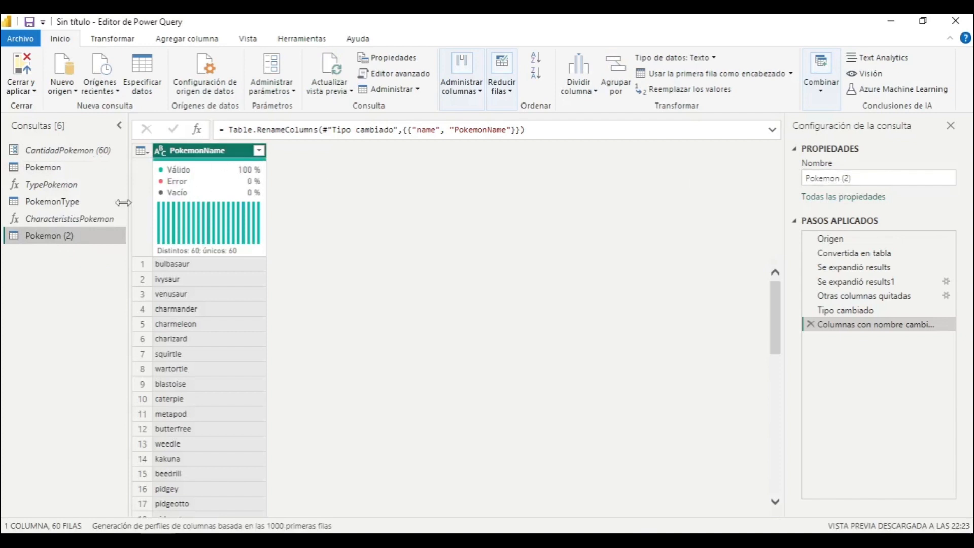
pyautogui.click(876, 181)
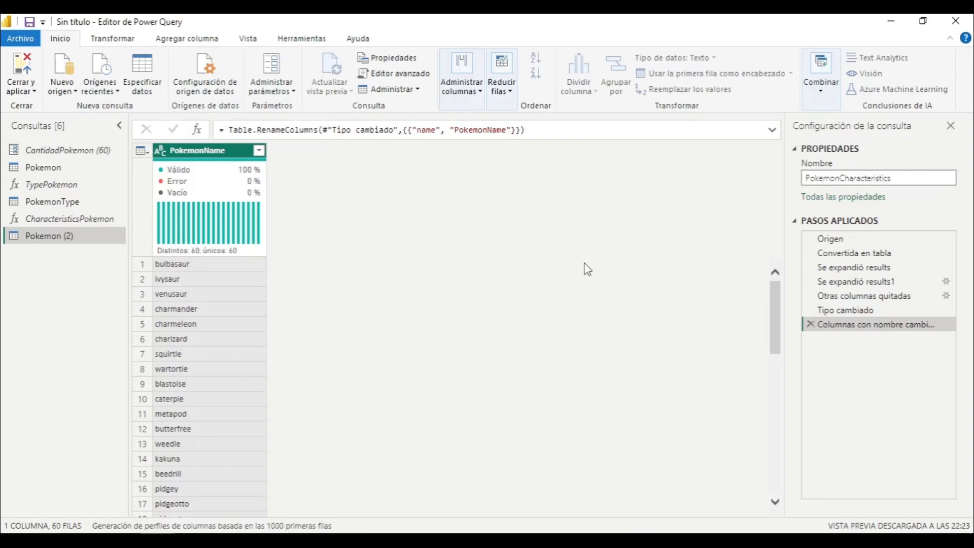
pyautogui.press('Return')
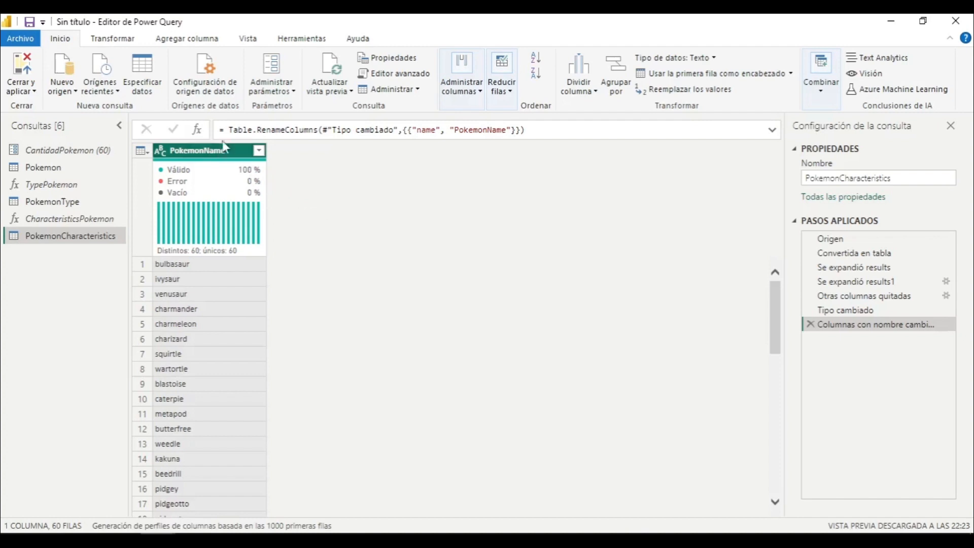
# Step: Add a CharacteristicsPokemon column to PokemonCharacteristics by invoking the CharacteristicsPokemon custom function with the PokemonName column as its Pokemon parameter
pyautogui.click(114, 39)
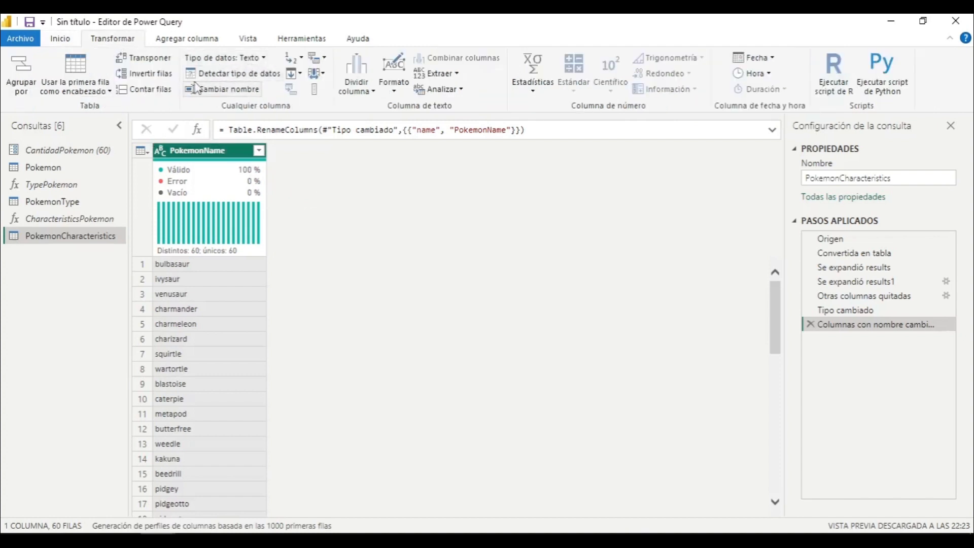
pyautogui.click(194, 39)
pyautogui.click(162, 76)
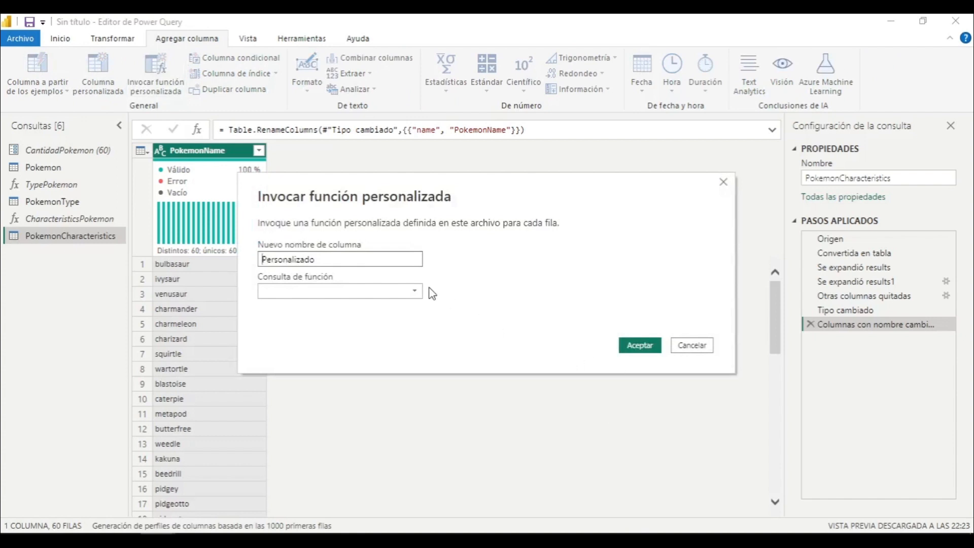
pyautogui.click(401, 291)
pyautogui.click(344, 321)
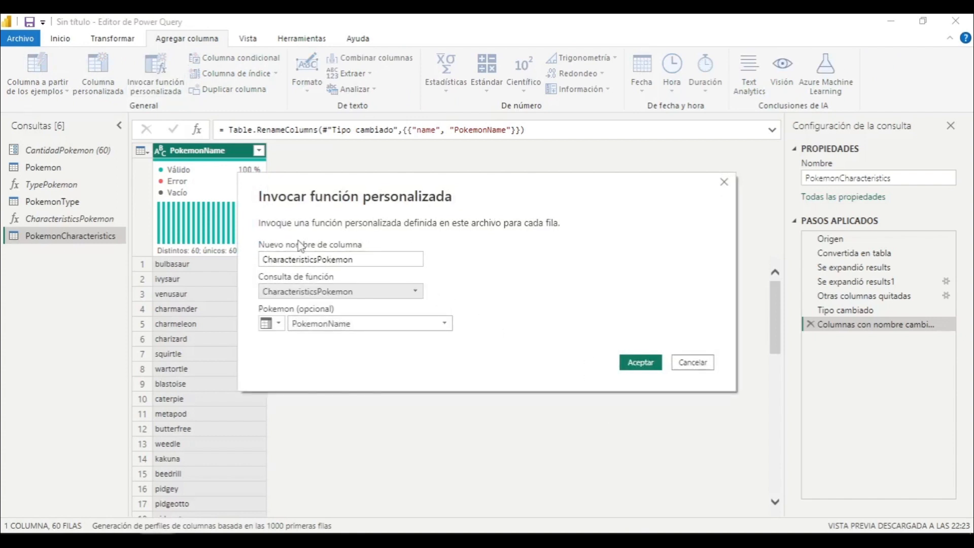
pyautogui.click(279, 325)
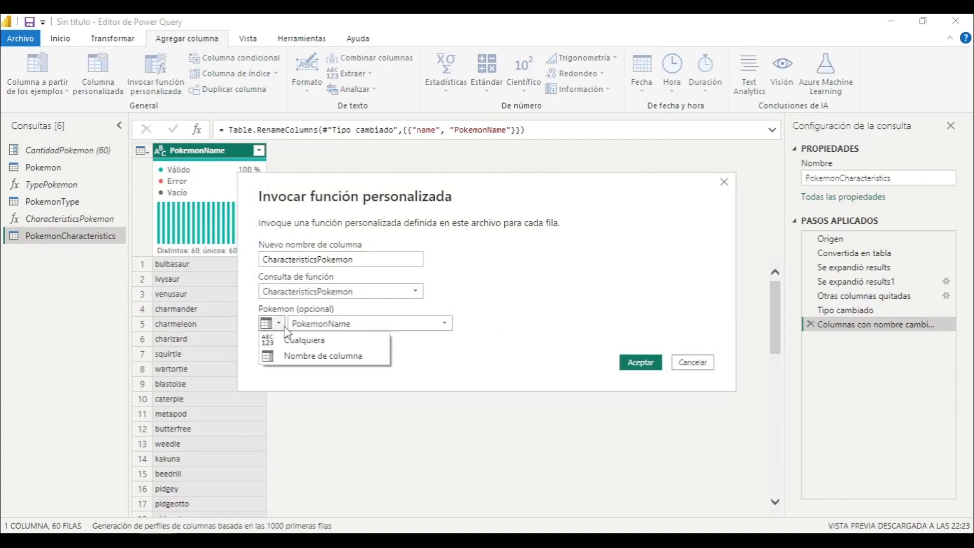
pyautogui.click(531, 339)
pyautogui.click(631, 362)
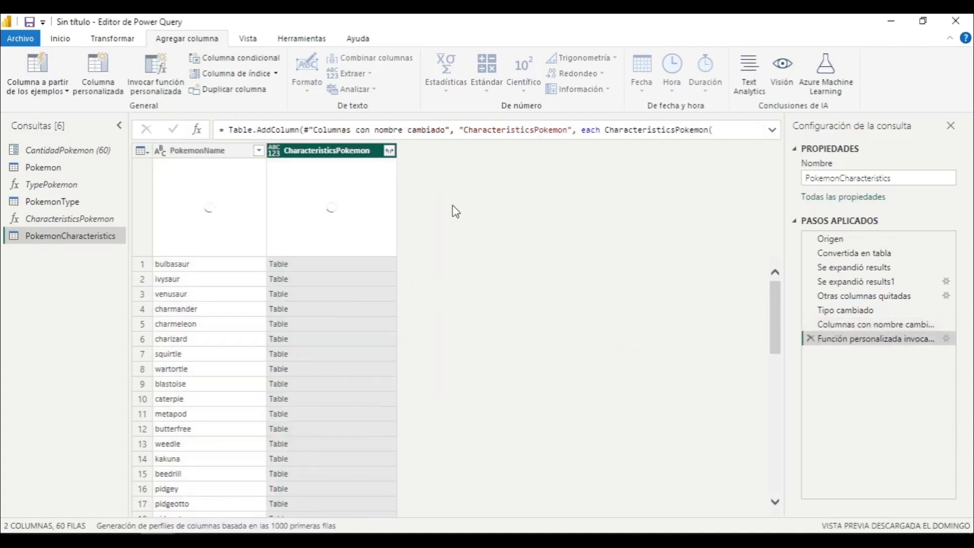
# Step: Expand the CharacteristicsPokemon column to weight, base_experience and height only, without the original column name as prefix
pyautogui.click(389, 151)
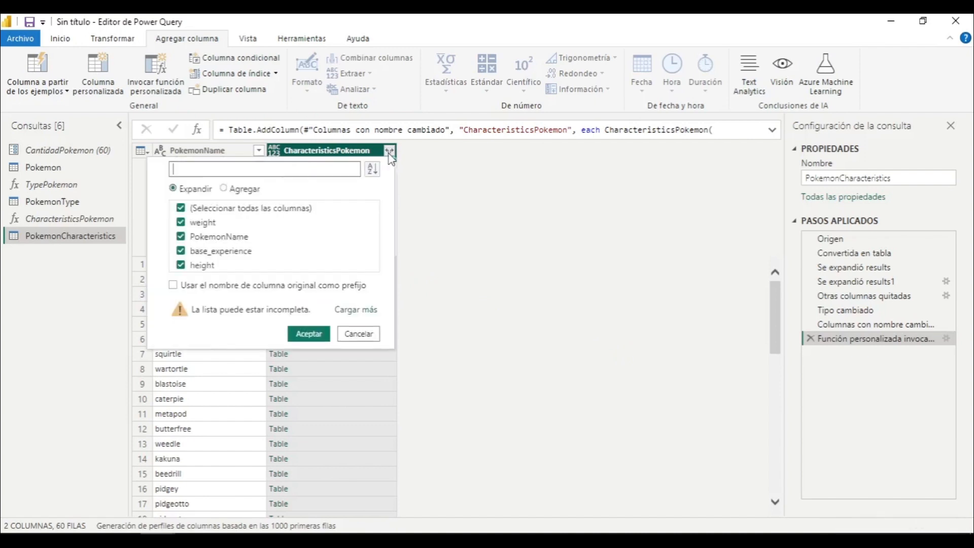
pyautogui.click(213, 209)
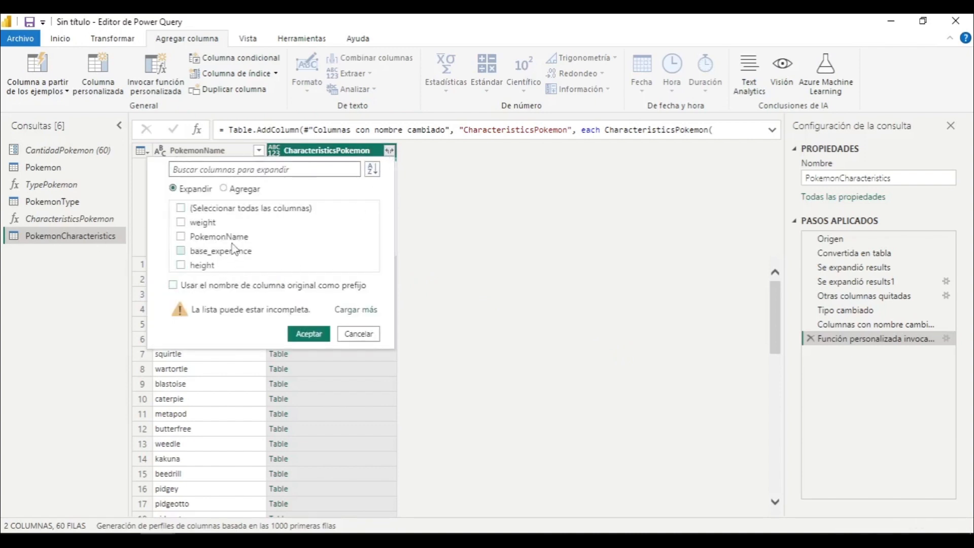
pyautogui.click(212, 233)
pyautogui.click(217, 252)
pyautogui.click(198, 266)
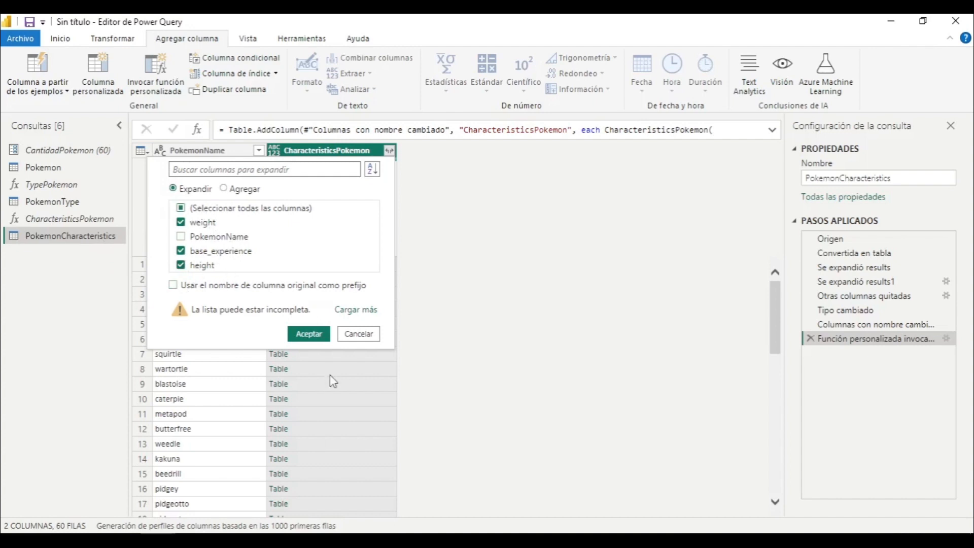
pyautogui.click(309, 334)
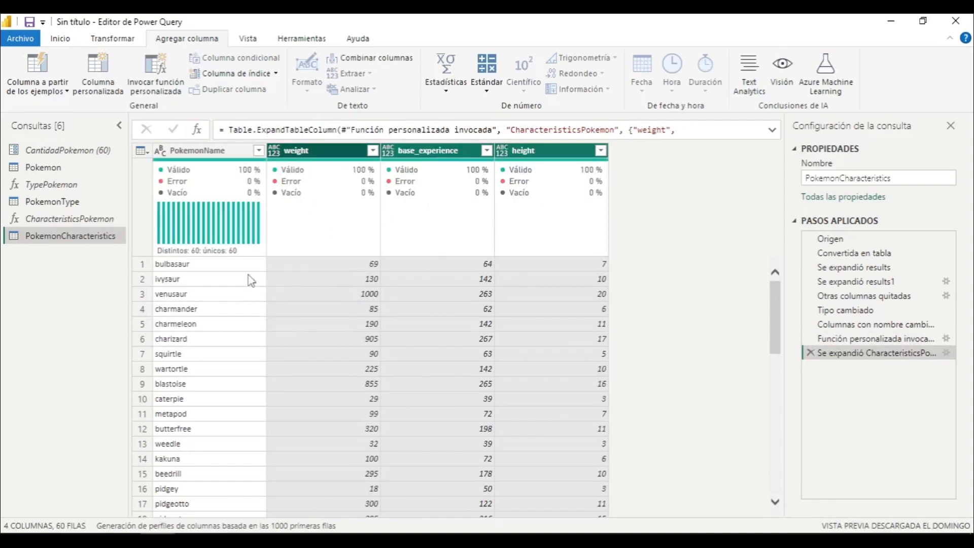
# Step: Select all columns of PokemonCharacteristics and detect their data types
pyautogui.click(327, 152)
pyautogui.keyDown('ctrl'); pyautogui.click(417, 152); pyautogui.keyUp('ctrl')
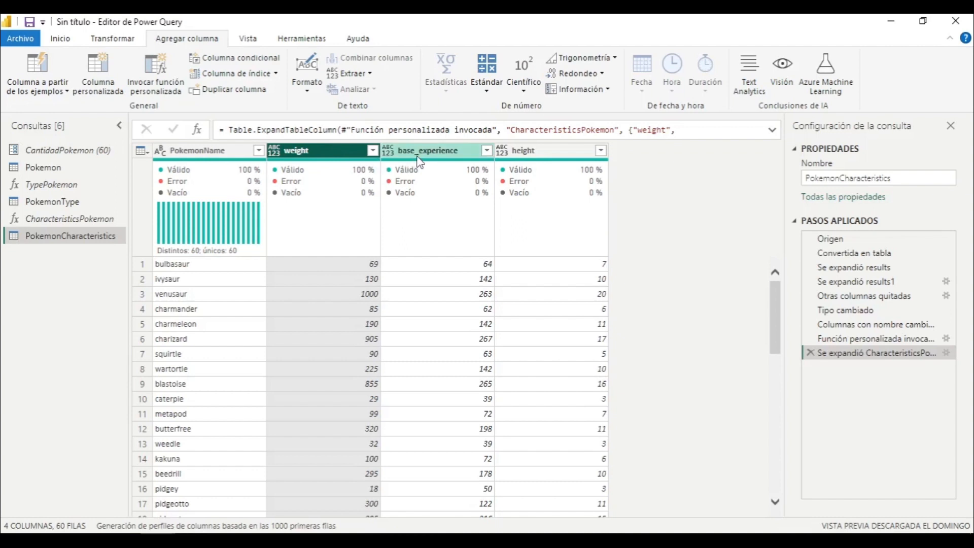
pyautogui.hotkey('ctrl', 'a')
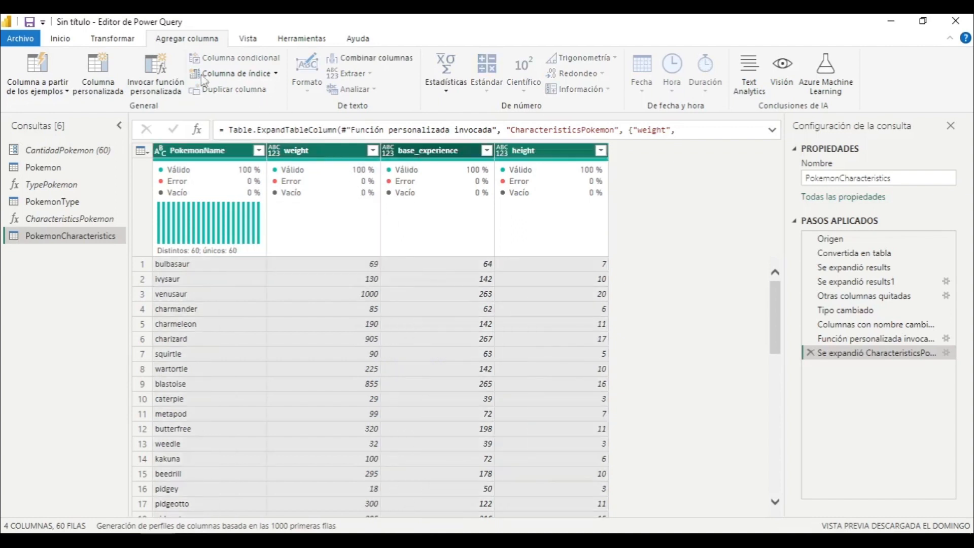
pyautogui.click(115, 39)
pyautogui.click(239, 74)
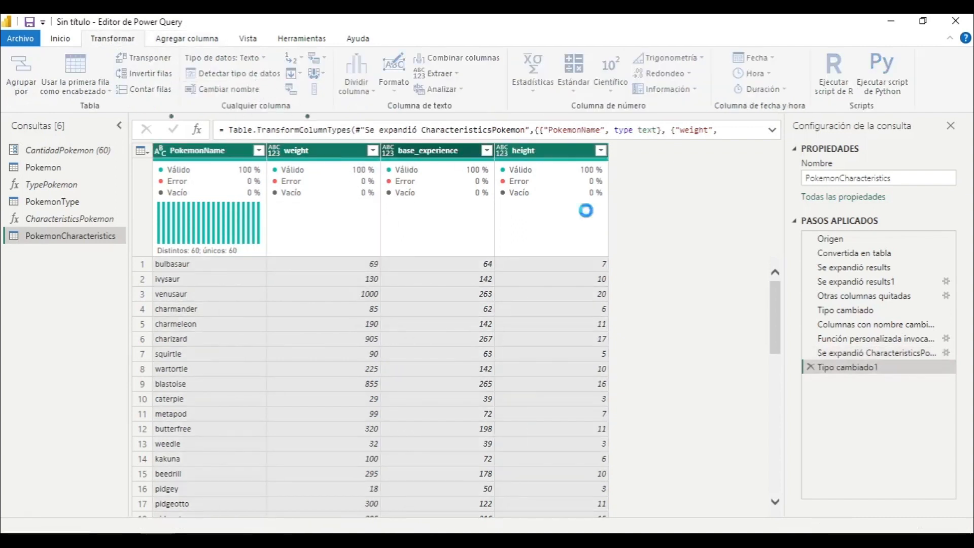
# Step: Delete the Tipo cambiado1 and Tipo cambiado steps from PokemonCharacteristics and detect the data types of all columns again
pyautogui.click(810, 367)
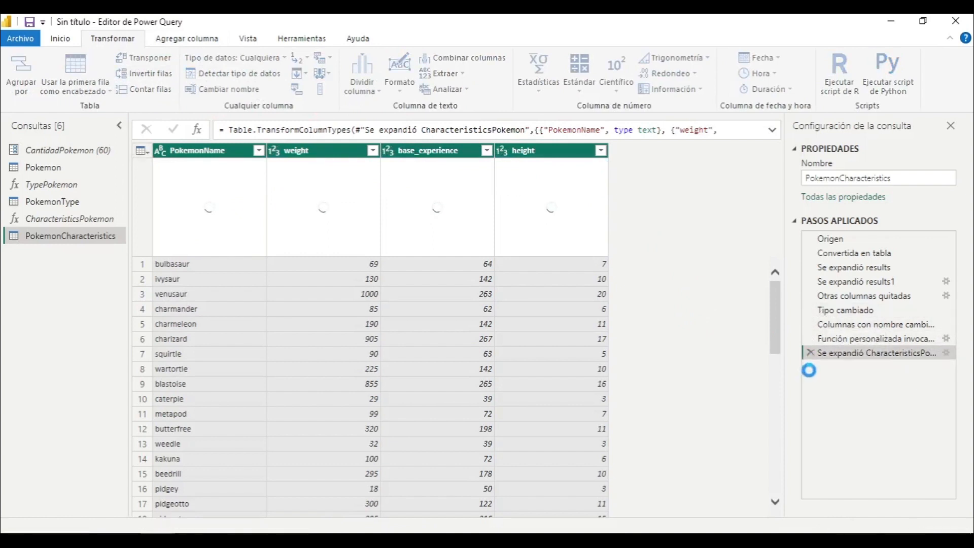
pyautogui.click(809, 310)
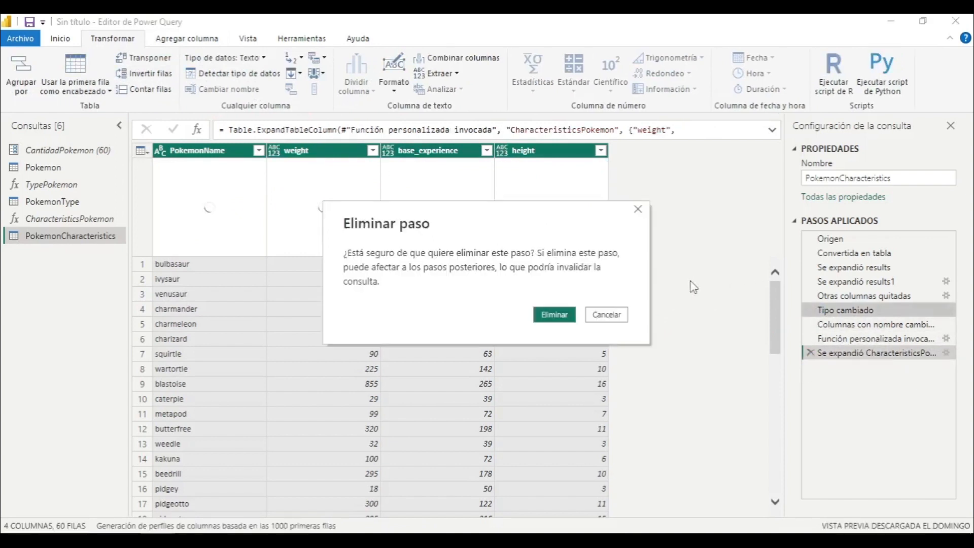
pyautogui.click(553, 313)
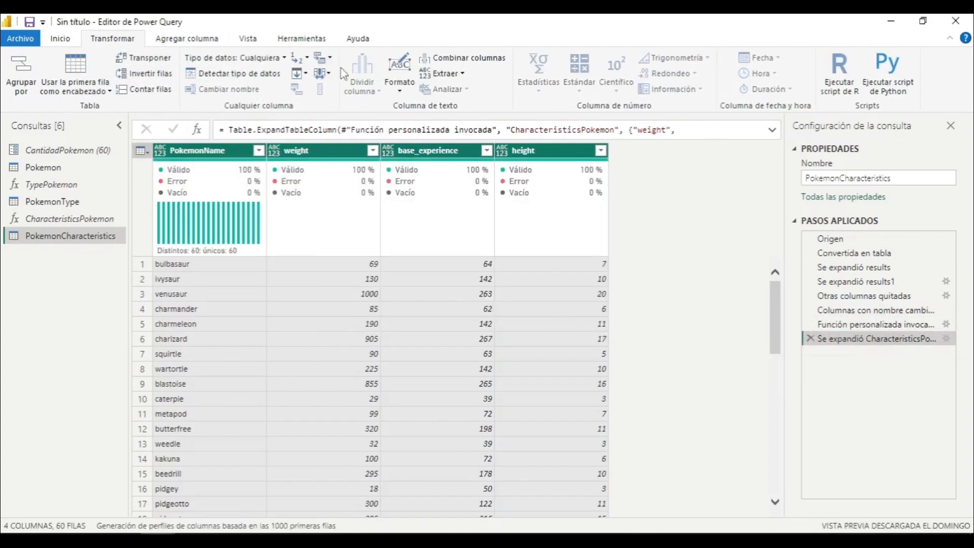
pyautogui.click(236, 74)
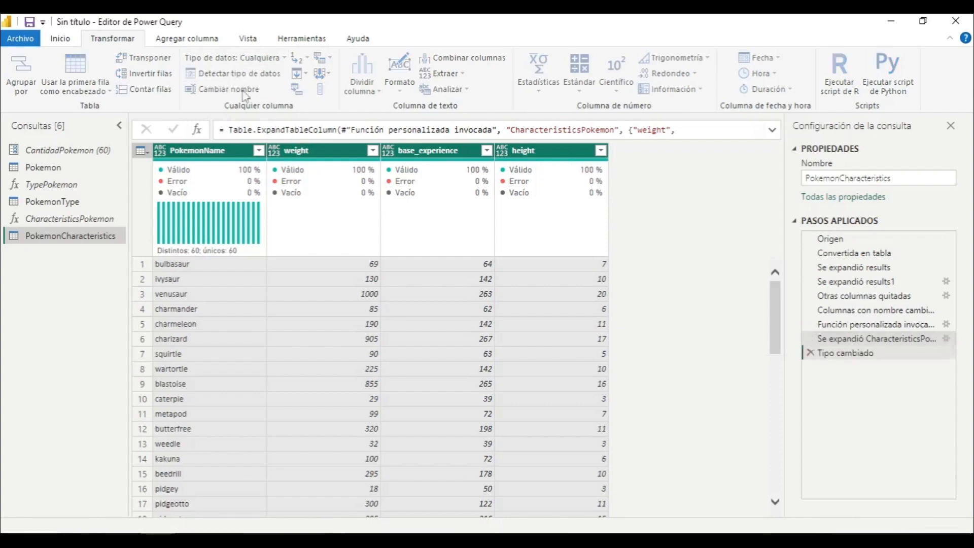
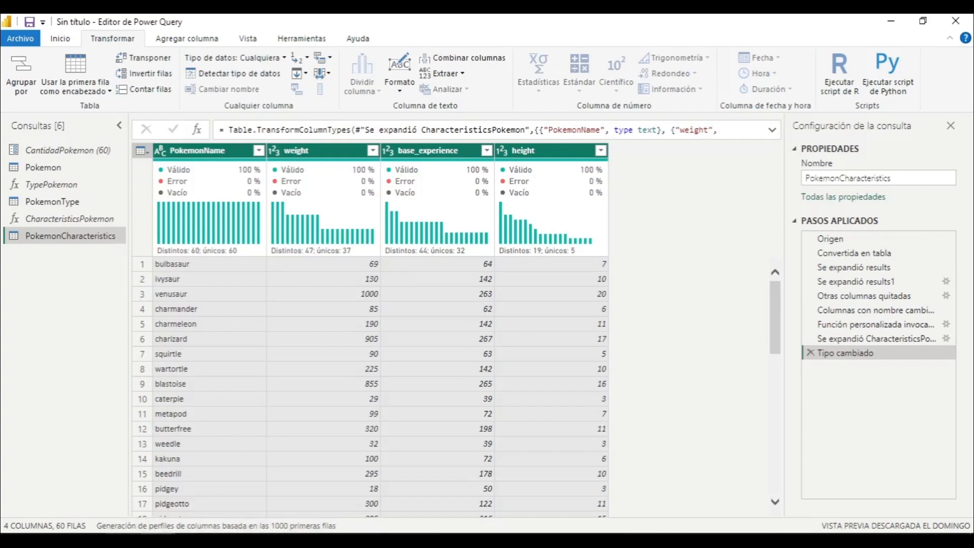
# Step: Switch to the PokéAPI documentation in the browser and examine the sprites URLs of the Pokemon endpoint, such as back_default and front_default
pyautogui.click(123, 541)
pyautogui.scroll(-2, 535, 354)
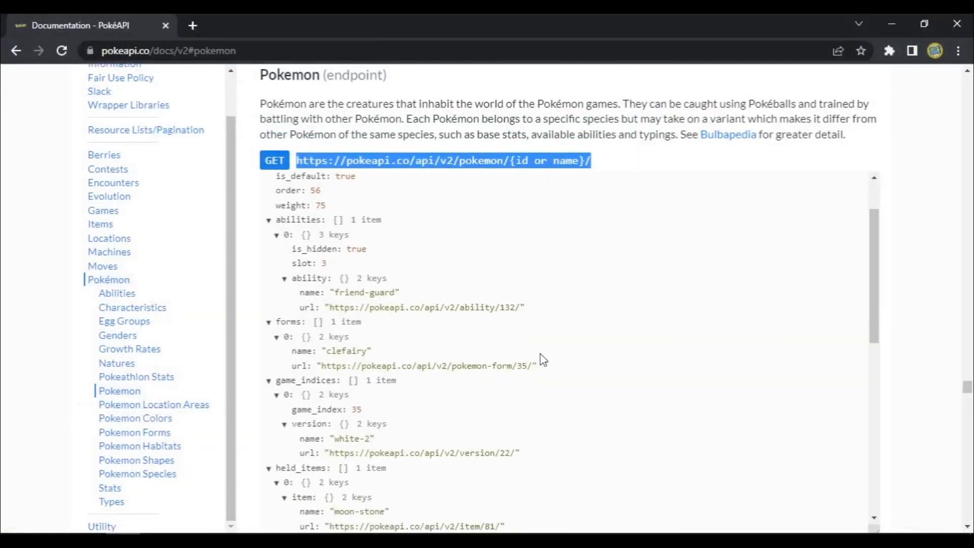
pyautogui.scroll(-5, 544, 352)
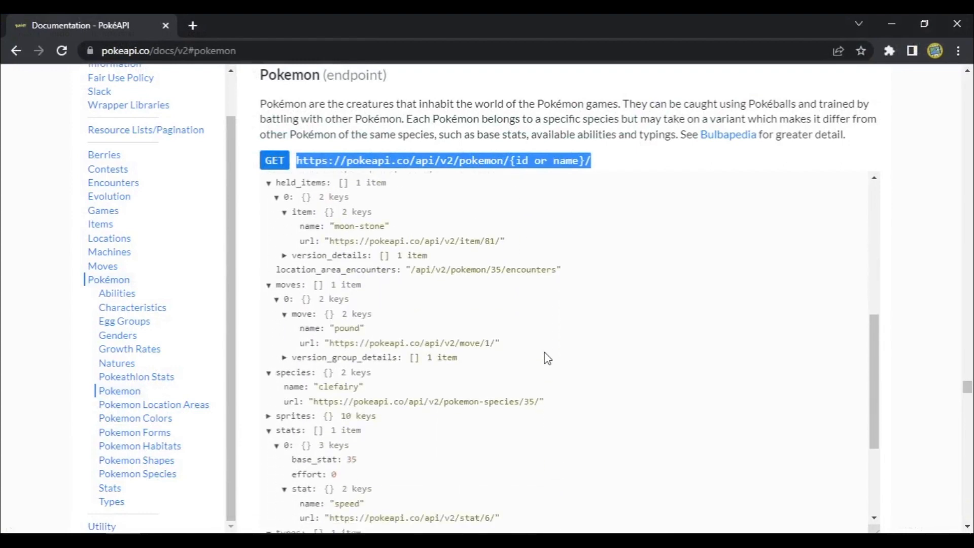
pyautogui.scroll(-3, 544, 352)
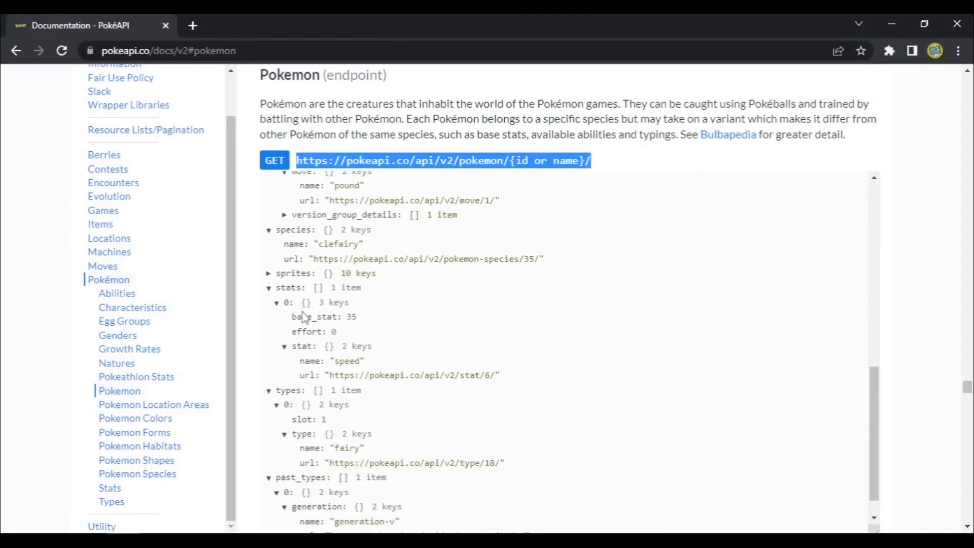
pyautogui.click(269, 274)
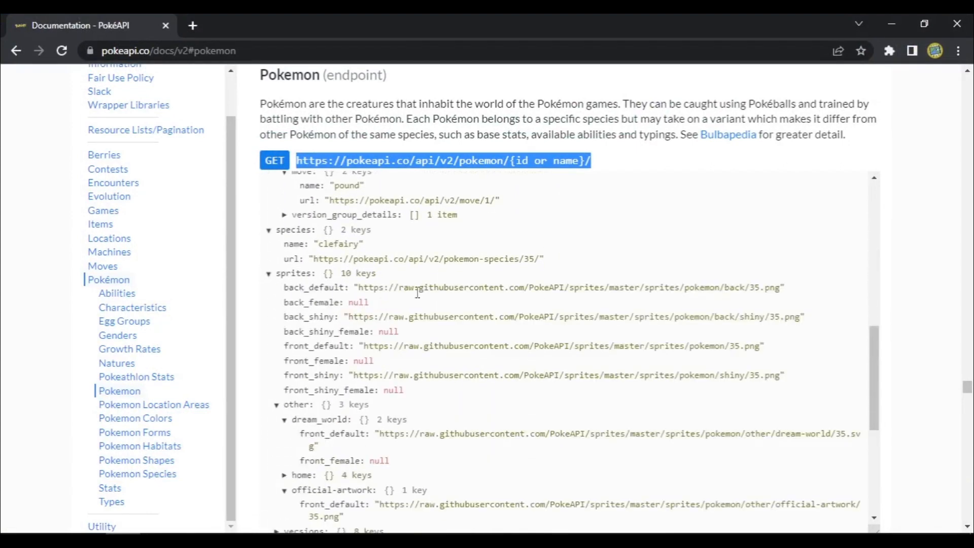
pyautogui.moveTo(360, 287)
pyautogui.mouseDown()
pyautogui.moveTo(771, 288)
pyautogui.moveTo(358, 285)
pyautogui.mouseUp()
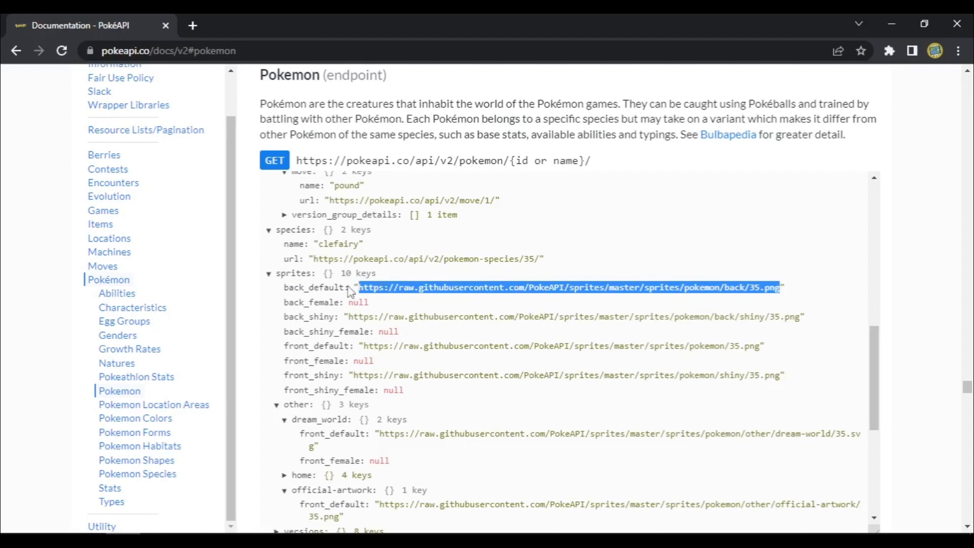
pyautogui.moveTo(294, 347); pyautogui.dragTo(354, 347)
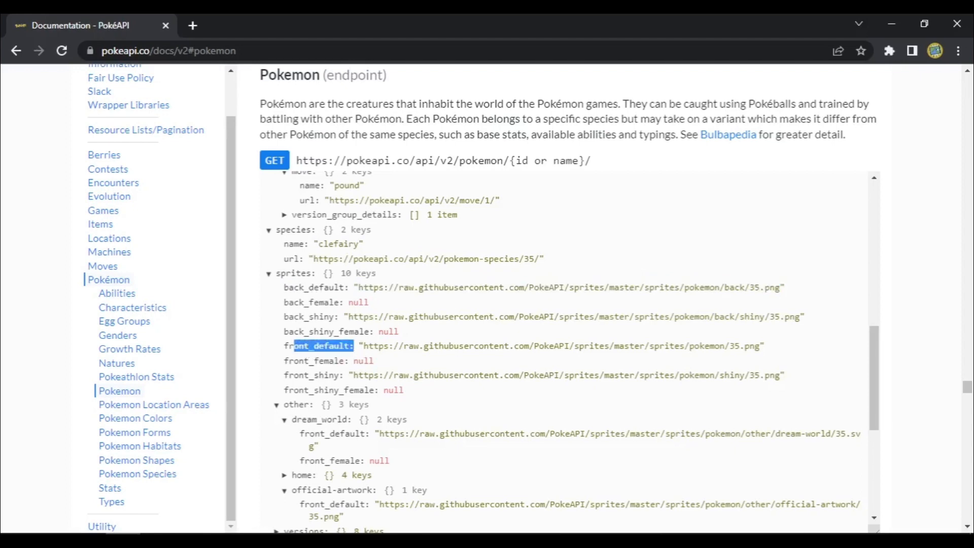
pyautogui.click(892, 24)
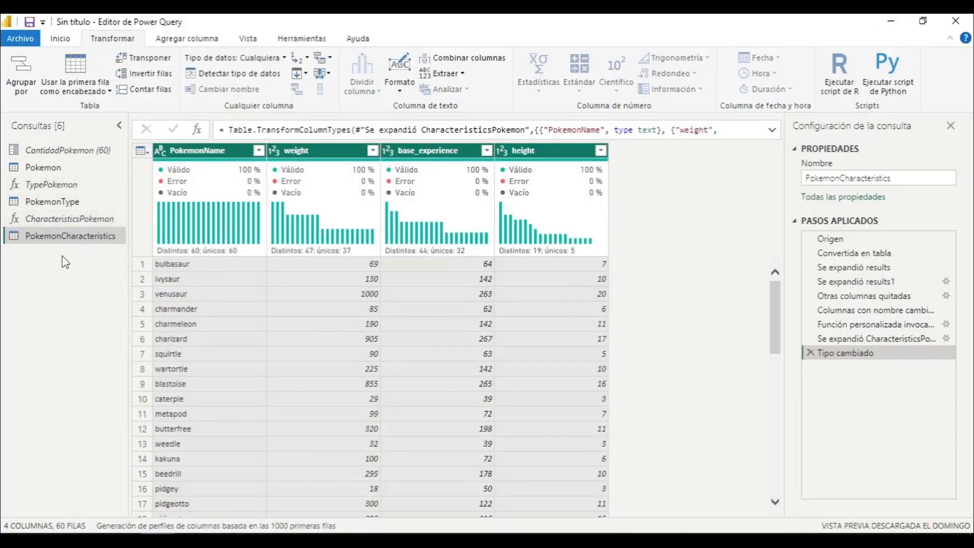
# Step: Duplicate the CharacteristicsPokemon function and rename the copy SpritesPokemon
pyautogui.click(72, 225)
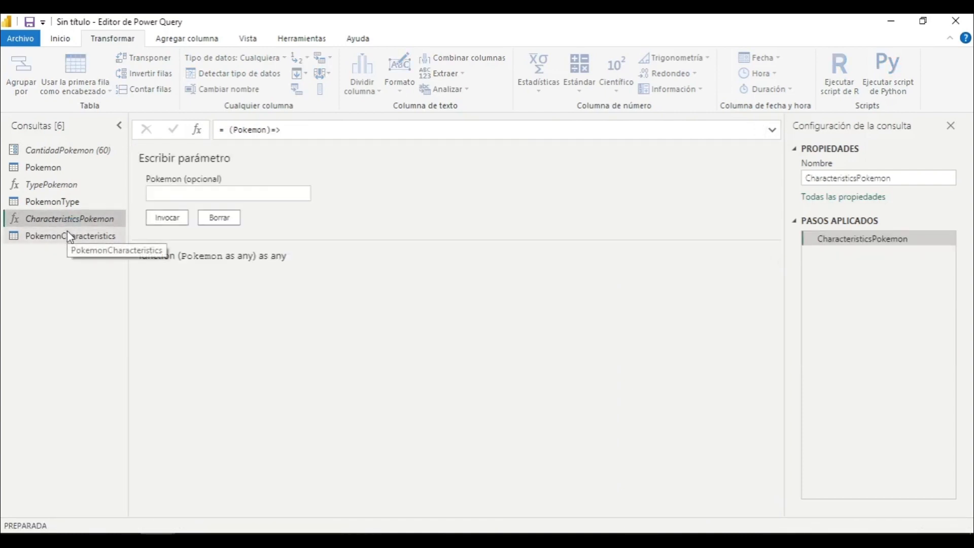
pyautogui.rightClick(74, 224)
pyautogui.click(173, 340)
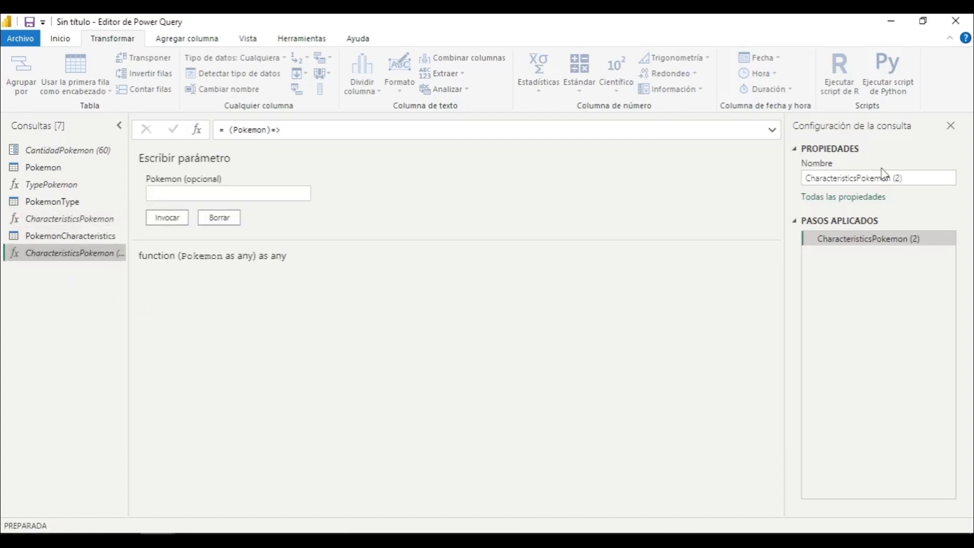
pyautogui.click(857, 177)
pyautogui.hotkey('shift', 'Home')
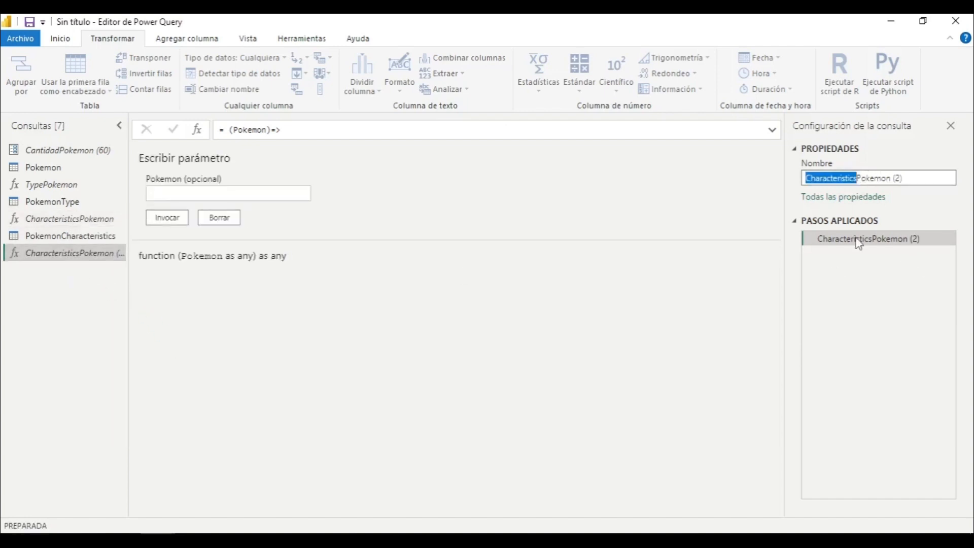
pyautogui.press('BackSpace')
pyautogui.write('Sprite')
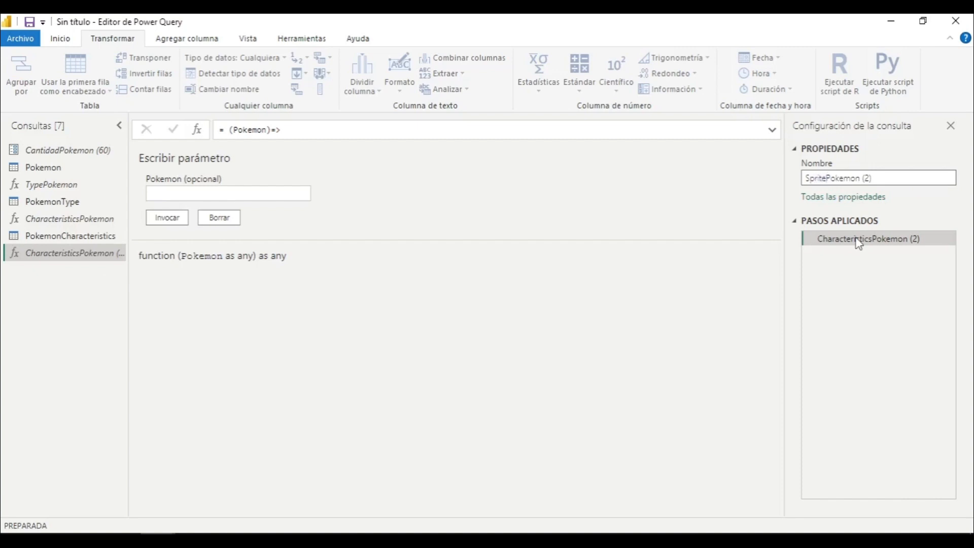
pyautogui.write('s')
pyautogui.press('Return')
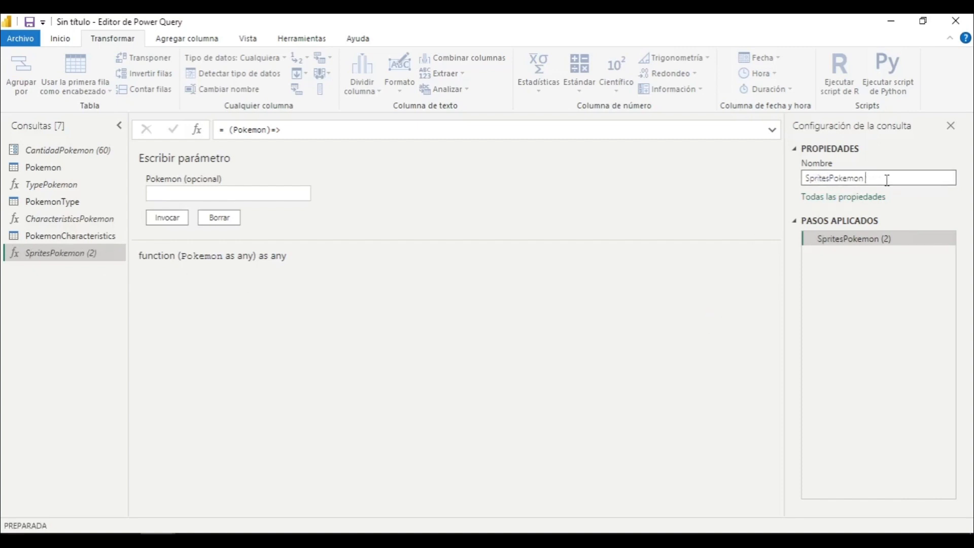
pyautogui.press('Return')
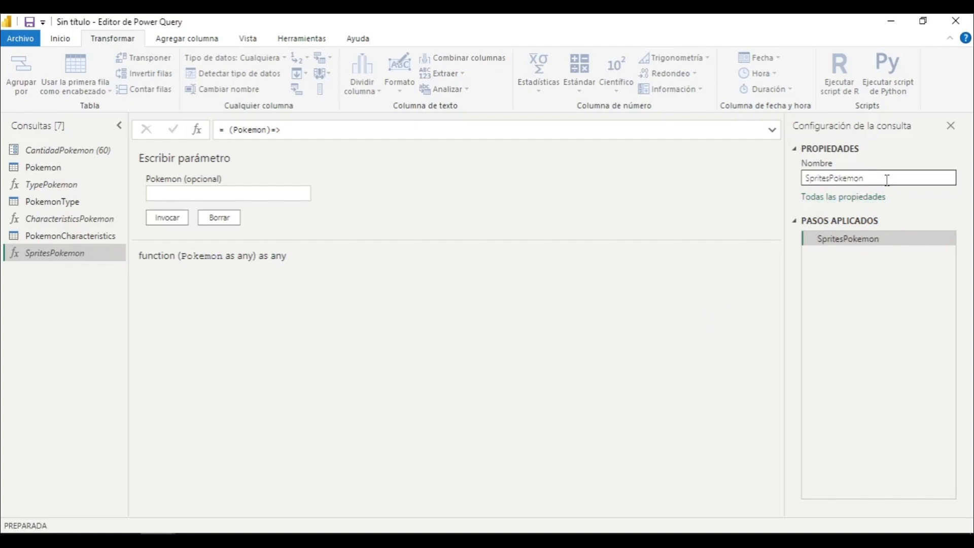
# Step: Open the SpritesPokemon code in the advanced editor and comment out the (Pokemon)=> line
pyautogui.click(60, 40)
pyautogui.click(406, 73)
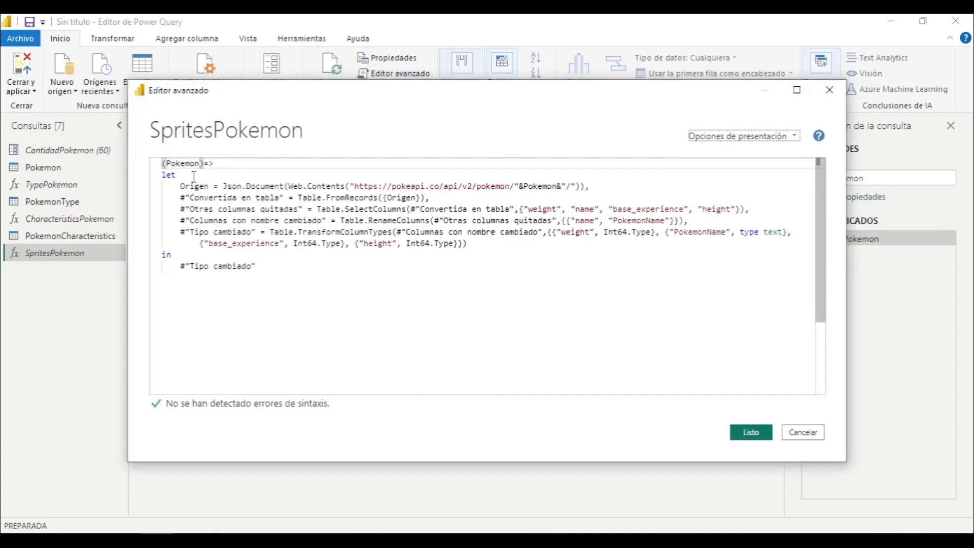
pyautogui.click(173, 164)
pyautogui.press('Home')
pyautogui.write('//')
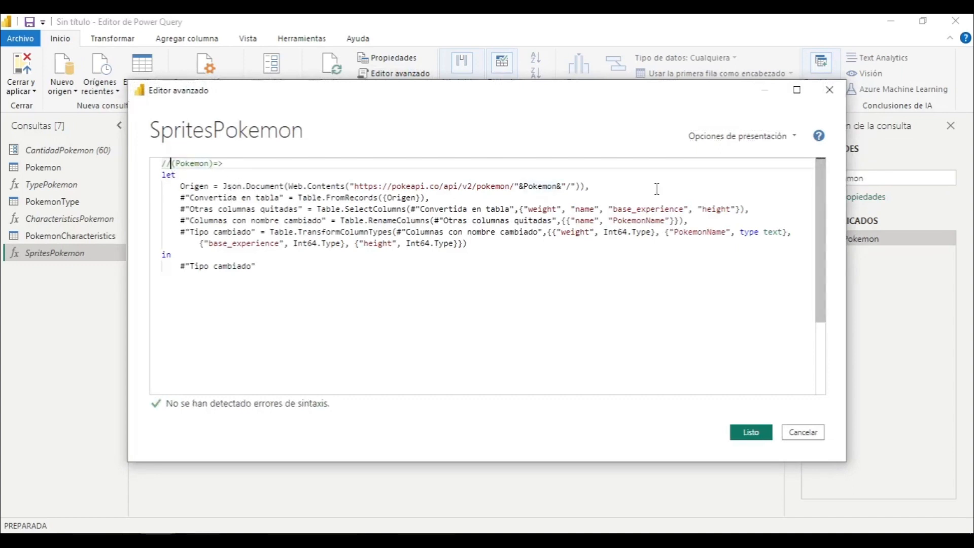
# Step: Duplicate the Origen line of the SpritesPokemon code onto the line below and comment out the original
pyautogui.moveTo(636, 186); pyautogui.dragTo(177, 187)
pyautogui.hotkey('ctrl', 'c')
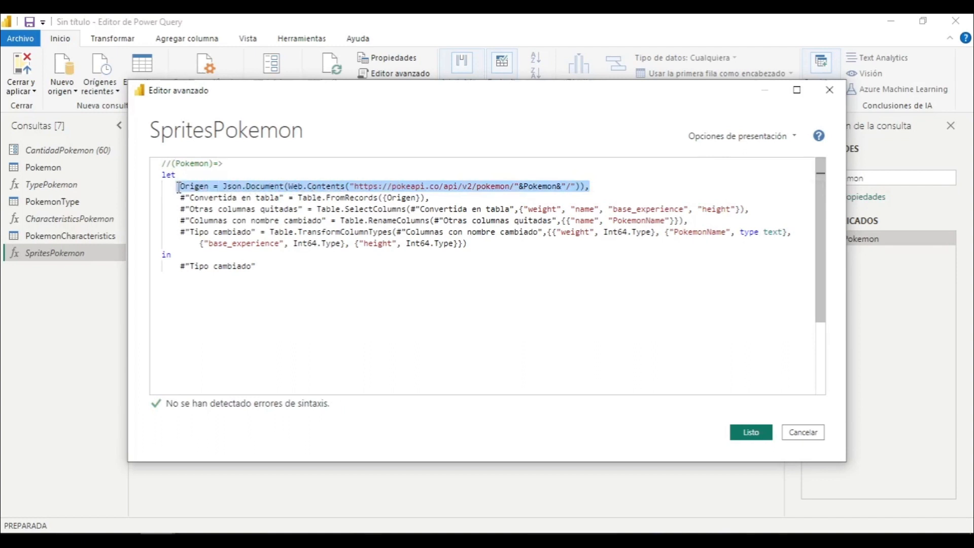
pyautogui.click(598, 188)
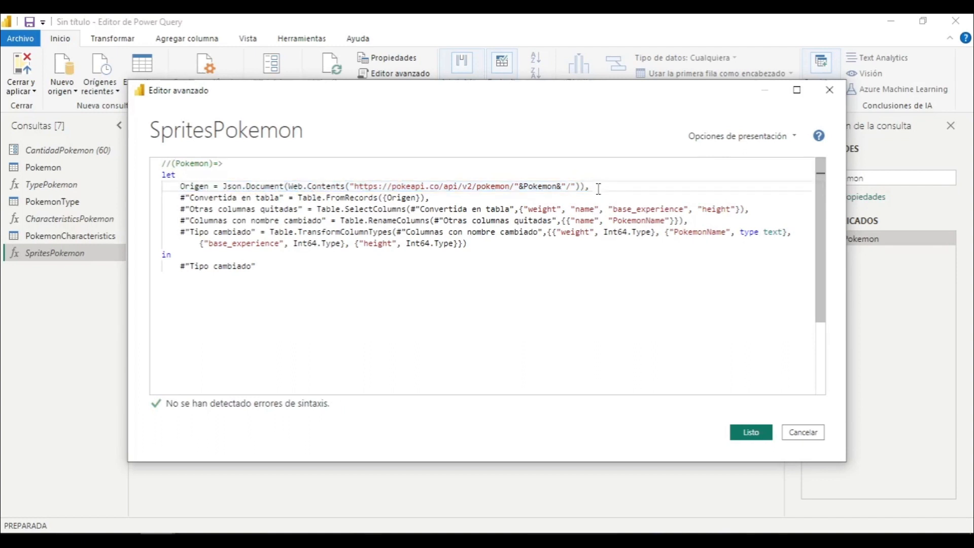
pyautogui.press('Return')
pyautogui.hotkey('ctrl', 'v')
pyautogui.click(180, 186)
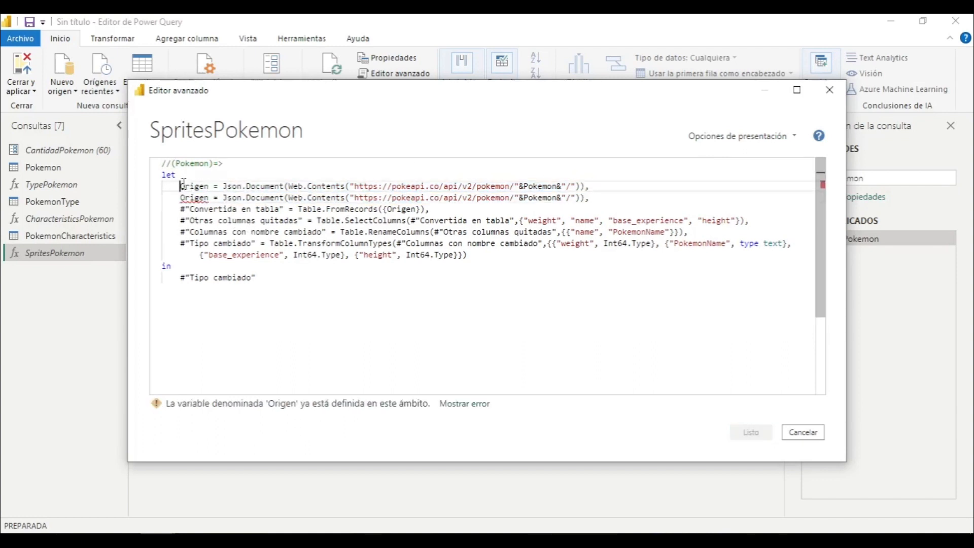
pyautogui.write('//')
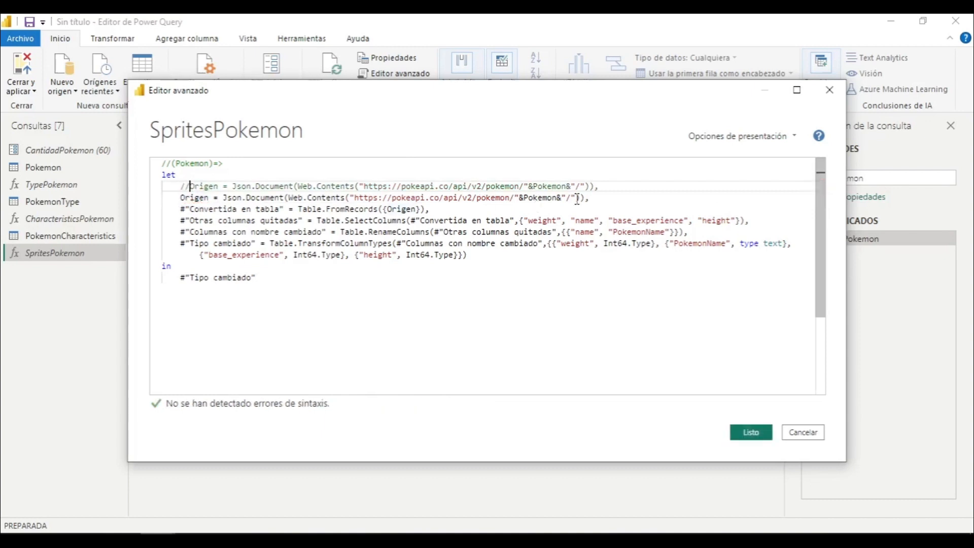
# Step: Replace the Pokemon parameter in the active Origen URL with 25 and apply the SpritesPokemon code
pyautogui.click(568, 198)
pyautogui.hotkey('ctrl', 'shift', 'Left')
pyautogui.hotkey('ctrl', 'shift', 'Left')
pyautogui.hotkey('ctrl', 'shift', 'Left')
pyautogui.hotkey('shift', 'Right')
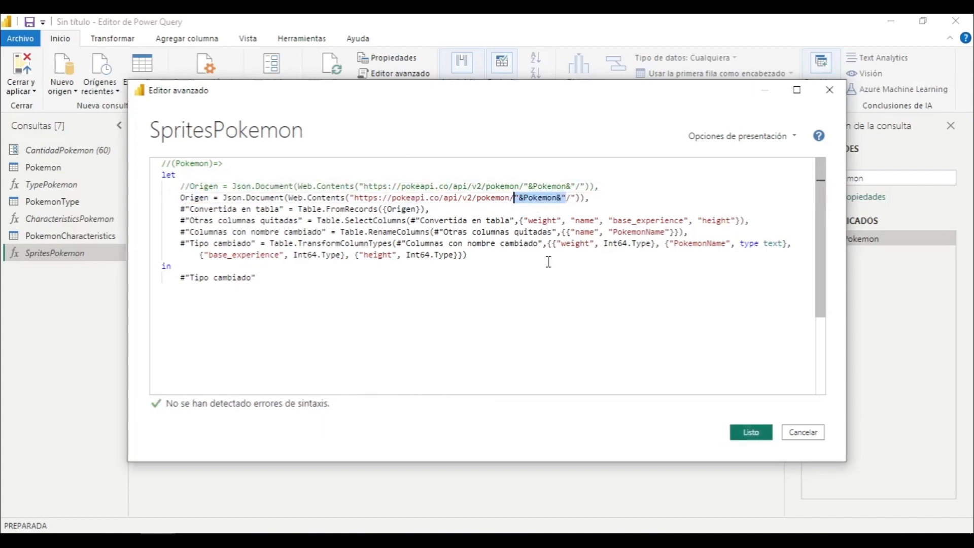
pyautogui.write('25')
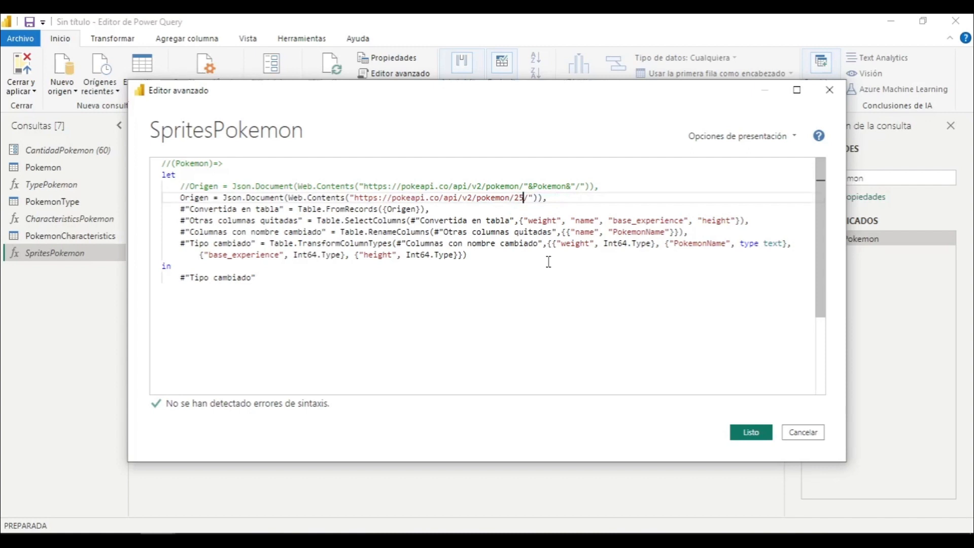
pyautogui.click(750, 432)
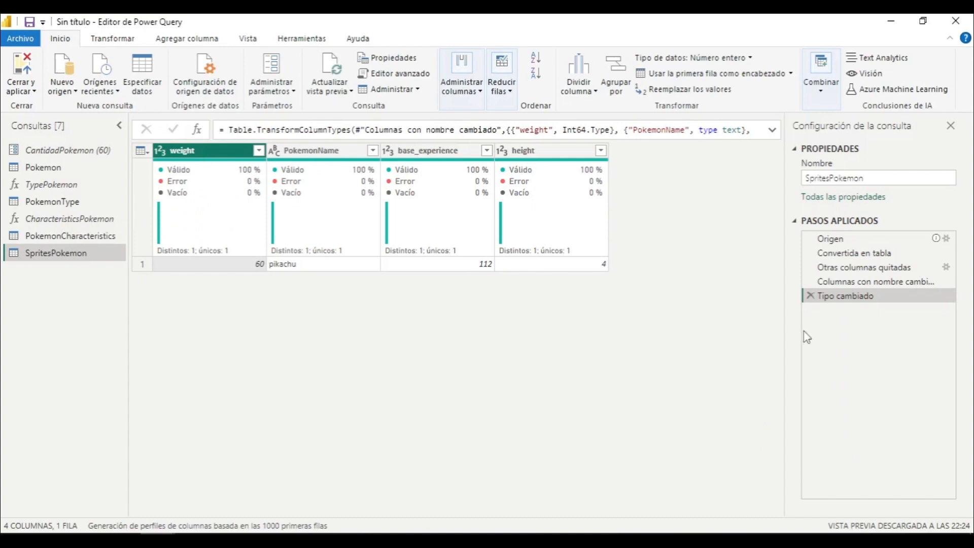
# Step: Delete the applied steps of SpritesPokemon that follow Convertida en tabla and check the Origen record
pyautogui.click(811, 297)
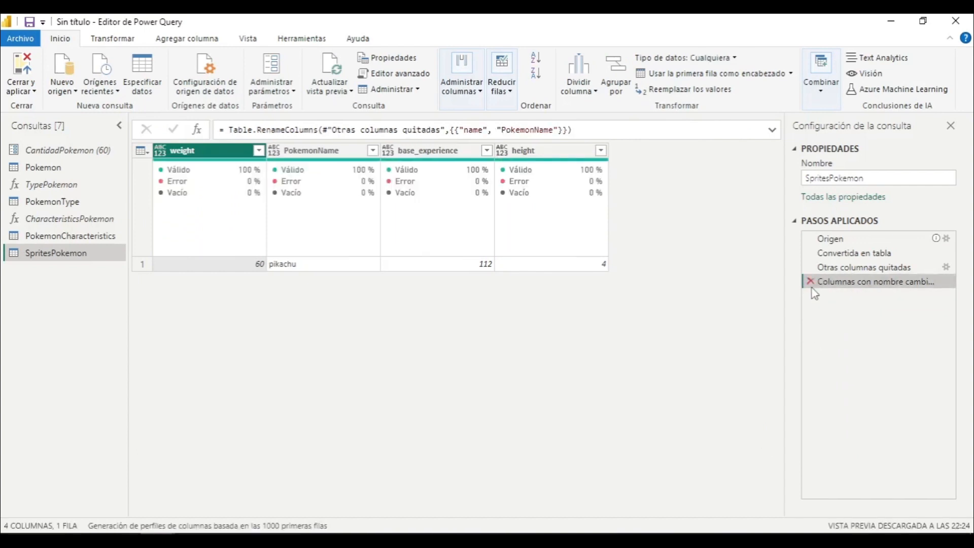
pyautogui.click(810, 282)
pyautogui.click(811, 268)
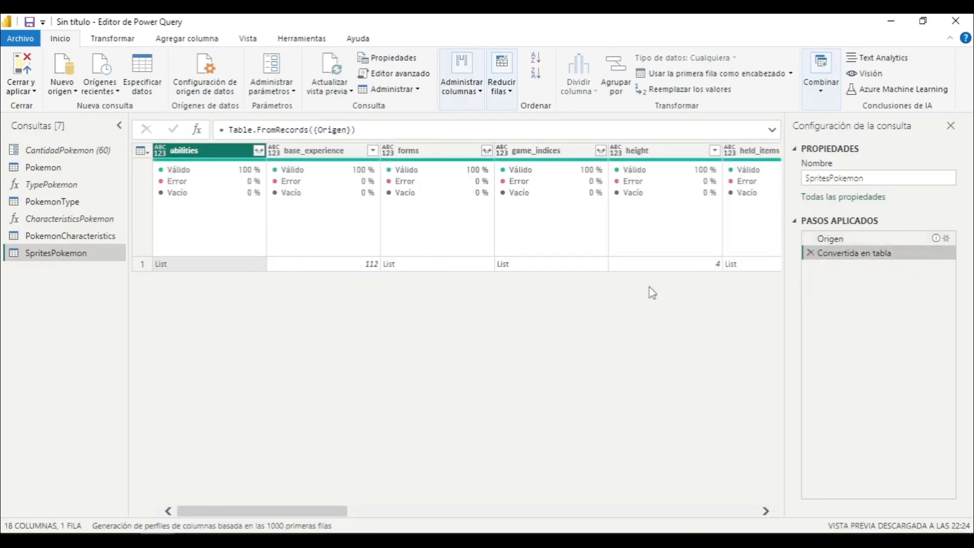
pyautogui.click(866, 242)
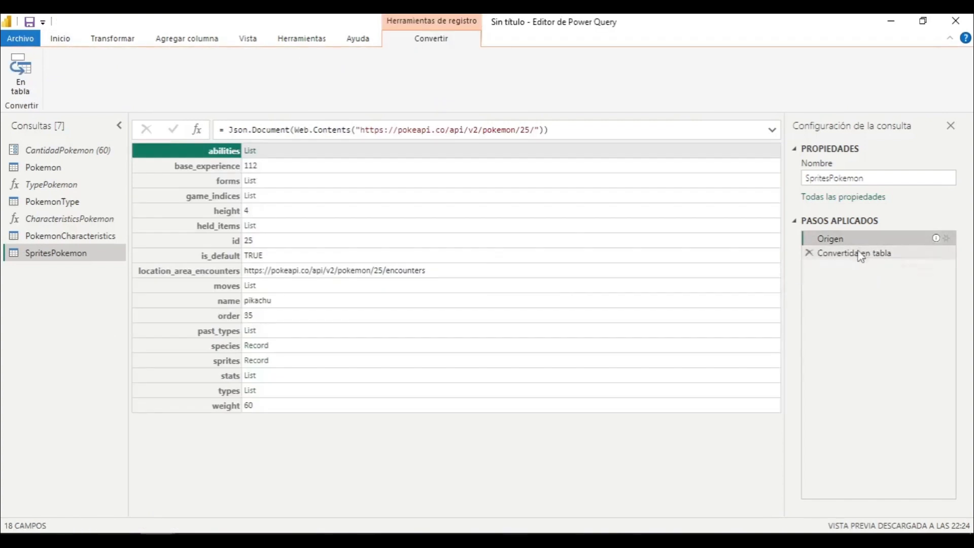
pyautogui.click(858, 254)
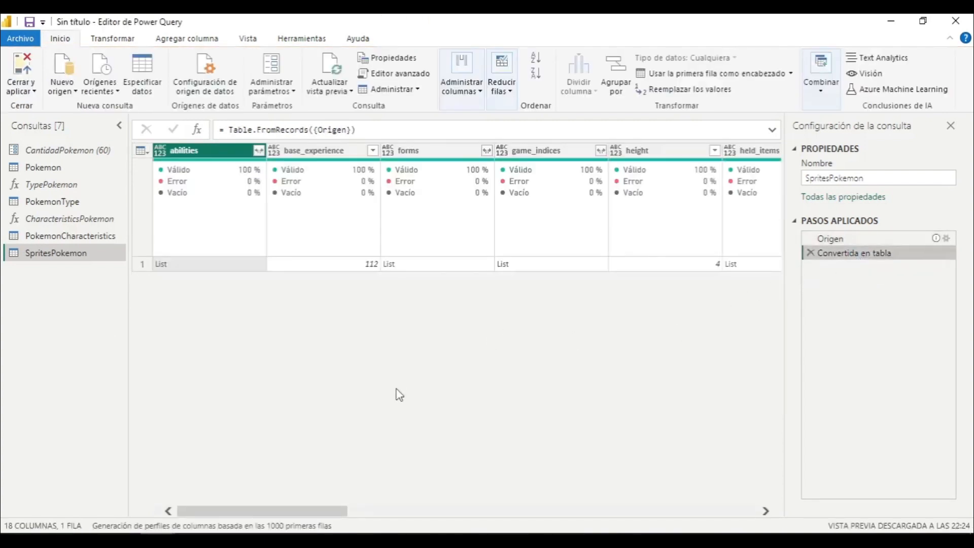
# Step: Expand the sprites column to back_default and front_default only, without the original column name as prefix
pyautogui.moveTo(310, 516); pyautogui.dragTo(662, 494)
pyautogui.click(639, 151)
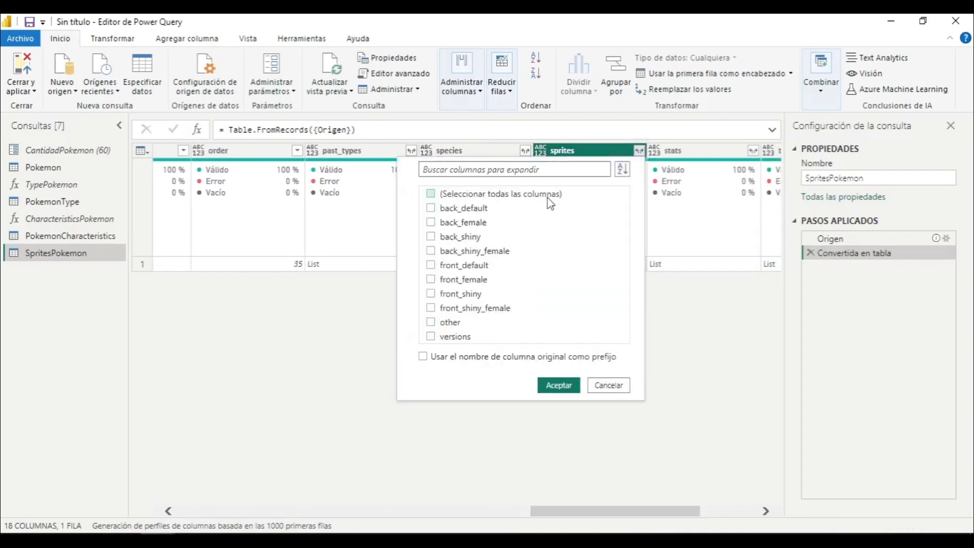
pyautogui.click(546, 195)
pyautogui.click(468, 209)
pyautogui.click(482, 266)
pyautogui.click(566, 386)
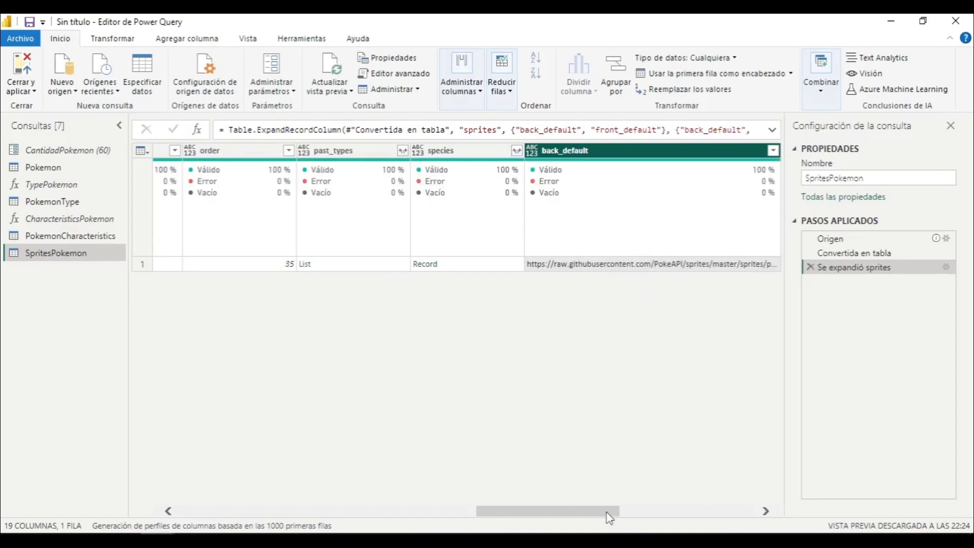
# Step: Keep only the back_default, front_default and name columns of SpritesPokemon and remove all other columns
pyautogui.moveTo(609, 517); pyautogui.dragTo(686, 515)
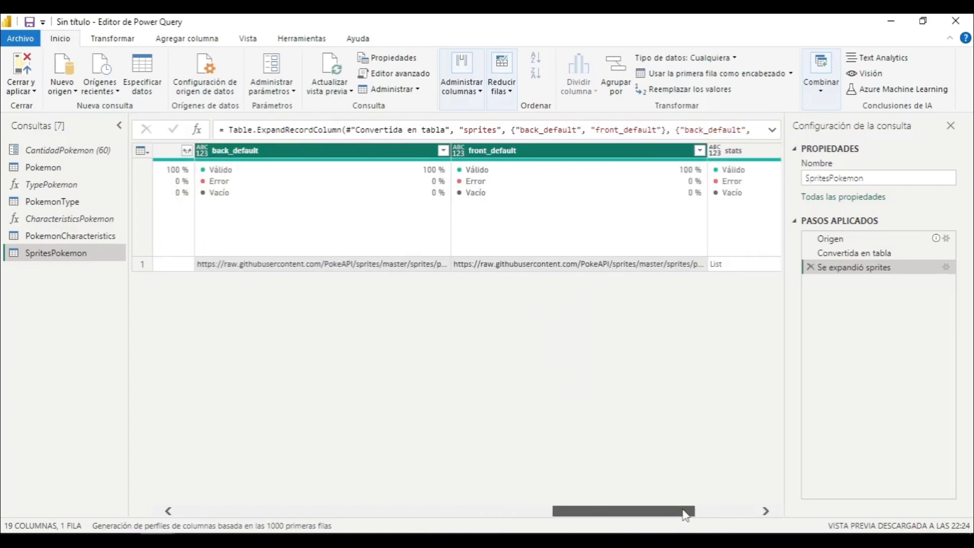
pyautogui.moveTo(685, 515); pyautogui.dragTo(525, 515)
pyautogui.click(494, 151)
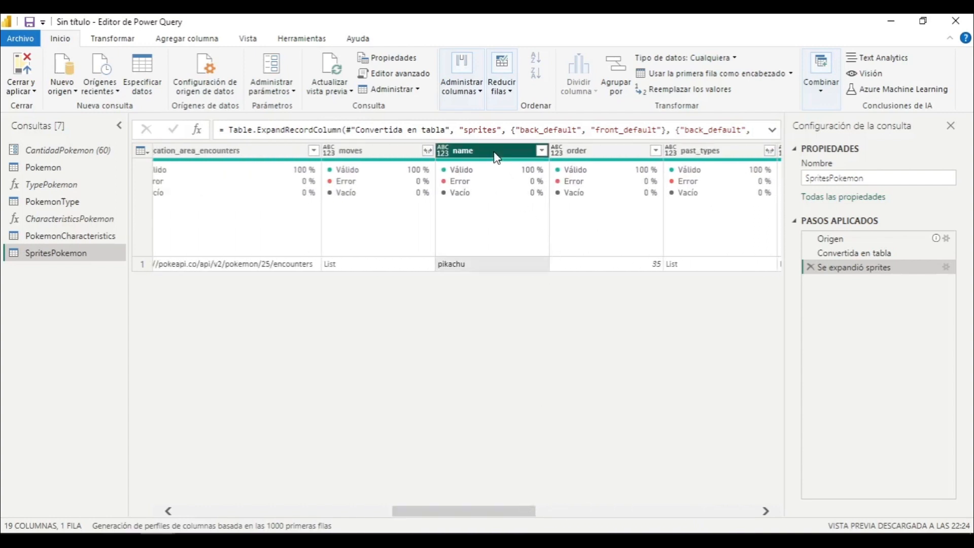
pyautogui.rightClick(494, 151)
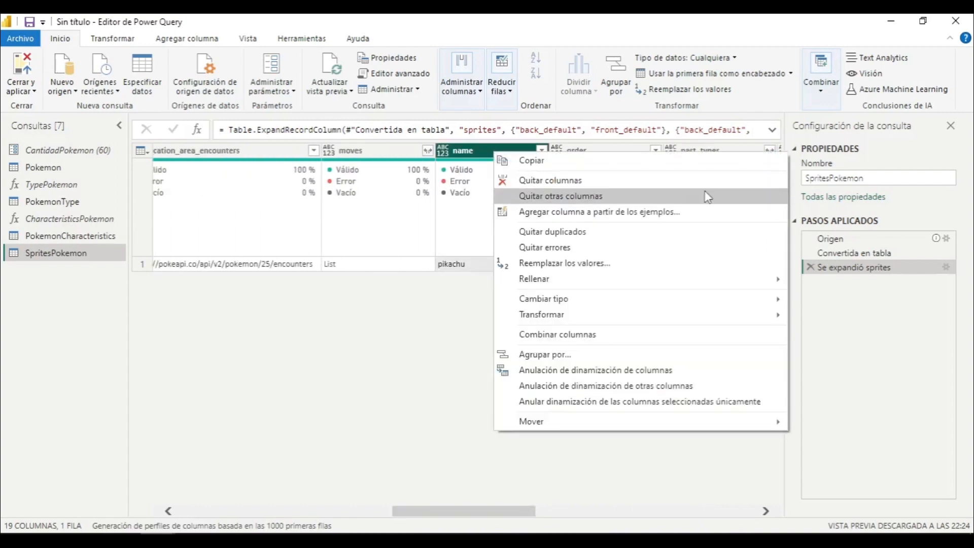
pyautogui.click(623, 197)
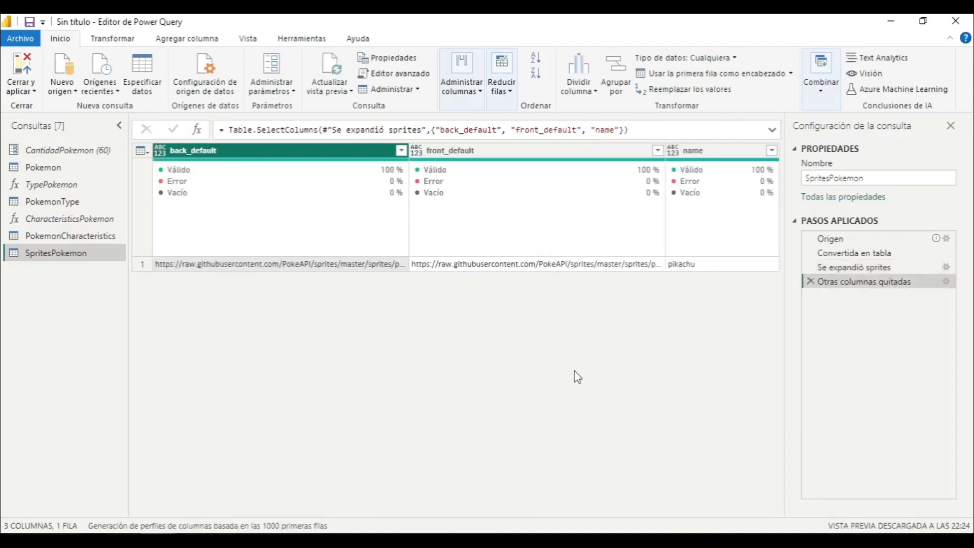
# Step: Rename the name column to PokemonName and discard a trial move of that column to the front
pyautogui.doubleClick(711, 146)
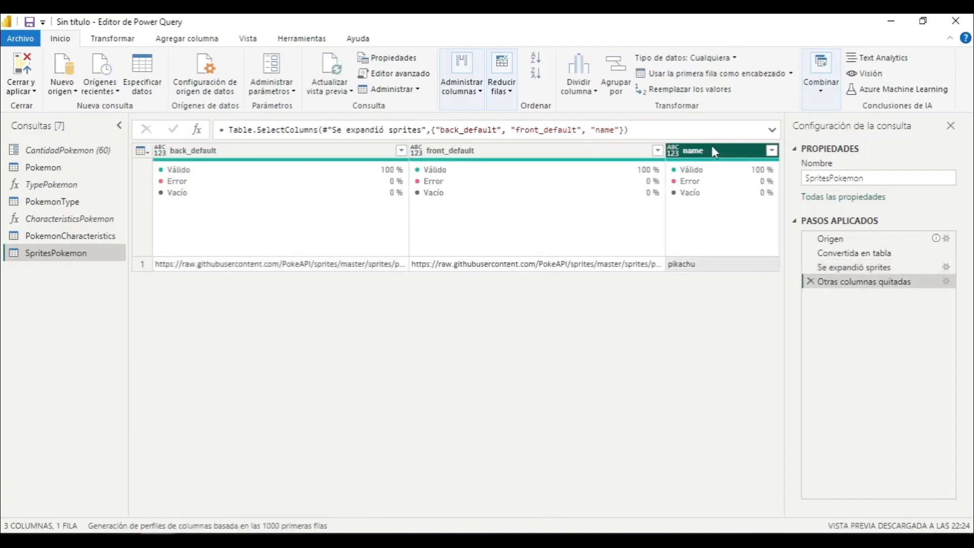
pyautogui.press('Left')
pyautogui.write('Pokemon')
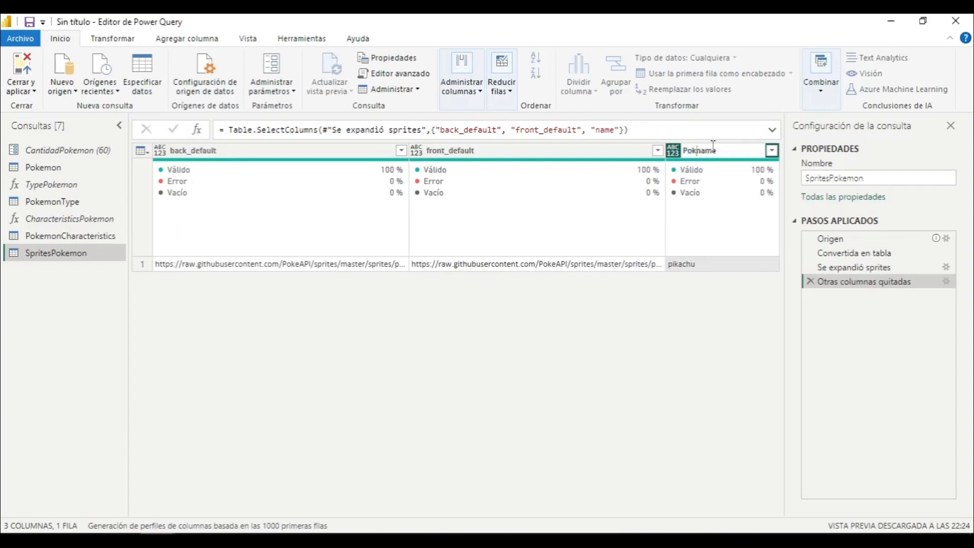
pyautogui.press('Return')
pyautogui.moveTo(730, 158); pyautogui.dragTo(211, 167)
pyautogui.click(810, 310)
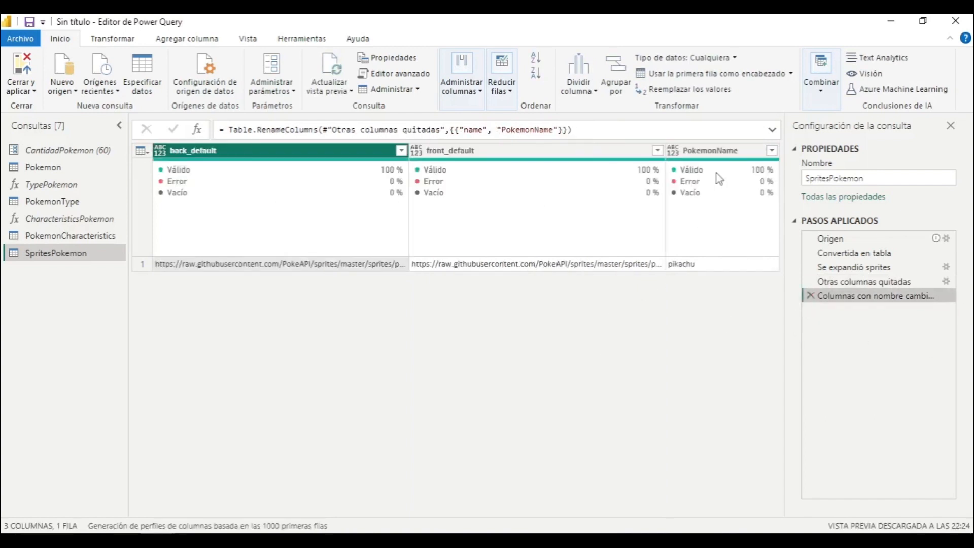
# Step: Unpivot all columns of SpritesPokemon other than PokemonName
pyautogui.click(716, 161)
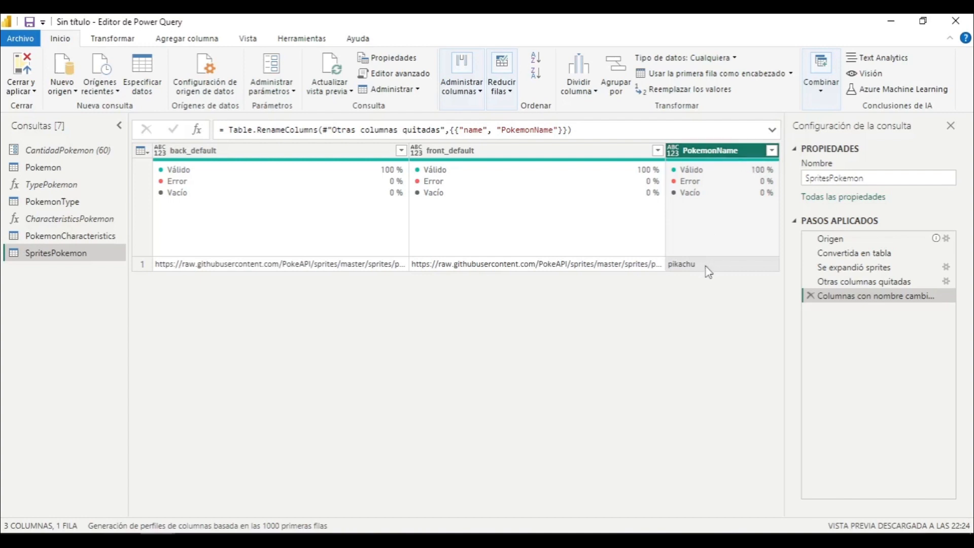
pyautogui.click(315, 154)
pyautogui.click(479, 155)
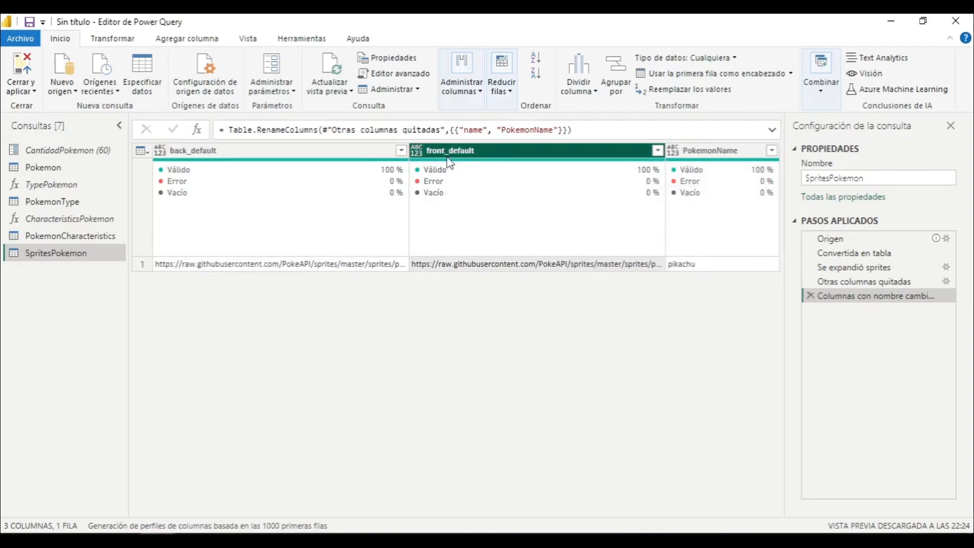
pyautogui.click(363, 154)
pyautogui.rightClick(679, 149)
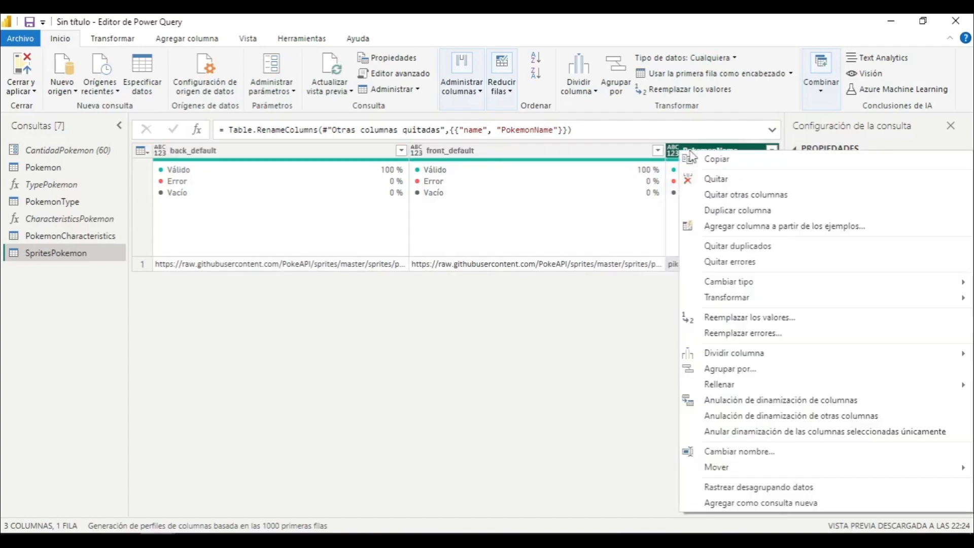
pyautogui.click(893, 422)
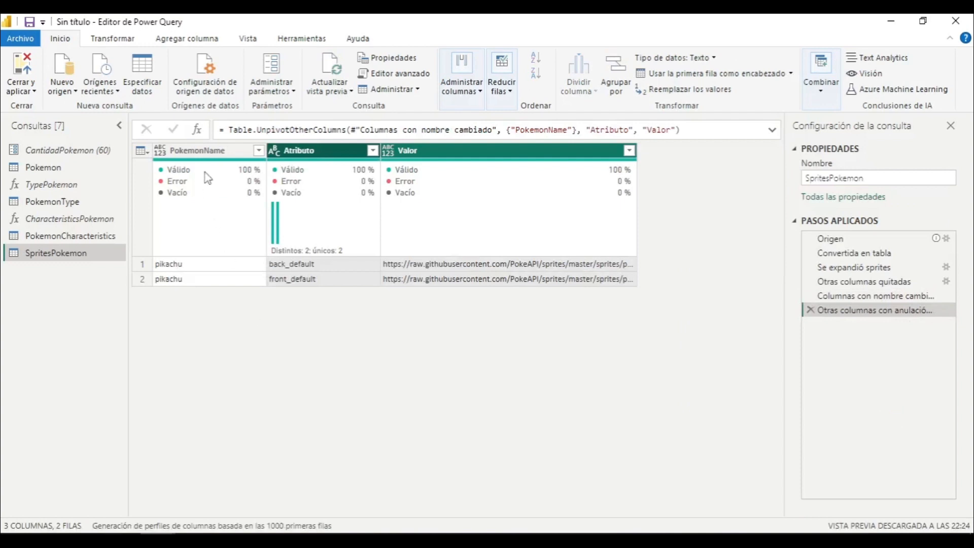
# Step: Remove the Atributo column from SpritesPokemon and rename the Valor column to SpritePokemon
pyautogui.click(315, 156)
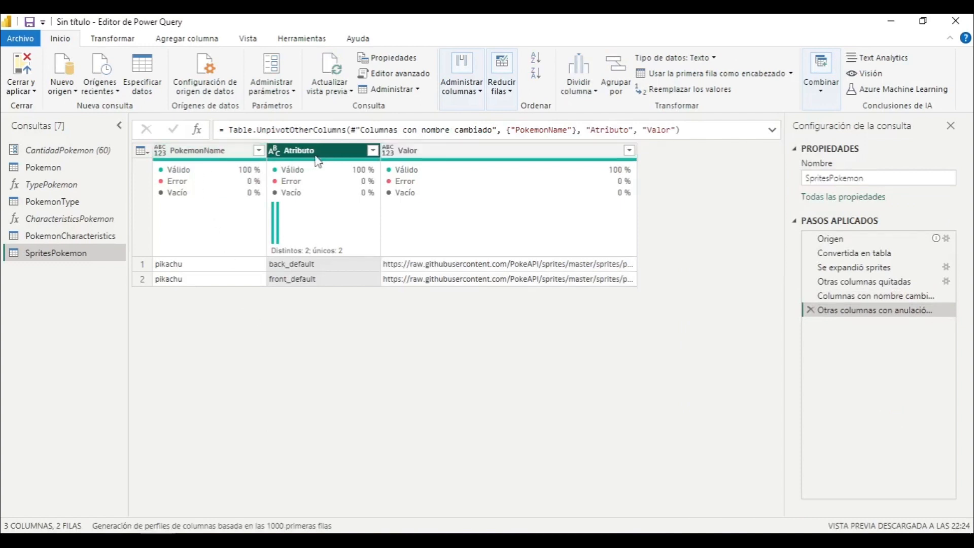
pyautogui.press('Delete')
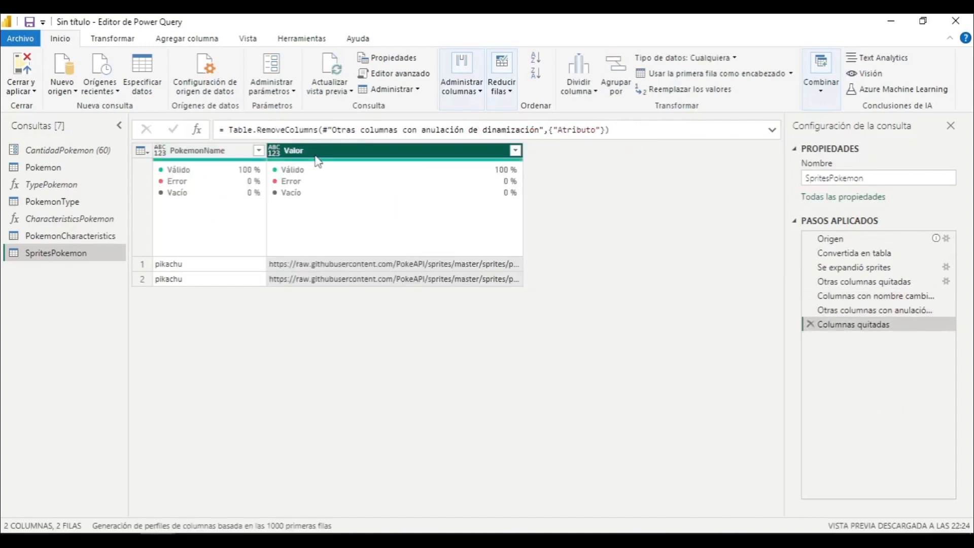
pyautogui.doubleClick(309, 150)
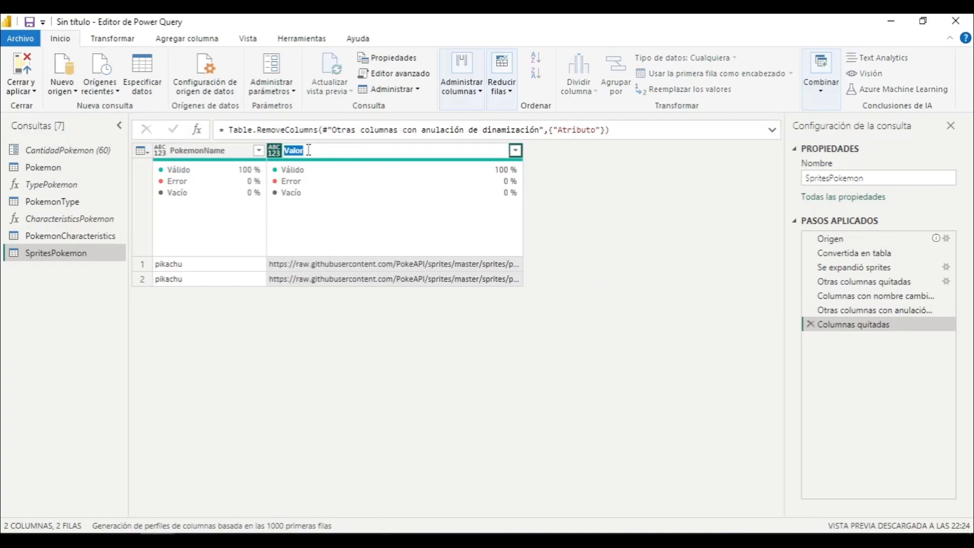
pyautogui.write('SpritePokemon')
pyautogui.press('Return')
# Step: Detect the data types of the PokemonName and SpritePokemon columns automatically
pyautogui.keyDown('ctrl'); pyautogui.click(218, 152); pyautogui.keyUp('ctrl')
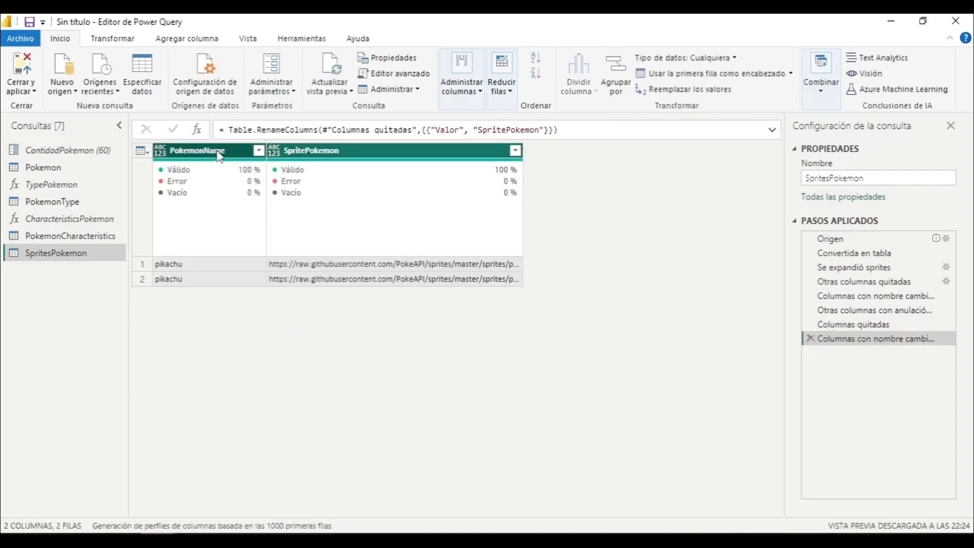
pyautogui.click(130, 41)
pyautogui.click(251, 75)
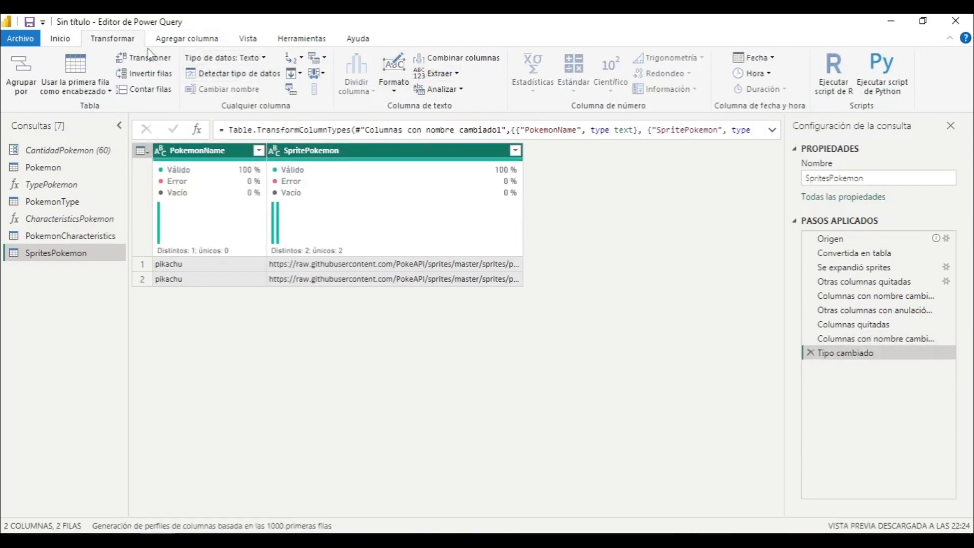
# Step: Turn SpritesPokemon into a function in its M code: delete the fixed pokemon/25 Origen line and uncomment (Pokemon)=> and the parameterised Origen line
pyautogui.click(61, 39)
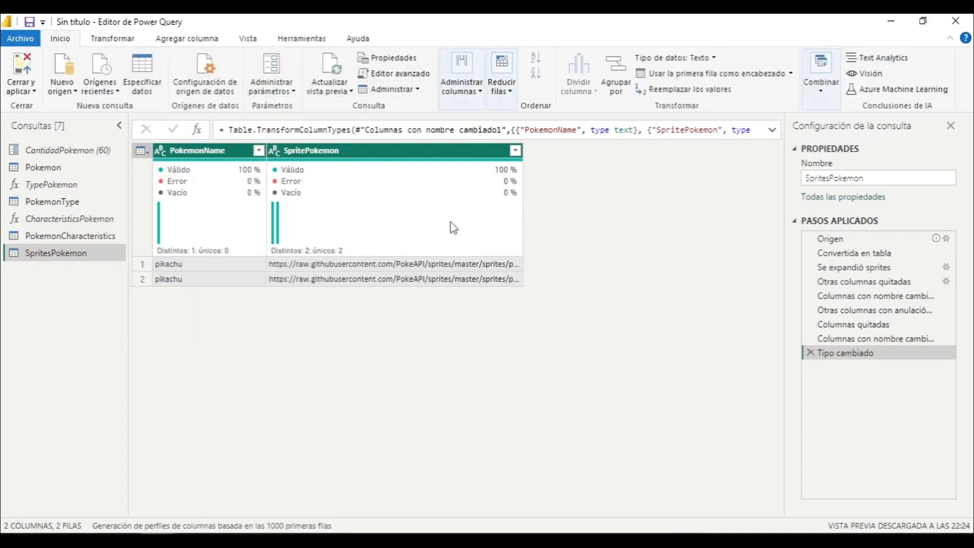
pyautogui.click(395, 75)
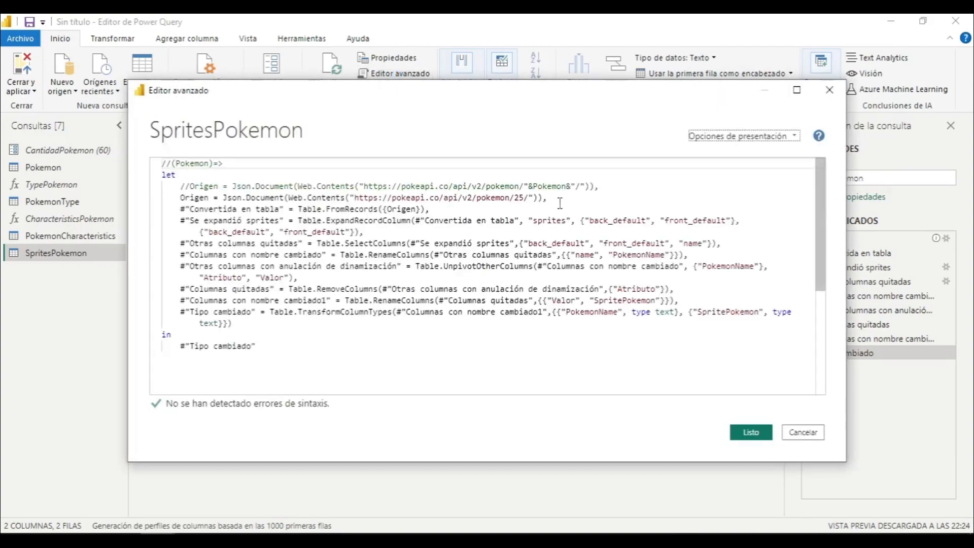
pyautogui.moveTo(560, 203); pyautogui.dragTo(115, 200)
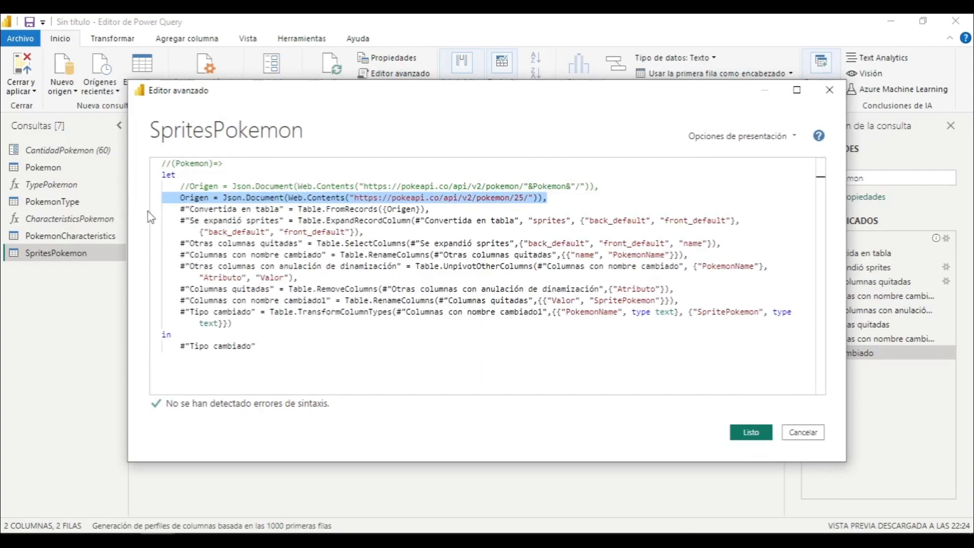
pyautogui.press('BackSpace')
pyautogui.press('BackSpace')
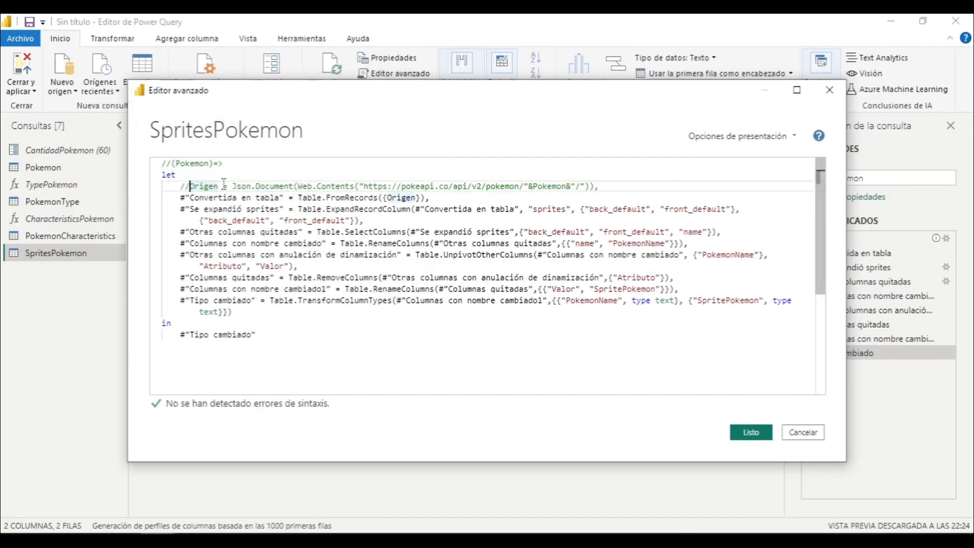
pyautogui.press('BackSpace')
pyautogui.press('BackSpace')
pyautogui.click(171, 163)
pyautogui.press('BackSpace')
pyautogui.press('BackSpace')
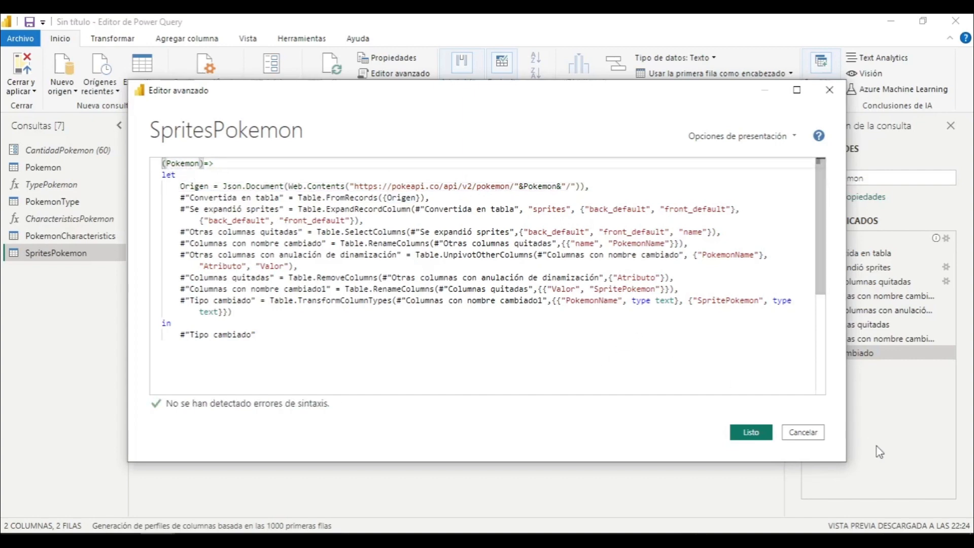
pyautogui.click(744, 434)
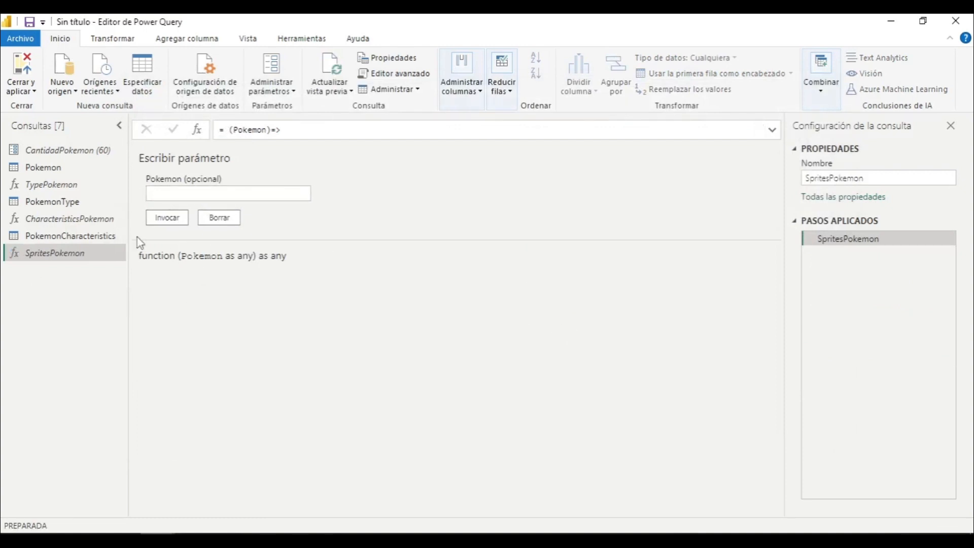
# Step: Duplicate the Pokemon query and rename the copy PokemonSprites
pyautogui.click(53, 170)
pyautogui.rightClick(51, 170)
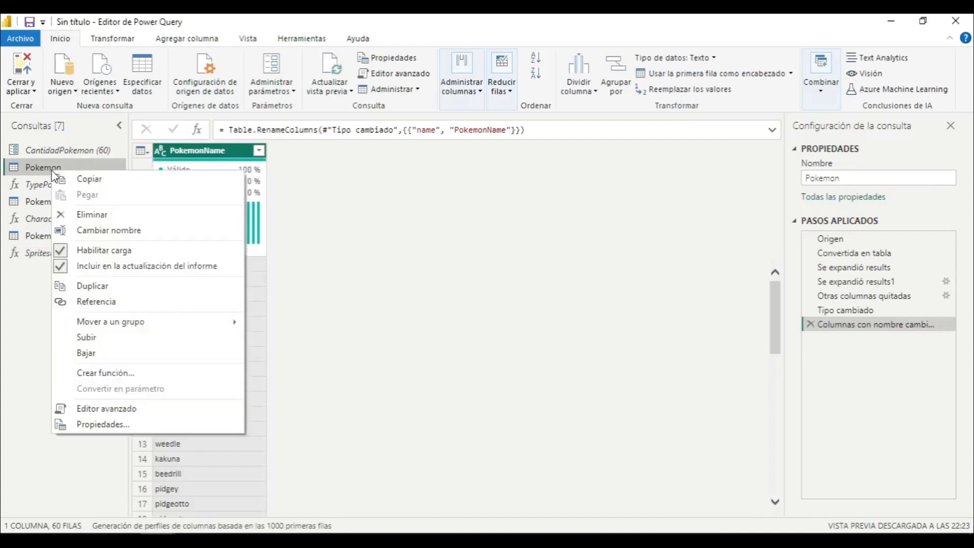
pyautogui.click(139, 287)
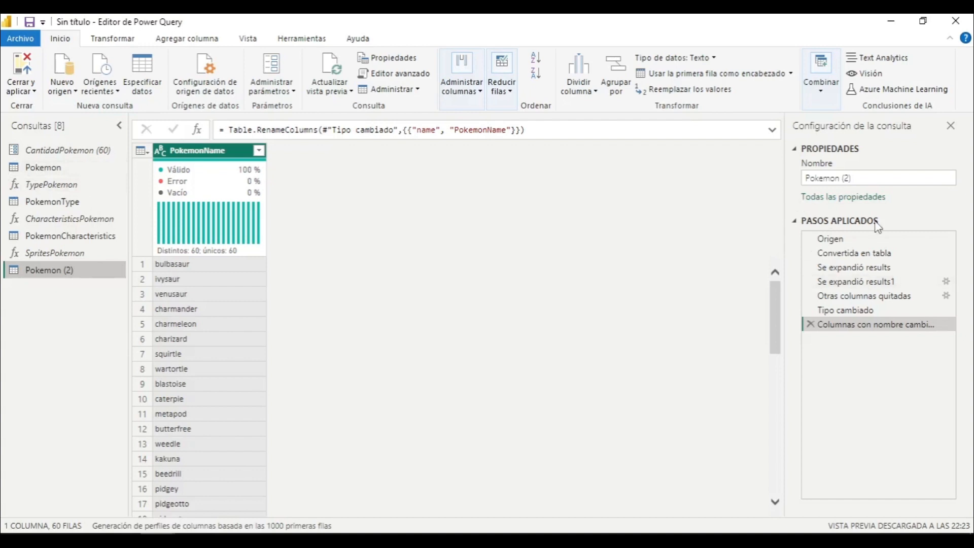
pyautogui.click(889, 179)
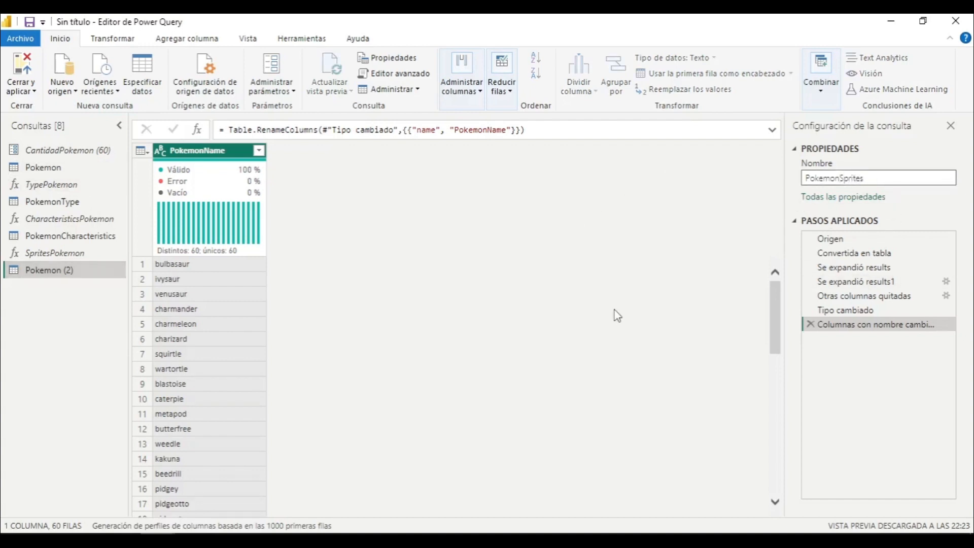
pyautogui.press('Return')
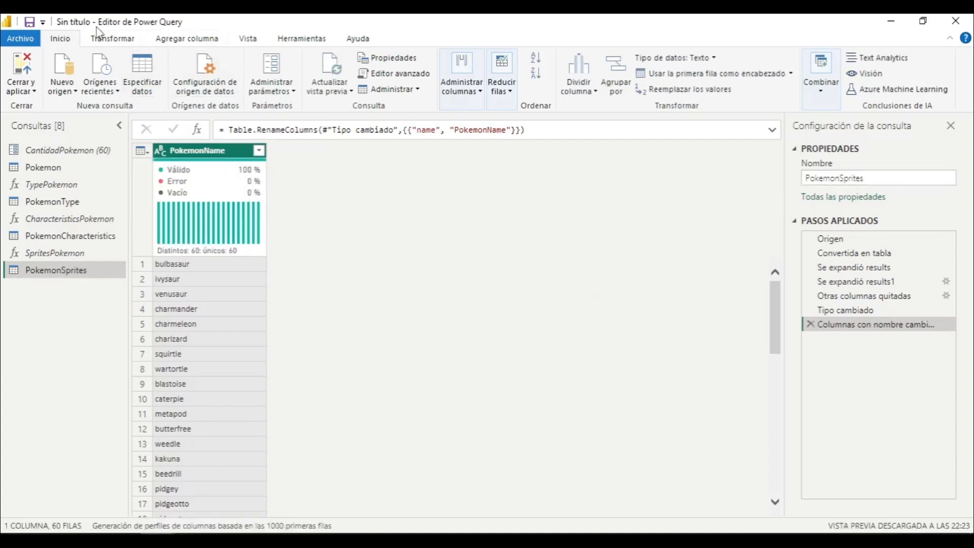
# Step: Delete the column rename and type change steps of PokemonSprites, and rename the name column directly to PokemonName
pyautogui.click(810, 325)
pyautogui.click(811, 310)
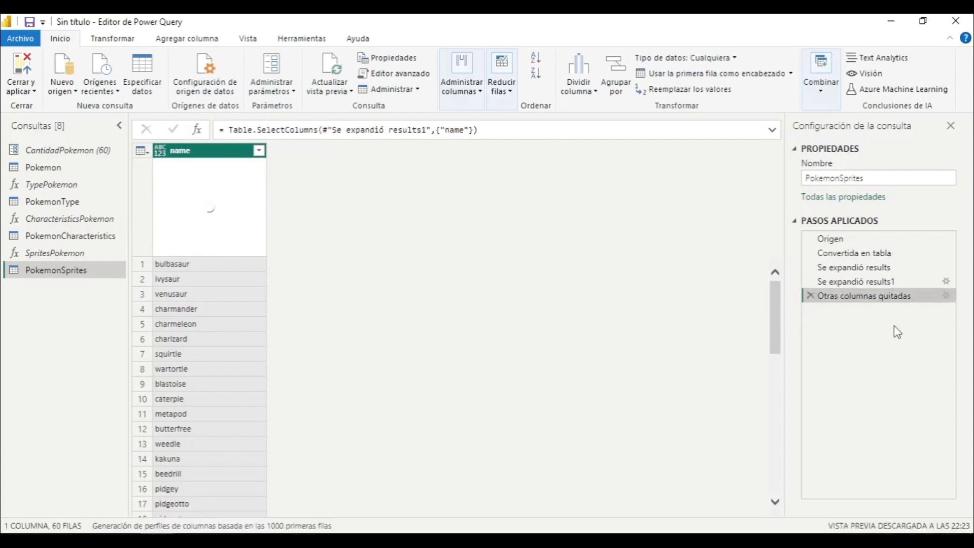
pyautogui.doubleClick(179, 154)
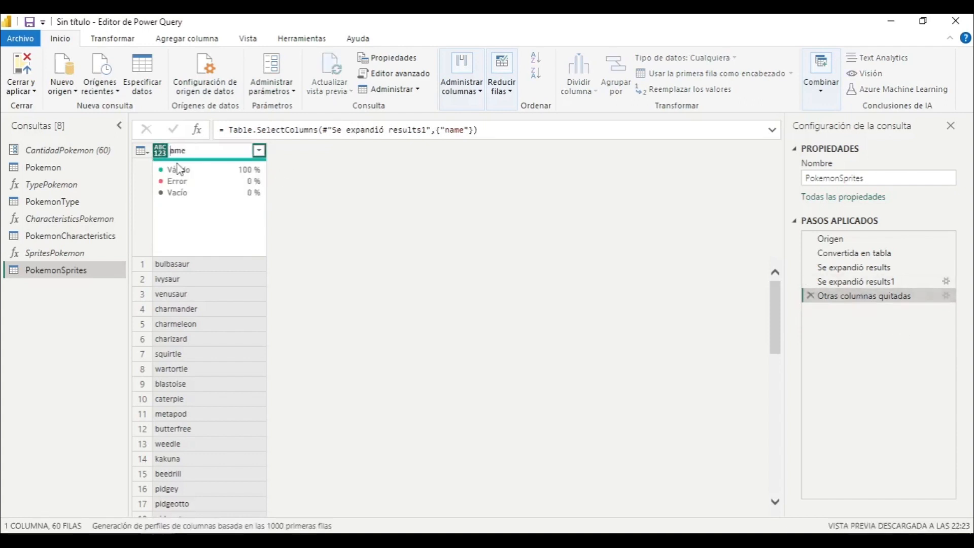
pyautogui.write('PokemonN')
pyautogui.press('Return')
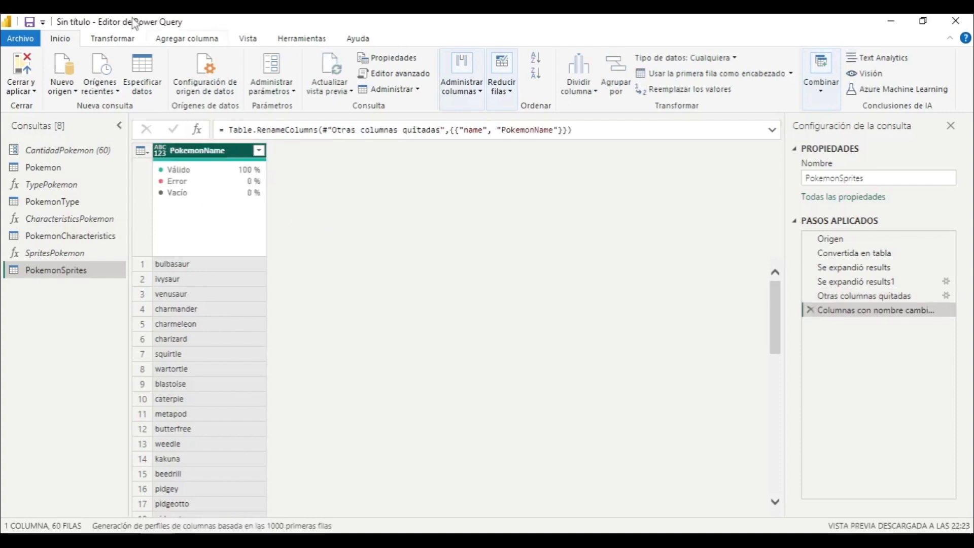
# Step: Invoke the custom function SpritesPokemon for each row of PokemonSprites, using PokemonName as argument and SpritesPokemon as the new column name
pyautogui.click(112, 38)
pyautogui.click(186, 38)
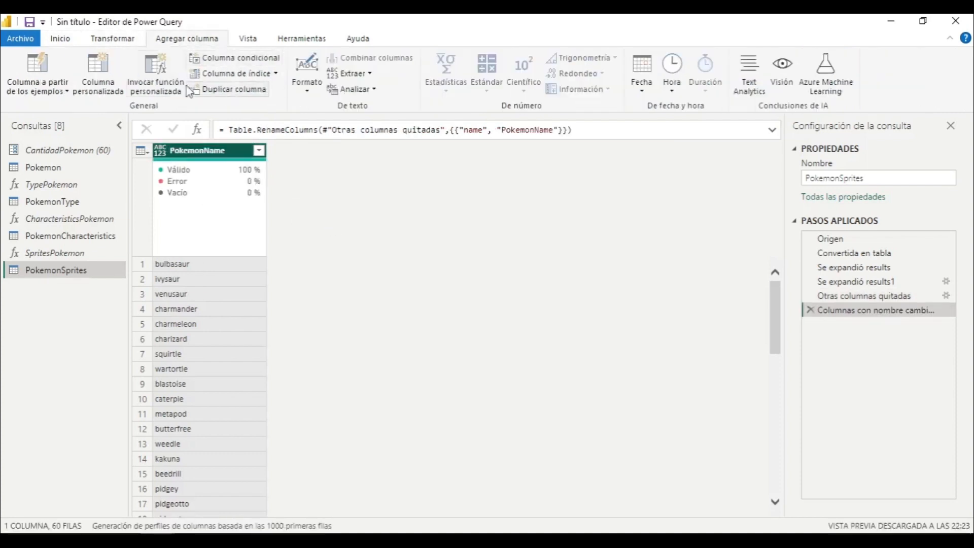
pyautogui.click(150, 71)
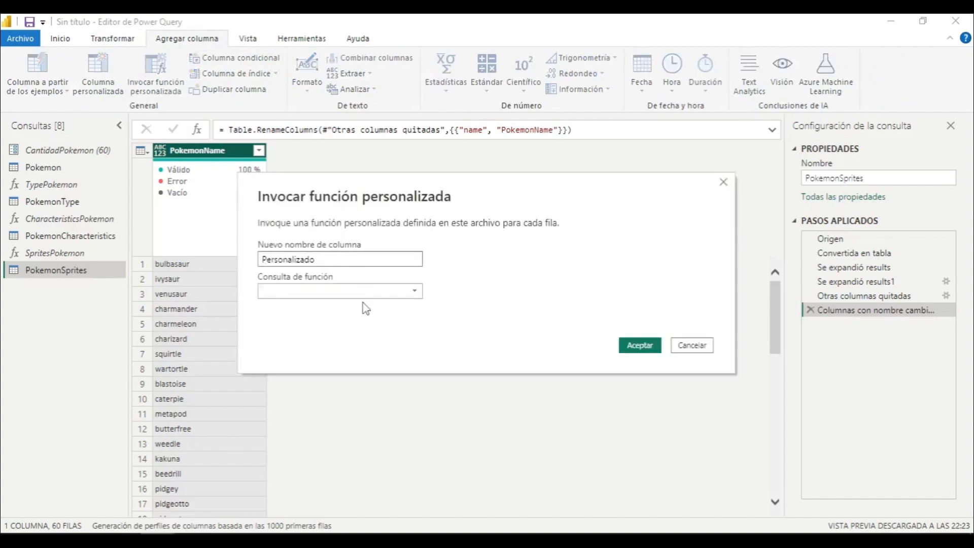
pyautogui.click(359, 293)
pyautogui.click(352, 335)
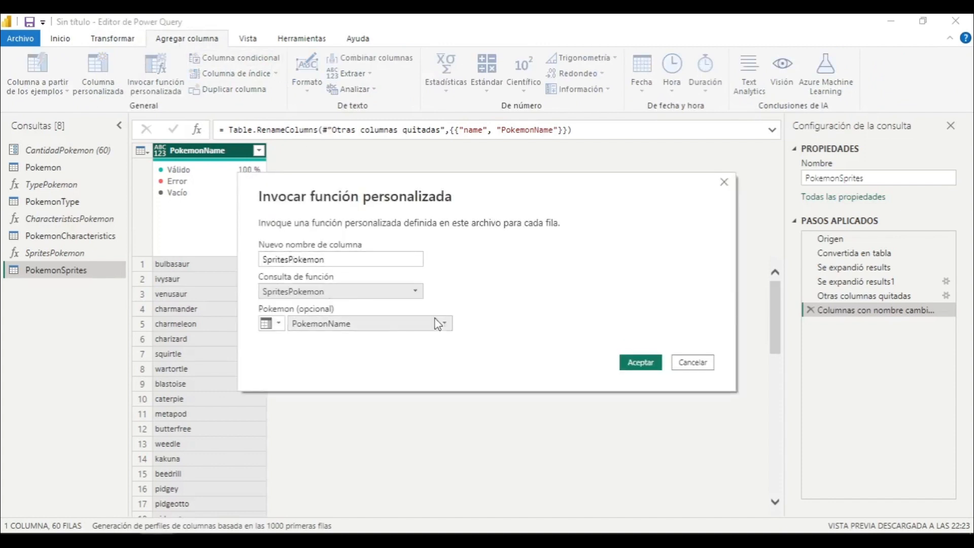
pyautogui.click(641, 362)
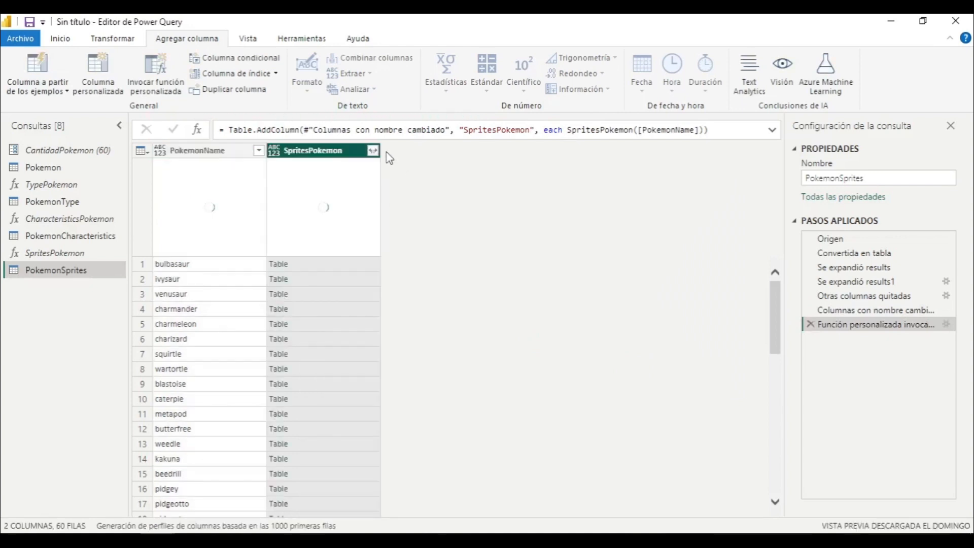
# Step: Expand the SpritesPokemon column with only the SpritePokemon field, without the original column name as prefix
pyautogui.click(373, 150)
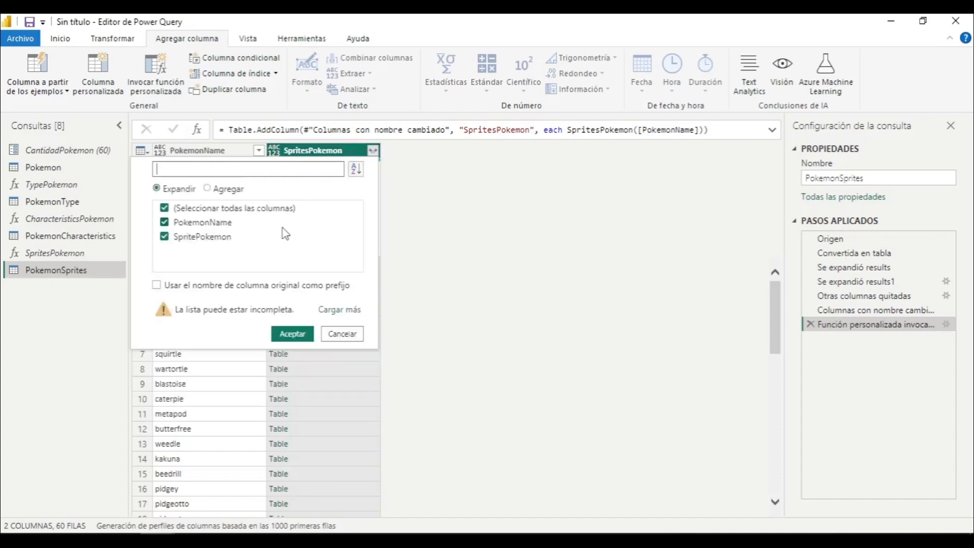
pyautogui.click(243, 209)
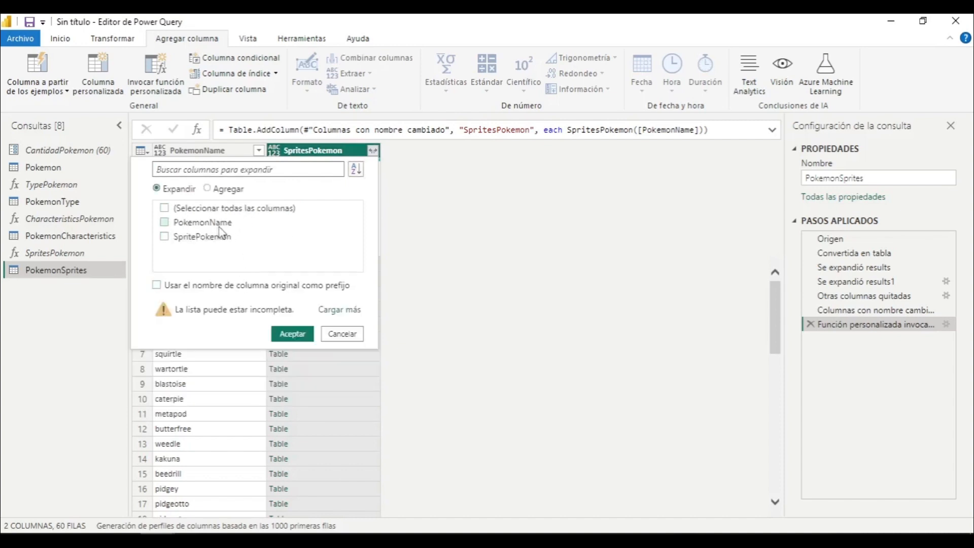
pyautogui.click(165, 237)
pyautogui.click(293, 333)
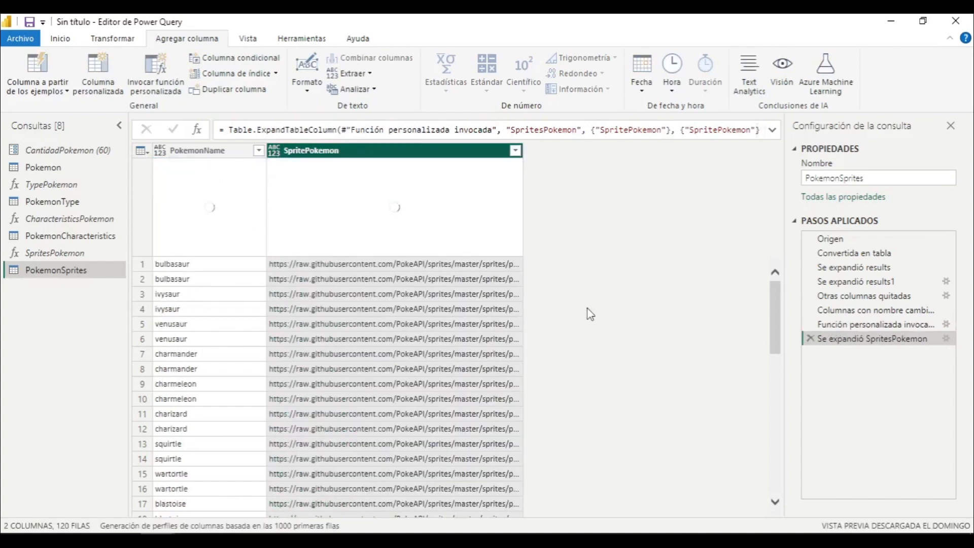
# Step: Detect the data types of the PokemonName and SpritePokemon columns together
pyautogui.click(221, 151)
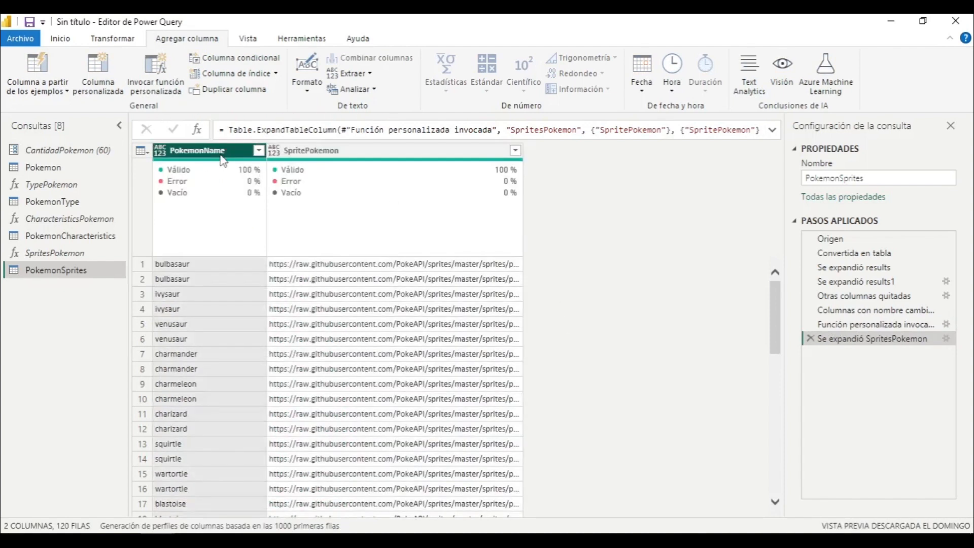
pyautogui.keyDown('ctrl'); pyautogui.click(398, 167); pyautogui.keyUp('ctrl')
pyautogui.click(95, 44)
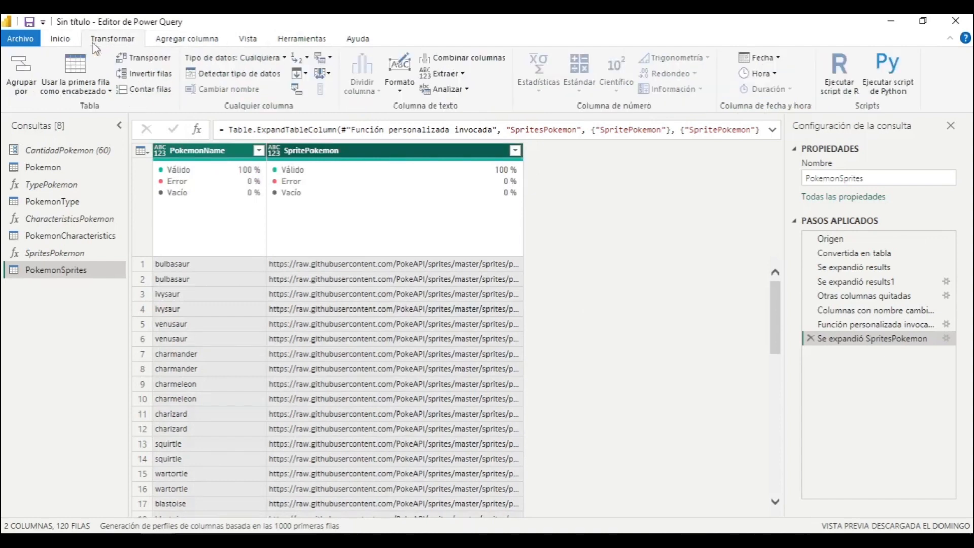
pyautogui.click(60, 38)
pyautogui.click(112, 38)
pyautogui.click(232, 74)
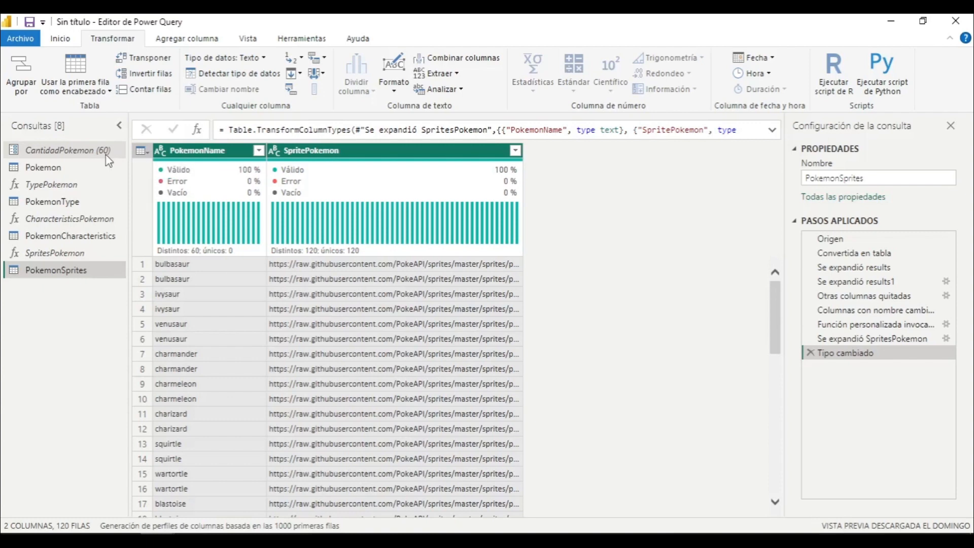
# Step: Duplicate the SpritesPokemon function in the query list
pyautogui.click(74, 254)
pyautogui.rightClick(47, 246)
pyautogui.rightClick(38, 250)
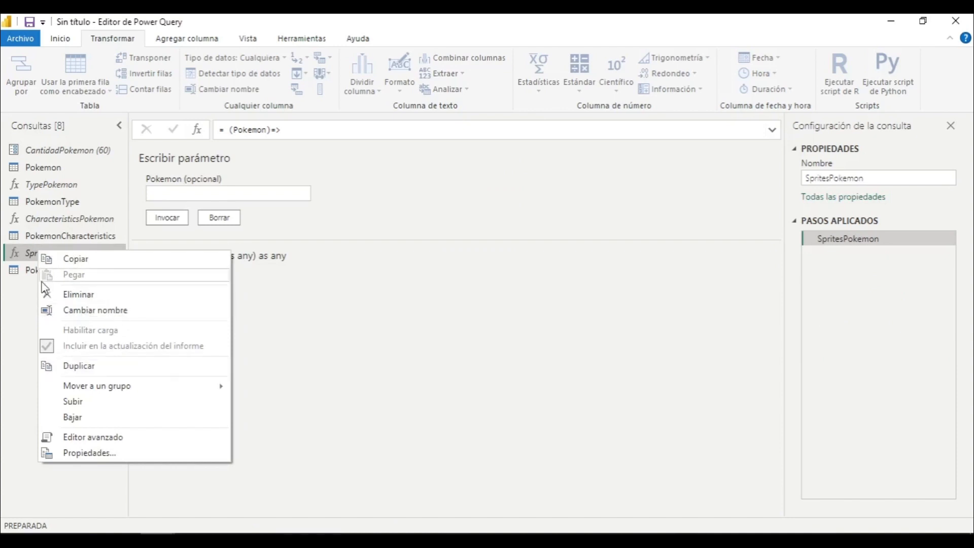
pyautogui.click(134, 365)
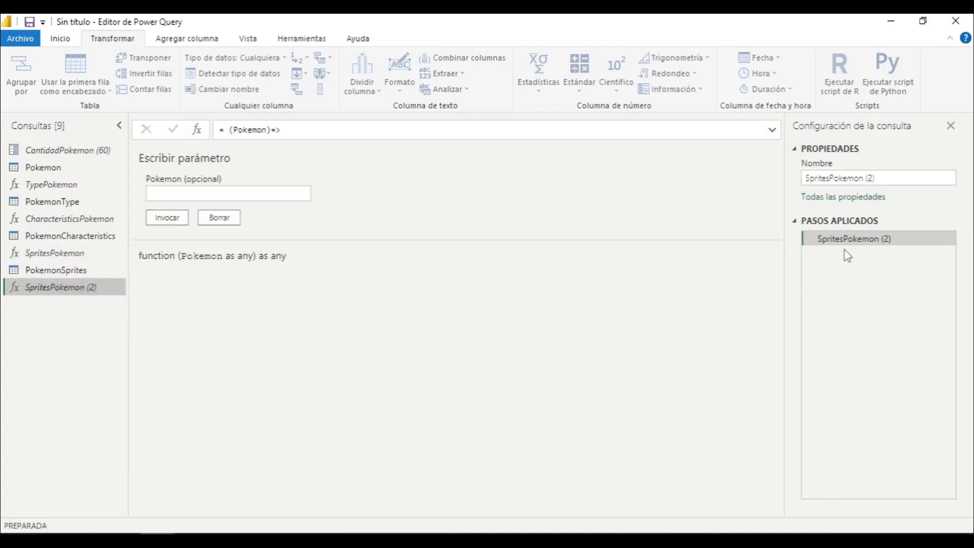
# Step: Rename the duplicated function as AbilitiesPokemon
pyautogui.click(827, 178)
pyautogui.hotkey('shift', 'Left')
pyautogui.hotkey('shift', 'Left')
pyautogui.hotkey('shift', 'Left')
pyautogui.hotkey('shift', 'Left')
pyautogui.hotkey('shift', 'Left')
pyautogui.hotkey('shift', 'Left')
pyautogui.hotkey('shift', 'Left')
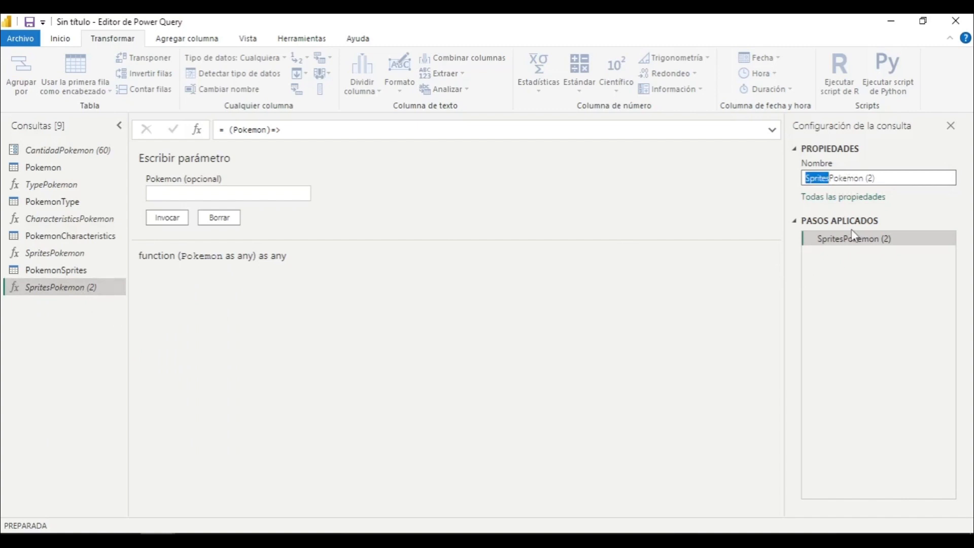
pyautogui.write('Abiliti')
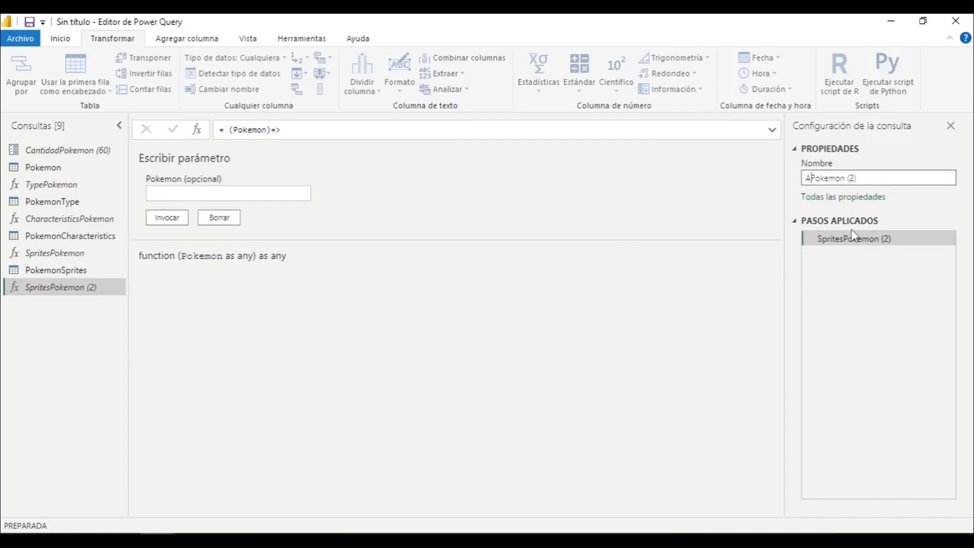
pyautogui.write('es')
pyautogui.press('Return')
# Step: Comment out the (Pokemon)=> parameter line in the M code of AbilitiesPokemon
pyautogui.click(61, 41)
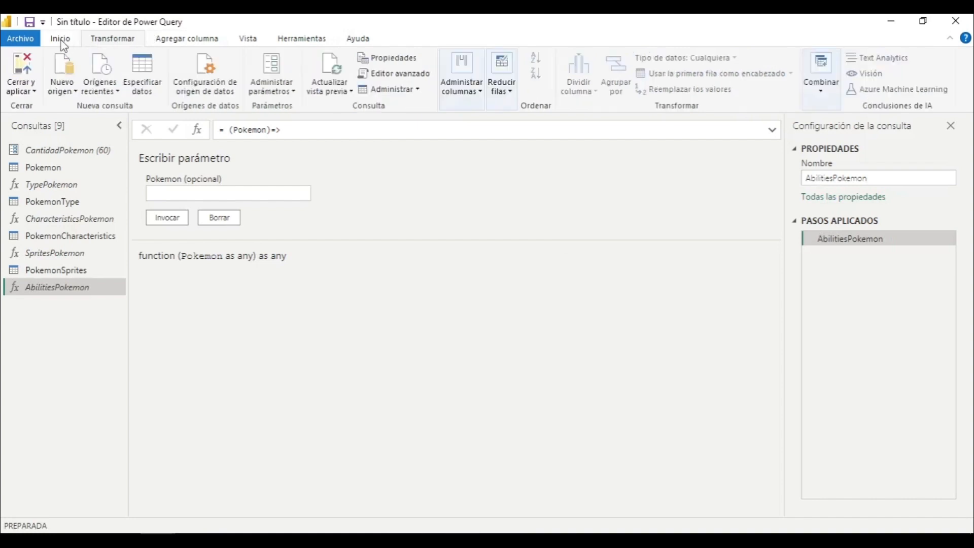
pyautogui.click(416, 74)
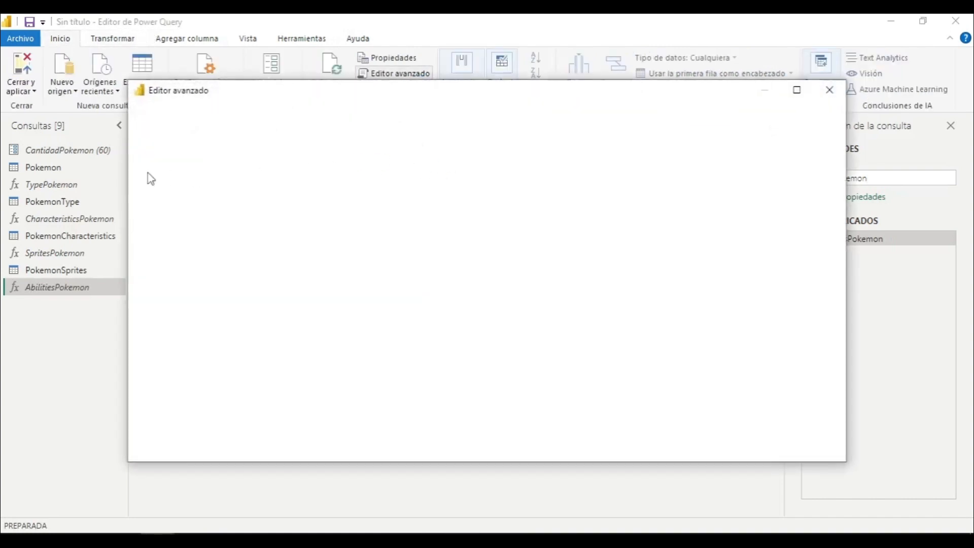
pyautogui.click(163, 164)
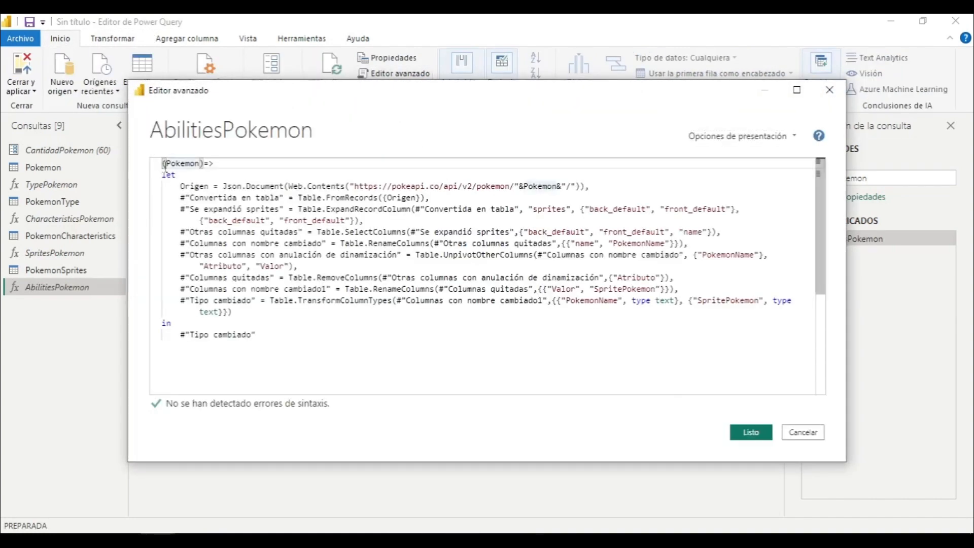
pyautogui.write('//')
# Step: Copy the Origen line directly below itself in the code and comment out the original line with //
pyautogui.click(186, 189)
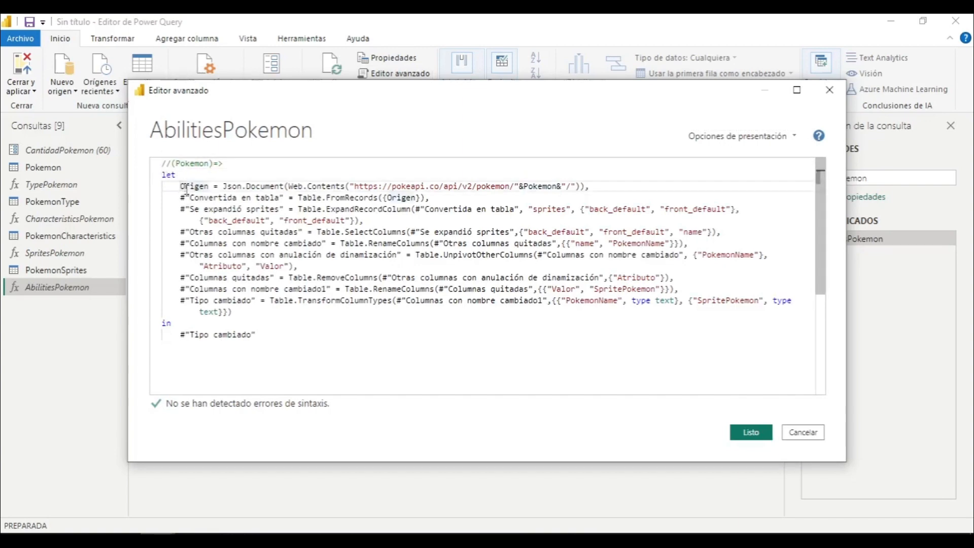
pyautogui.hotkey('ctrl', 'shift', 'End')
pyautogui.press('Up')
pyautogui.press('Down')
pyautogui.hotkey('shift', 'End')
pyautogui.hotkey('ctrl', 'c')
pyautogui.press('End')
pyautogui.press('Return')
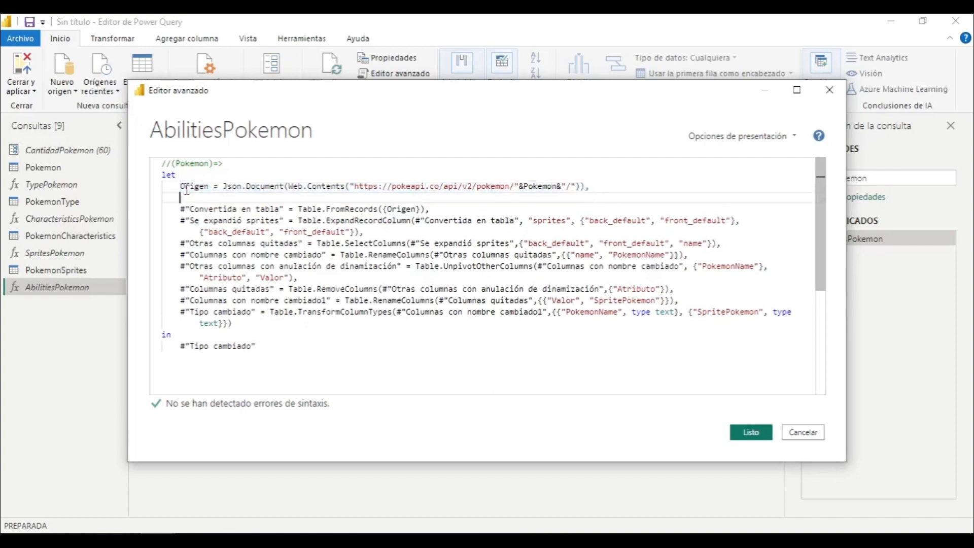
pyautogui.hotkey('ctrl', 'v')
pyautogui.click(181, 187)
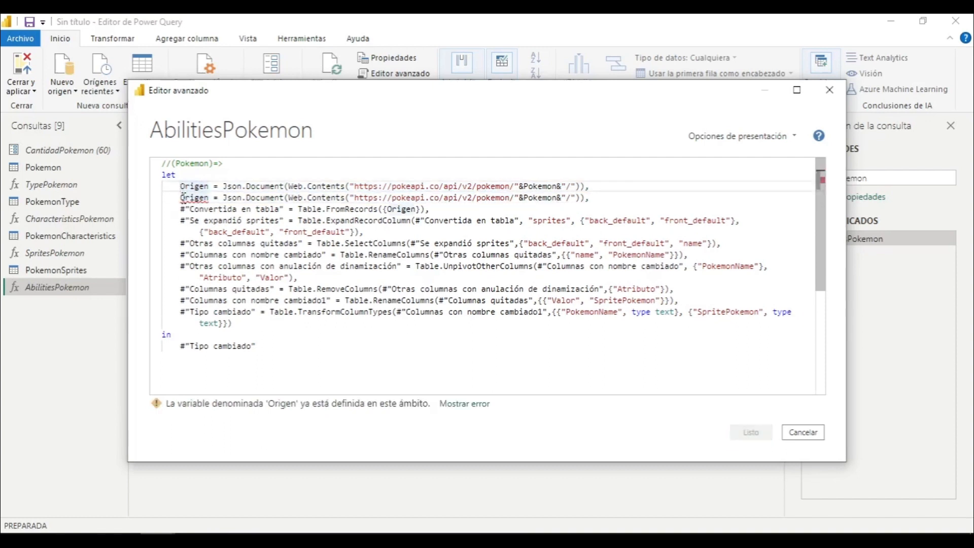
pyautogui.write('//')
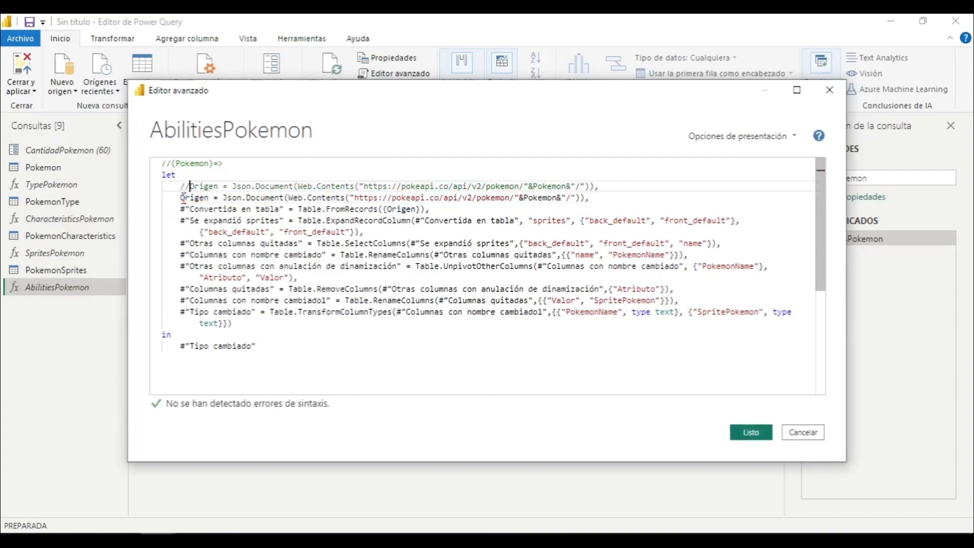
pyautogui.click(562, 198)
pyautogui.hotkey('ctrl', 'shift', 'Left')
pyautogui.hotkey('ctrl', 'shift', 'Left')
pyautogui.hotkey('ctrl', 'shift', 'Left')
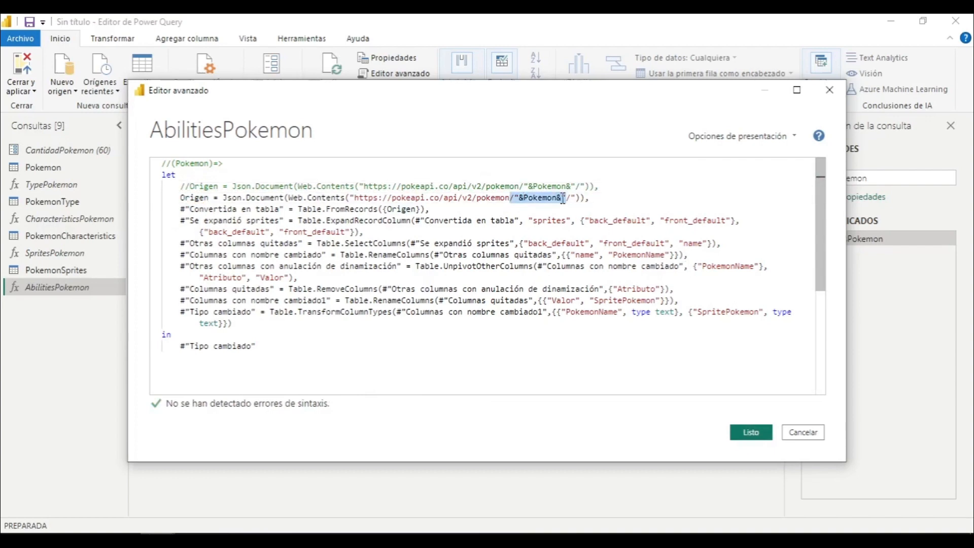
pyautogui.write('25')
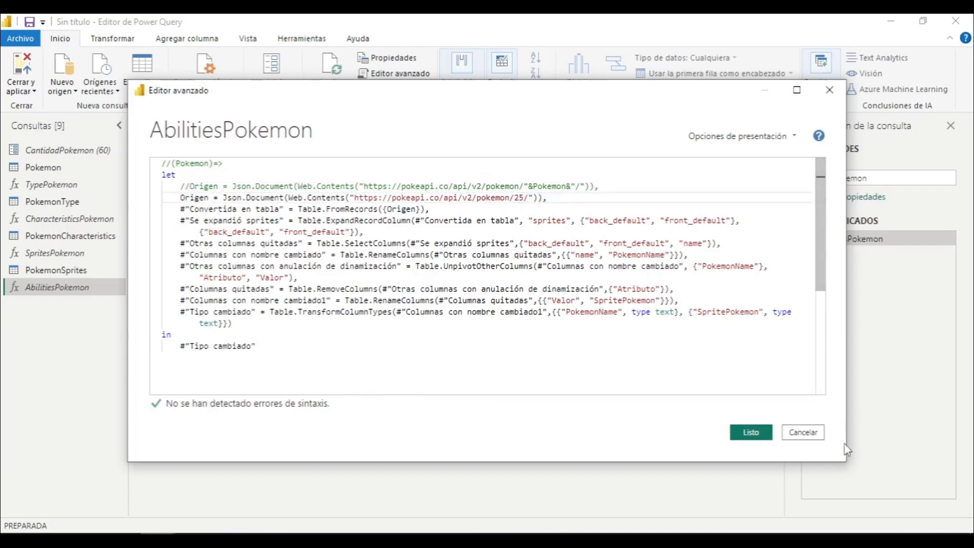
pyautogui.click(752, 432)
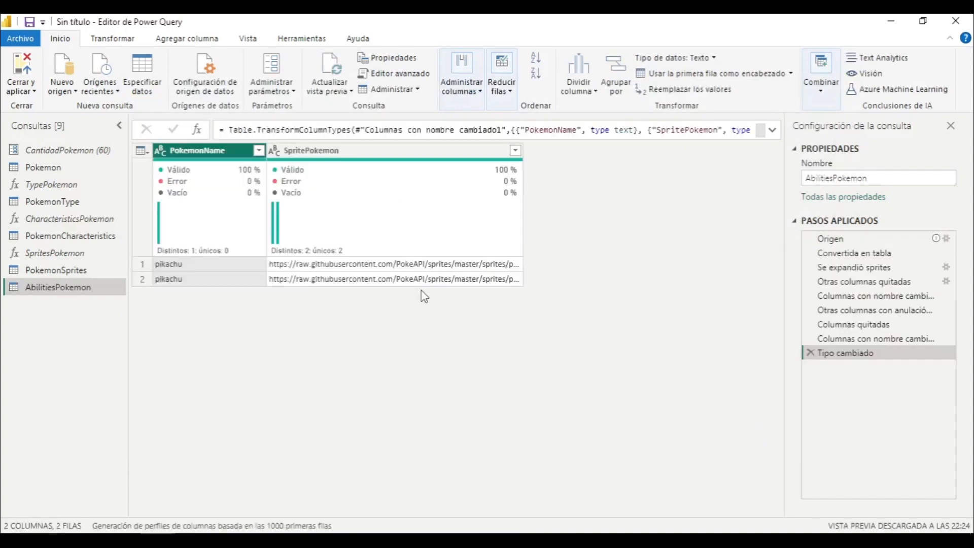
# Step: Delete every applied step of AbilitiesPokemon that follows Convertida en tabla
pyautogui.click(810, 352)
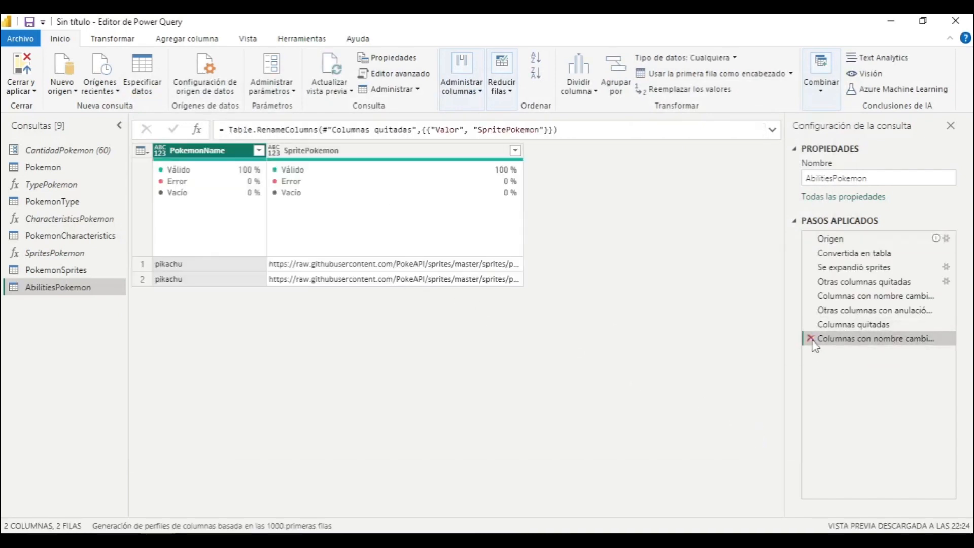
pyautogui.click(810, 338)
pyautogui.click(810, 324)
pyautogui.click(811, 310)
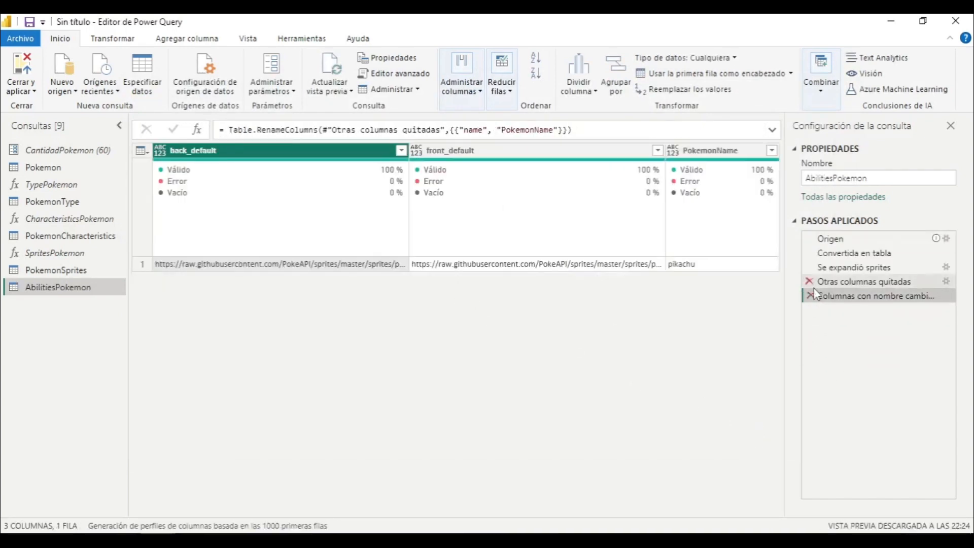
pyautogui.click(810, 296)
pyautogui.click(575, 315)
pyautogui.click(810, 281)
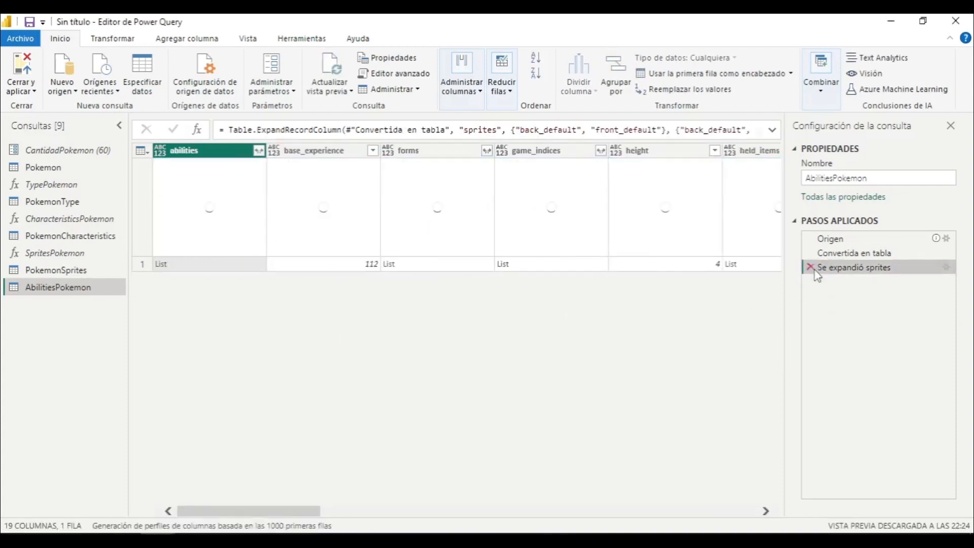
pyautogui.click(810, 268)
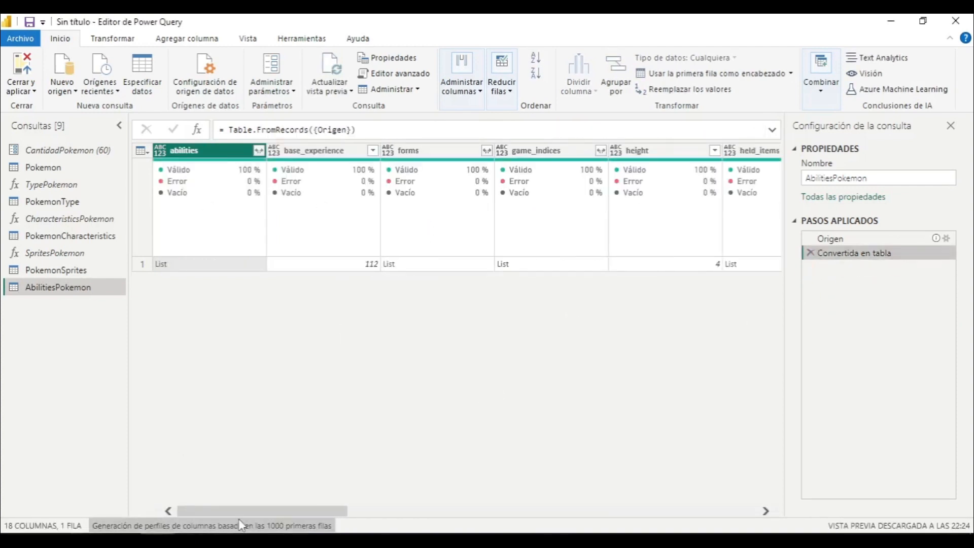
# Step: Expand the abilities list column into new rows
pyautogui.moveTo(243, 511); pyautogui.dragTo(219, 487)
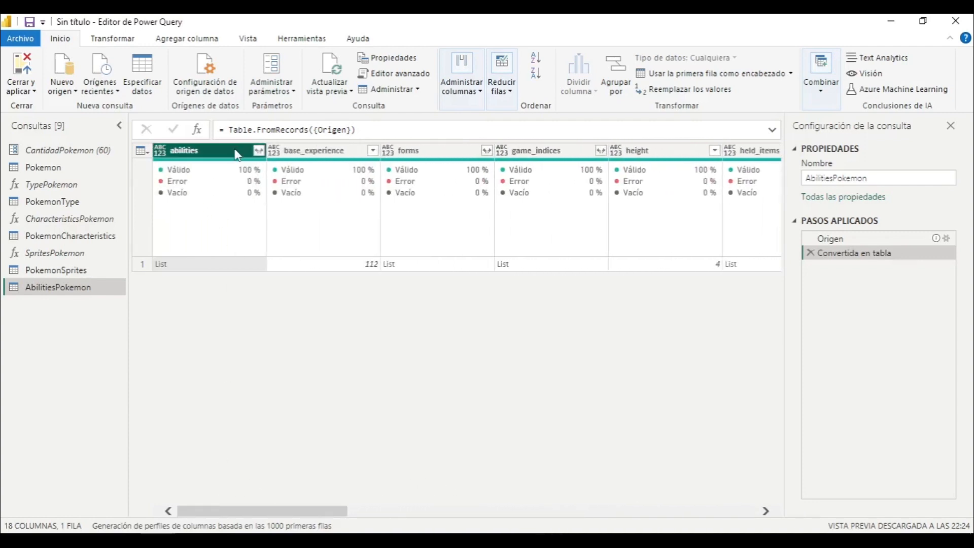
pyautogui.click(260, 150)
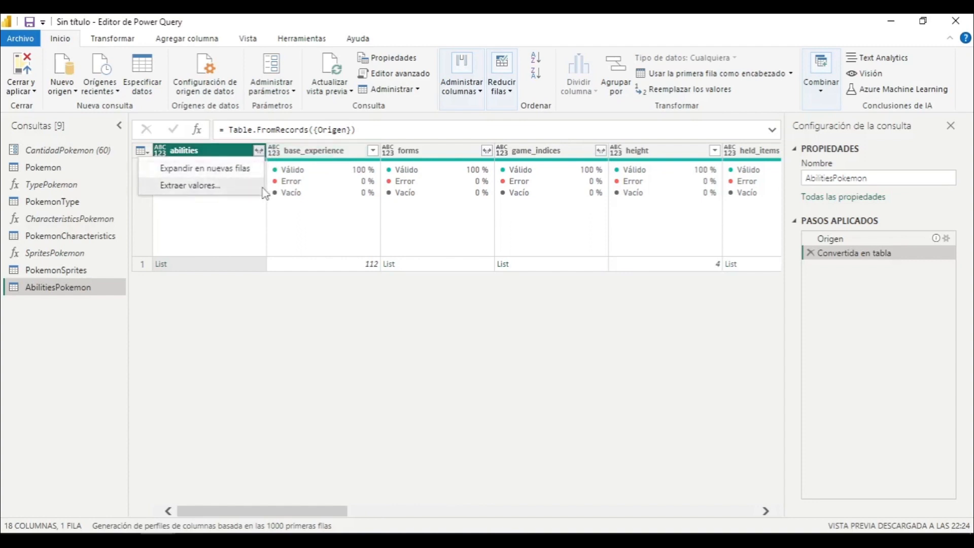
pyautogui.click(249, 168)
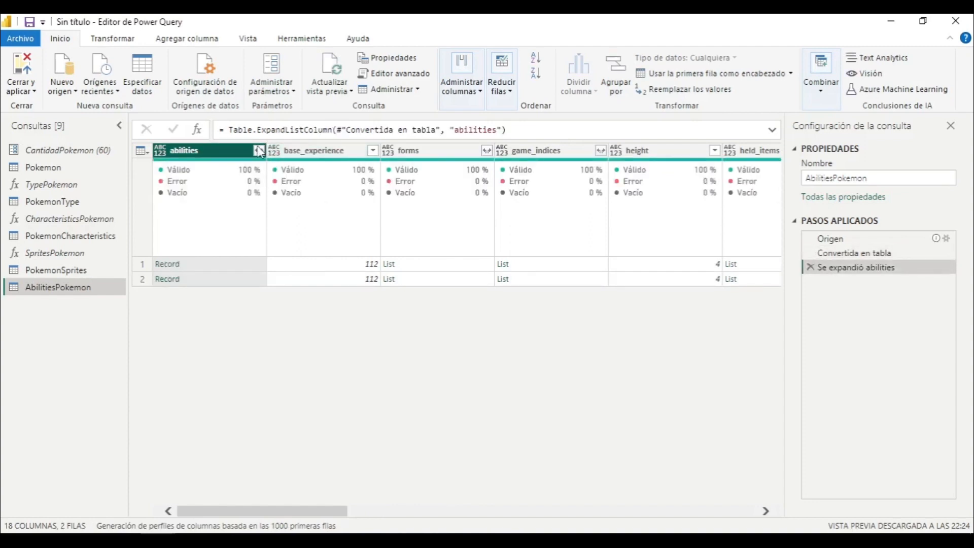
# Step: Expand the records in the abilities column with only the ability field, without the column name prefix
pyautogui.click(260, 151)
pyautogui.click(100, 194)
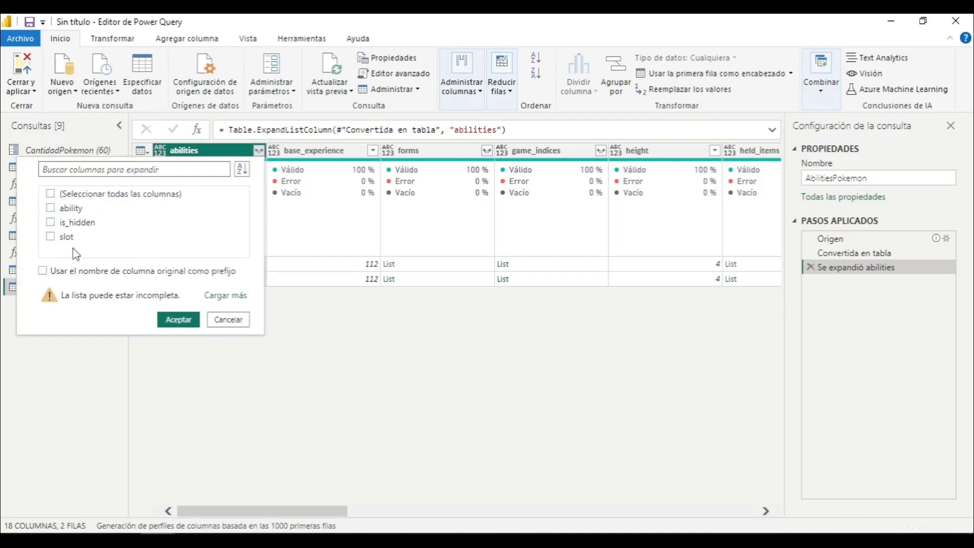
pyautogui.click(72, 208)
pyautogui.click(178, 320)
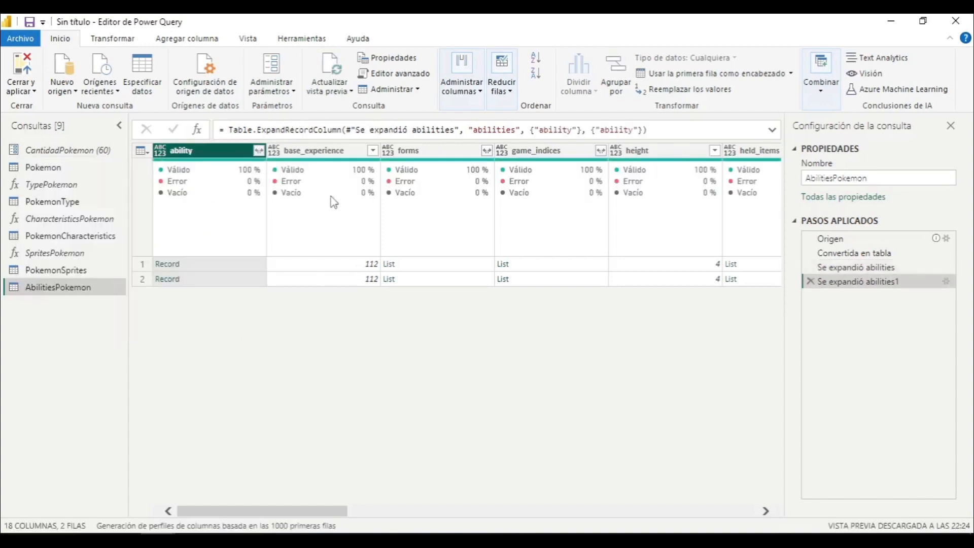
# Step: Expand the records in the ability column with only the name field, without the column name prefix
pyautogui.click(258, 151)
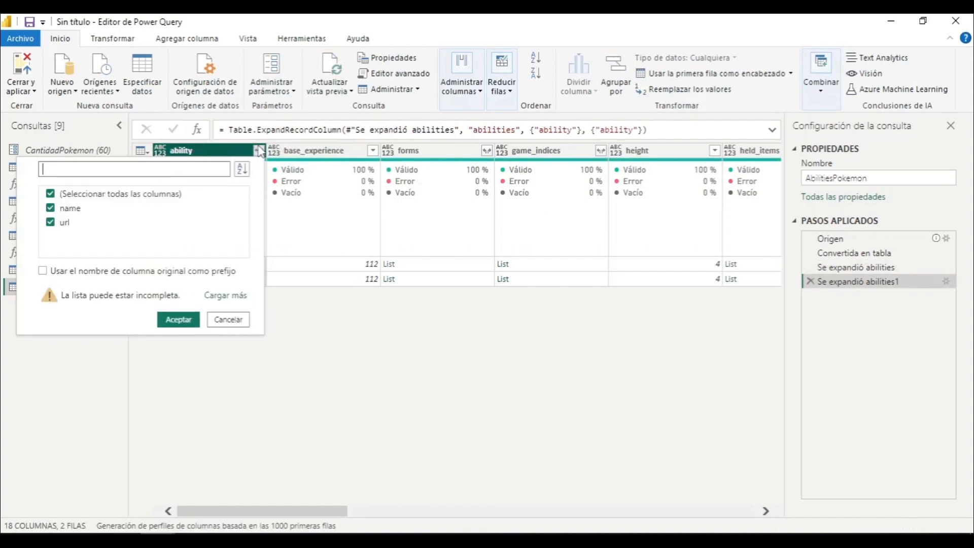
pyautogui.click(157, 195)
pyautogui.click(51, 208)
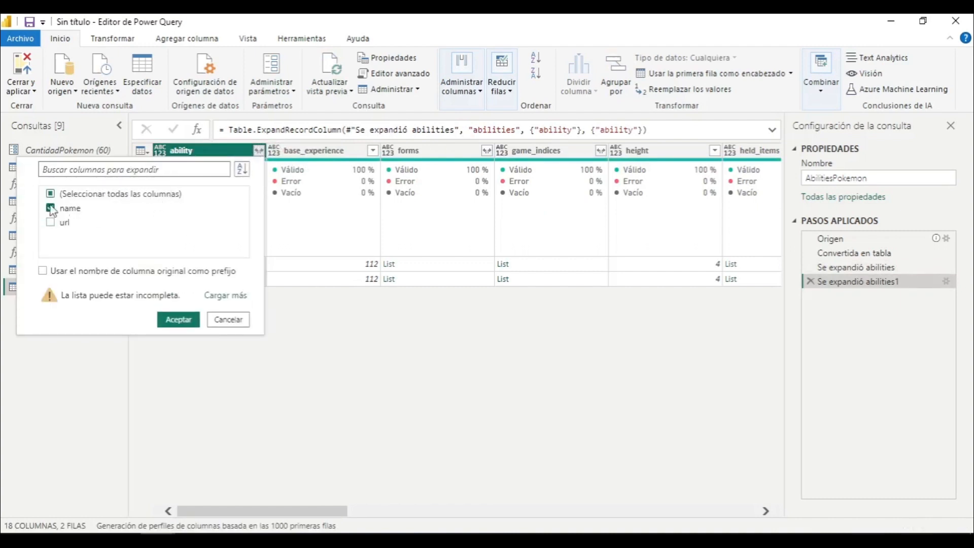
pyautogui.click(180, 320)
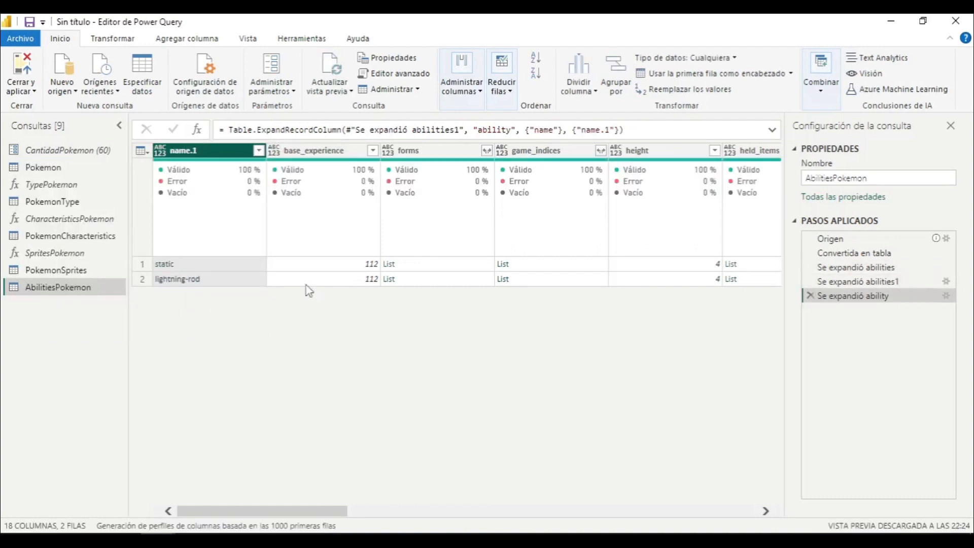
# Step: Keep only the name and name.1 columns of AbilitiesPokemon and remove all the others
pyautogui.moveTo(327, 514); pyautogui.dragTo(297, 512)
pyautogui.click(671, 151)
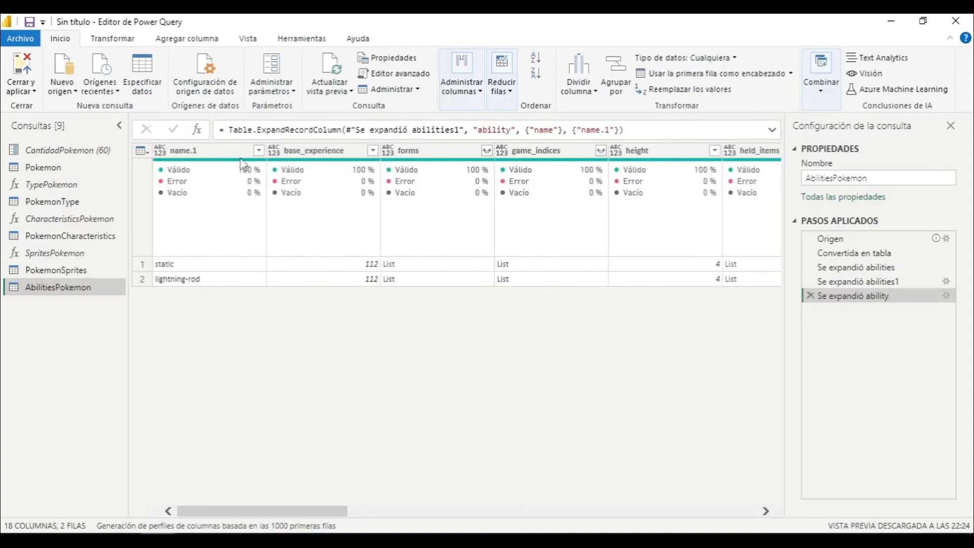
pyautogui.click(217, 151)
pyautogui.rightClick(208, 155)
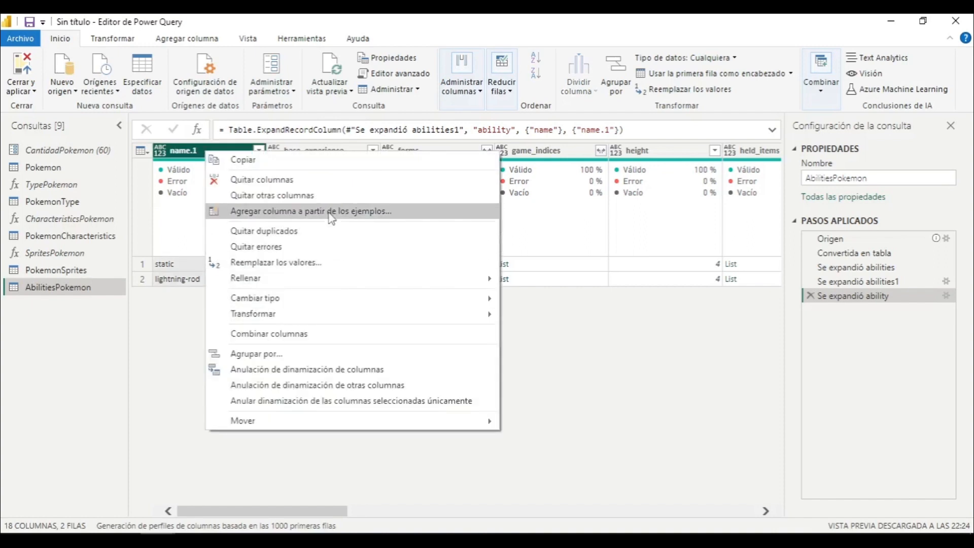
pyautogui.click(324, 197)
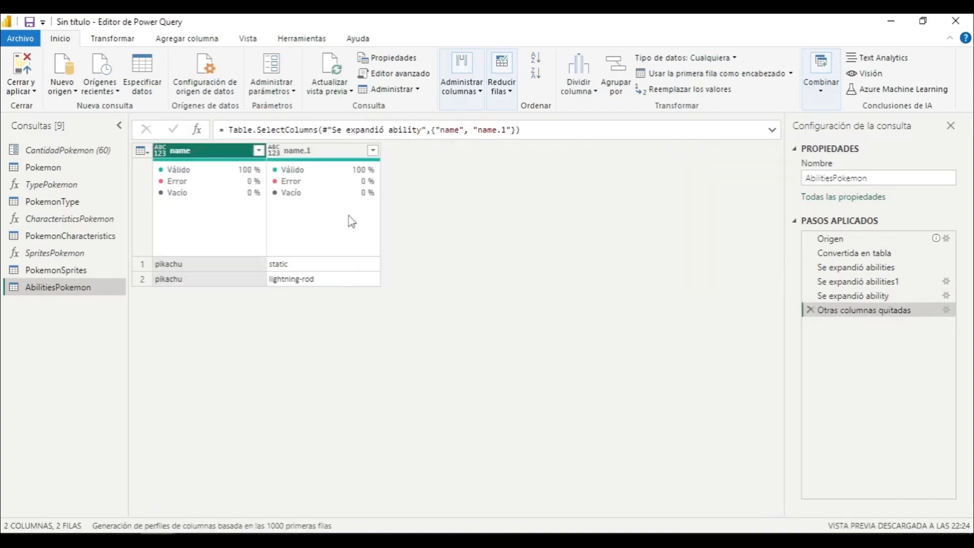
# Step: Rename the name column as PokemonName
pyautogui.doubleClick(201, 152)
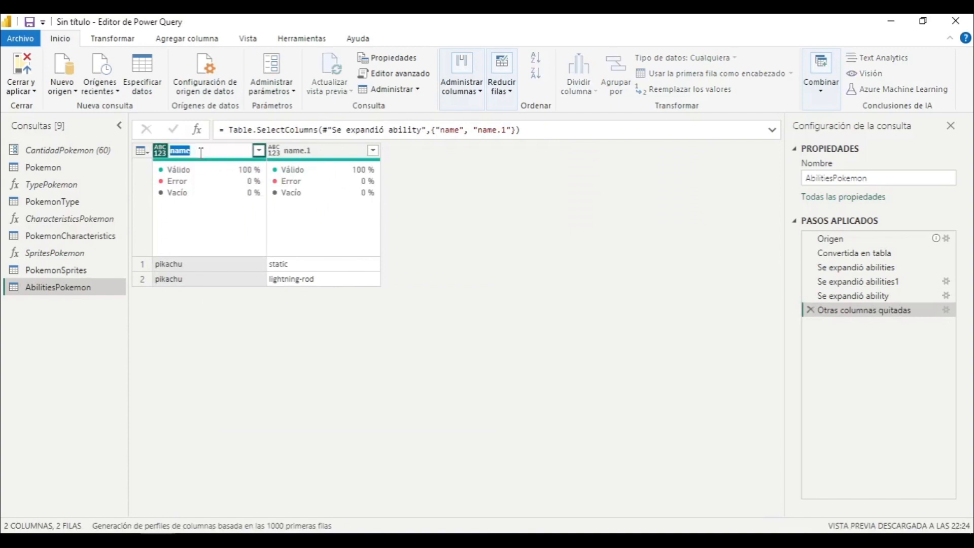
pyautogui.press('Home')
pyautogui.write('o')
pyautogui.press('Right')
pyautogui.press('Right')
pyautogui.press('Right')
pyautogui.press('Return')
# Step: Rename the name.1 column as AbilitiesPokemon, copying the text from the query's name
pyautogui.doubleClick(318, 151)
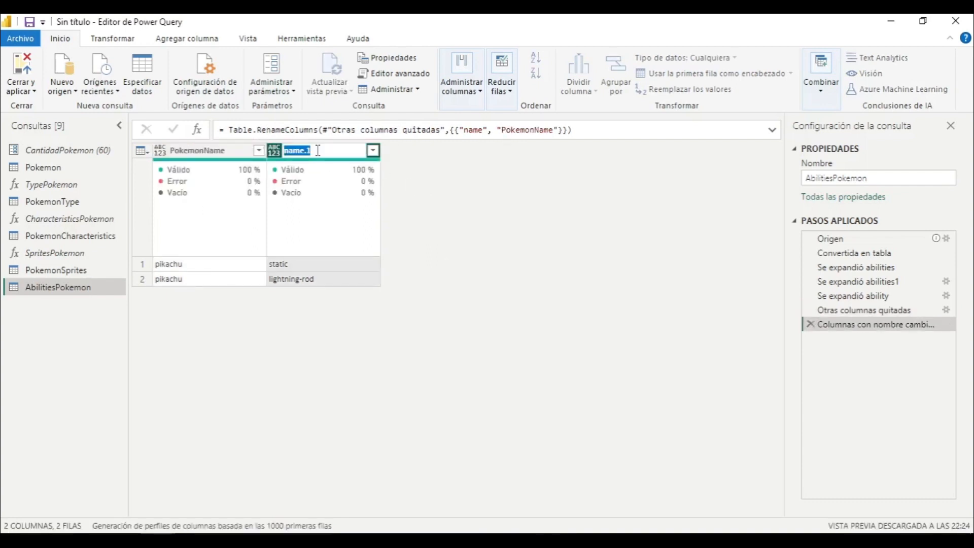
pyautogui.click(836, 179)
pyautogui.hotkey('ctrl', 'c')
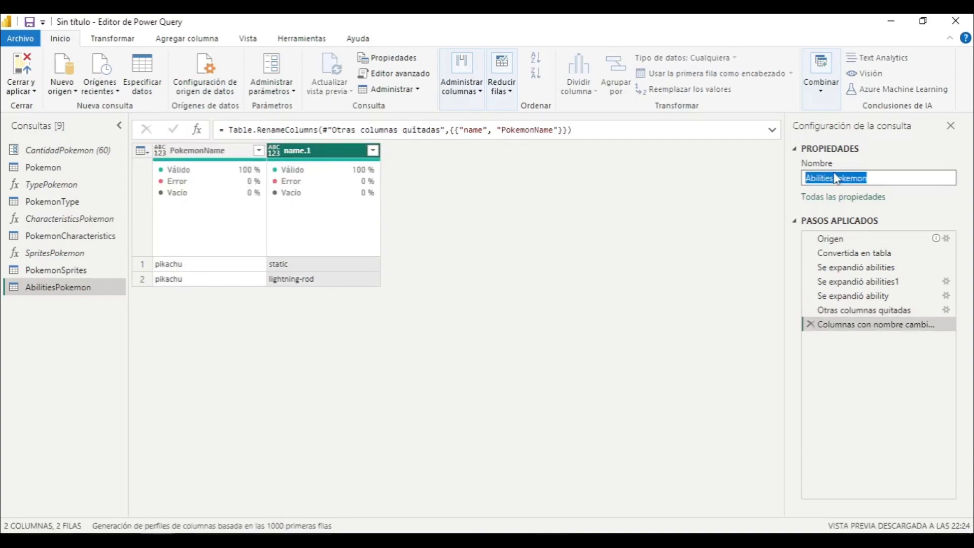
pyautogui.click(600, 222)
pyautogui.doubleClick(303, 151)
pyautogui.hotkey('ctrl', 'v')
pyautogui.click(546, 263)
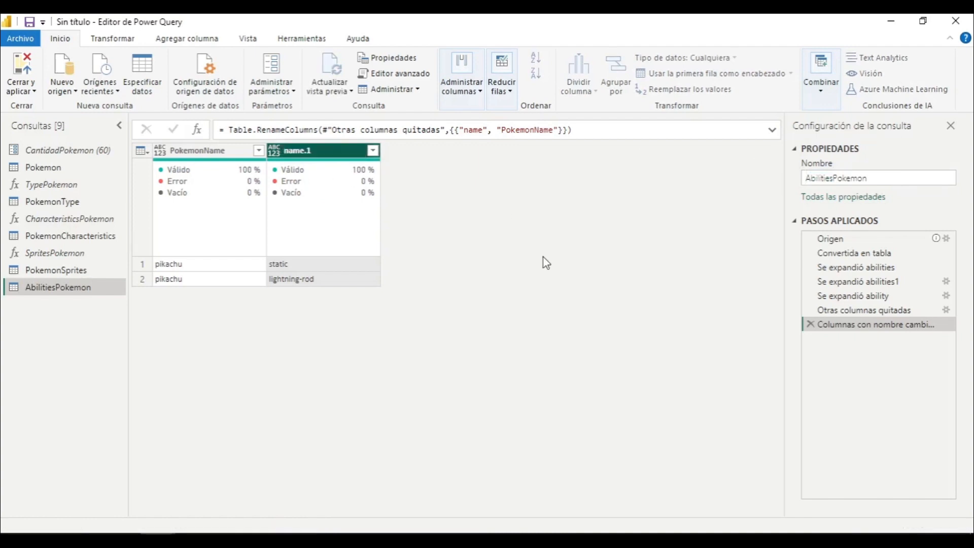
# Step: Detect the data types of the PokemonName and AbilitiesPokemon columns together
pyautogui.keyDown('ctrl'); pyautogui.click(208, 150); pyautogui.keyUp('ctrl')
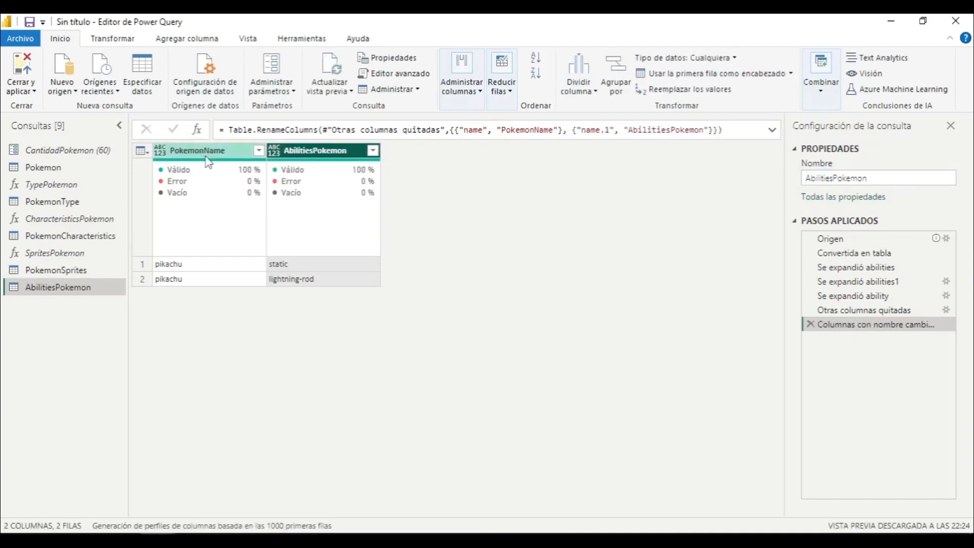
pyautogui.click(97, 40)
pyautogui.click(232, 73)
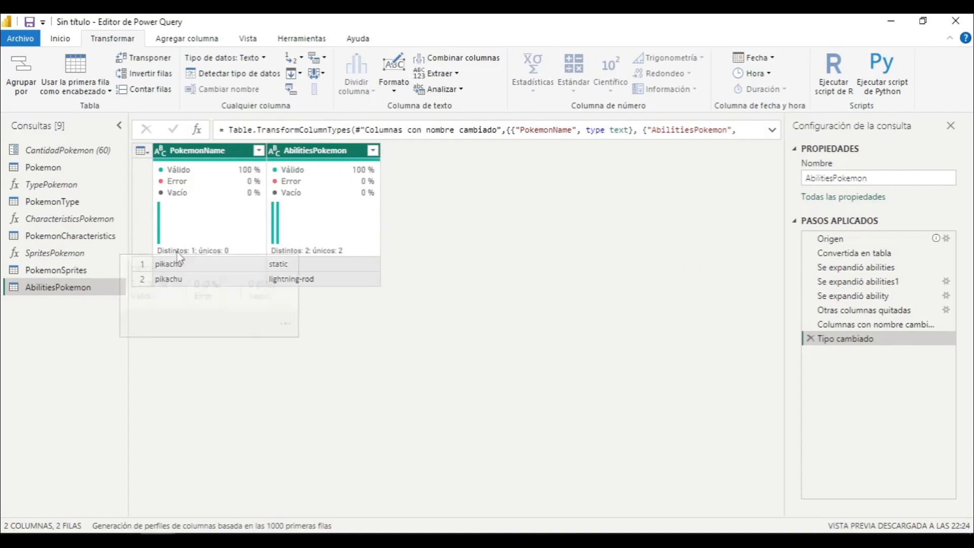
# Step: Delete the Origen line with the fixed Pokémon number 25 from the AbilitiesPokemon query's code
pyautogui.click(62, 39)
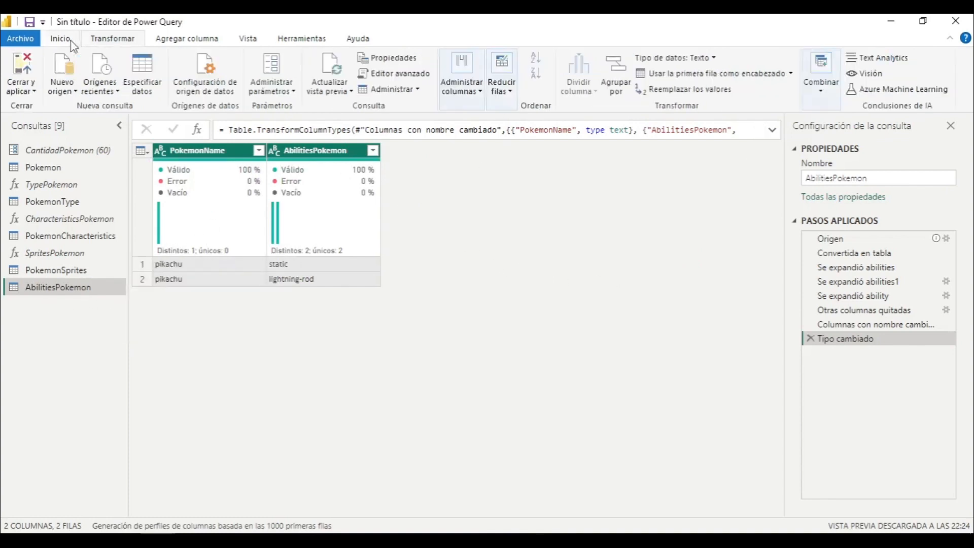
pyautogui.click(393, 73)
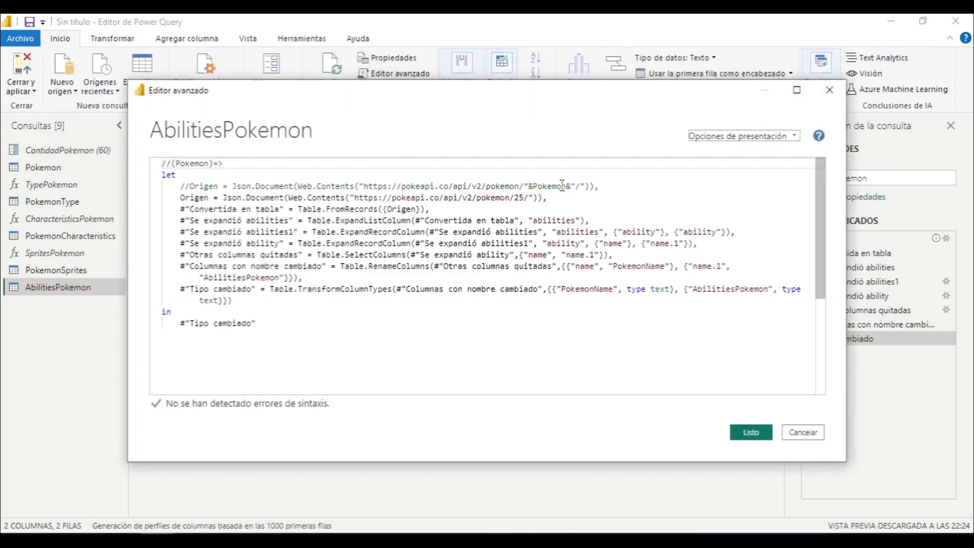
pyautogui.moveTo(547, 197); pyautogui.dragTo(162, 198)
pyautogui.press('BackSpace')
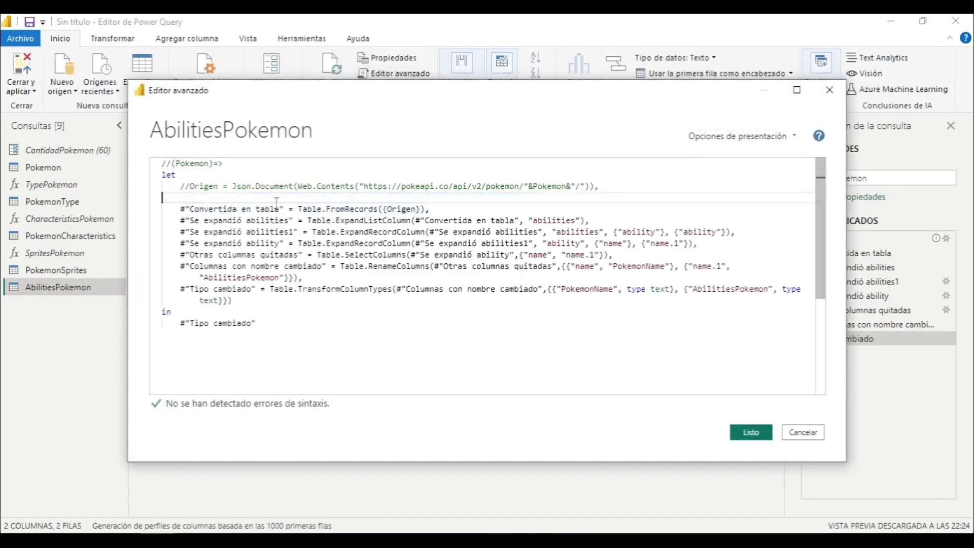
pyautogui.press('BackSpace')
# Step: Uncomment the Origen line that uses the Pokemon variable and the (Pokemon)=> header, and apply the code to make AbilitiesPokemon a function
pyautogui.click(191, 186)
pyautogui.press('BackSpace')
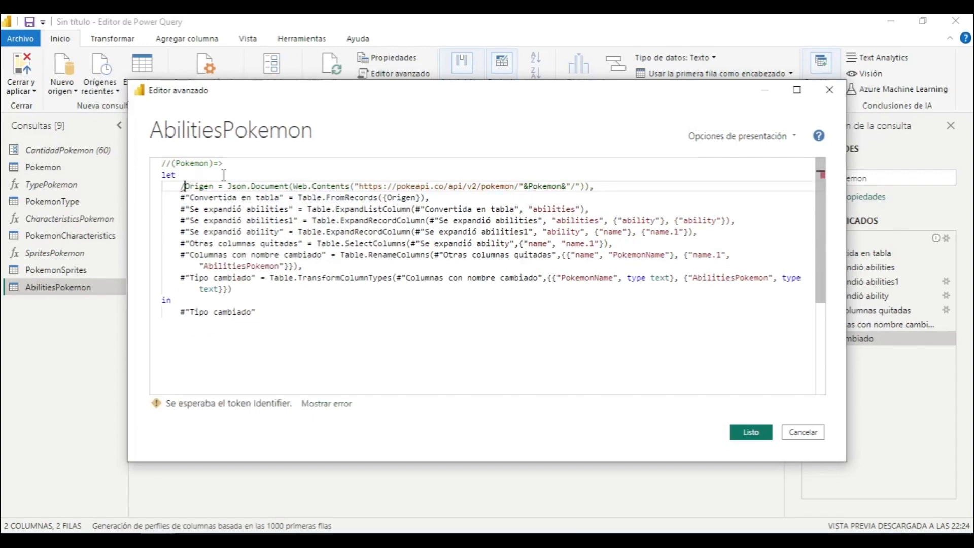
pyautogui.press('BackSpace')
pyautogui.click(173, 163)
pyautogui.press('BackSpace')
pyautogui.press('BackSpace')
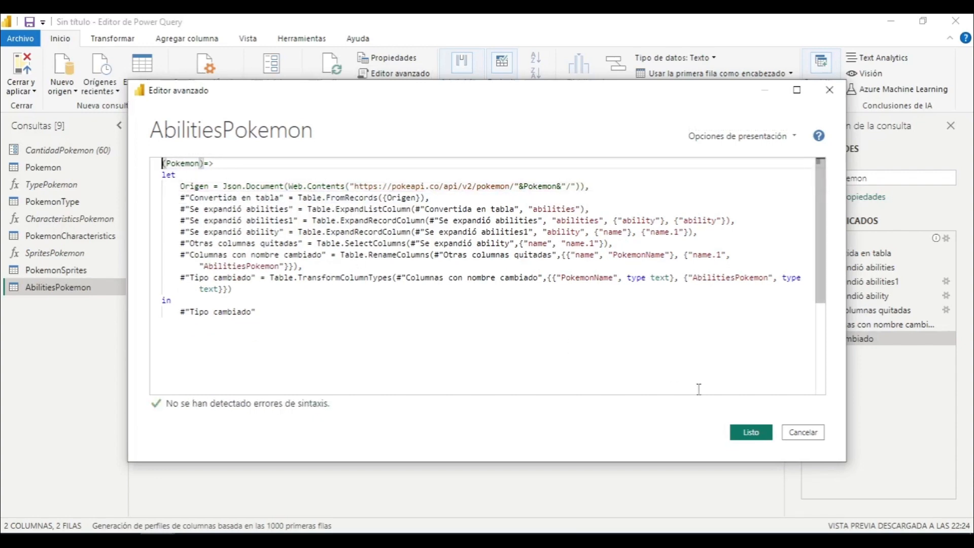
pyautogui.click(751, 432)
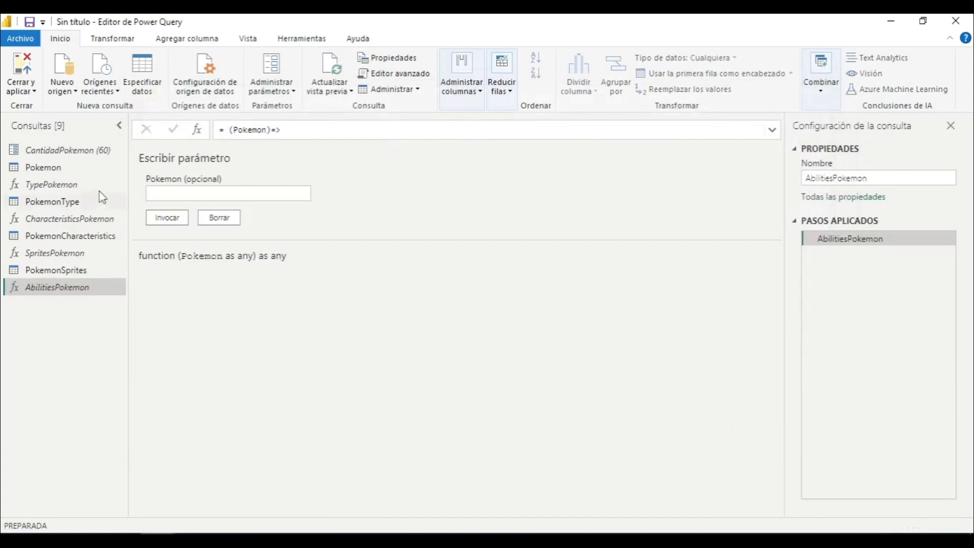
# Step: Duplicate the Pokemon query and rename the copy as PokemonAbilities
pyautogui.click(59, 168)
pyautogui.rightClick(60, 169)
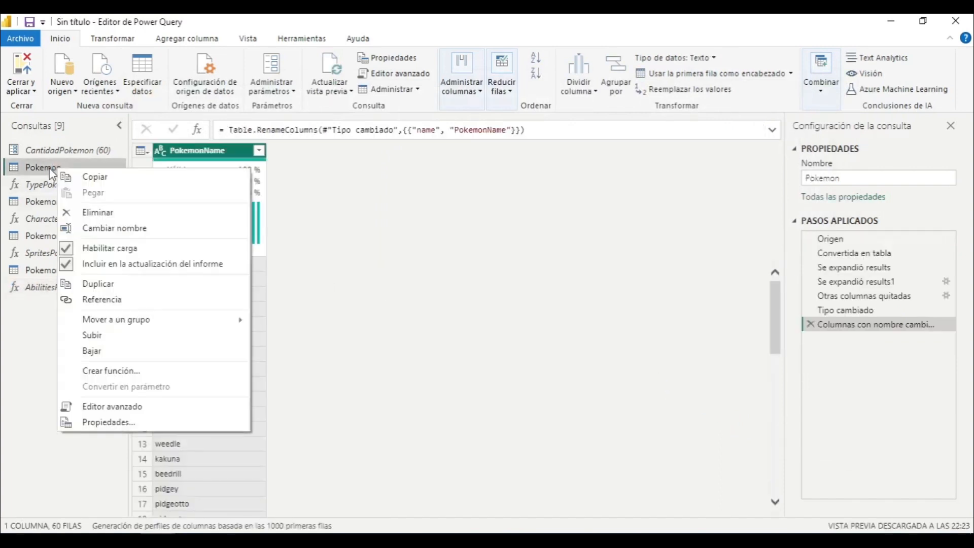
pyautogui.click(109, 284)
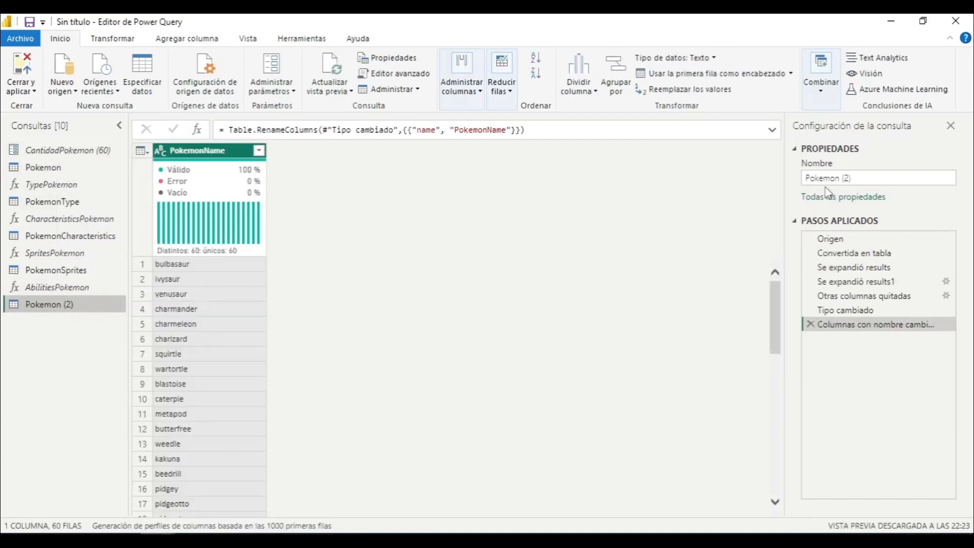
pyautogui.click(864, 181)
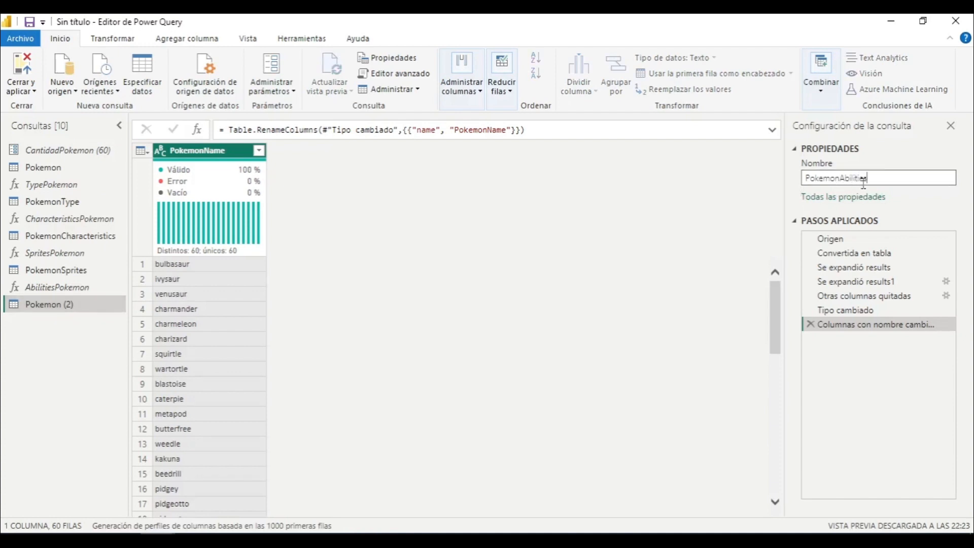
pyautogui.press('Return')
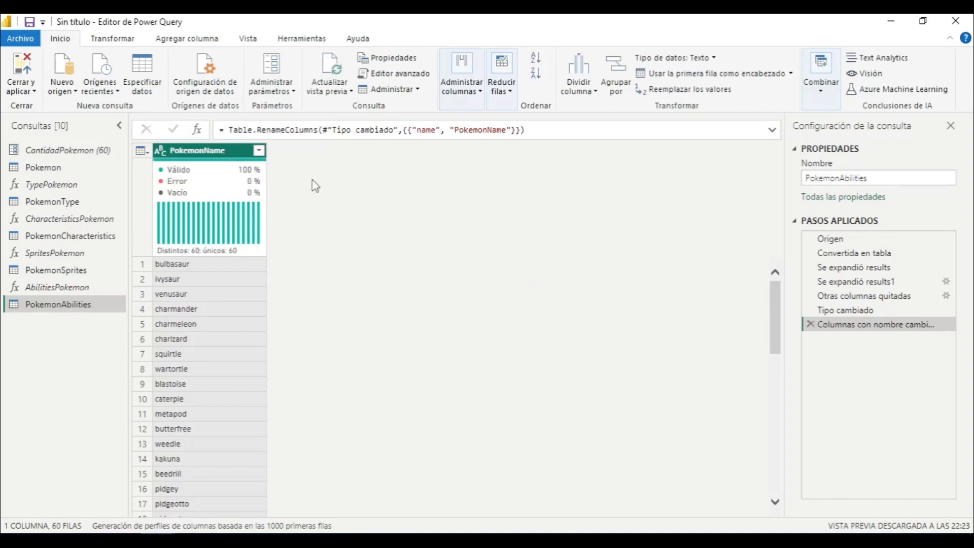
# Step: Add a column to PokemonAbilities that invokes the custom function AbilitiesPokemon on PokemonName
pyautogui.click(174, 39)
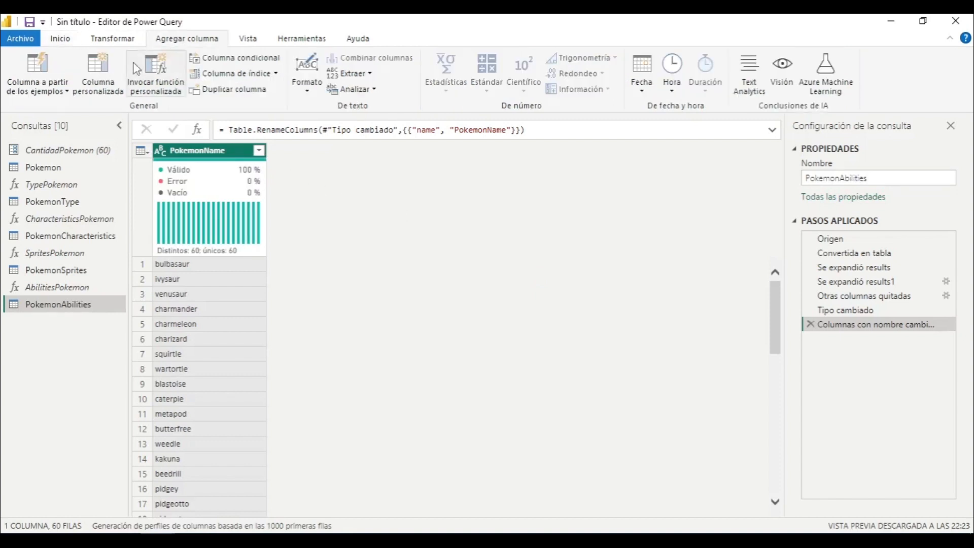
pyautogui.click(156, 76)
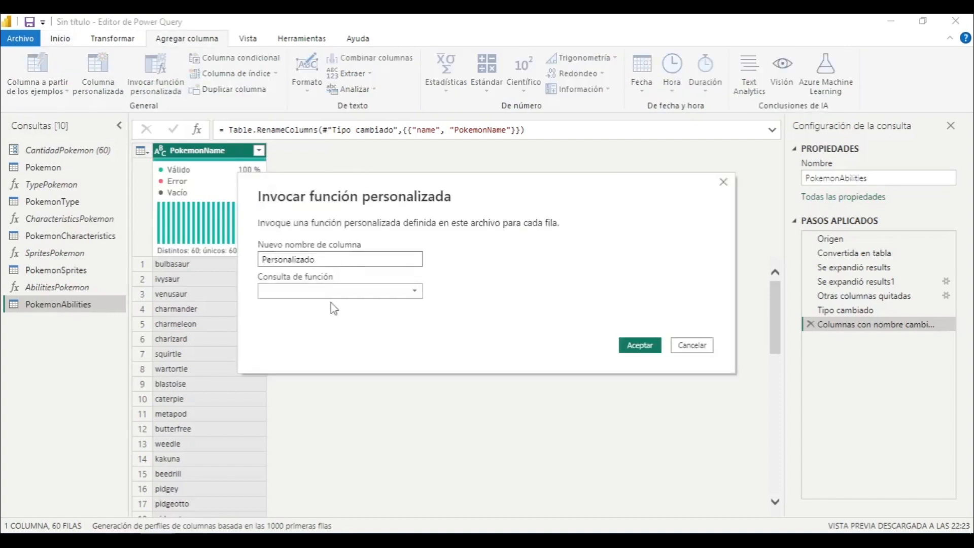
pyautogui.click(337, 292)
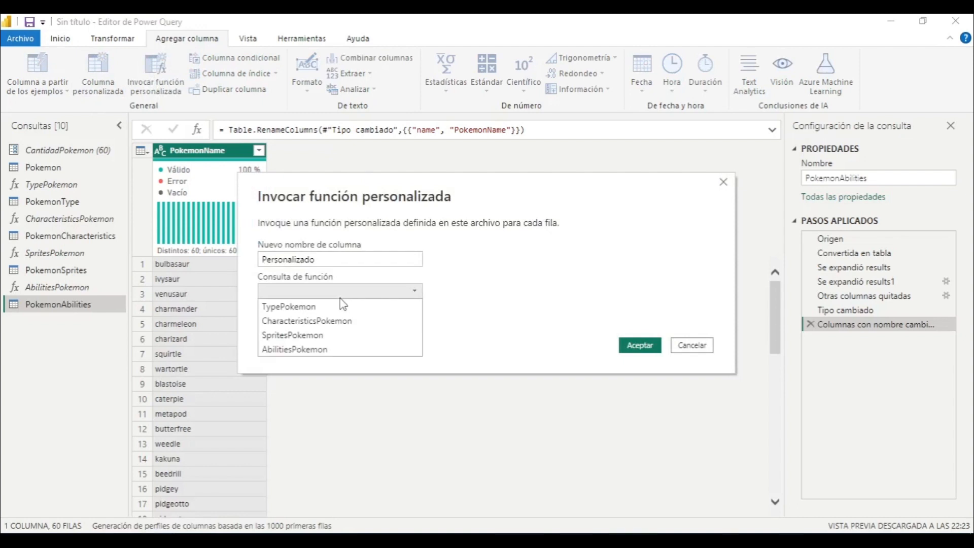
pyautogui.click(343, 350)
pyautogui.click(639, 345)
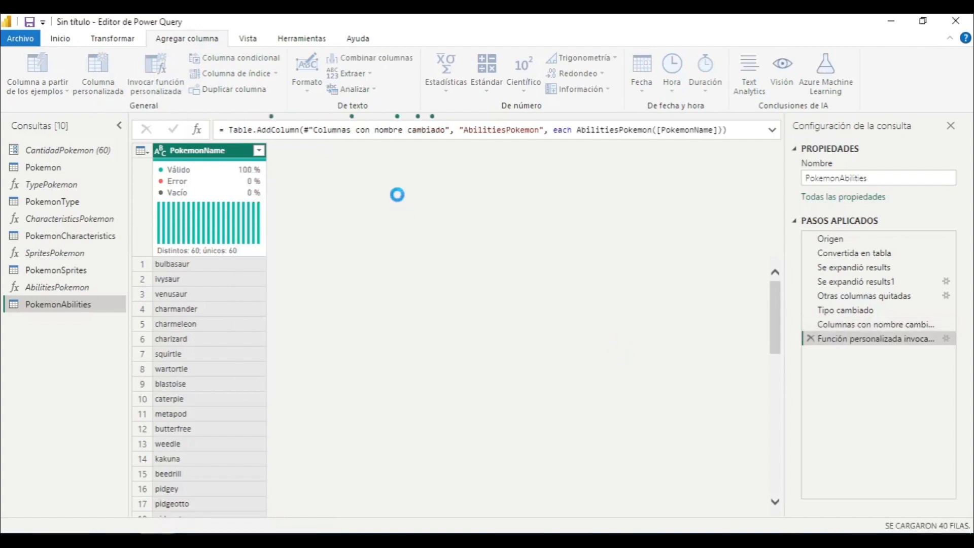
# Step: Expand the tables in the AbilitiesPokemon column with only the AbilitiesPokemon field, without the column name prefix
pyautogui.click(373, 150)
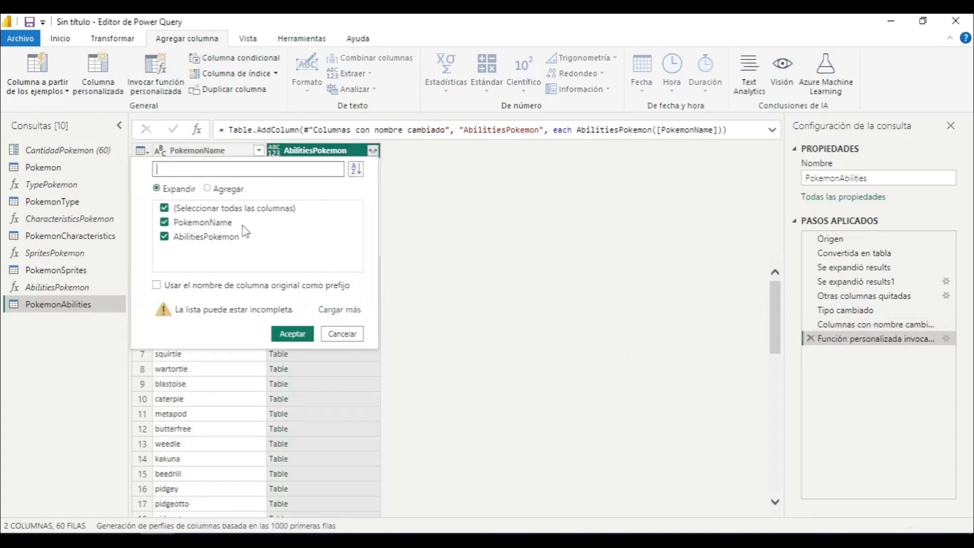
pyautogui.click(246, 211)
pyautogui.click(225, 238)
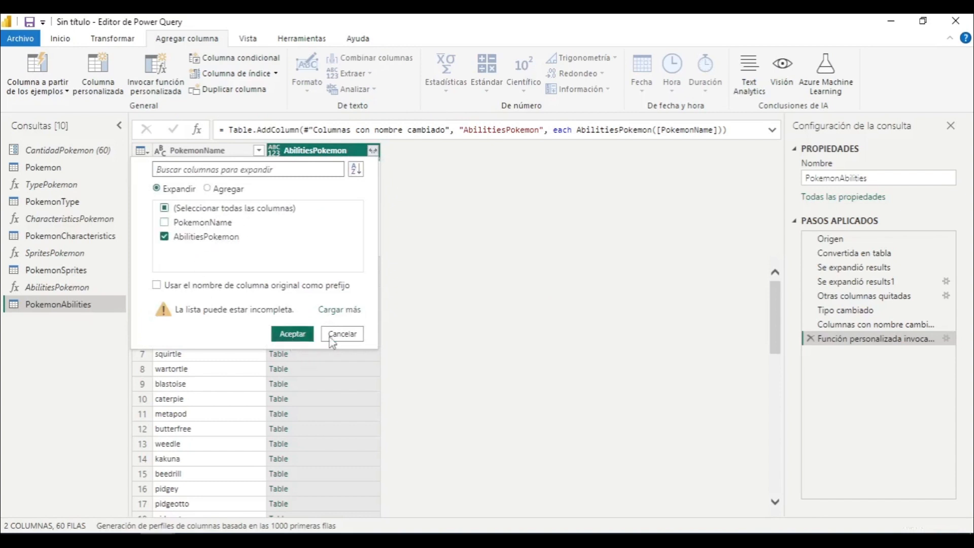
pyautogui.click(304, 336)
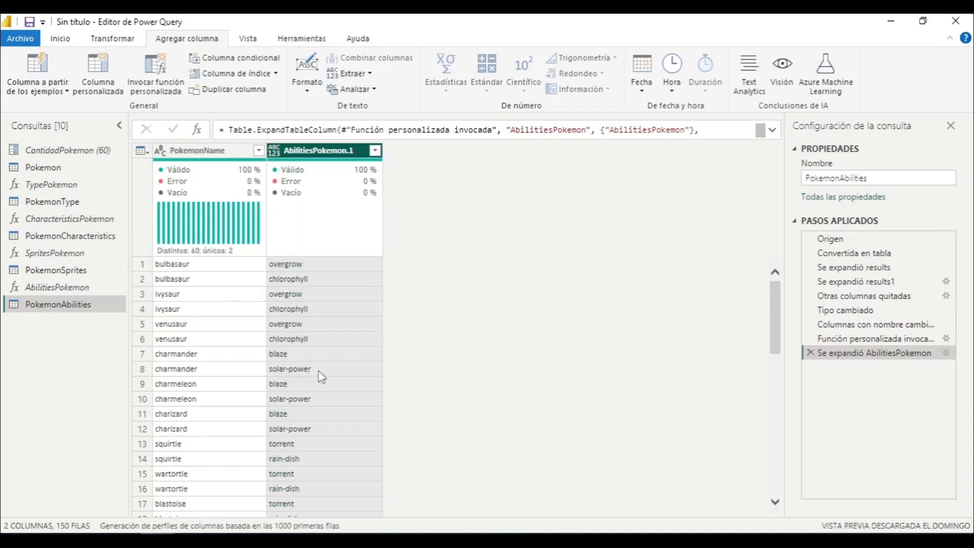
# Step: Detect the data types of both columns in the PokemonAbilities table
pyautogui.scroll(-3, 325, 363)
pyautogui.scroll(3, 325, 364)
pyautogui.keyDown('ctrl'); pyautogui.click(228, 152); pyautogui.keyUp('ctrl')
pyautogui.click(93, 39)
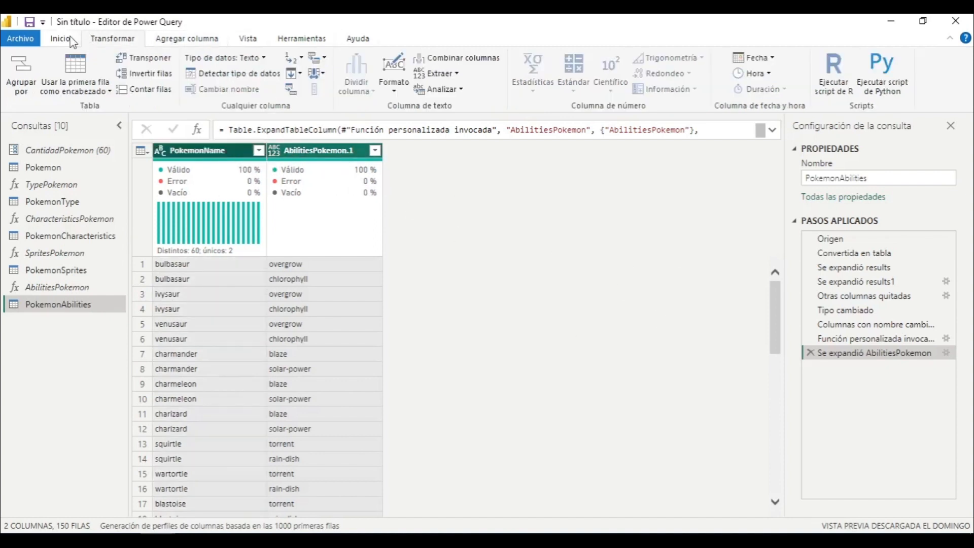
pyautogui.click(233, 74)
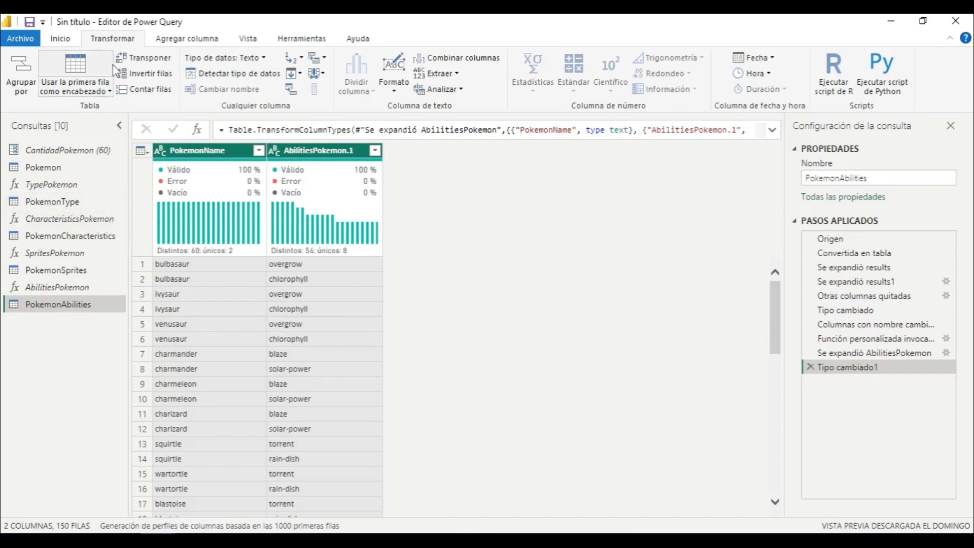
pyautogui.click(67, 42)
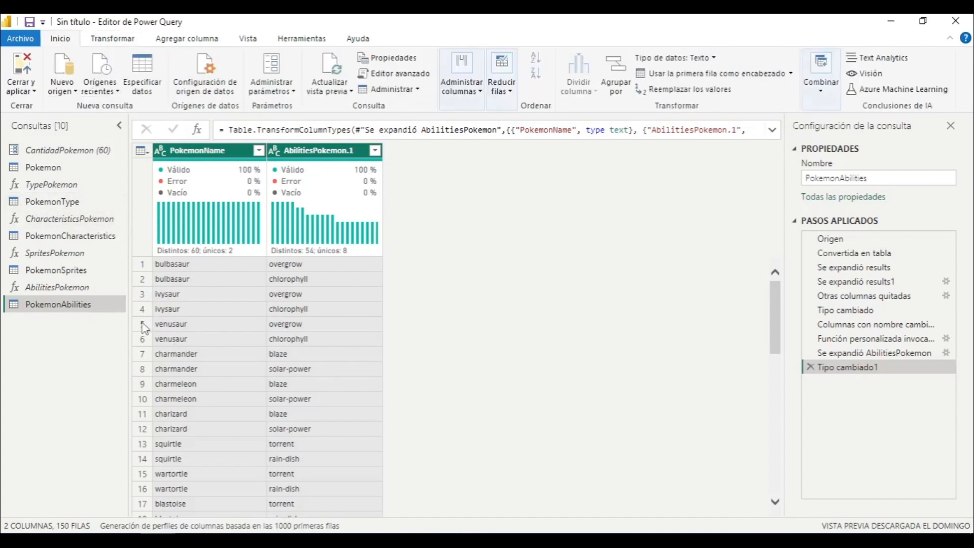
# Step: Switch to the PokeAPI documentation in the browser, collapse the sprites node of the Pokemon endpoint's sample response and examine its stats and types
pyautogui.click(67, 287)
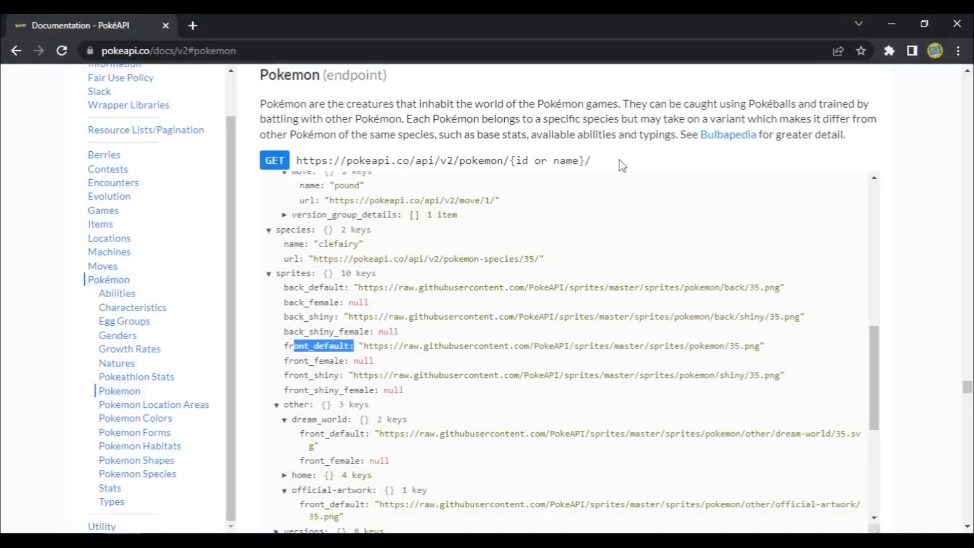
pyautogui.moveTo(619, 161); pyautogui.dragTo(308, 161)
pyautogui.scroll(-2, 448, 345)
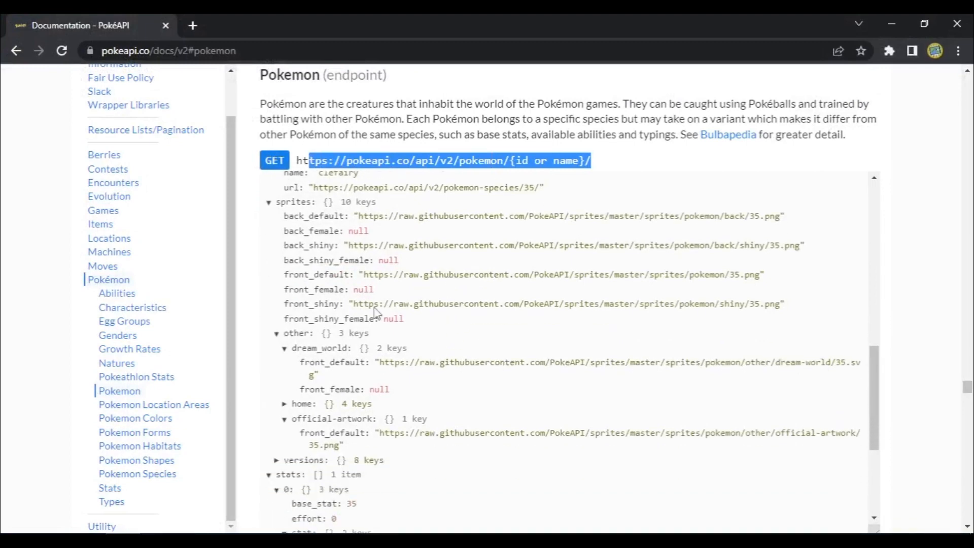
pyautogui.click(269, 201)
pyautogui.scroll(-3, 391, 310)
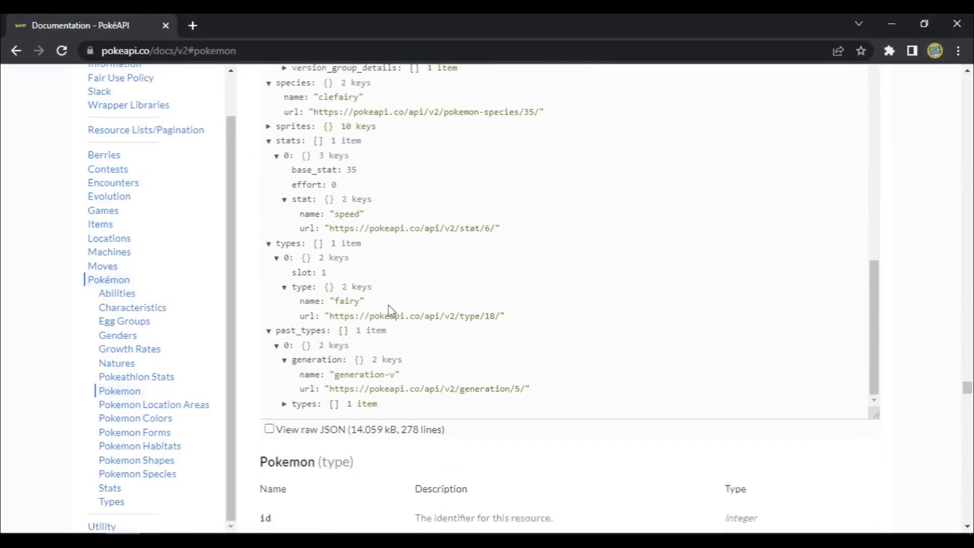
# Step: Return to the Power Query editor, duplicate the AbilitiesPokemon function and rename the copy as StatsPokemon
pyautogui.scroll(3, 387, 310)
pyautogui.scroll(3, 907, 346)
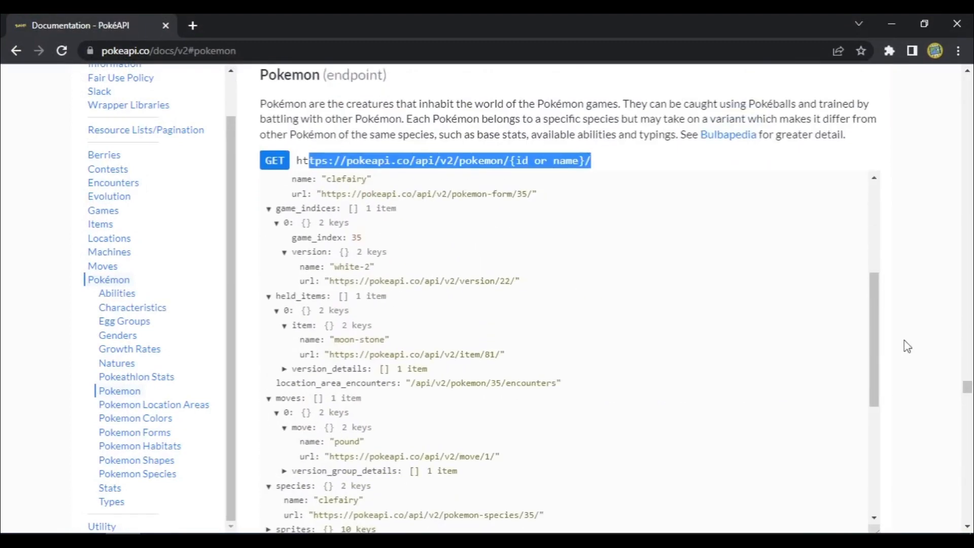
pyautogui.click(891, 32)
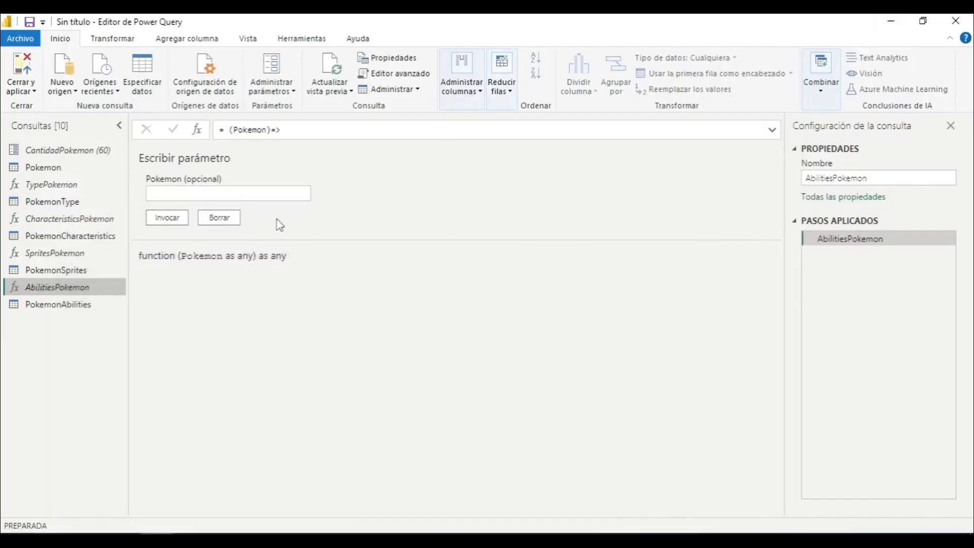
pyautogui.rightClick(69, 288)
pyautogui.click(129, 403)
pyautogui.click(825, 178)
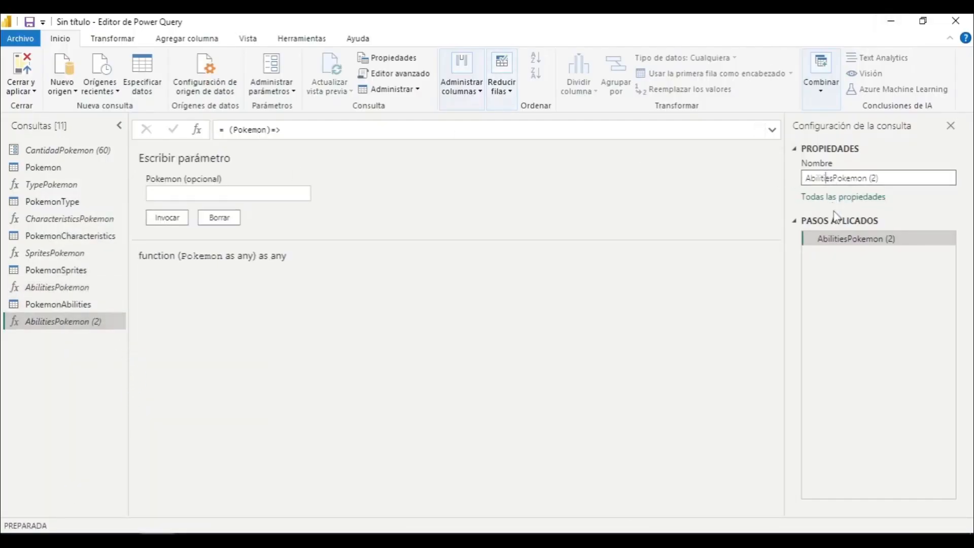
pyautogui.hotkey('shift', 'Home')
pyautogui.write('Stats')
pyautogui.press('Return')
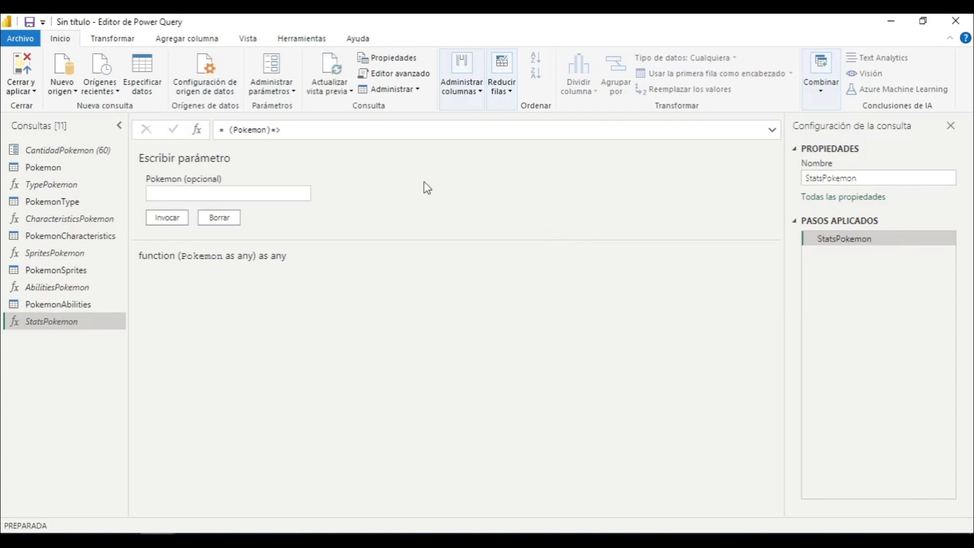
# Step: Open the M code of StatsPokemon for editing and comment out its (Pokemon)=> parameter line
pyautogui.click(421, 74)
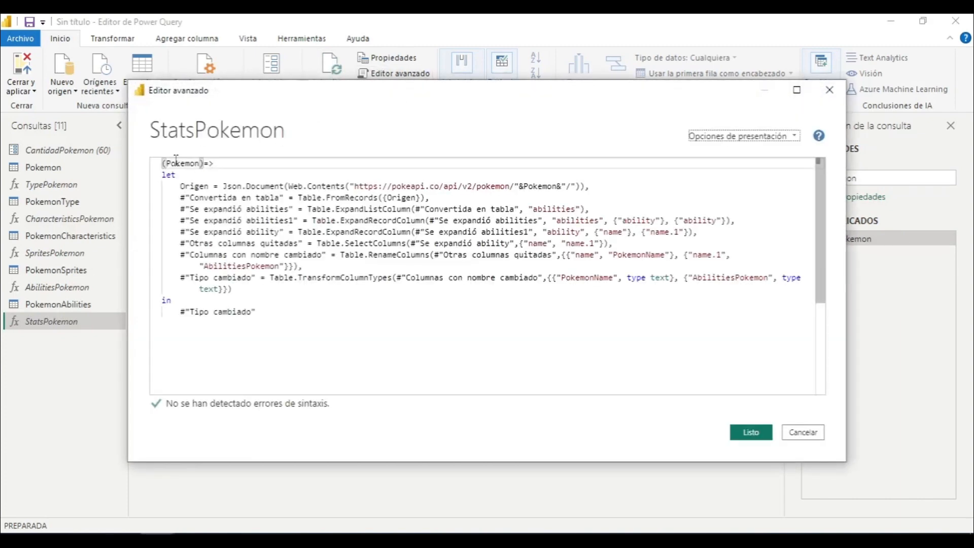
pyautogui.click(176, 163)
pyautogui.press('Left')
pyautogui.press('Left')
pyautogui.press('Left')
pyautogui.write('//')
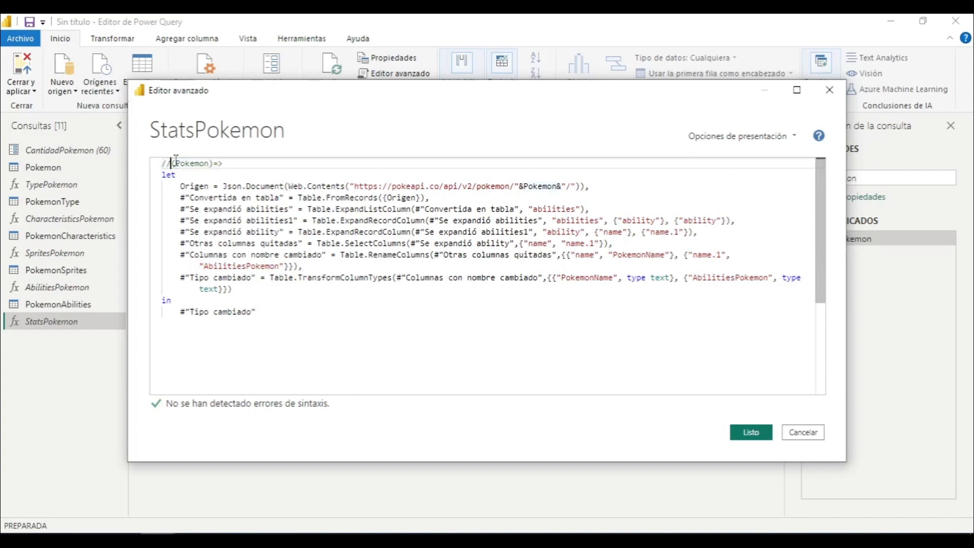
# Step: Comment out the parameterised Origen line in the StatsPokemon code and add an uncommented copy of it directly below
pyautogui.click(182, 187)
pyautogui.write('//')
pyautogui.hotkey('shift', 'End')
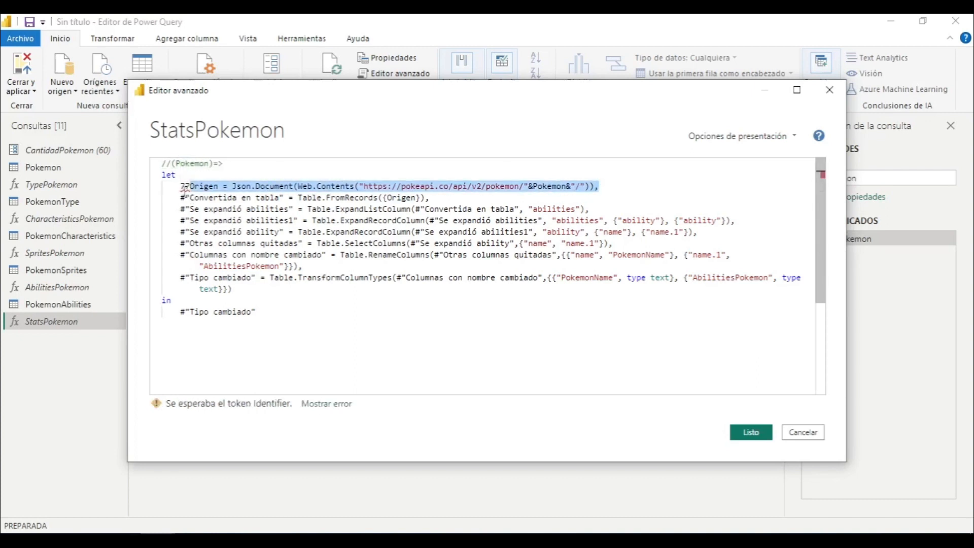
pyautogui.hotkey('ctrl', 'c')
pyautogui.press('End')
pyautogui.press('Return')
pyautogui.hotkey('ctrl', 'v')
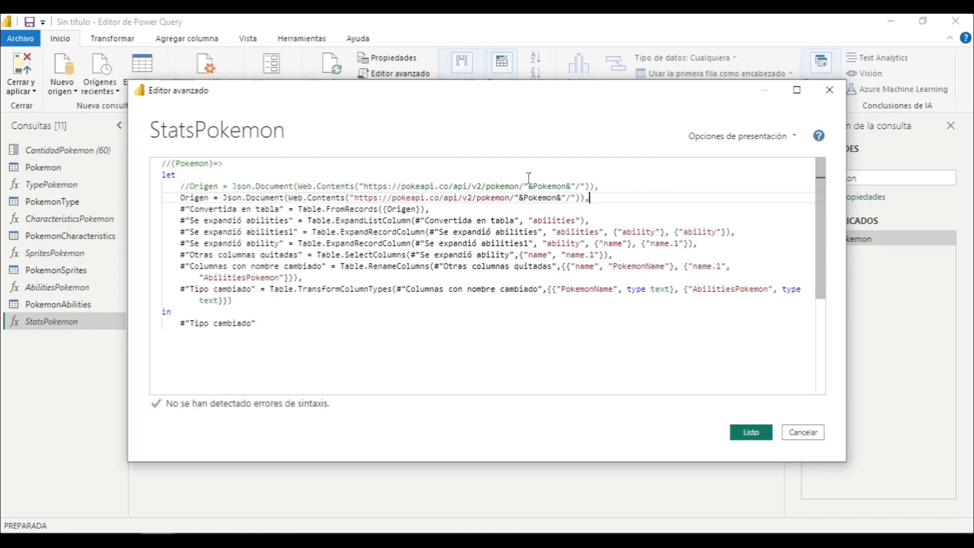
# Step: Replace the Pokemon parameter in the copied Origen URL with the fixed ID 25 and apply the code
pyautogui.hotkey('ctrl', 'shift', 'Left')
pyautogui.hotkey('ctrl', 'shift', 'Left')
pyautogui.hotkey('ctrl', 'shift', 'Left')
pyautogui.hotkey('ctrl', 'shift', 'Left')
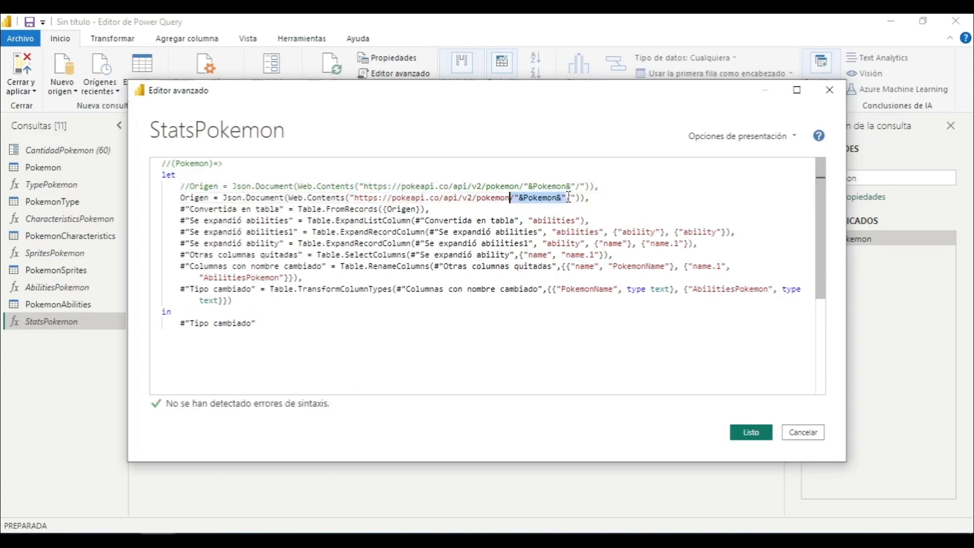
pyautogui.write('25')
pyautogui.press('Return')
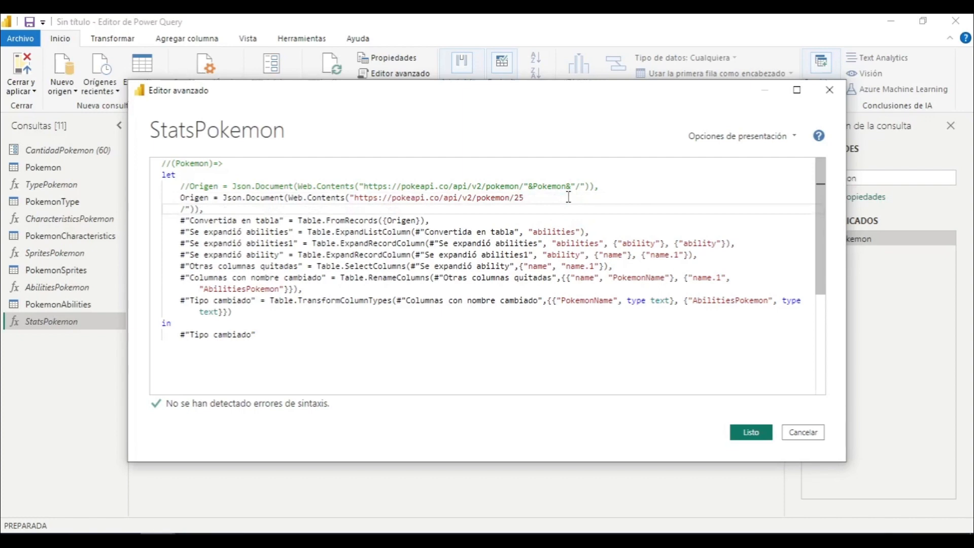
pyautogui.press('BackSpace')
pyautogui.press('BackSpace')
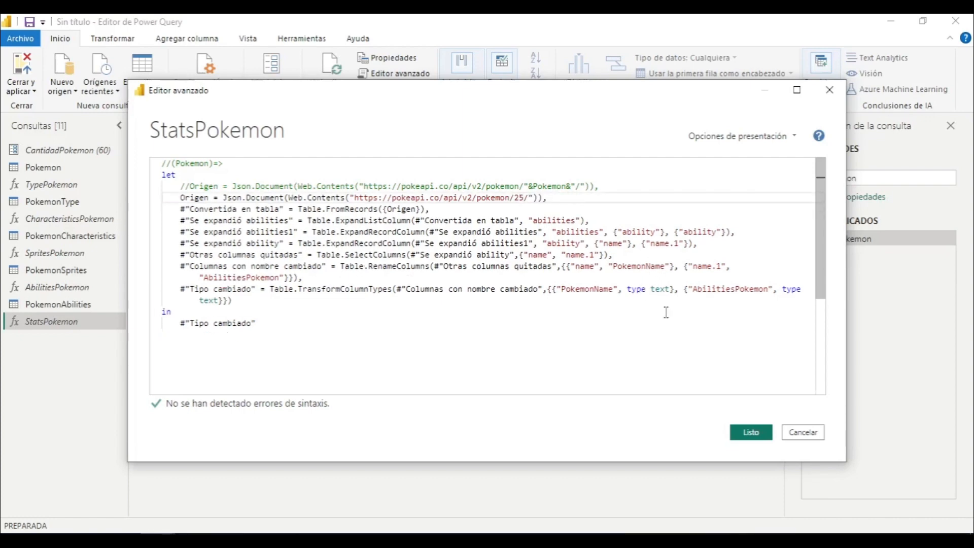
pyautogui.click(751, 432)
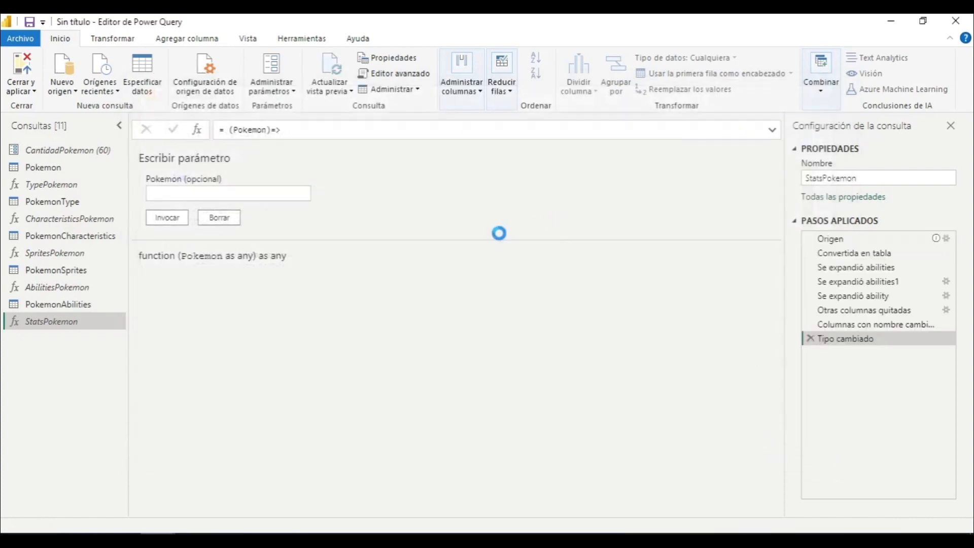
# Step: Delete all applied steps of StatsPokemon that follow Convertida en tabla
pyautogui.click(811, 338)
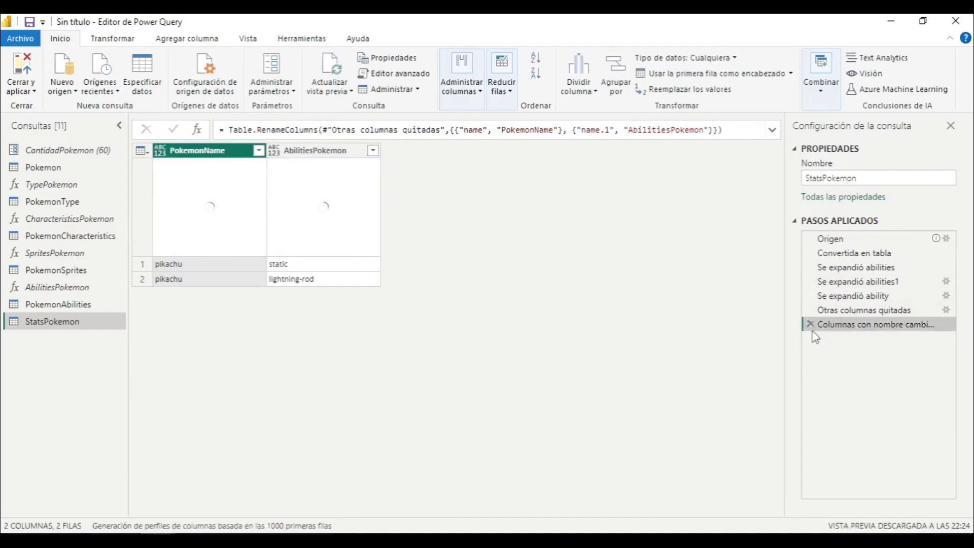
pyautogui.click(811, 325)
pyautogui.click(810, 310)
pyautogui.click(811, 296)
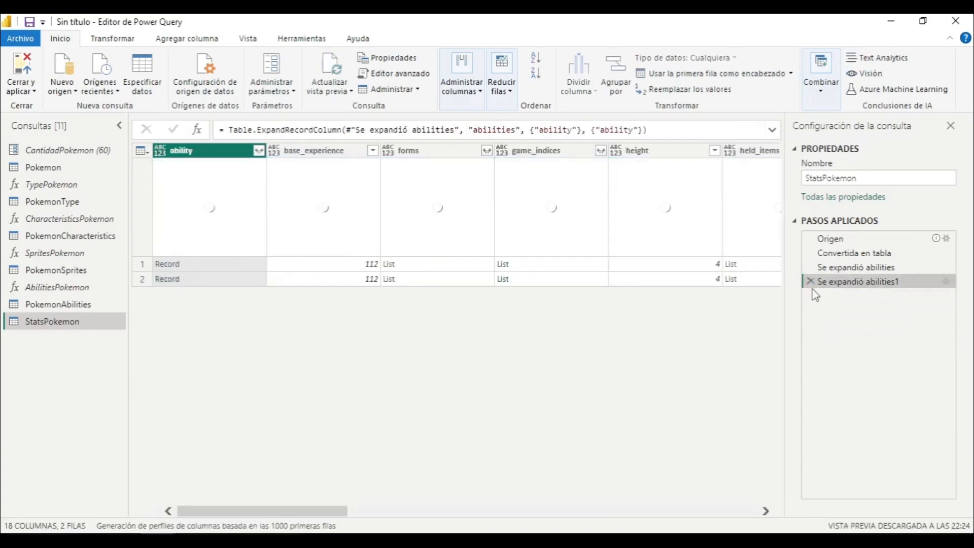
pyautogui.click(811, 281)
pyautogui.click(811, 266)
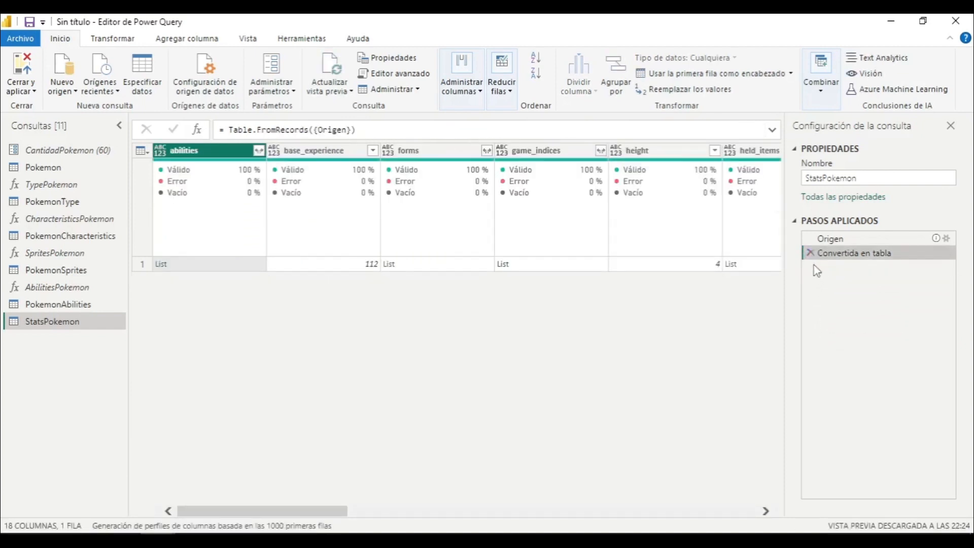
# Step: Expand the stats column into new rows and expand its records with only base_stat and stat, without the column name prefix
pyautogui.moveTo(283, 512); pyautogui.dragTo(683, 512)
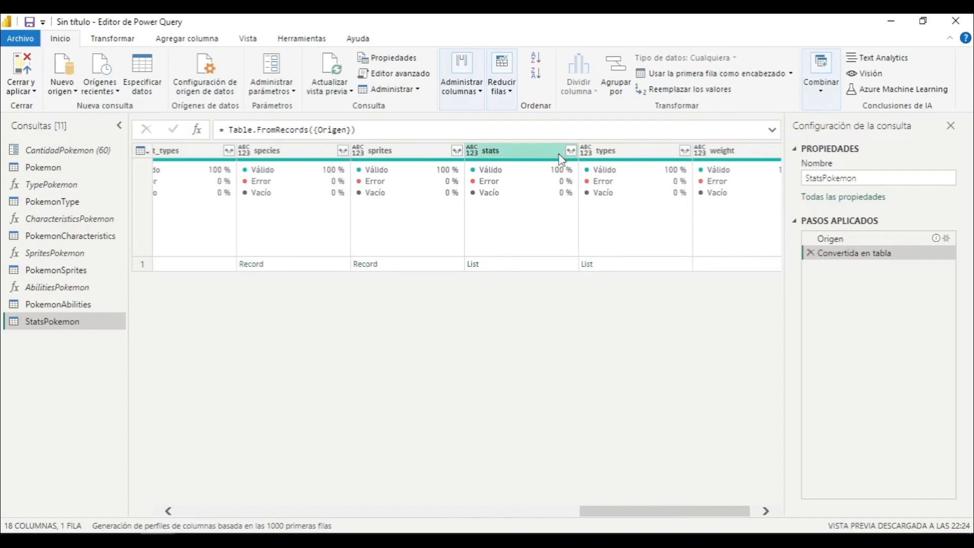
pyautogui.click(571, 152)
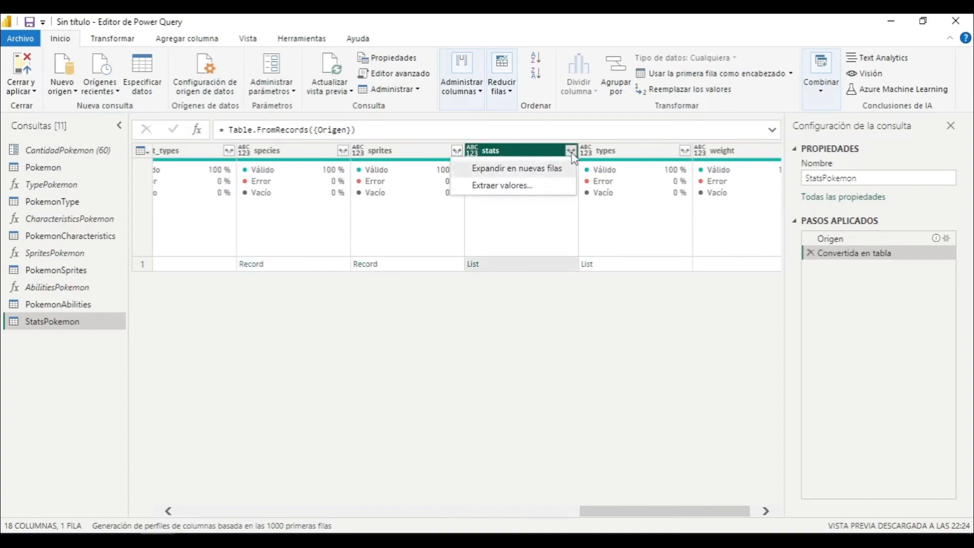
pyautogui.click(545, 169)
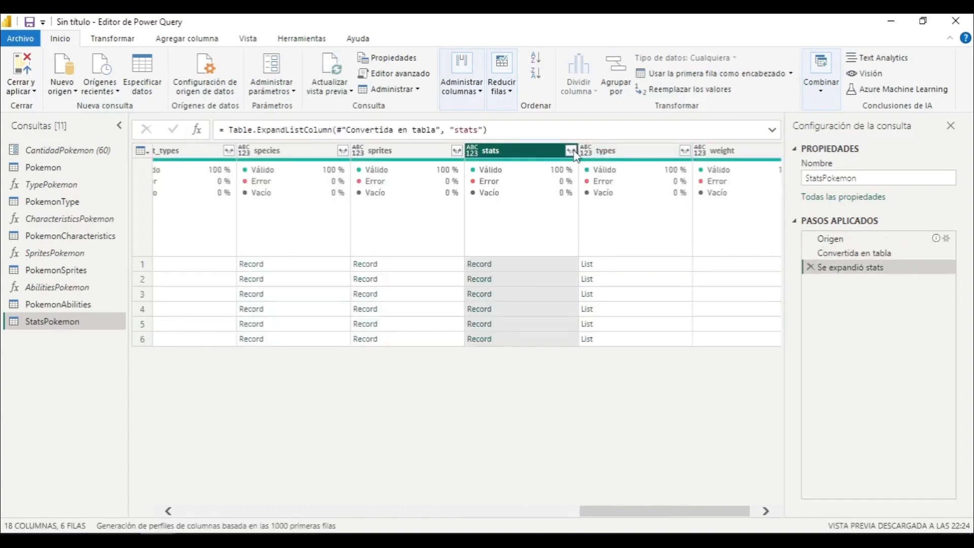
pyautogui.click(571, 151)
pyautogui.click(448, 197)
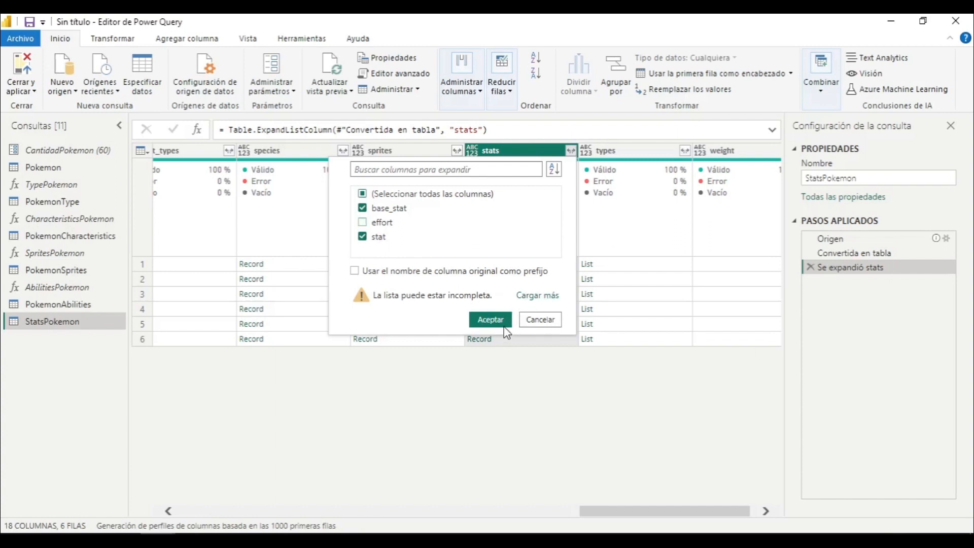
pyautogui.click(490, 320)
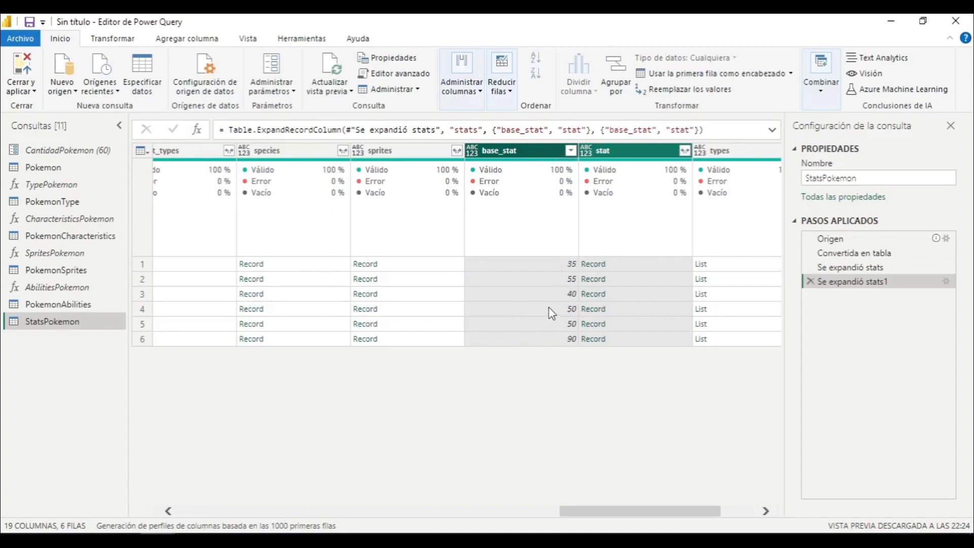
# Step: Expand the records in the stat column with only the name field, without the column name prefix
pyautogui.click(685, 151)
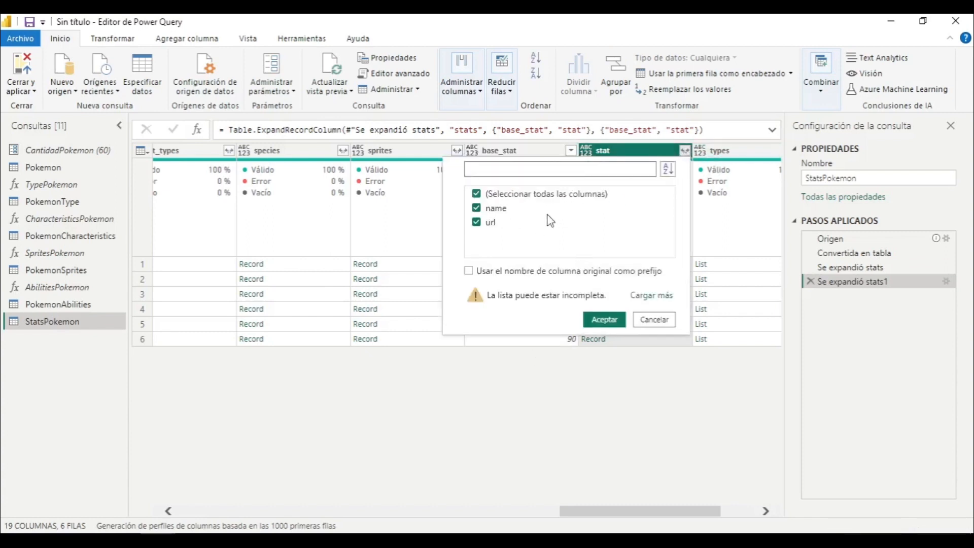
pyautogui.click(476, 221)
pyautogui.click(614, 320)
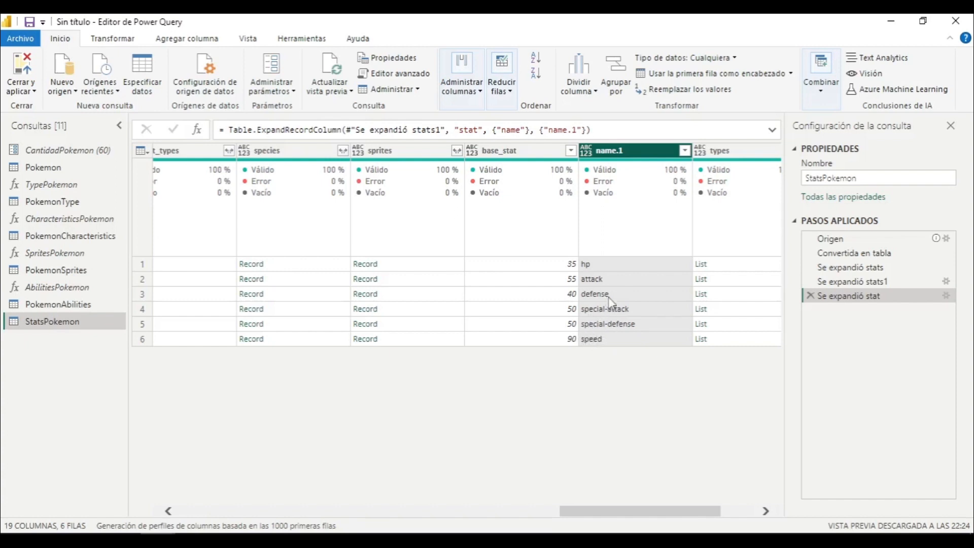
# Step: Keep only the name.1, base_stat and name columns and remove all others
pyautogui.keyDown('ctrl'); pyautogui.click(537, 153); pyautogui.keyUp('ctrl')
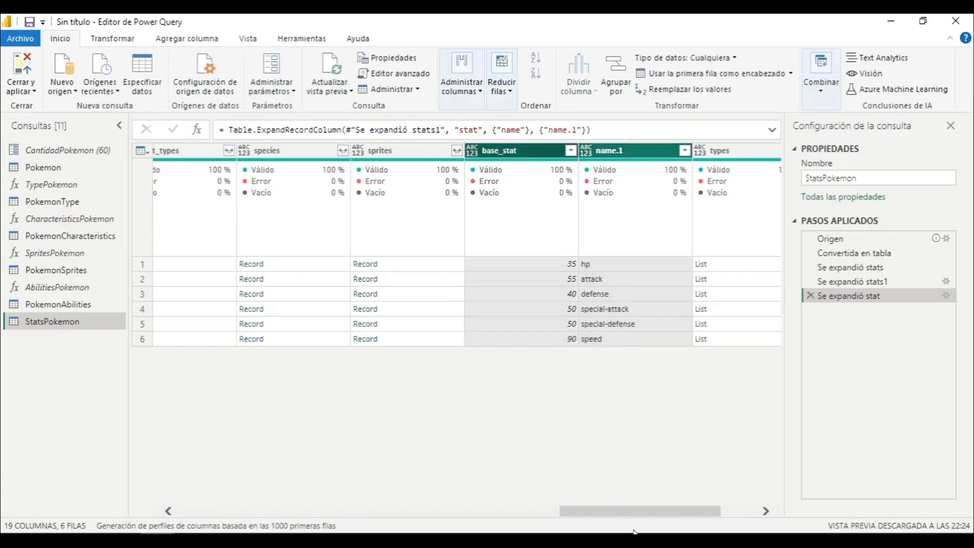
pyautogui.moveTo(655, 520); pyautogui.dragTo(547, 512)
pyautogui.click(378, 151)
pyautogui.rightClick(378, 152)
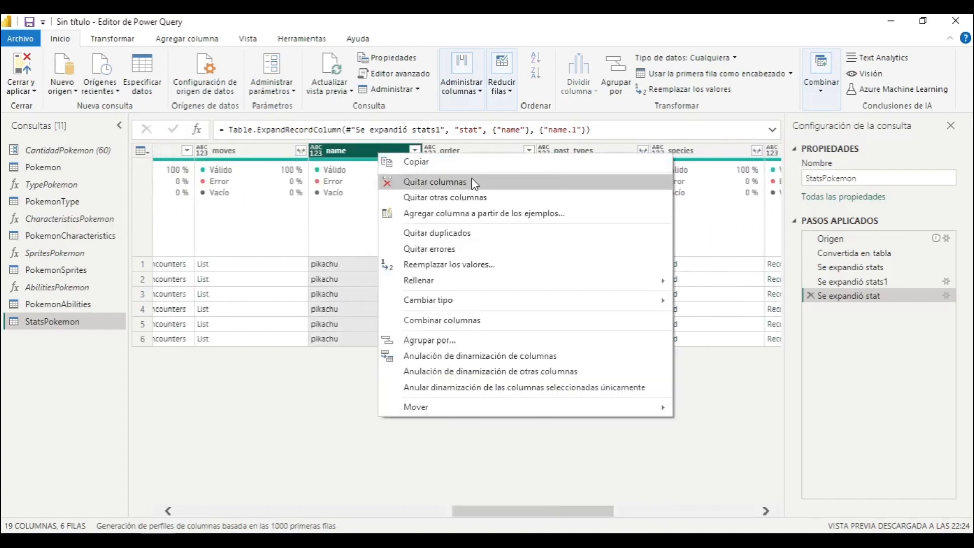
pyautogui.click(477, 198)
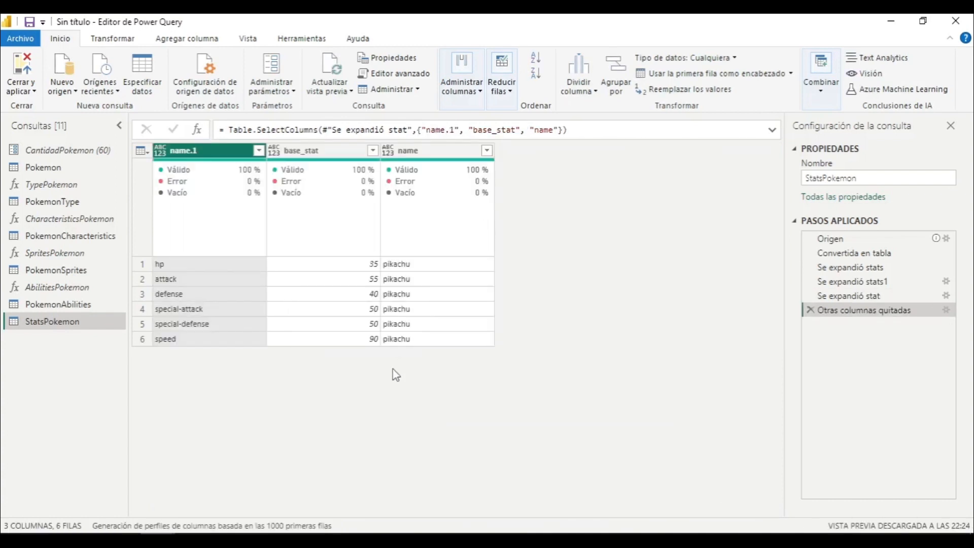
# Step: Rename the name column as PokemonName and the name.1 column as Stats
pyautogui.doubleClick(439, 151)
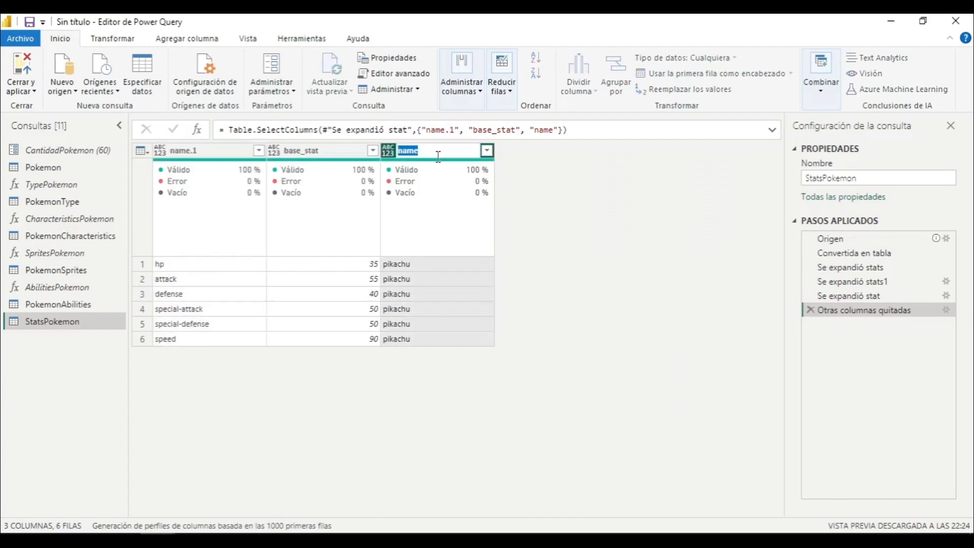
pyautogui.press('Home')
pyautogui.write('Pokemon')
pyautogui.press('Return')
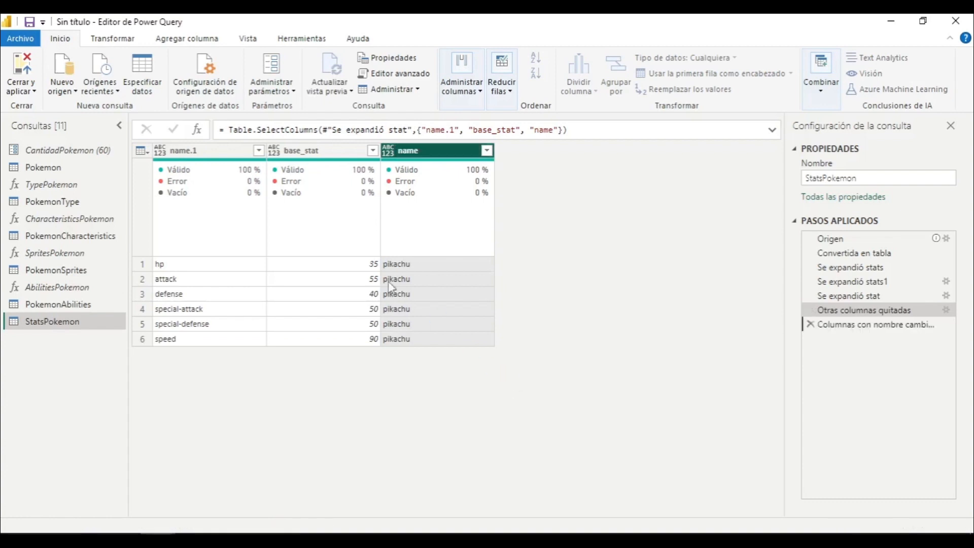
pyautogui.click(225, 152)
pyautogui.doubleClick(225, 152)
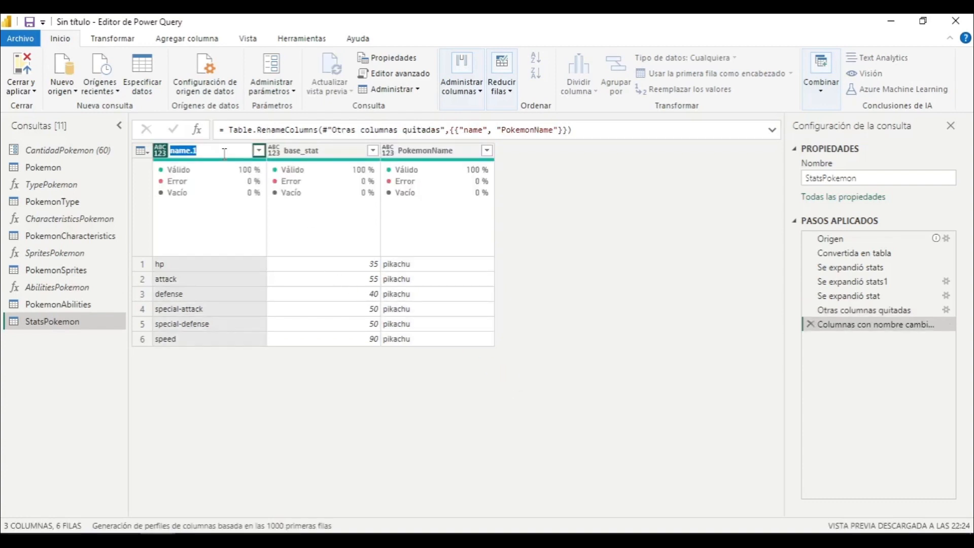
pyautogui.write('Stats')
pyautogui.press('Return')
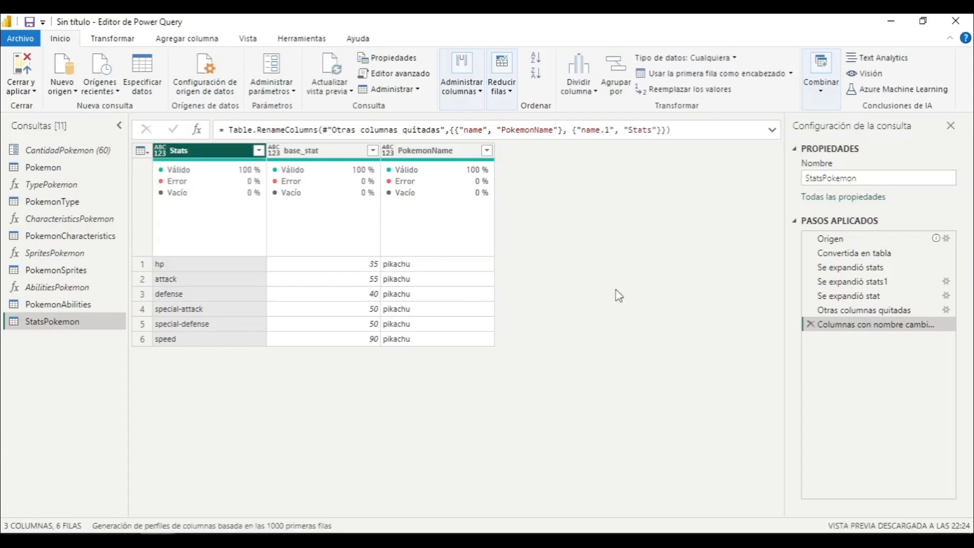
# Step: Detect the data types of the Stats, base_stat and PokemonName columns
pyautogui.keyDown('shift'); pyautogui.click(452, 205); pyautogui.keyUp('shift')
pyautogui.click(113, 38)
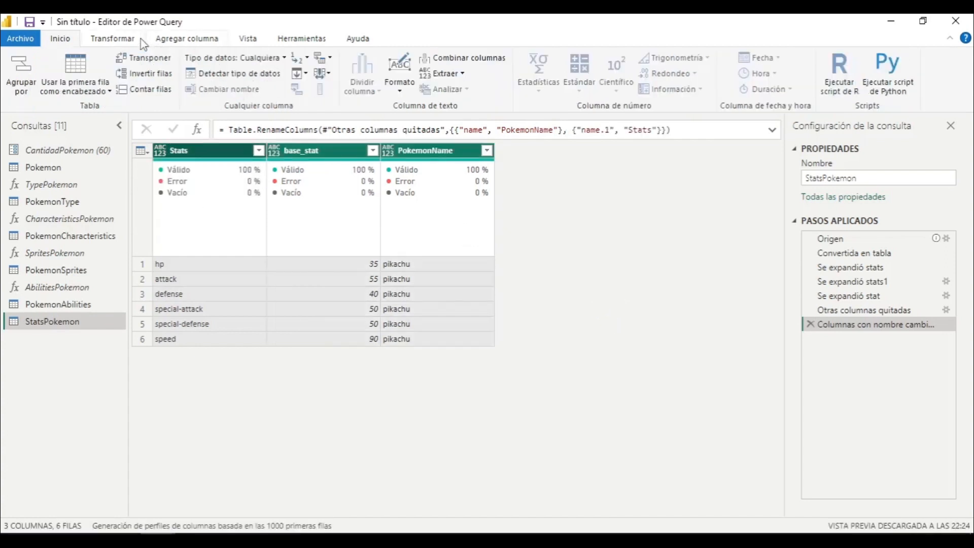
pyautogui.click(228, 75)
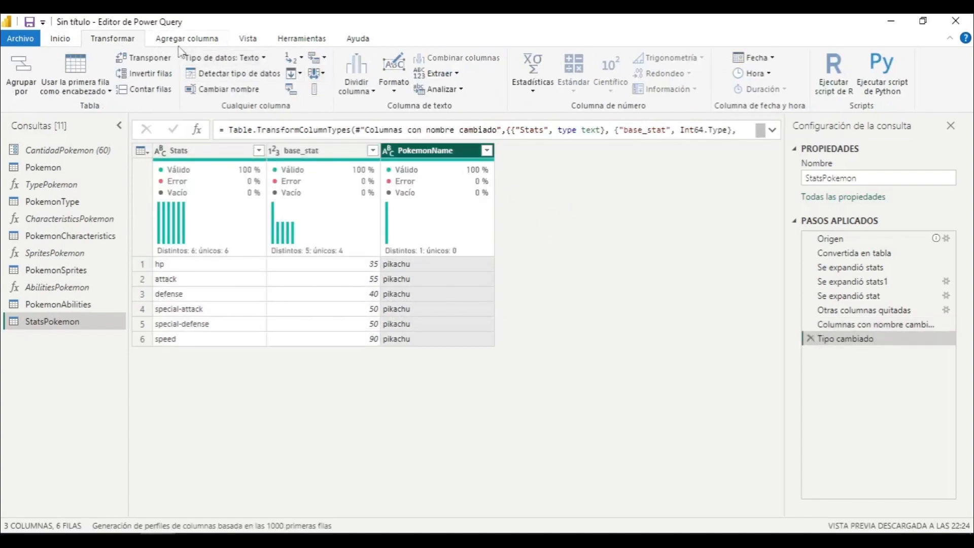
# Step: Turn StatsPokemon back into a function by deleting the fixed-ID Origen line and uncommenting the parameterised Origen and (Pokemon)=> lines
pyautogui.click(73, 43)
pyautogui.click(395, 74)
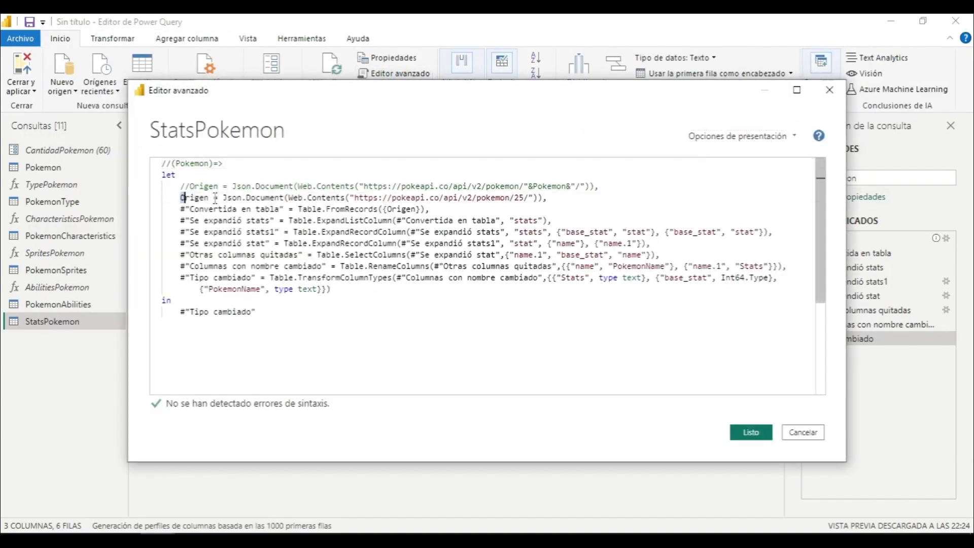
pyautogui.moveTo(181, 198); pyautogui.dragTo(548, 198)
pyautogui.press('BackSpace')
pyautogui.press('BackSpace')
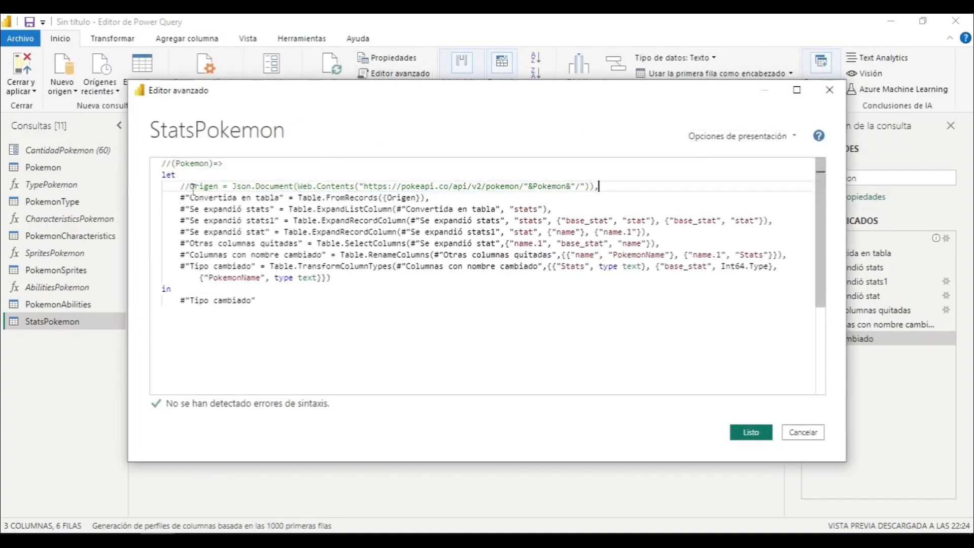
pyautogui.press('BackSpace')
pyautogui.press('BackSpace')
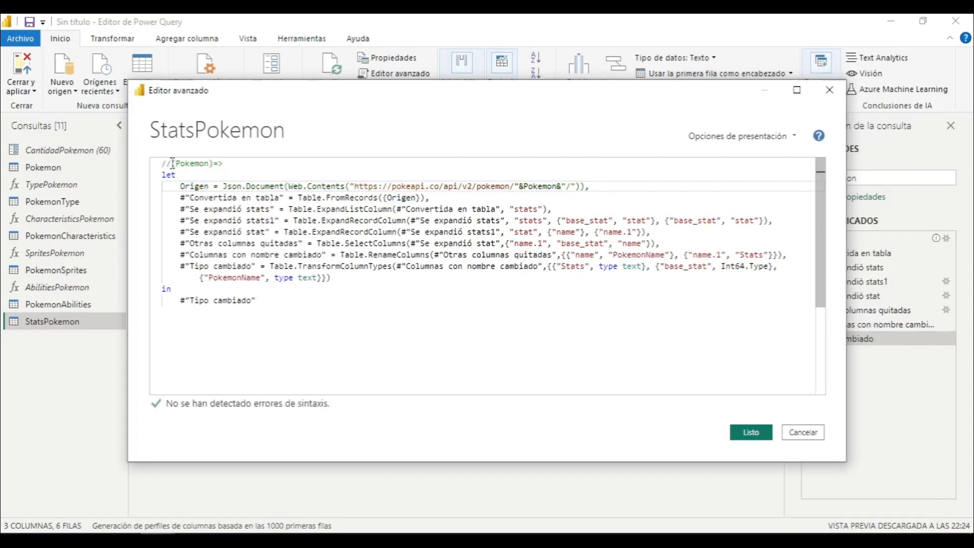
pyautogui.click(745, 432)
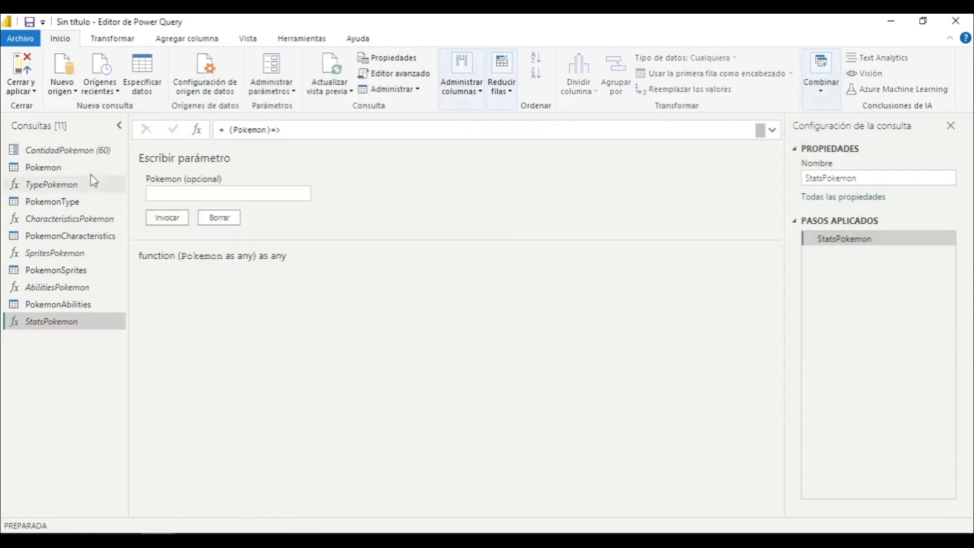
# Step: Duplicate the Pokemon query and rename the copy as PokemonStats
pyautogui.click(59, 169)
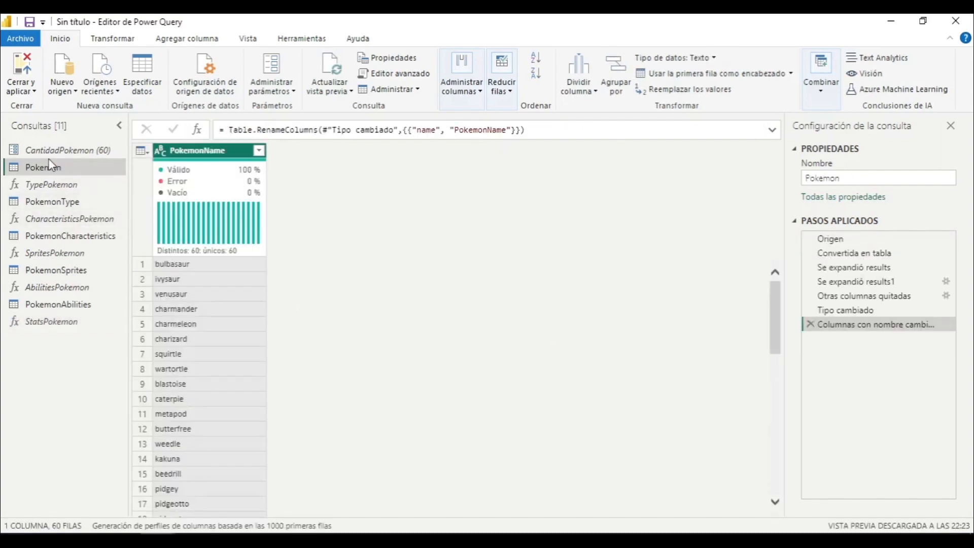
pyautogui.rightClick(59, 168)
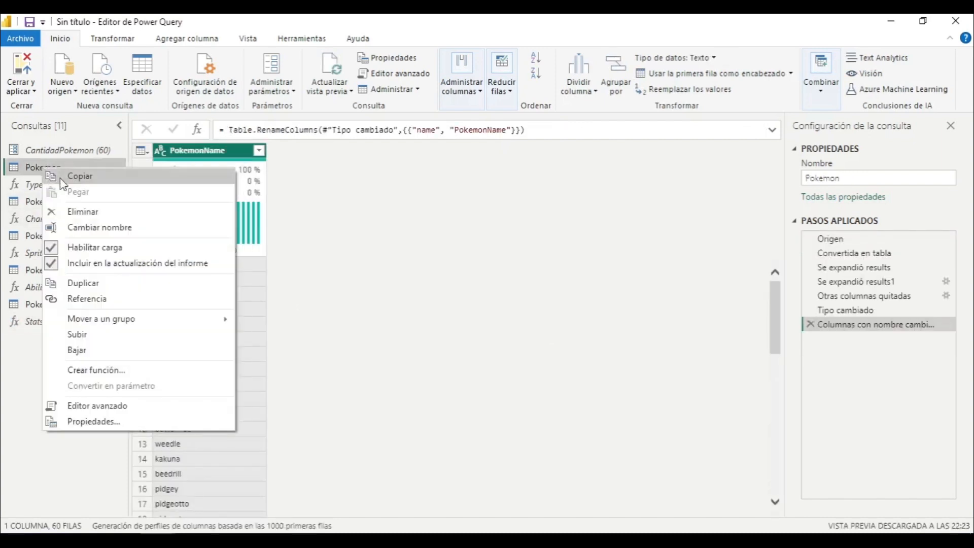
pyautogui.click(124, 285)
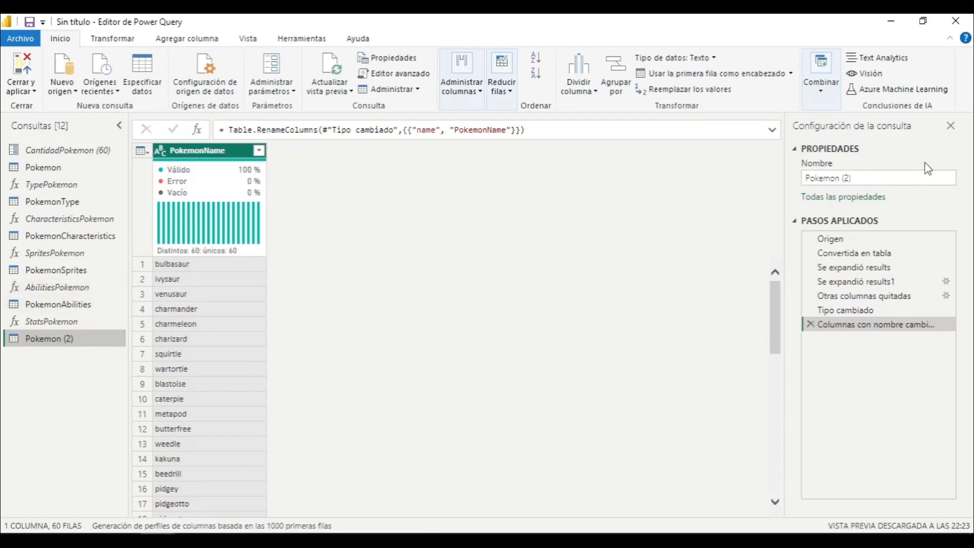
pyautogui.click(885, 180)
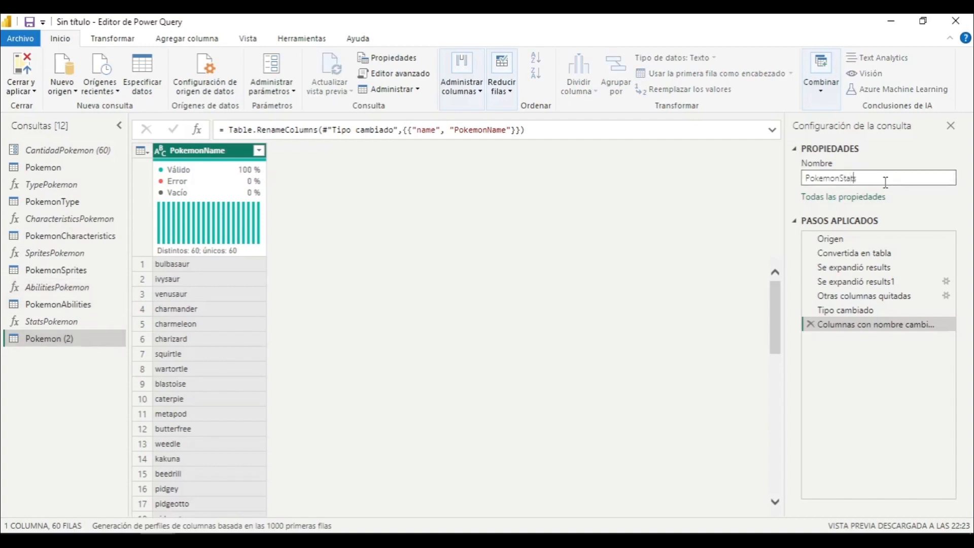
pyautogui.click(550, 299)
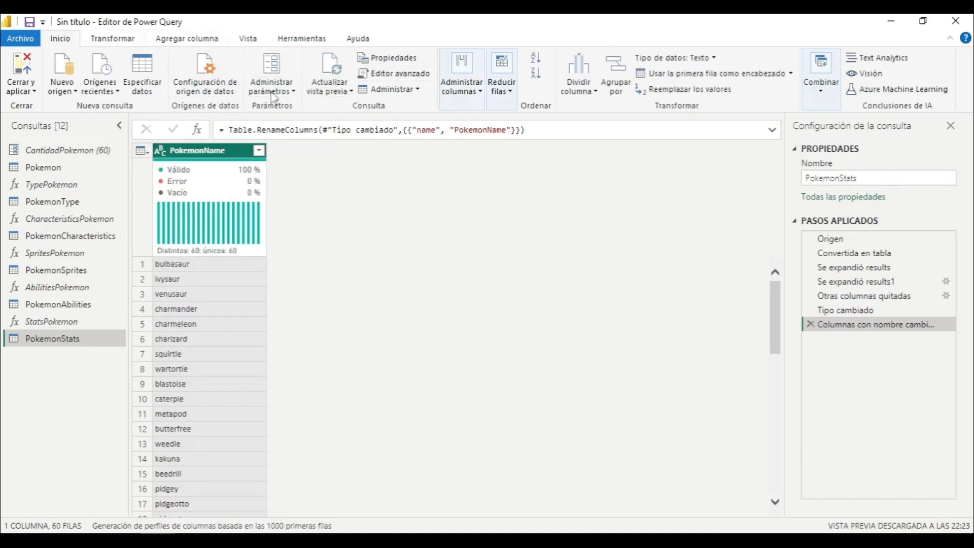
# Step: Add a column to PokemonStats that invokes the custom function StatsPokemon with PokemonName as its parameter
pyautogui.click(130, 40)
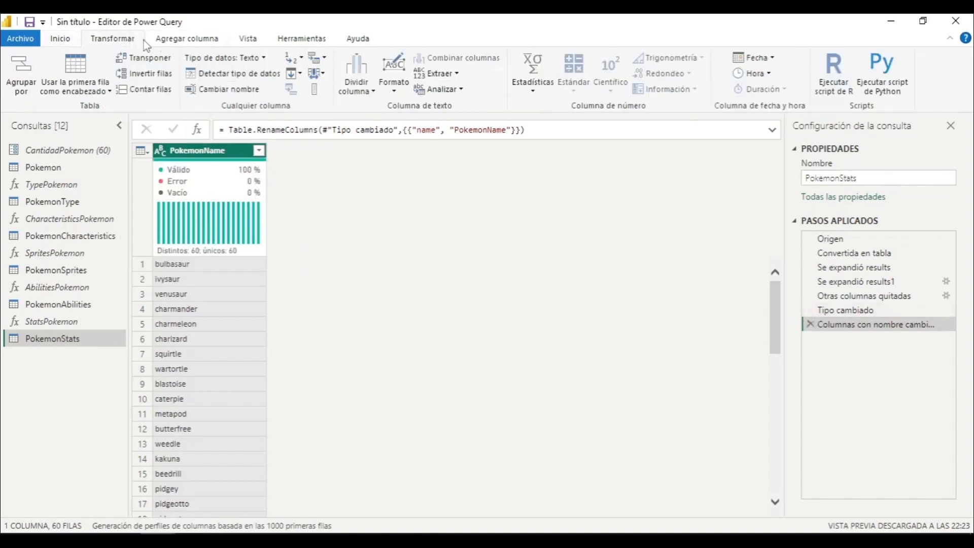
pyautogui.click(163, 44)
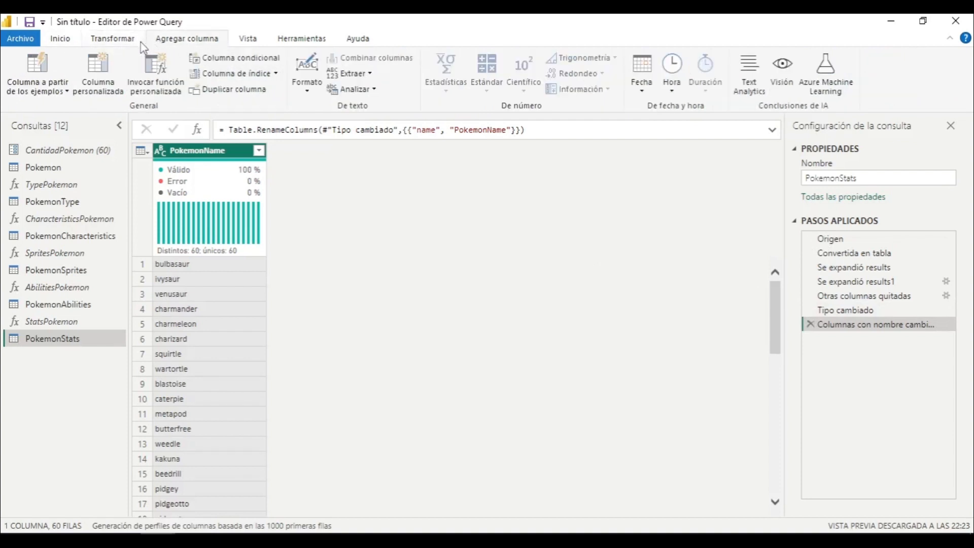
pyautogui.click(155, 71)
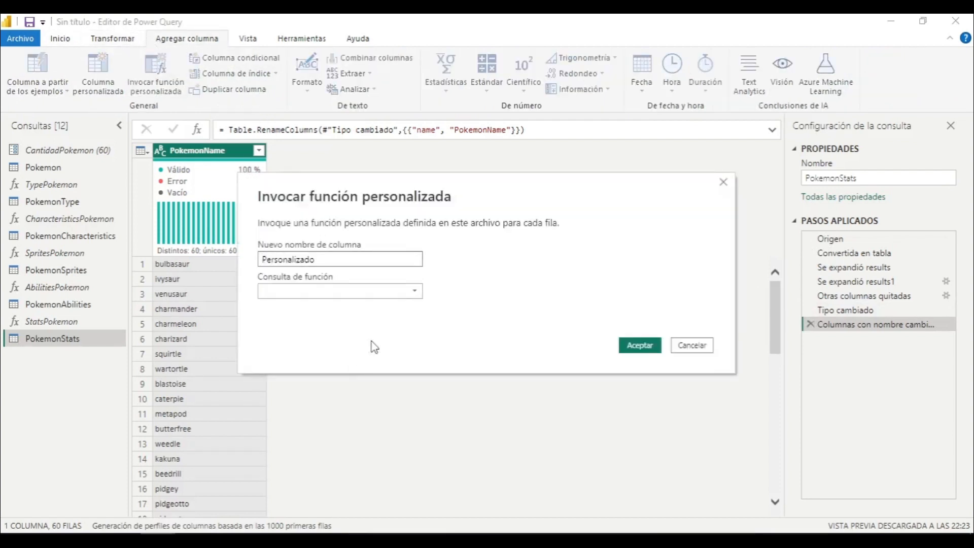
pyautogui.click(388, 291)
pyautogui.click(289, 364)
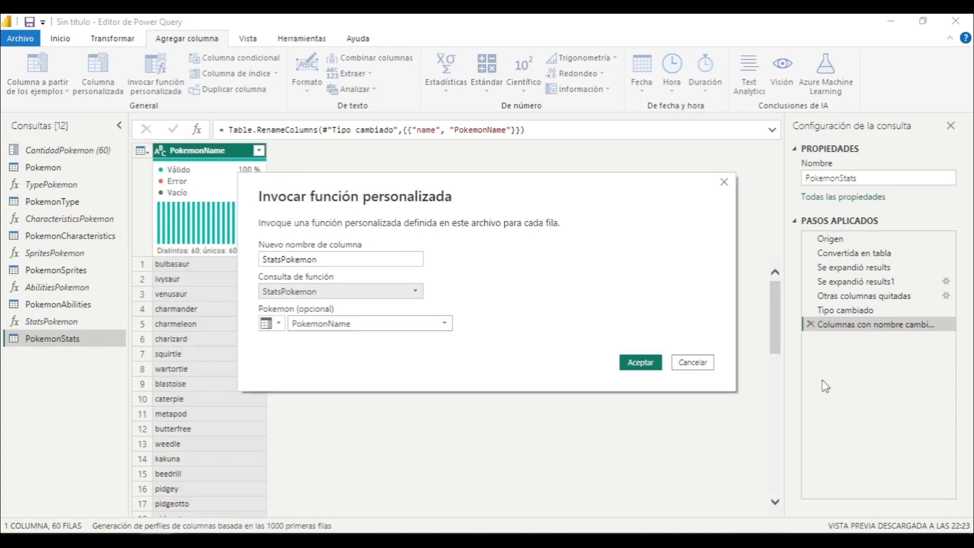
pyautogui.click(638, 346)
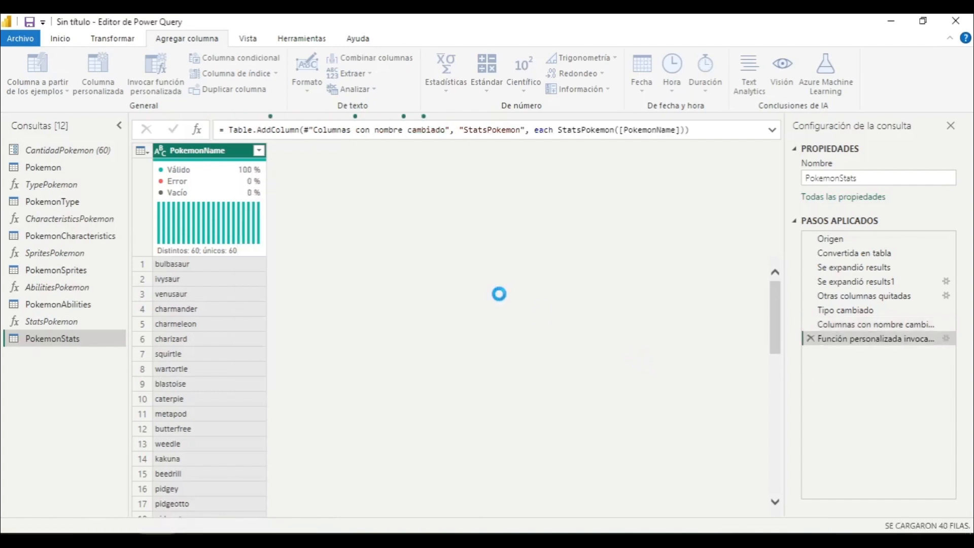
# Step: Expand the StatsPokemon column to only its Stats and base_stat fields and look through the resulting rows
pyautogui.click(372, 150)
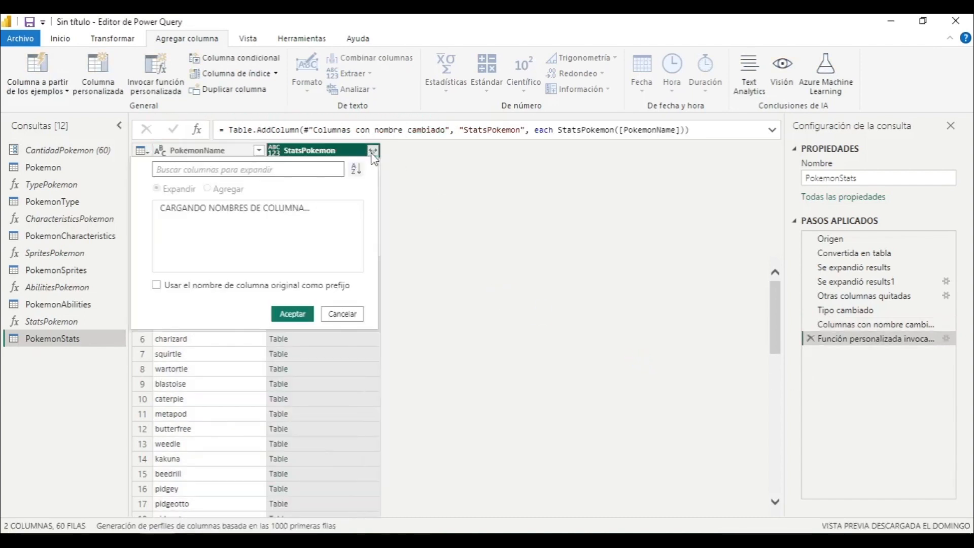
pyautogui.click(187, 223)
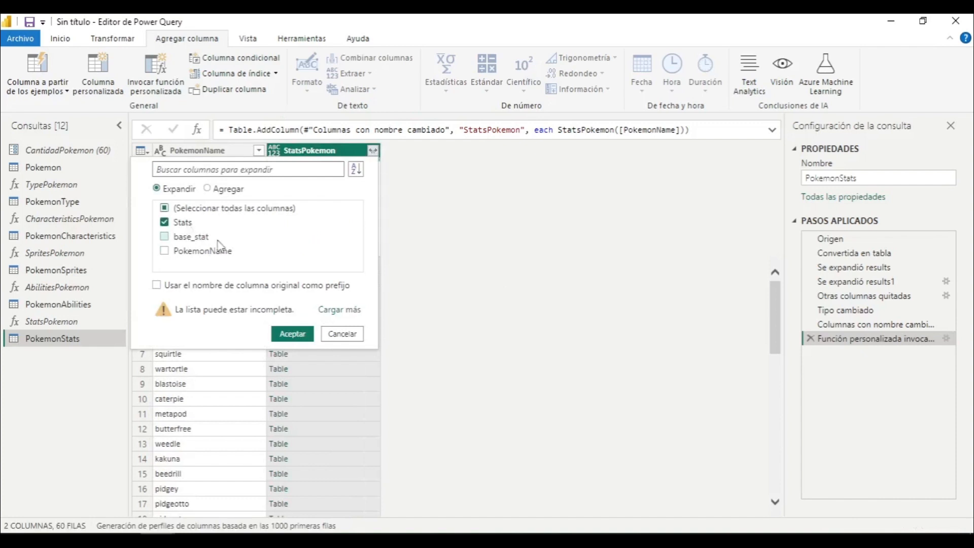
pyautogui.click(195, 237)
pyautogui.click(306, 336)
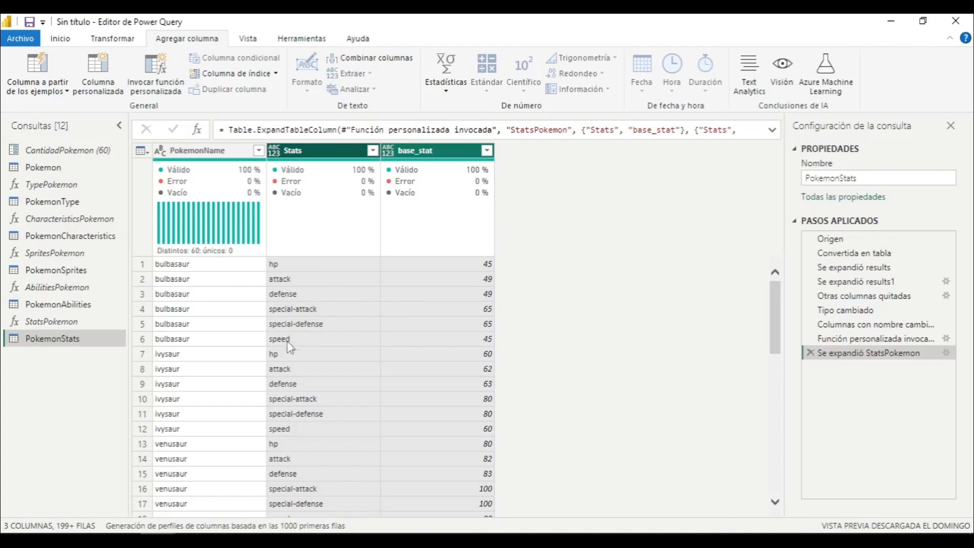
pyautogui.scroll(-5, 317, 350)
pyautogui.scroll(5, 316, 350)
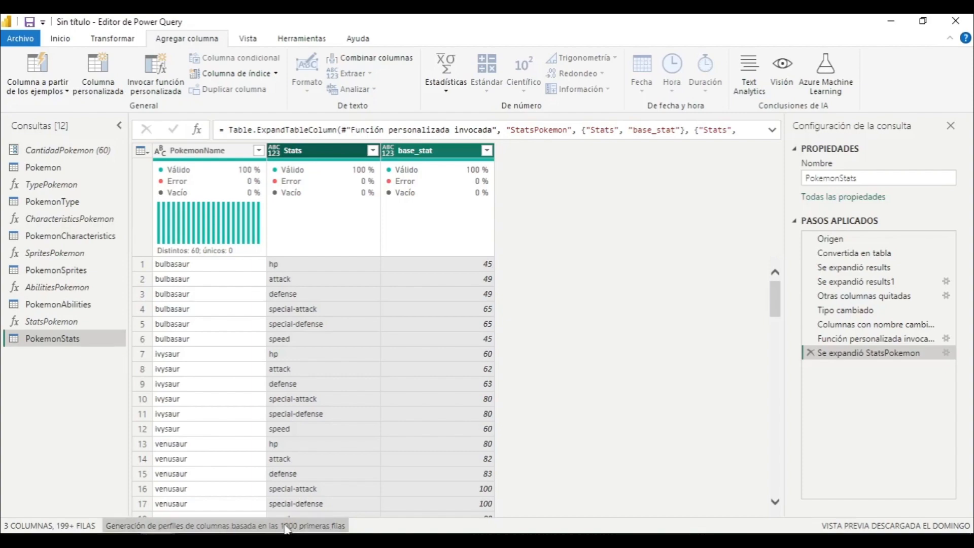
# Step: Switch to the PokéAPI documentation in the browser and copy the Evolution Chains endpoint URL from the Evolution section
pyautogui.click(123, 541)
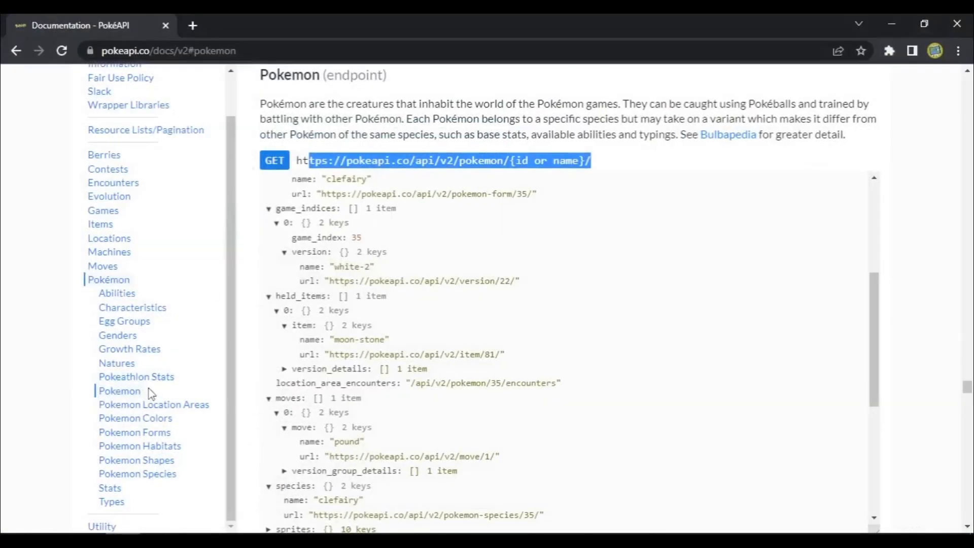
pyautogui.click(126, 200)
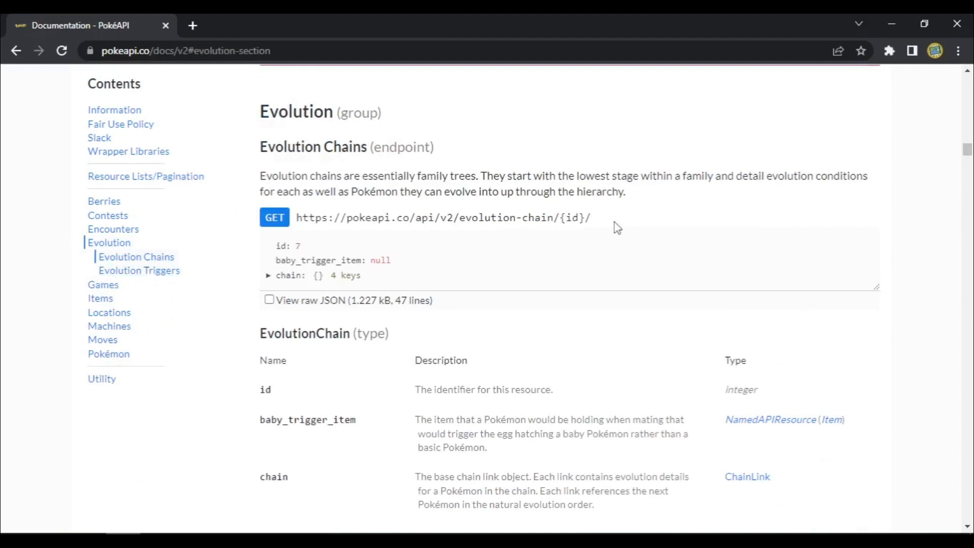
pyautogui.moveTo(592, 218)
pyautogui.mouseDown()
pyautogui.moveTo(293, 218)
pyautogui.moveTo(595, 218)
pyautogui.mouseUp()
pyautogui.hotkey('ctrl', 'c')
pyautogui.click(297, 219)
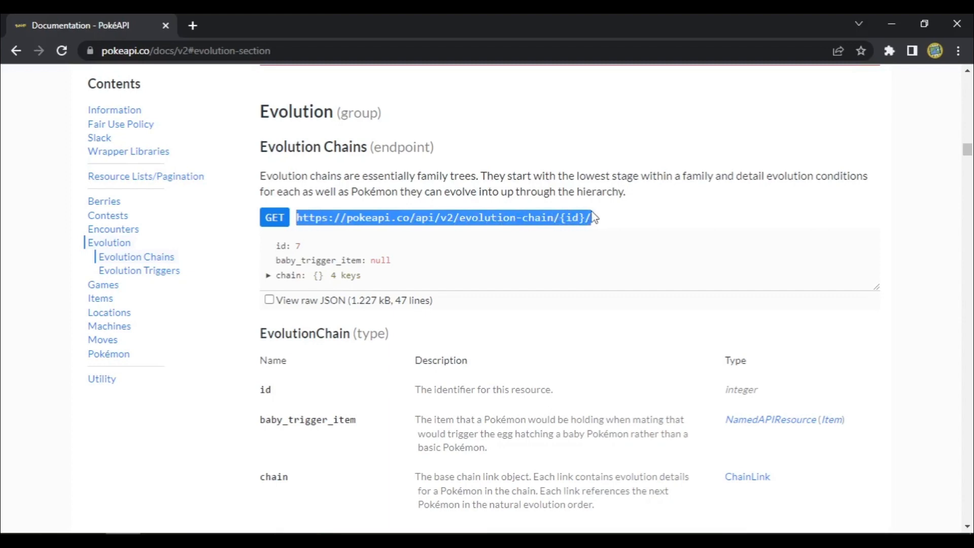
pyautogui.hotkey('alt', 'Tab')
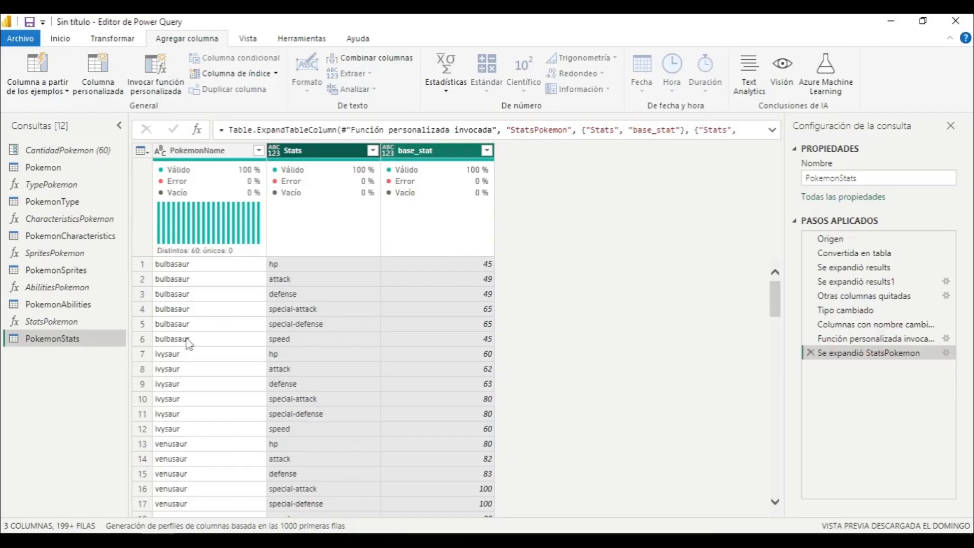
pyautogui.click(63, 87)
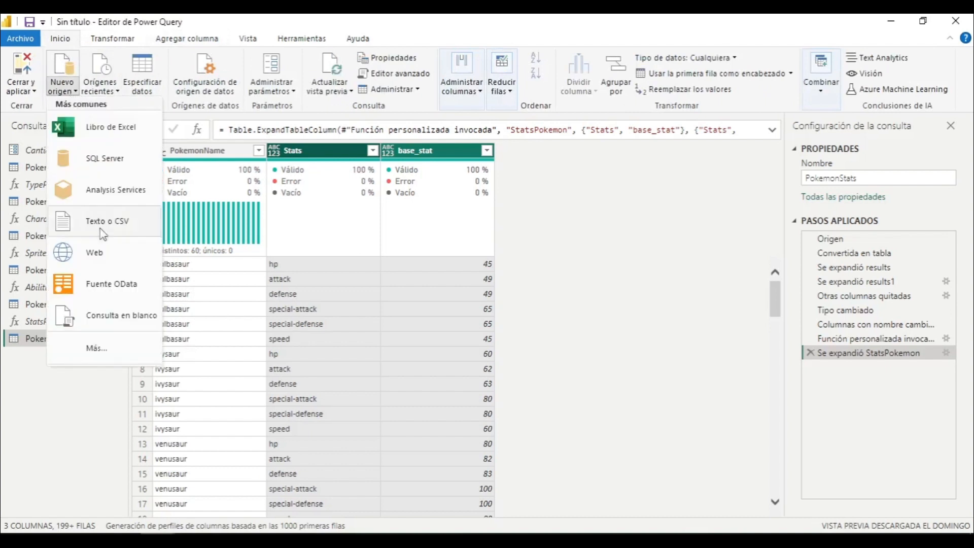
pyautogui.click(104, 253)
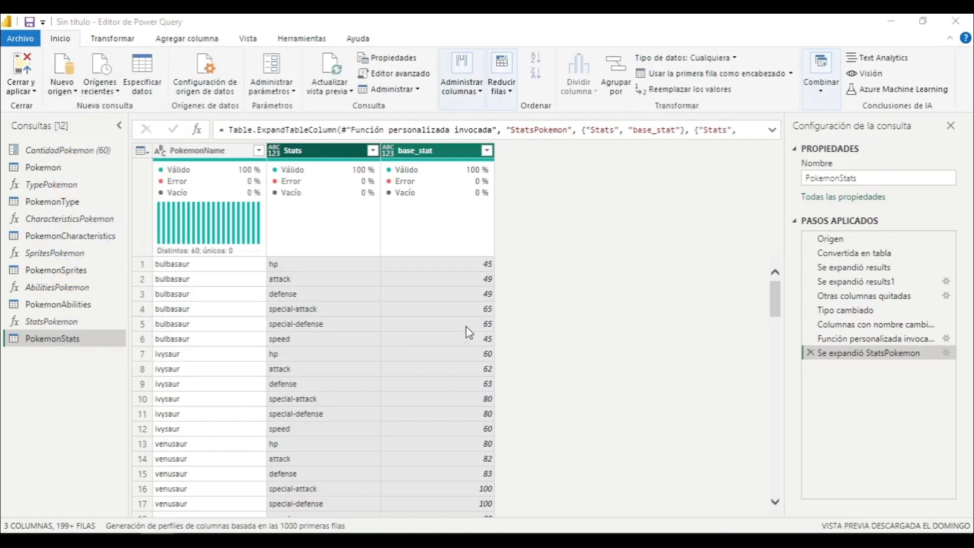
pyautogui.hotkey('ctrl', 'v')
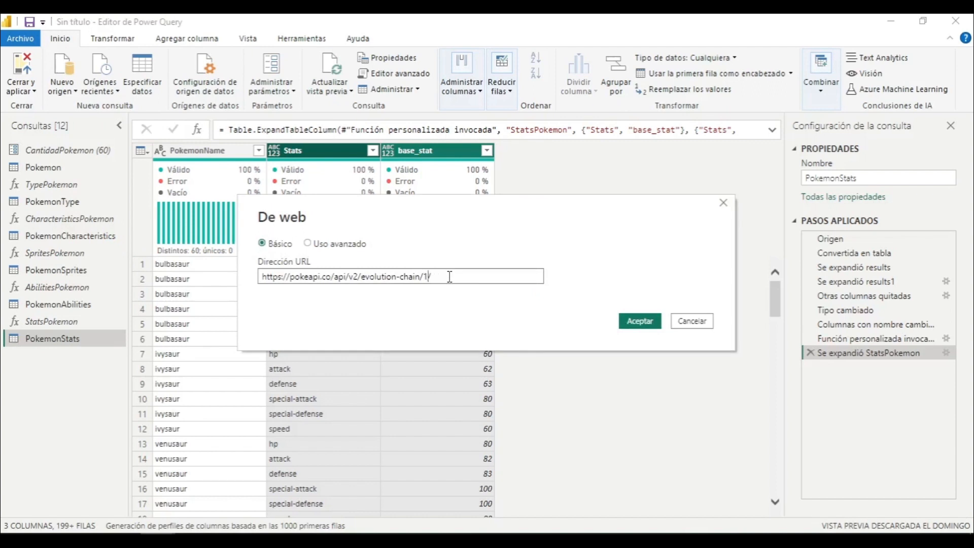
pyautogui.click(620, 321)
# Step: Check the {id} parameter of the Evolution Chains endpoint in the browser's PokéAPI documentation
pyautogui.hotkey('alt', 'Tab')
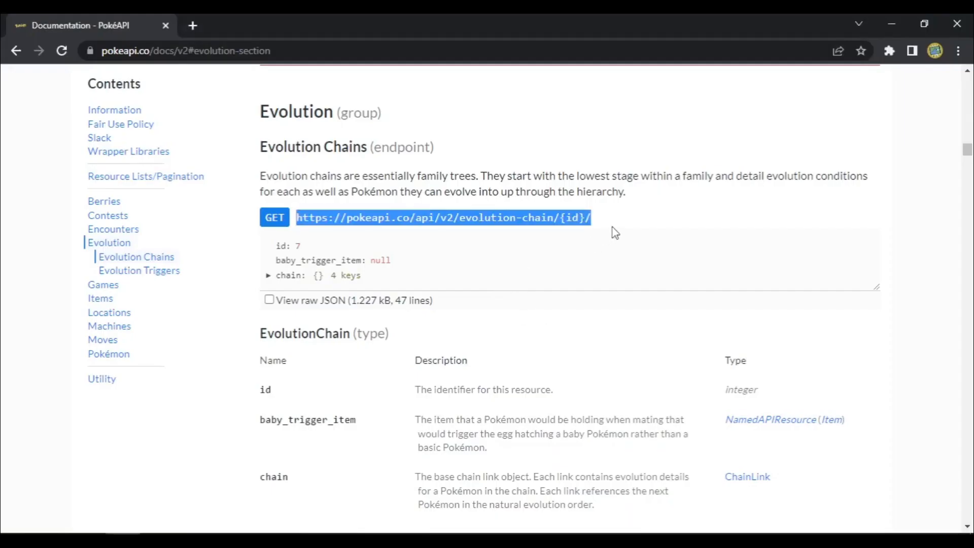
pyautogui.moveTo(587, 217); pyautogui.dragTo(560, 217)
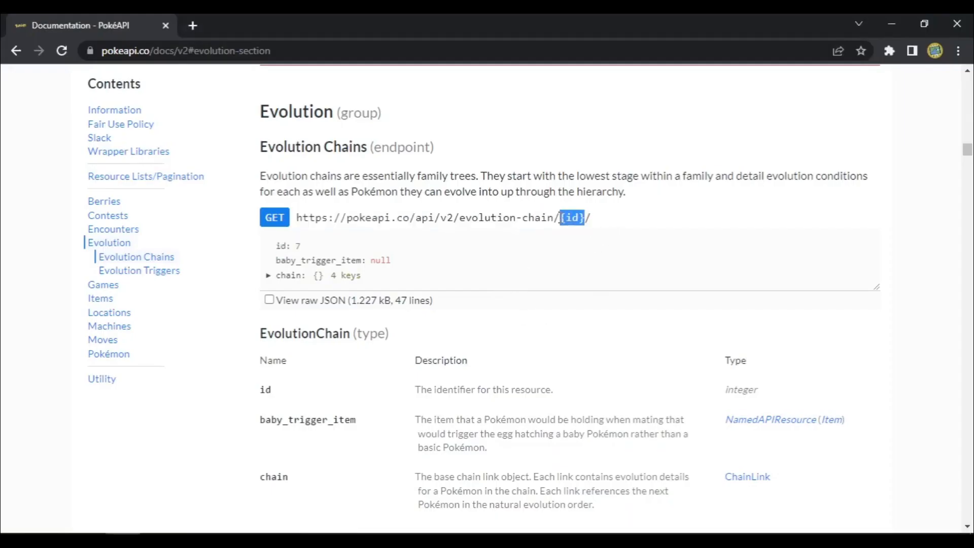
pyautogui.click(591, 252)
# Step: Back in Power Query, refresh the new query's preview and delete its Tipo cambiado, Se expandió chain.species and Se expandió chain steps
pyautogui.hotkey('alt', 'Tab')
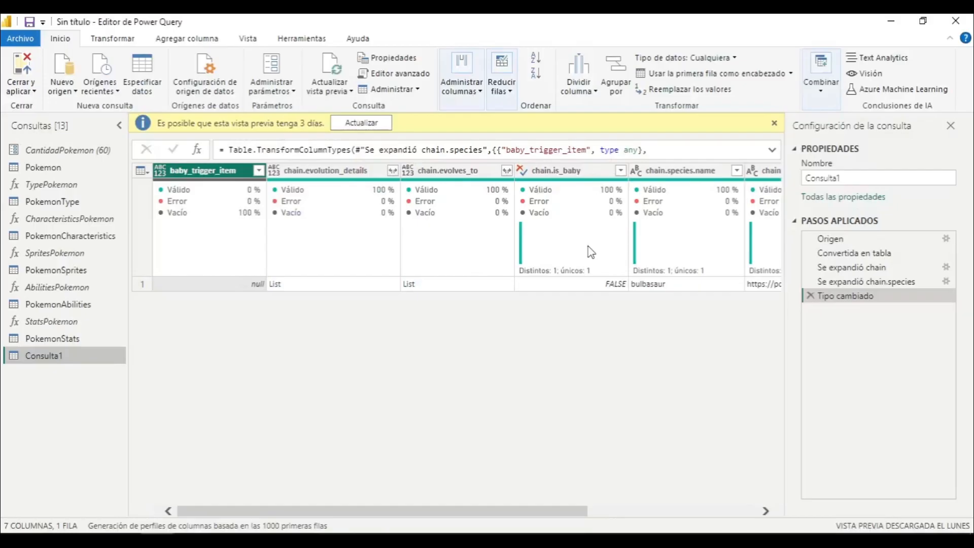
pyautogui.click(332, 125)
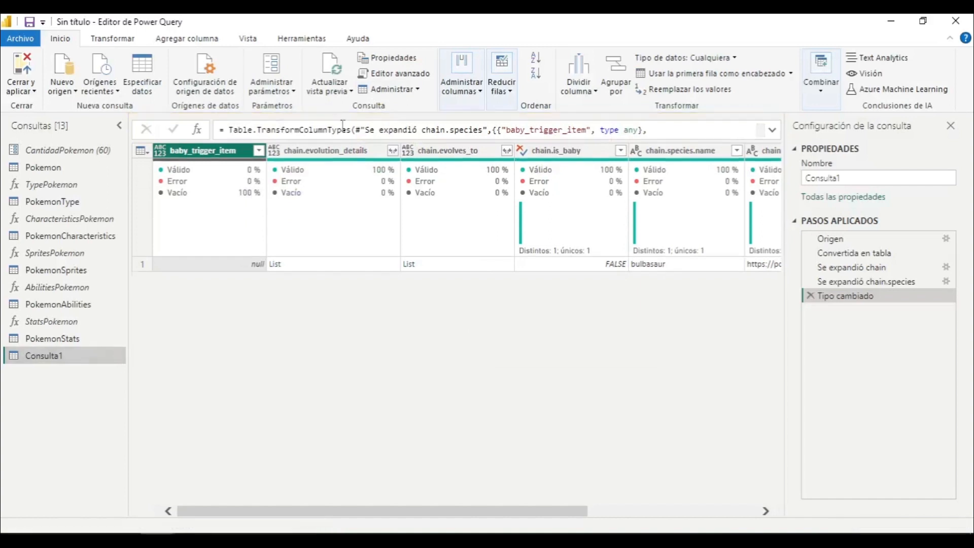
pyautogui.click(810, 296)
pyautogui.click(810, 281)
pyautogui.click(810, 267)
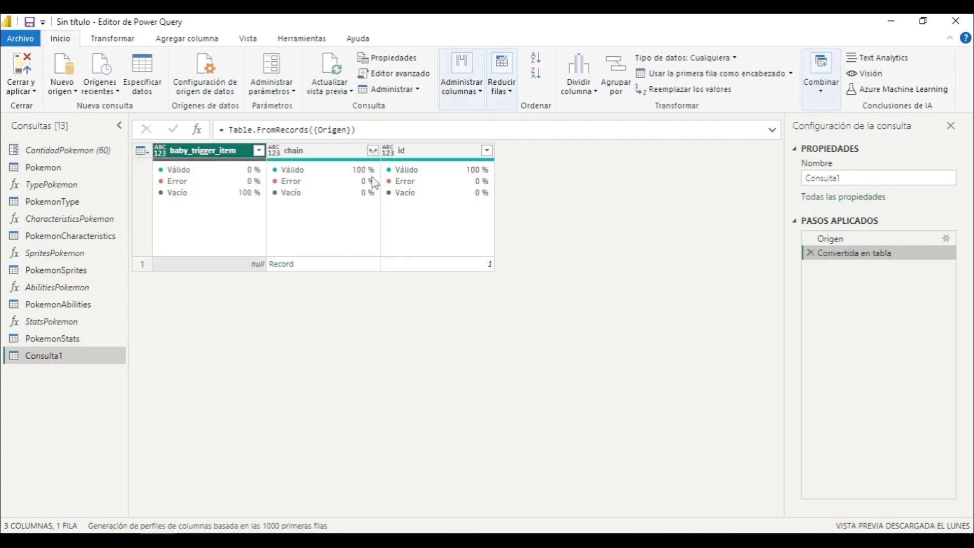
# Step: Expand the chain column to only its evolves_to and species fields, without the original column name as prefix
pyautogui.click(344, 151)
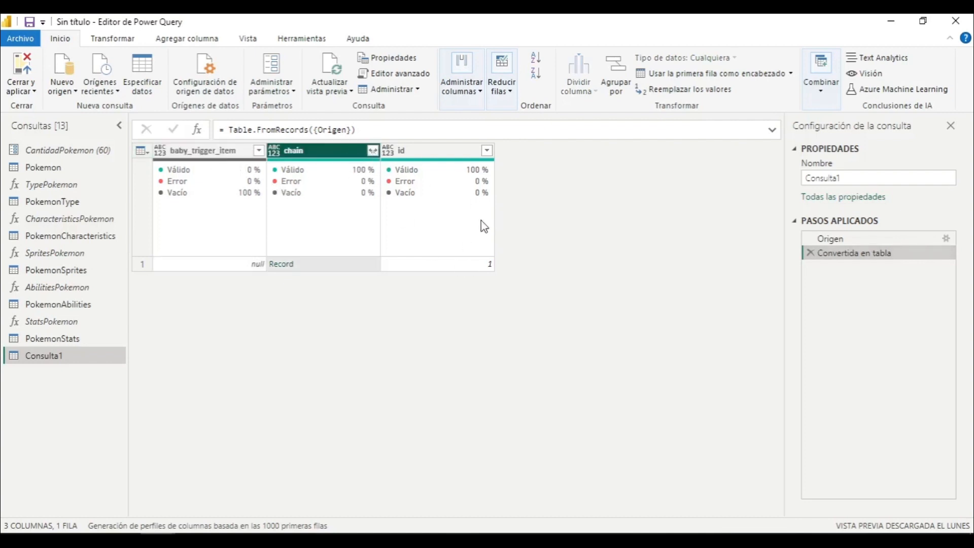
pyautogui.click(373, 151)
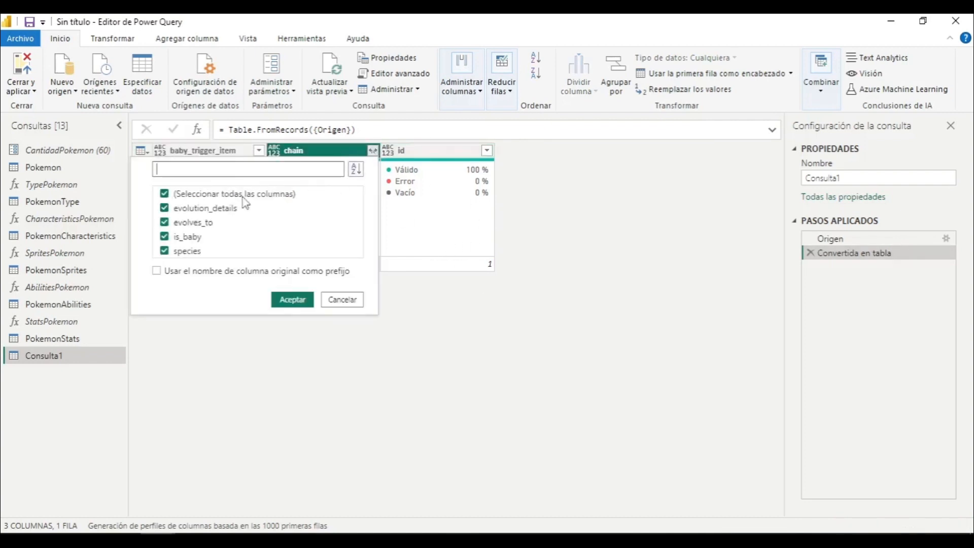
pyautogui.click(244, 195)
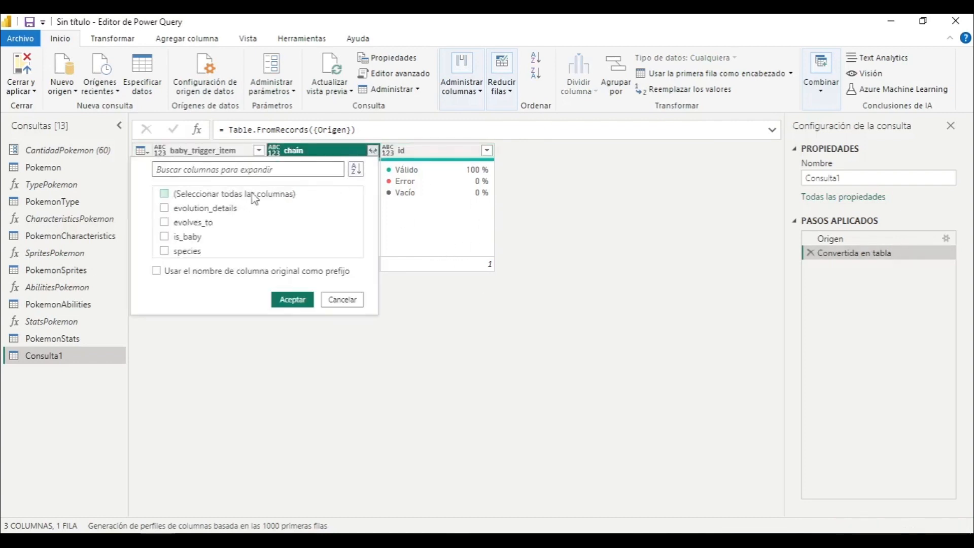
pyautogui.click(193, 256)
pyautogui.click(177, 227)
pyautogui.click(302, 303)
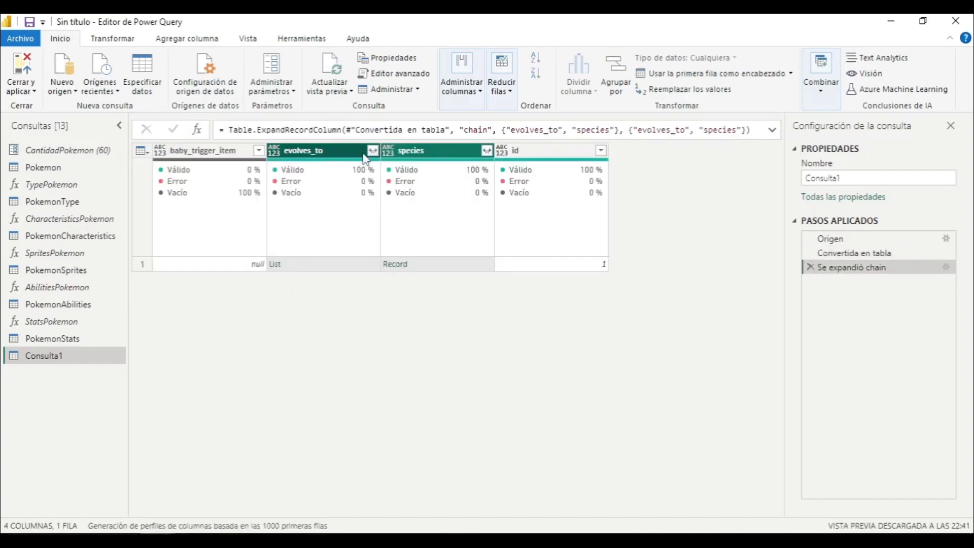
# Step: Expand the species column to only its name field
pyautogui.click(487, 151)
pyautogui.click(278, 193)
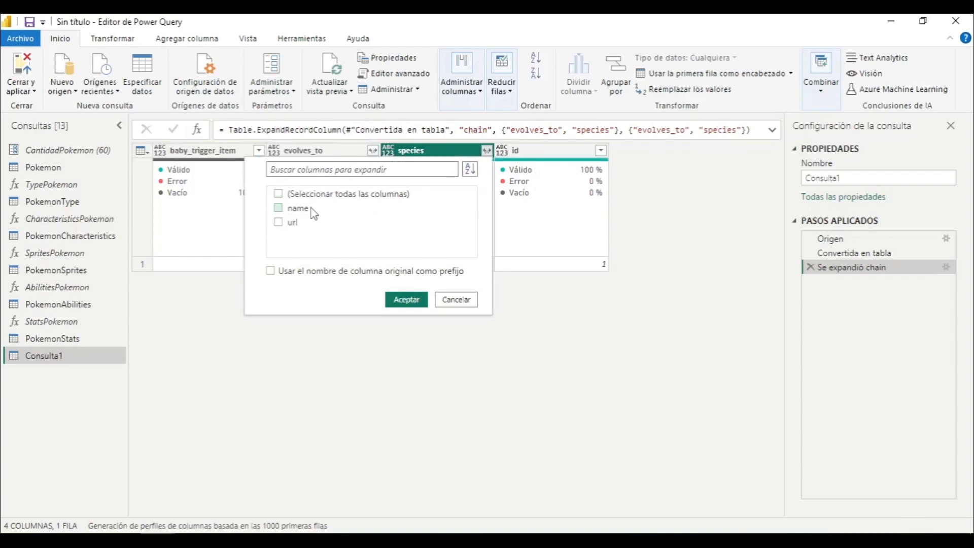
pyautogui.click(278, 208)
pyautogui.click(426, 301)
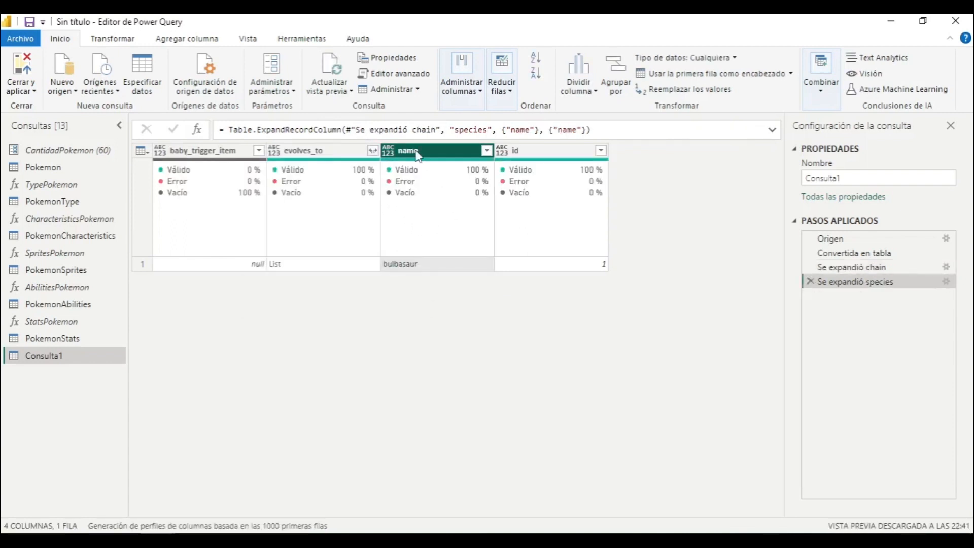
# Step: Expand the evolves_to list to new rows, and expand its records to only the species field
pyautogui.click(374, 151)
pyautogui.click(339, 175)
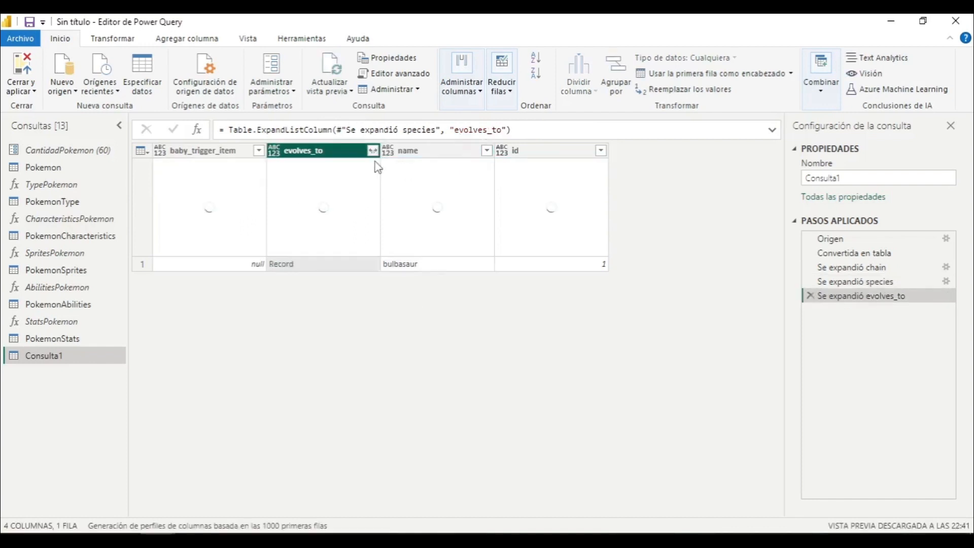
pyautogui.click(372, 150)
pyautogui.click(279, 198)
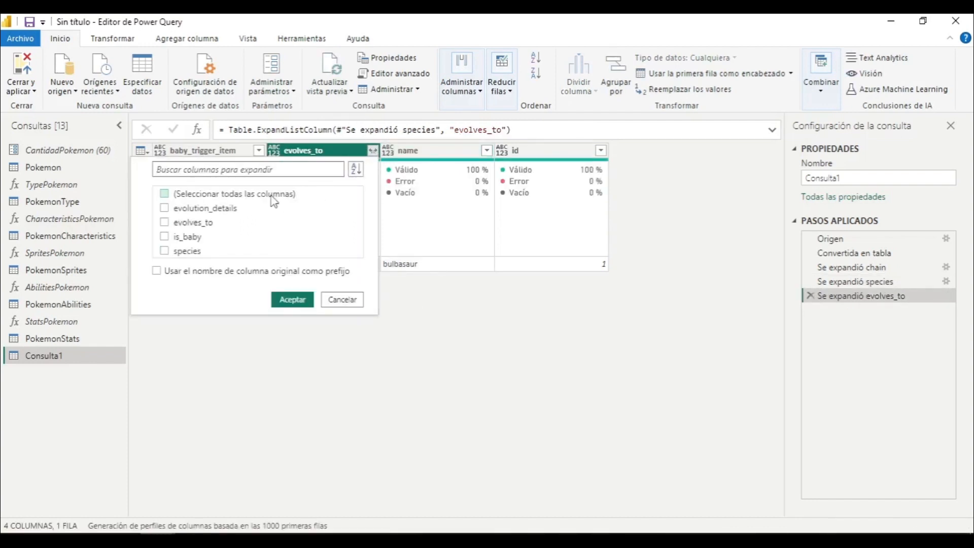
pyautogui.click(292, 299)
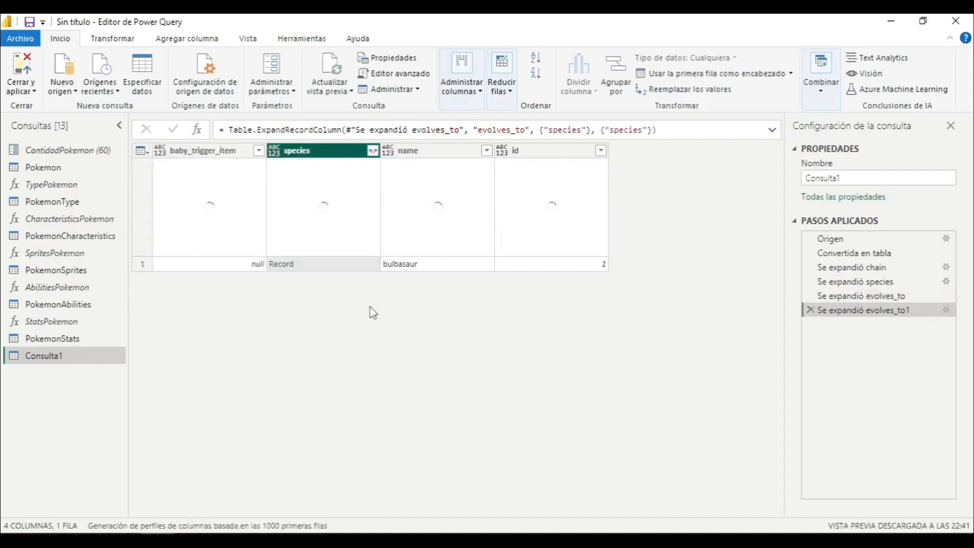
# Step: Expand the species column taken from evolves_to to only its name field, without the original column name as prefix
pyautogui.click(372, 151)
pyautogui.click(196, 208)
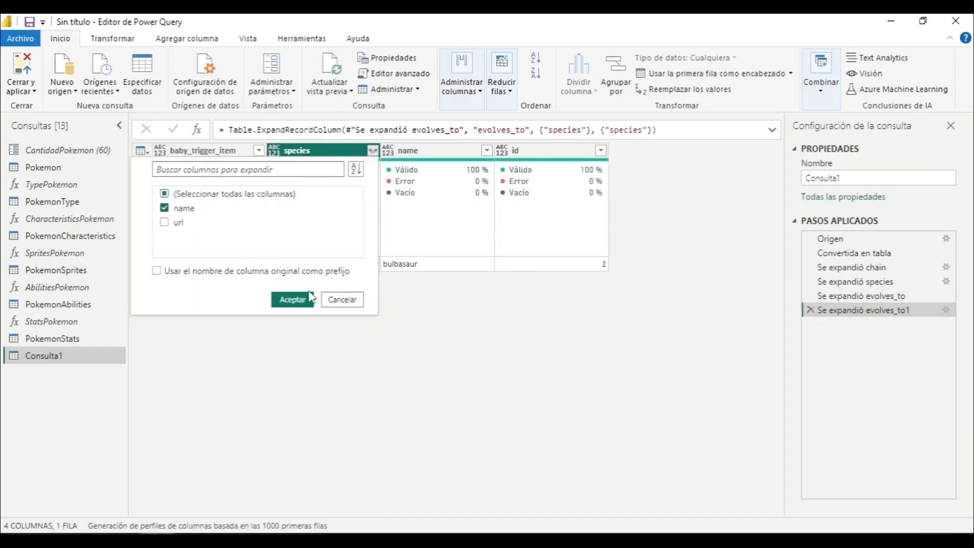
pyautogui.click(299, 299)
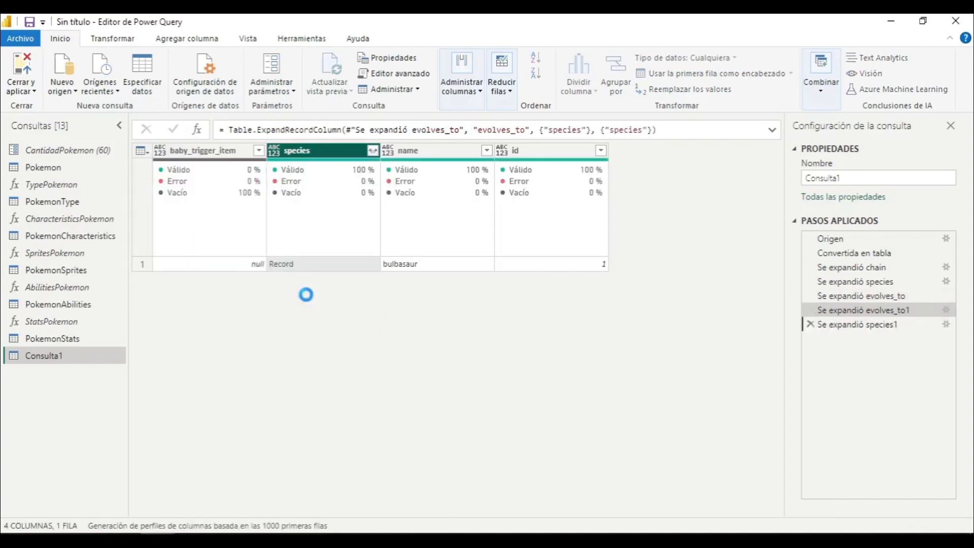
# Step: Rename the name column to PokemonName and the name.1 column to EvolPokemon
pyautogui.click(442, 149)
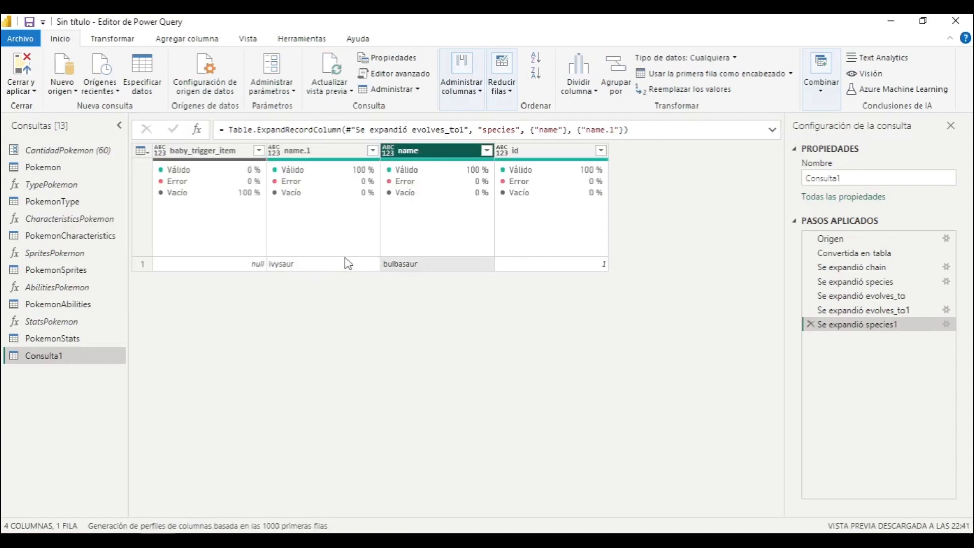
pyautogui.click(518, 152)
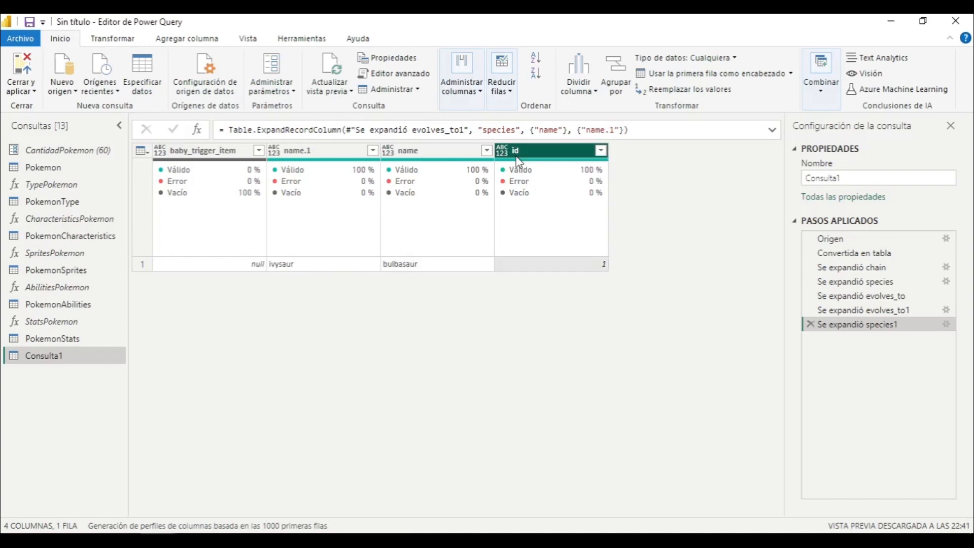
pyautogui.click(451, 154)
pyautogui.doubleClick(450, 153)
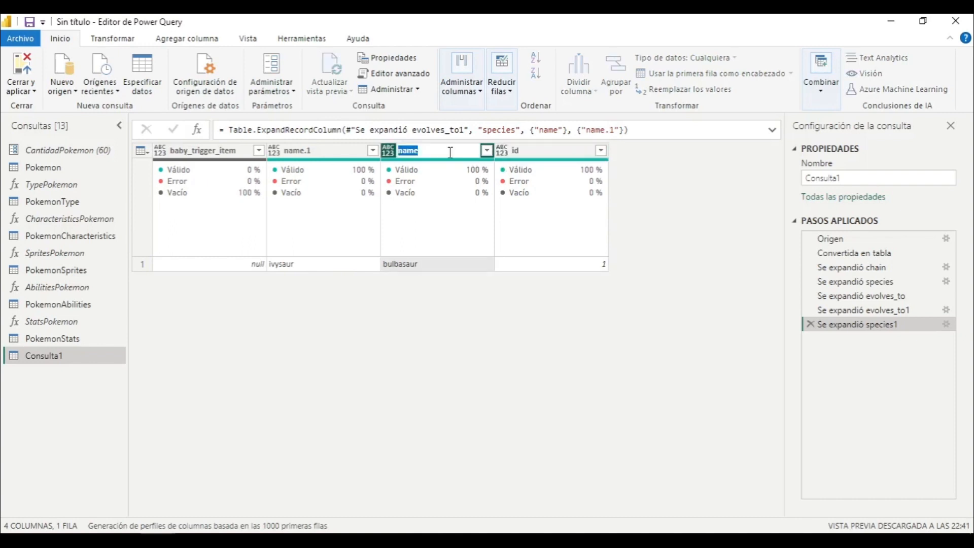
pyautogui.press('Home')
pyautogui.write('Pokemon')
pyautogui.press('Return')
pyautogui.doubleClick(326, 153)
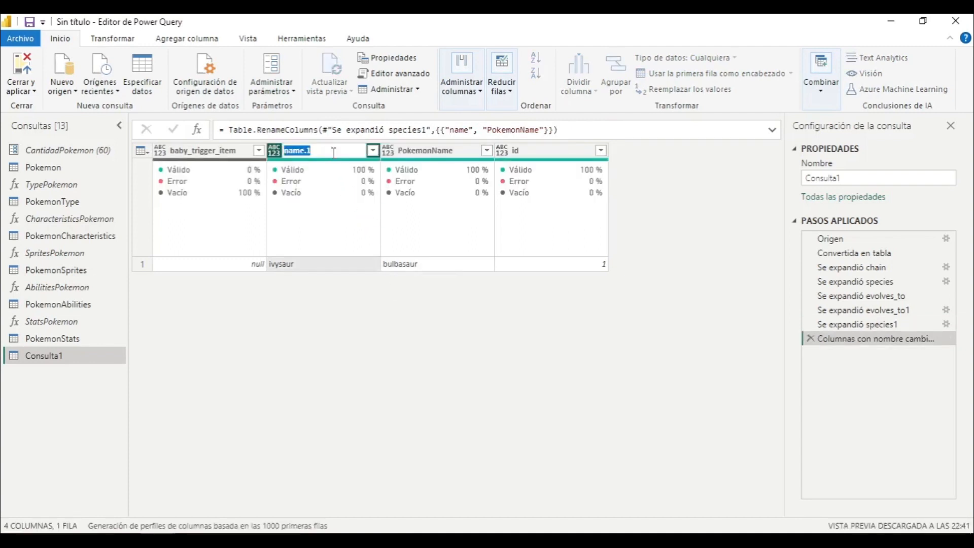
pyautogui.write('El')
pyautogui.click(331, 295)
# Step: Rename the query Consulta1 as EvolutionPokemon
pyautogui.click(853, 180)
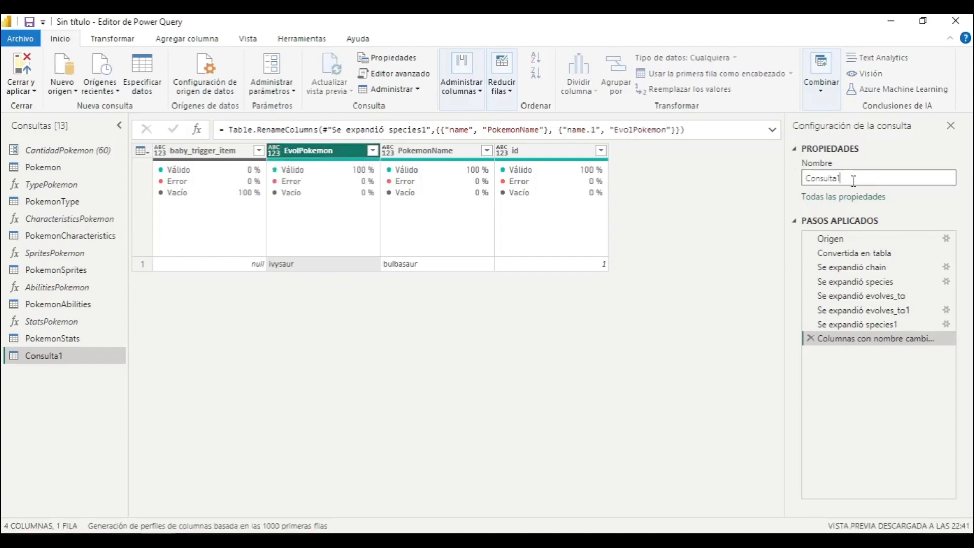
pyautogui.doubleClick(854, 180)
pyautogui.write('EvolutionPokemon')
pyautogui.click(598, 311)
# Step: Keep only the id, PokemonName and EvolPokemon columns, in that order, and remove the other columns
pyautogui.click(557, 156)
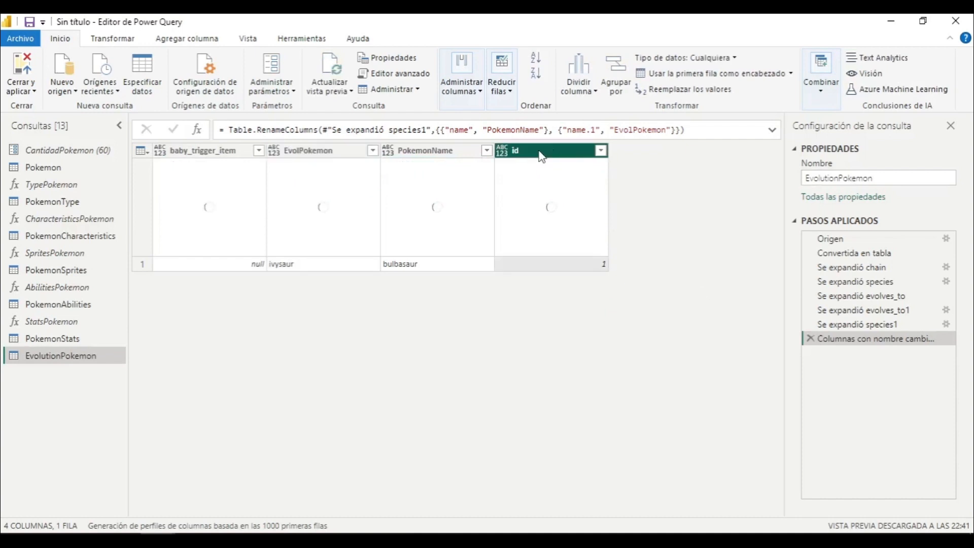
pyautogui.keyDown('shift'); pyautogui.click(330, 151); pyautogui.keyUp('shift')
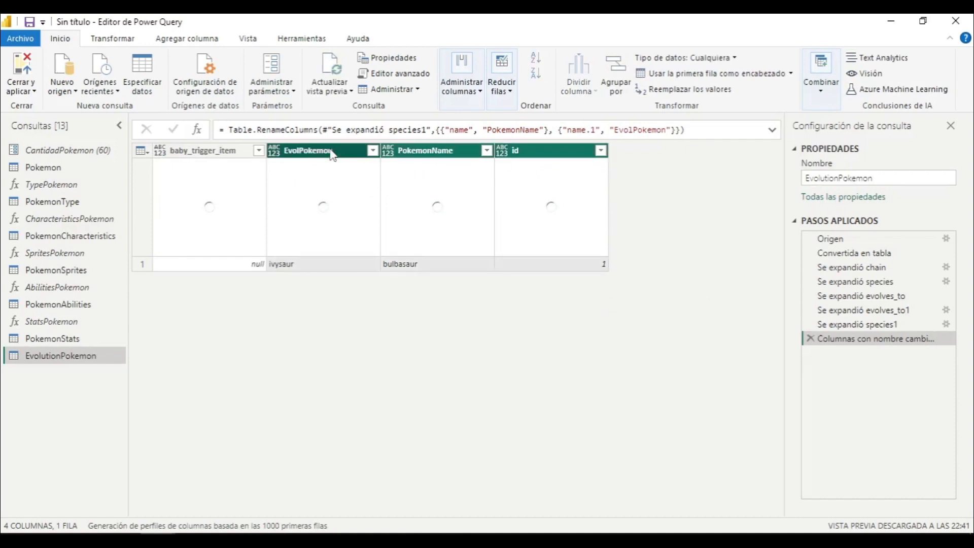
pyautogui.rightClick(320, 151)
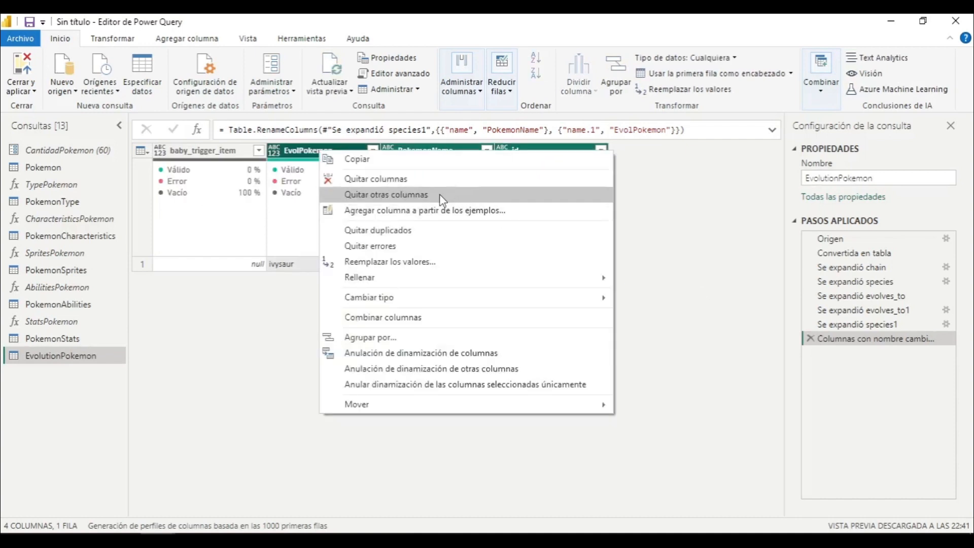
pyautogui.click(439, 195)
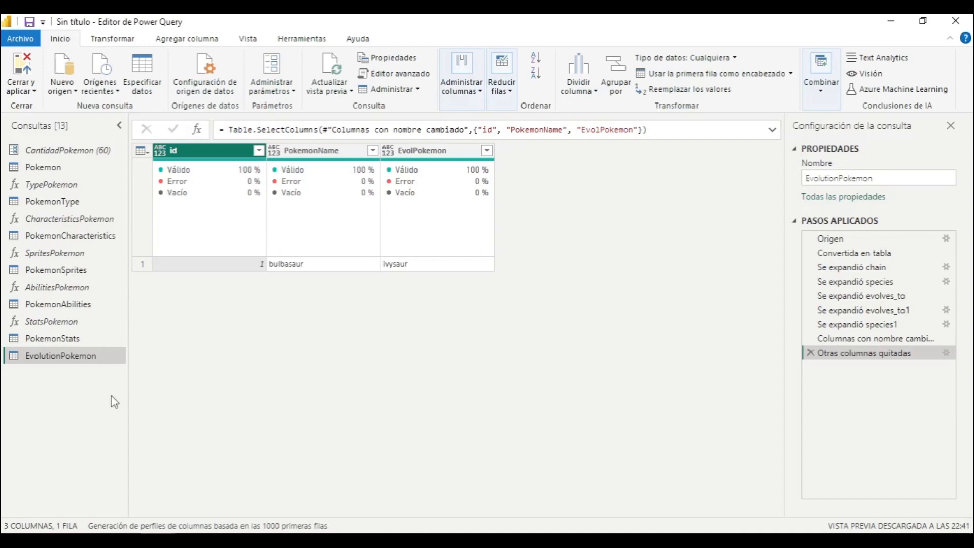
# Step: Check the names in the Pokemon query and the id parameter of the evolution-chain endpoint in the PokeAPI documentation, and return to EvolutionPokemon
pyautogui.click(29, 167)
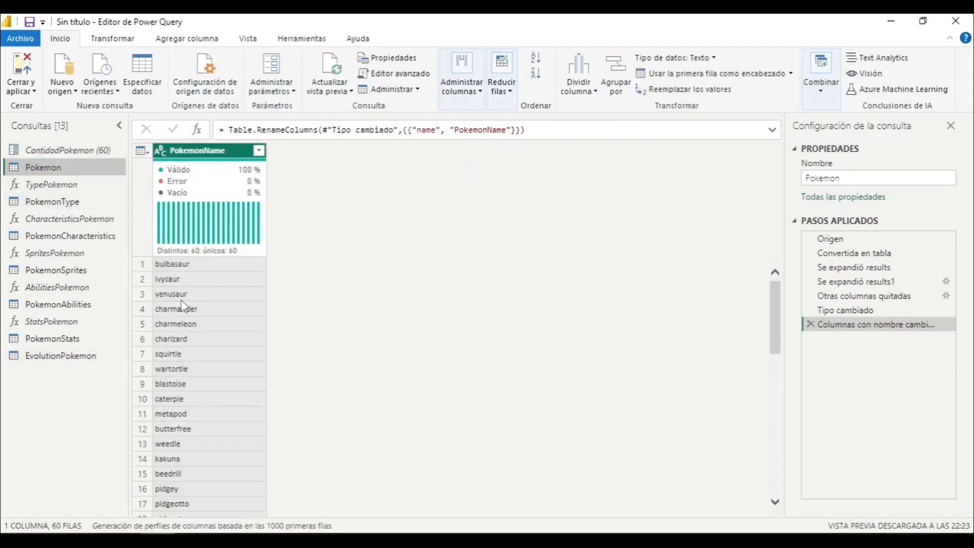
pyautogui.click(196, 282)
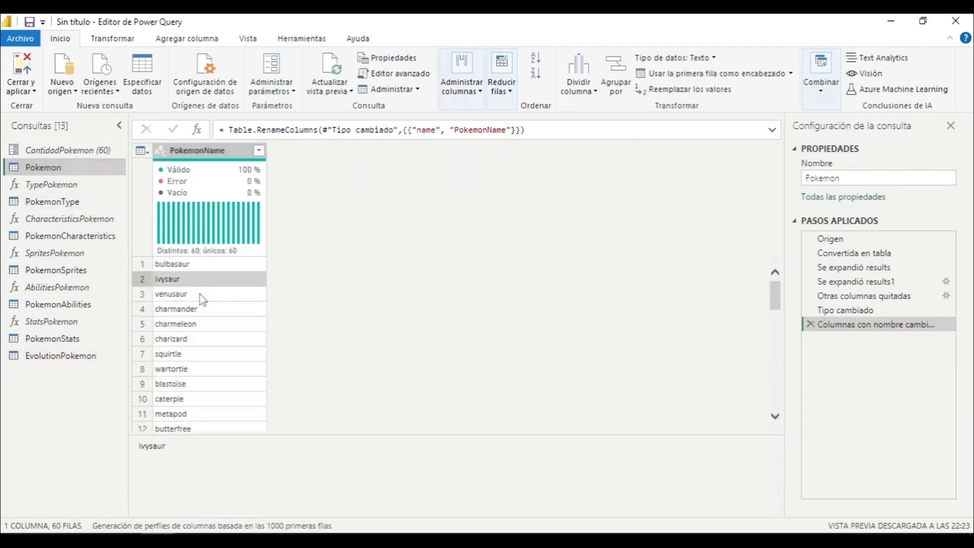
pyautogui.click(96, 356)
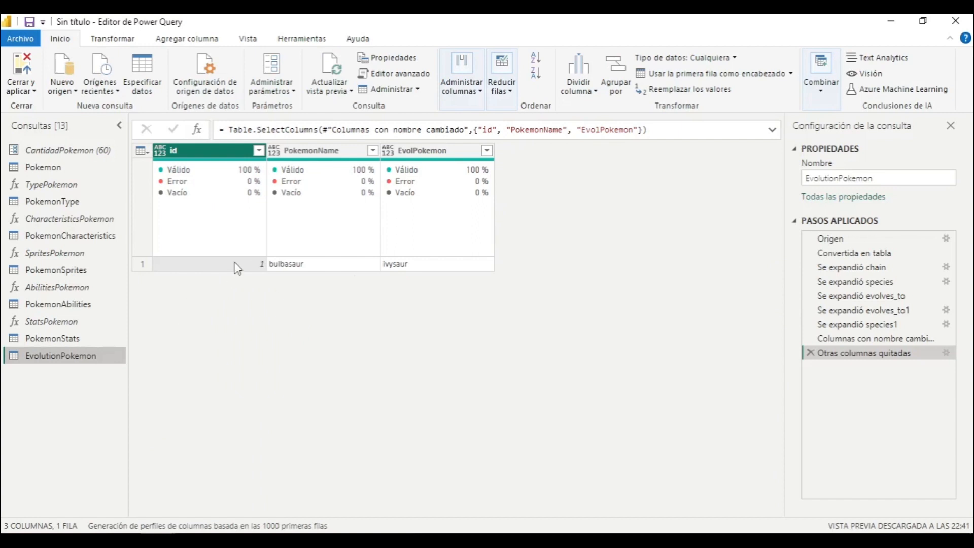
pyautogui.hotkey('alt', 'Tab')
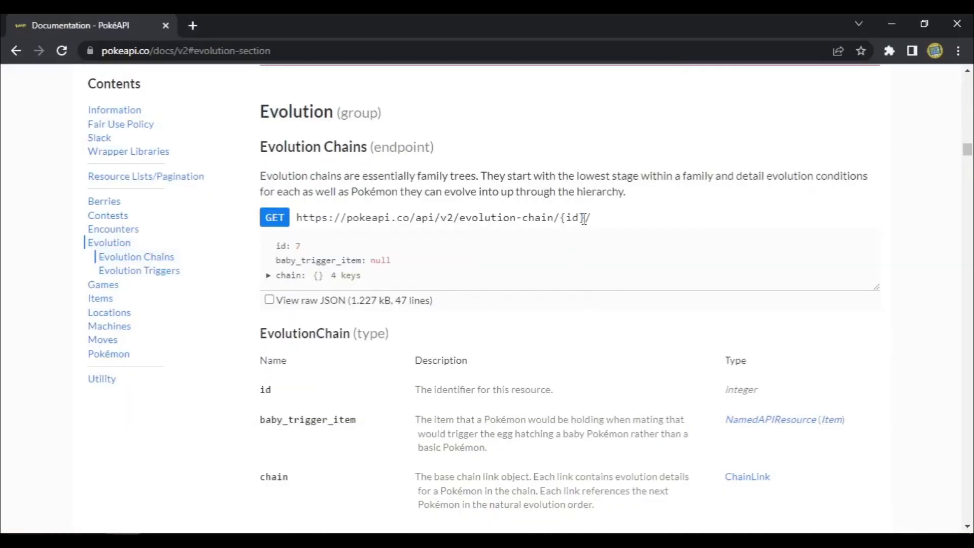
pyautogui.moveTo(588, 219); pyautogui.dragTo(558, 219)
pyautogui.hotkey('alt', 'Tab')
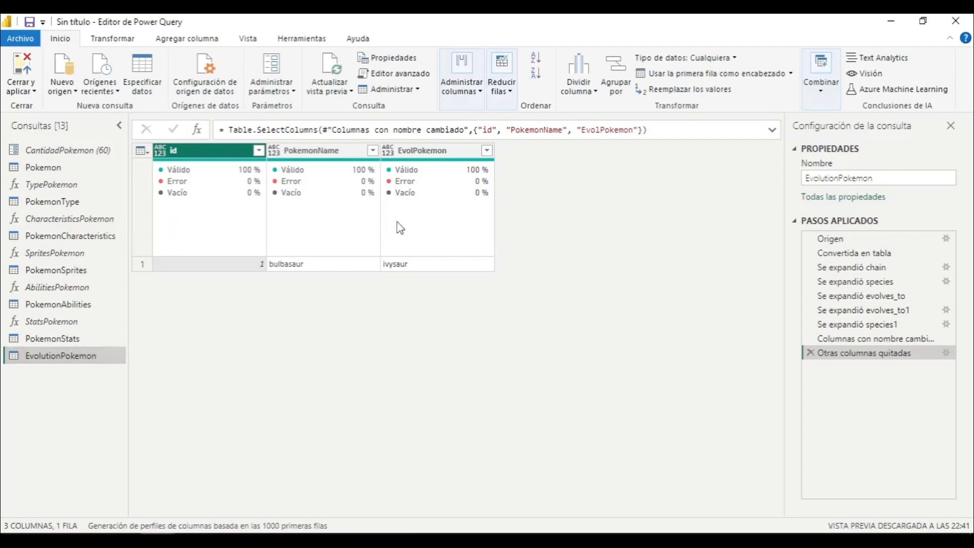
# Step: Detect the data types of all columns in the EvolutionPokemon query
pyautogui.click(336, 152)
pyautogui.hotkey('ctrl', 'a')
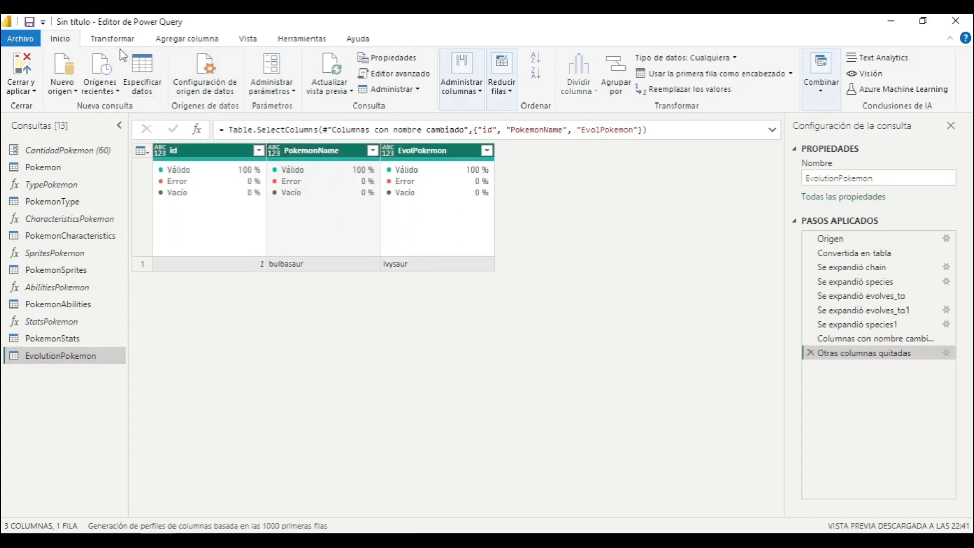
pyautogui.click(113, 38)
pyautogui.click(232, 73)
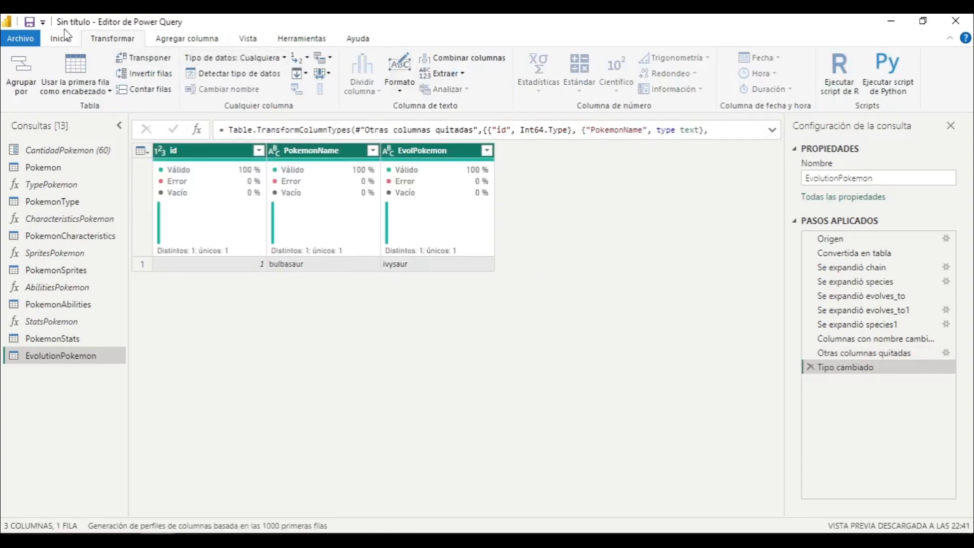
# Step: Open the EvolutionPokemon code in the advanced editor and add the function header (IdEvol)=> on a new line above let
pyautogui.click(81, 39)
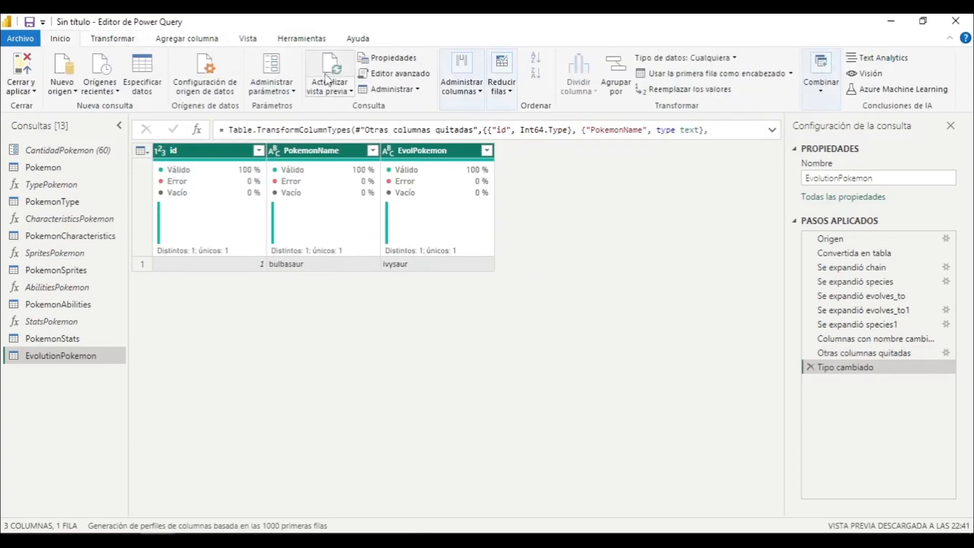
pyautogui.click(394, 73)
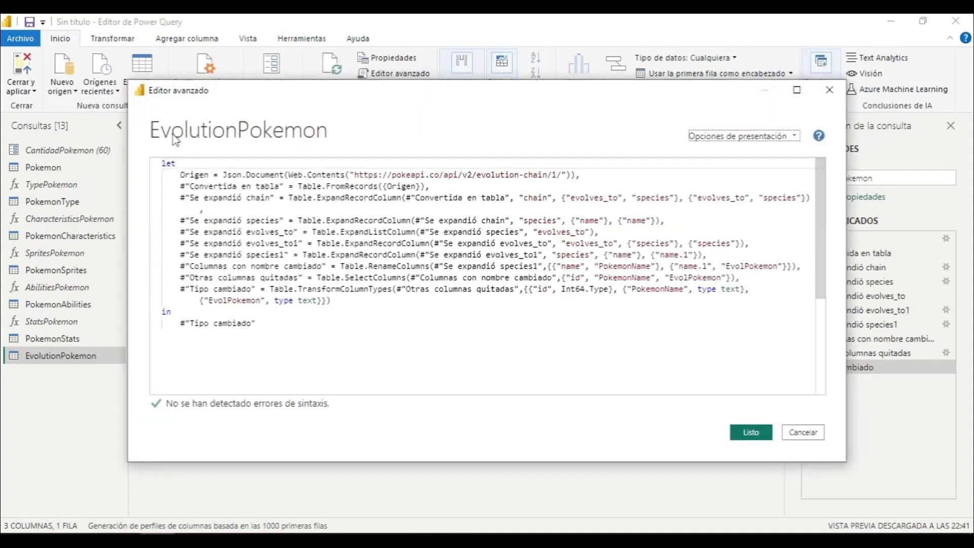
pyautogui.click(162, 164)
pyautogui.press('Return')
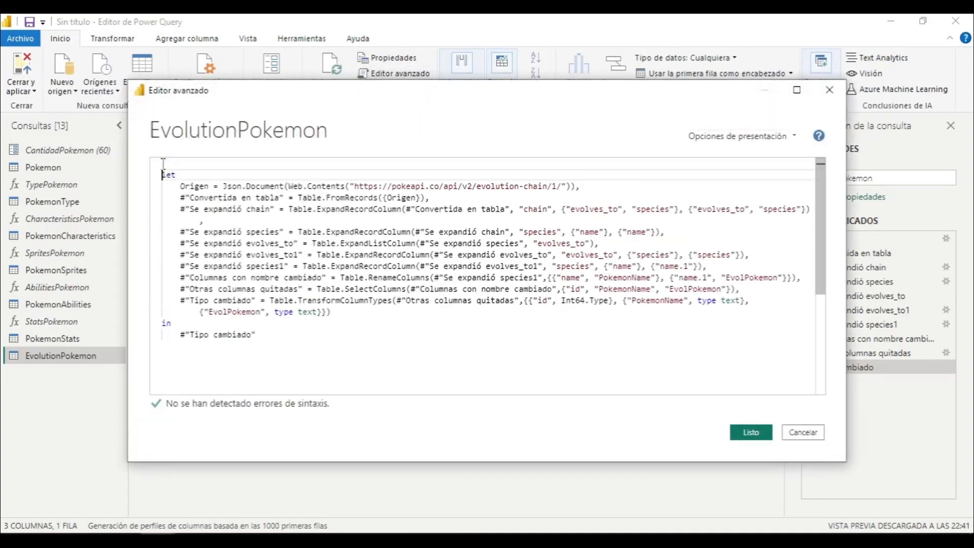
pyautogui.press('Up')
pyautogui.write('(')
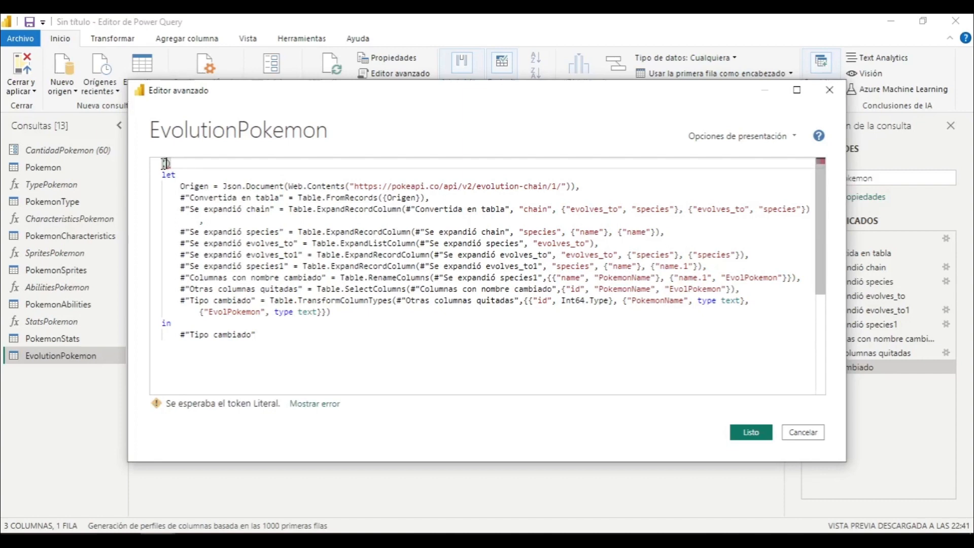
pyautogui.write('idEvol')
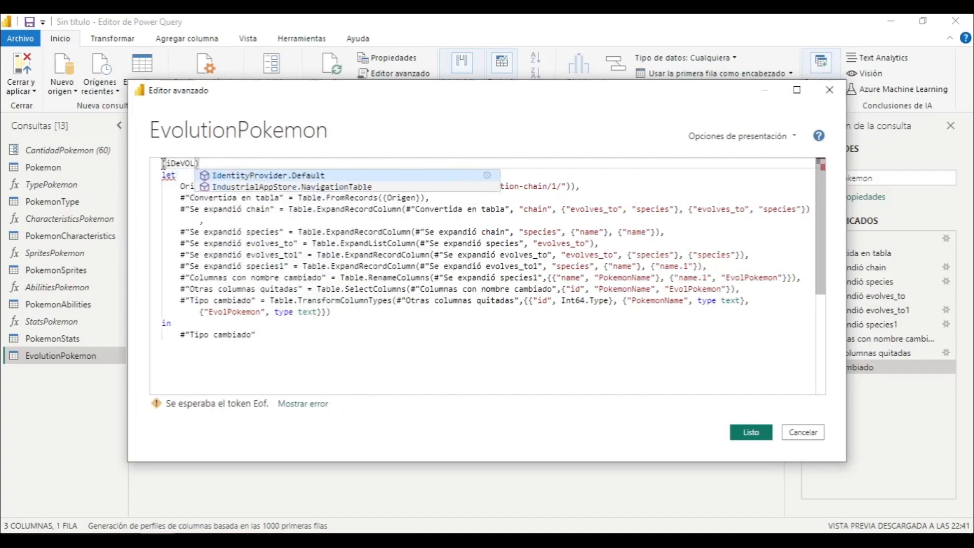
pyautogui.doubleClick(163, 164)
pyautogui.write('IdEvol')
pyautogui.press('End')
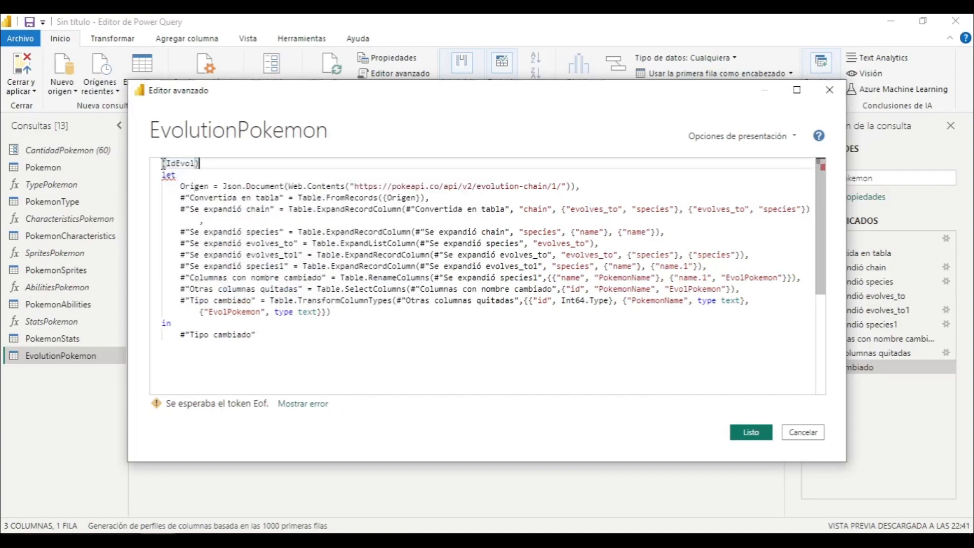
pyautogui.write('=>')
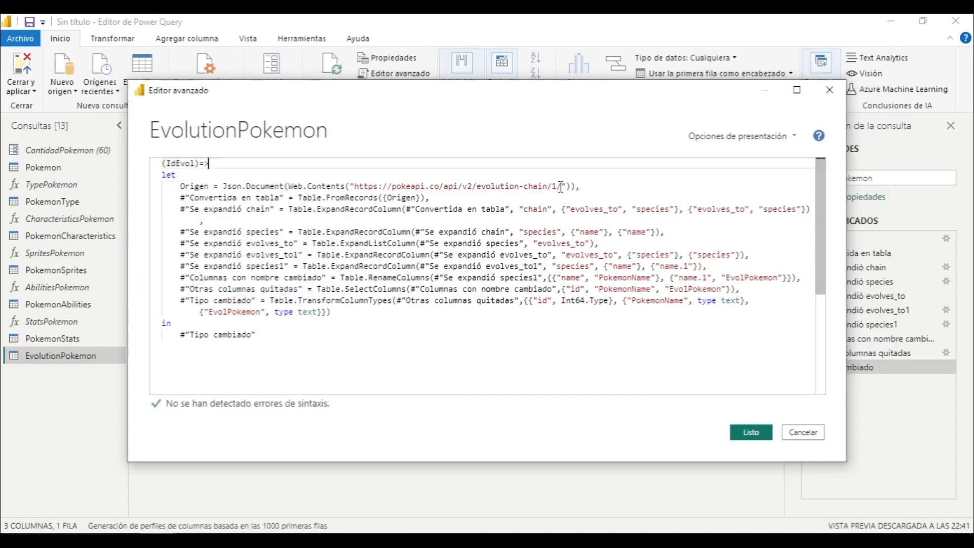
# Step: Replace the chain number 1 in the Origen URL with "&Number.ToText(IdEvol)&" and apply the code to make the query a function
pyautogui.click(561, 187)
pyautogui.press('BackSpace')
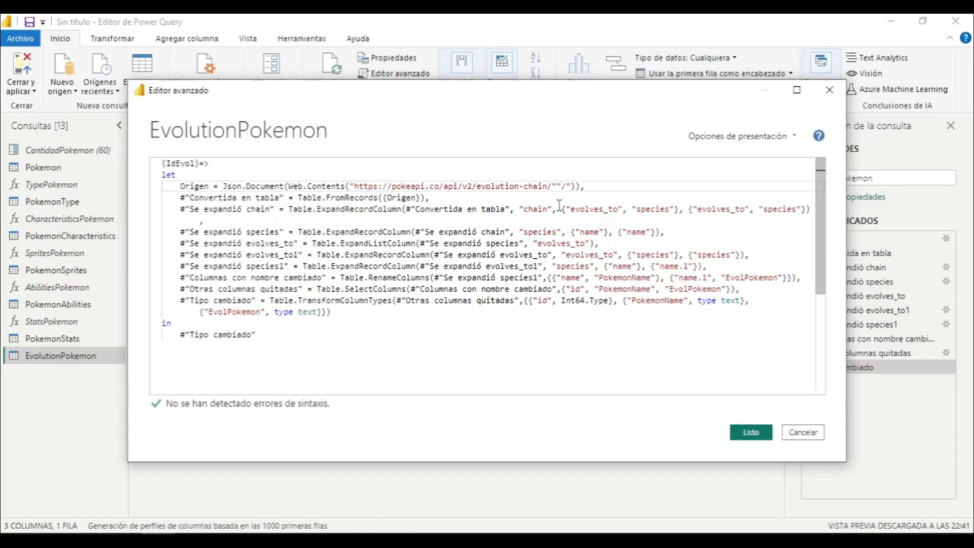
pyautogui.write('&&')
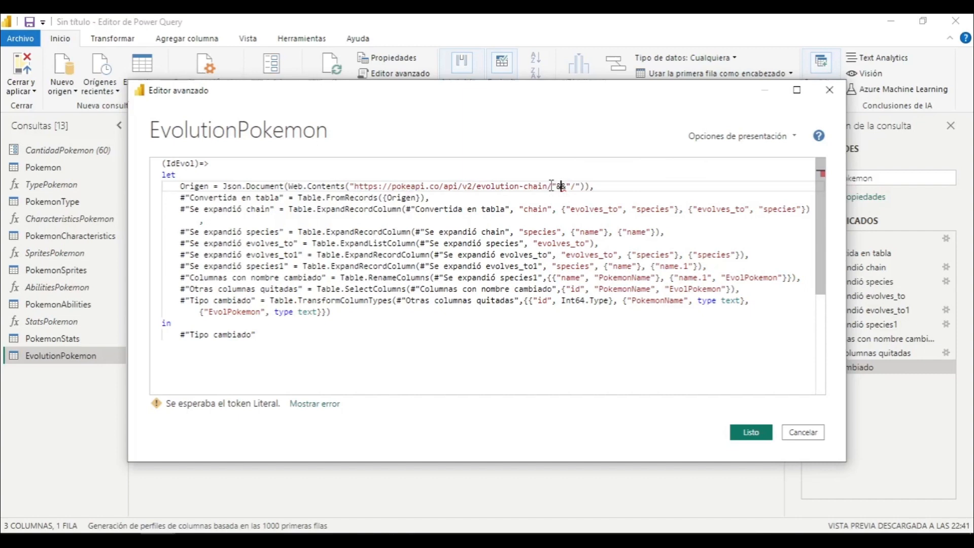
pyautogui.write('numb')
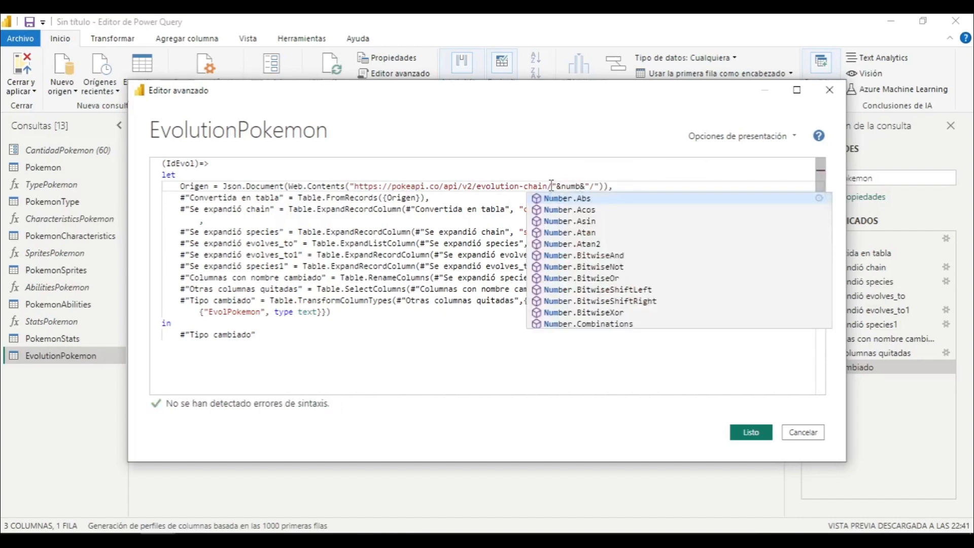
pyautogui.write('er.t')
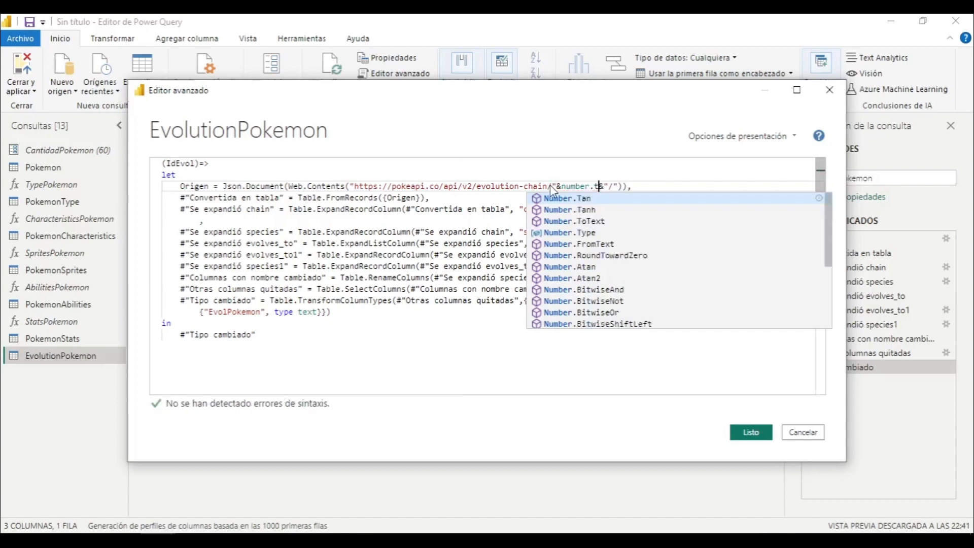
pyautogui.press('Down')
pyautogui.press('Down')
pyautogui.press('Return')
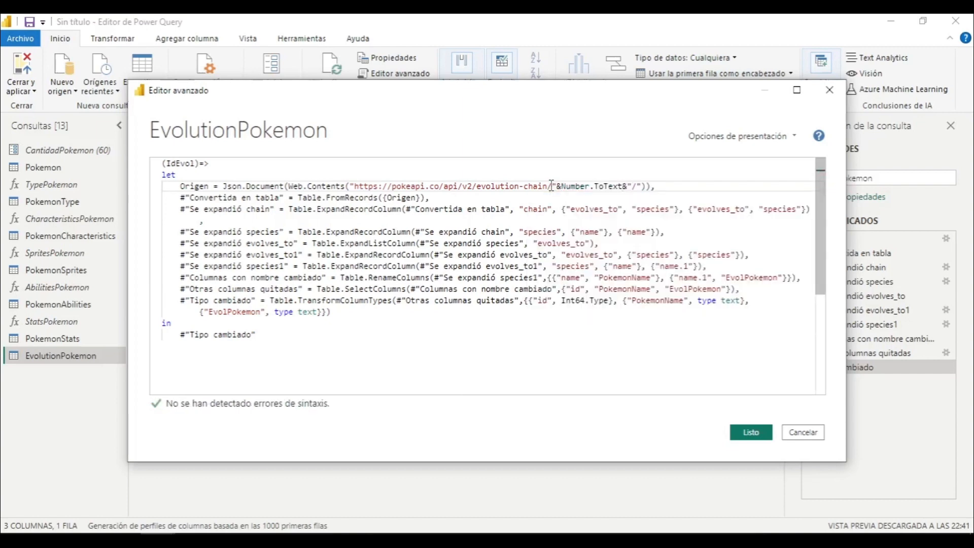
pyautogui.write('()')
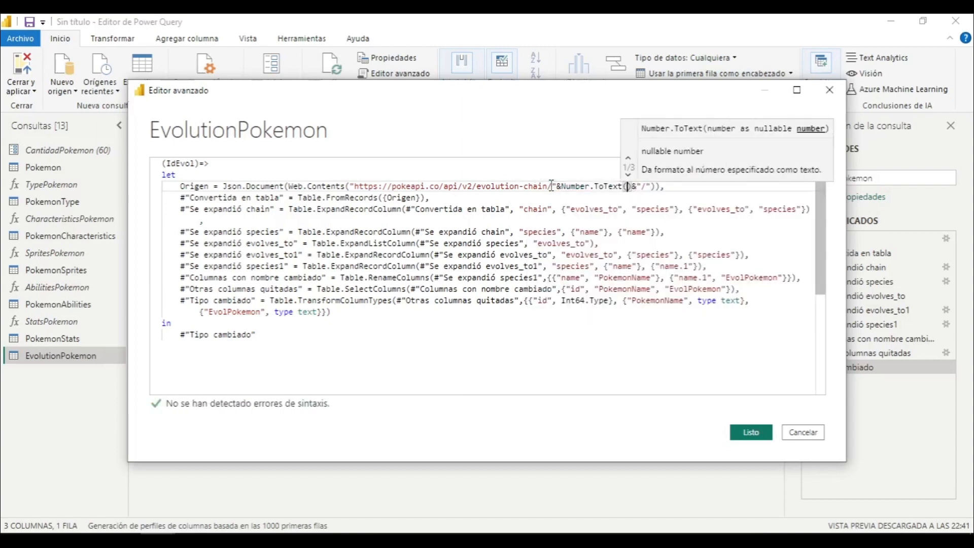
pyautogui.write('ide')
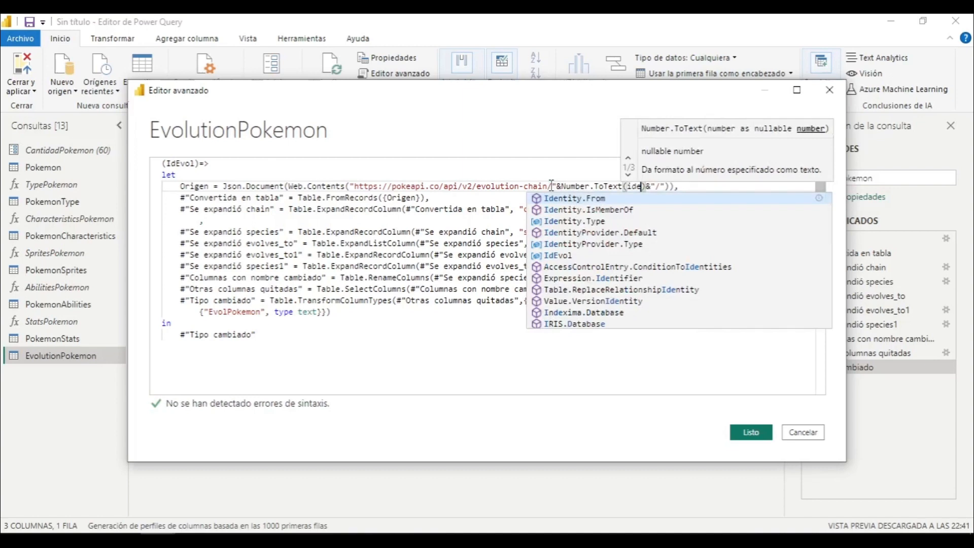
pyautogui.write('vol')
pyautogui.press('Return')
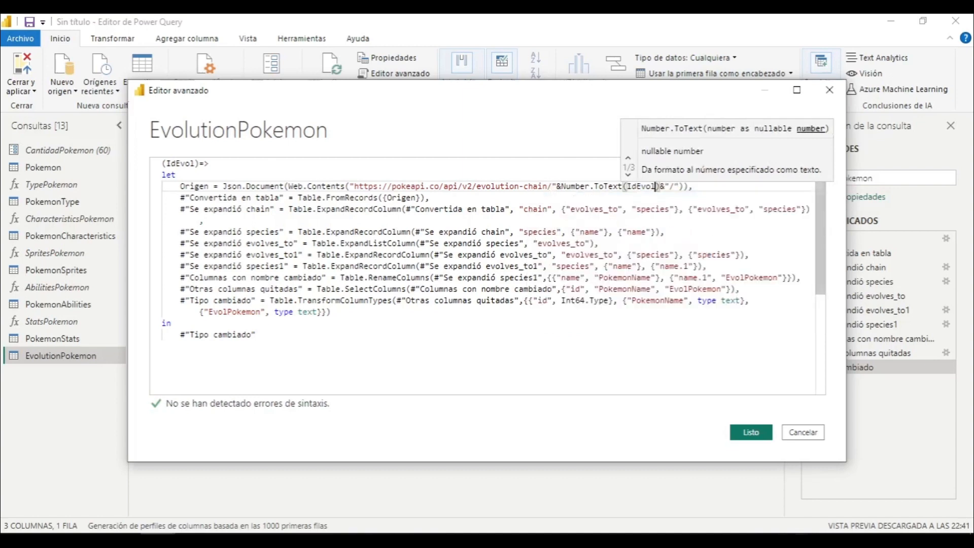
pyautogui.click(751, 433)
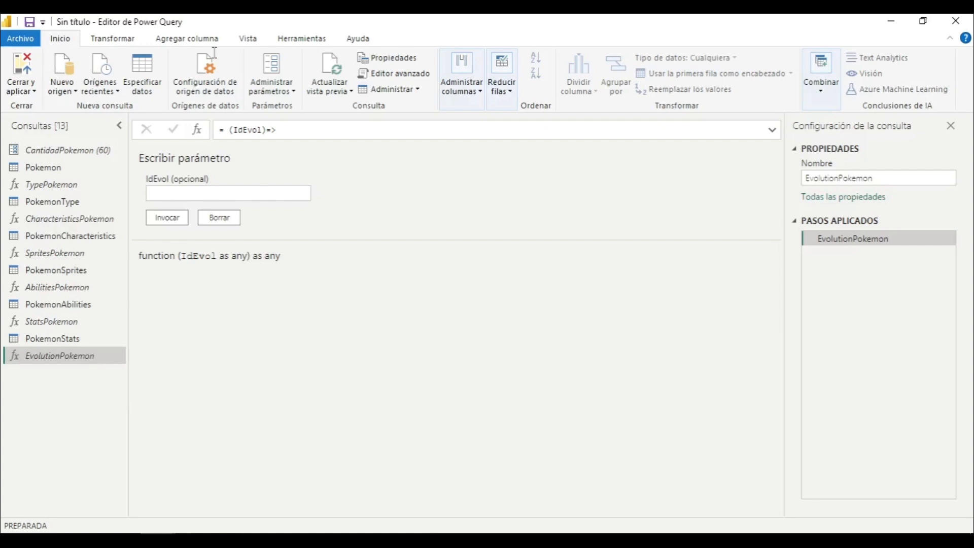
pyautogui.click(116, 39)
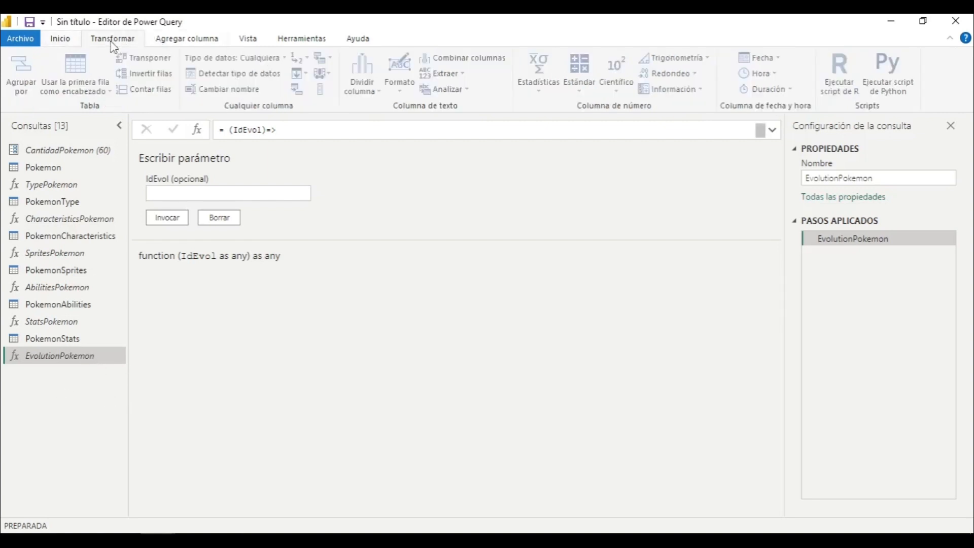
# Step: Create a new blank query and open its code in the advanced editor
pyautogui.click(71, 40)
pyautogui.click(73, 92)
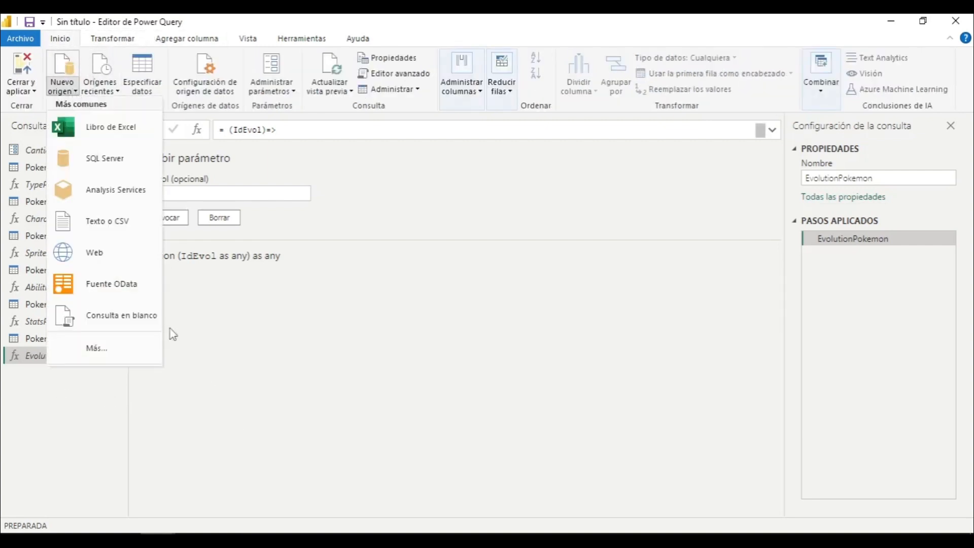
pyautogui.click(144, 320)
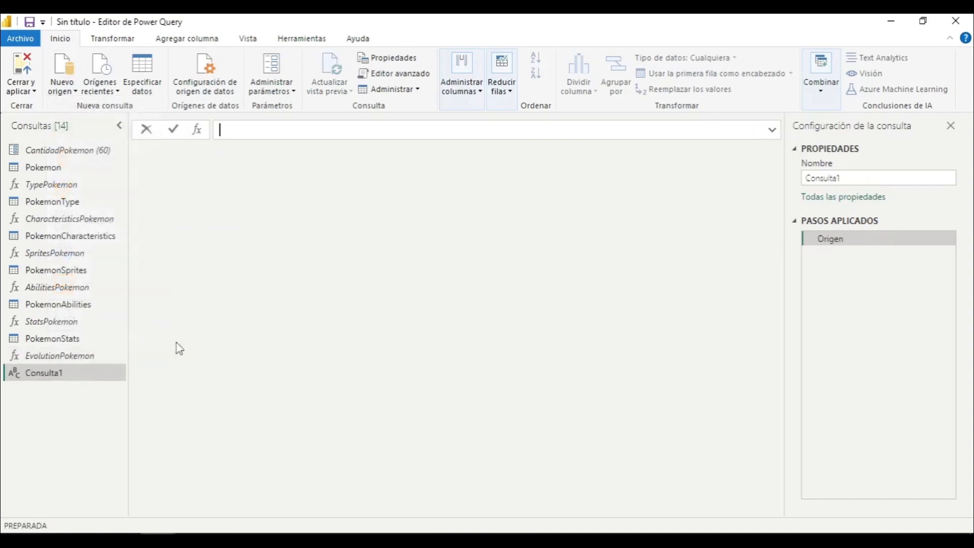
pyautogui.click(365, 76)
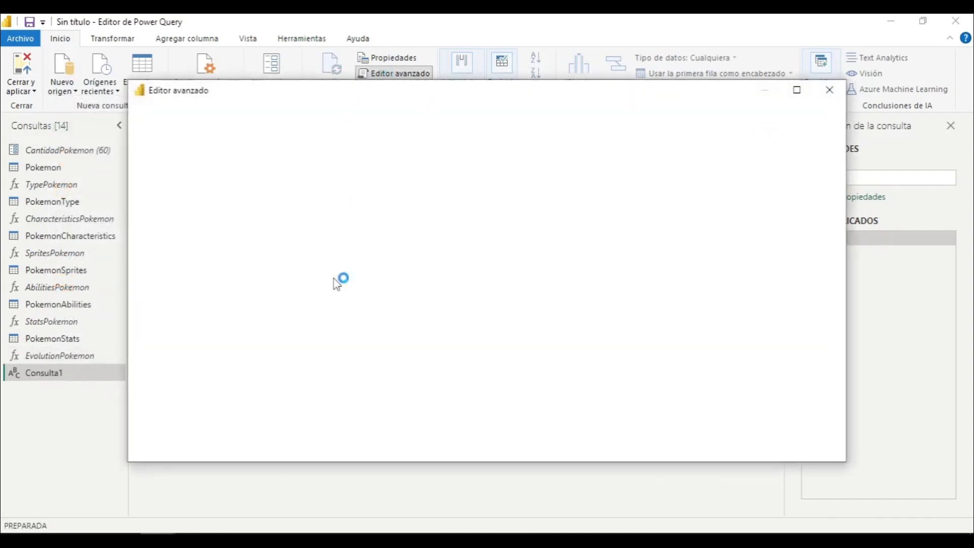
# Step: Replace the Origen line of the blank query's code with Lista = List.Numbers(1,209)
pyautogui.moveTo(273, 177); pyautogui.dragTo(179, 175)
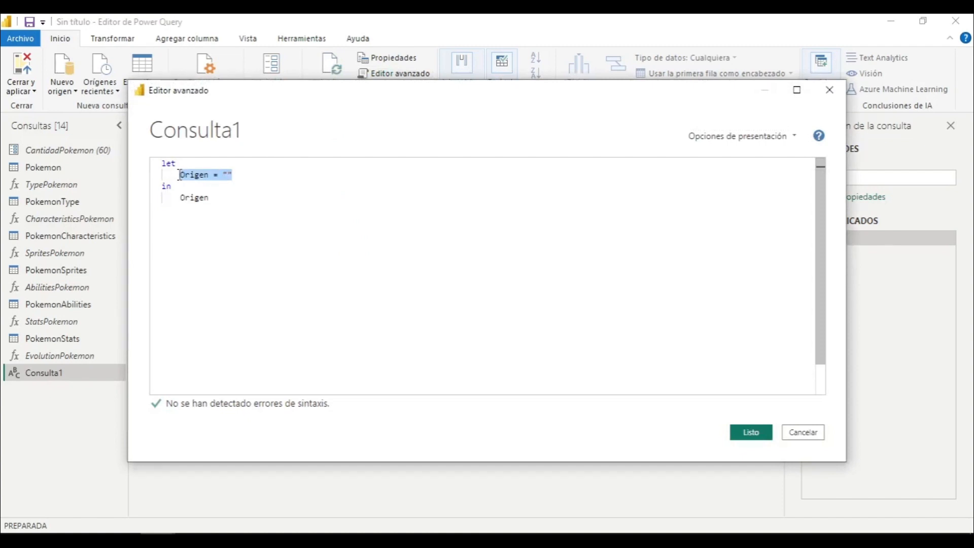
pyautogui.write('Lista = ')
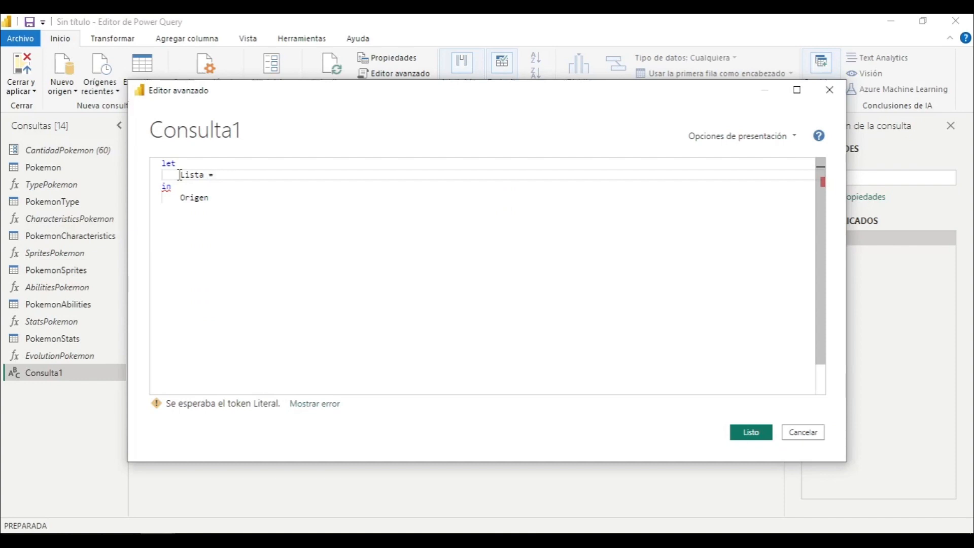
pyautogui.write('Li')
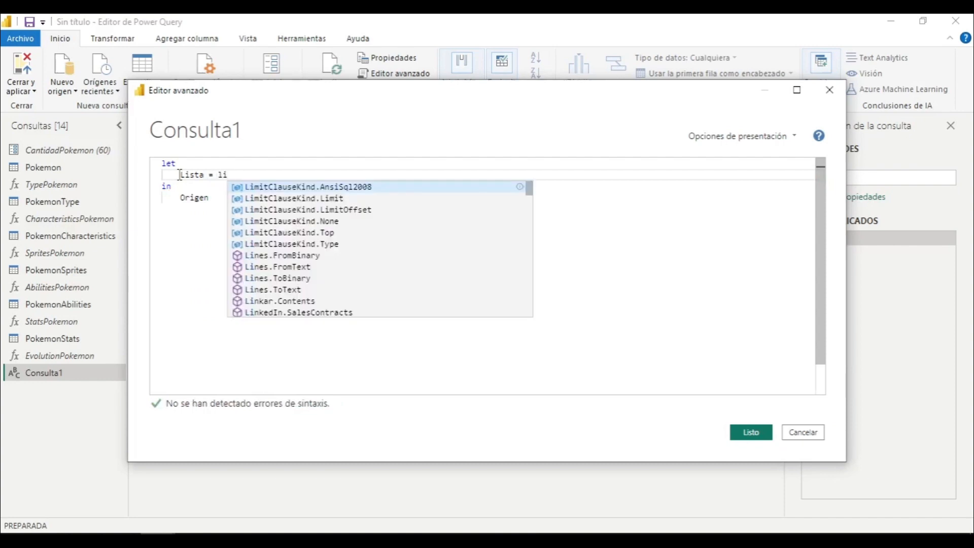
pyautogui.press('BackSpace')
pyautogui.press('BackSpace')
pyautogui.write('List')
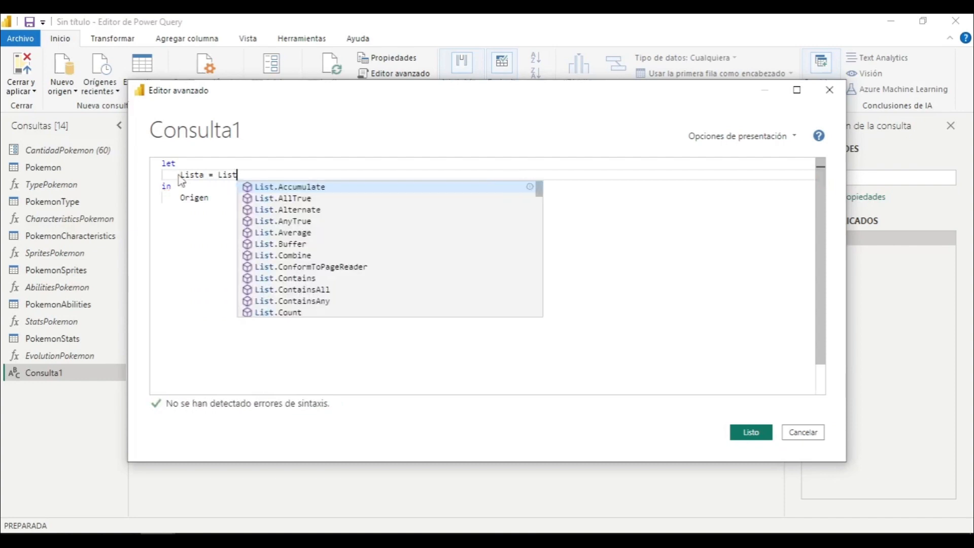
pyautogui.write('.N')
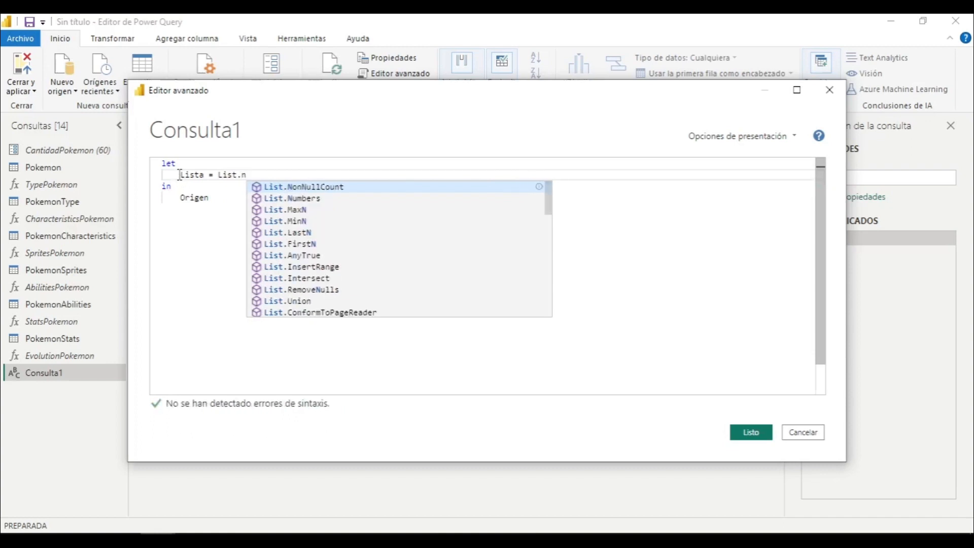
pyautogui.press('Down')
pyautogui.press('Tab')
pyautogui.write('(')
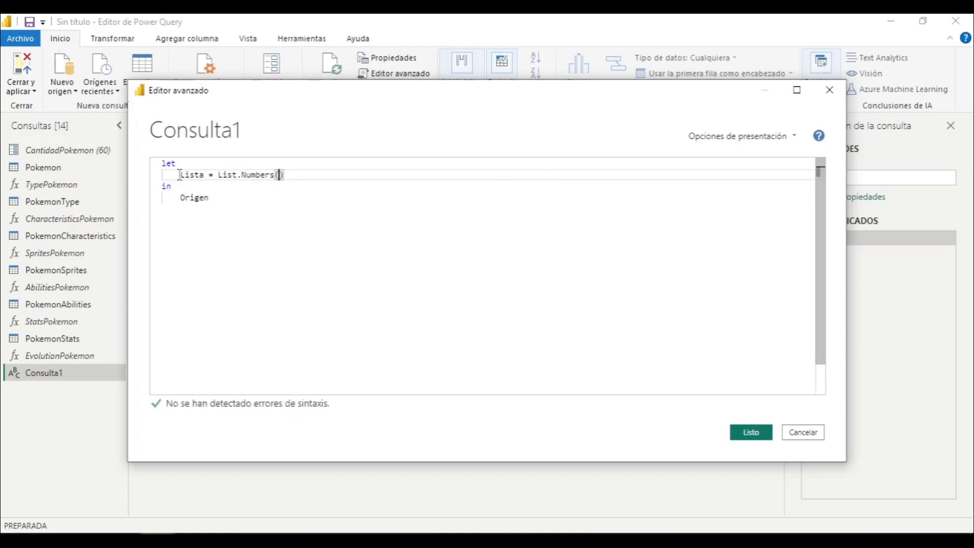
pyautogui.write('1,209')
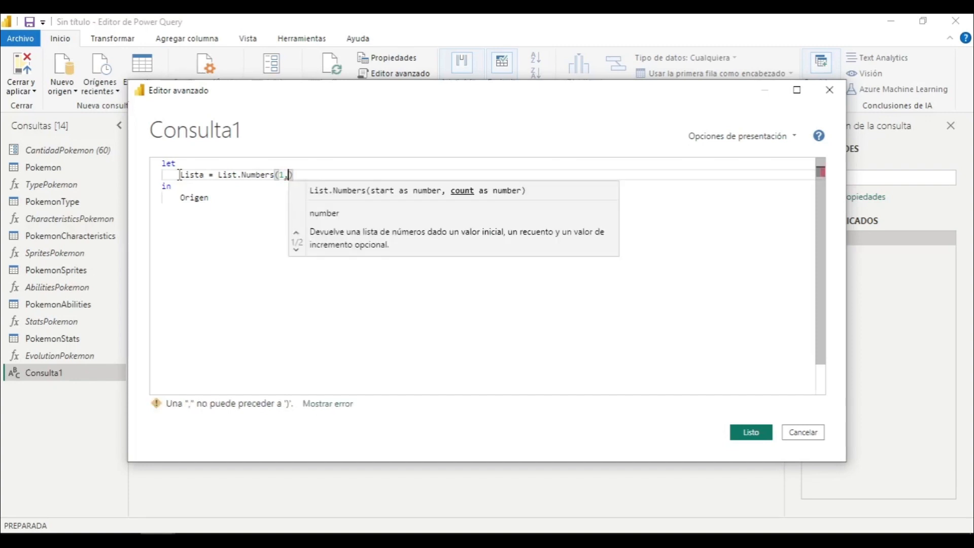
pyautogui.press('Right')
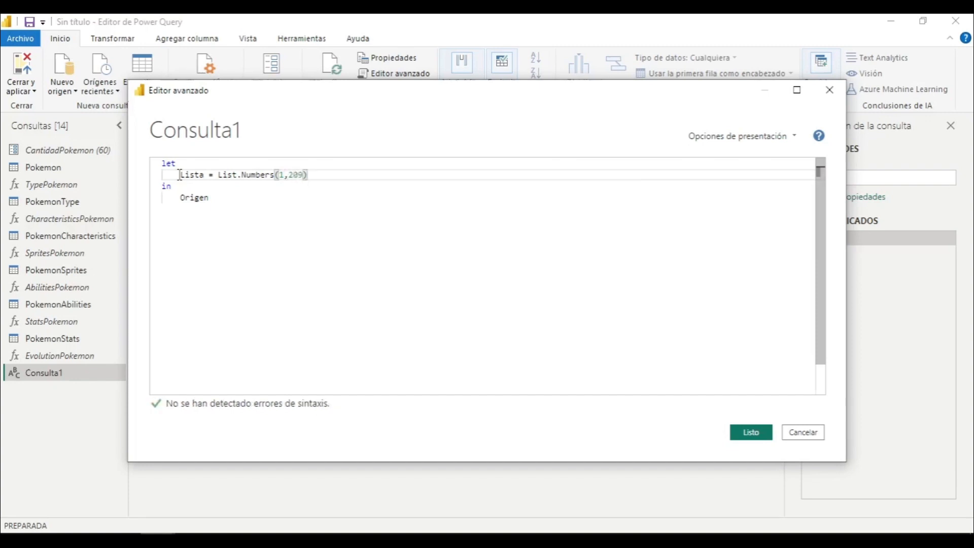
# Step: Replace Origen after the in keyword with Lista and apply the code to generate the number list
pyautogui.doubleClick(192, 180)
pyautogui.hotkey('ctrl', 'c')
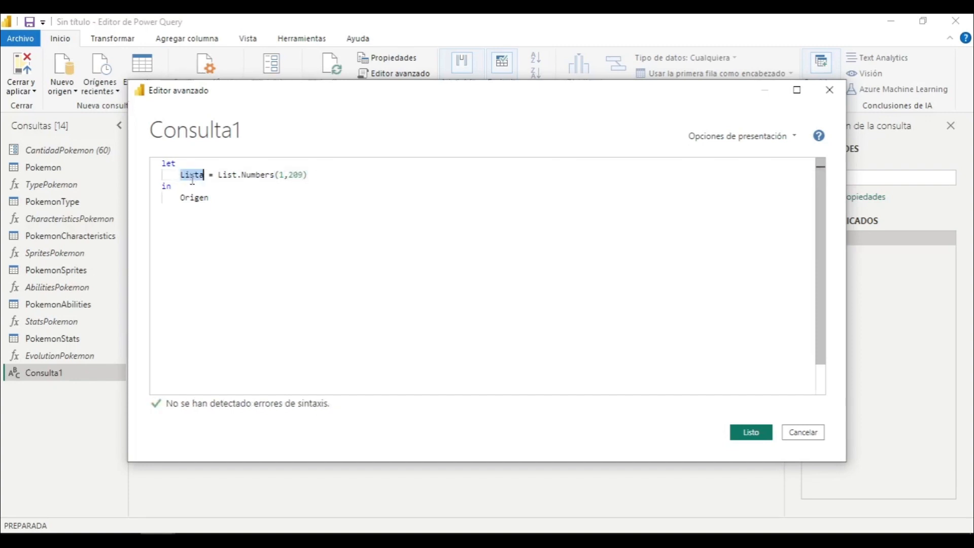
pyautogui.doubleClick(206, 198)
pyautogui.hotkey('ctrl', 'v')
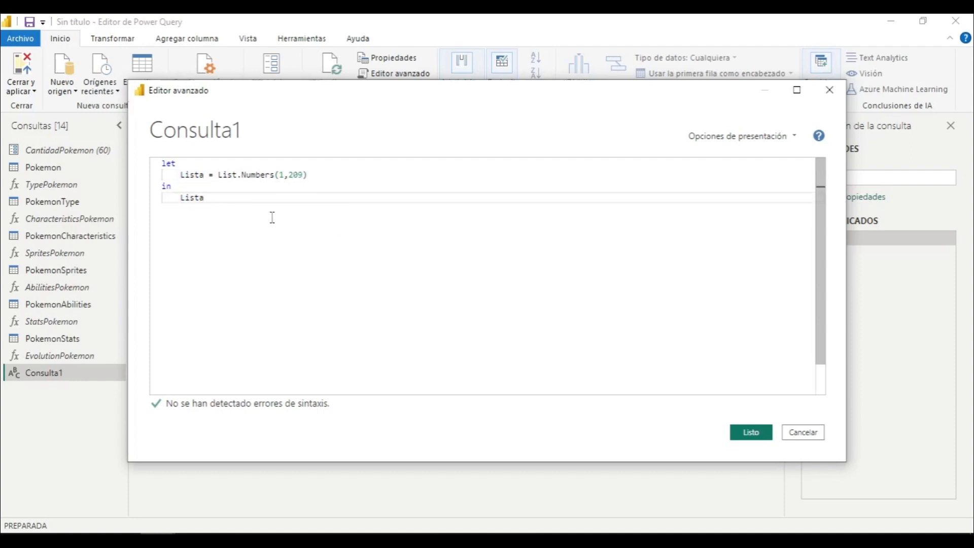
pyautogui.moveTo(185, 177); pyautogui.dragTo(307, 179)
pyautogui.click(269, 195)
pyautogui.click(227, 189)
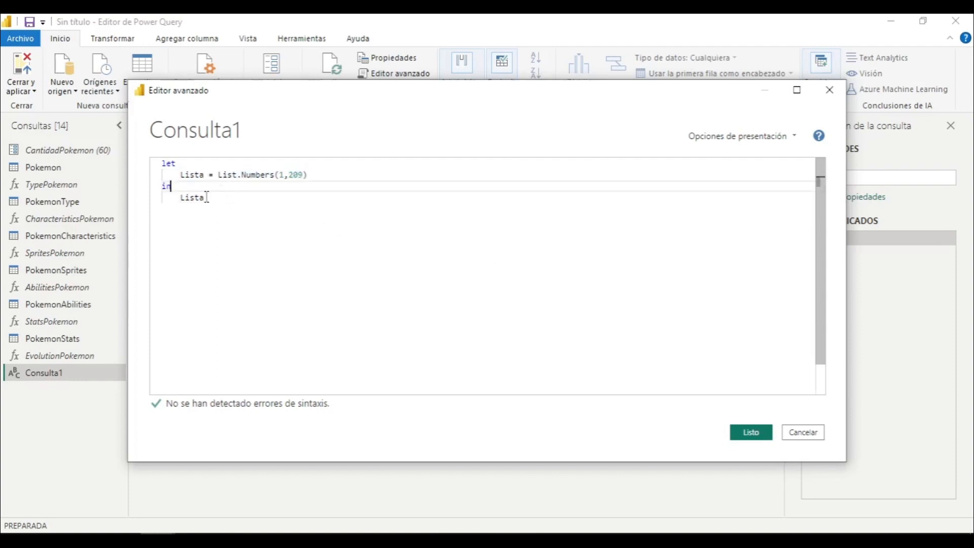
pyautogui.doubleClick(204, 198)
pyautogui.click(737, 433)
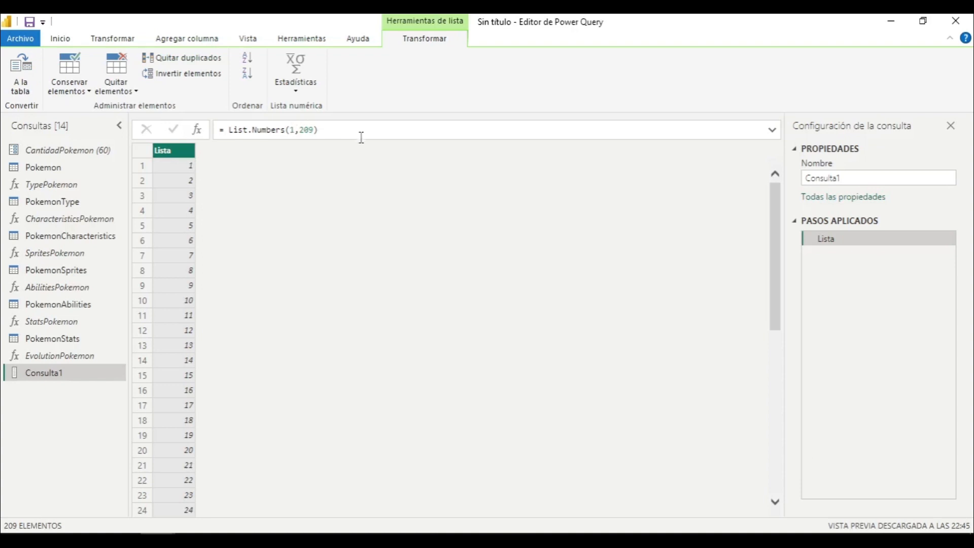
# Step: Convert the number list to a table with no delimiter and extra columns shown as errors, and rename its column Id
pyautogui.click(23, 75)
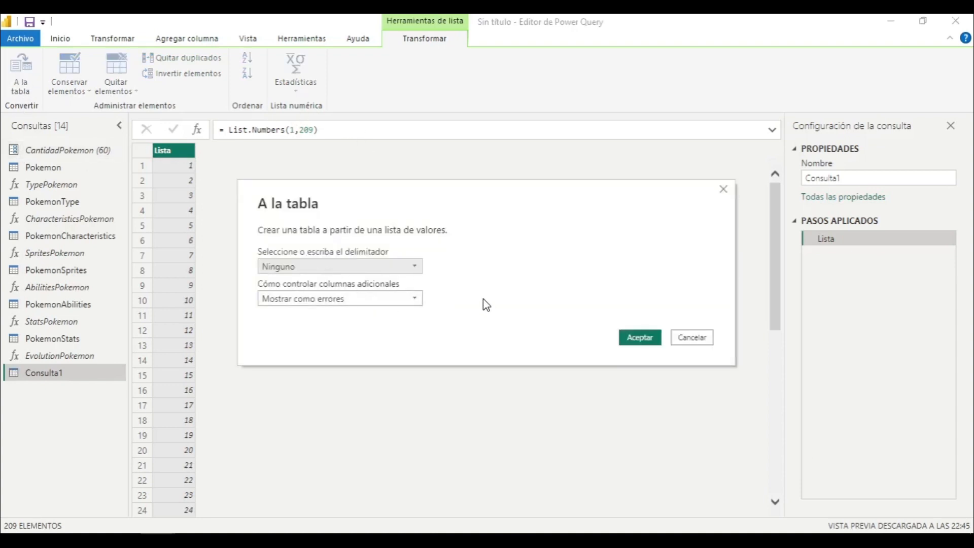
pyautogui.click(628, 340)
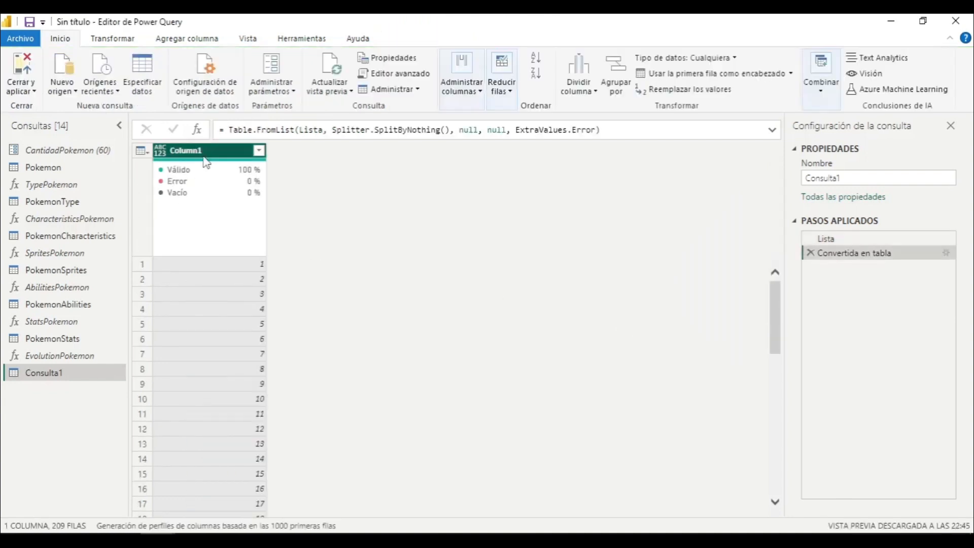
pyautogui.doubleClick(204, 152)
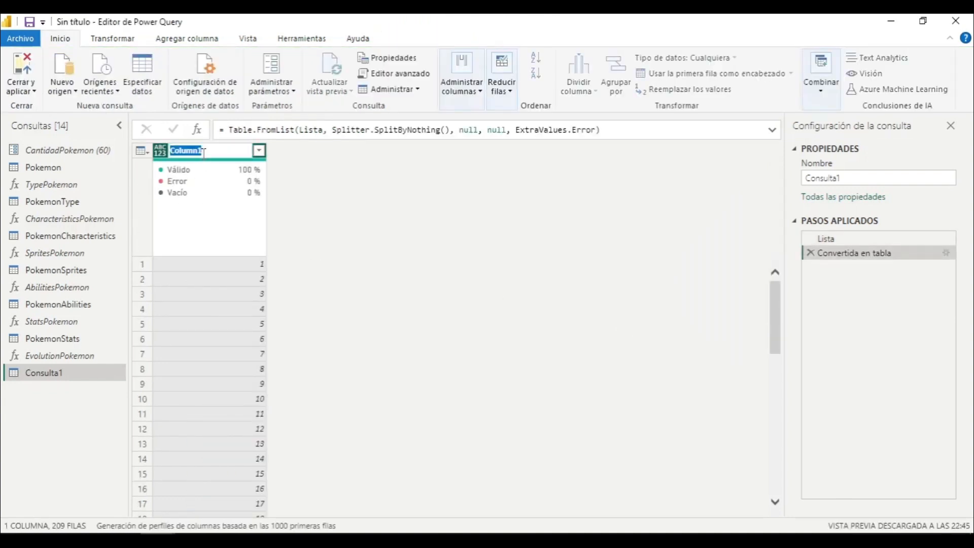
pyautogui.write('Id')
pyautogui.click(330, 186)
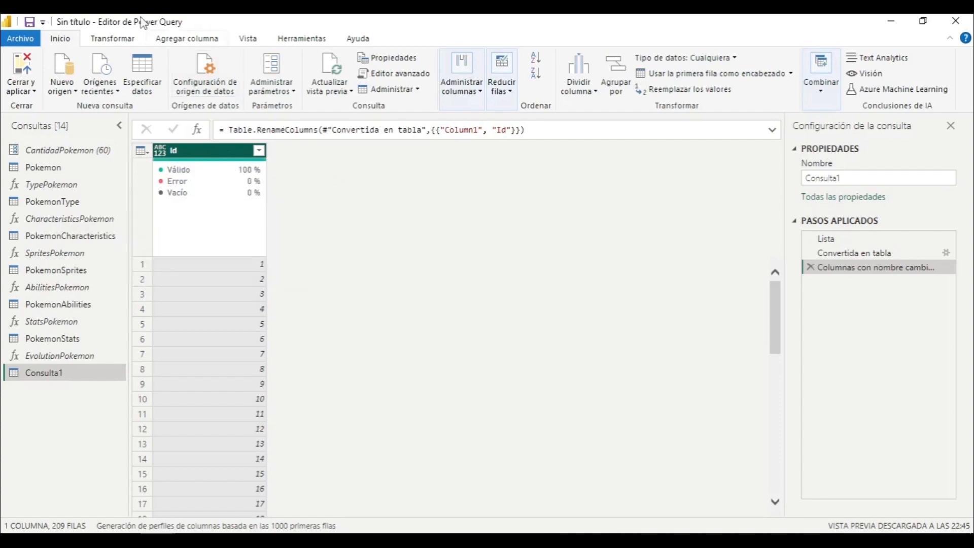
# Step: Add a column named EvolutionPokemon that invokes the EvolutionPokemon function with the Id column as IdEvol
pyautogui.click(173, 38)
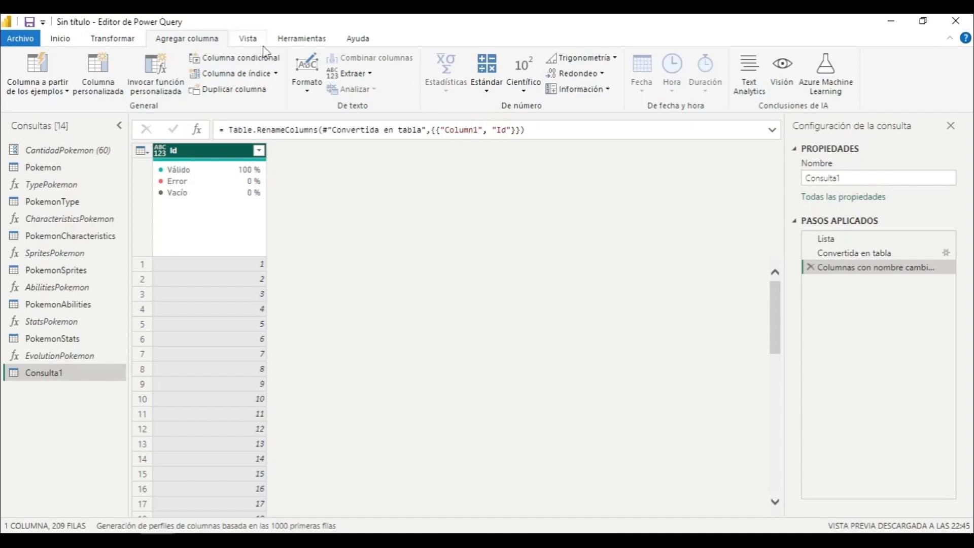
pyautogui.click(156, 76)
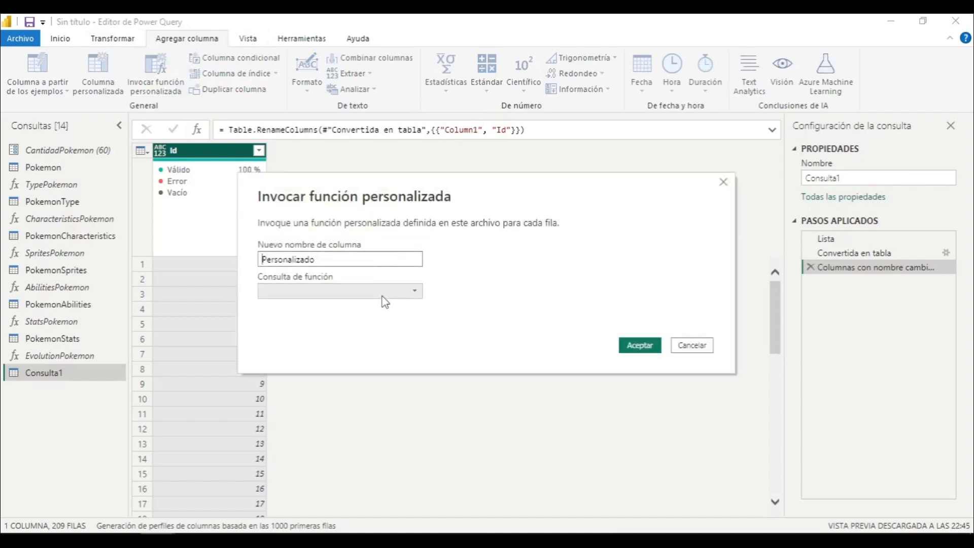
pyautogui.click(382, 295)
pyautogui.click(331, 378)
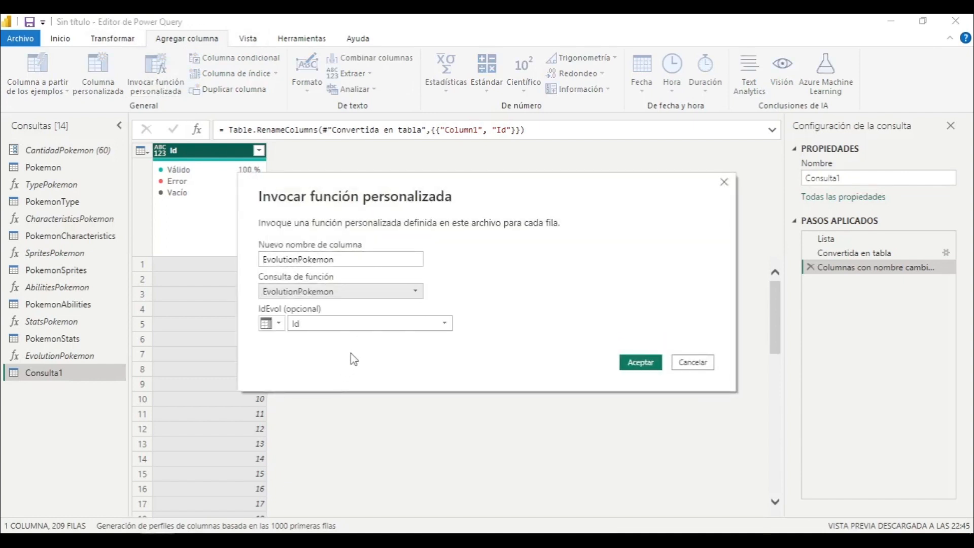
pyautogui.click(638, 363)
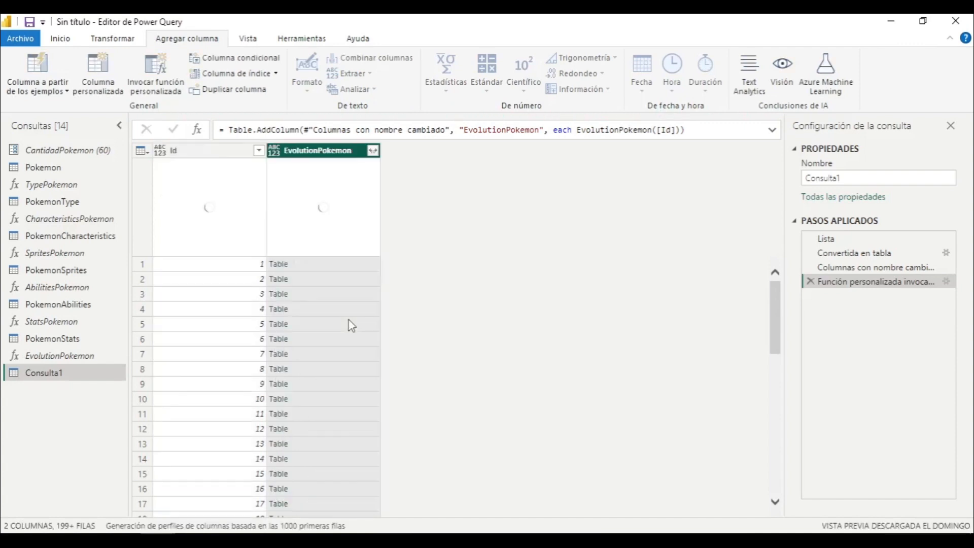
# Step: Expand the EvolutionPokemon column to only the PokemonName and EvolPokemon fields, without the original column name as prefix
pyautogui.click(373, 151)
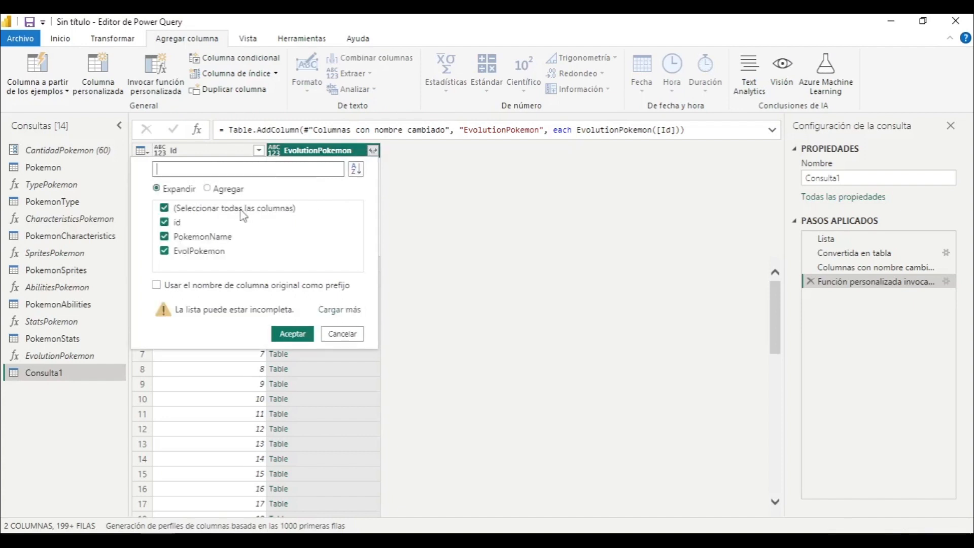
pyautogui.click(228, 208)
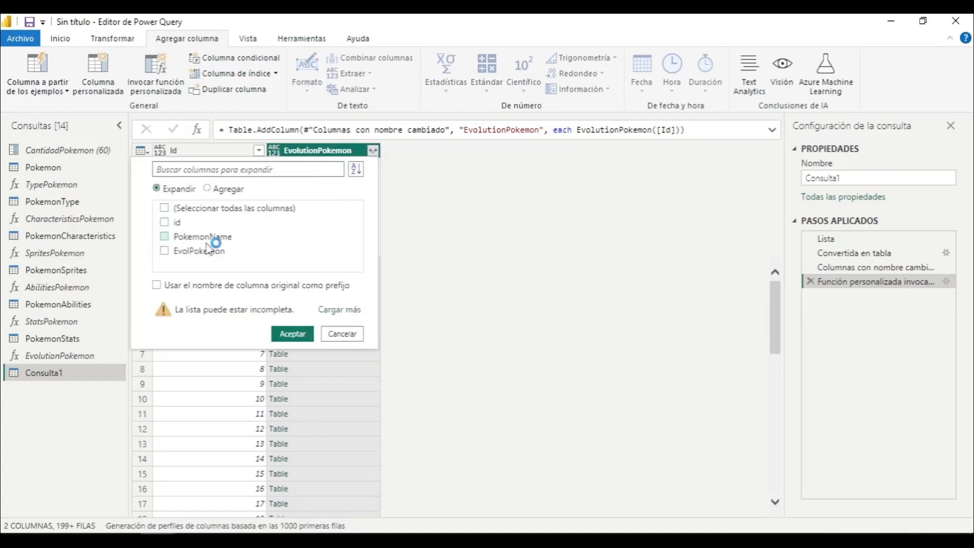
pyautogui.click(164, 237)
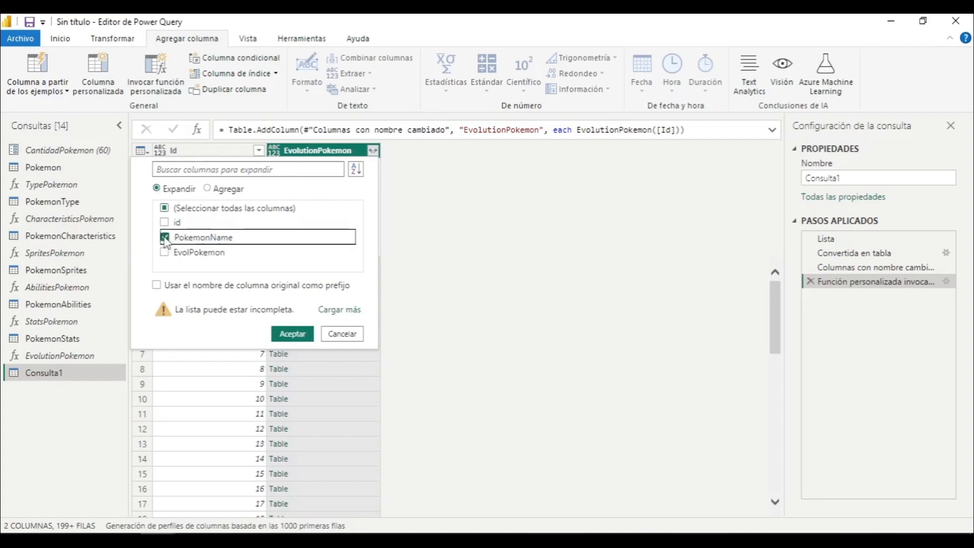
pyautogui.click(164, 252)
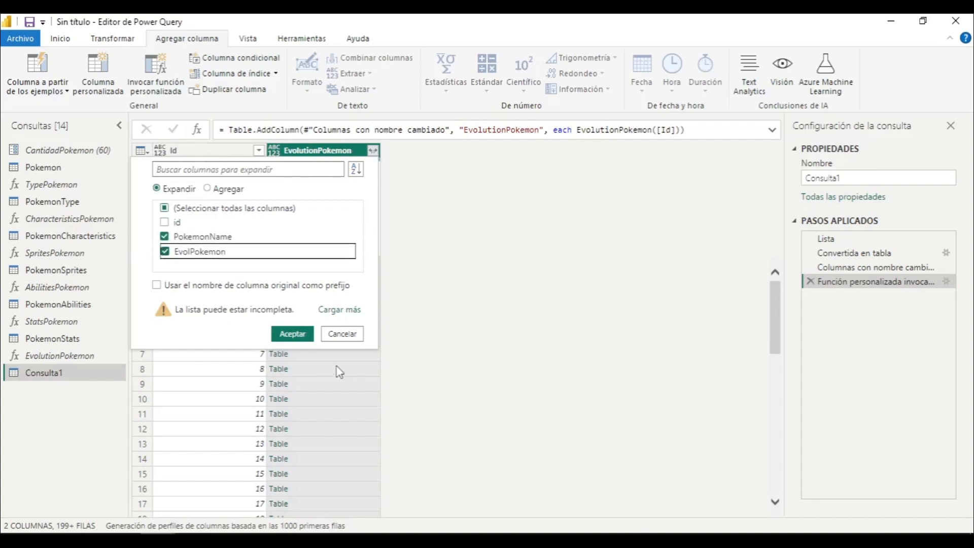
pyautogui.click(297, 333)
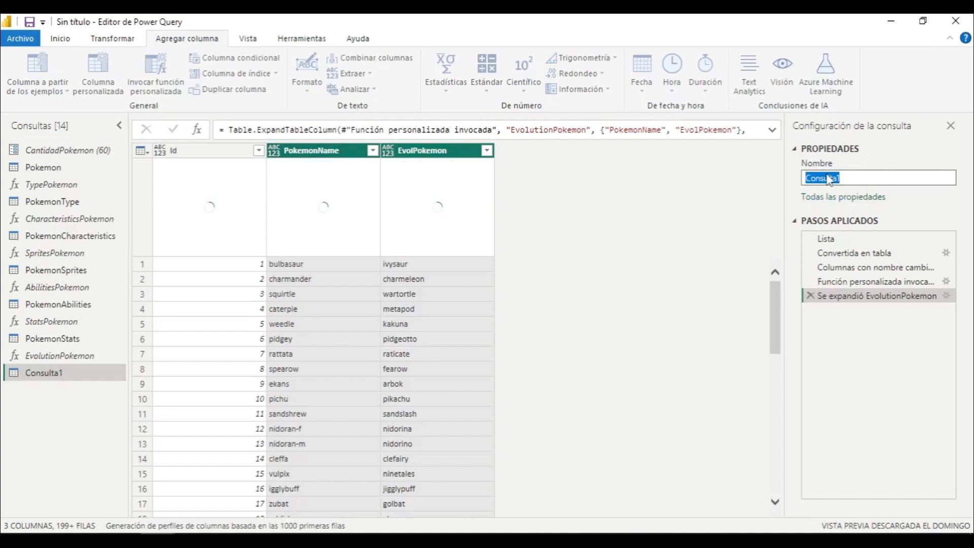
# Step: Rename the query PokemonEvolution, detect the data types of all its columns, and look through the rows
pyautogui.write('PokemonEvolution')
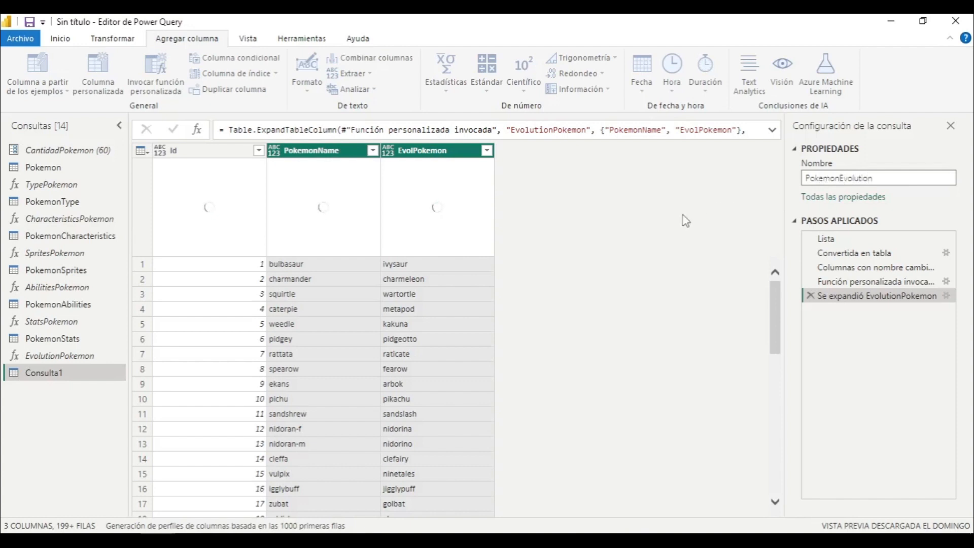
pyautogui.click(651, 240)
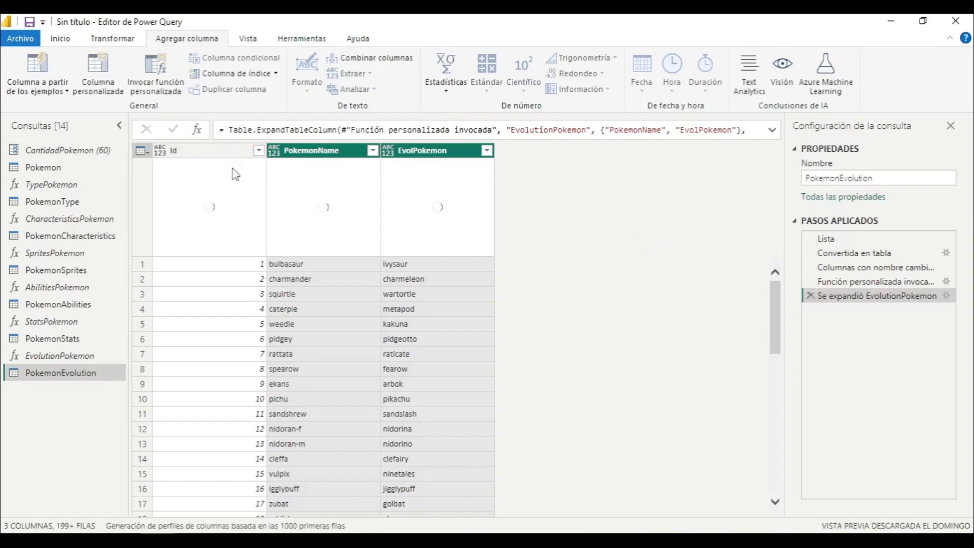
pyautogui.click(237, 155)
pyautogui.hotkey('ctrl', 'a')
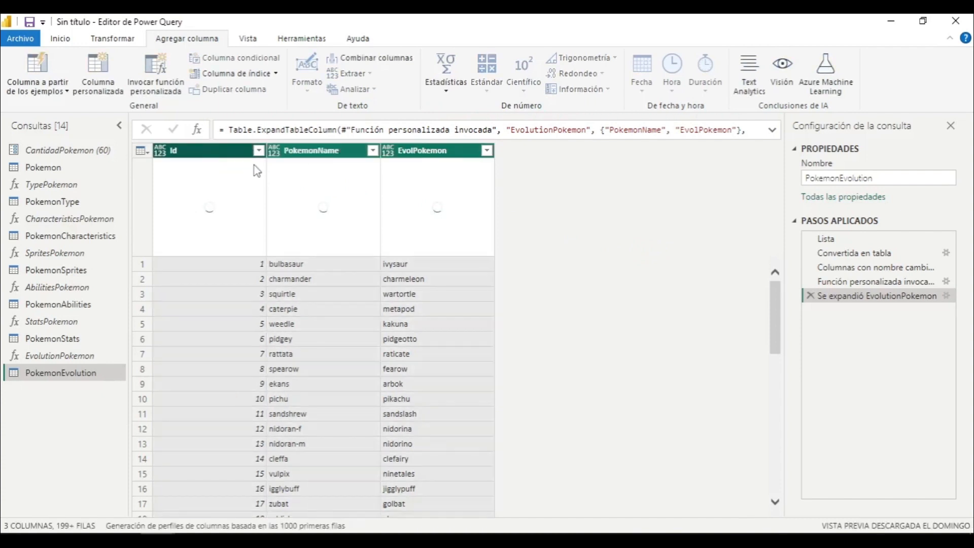
pyautogui.click(128, 37)
pyautogui.click(232, 73)
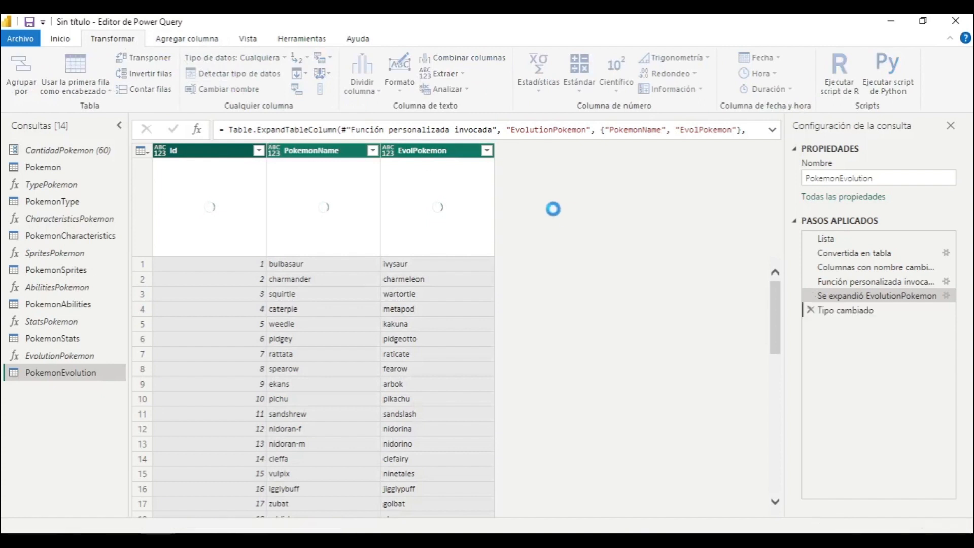
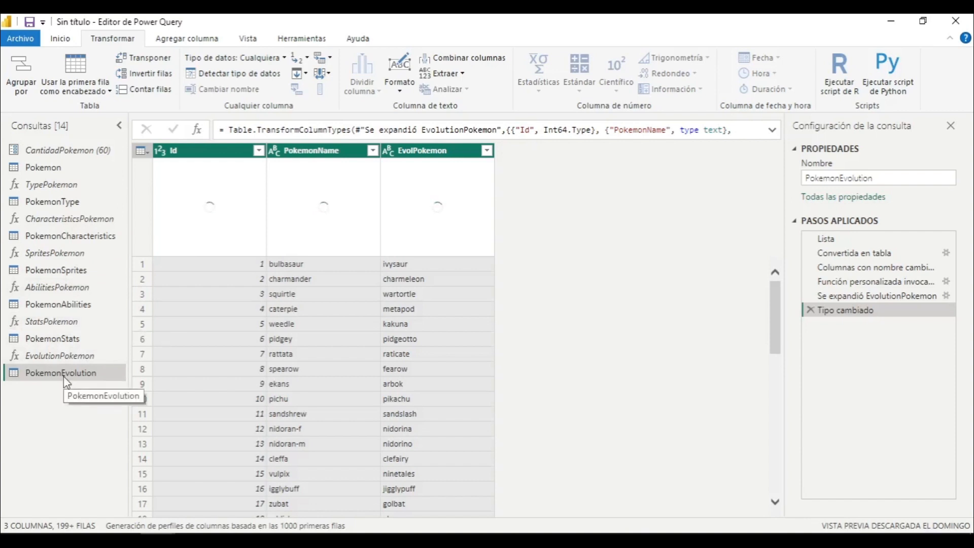
pyautogui.scroll(-5, 344, 387)
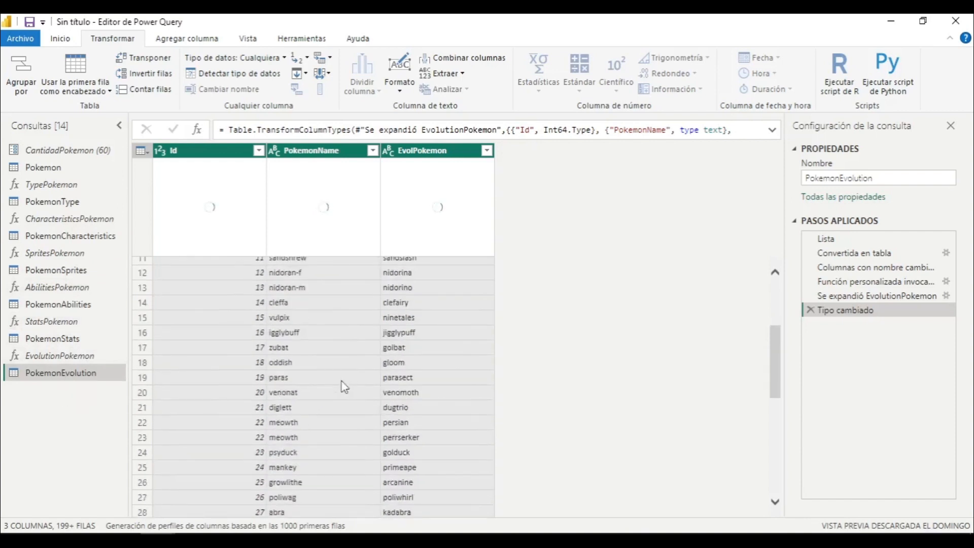
pyautogui.scroll(5, 344, 387)
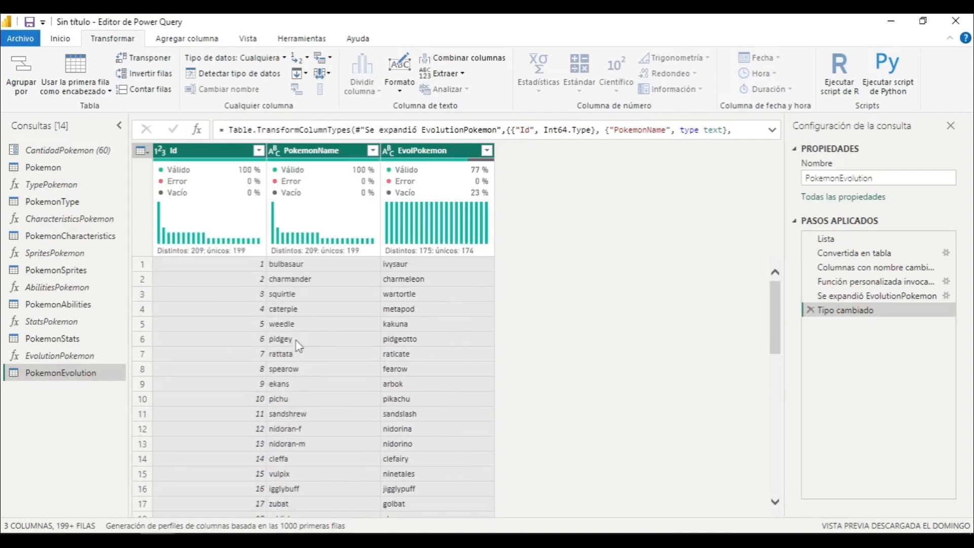
# Step: Look through the Pokemon, PokemonType, PokemonCharacteristics, PokemonSprites, PokemonAbilities and PokemonStats queries
pyautogui.click(72, 170)
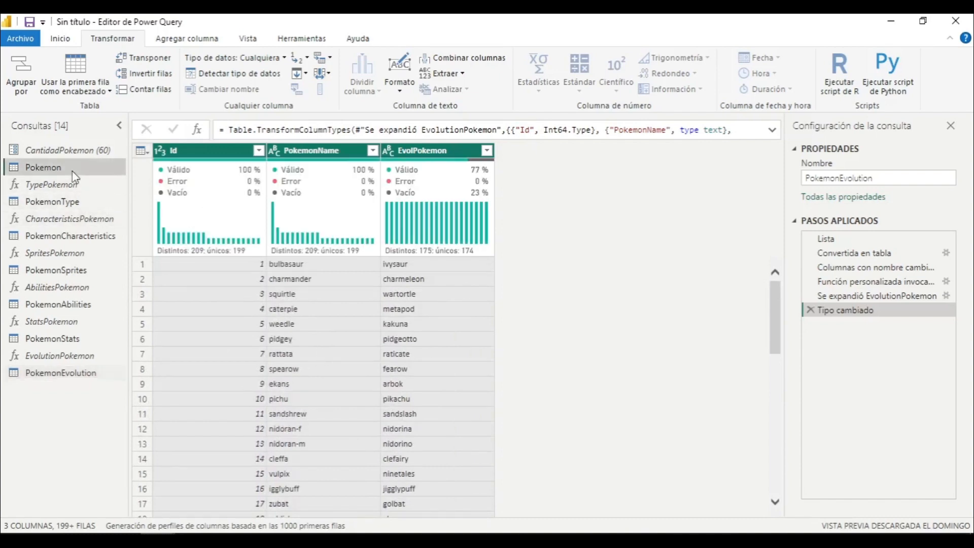
pyautogui.click(70, 203)
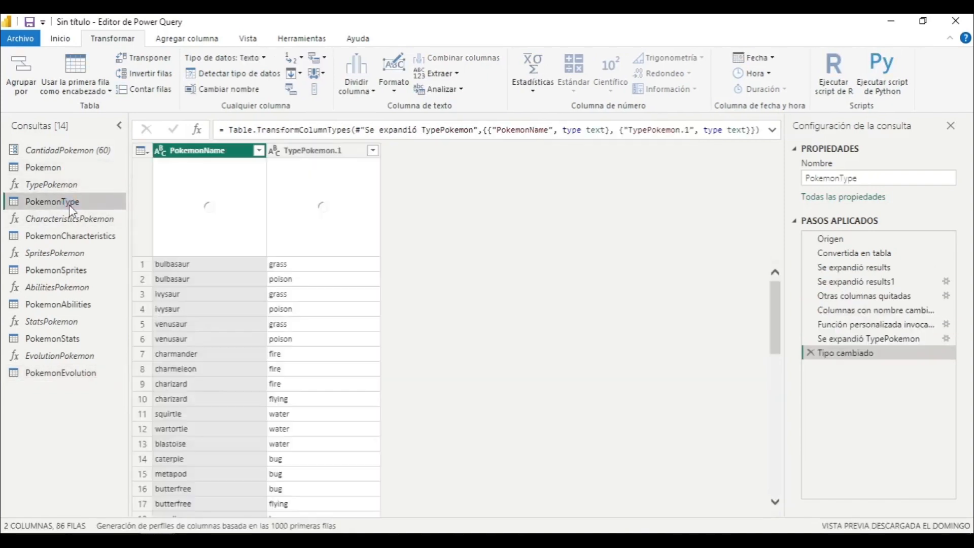
pyautogui.click(71, 236)
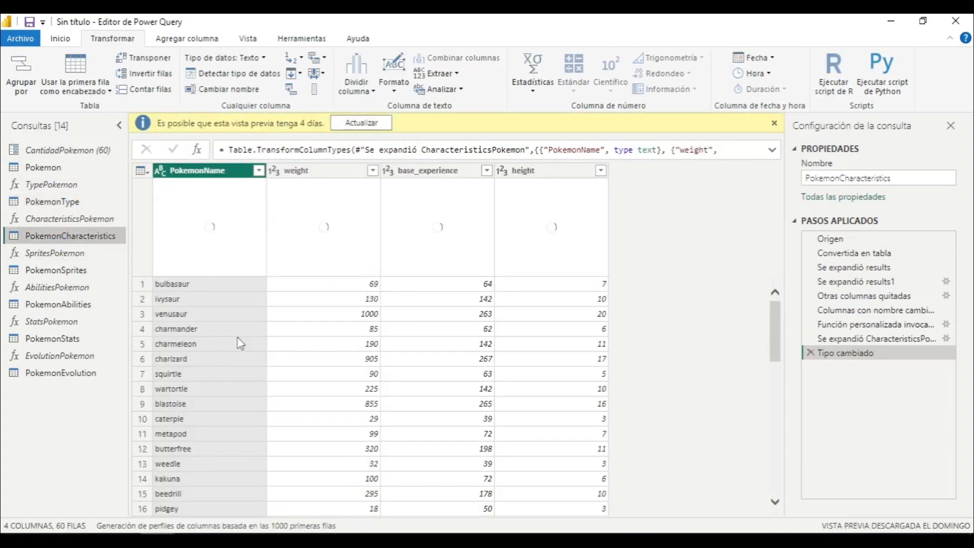
pyautogui.click(95, 270)
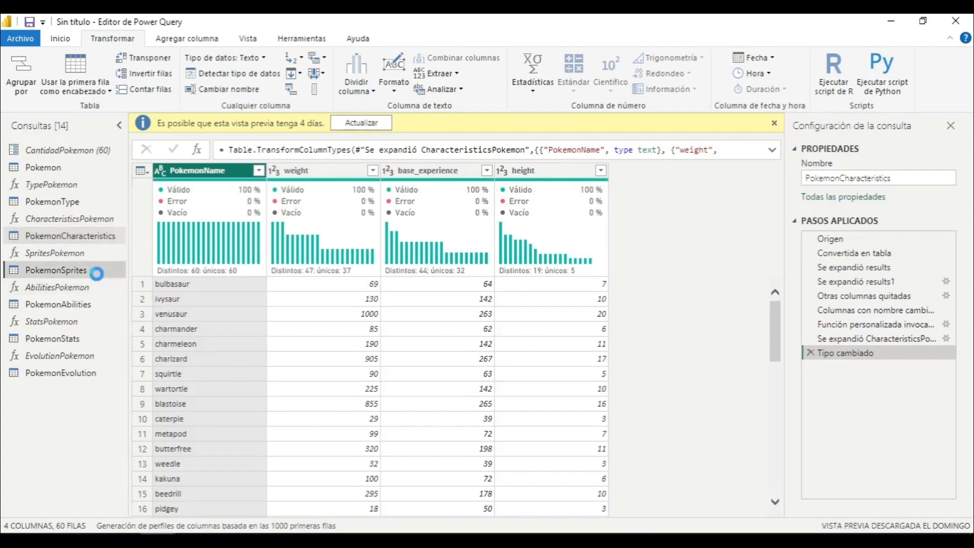
pyautogui.click(87, 305)
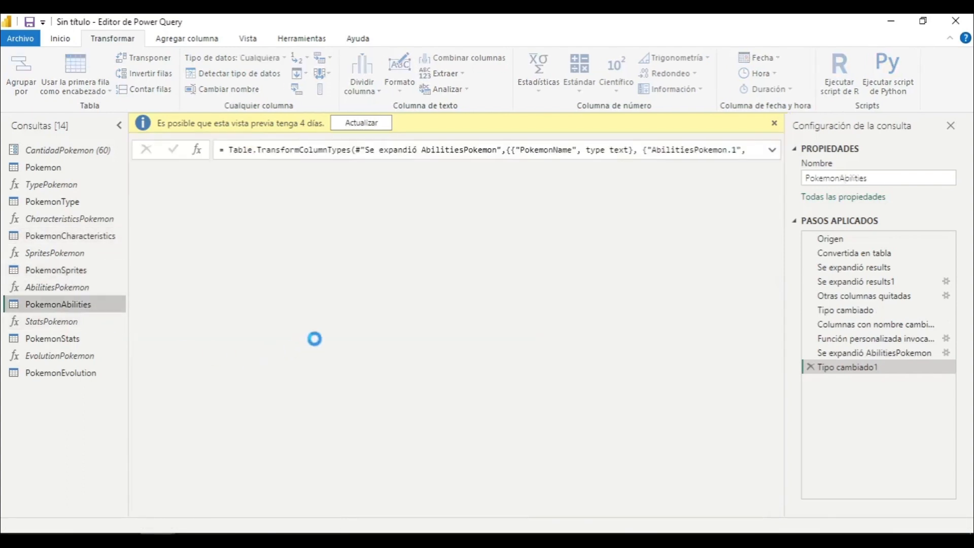
pyautogui.click(66, 339)
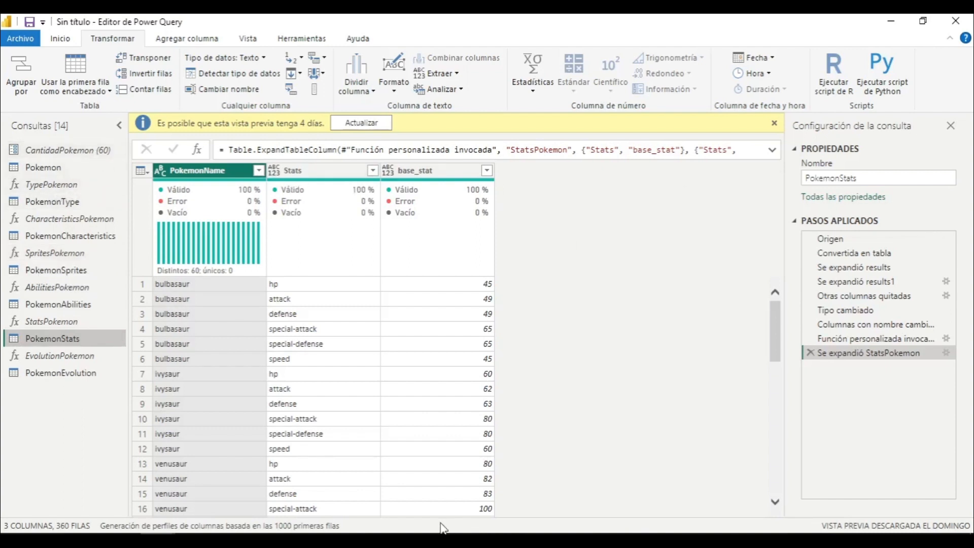
pyautogui.click(126, 540)
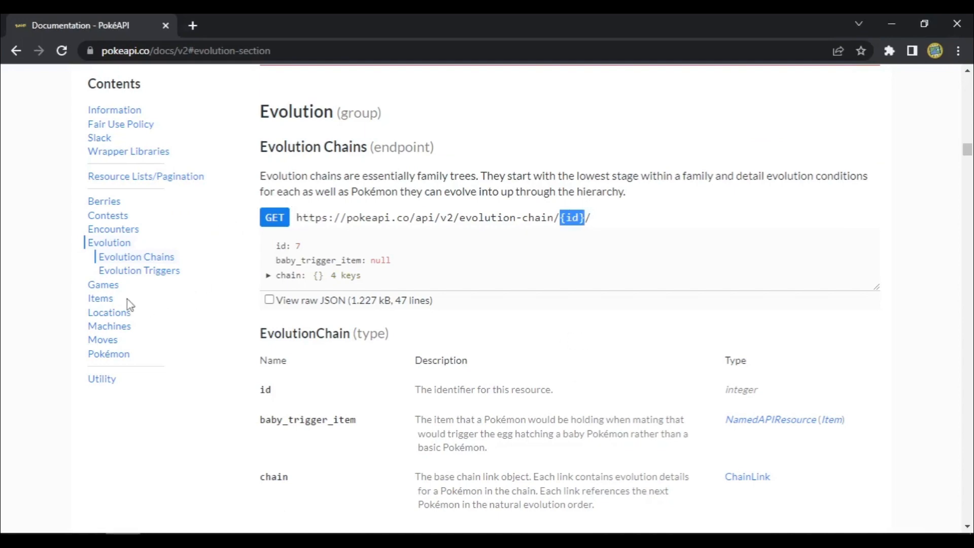
pyautogui.click(124, 355)
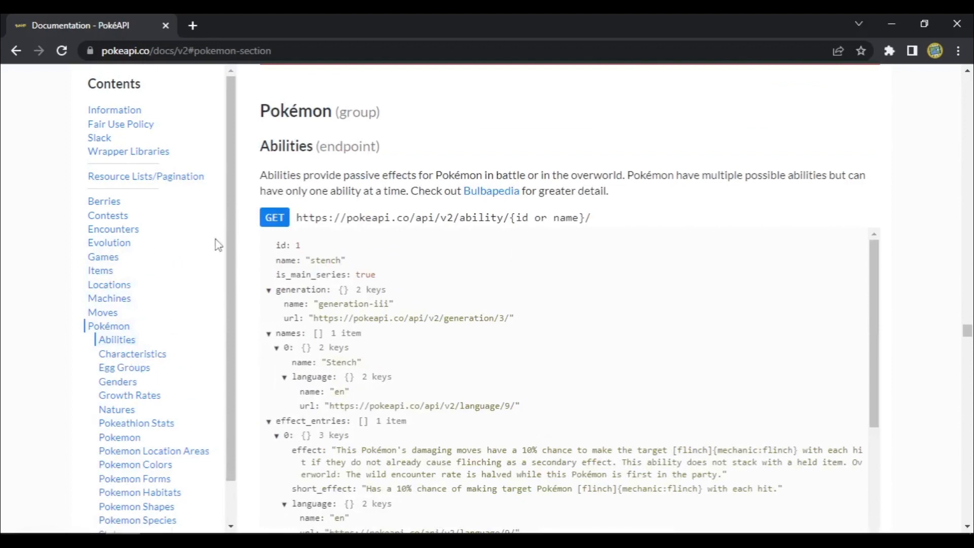
pyautogui.scroll(-2, 195, 322)
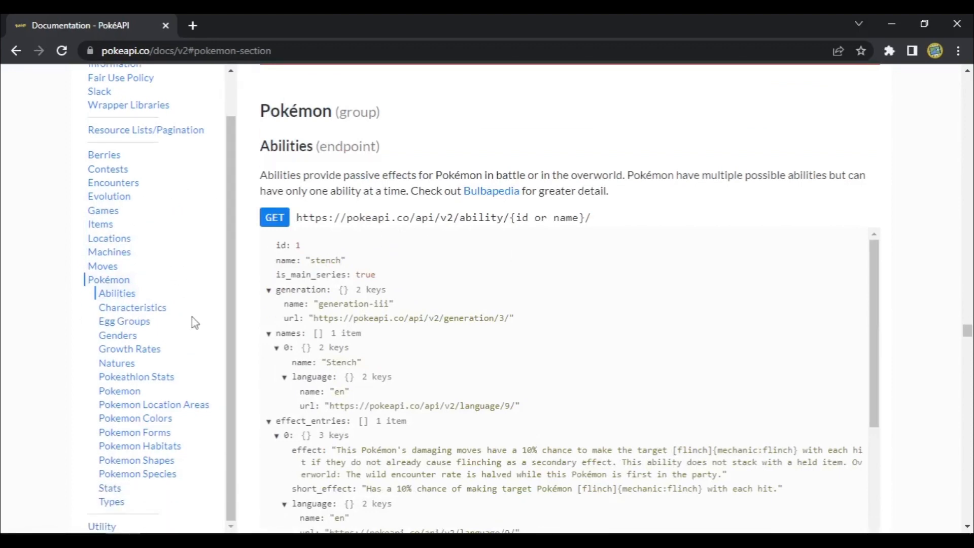
pyautogui.click(115, 502)
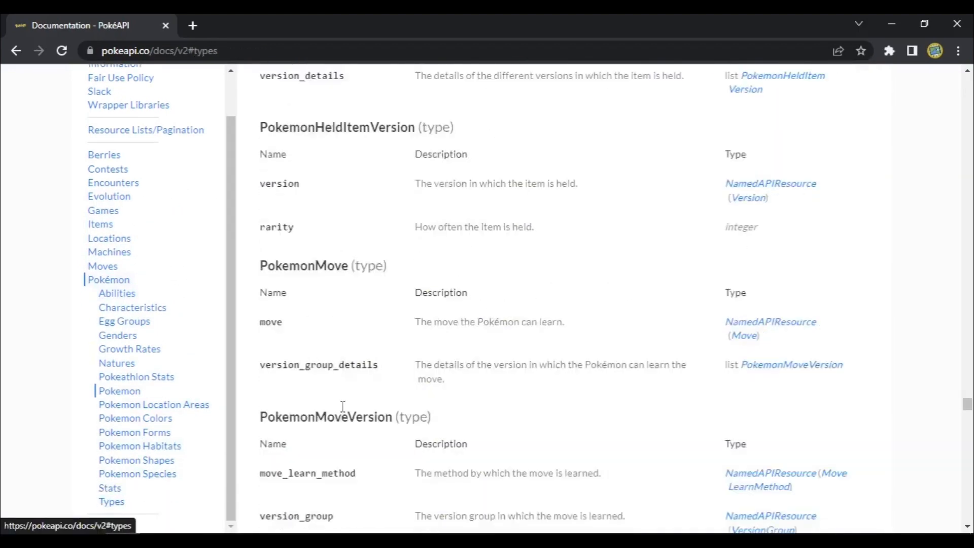
pyautogui.moveTo(297, 161); pyautogui.dragTo(492, 156)
pyautogui.hotkey('ctrl', 'c')
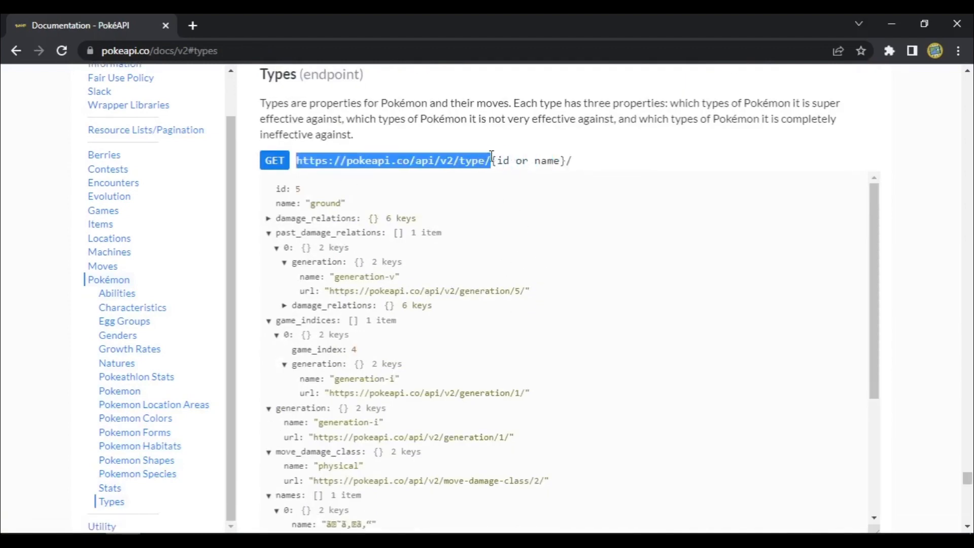
pyautogui.hotkey('alt', 'Tab')
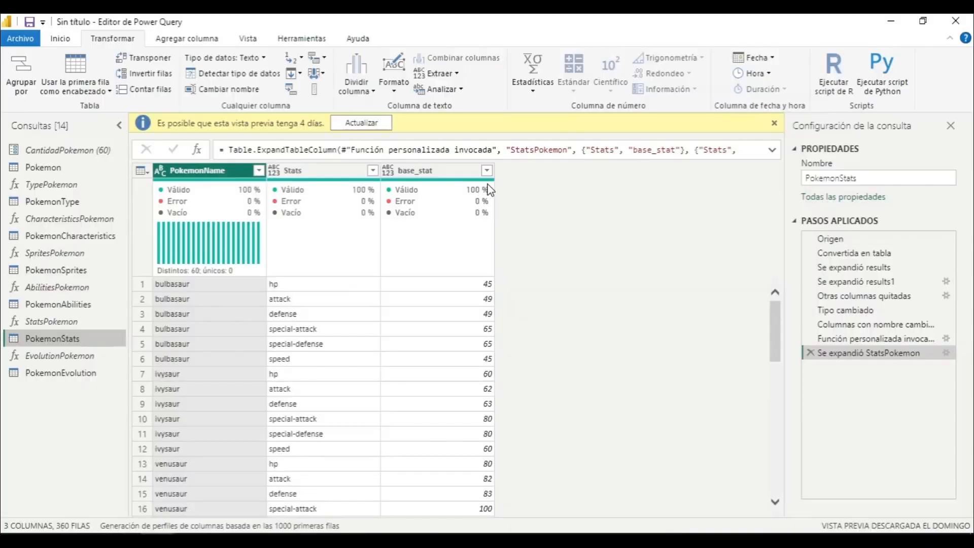
pyautogui.click(70, 41)
pyautogui.click(62, 87)
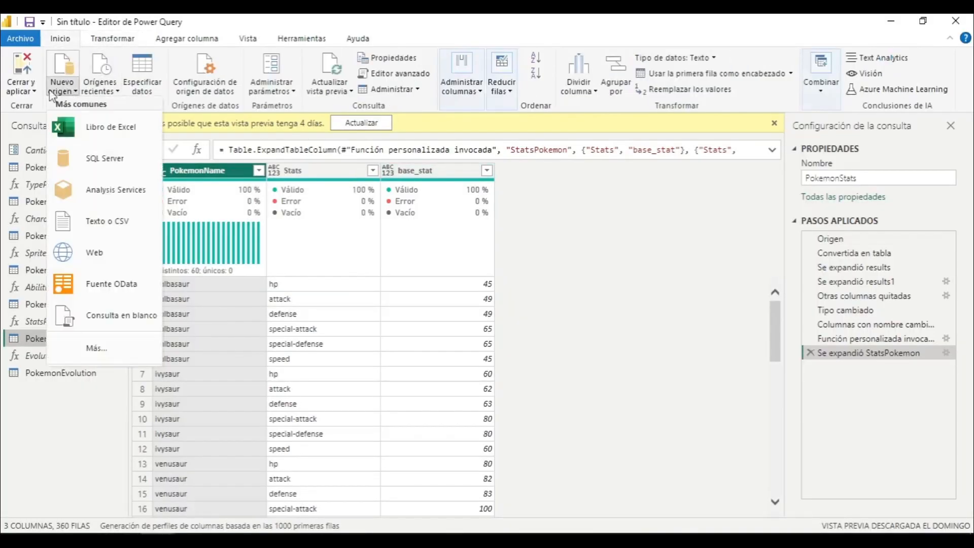
pyautogui.click(69, 253)
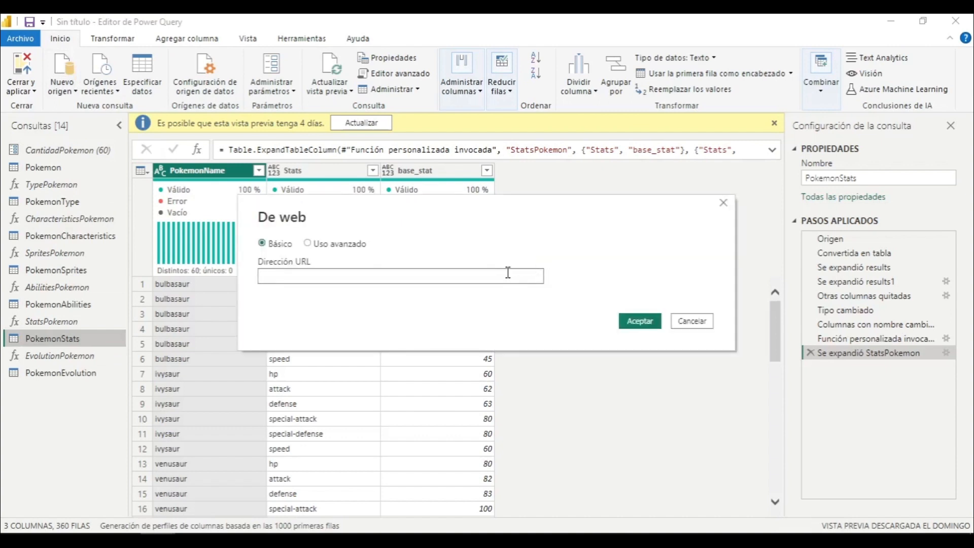
pyautogui.hotkey('ctrl', 'v')
pyautogui.click(649, 326)
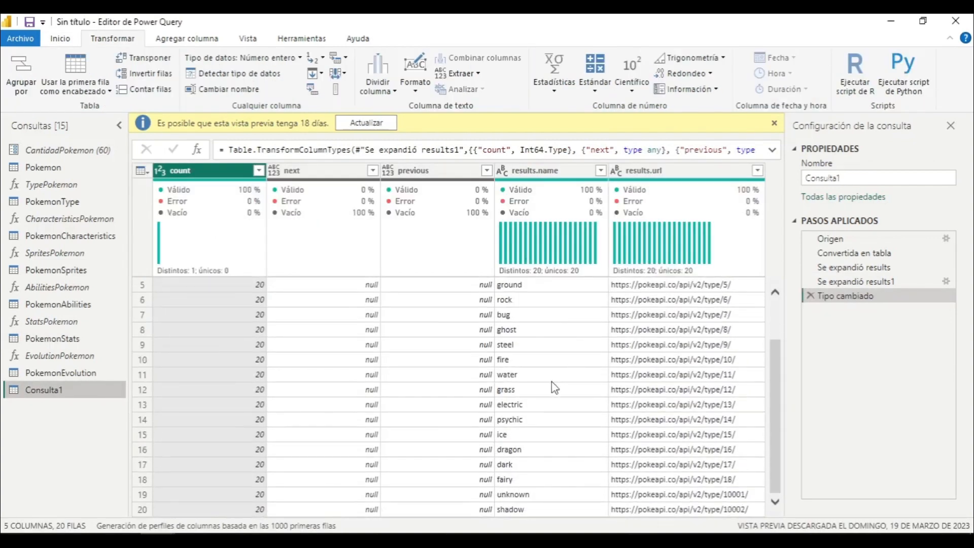
pyautogui.scroll(2, 555, 388)
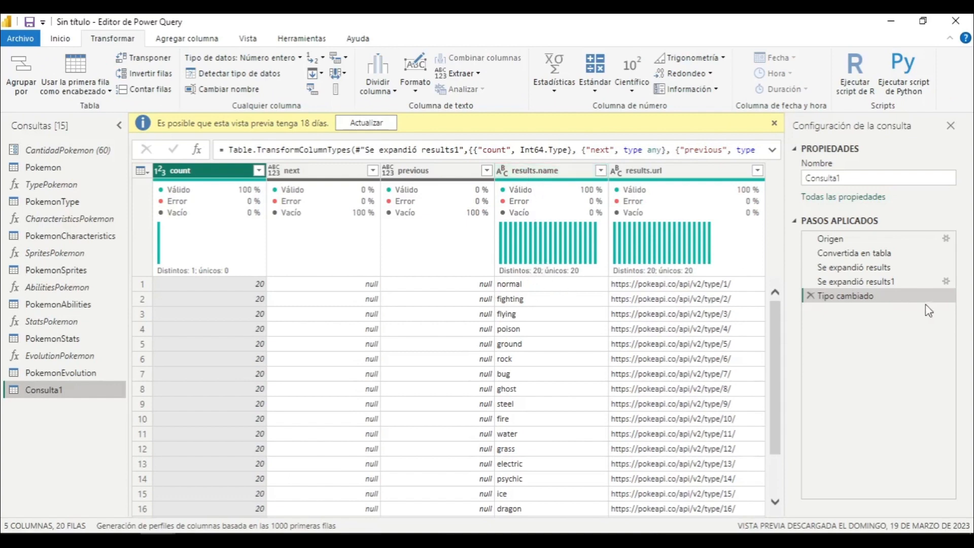
# Step: Delete the automatic type change and both results expansion steps from the new query, keeping the table conversion
pyautogui.click(810, 296)
pyautogui.click(810, 281)
pyautogui.click(810, 267)
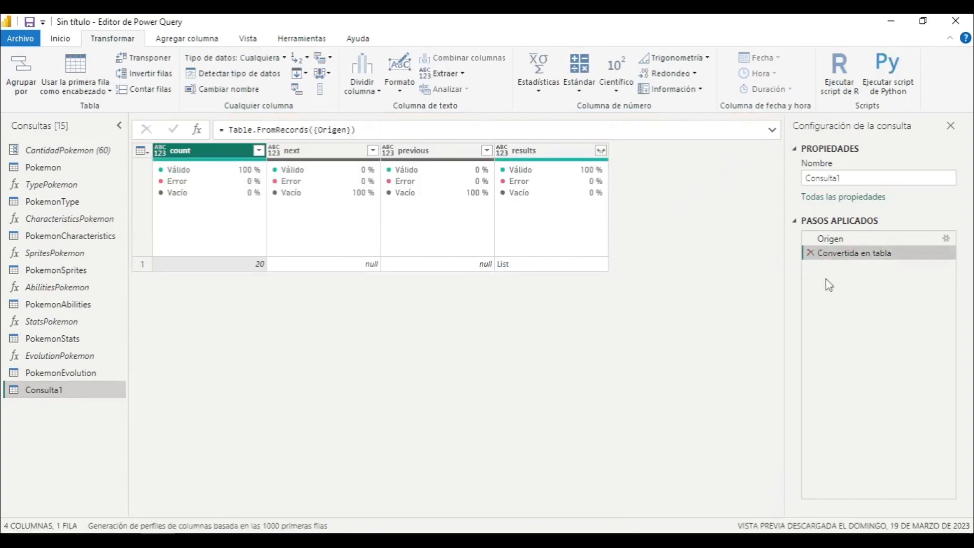
# Step: Expand results into new rows and only its name field without a prefix, and remove all columns other than name
pyautogui.click(602, 151)
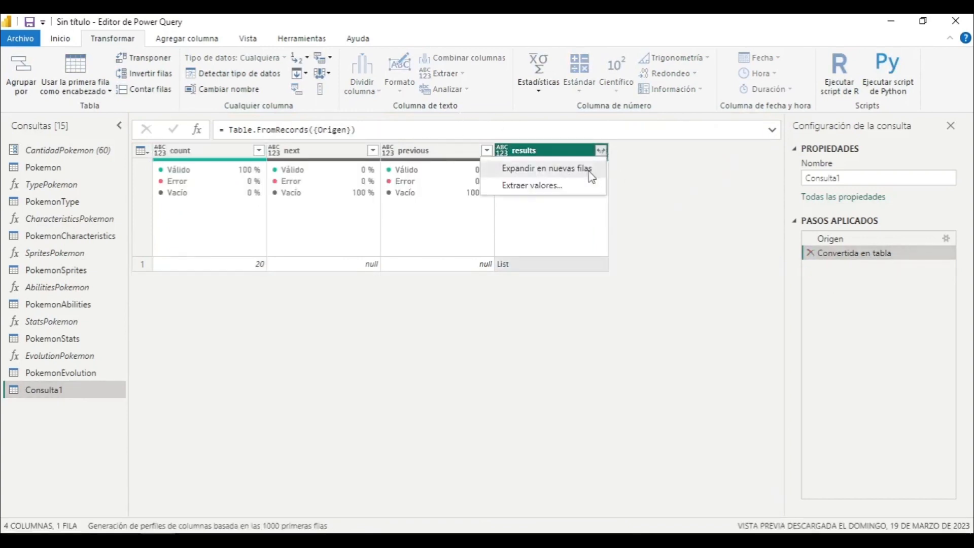
pyautogui.click(591, 173)
pyautogui.click(601, 151)
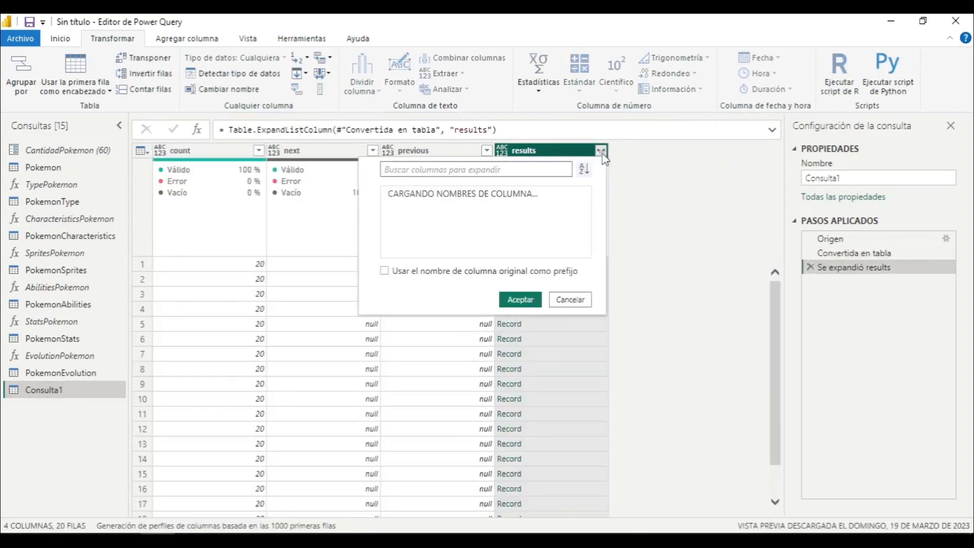
pyautogui.click(406, 222)
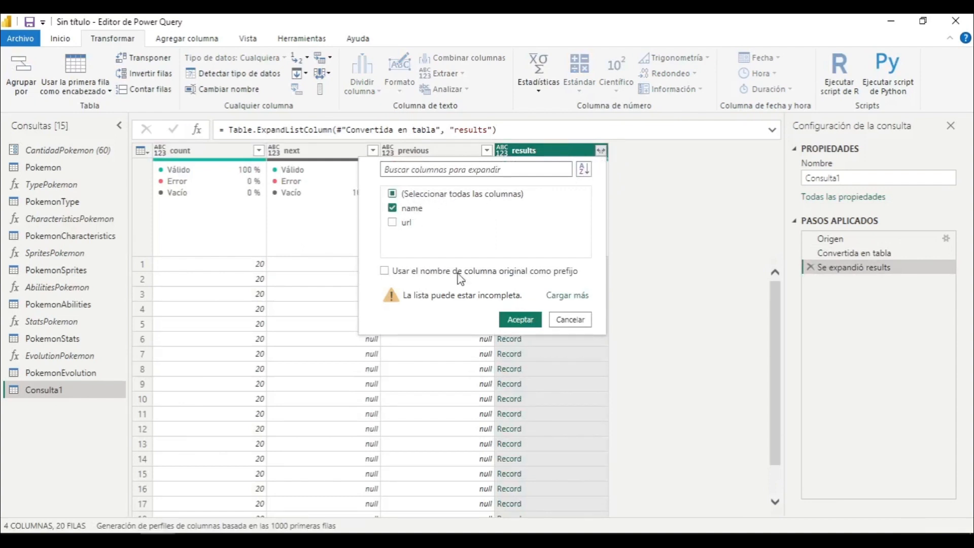
pyautogui.click(521, 320)
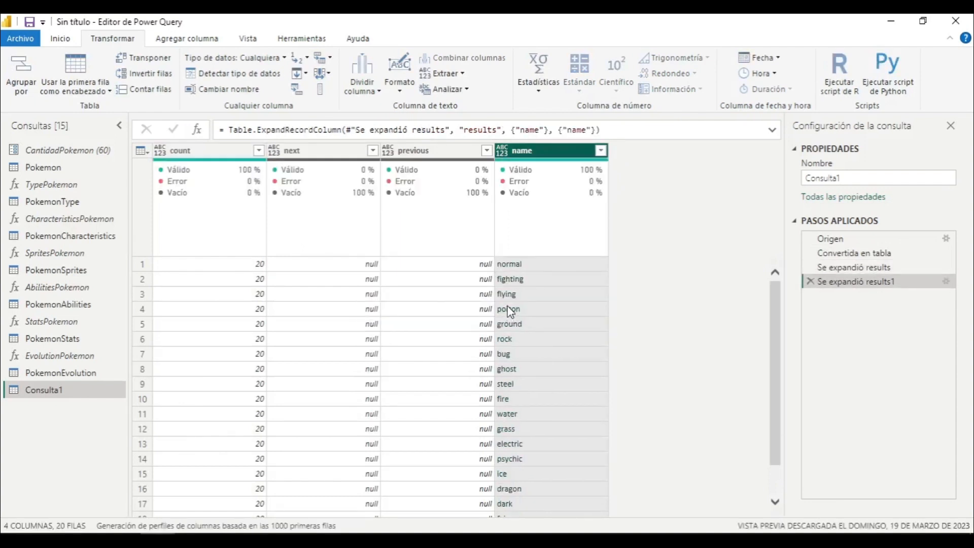
pyautogui.rightClick(555, 161)
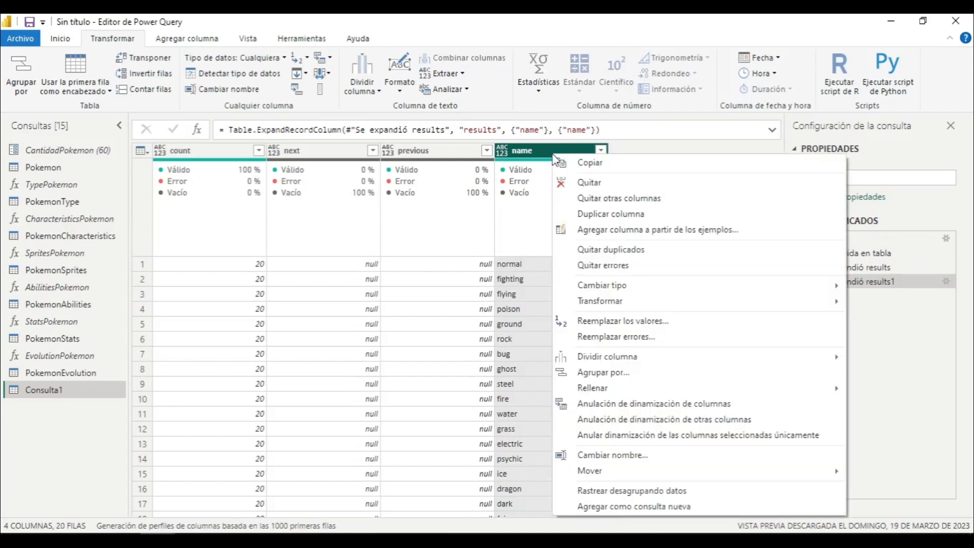
pyautogui.click(671, 198)
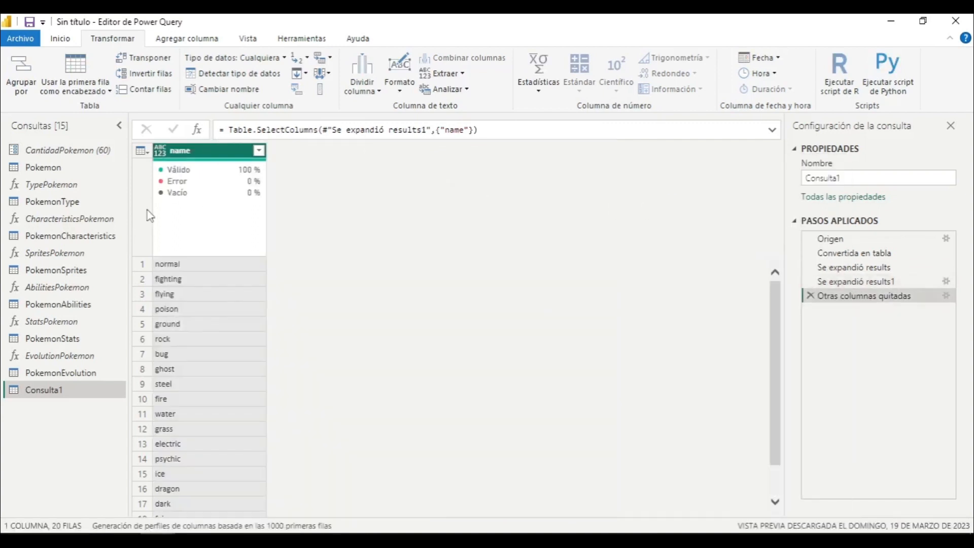
# Step: Copy the TypePokemon part of the column name in the PokemonType query and rename the name column in Consulta1 as TypePokemon
pyautogui.click(104, 203)
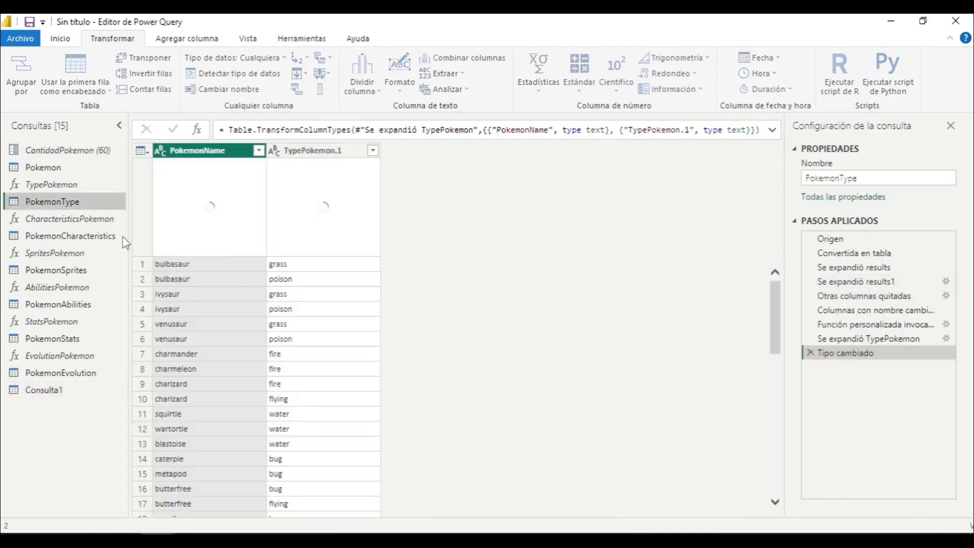
pyautogui.click(333, 151)
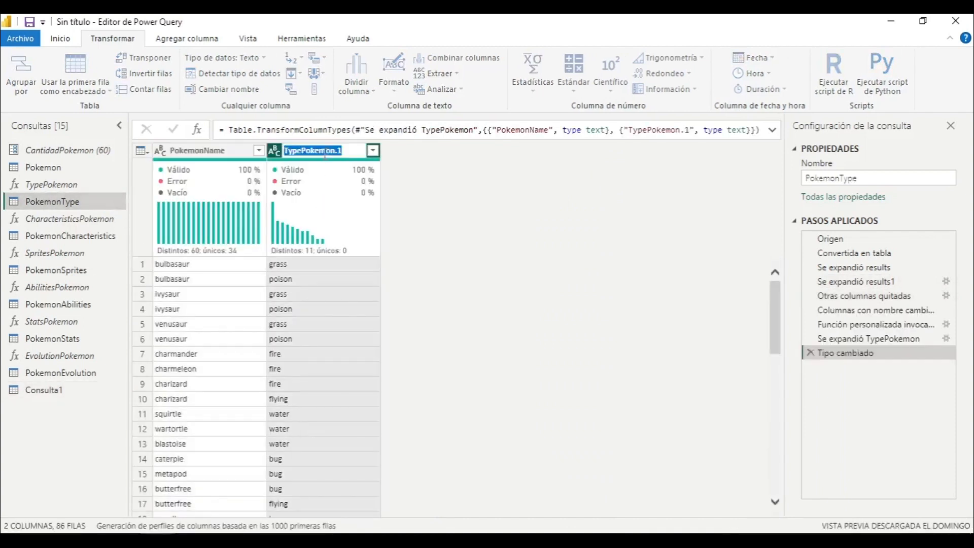
pyautogui.moveTo(337, 152); pyautogui.dragTo(220, 152)
pyautogui.hotkey('ctrl', 'c')
pyautogui.click(388, 282)
pyautogui.click(76, 391)
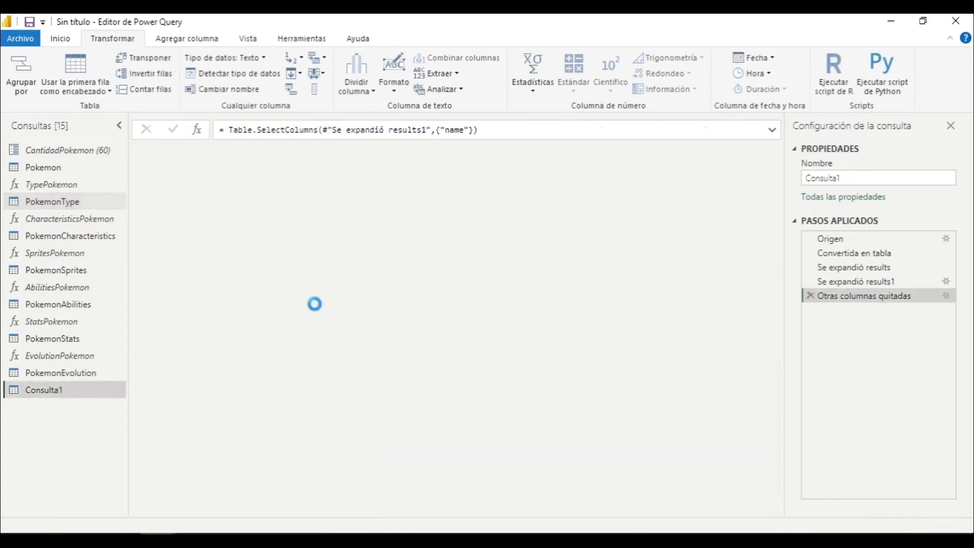
pyautogui.doubleClick(177, 173)
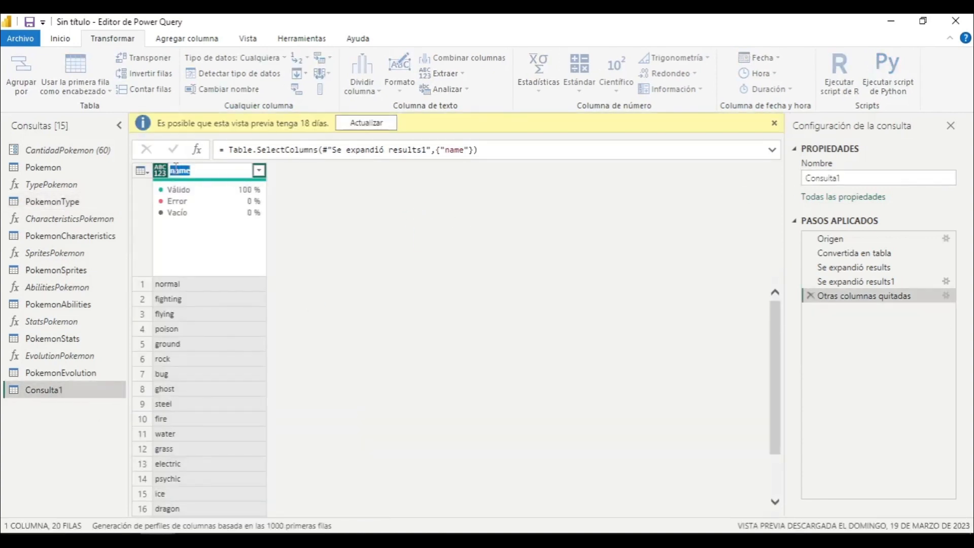
pyautogui.hotkey('ctrl', 'v')
# Step: Rename the query Consulta1 as DimType
pyautogui.click(843, 178)
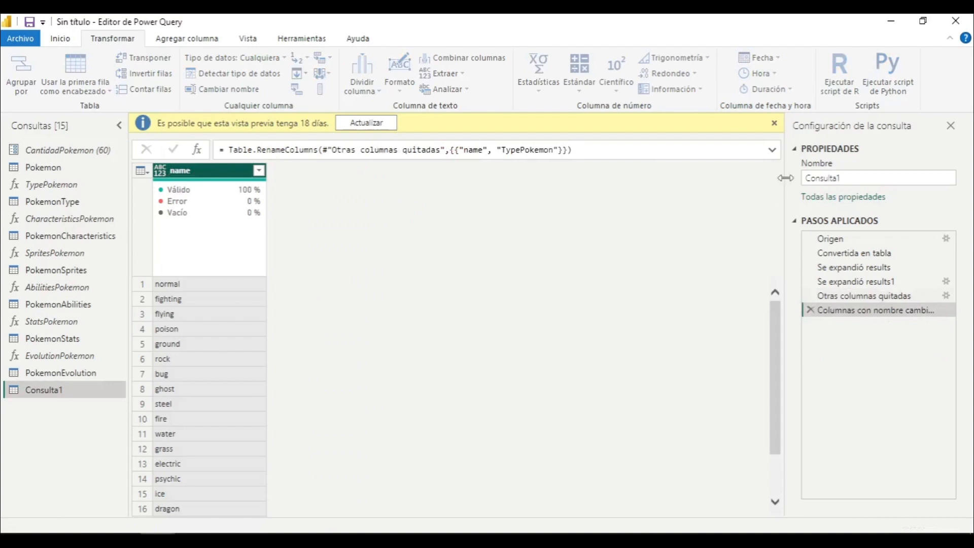
pyautogui.doubleClick(838, 178)
pyautogui.write('Dim')
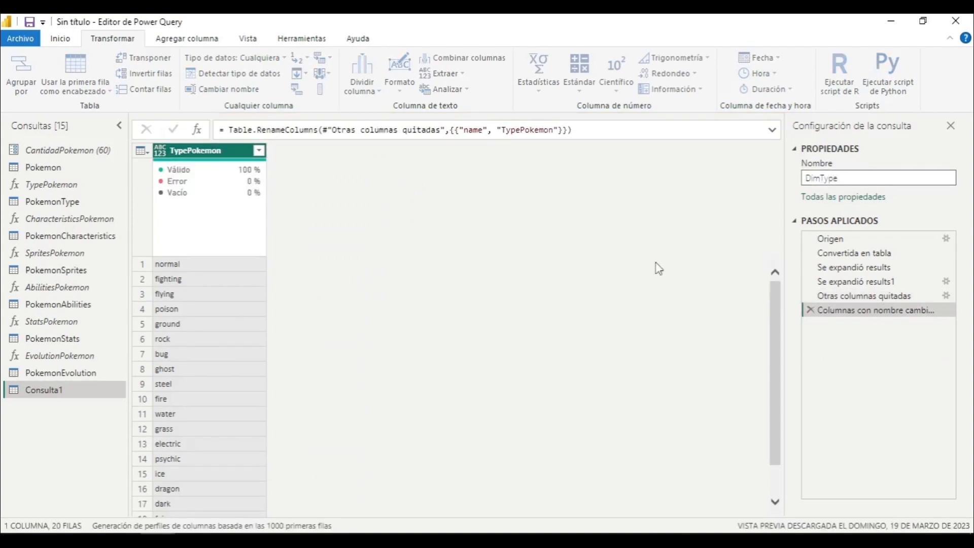
pyautogui.write('Type')
pyautogui.press('Return')
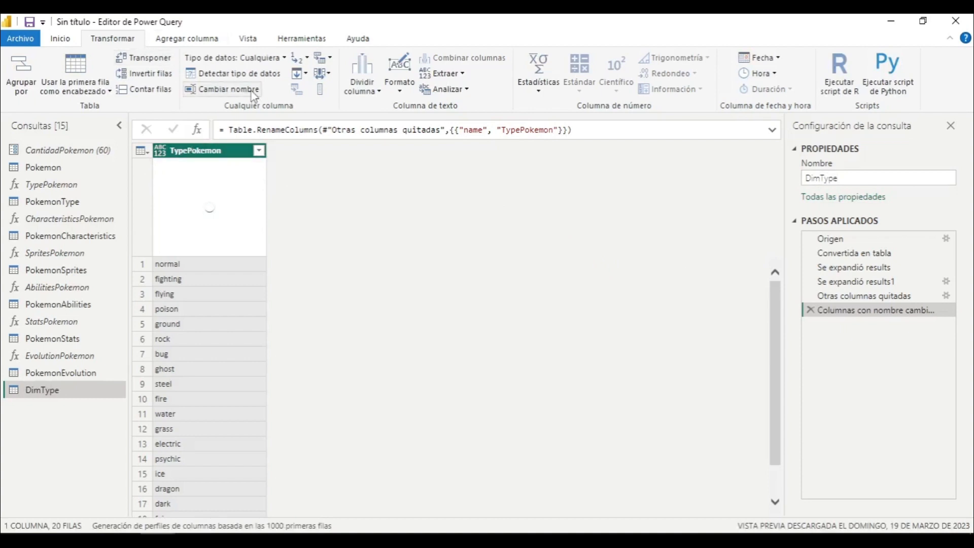
# Step: Detect the data type of the TypePokemon column and move the DimType query directly below Pokemon in the query list
pyautogui.click(232, 73)
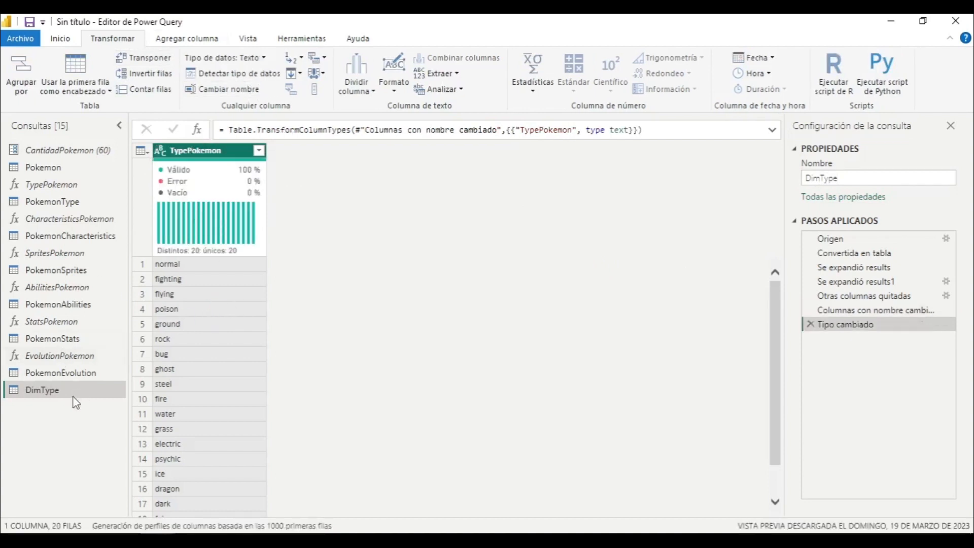
pyautogui.moveTo(60, 398); pyautogui.dragTo(67, 174)
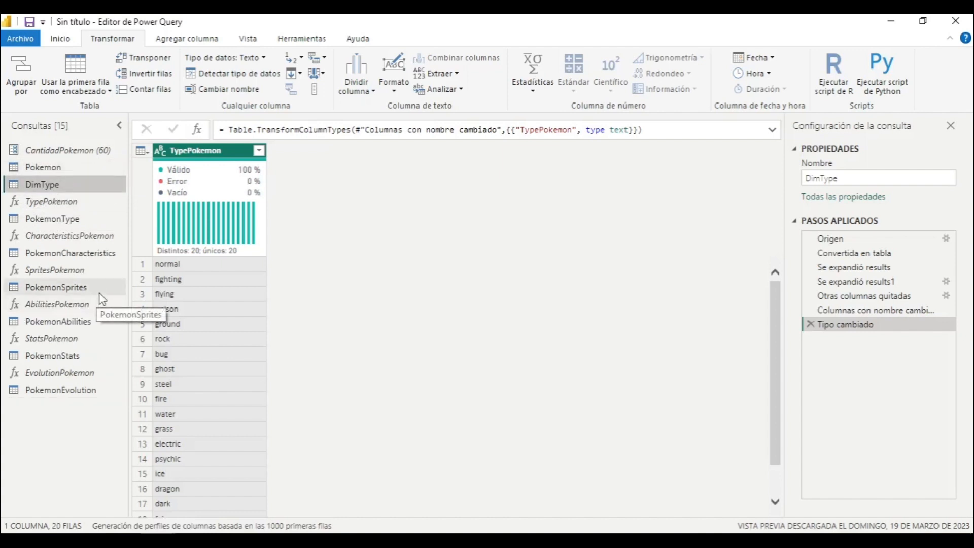
pyautogui.click(133, 540)
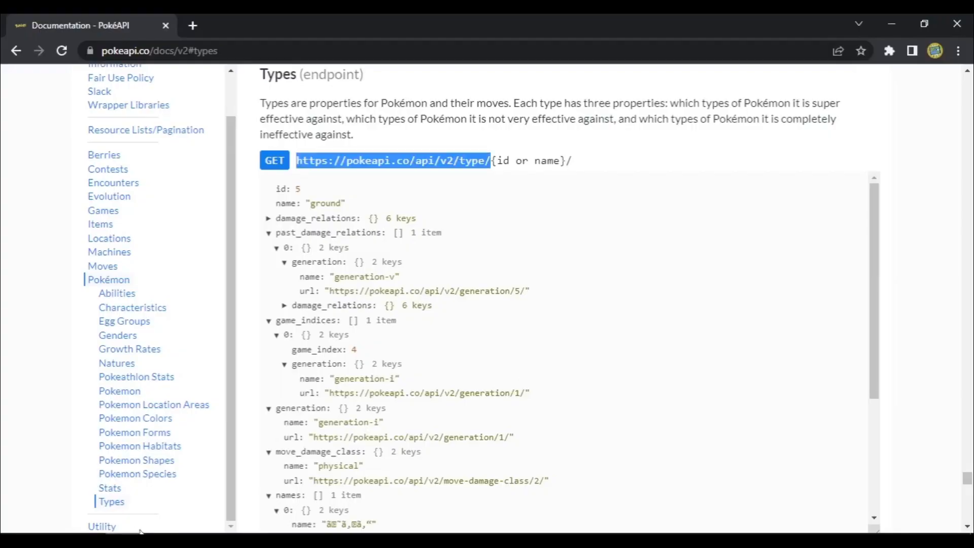
pyautogui.click(110, 293)
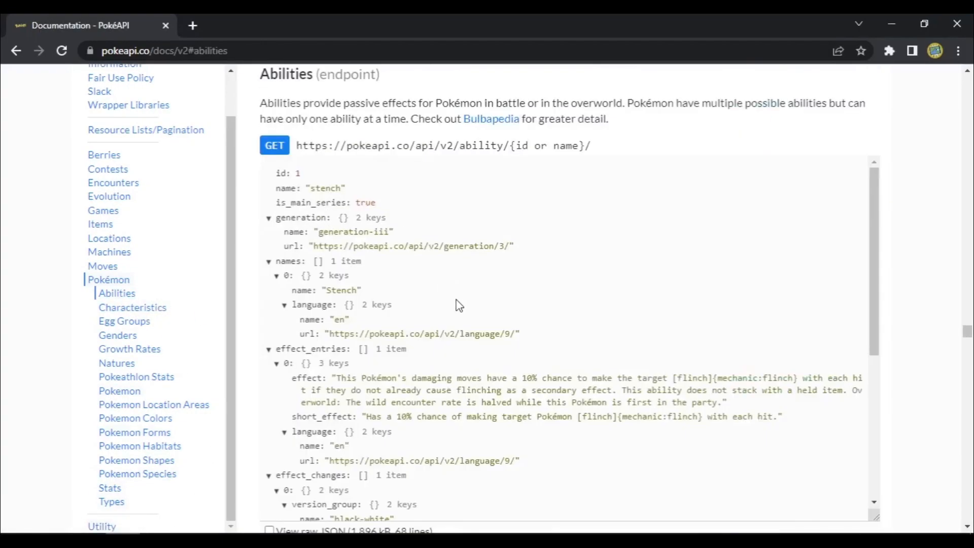
pyautogui.moveTo(299, 146); pyautogui.dragTo(504, 142)
pyautogui.hotkey('ctrl', 'c')
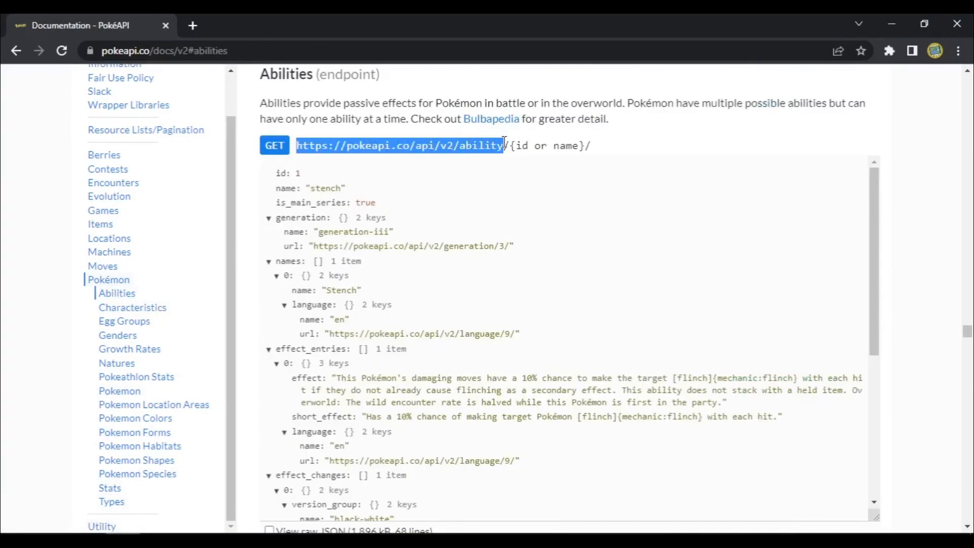
pyautogui.hotkey('alt', 'Tab')
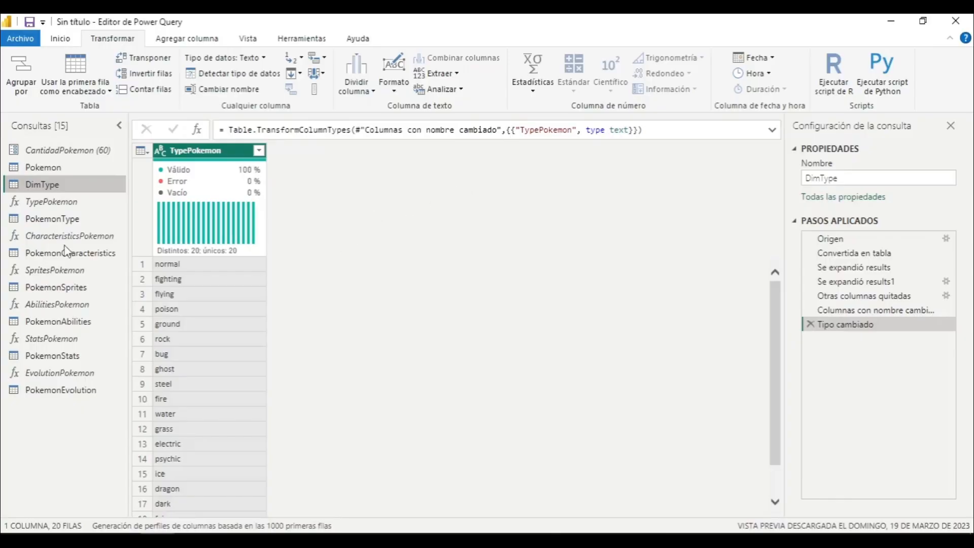
pyautogui.click(60, 38)
pyautogui.click(62, 87)
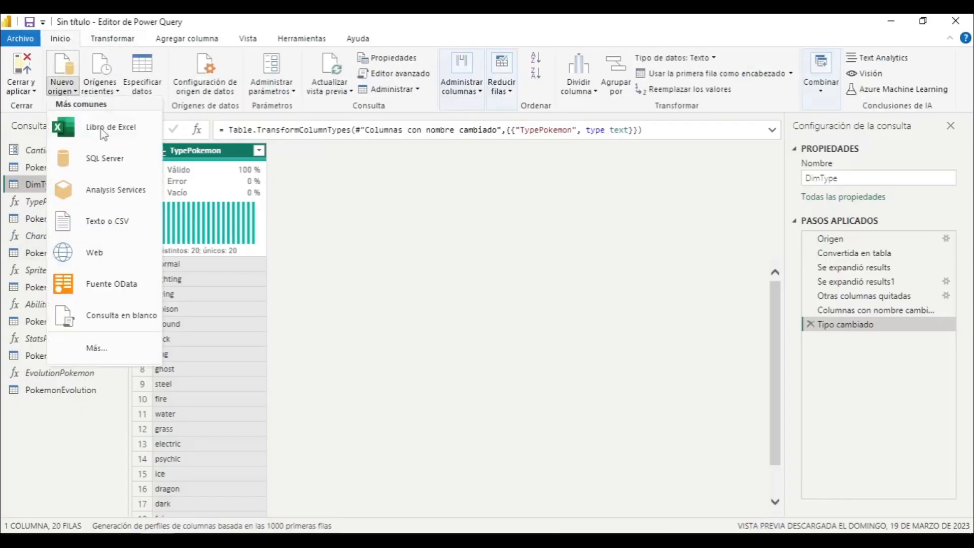
pyautogui.click(102, 252)
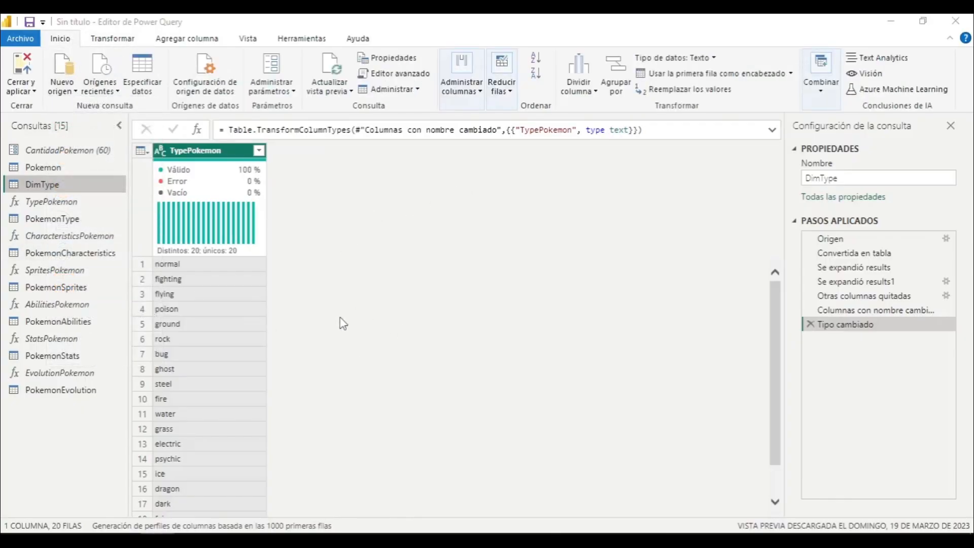
pyautogui.hotkey('ctrl', 'v')
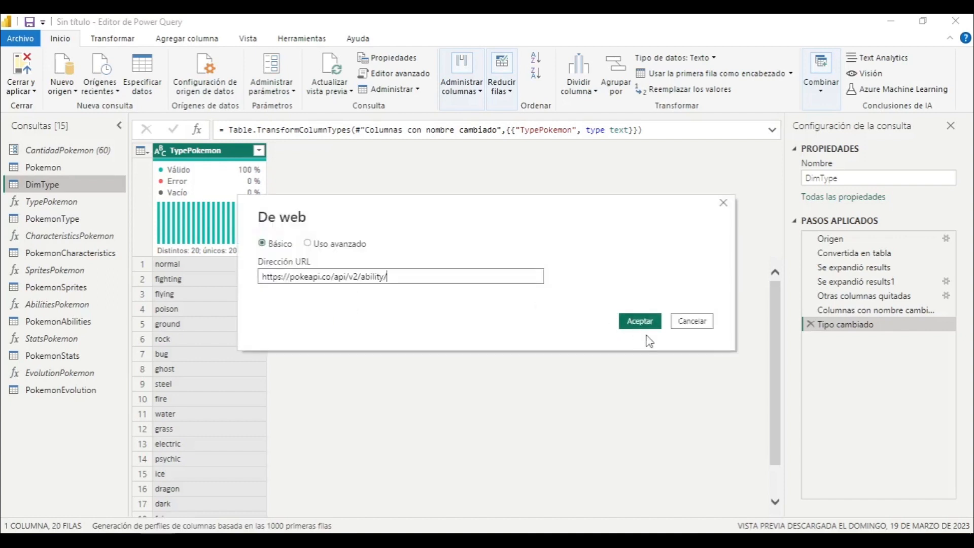
pyautogui.click(640, 323)
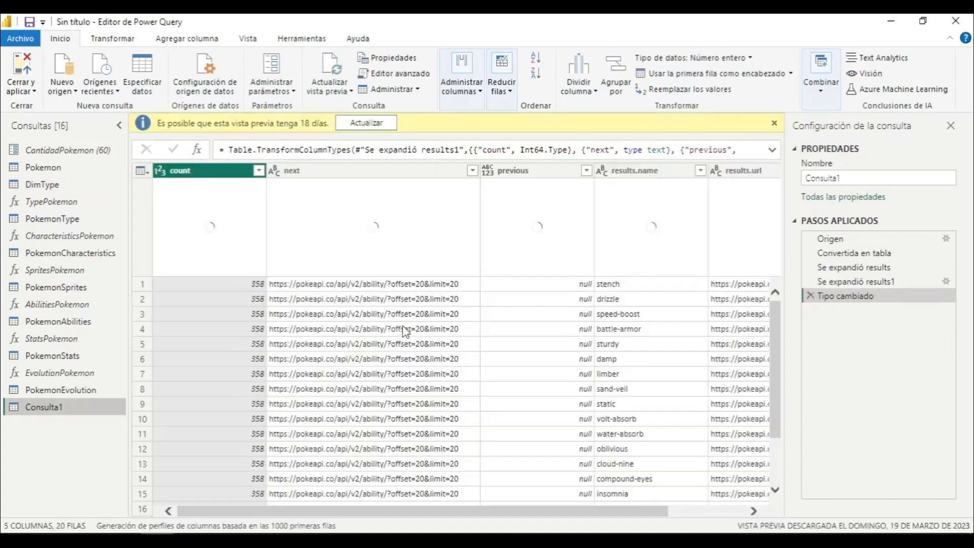
# Step: Remove all applied steps after Convertida en tabla in the ability query and expand the results list to new rows
pyautogui.click(810, 296)
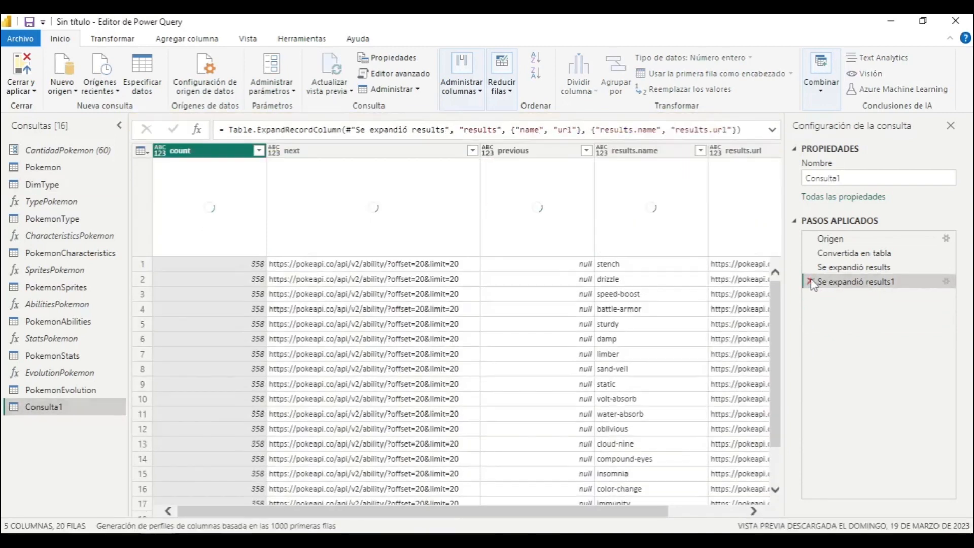
pyautogui.click(810, 282)
pyautogui.click(810, 267)
pyautogui.click(701, 150)
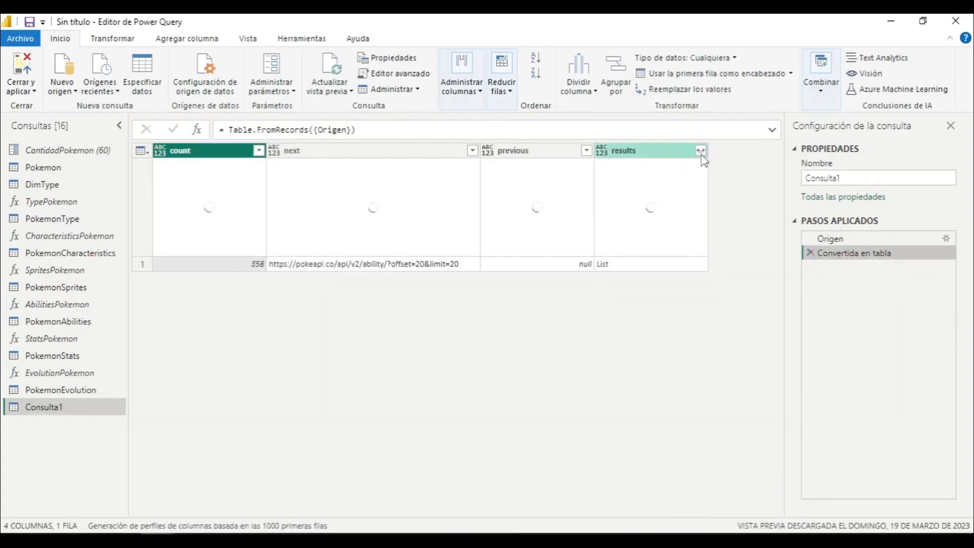
pyautogui.click(646, 168)
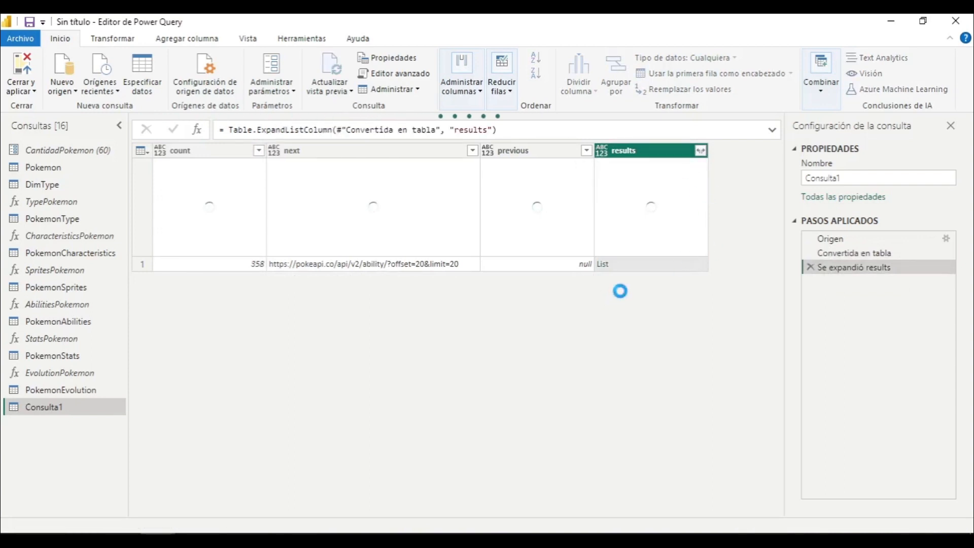
# Step: Expand only the name field of the ability results without the original column prefix and remove all other columns
pyautogui.click(701, 150)
pyautogui.click(512, 194)
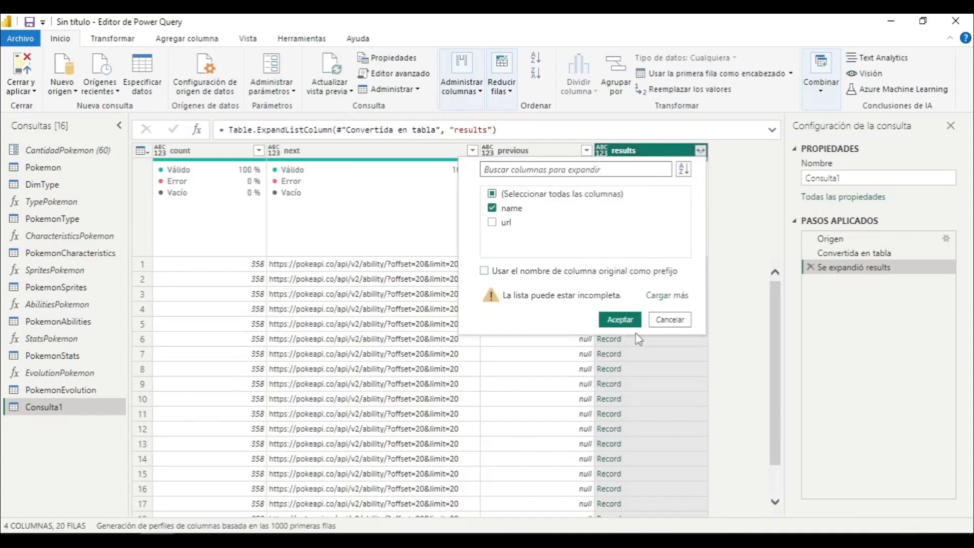
pyautogui.click(629, 320)
pyautogui.rightClick(642, 158)
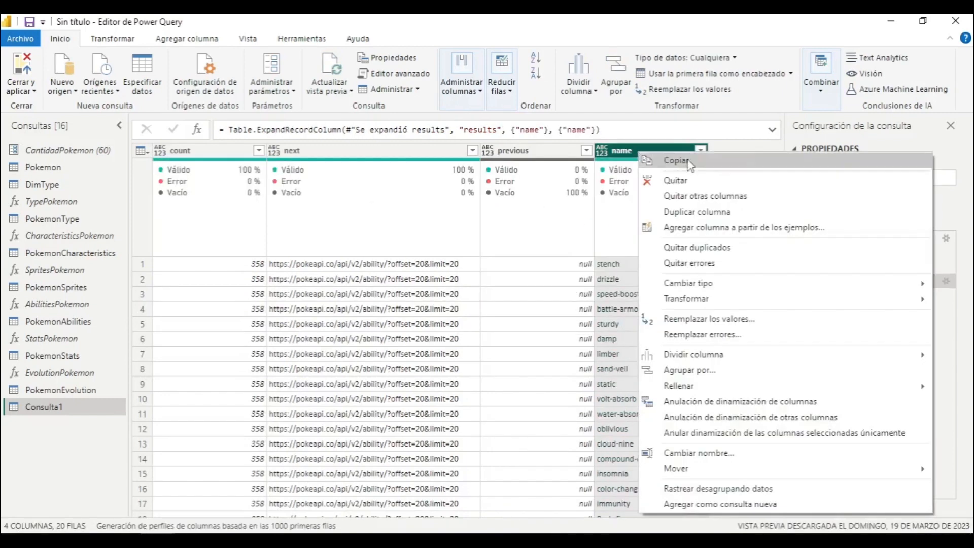
pyautogui.click(744, 196)
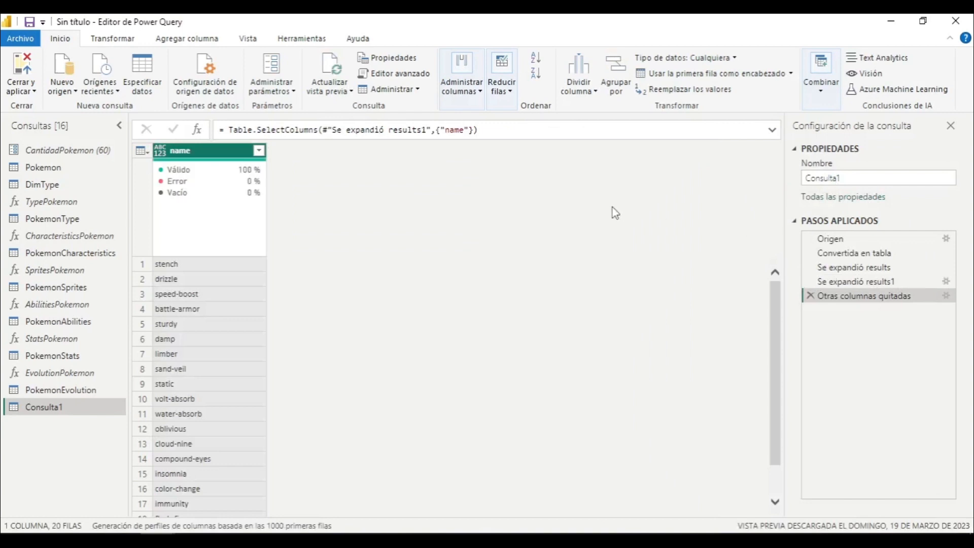
pyautogui.scroll(-2, 401, 312)
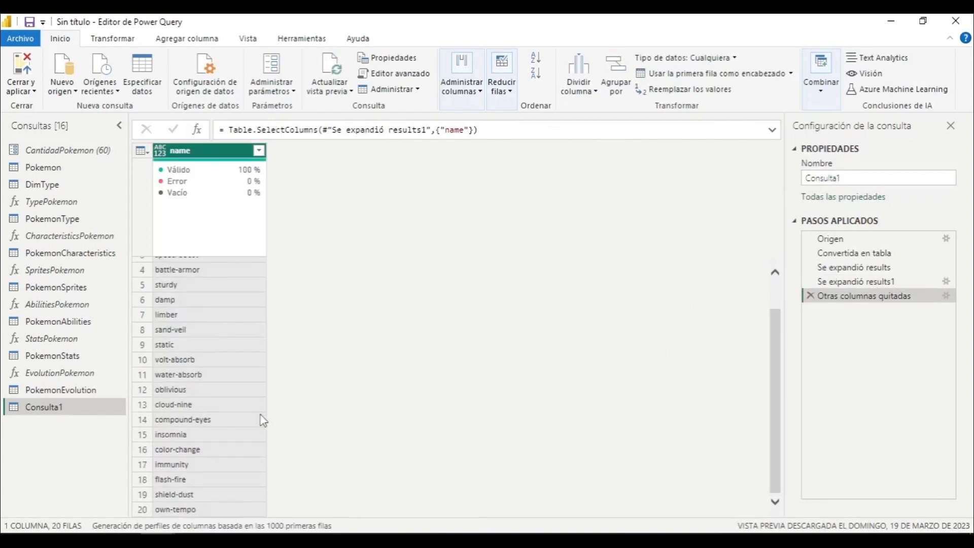
pyautogui.scroll(2, 262, 420)
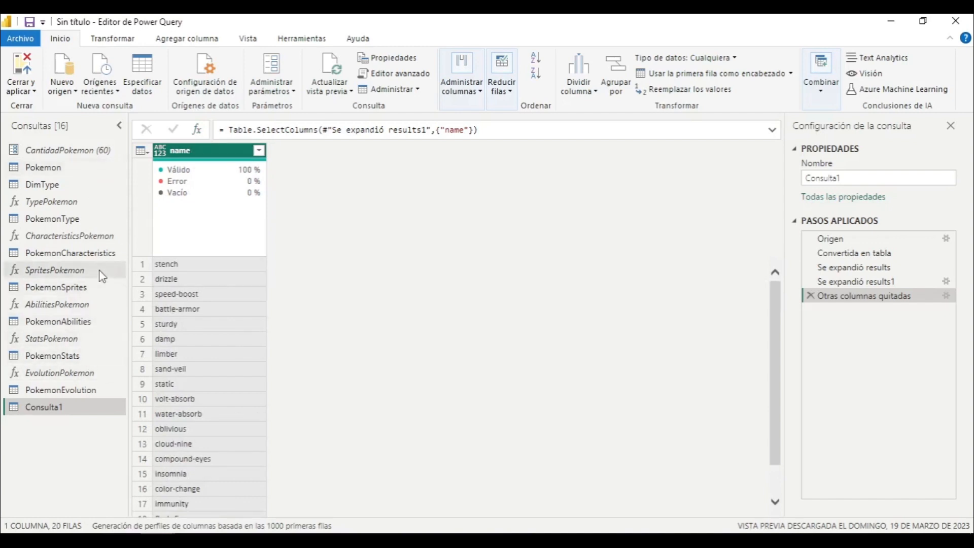
# Step: Rename the name column in Consulta1 as AbilitiesPokemon, copying that text from the PokemonAbilities query's column name, and detect its data type
pyautogui.click(86, 323)
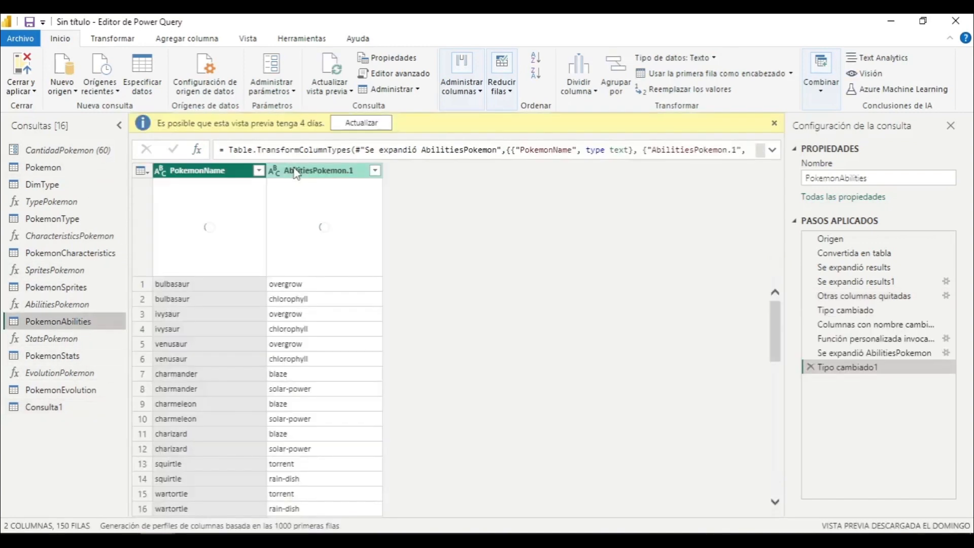
pyautogui.click(298, 171)
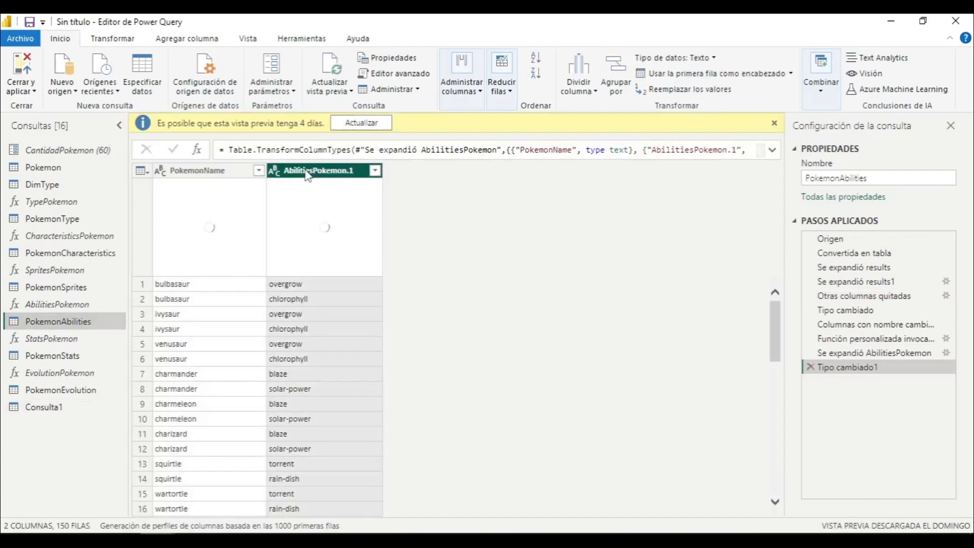
pyautogui.doubleClick(347, 172)
pyautogui.hotkey('ctrl', 'c')
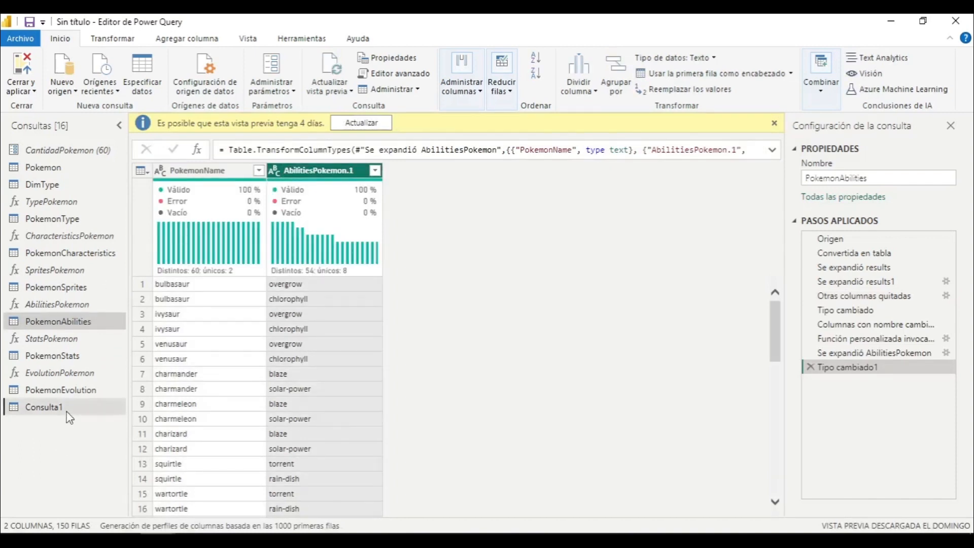
pyautogui.click(63, 408)
pyautogui.doubleClick(221, 171)
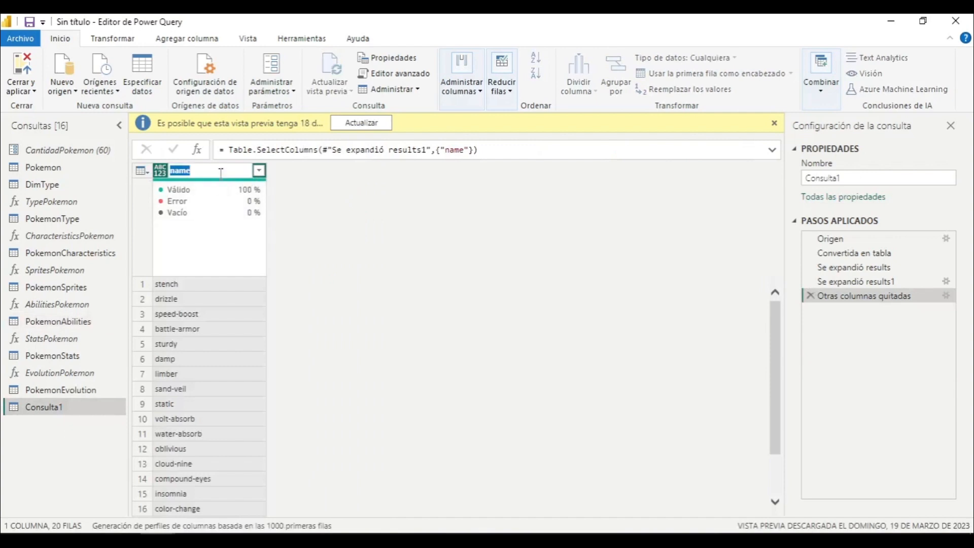
pyautogui.hotkey('ctrl', 'v')
pyautogui.click(449, 225)
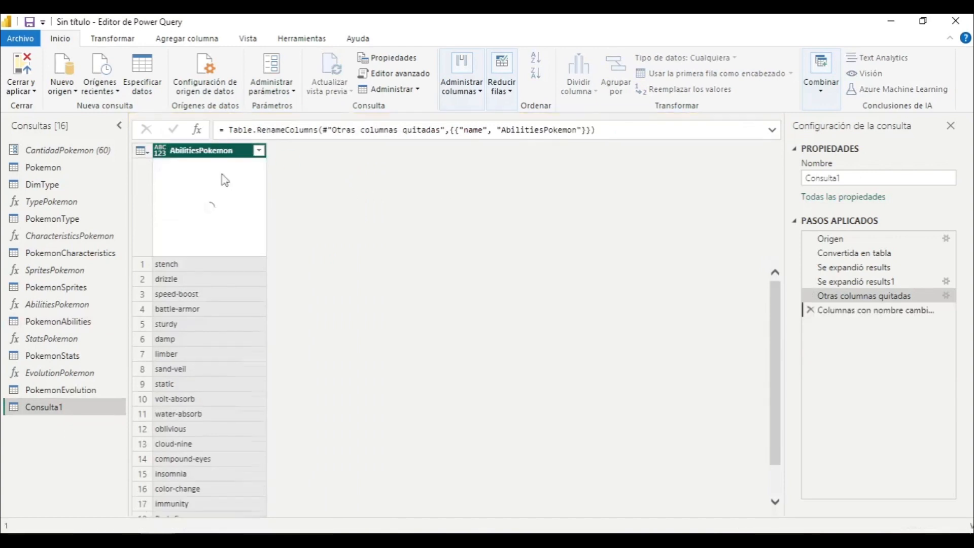
pyautogui.click(106, 38)
# Step: Rename the query Consulta1 as DimAbilities and move it directly below DimType in the query list
pyautogui.click(865, 178)
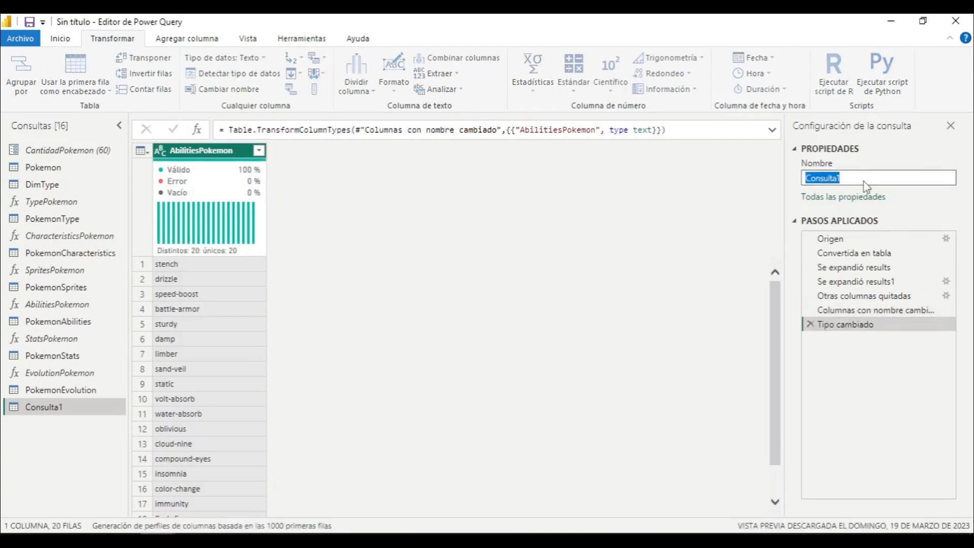
pyautogui.write('DimAbilities')
pyautogui.press('Return')
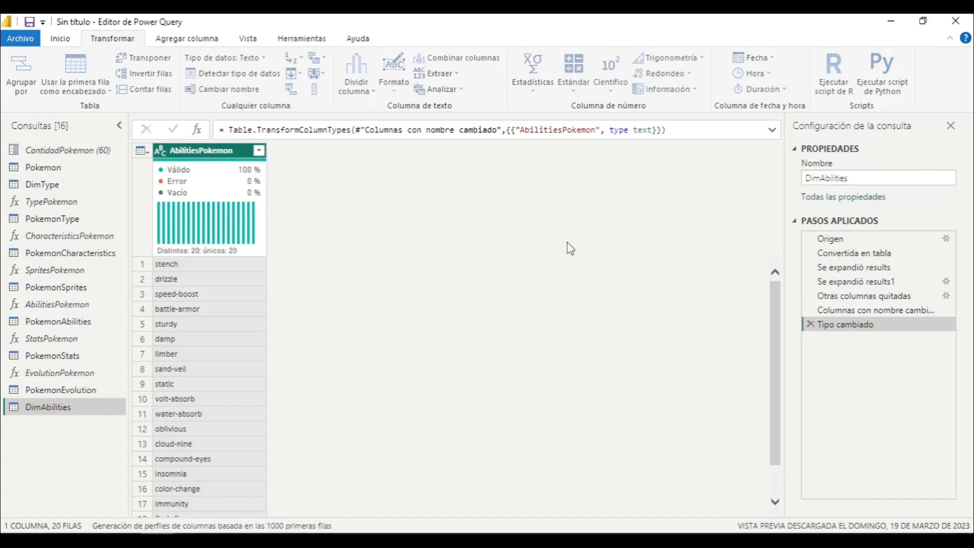
pyautogui.moveTo(61, 415); pyautogui.dragTo(94, 190)
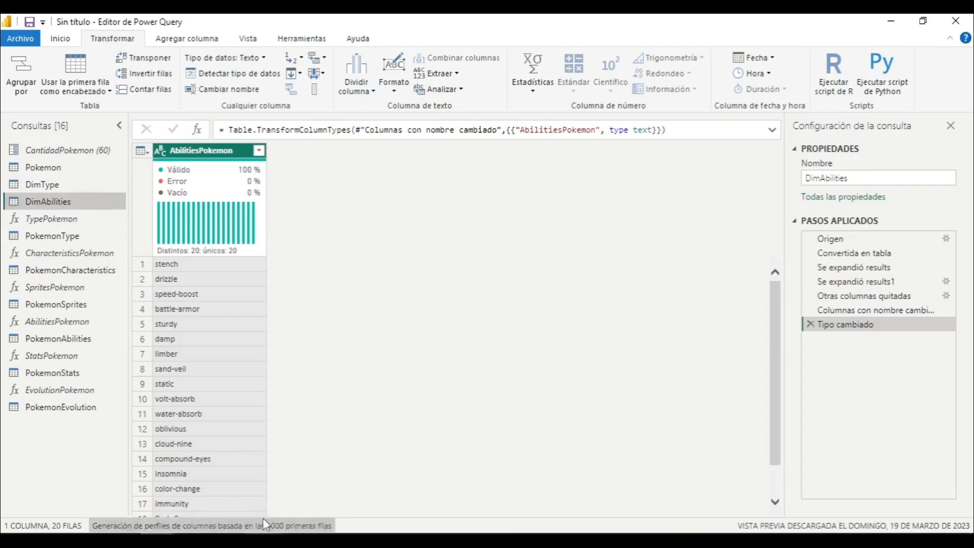
pyautogui.click(122, 540)
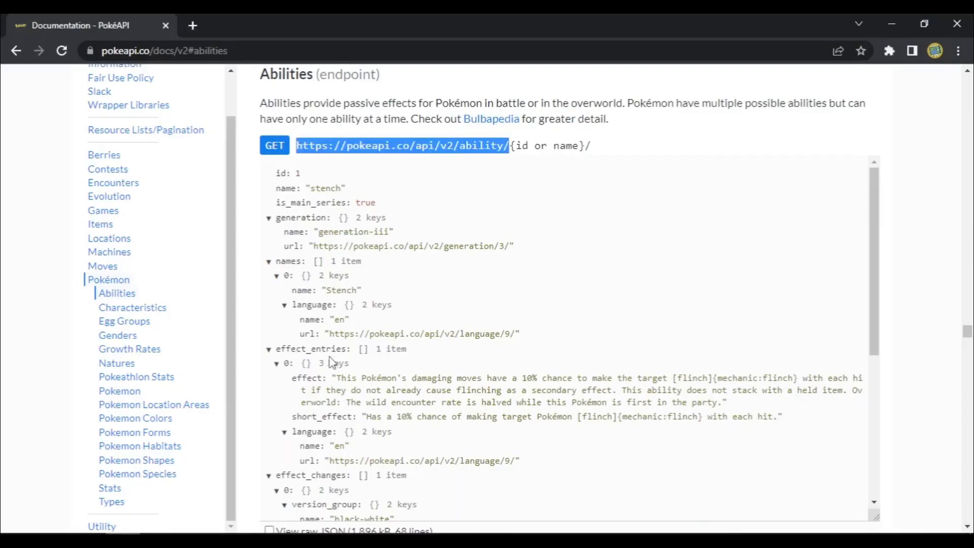
pyautogui.click(109, 488)
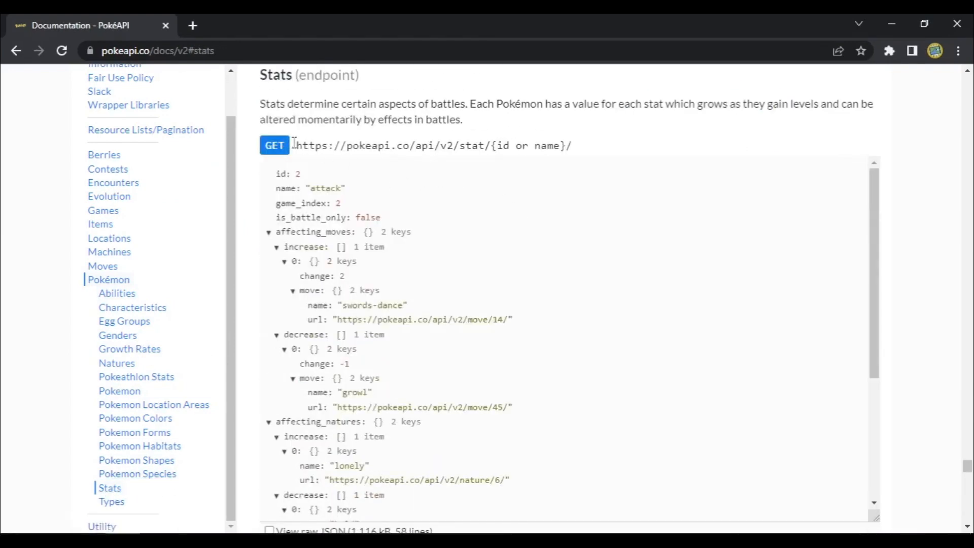
pyautogui.moveTo(299, 146); pyautogui.dragTo(497, 145)
pyautogui.hotkey('ctrl', 'c')
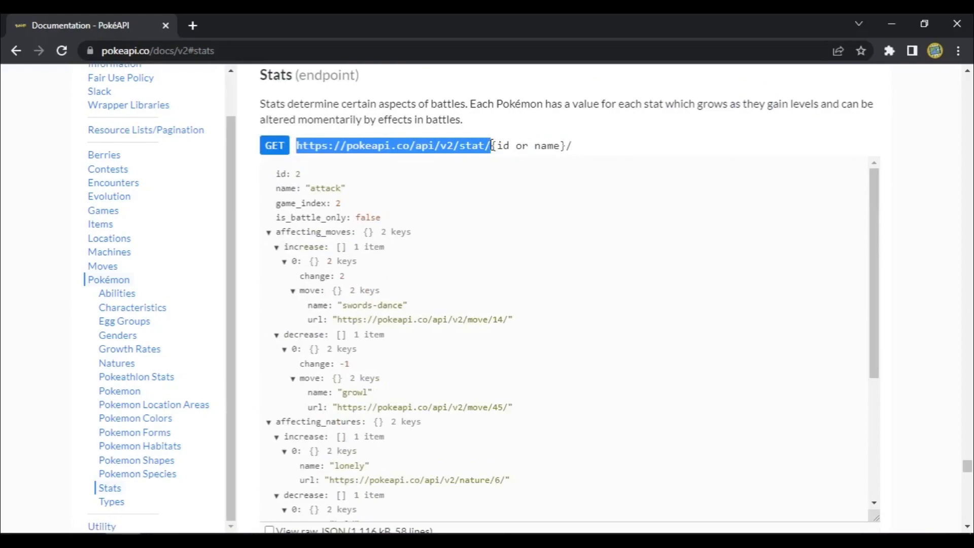
pyautogui.hotkey('alt', 'Tab')
pyautogui.click(71, 41)
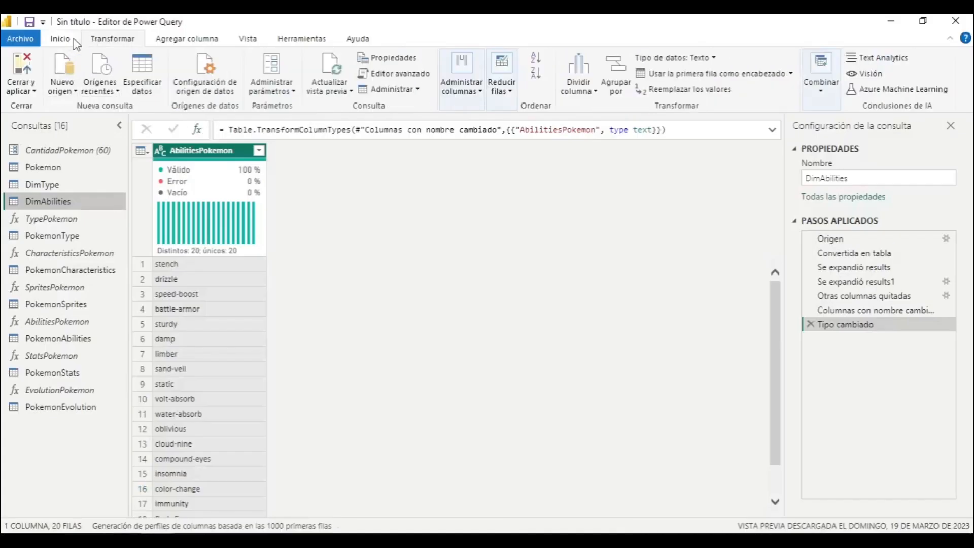
pyautogui.click(71, 88)
pyautogui.click(116, 256)
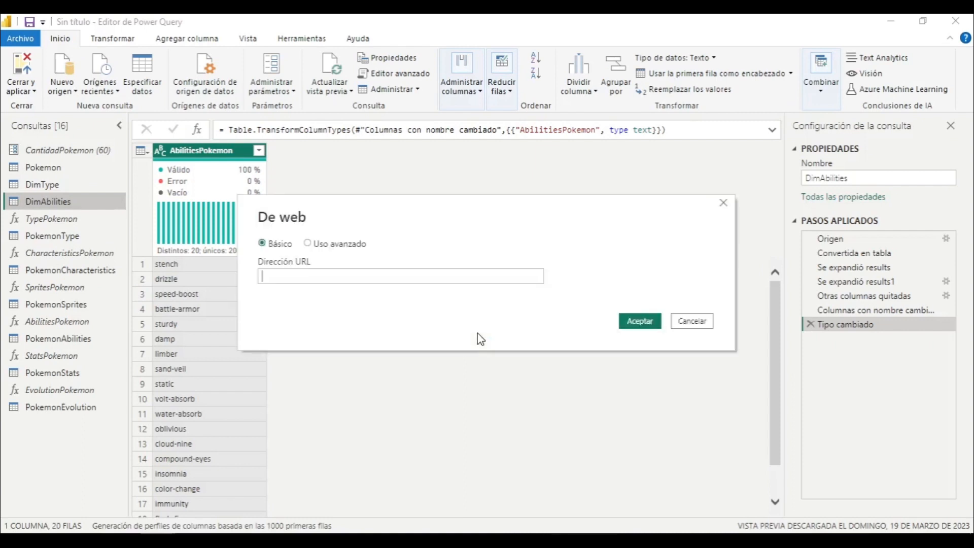
pyautogui.hotkey('ctrl', 'v')
pyautogui.click(651, 327)
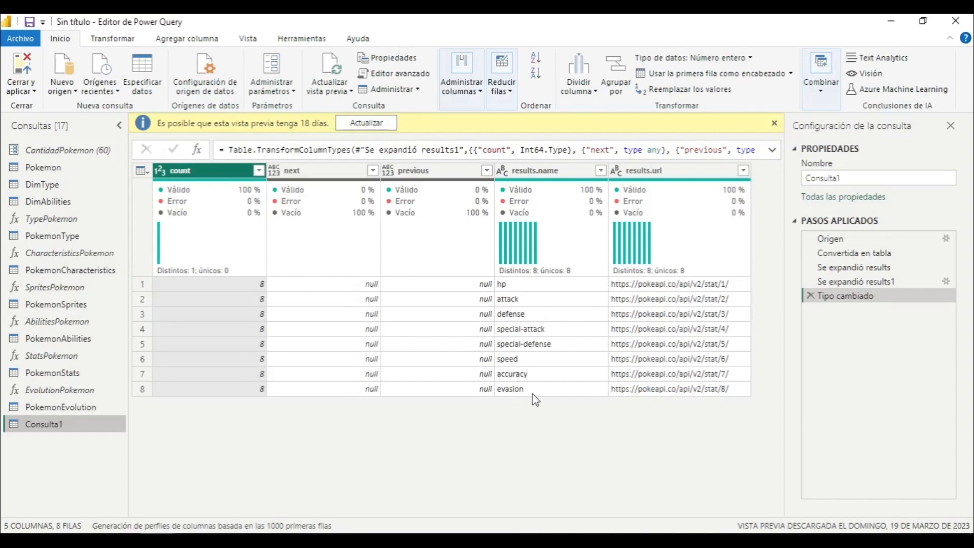
# Step: Remove all applied steps after Convertida en tabla in the stat query and expand the results list to new rows
pyautogui.moveTo(528, 190)
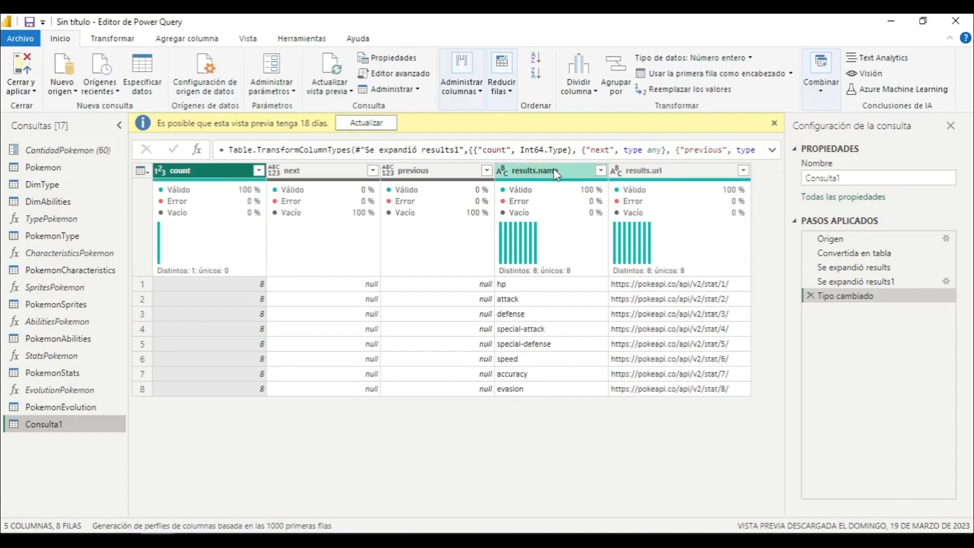
pyautogui.click(810, 295)
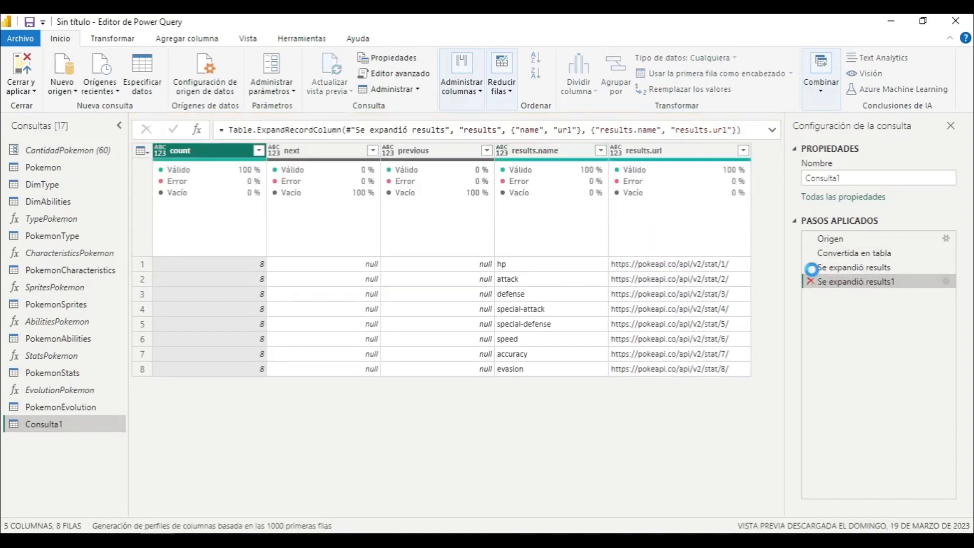
pyautogui.click(810, 281)
pyautogui.click(810, 268)
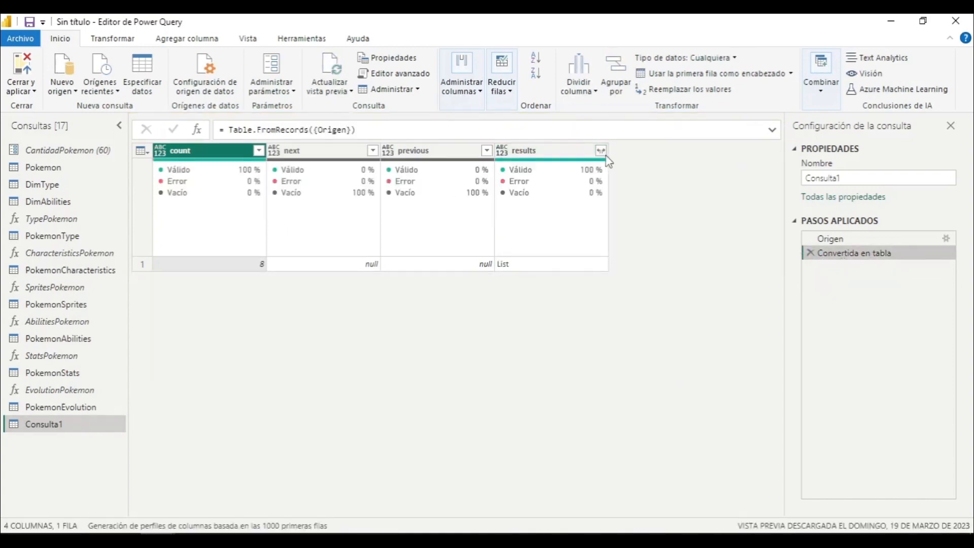
pyautogui.click(601, 150)
pyautogui.click(596, 167)
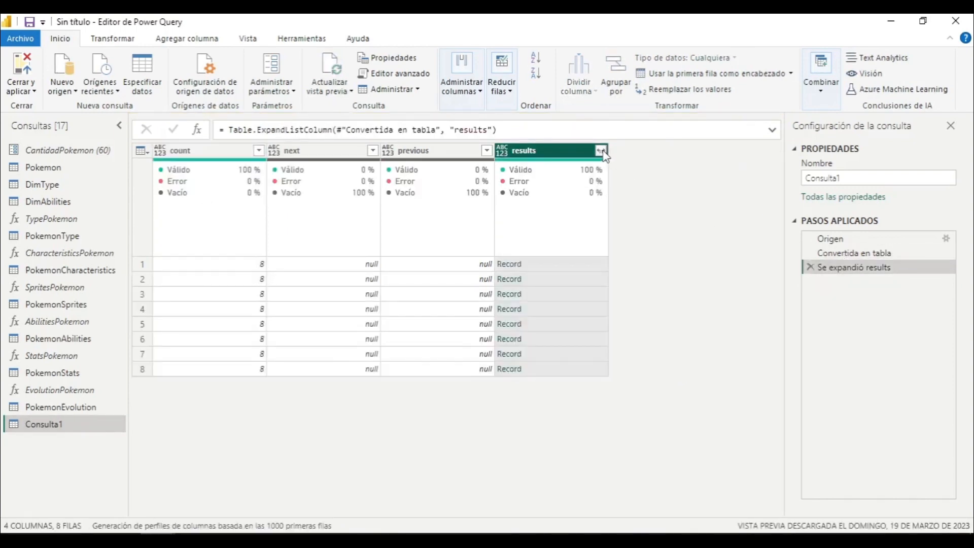
# Step: Expand only the name field of the stat results without the original column prefix and remove all other columns
pyautogui.click(601, 150)
pyautogui.click(405, 222)
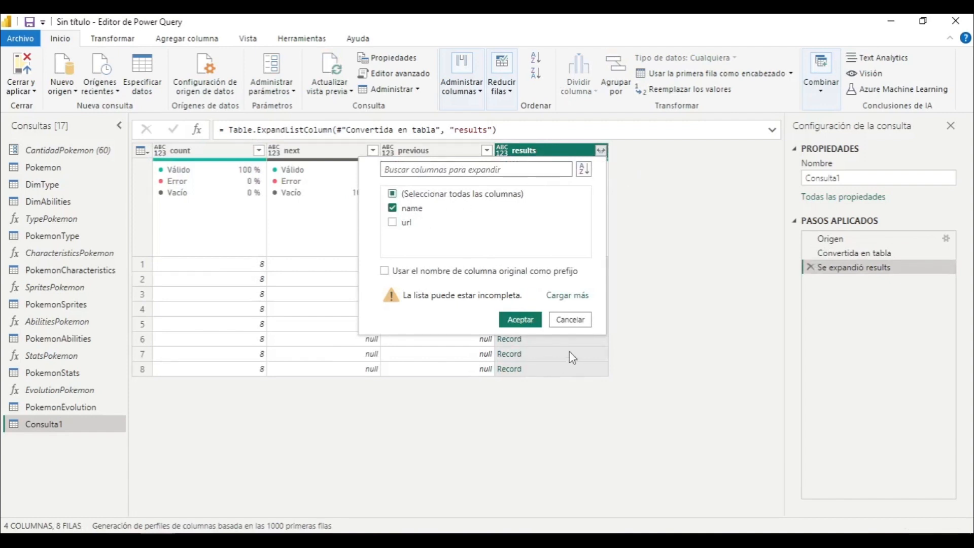
pyautogui.click(521, 319)
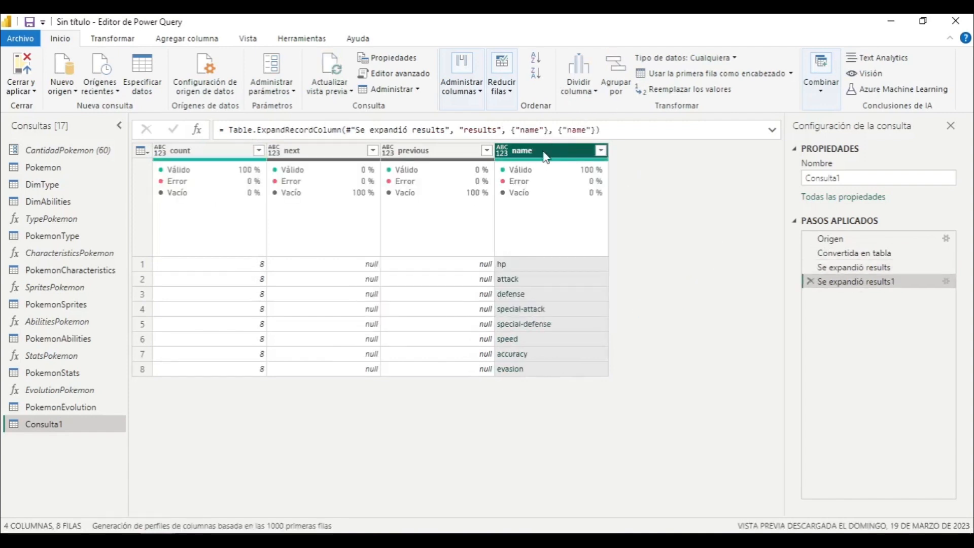
pyautogui.rightClick(546, 156)
pyautogui.click(583, 192)
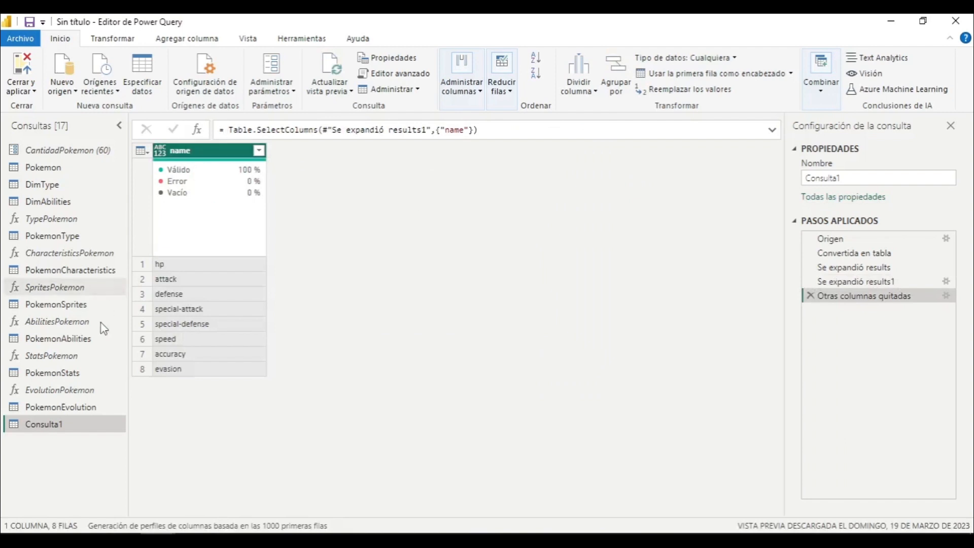
# Step: Copy the AbilitiesPokemon name from the PokemonAbilities column header and rename the name column in Consulta1 as AbilitiesPokemon
pyautogui.click(81, 339)
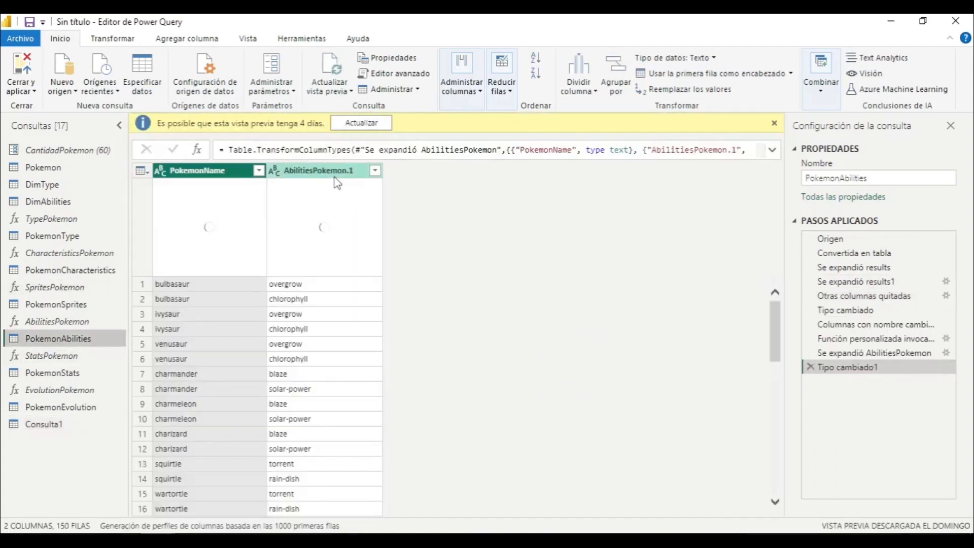
pyautogui.doubleClick(336, 172)
pyautogui.hotkey('ctrl', 'c')
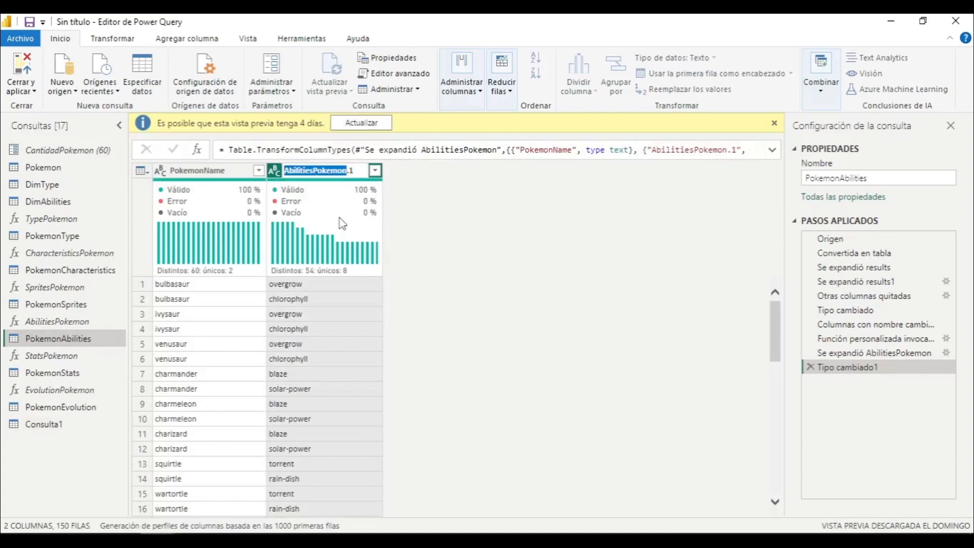
pyautogui.click(31, 430)
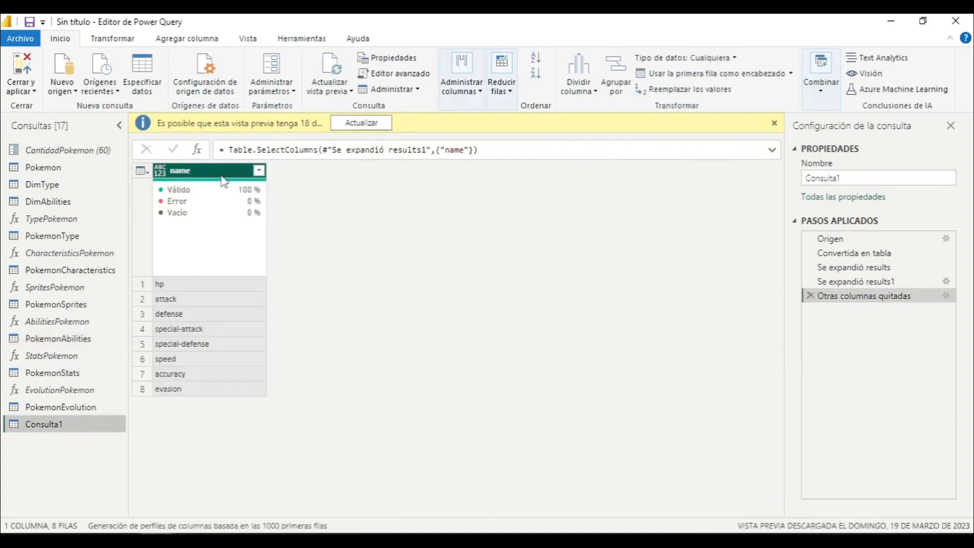
pyautogui.doubleClick(222, 172)
pyautogui.hotkey('ctrl', 'v')
pyautogui.press('Return')
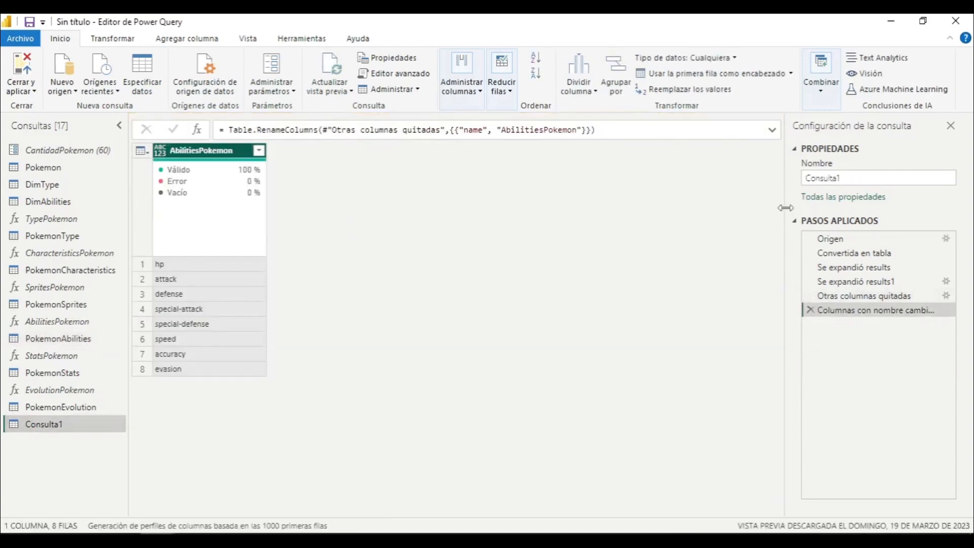
# Step: Rename the Consulta1 query as Dim
pyautogui.doubleClick(835, 178)
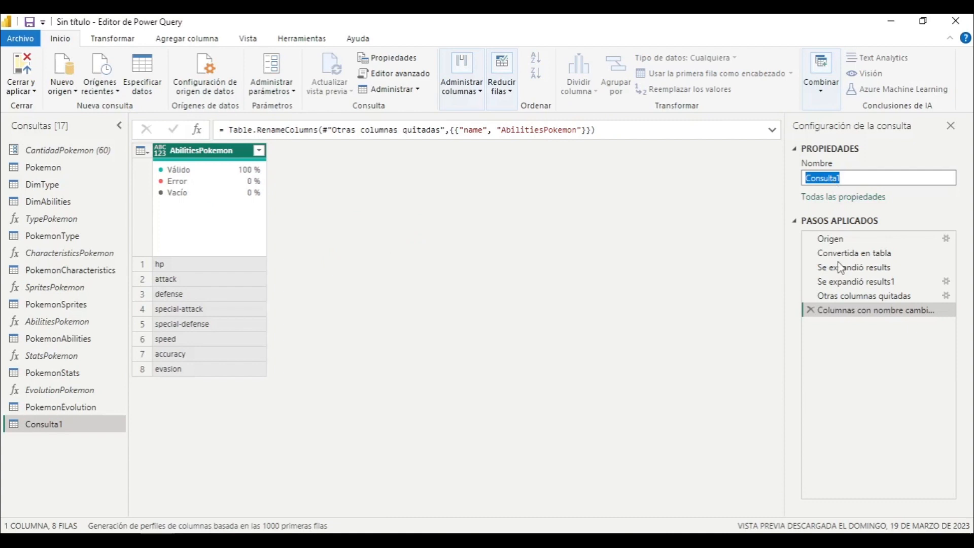
pyautogui.write('Dim')
pyautogui.press('Return')
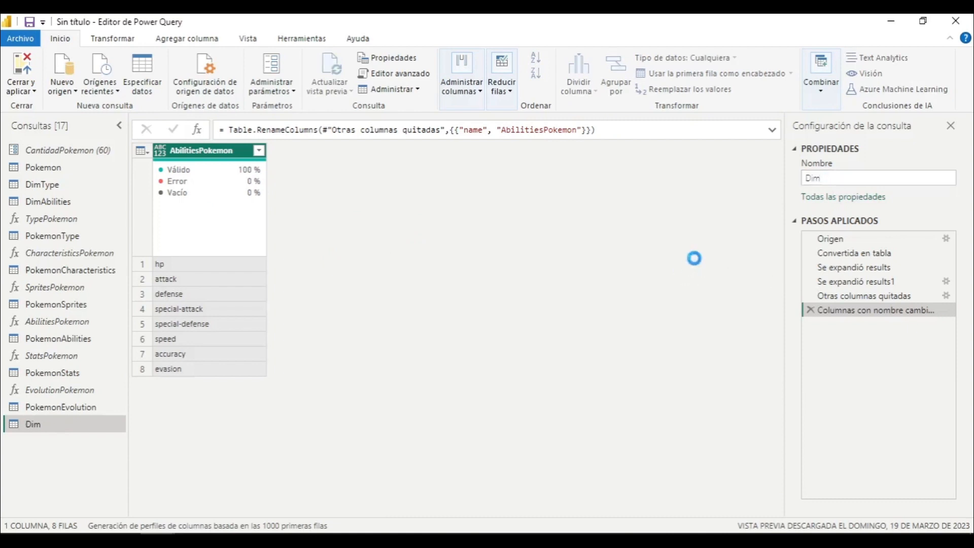
# Step: Rename the AbilitiesPokemon column of the Dim query as StatsPokemon
pyautogui.doubleClick(197, 151)
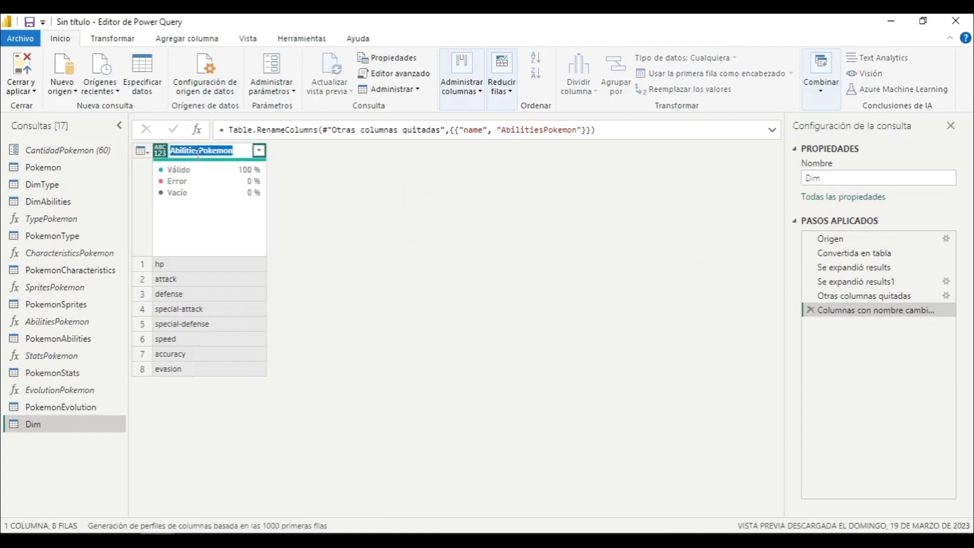
pyautogui.click(199, 151)
pyautogui.hotkey('shift', 'Home')
pyautogui.write('sTA')
pyautogui.press('BackSpace')
pyautogui.press('BackSpace')
pyautogui.press('BackSpace')
pyautogui.write('S')
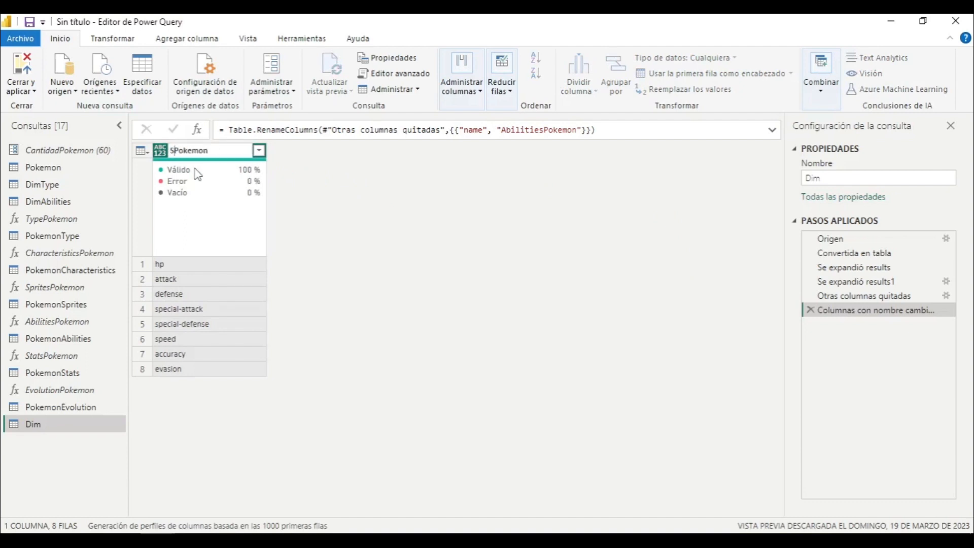
pyautogui.write('tats')
pyautogui.press('Return')
# Step: Complete the Dim query's name so that it reads DimStats
pyautogui.click(822, 178)
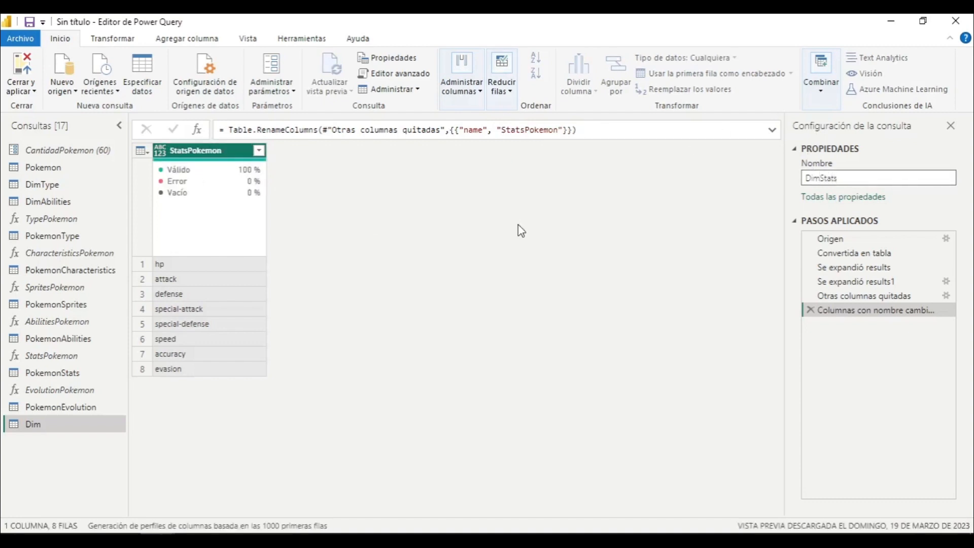
pyautogui.write('Stats')
pyautogui.press('Return')
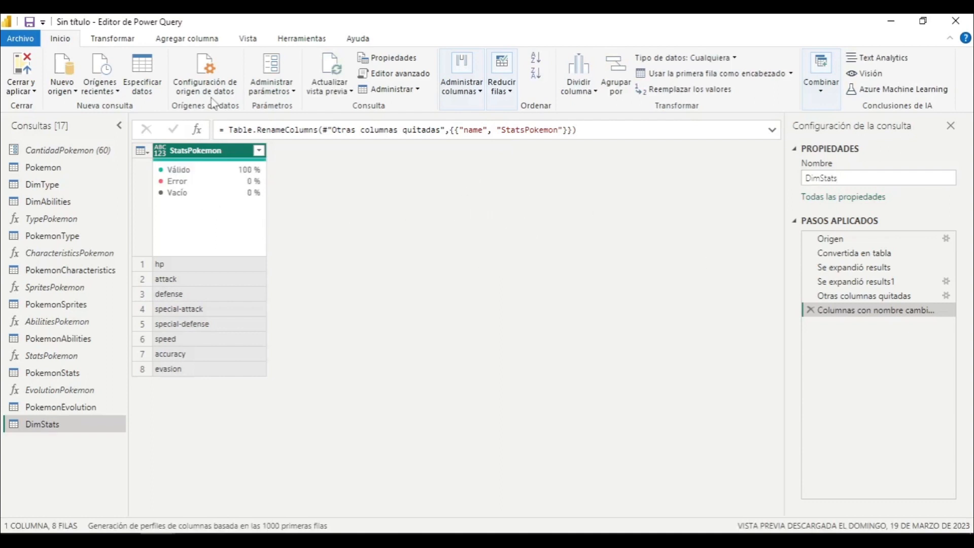
# Step: Detect the data type of the StatsPokemon column and move the DimStats query directly below DimAbilities in the query list
pyautogui.click(113, 39)
pyautogui.click(232, 73)
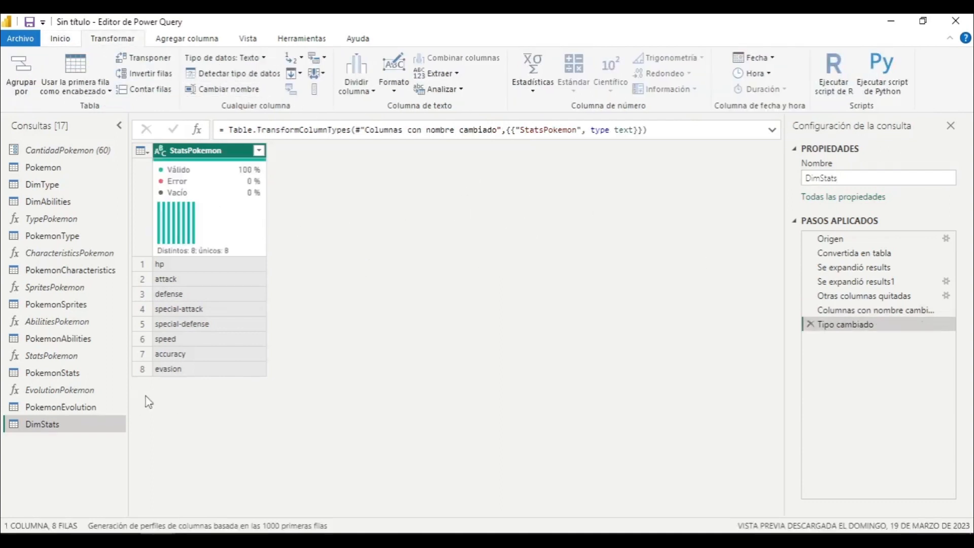
pyautogui.moveTo(88, 435); pyautogui.dragTo(80, 216)
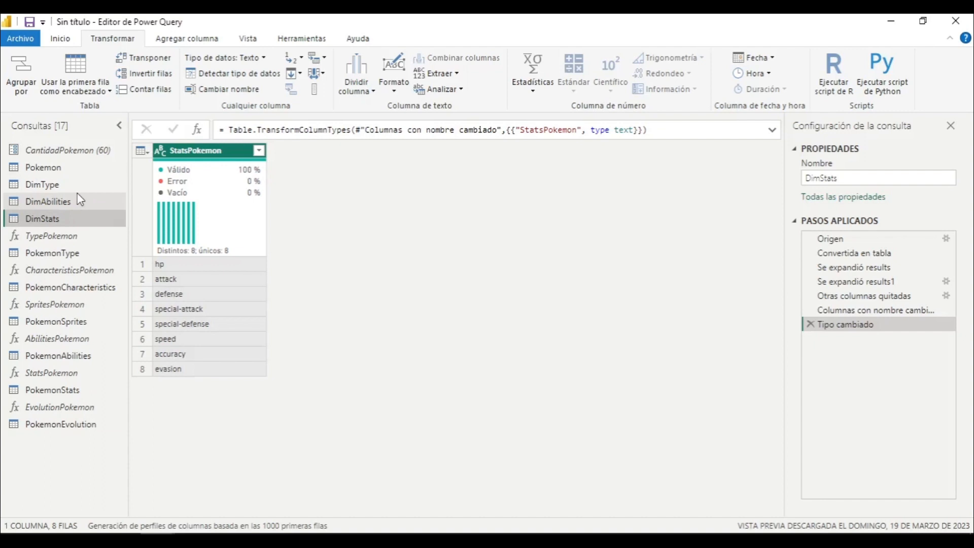
# Step: Review the Pokemon, PokemonAbilities and PokemonSprites tables, the SpritesPokemon function and the CantidadPokemon parameter
pyautogui.click(93, 167)
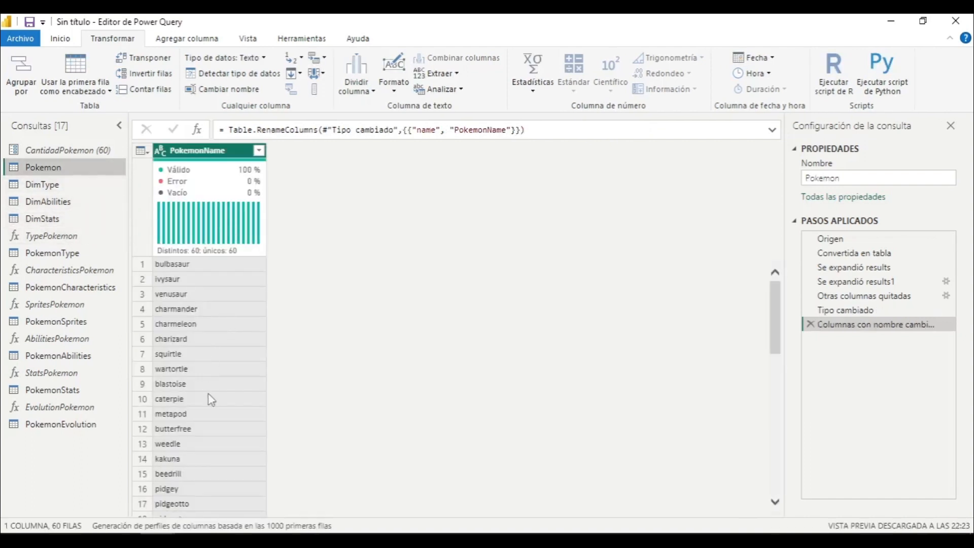
pyautogui.scroll(-6, 174, 413)
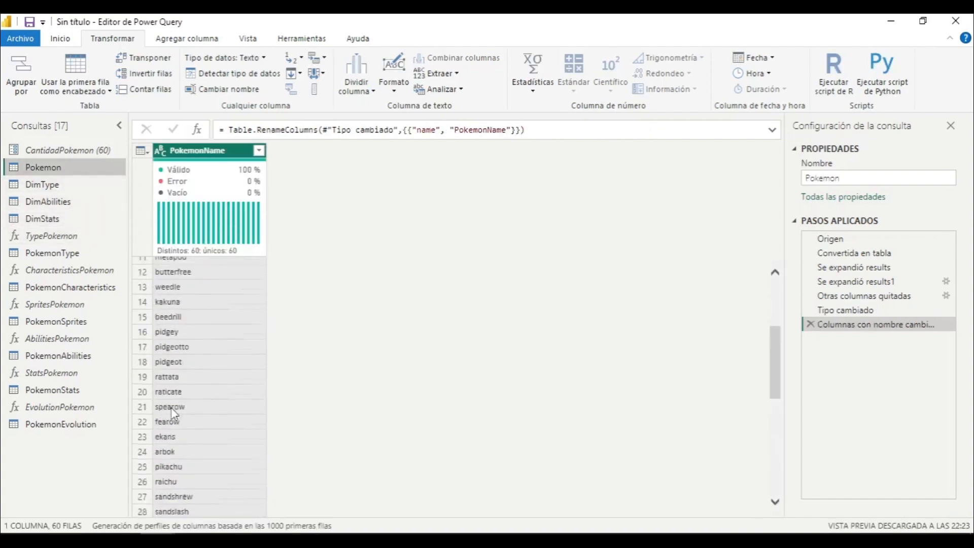
pyautogui.scroll(6, 174, 414)
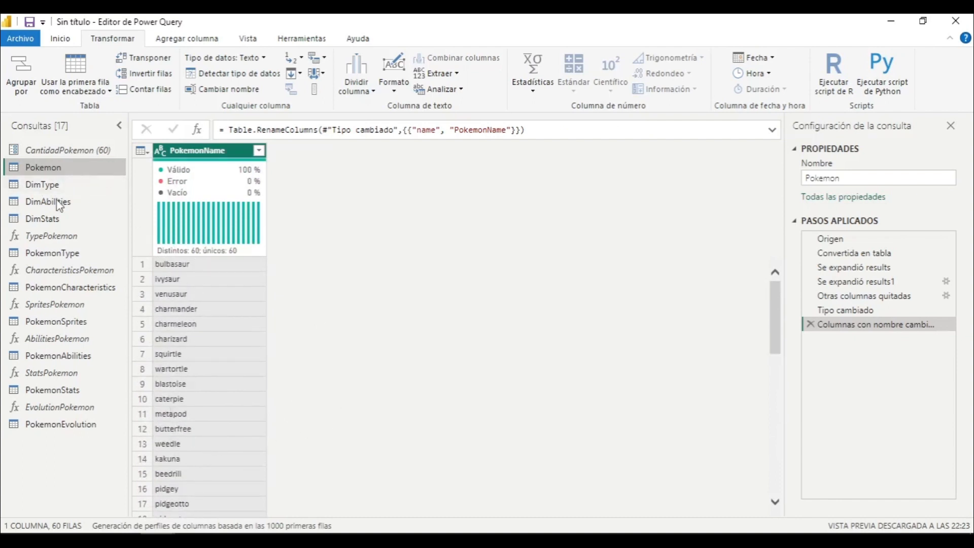
pyautogui.click(75, 358)
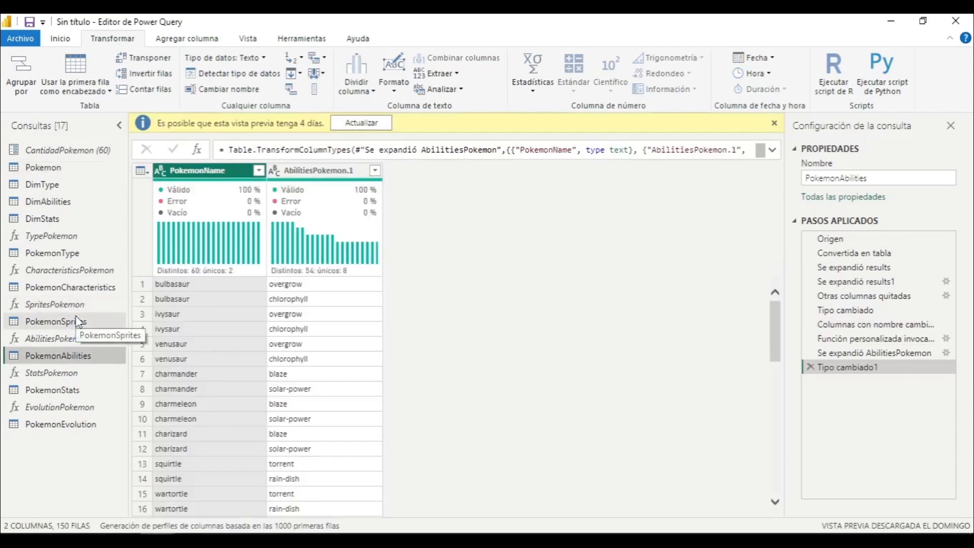
pyautogui.click(94, 307)
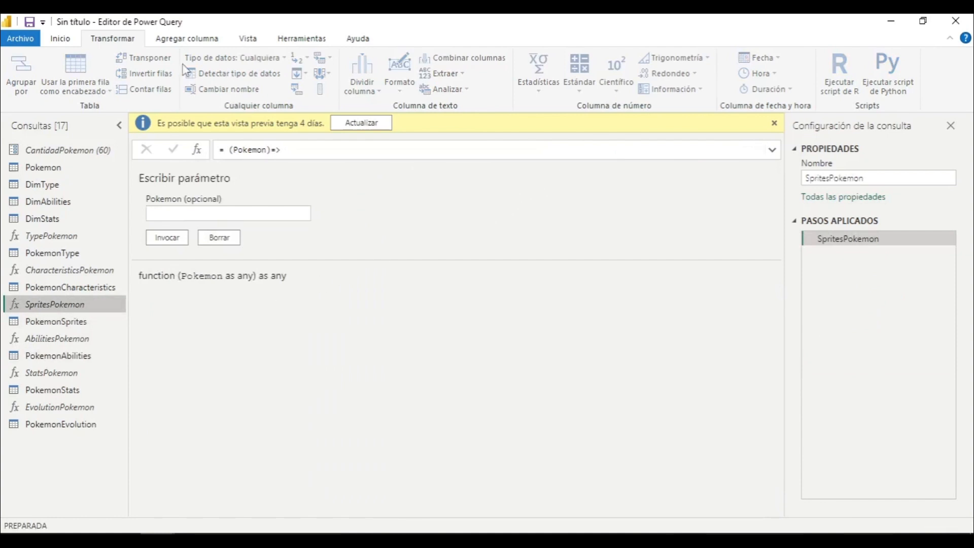
pyautogui.click(195, 39)
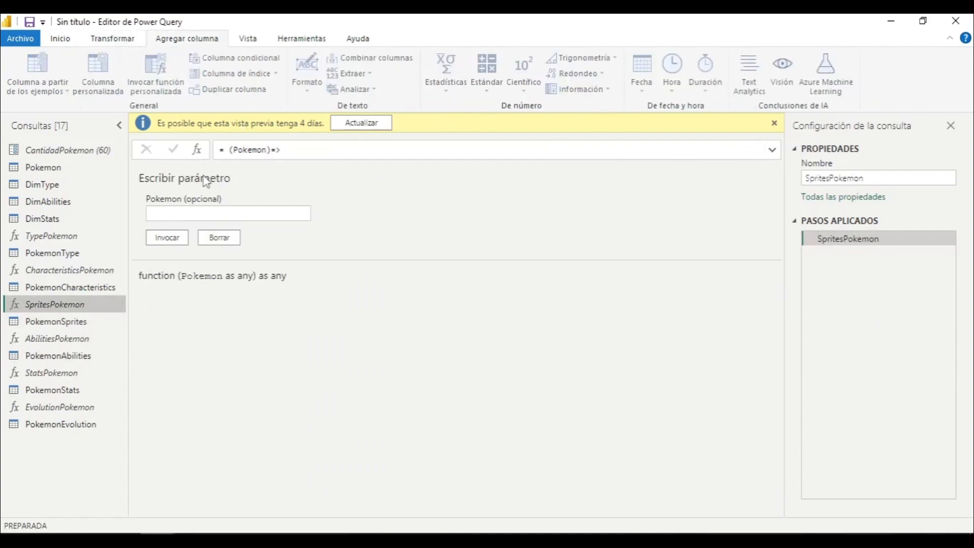
pyautogui.click(93, 326)
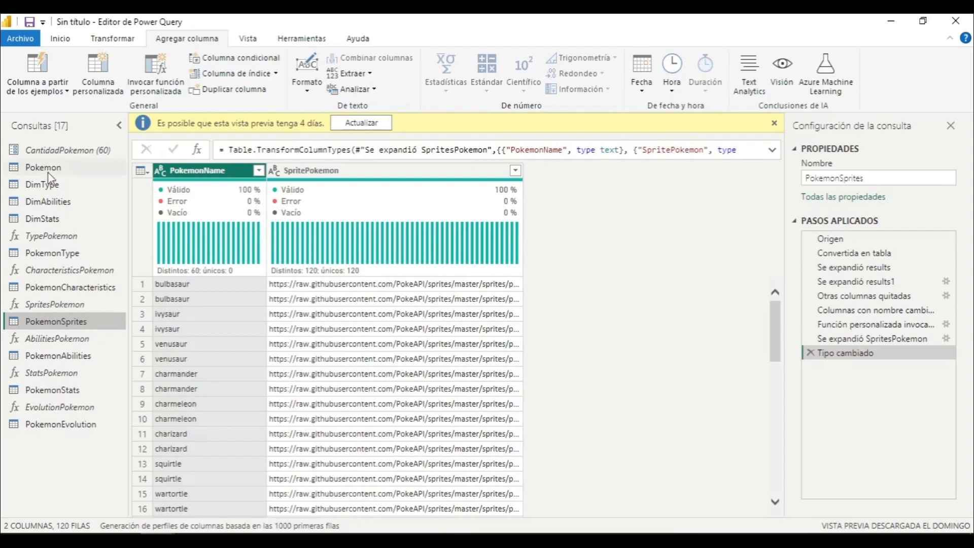
pyautogui.click(61, 150)
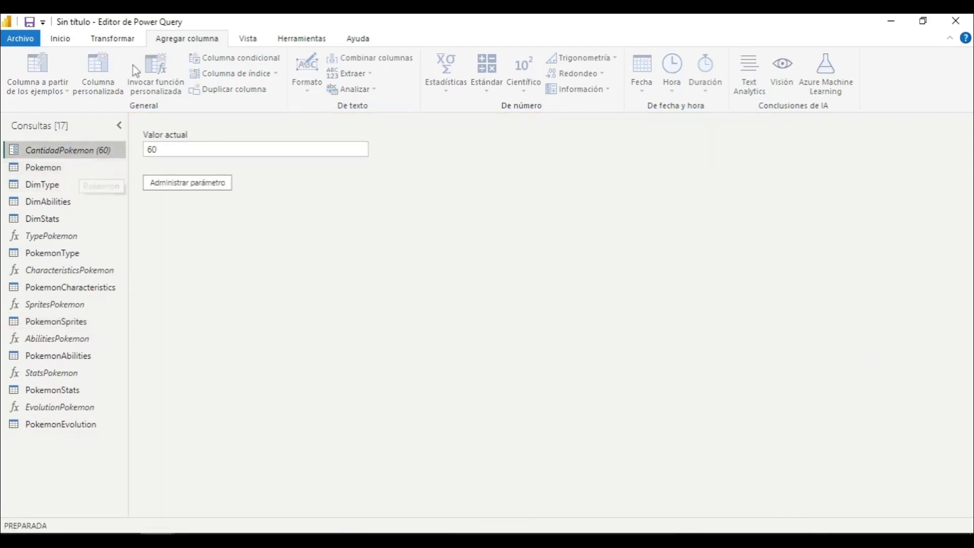
# Step: Close the Power Query Editor, apply the changes and load all the tables into the Power BI model
pyautogui.click(60, 40)
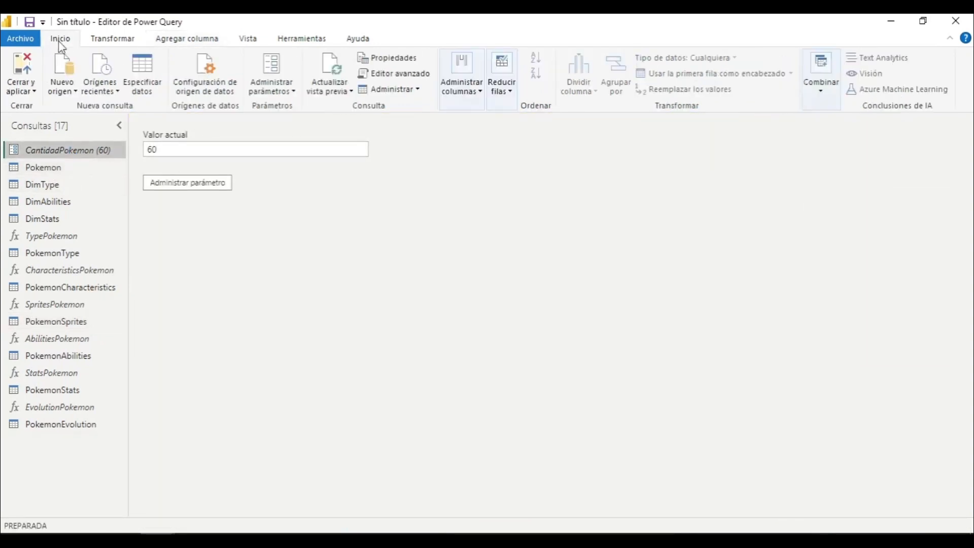
pyautogui.click(25, 67)
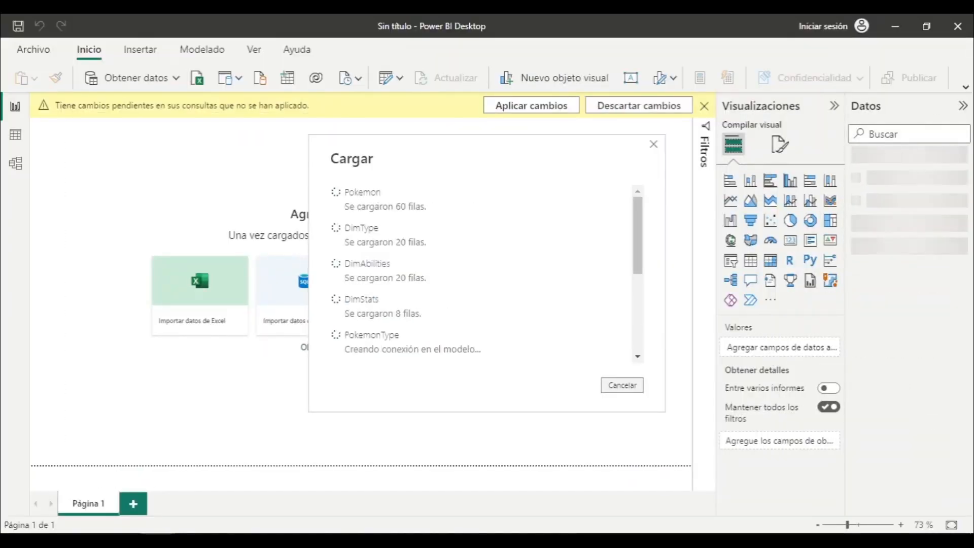
pyautogui.scroll(-4, 640, 229)
pyautogui.scroll(2, 618, 238)
pyautogui.scroll(-2, 617, 240)
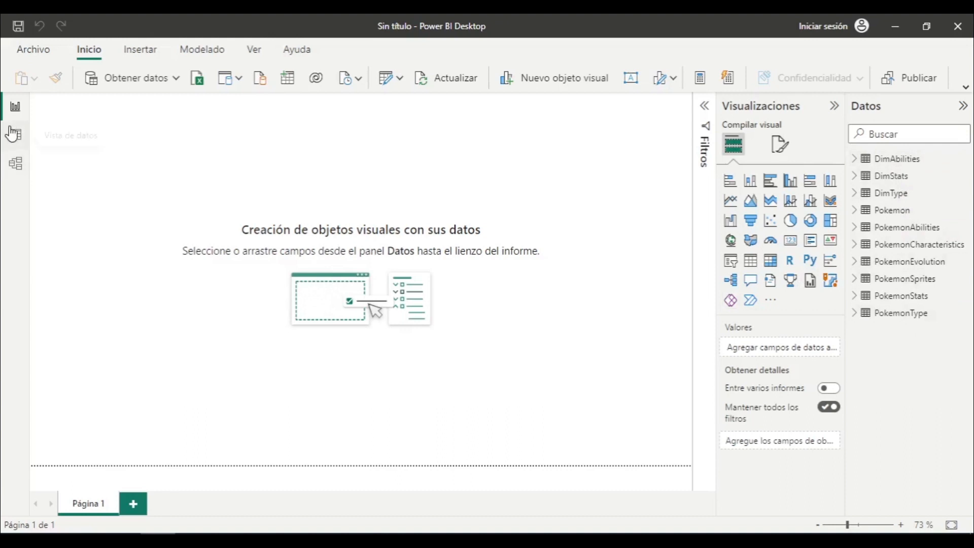
# Step: Open the model diagram with the Propiedades and Datos panes collapsed, and move the PokemonSprites and Pokemon tables up and to the left
pyautogui.click(15, 163)
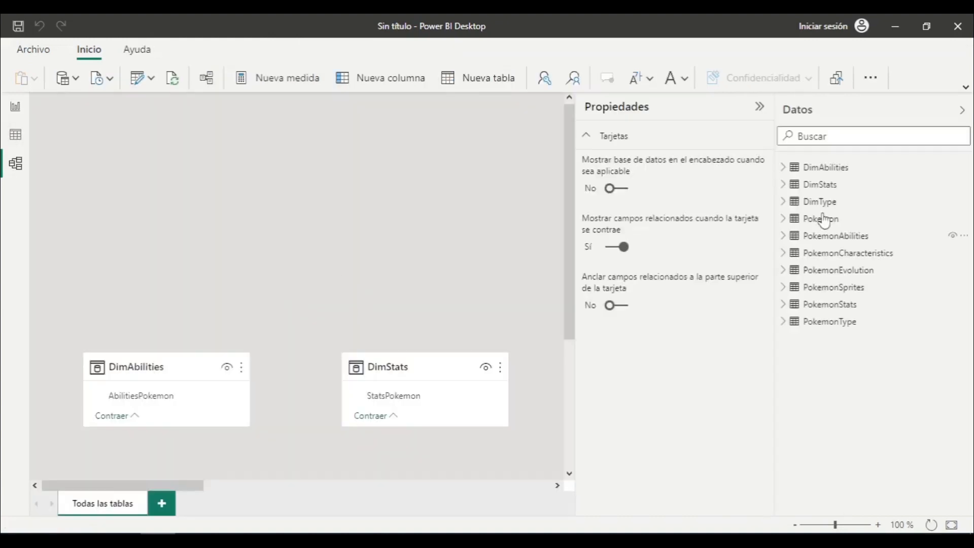
pyautogui.click(759, 106)
pyautogui.click(962, 110)
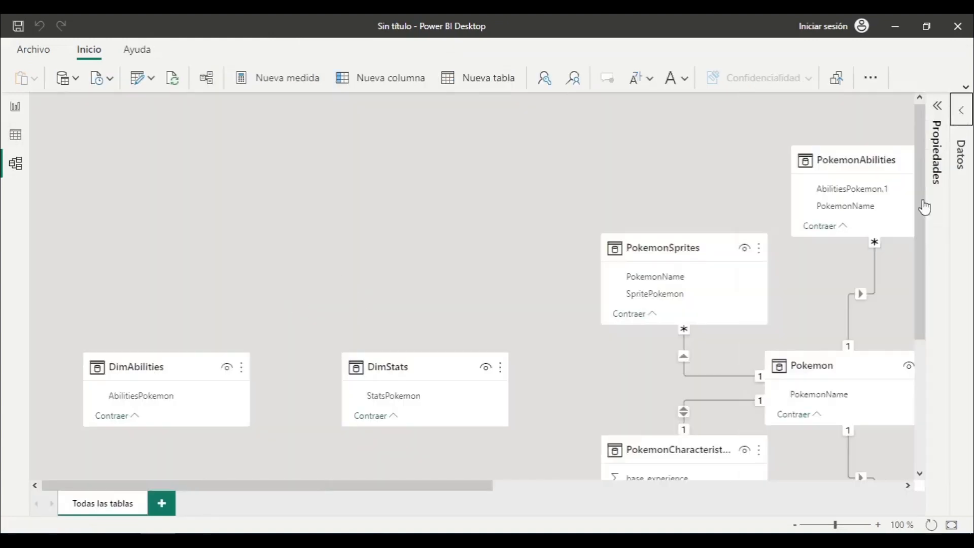
pyautogui.moveTo(835, 524); pyautogui.dragTo(818, 526)
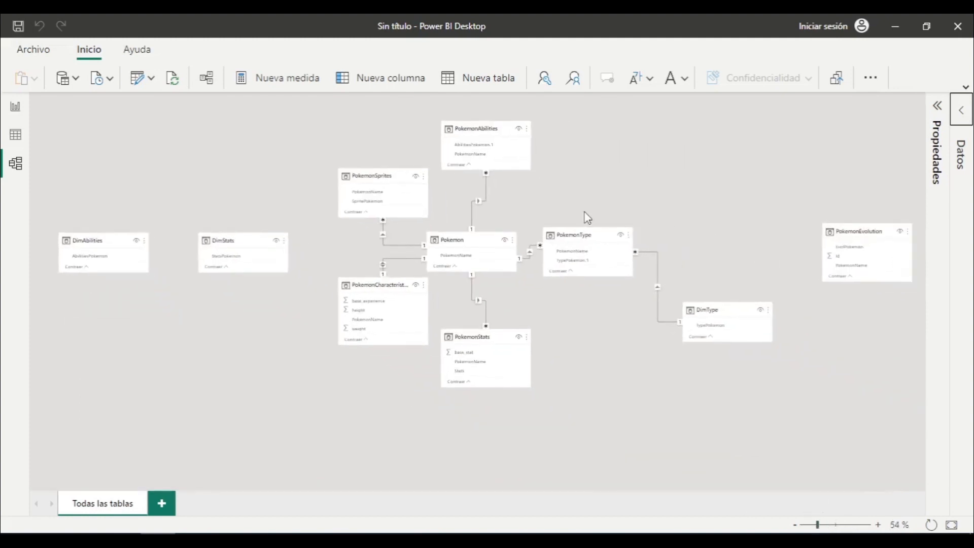
pyautogui.moveTo(382, 174); pyautogui.dragTo(300, 138)
pyautogui.moveTo(452, 241); pyautogui.dragTo(423, 212)
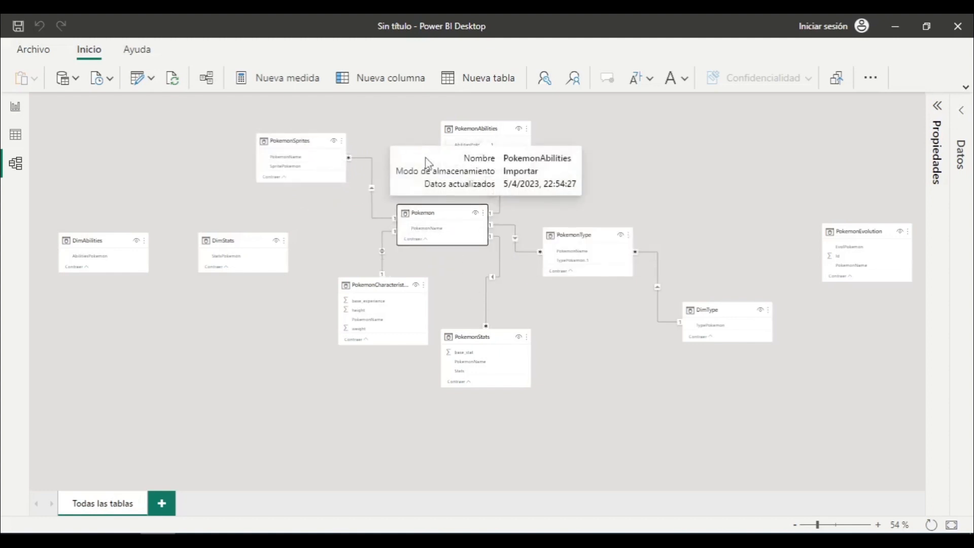
# Step: Relate DimAbilities to PokemonAbilities through their abilities columns and place DimAbilities to the right of PokemonAbilities with a wider gap
pyautogui.click(93, 254)
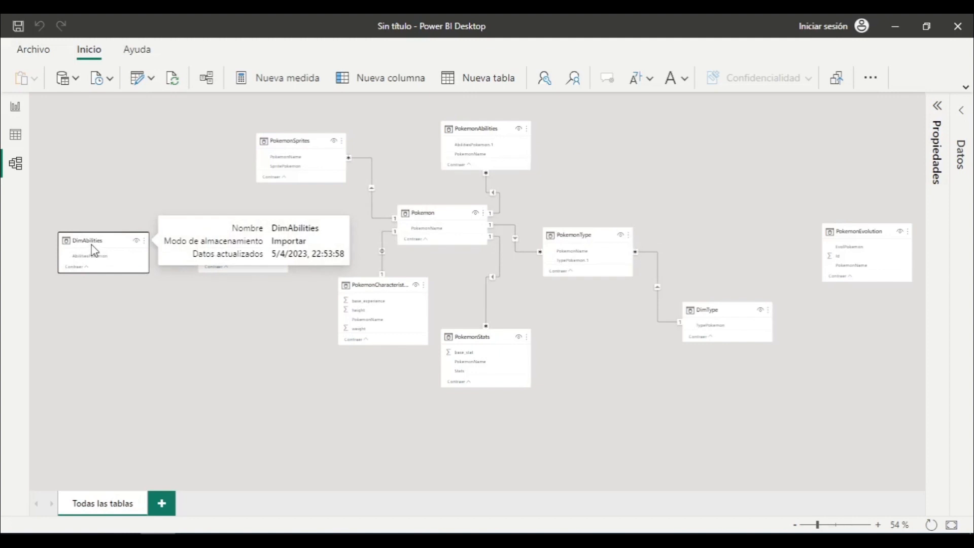
pyautogui.moveTo(94, 251); pyautogui.dragTo(474, 153)
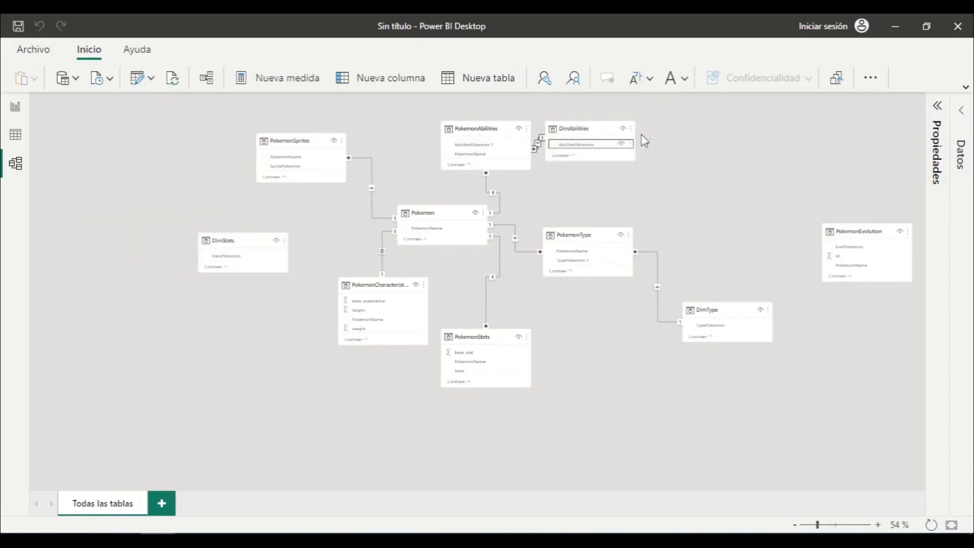
pyautogui.moveTo(581, 127)
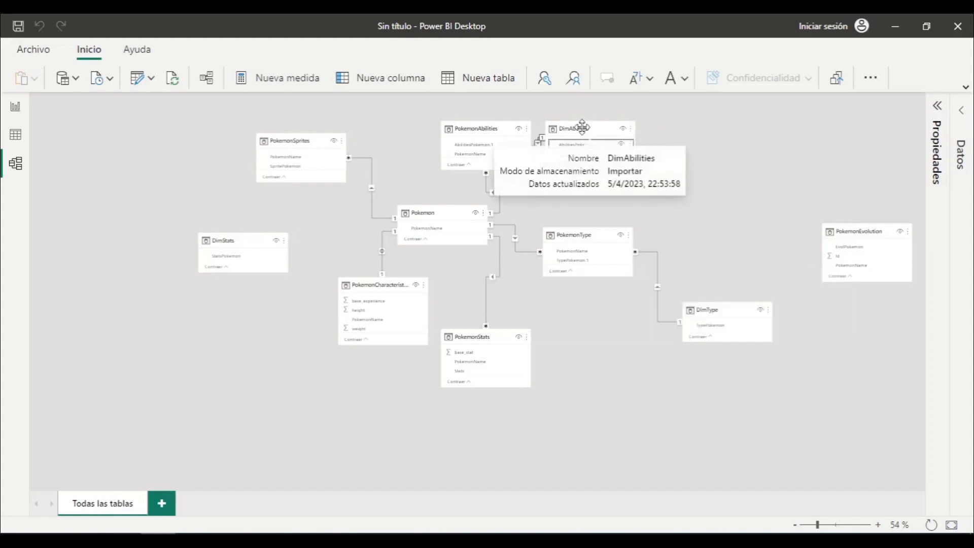
pyautogui.moveTo(582, 127); pyautogui.dragTo(631, 127)
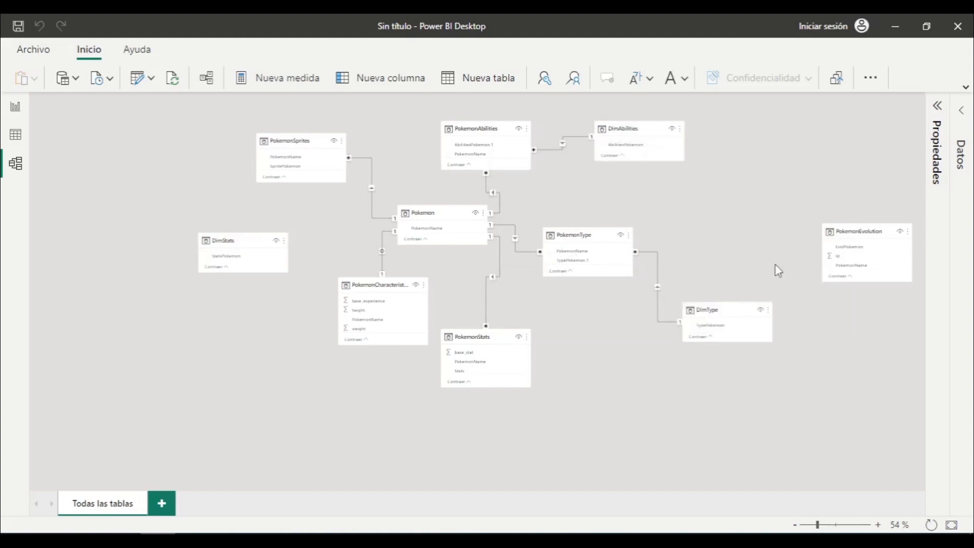
# Step: Relate PokemonEvolution to Pokemon by PokemonName, arranging PokemonEvolution beside PokemonStats and DimType beside PokemonType
pyautogui.moveTo(856, 232); pyautogui.dragTo(607, 341)
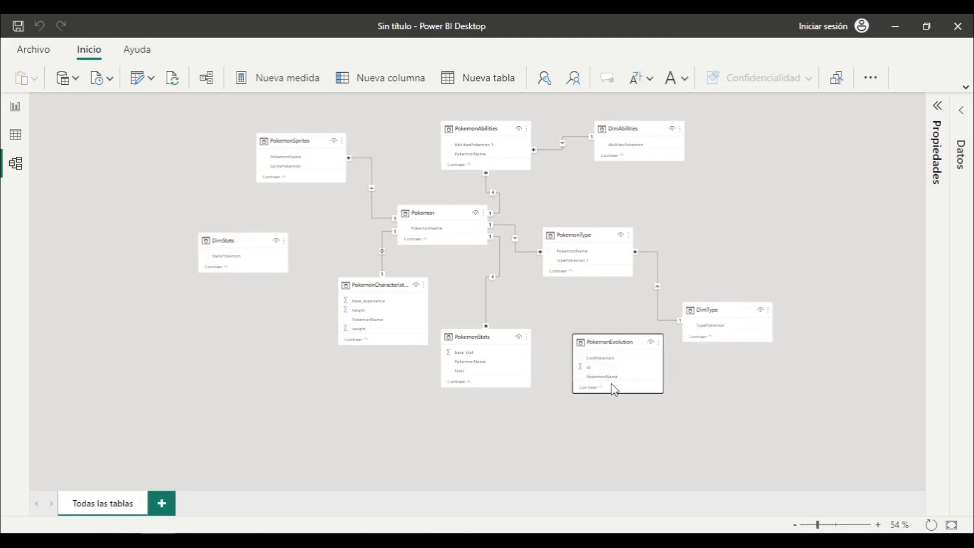
pyautogui.moveTo(610, 379); pyautogui.dragTo(432, 229)
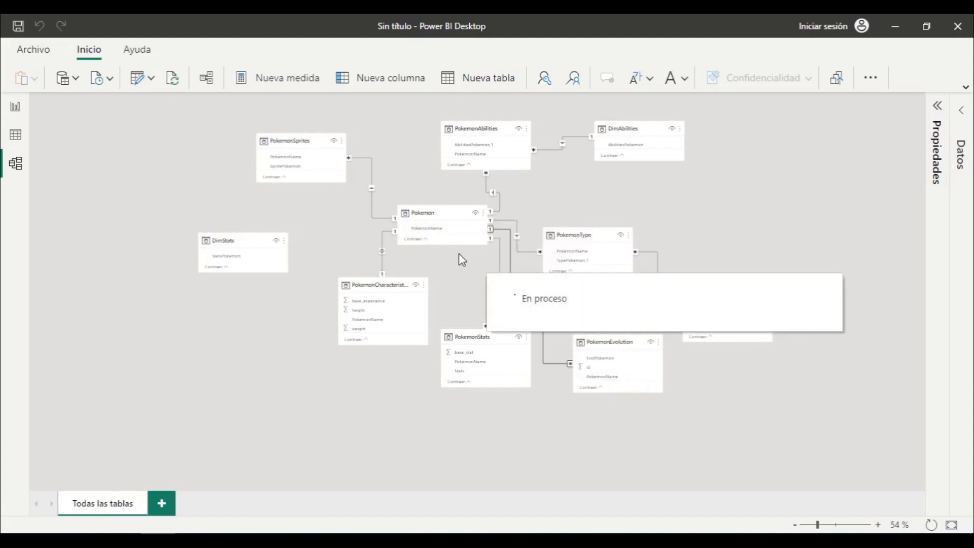
pyautogui.moveTo(439, 213)
pyautogui.mouseDown()
pyautogui.moveTo(446, 197)
pyautogui.moveTo(427, 208)
pyautogui.mouseUp()
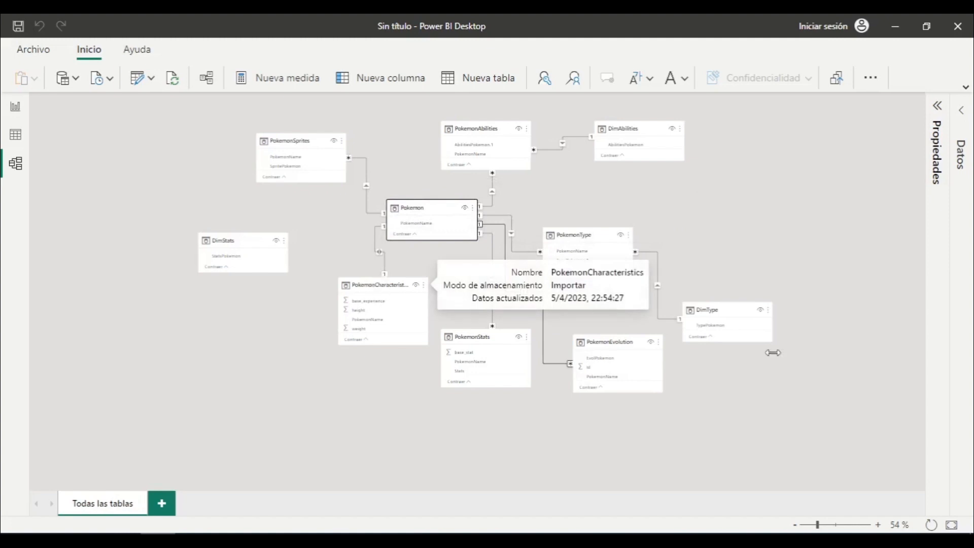
pyautogui.moveTo(722, 313); pyautogui.dragTo(726, 238)
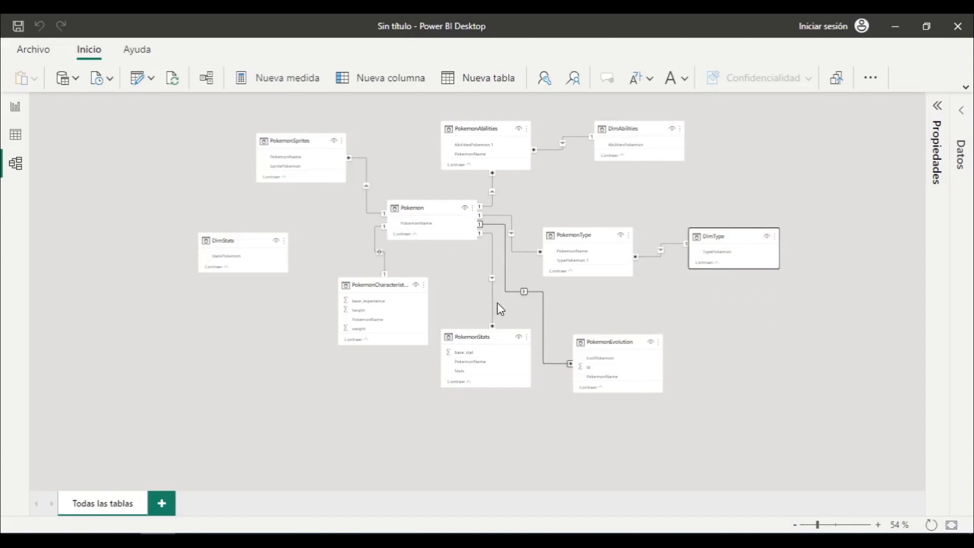
# Step: Relate DimStats to PokemonStats by StatsPokemon and Stats, placing DimStats below PokemonStats and shifting the Pokemon characteristics and PokemonAbilities tables further left
pyautogui.moveTo(211, 241); pyautogui.dragTo(491, 407)
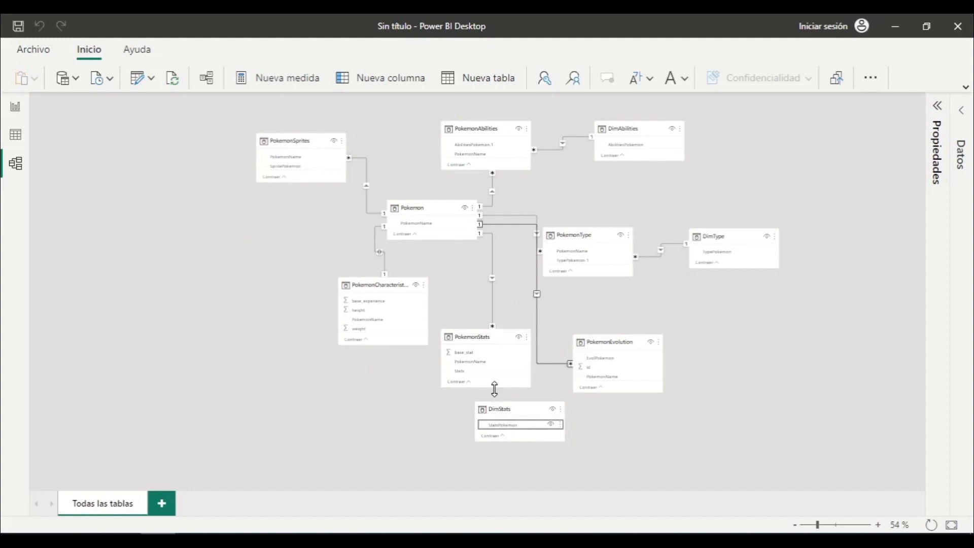
pyautogui.moveTo(458, 376); pyautogui.dragTo(507, 425)
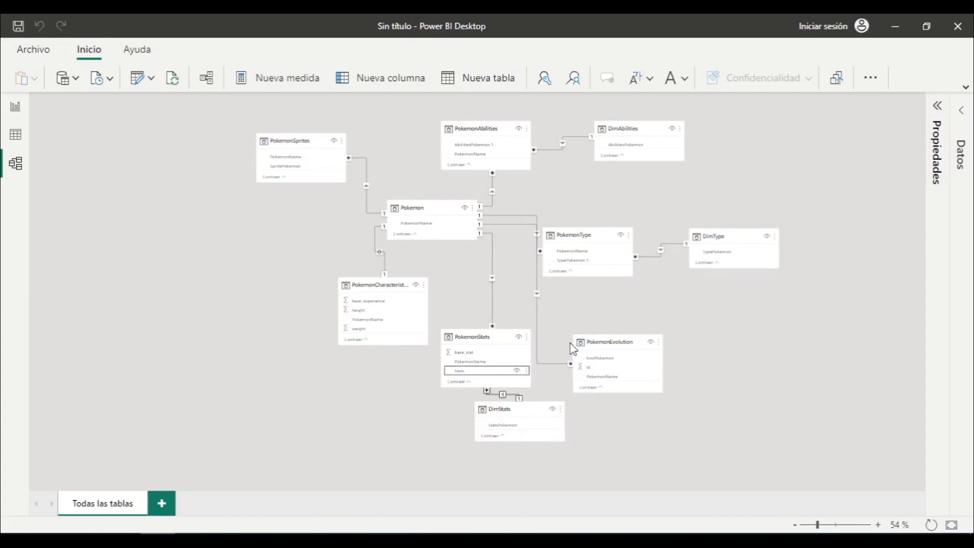
pyautogui.moveTo(392, 281); pyautogui.dragTo(294, 262)
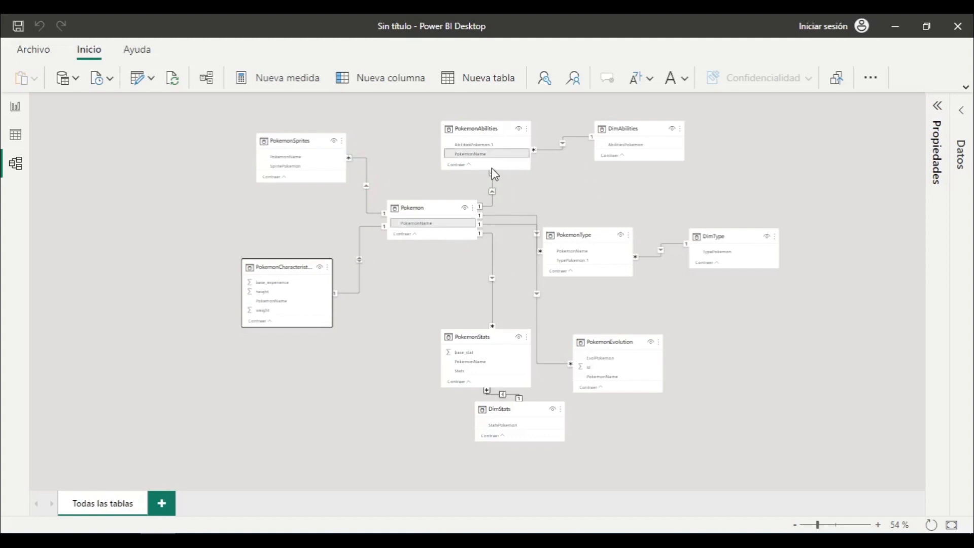
pyautogui.moveTo(488, 126); pyautogui.dragTo(477, 125)
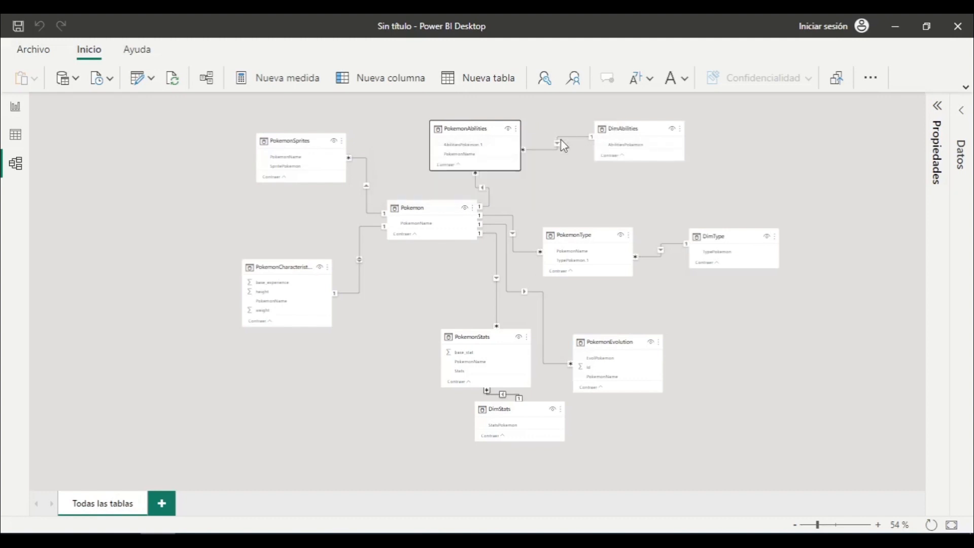
pyautogui.click(626, 127)
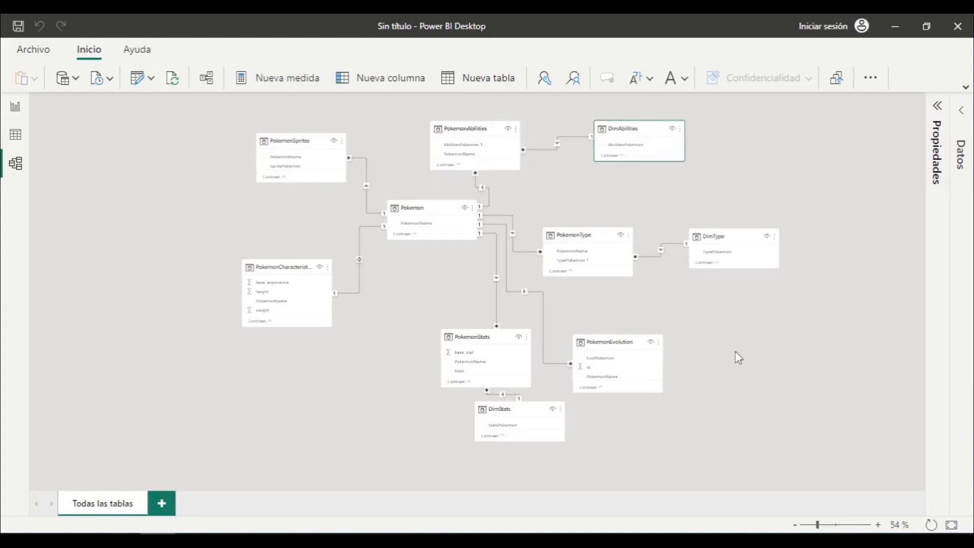
pyautogui.click(610, 274)
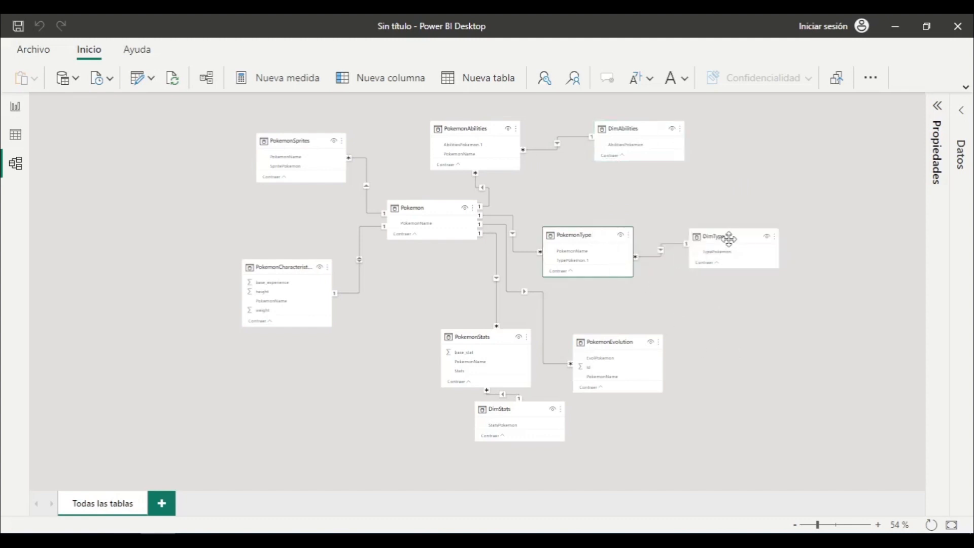
pyautogui.click(413, 205)
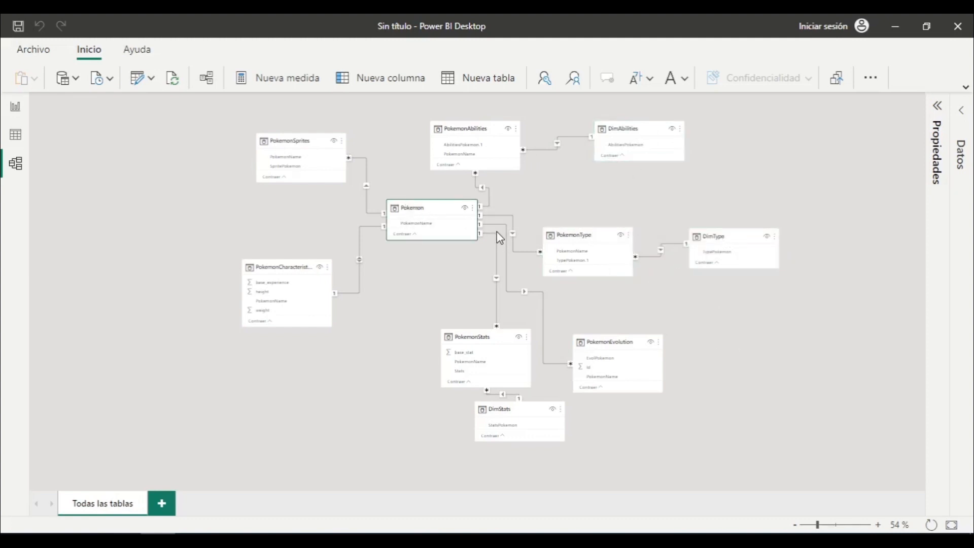
pyautogui.click(580, 236)
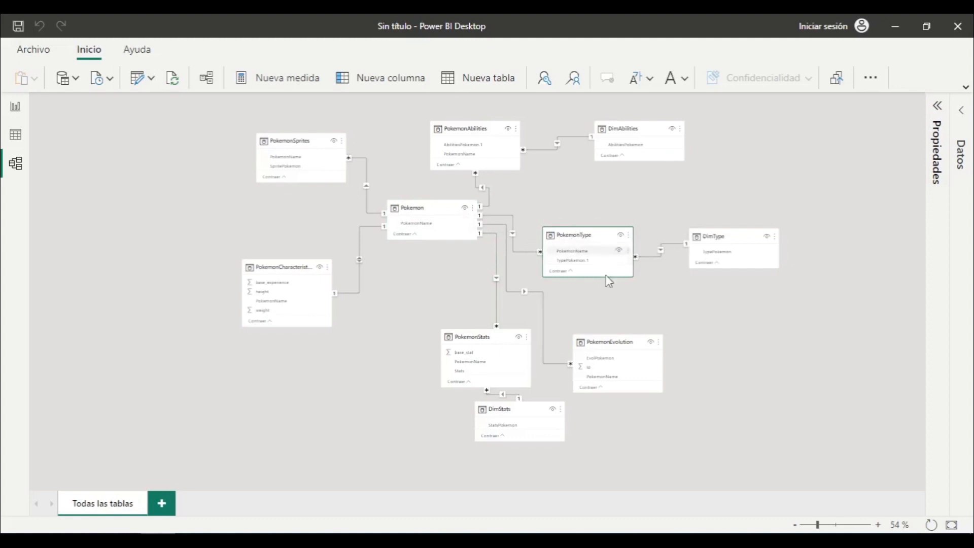
# Step: Rearrange the model diagram, placing PokemonEvolution below DimType, DimStats below PokemonCharacteristics, and PokemonStats slightly lower beside it
pyautogui.moveTo(624, 337); pyautogui.dragTo(681, 306)
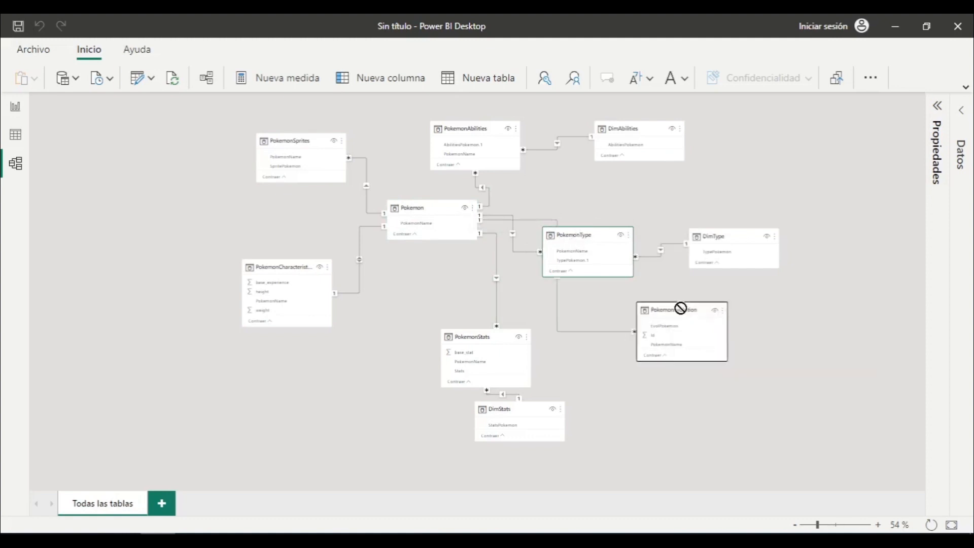
pyautogui.click(442, 209)
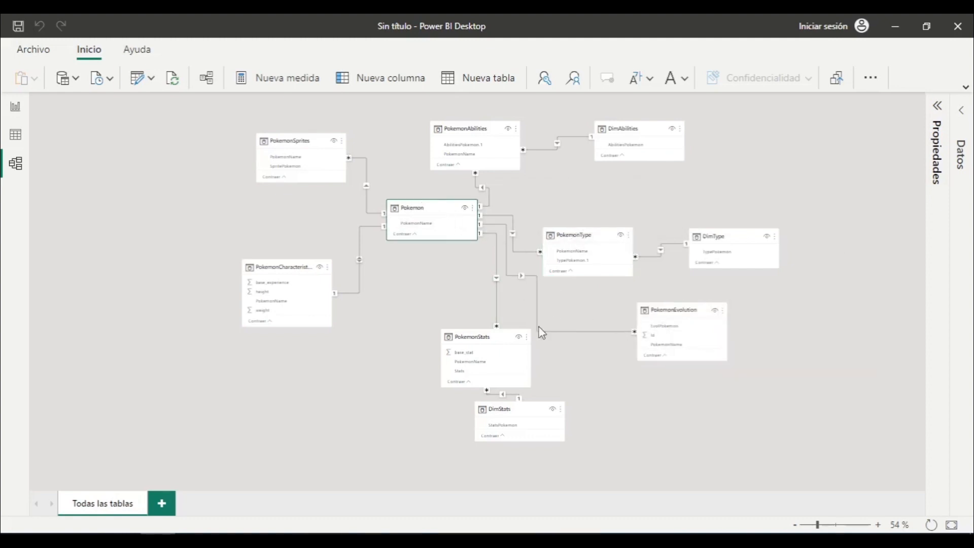
pyautogui.moveTo(501, 404); pyautogui.dragTo(294, 388)
pyautogui.moveTo(481, 335); pyautogui.dragTo(493, 348)
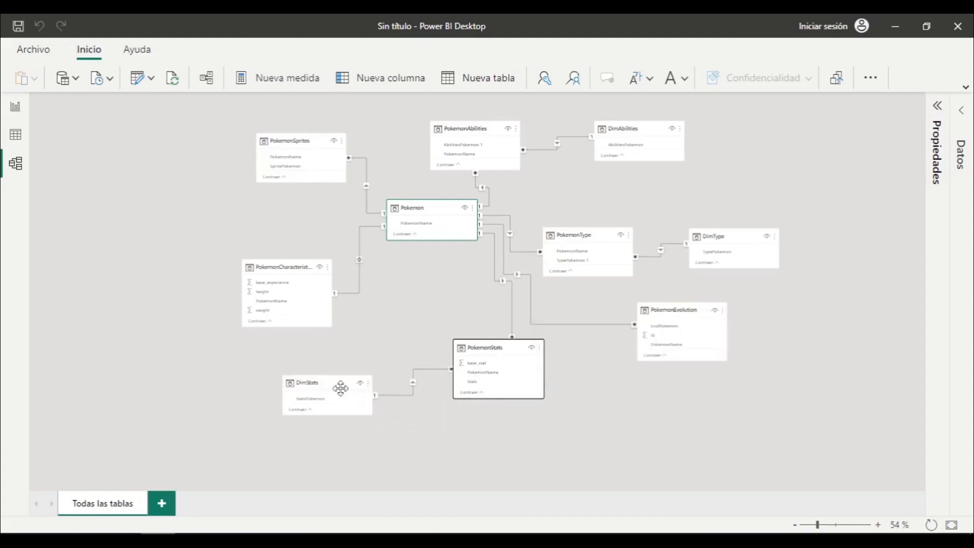
pyautogui.click(322, 386)
pyautogui.click(437, 217)
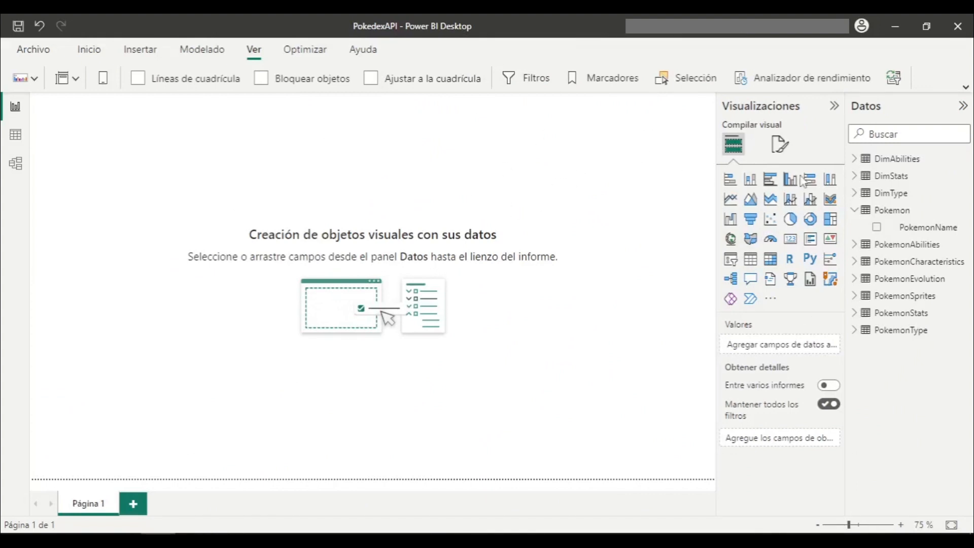
# Step: Set the report page's canvas type to 4:3
pyautogui.click(780, 144)
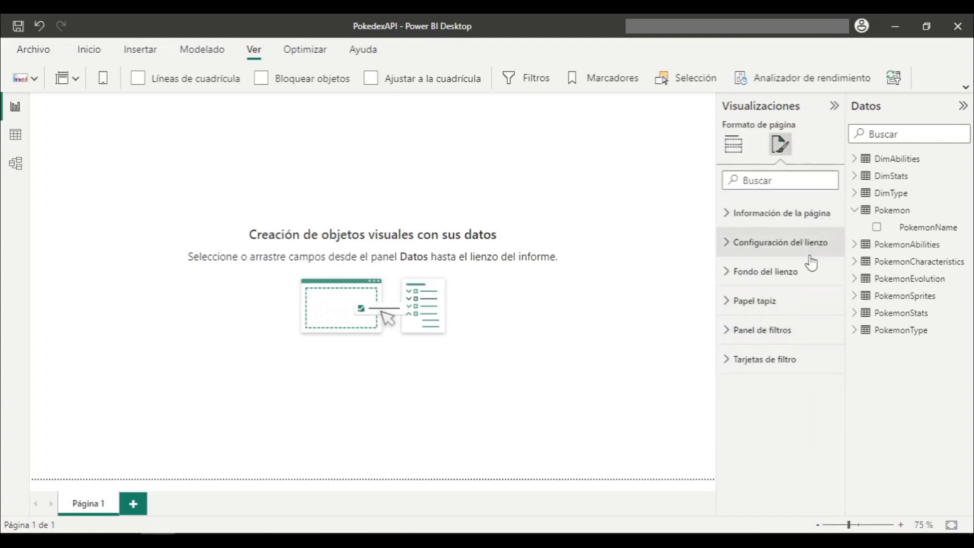
pyautogui.click(818, 219)
pyautogui.click(804, 213)
pyautogui.click(782, 253)
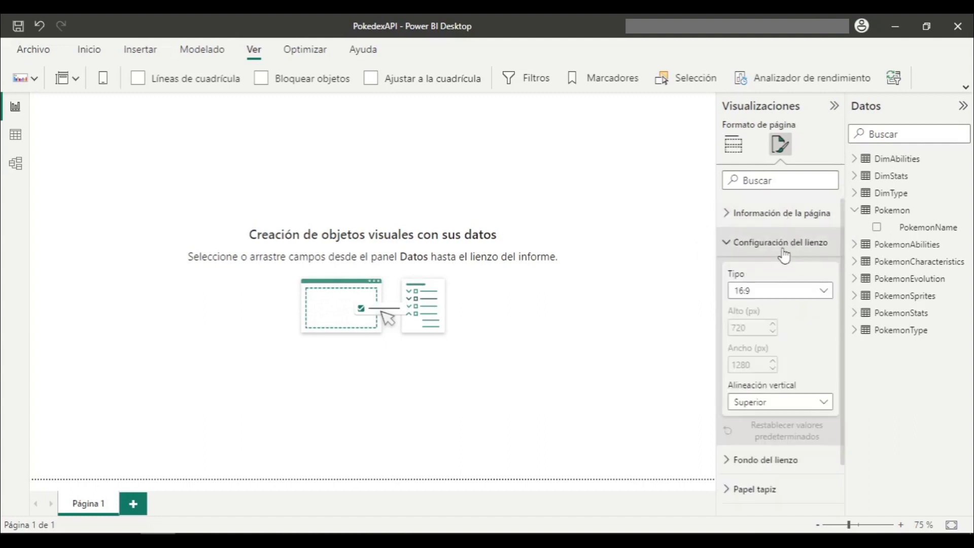
pyautogui.click(807, 292)
pyautogui.click(741, 325)
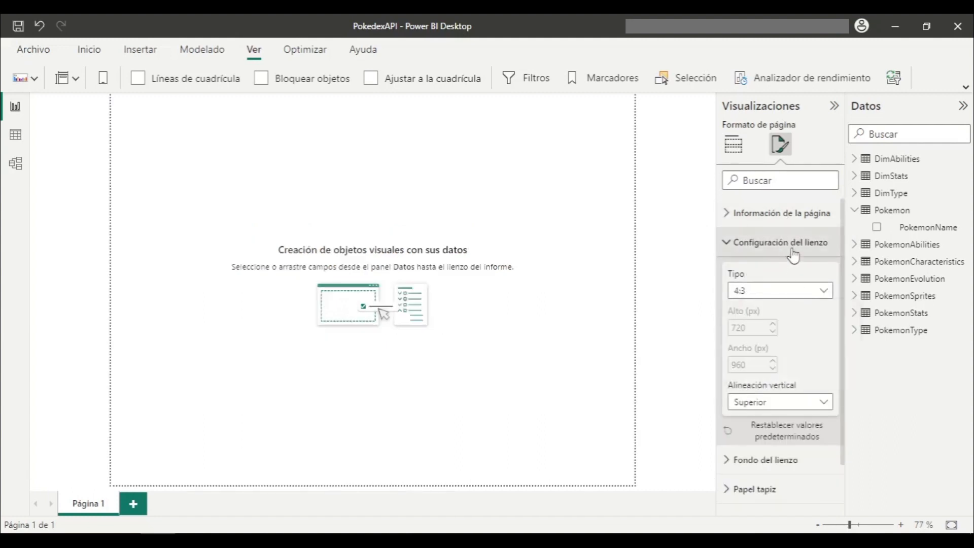
pyautogui.click(794, 244)
# Step: Use the PlantillaPokedex image as the canvas background with 0% transparency and the image fit set to Ajustar
pyautogui.click(781, 271)
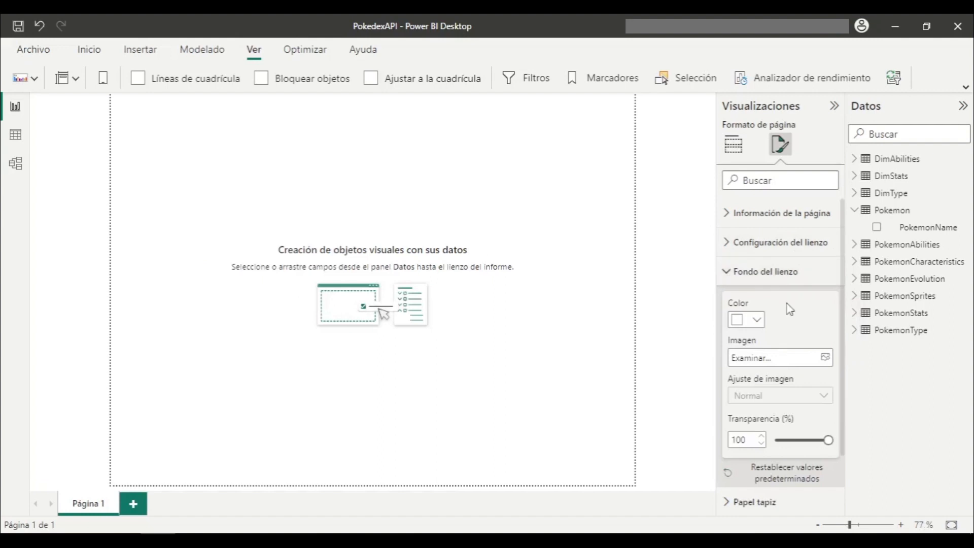
pyautogui.click(819, 358)
pyautogui.click(239, 150)
pyautogui.doubleClick(238, 150)
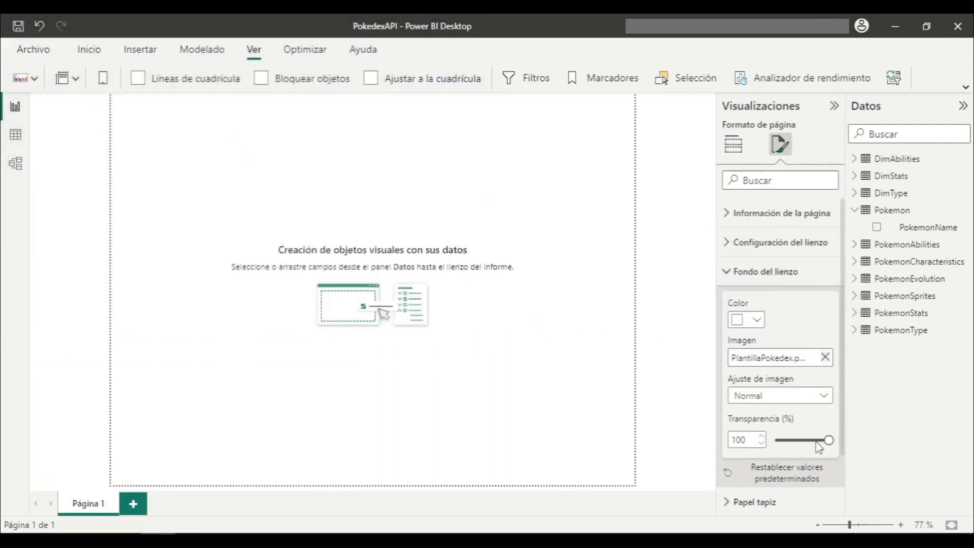
pyautogui.moveTo(819, 446); pyautogui.dragTo(775, 441)
pyautogui.click(771, 396)
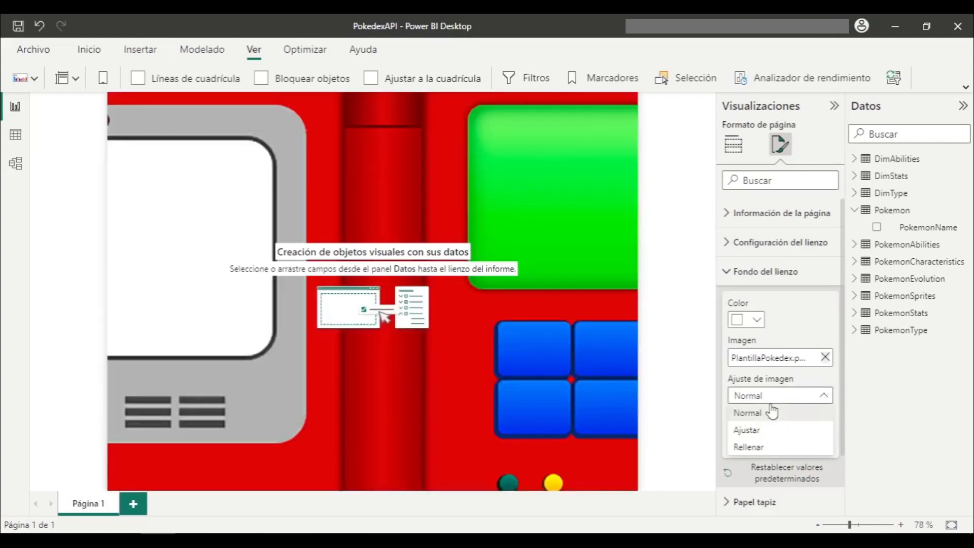
pyautogui.click(761, 431)
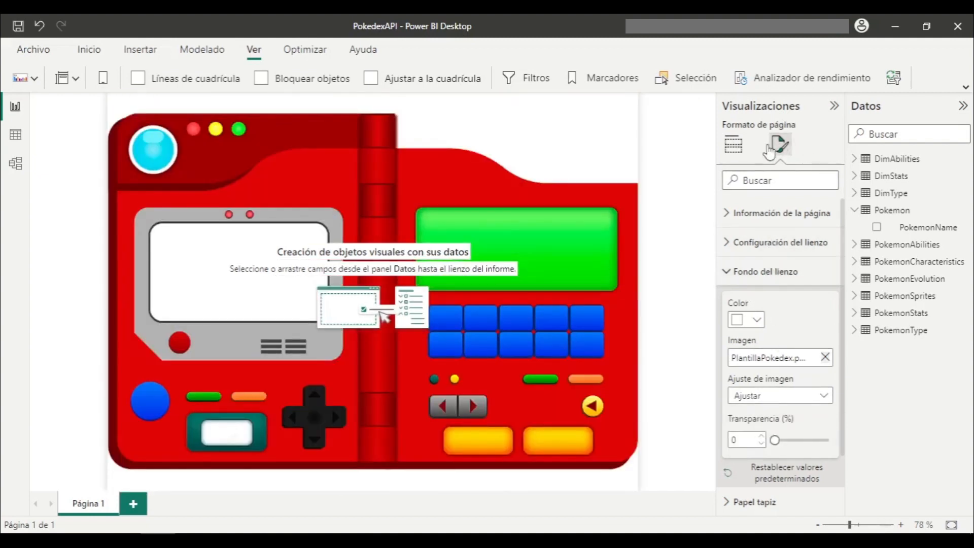
# Step: Add a slicer with PokemonName from the Pokemon table and place it over the Pokedex's white screen
pyautogui.click(734, 145)
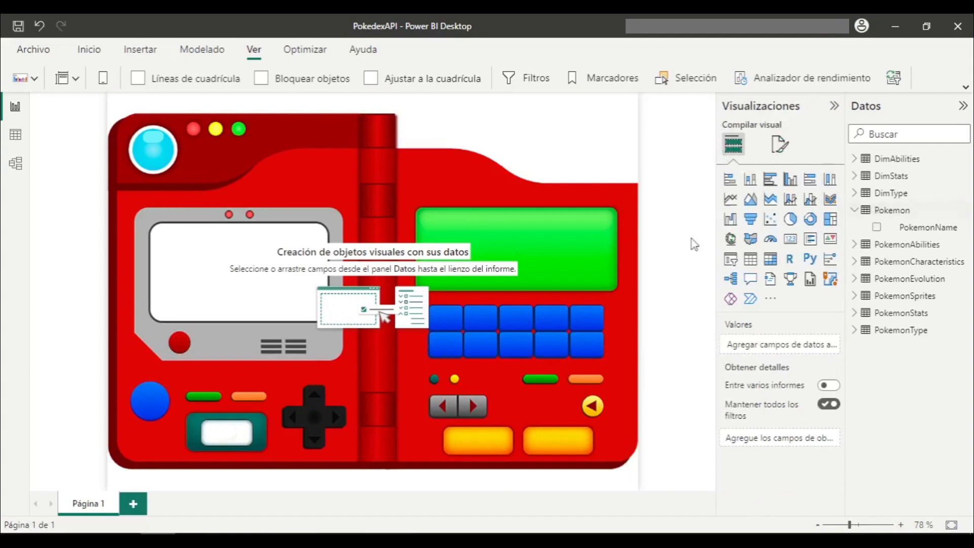
pyautogui.click(731, 259)
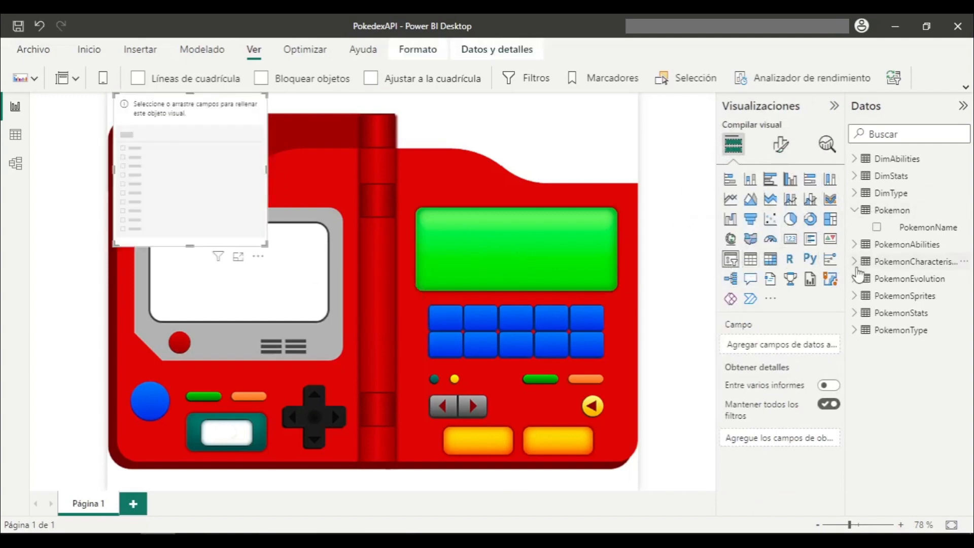
pyautogui.click(877, 227)
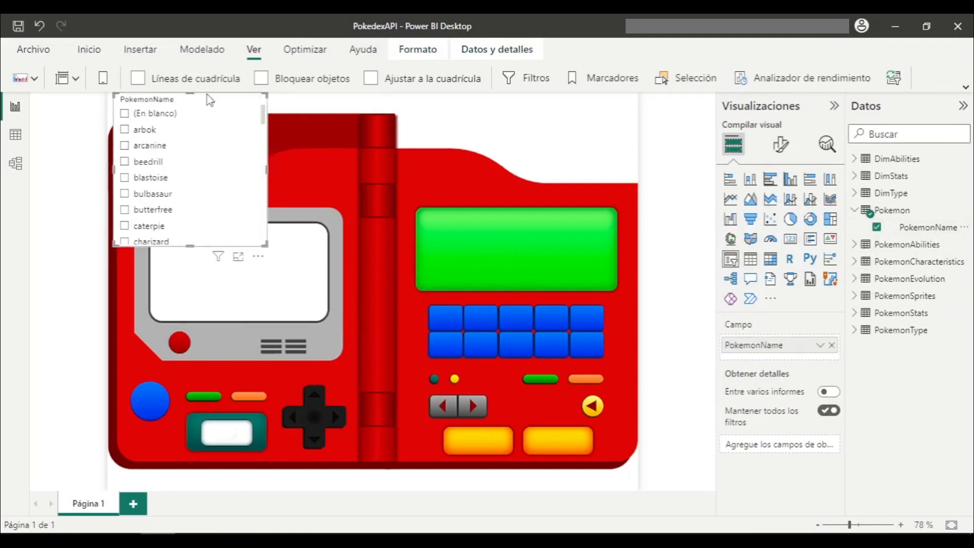
pyautogui.moveTo(198, 102); pyautogui.dragTo(244, 230)
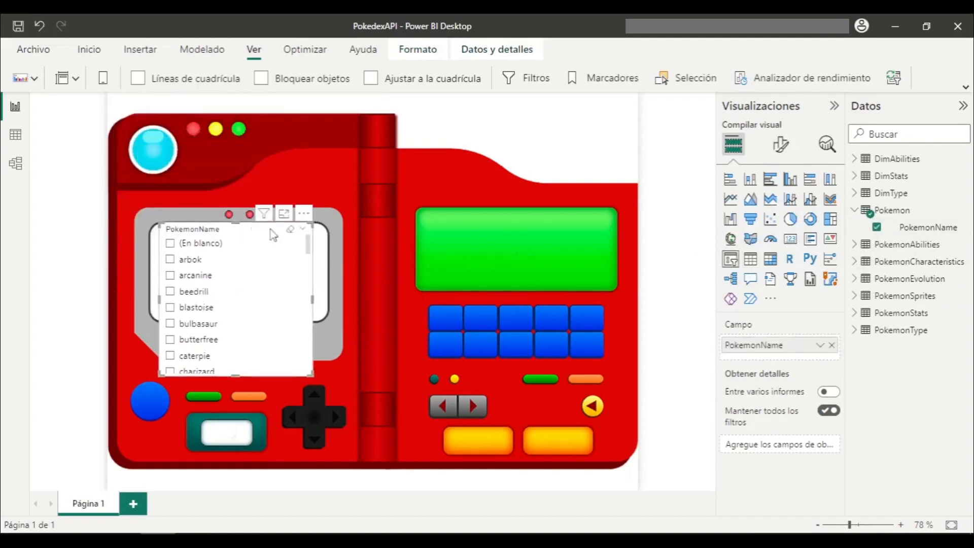
# Step: Hide the slicer's header, make it a Menú desplegable with Selección única on, and select arcanine
pyautogui.click(782, 147)
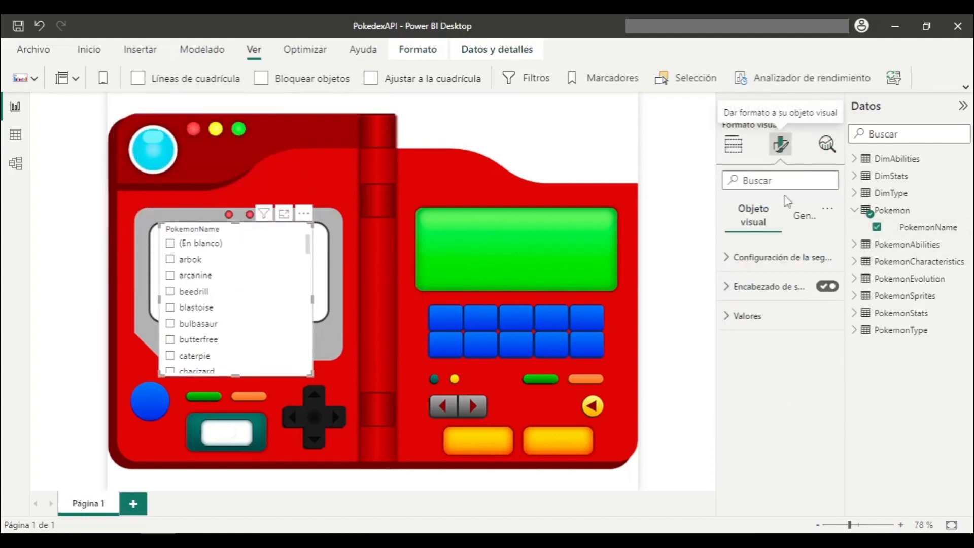
pyautogui.click(826, 288)
pyautogui.click(792, 259)
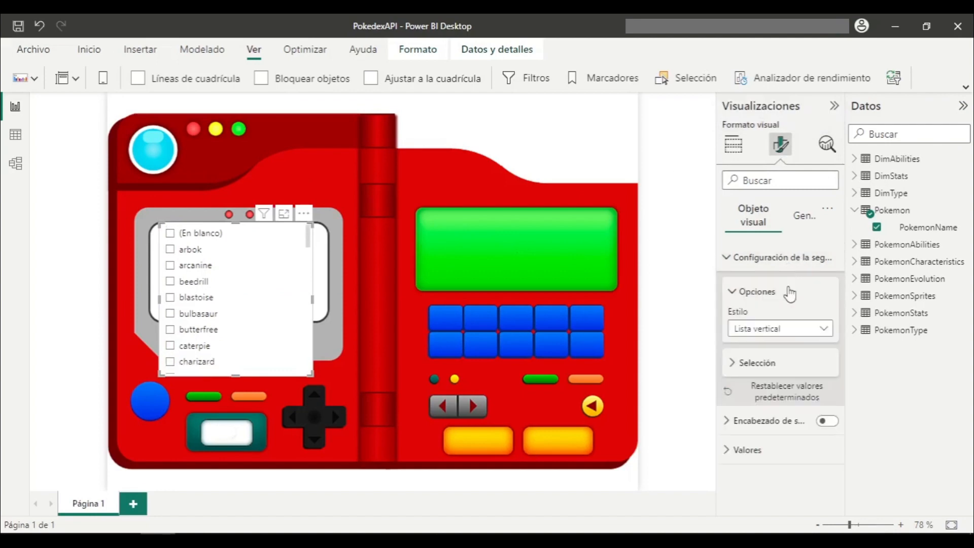
pyautogui.click(776, 328)
pyautogui.click(766, 380)
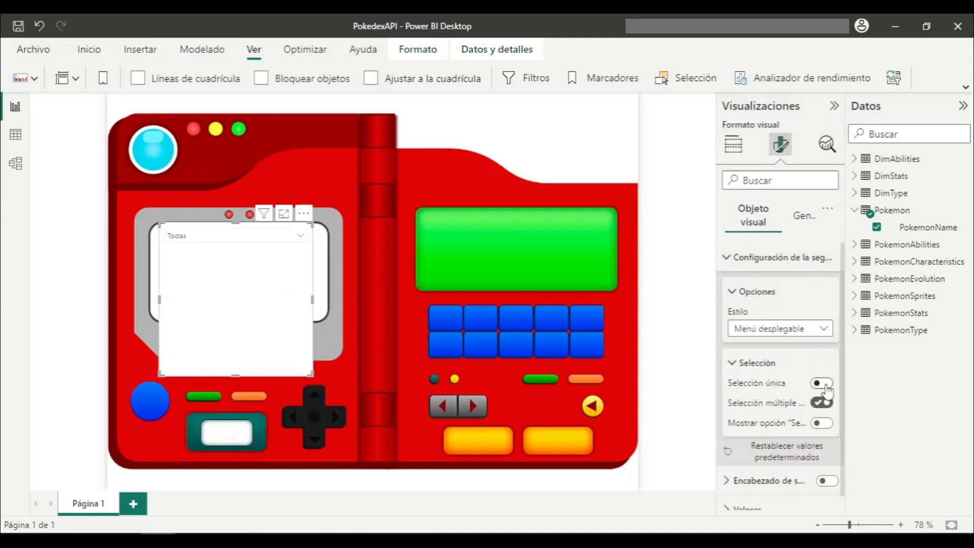
pyautogui.click(284, 236)
pyautogui.click(200, 291)
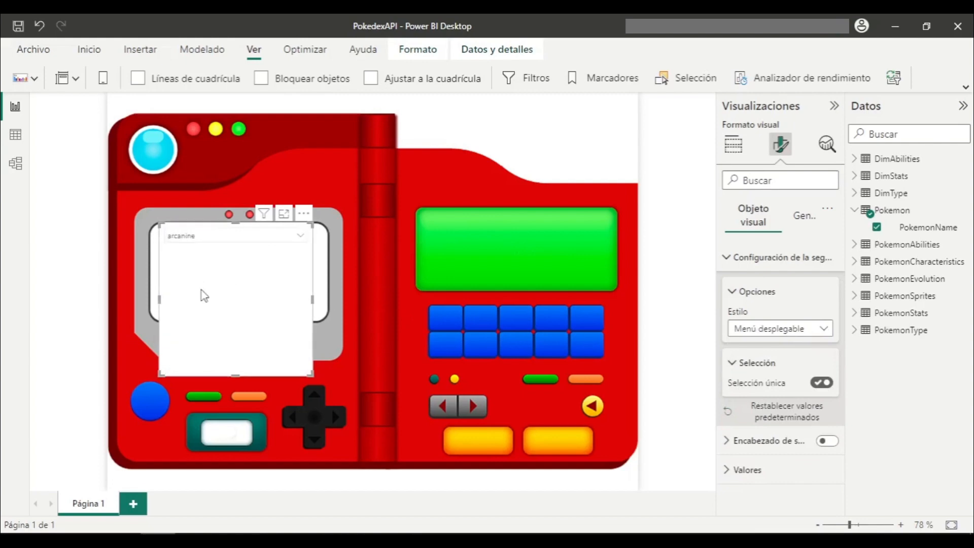
# Step: Resize the slicer to a thin strip along the upper edge of the white screen and set its background transparency to 100%
pyautogui.moveTo(306, 376); pyautogui.dragTo(308, 251)
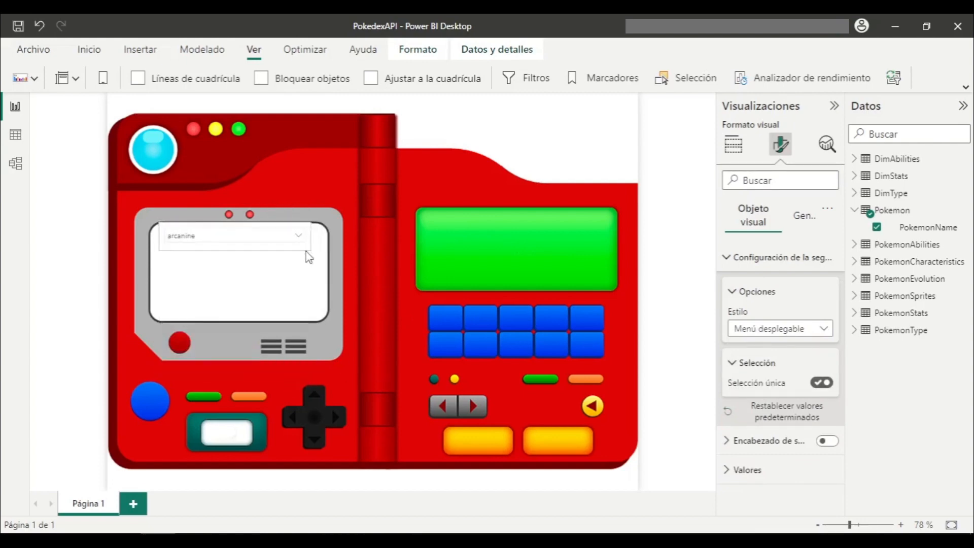
pyautogui.click(805, 228)
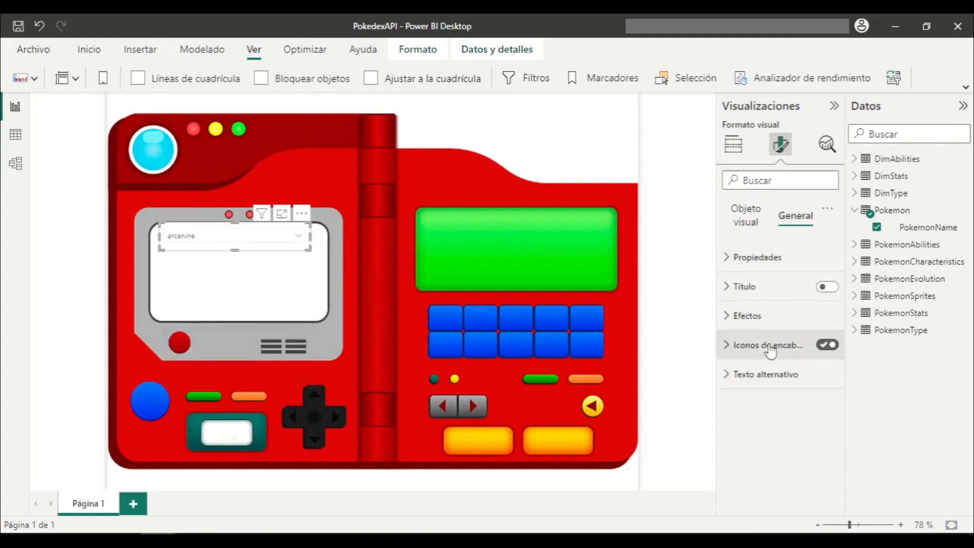
pyautogui.click(762, 317)
pyautogui.moveTo(774, 427); pyautogui.dragTo(830, 429)
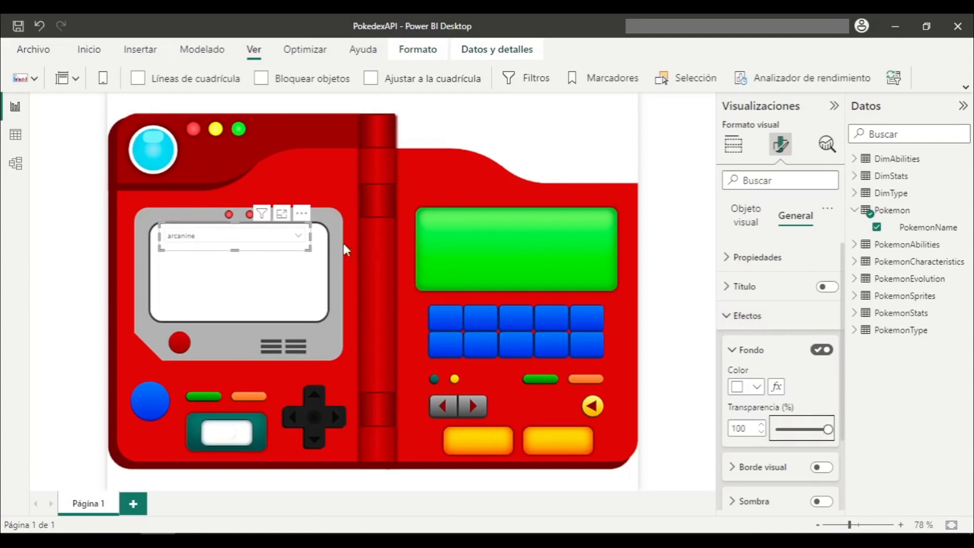
pyautogui.moveTo(293, 254); pyautogui.dragTo(323, 237)
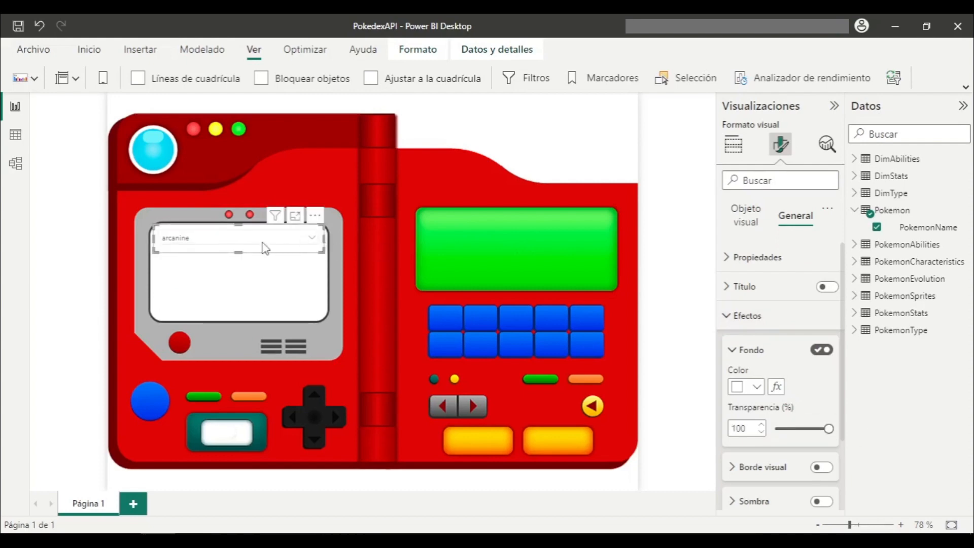
pyautogui.moveTo(236, 252); pyautogui.dragTo(238, 246)
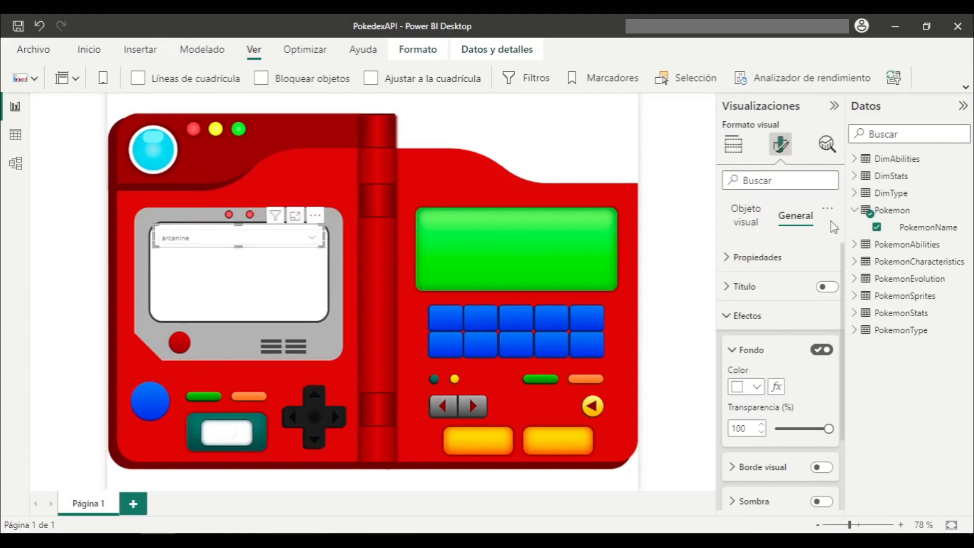
pyautogui.click(739, 317)
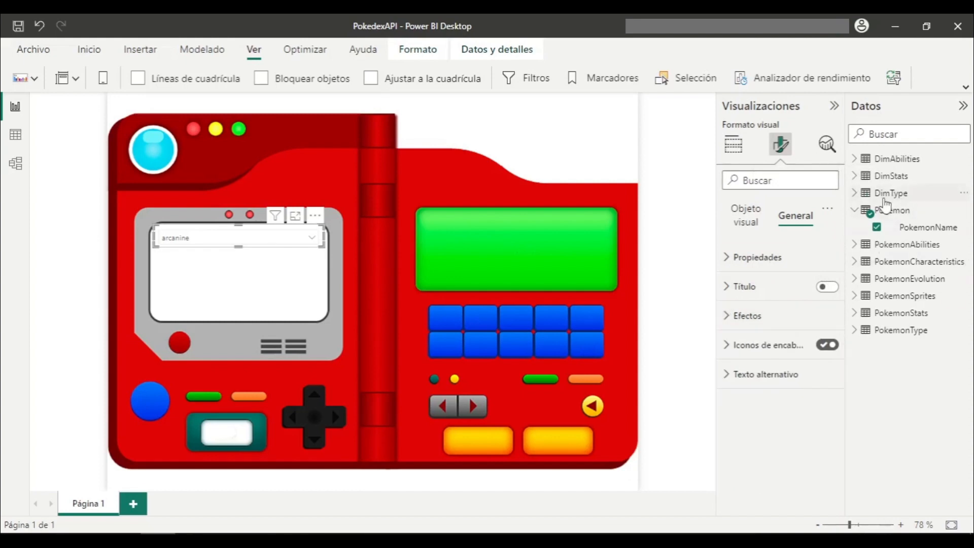
# Step: Search the Power BI visuals gallery for "caro" and import Image Carousel by MAQ Software into the report
pyautogui.click(855, 210)
pyautogui.click(855, 280)
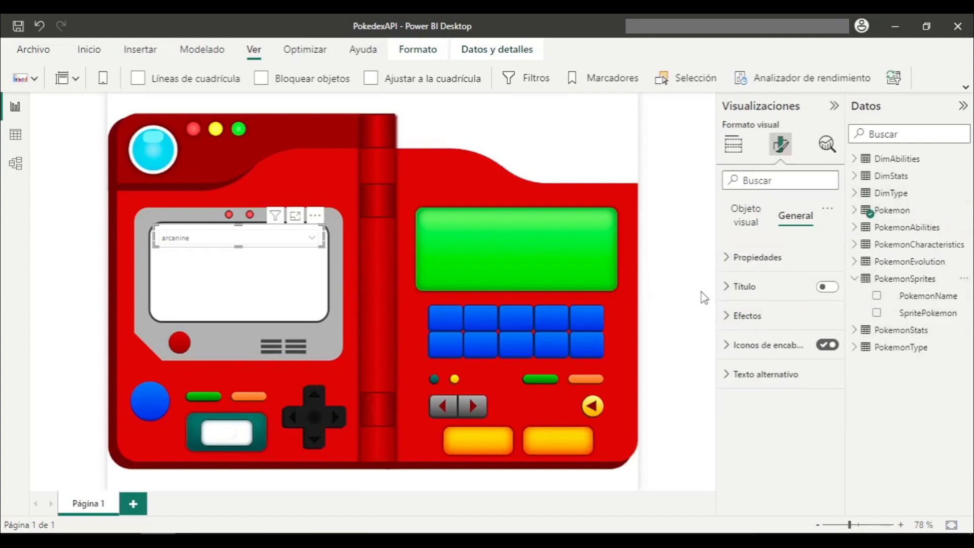
pyautogui.click(732, 146)
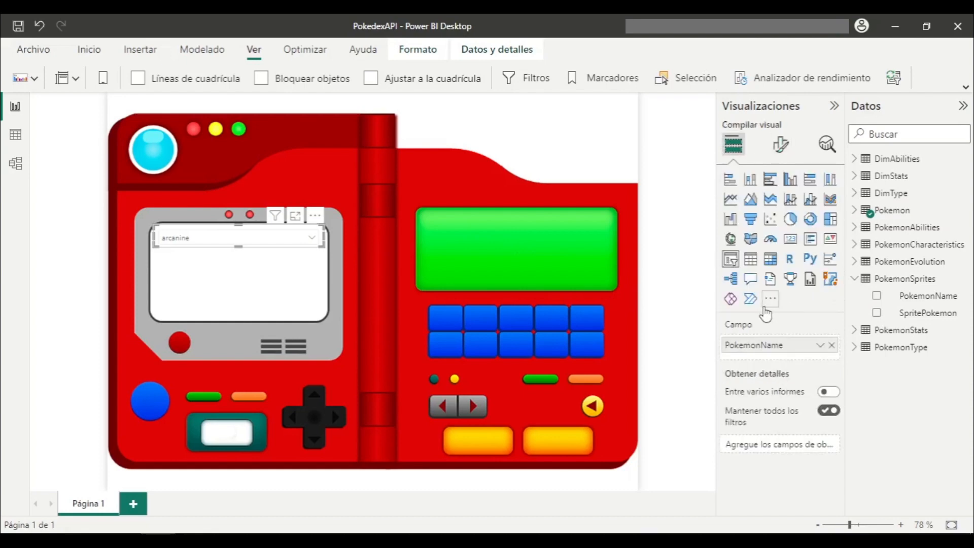
pyautogui.click(771, 299)
pyautogui.click(735, 312)
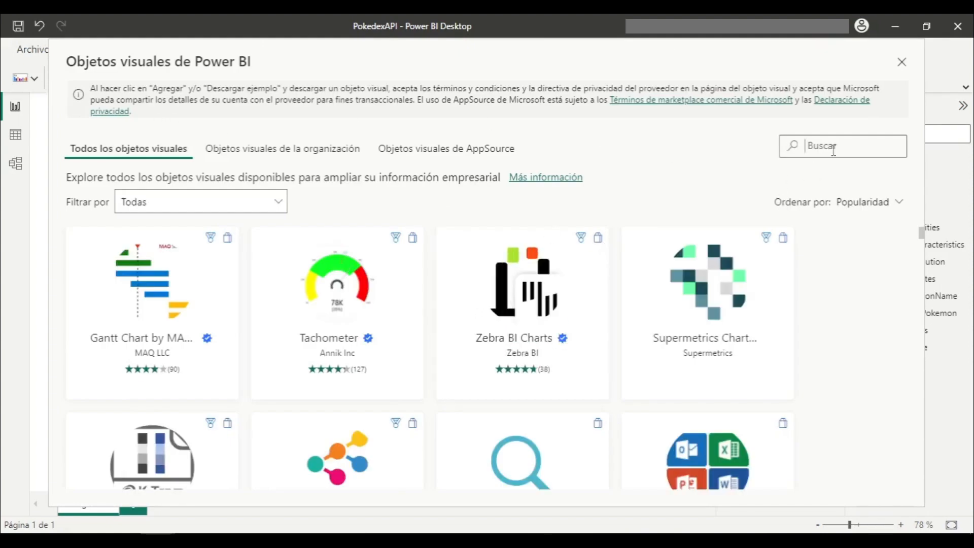
pyautogui.click(833, 150)
pyautogui.write('caro')
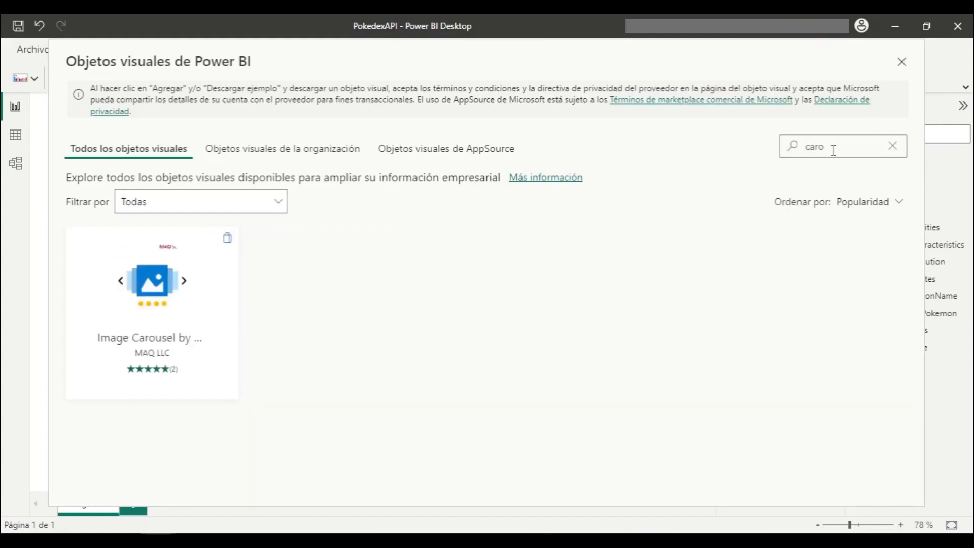
pyautogui.click(149, 287)
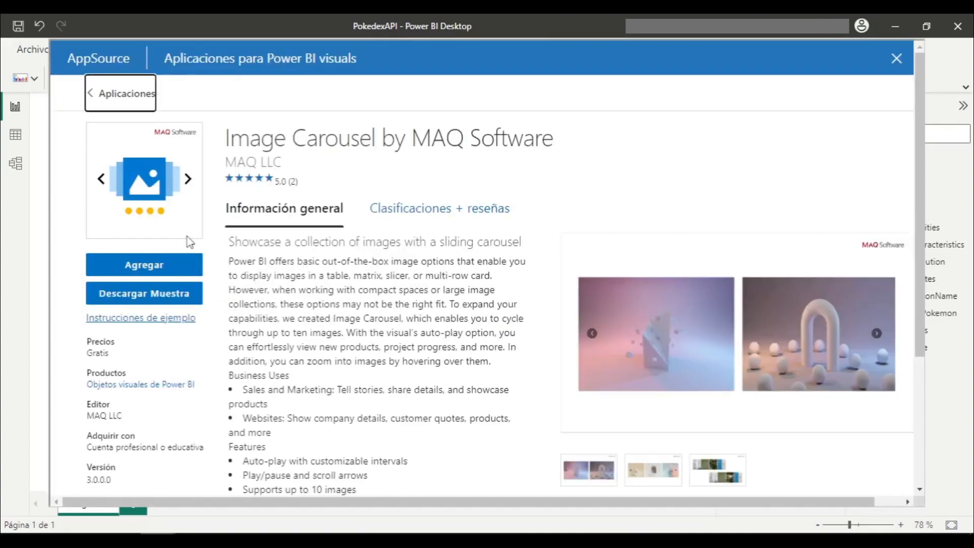
pyautogui.click(184, 276)
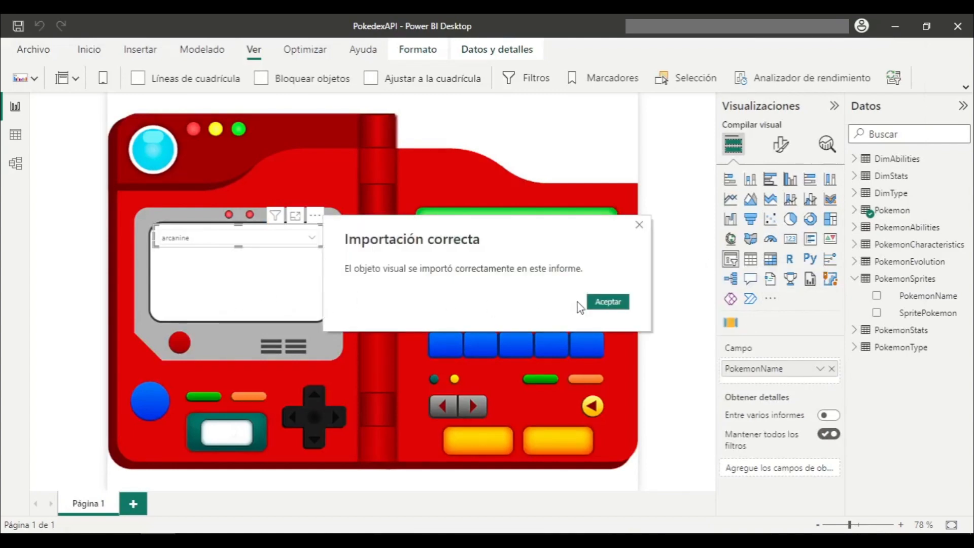
pyautogui.click(590, 304)
# Step: Add an Image Carousel as a separate visual, keeping the slicer intact, and place it on the white screen just below the slicer
pyautogui.click(731, 323)
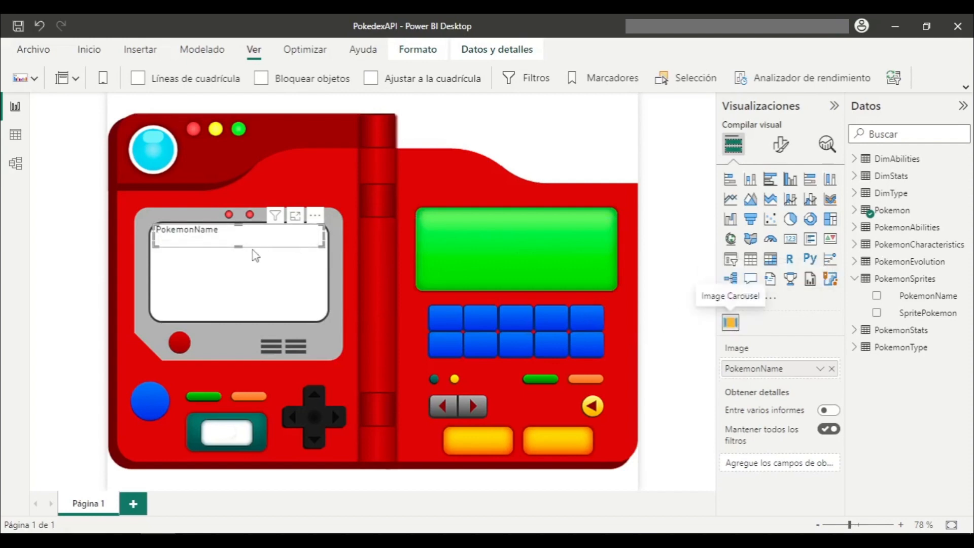
pyautogui.hotkey('ctrl', 'z')
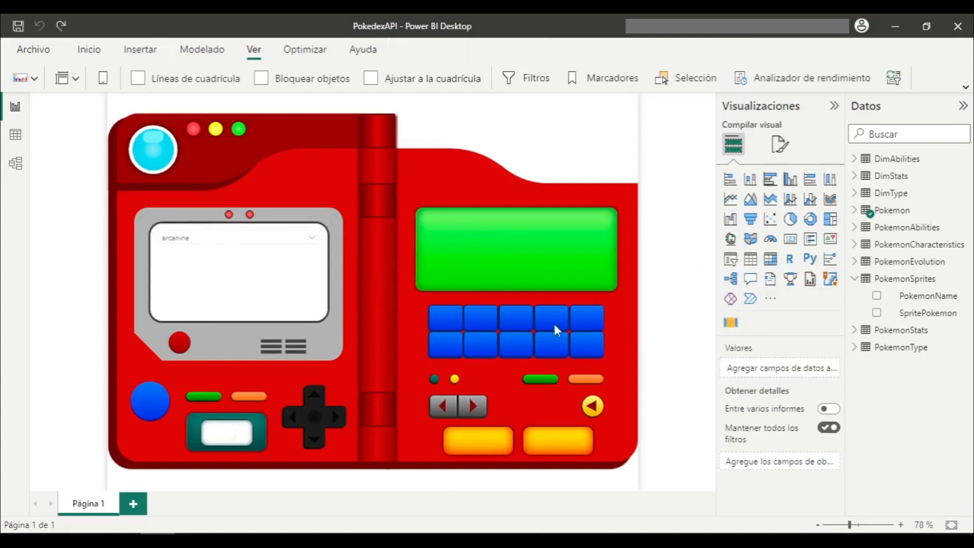
pyautogui.click(731, 323)
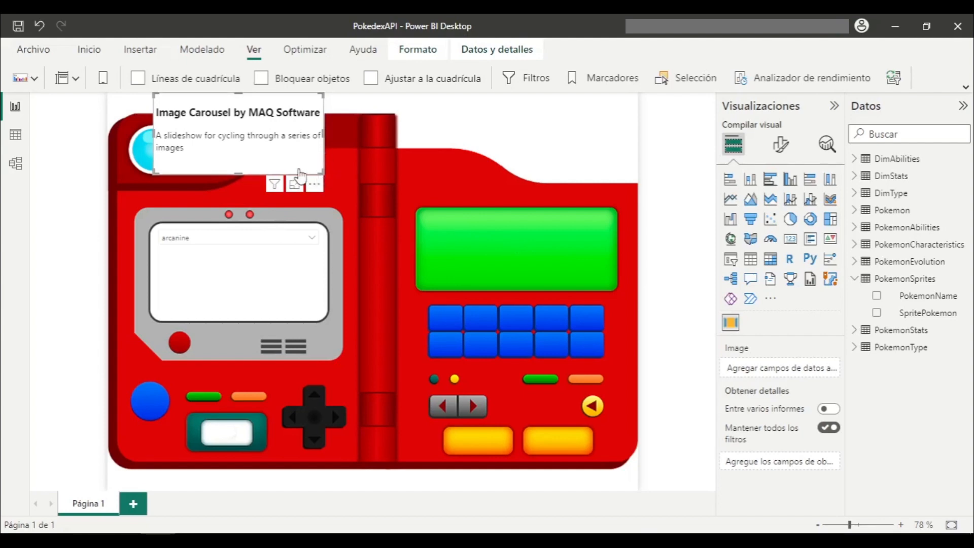
pyautogui.moveTo(269, 96); pyautogui.dragTo(270, 257)
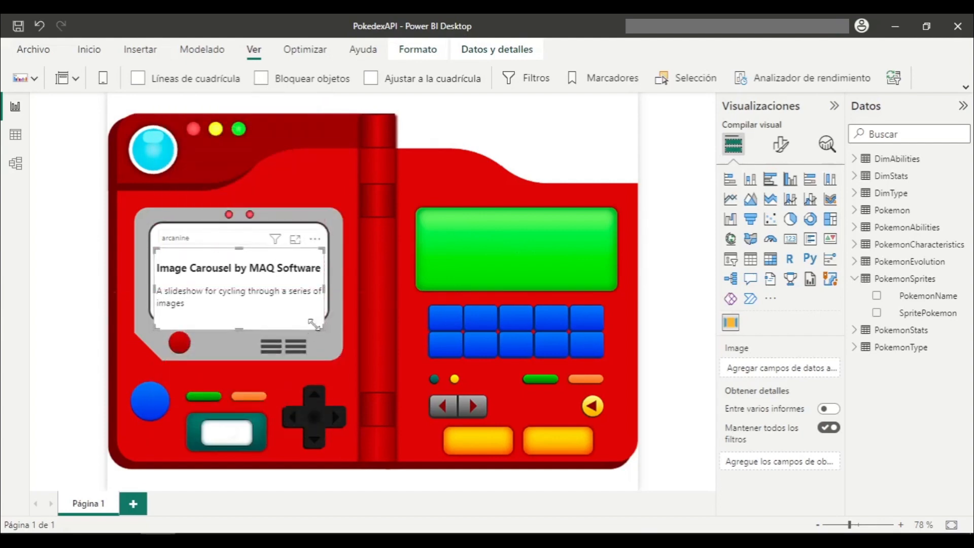
# Step: Shrink the Image Carousel to the left half of the white screen and show SpritePokemon from PokemonSprites in it without a title
pyautogui.moveTo(324, 327); pyautogui.dragTo(239, 311)
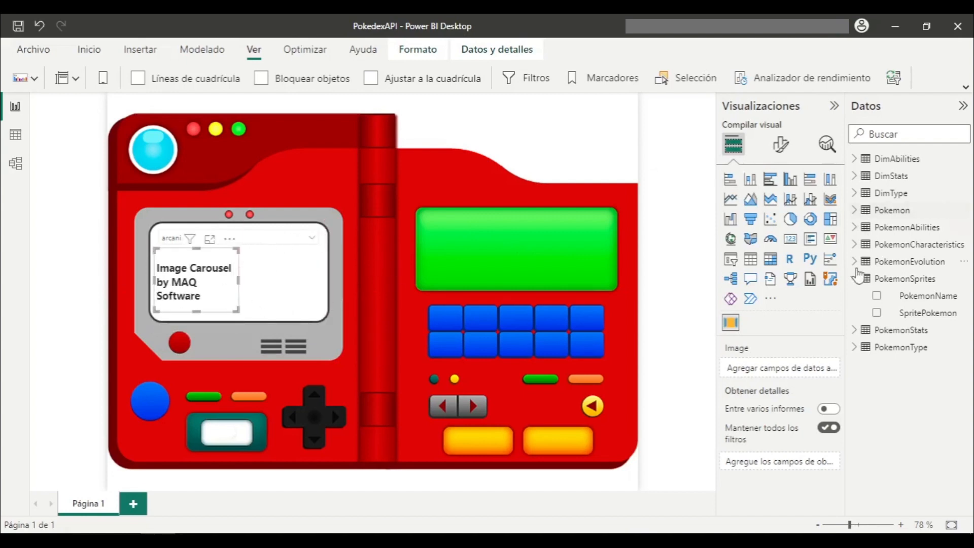
pyautogui.click(878, 313)
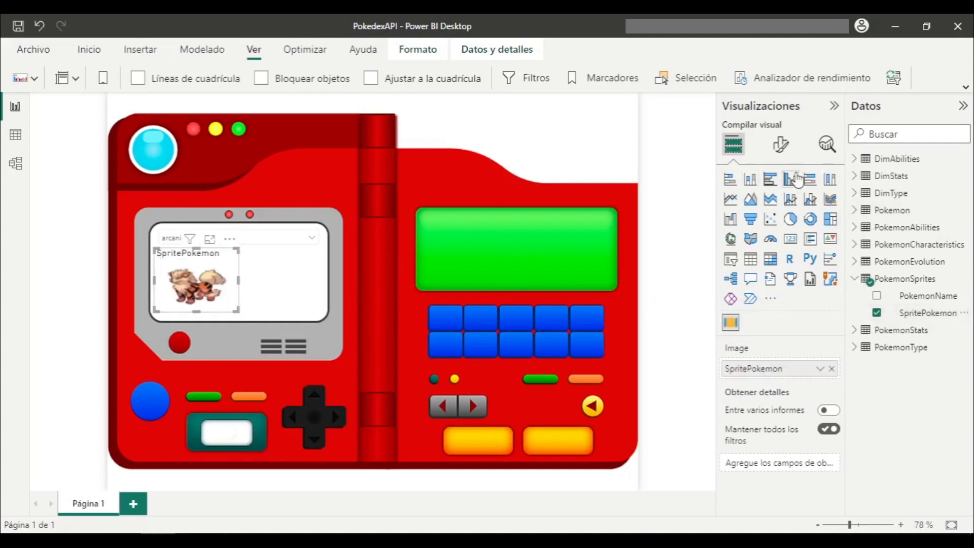
pyautogui.click(777, 151)
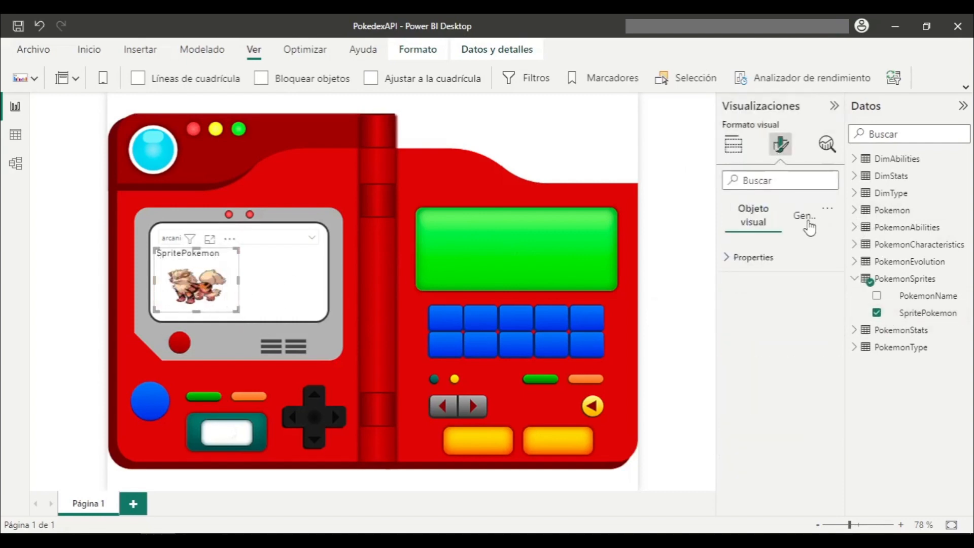
pyautogui.click(797, 216)
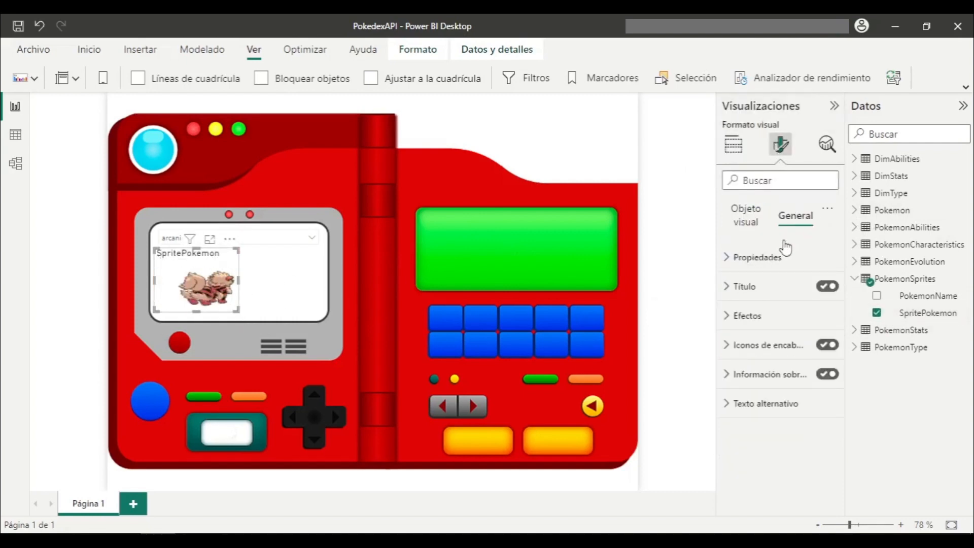
pyautogui.click(827, 286)
# Step: Turn off the carousel's Hover to Zoom property and set its slide interval to 3
pyautogui.click(745, 215)
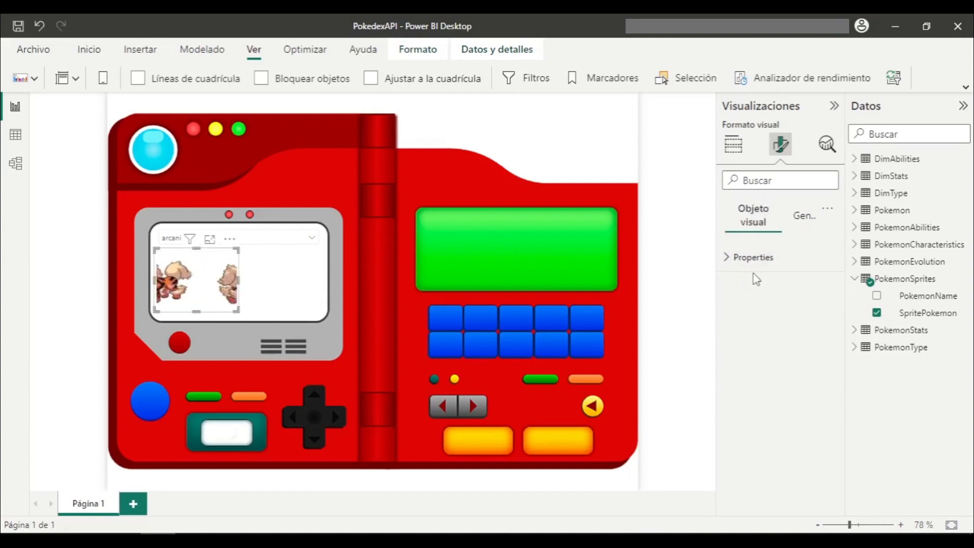
pyautogui.click(743, 257)
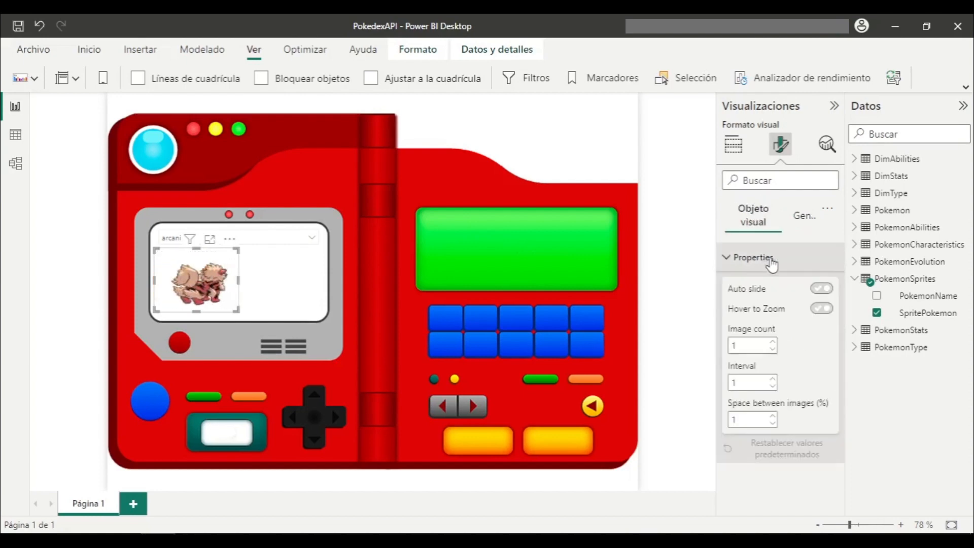
pyautogui.click(822, 308)
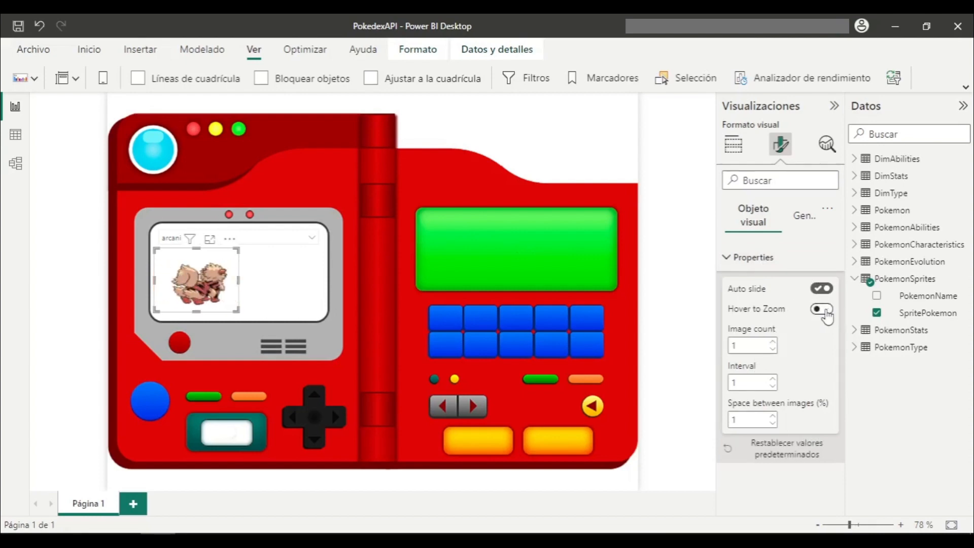
pyautogui.click(822, 308)
pyautogui.click(822, 309)
pyautogui.click(772, 379)
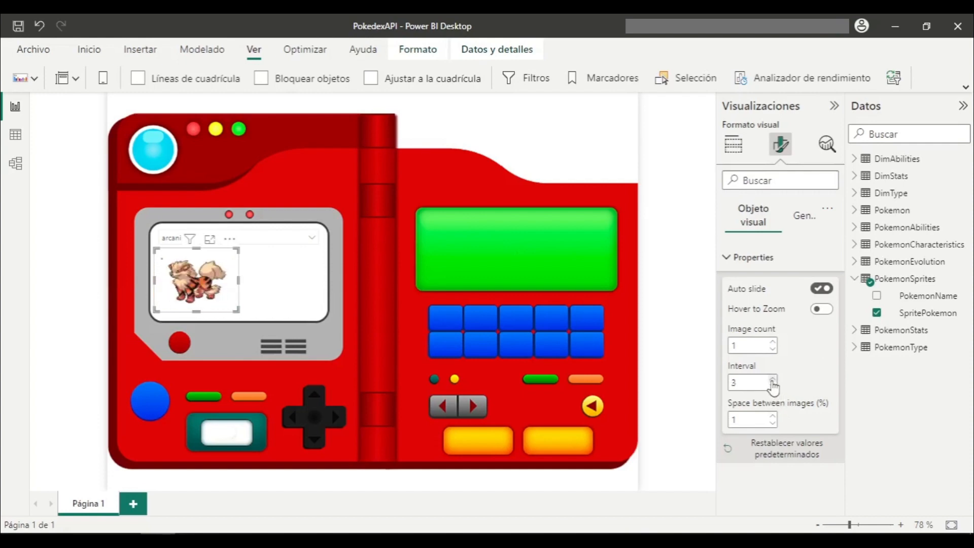
pyautogui.click(772, 380)
# Step: Set the carousel's height and width to 120 each and move it slightly to the right beneath the slicer
pyautogui.moveTo(233, 311); pyautogui.dragTo(229, 314)
pyautogui.click(797, 218)
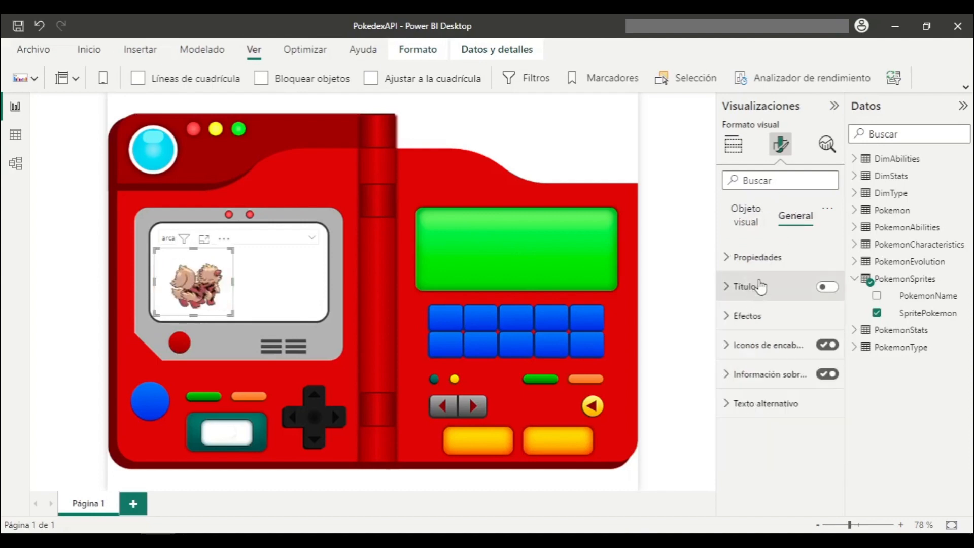
pyautogui.click(767, 258)
pyautogui.moveTo(751, 329); pyautogui.dragTo(696, 335)
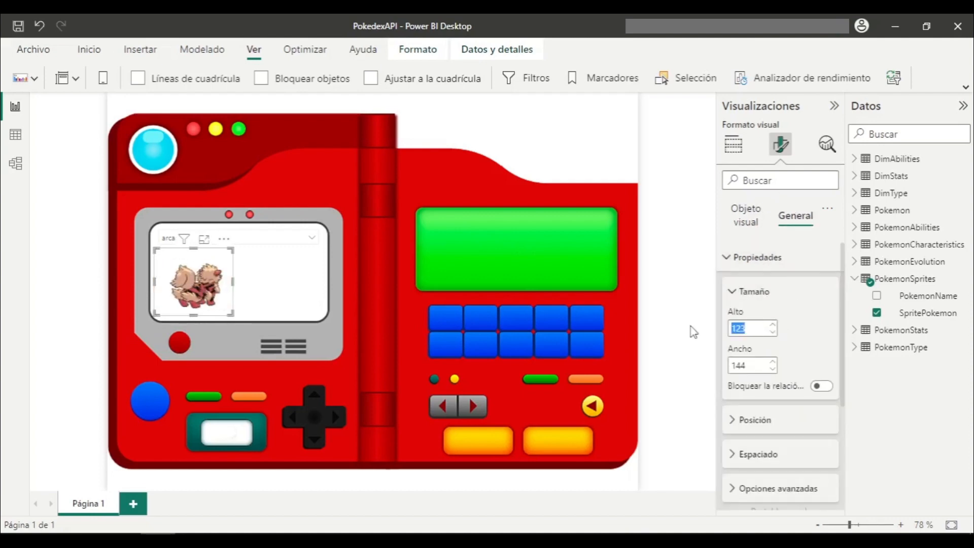
pyautogui.write('140')
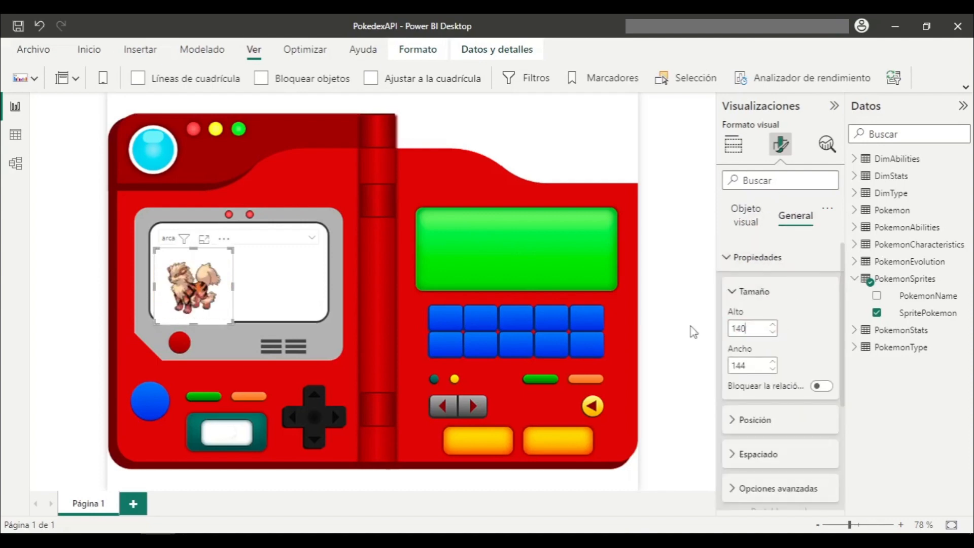
pyautogui.press('BackSpace')
pyautogui.press('BackSpace')
pyautogui.write('30')
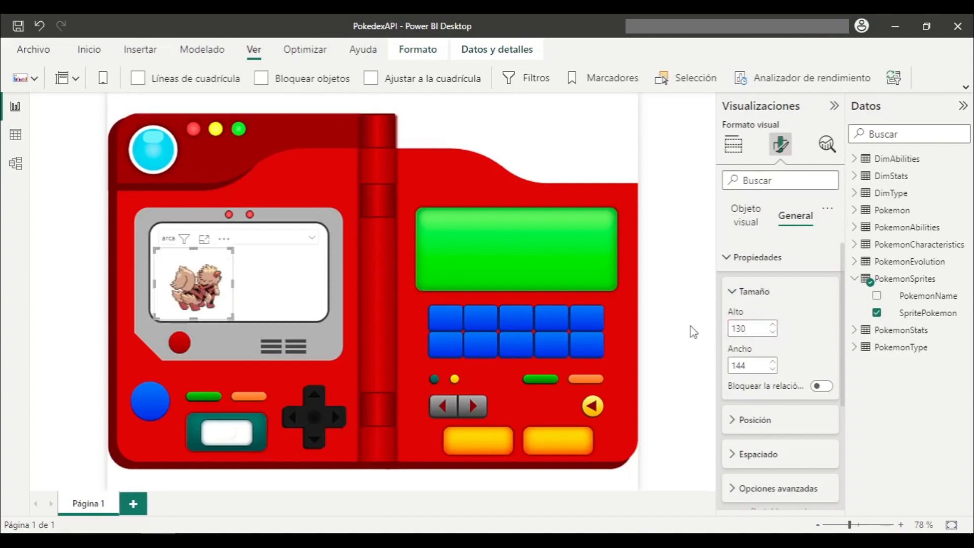
pyautogui.moveTo(758, 329); pyautogui.dragTo(712, 341)
pyautogui.write('120')
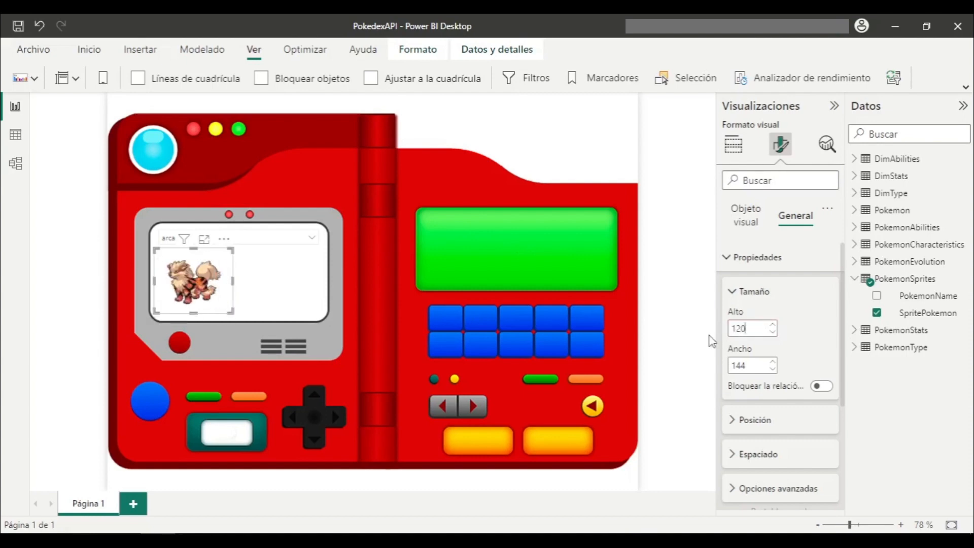
pyautogui.press('Tab')
pyautogui.write('120')
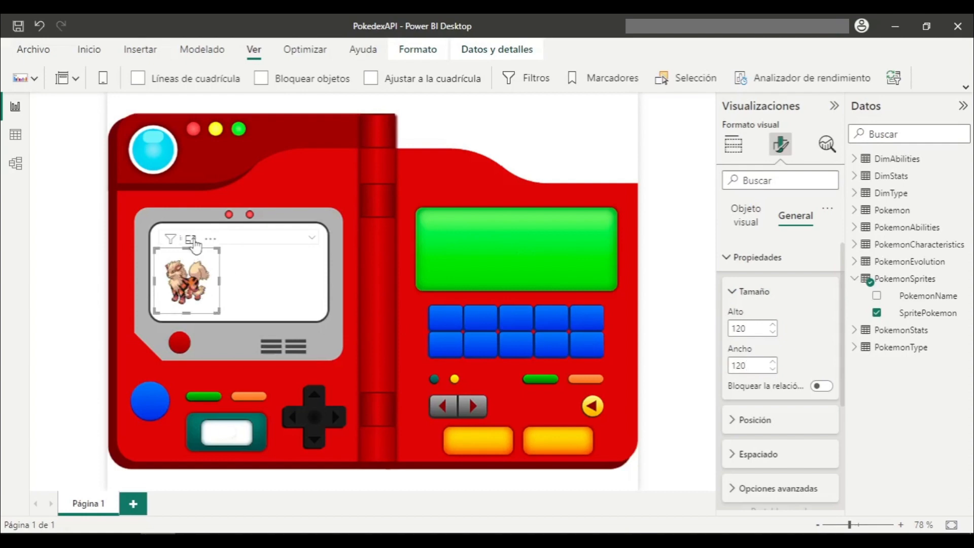
pyautogui.moveTo(194, 244); pyautogui.dragTo(201, 244)
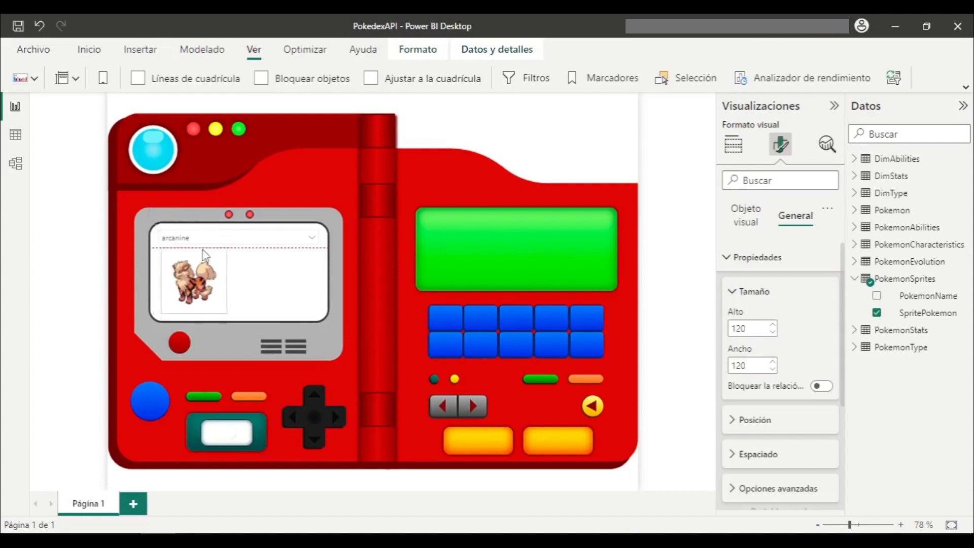
pyautogui.click(418, 175)
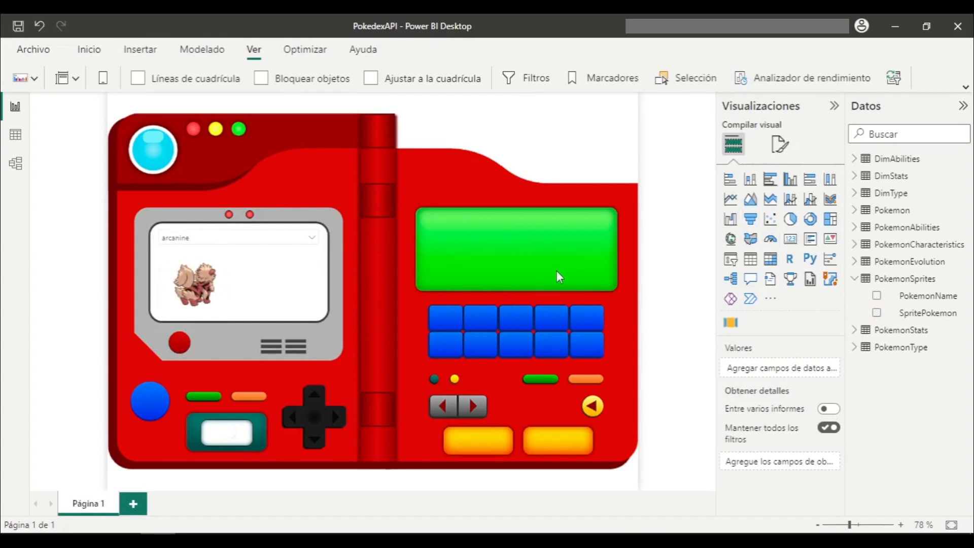
# Step: Add a table of AbilitiesPokemon from DimAbilities and fit it beside the carousel on the white screen
pyautogui.click(751, 259)
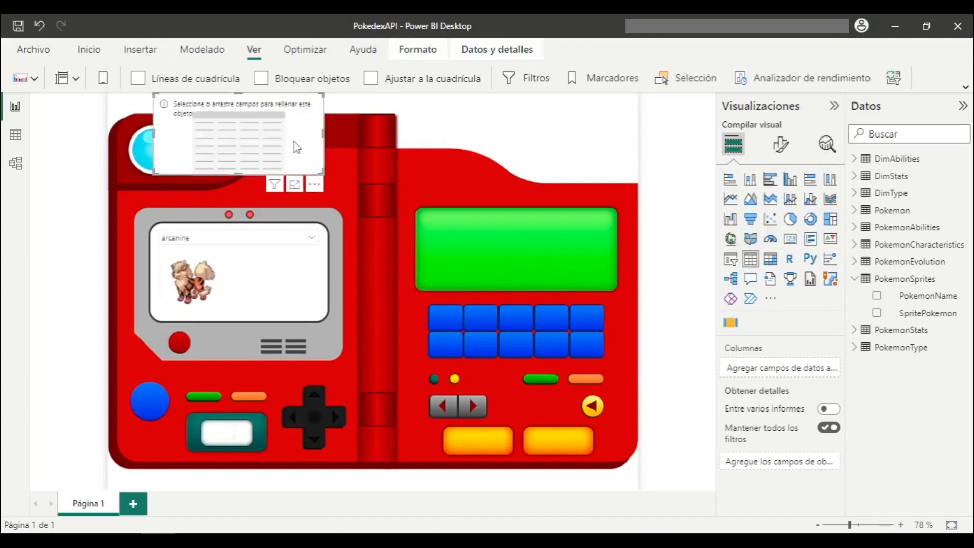
pyautogui.moveTo(296, 173); pyautogui.dragTo(385, 292)
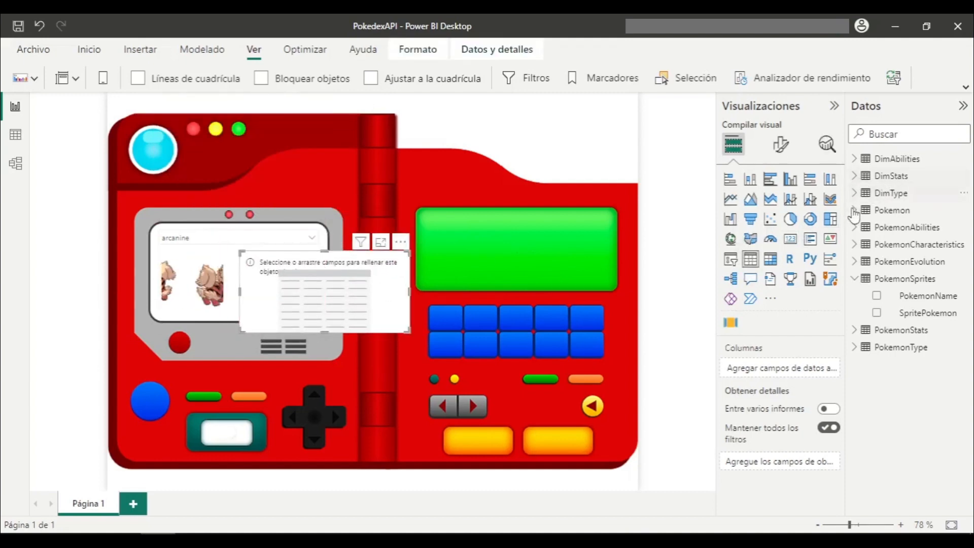
pyautogui.click(854, 158)
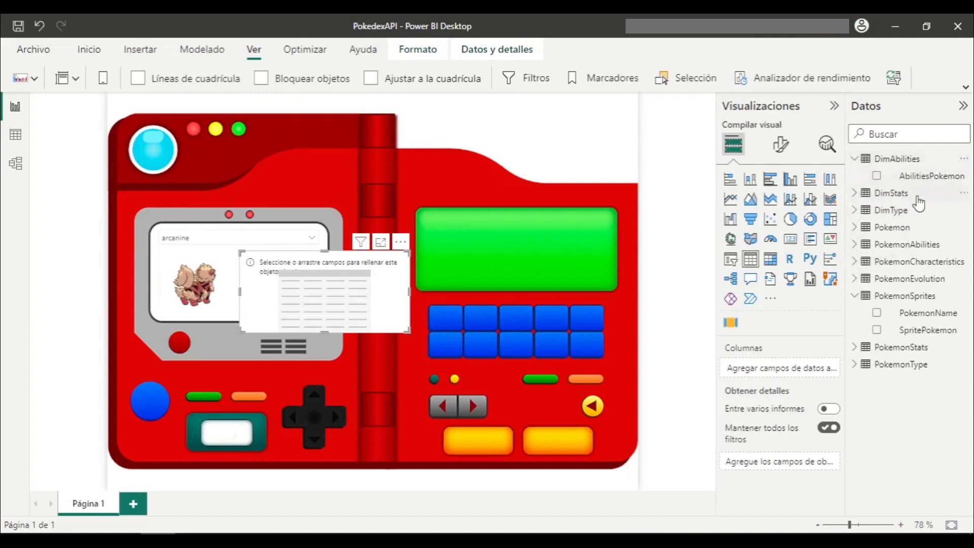
pyautogui.moveTo(908, 175); pyautogui.dragTo(312, 320)
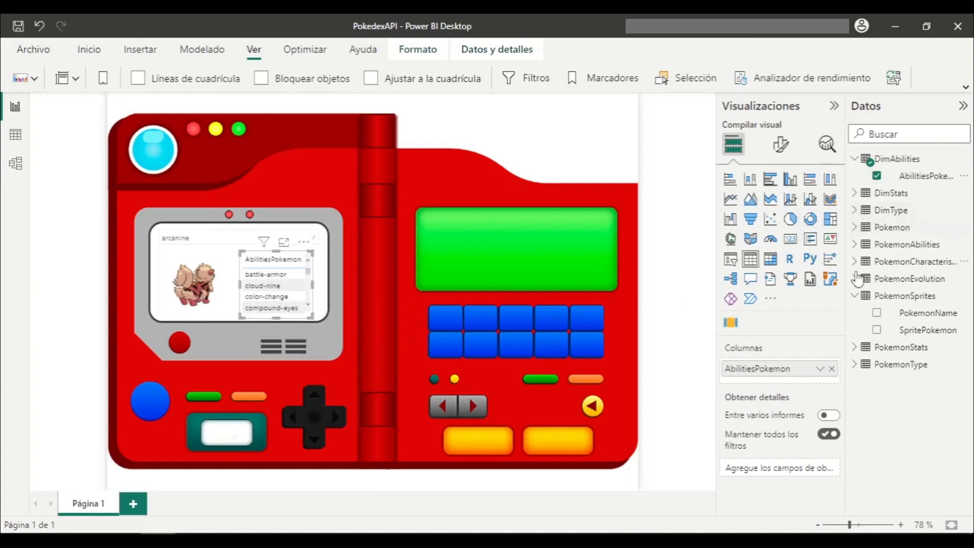
# Step: Replace the table's DimAbilities column with the abilities field from PokemonAbilities
pyautogui.click(857, 245)
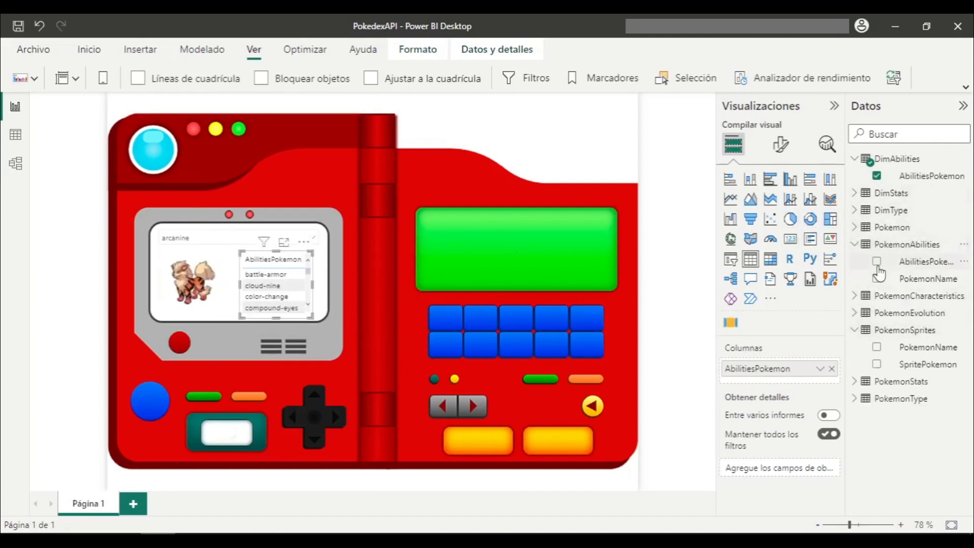
pyautogui.click(878, 262)
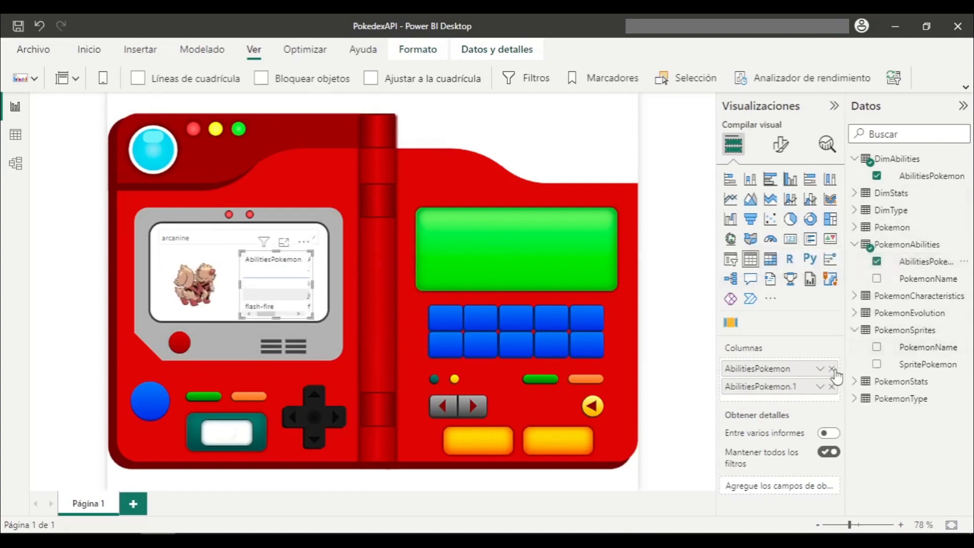
pyautogui.click(832, 369)
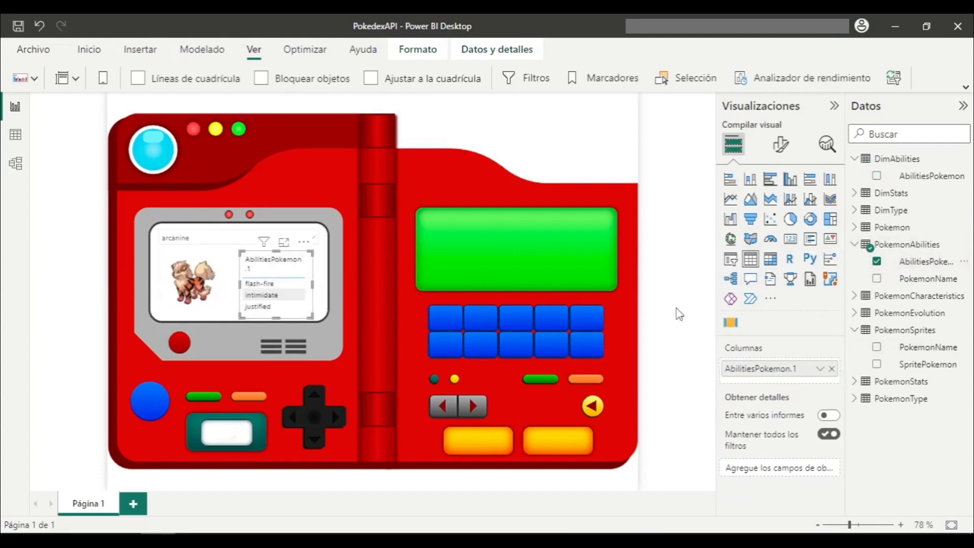
# Step: Rename the table's abilities column as Habilidades for this visual and shrink the table closely around its contents
pyautogui.doubleClick(775, 369)
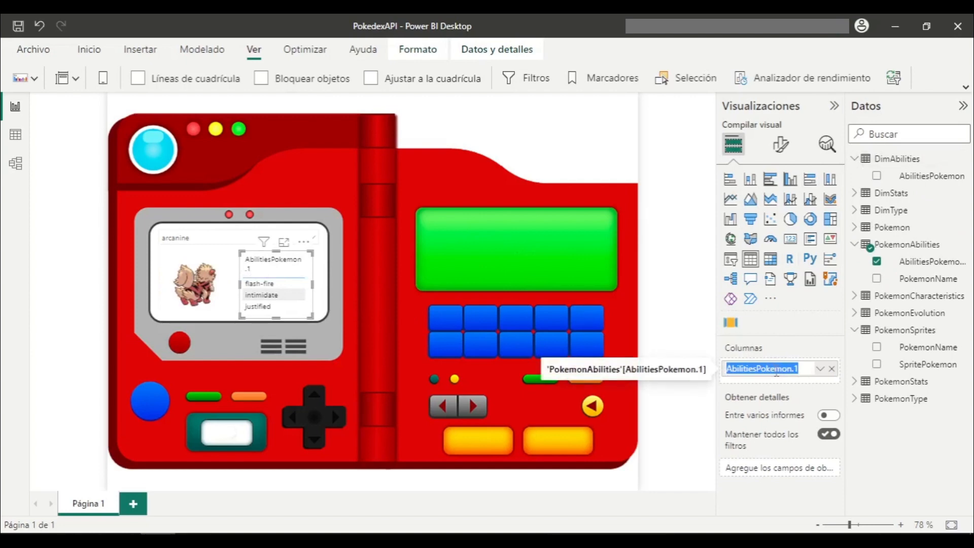
pyautogui.write('Habilidades')
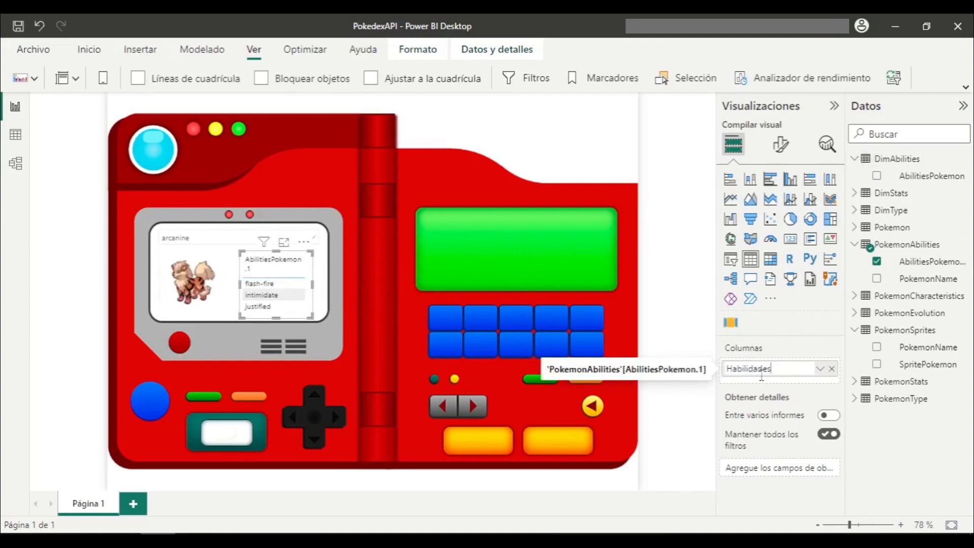
pyautogui.click(648, 389)
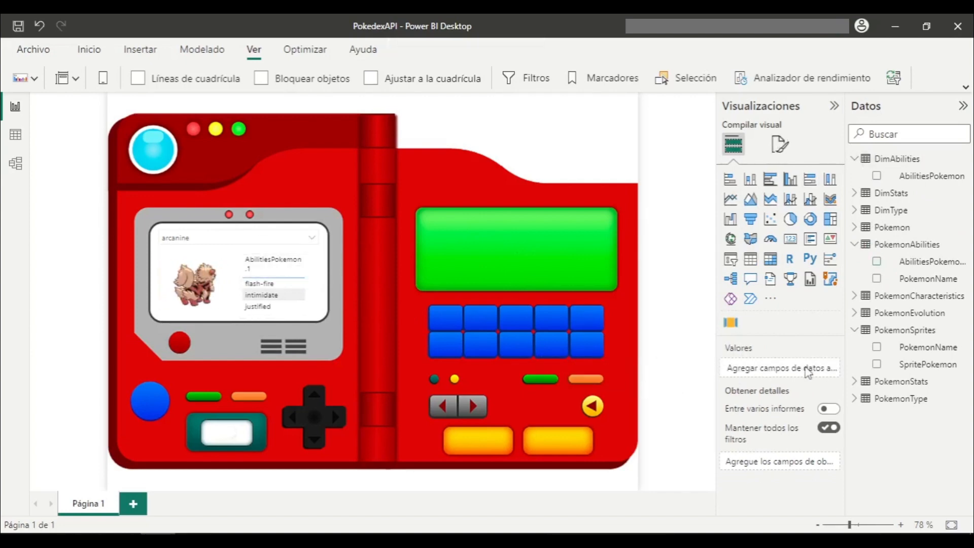
pyautogui.click(309, 277)
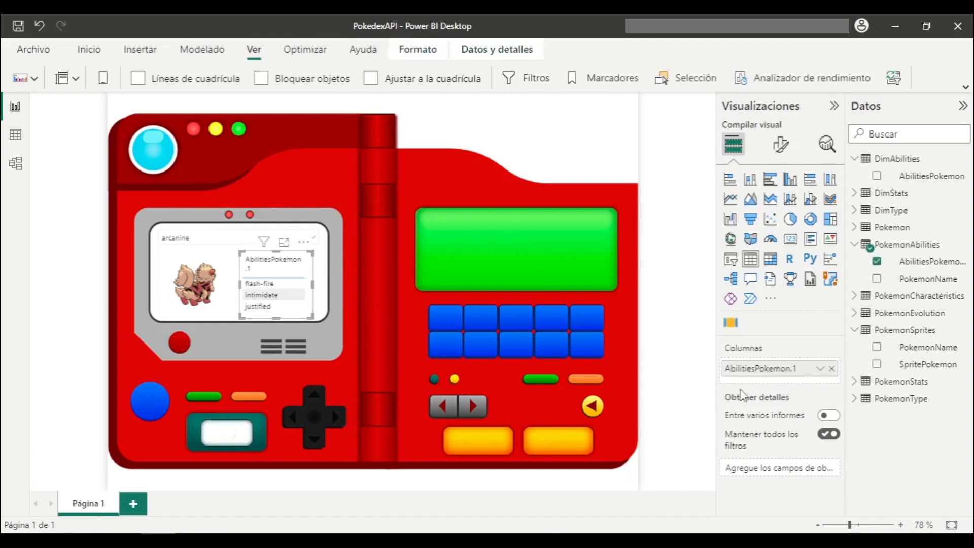
pyautogui.doubleClick(764, 369)
pyautogui.write('Habilidades')
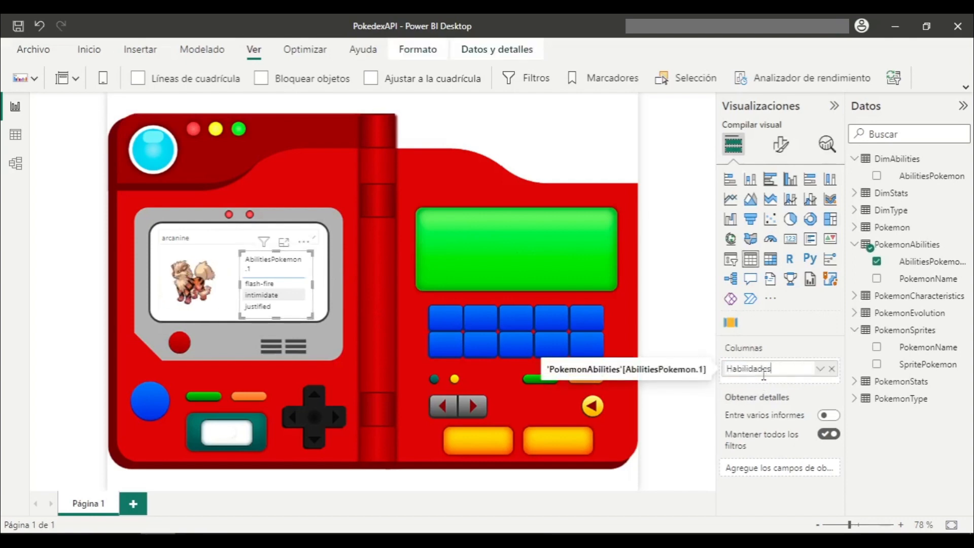
pyautogui.press('Return')
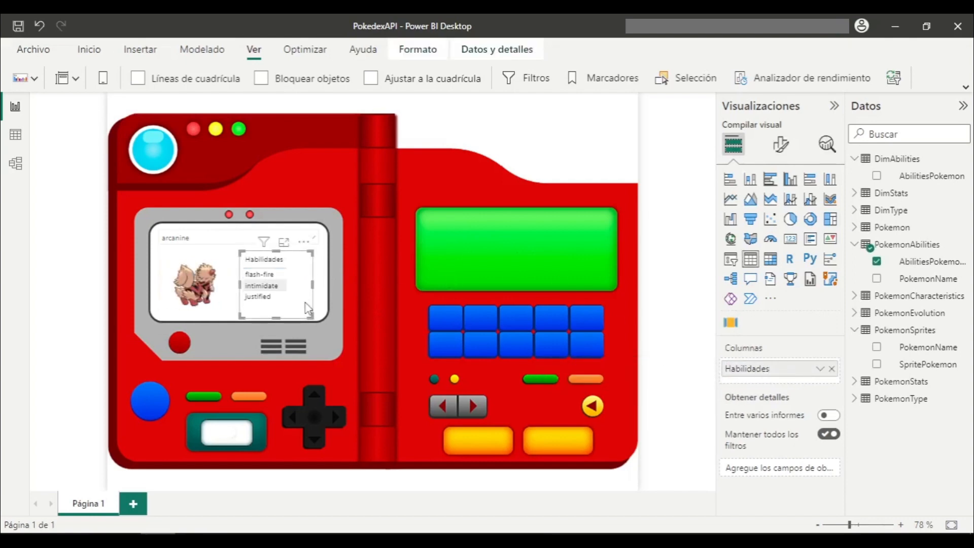
pyautogui.moveTo(309, 315); pyautogui.dragTo(296, 313)
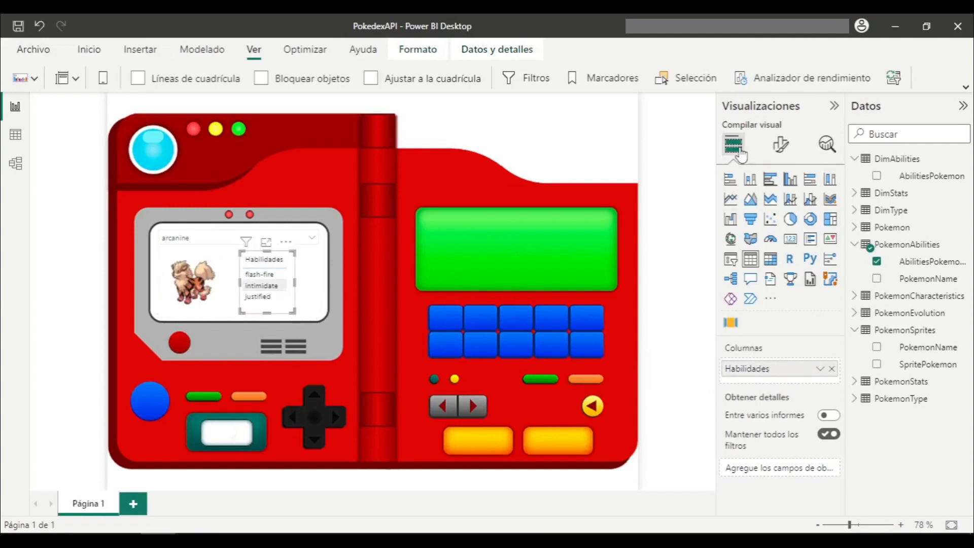
# Step: Try the Filas llamativas style preset on the abilities table and settle on Filas alternas
pyautogui.click(781, 145)
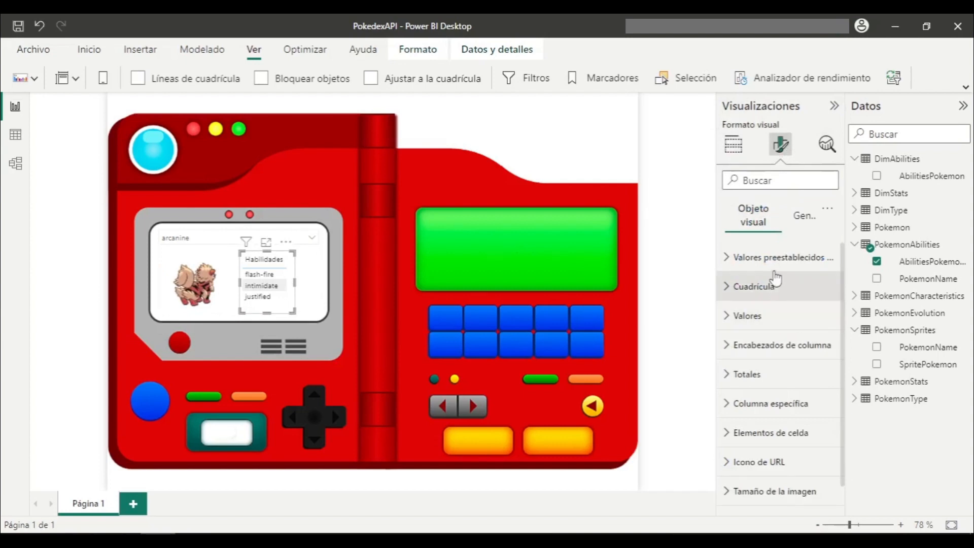
pyautogui.click(784, 258)
pyautogui.click(781, 291)
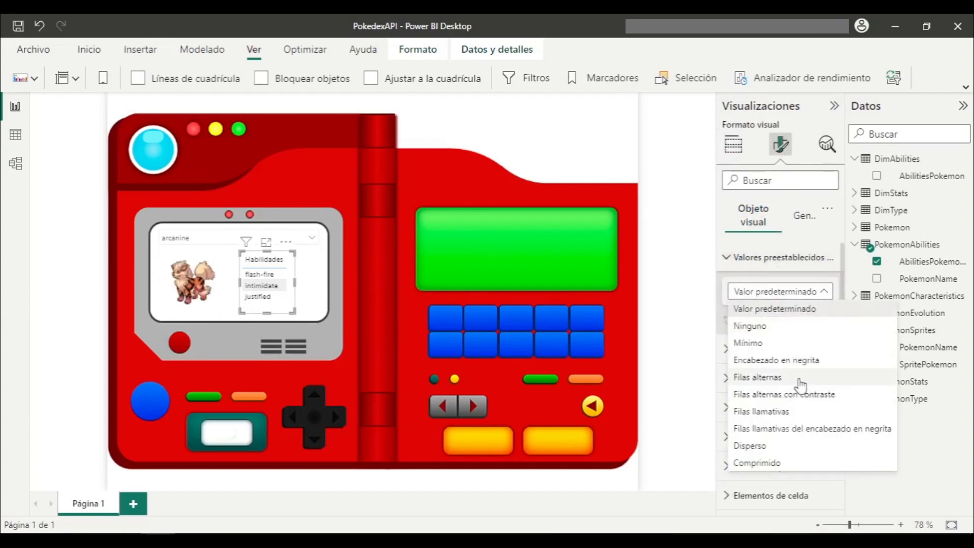
pyautogui.click(811, 412)
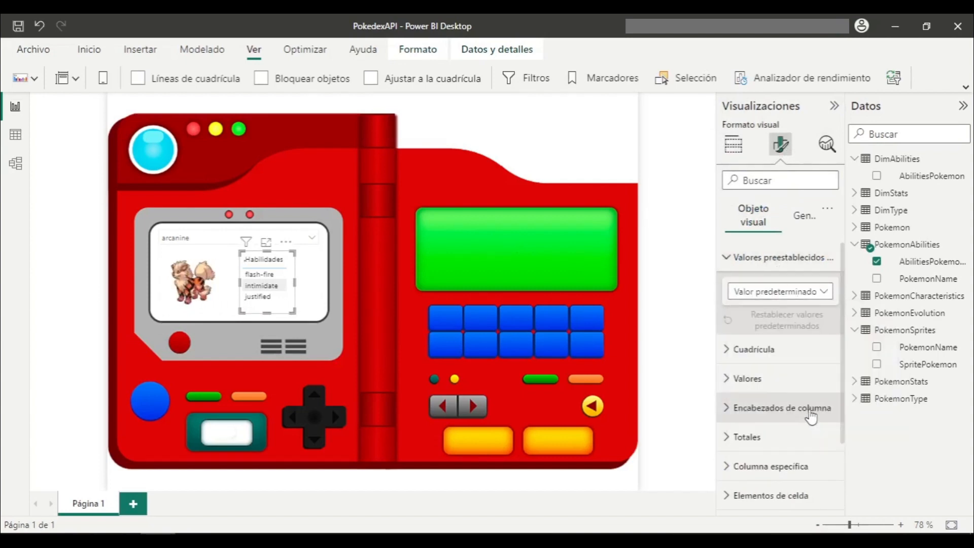
pyautogui.click(814, 291)
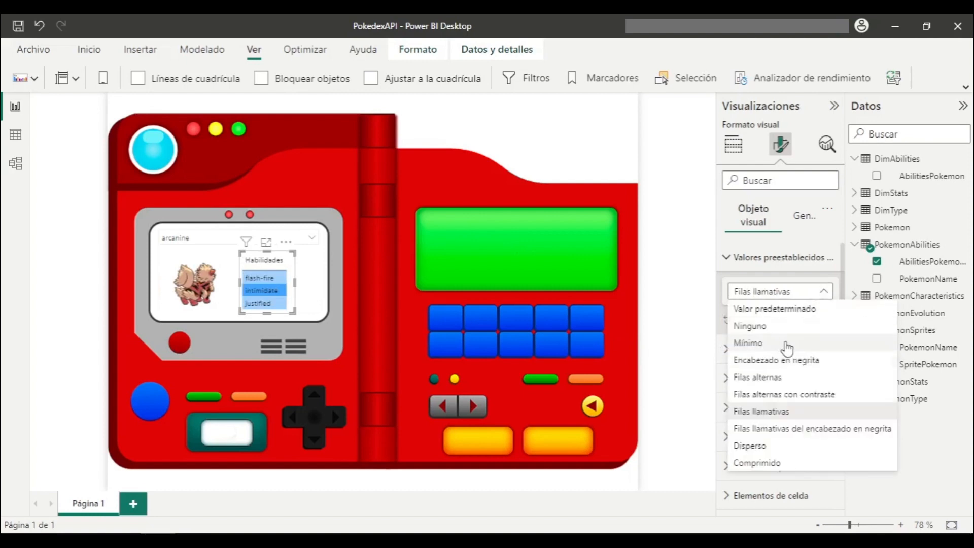
pyautogui.click(800, 377)
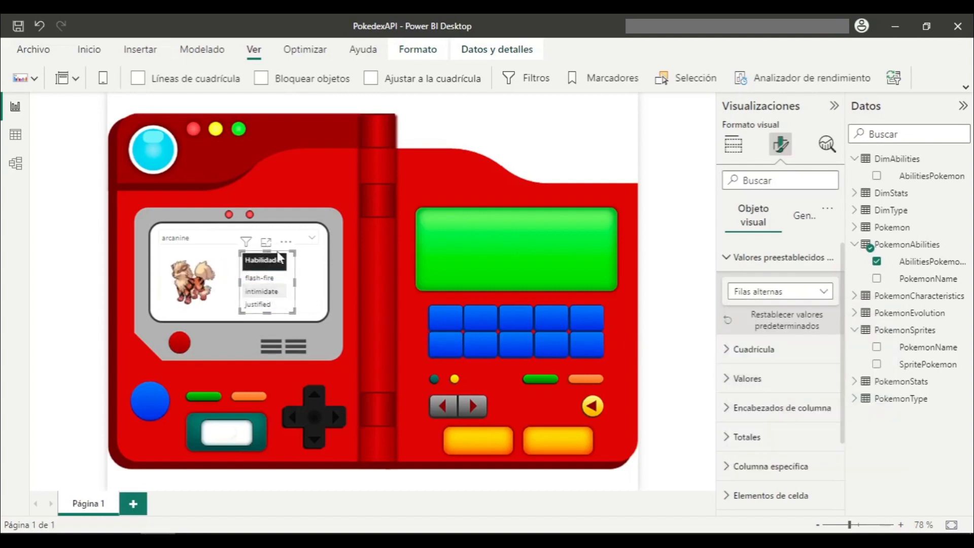
# Step: Move the abilities table slightly away from the sprite and widen it
pyautogui.moveTo(278, 253); pyautogui.dragTo(284, 253)
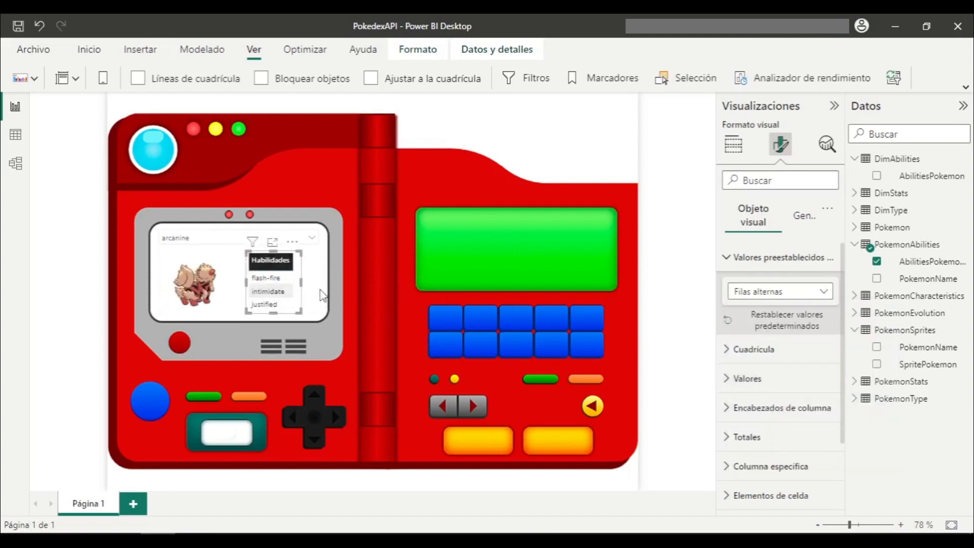
pyautogui.moveTo(300, 311); pyautogui.dragTo(309, 311)
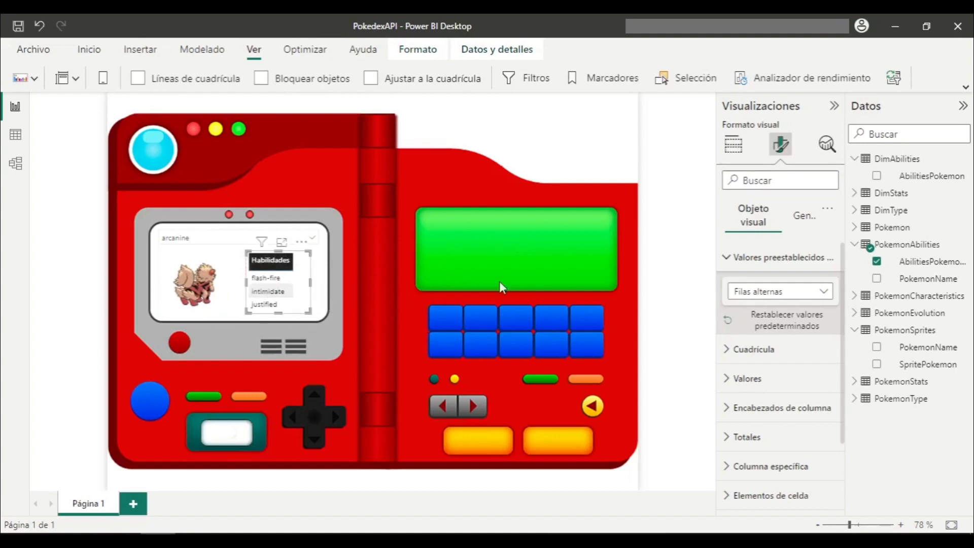
pyautogui.click(756, 379)
pyautogui.scroll(-3, 779, 406)
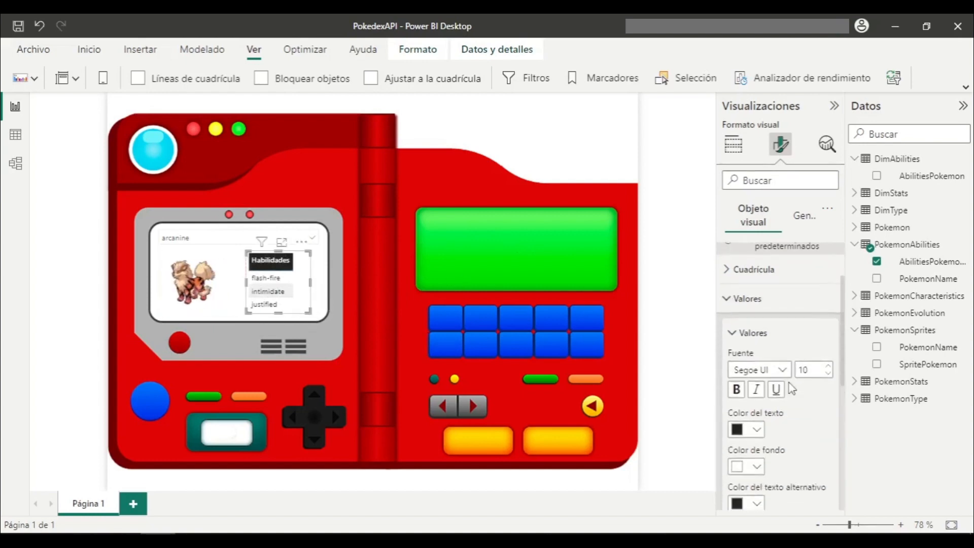
pyautogui.scroll(2, 786, 433)
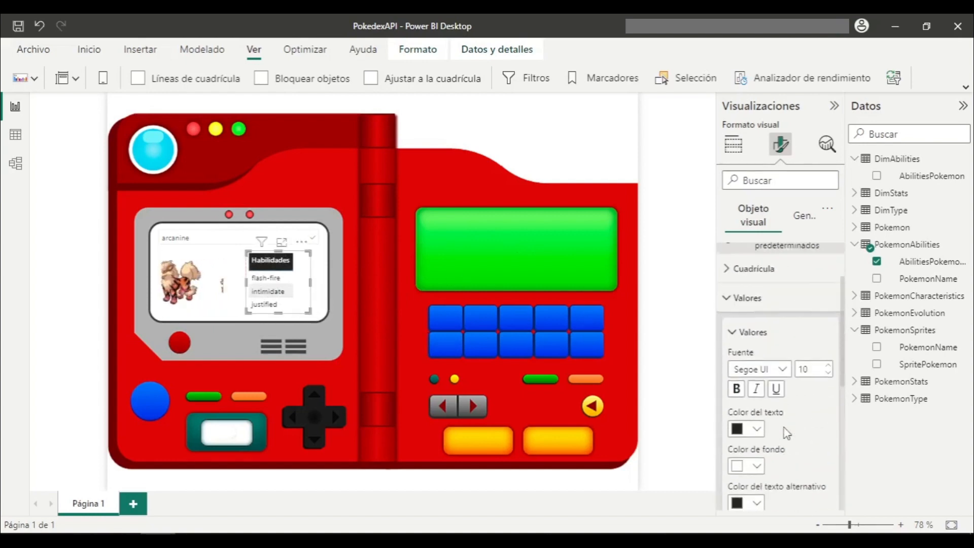
pyautogui.click(757, 299)
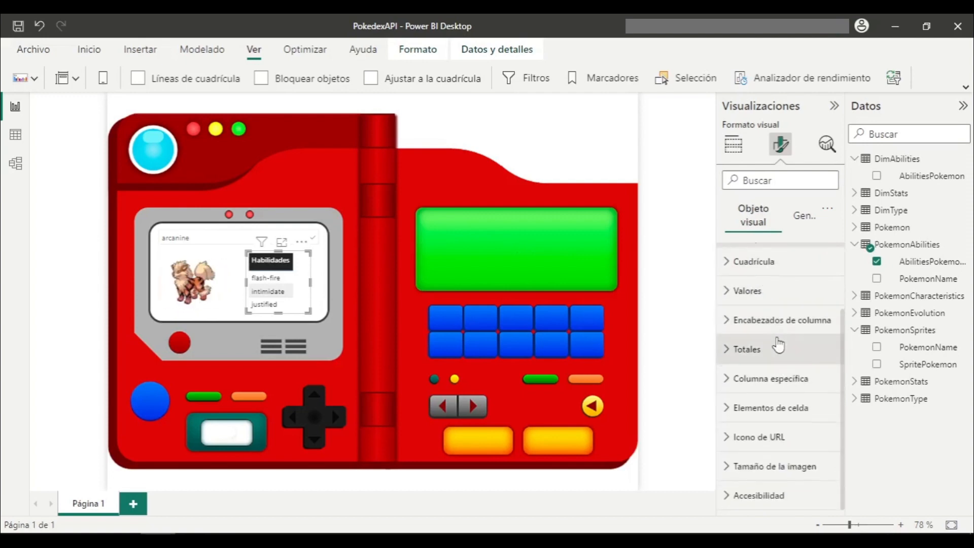
pyautogui.click(771, 407)
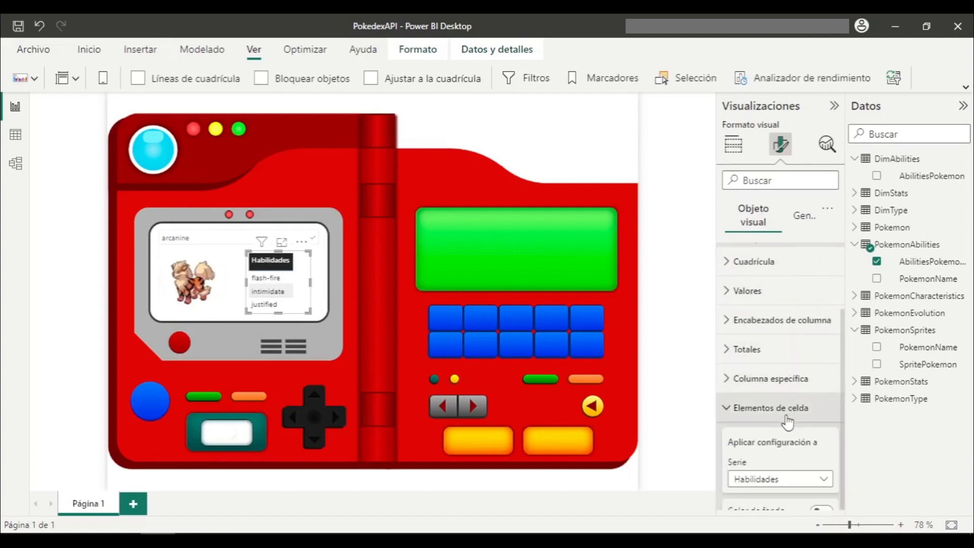
pyautogui.scroll(-2, 786, 408)
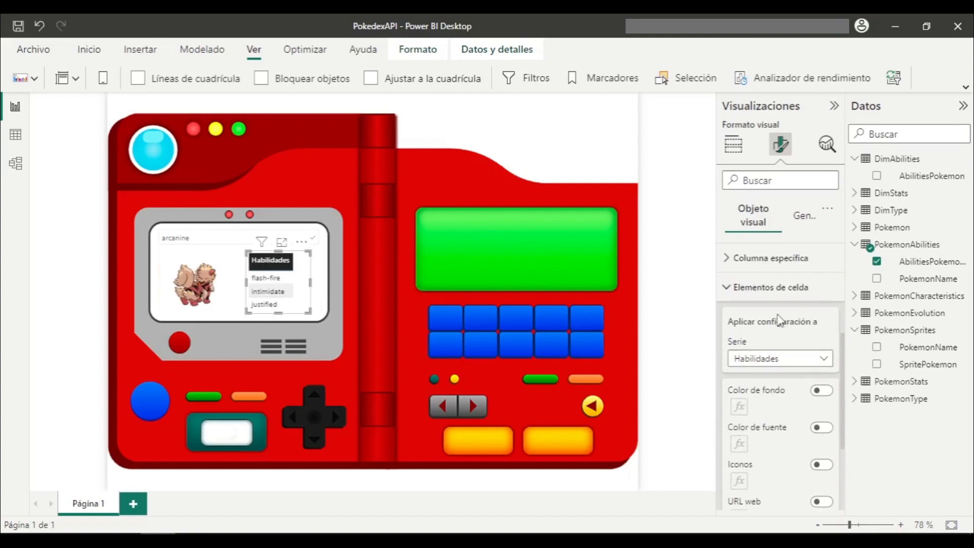
pyautogui.scroll(-3, 812, 358)
pyautogui.scroll(2, 817, 350)
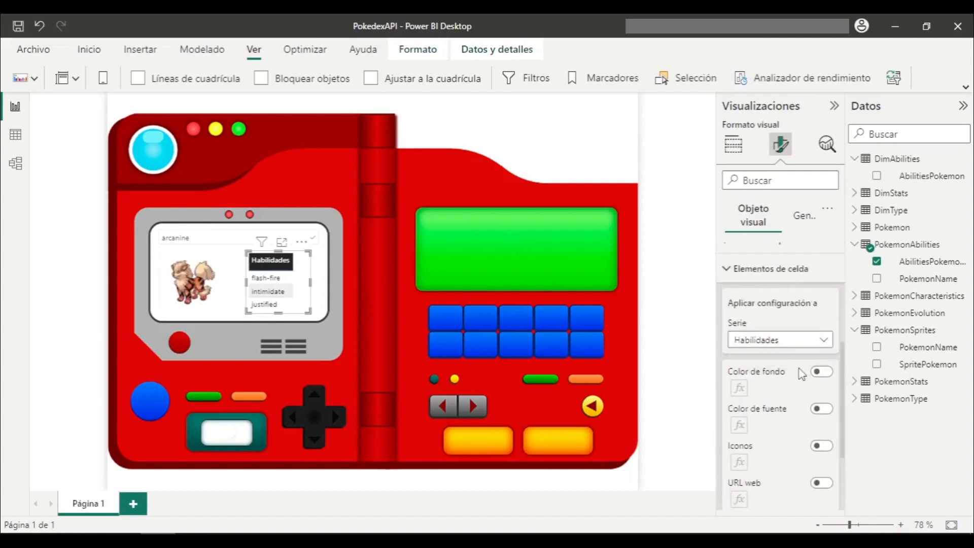
pyautogui.click(819, 375)
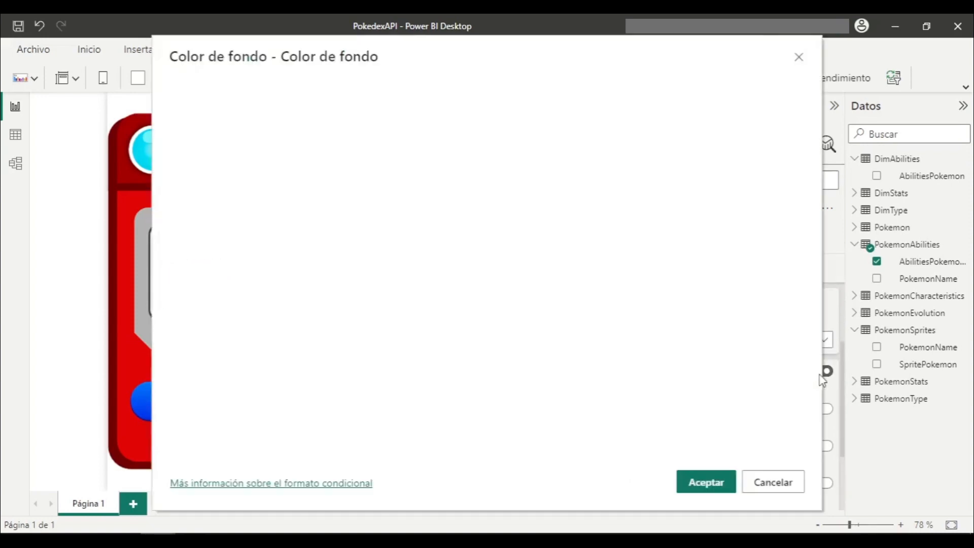
pyautogui.click(795, 490)
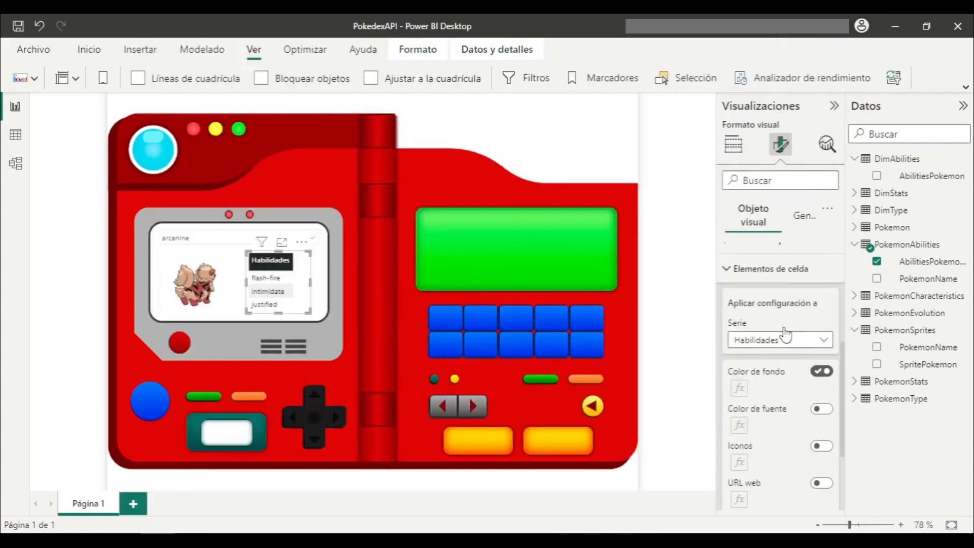
pyautogui.scroll(1, 755, 310)
pyautogui.click(745, 304)
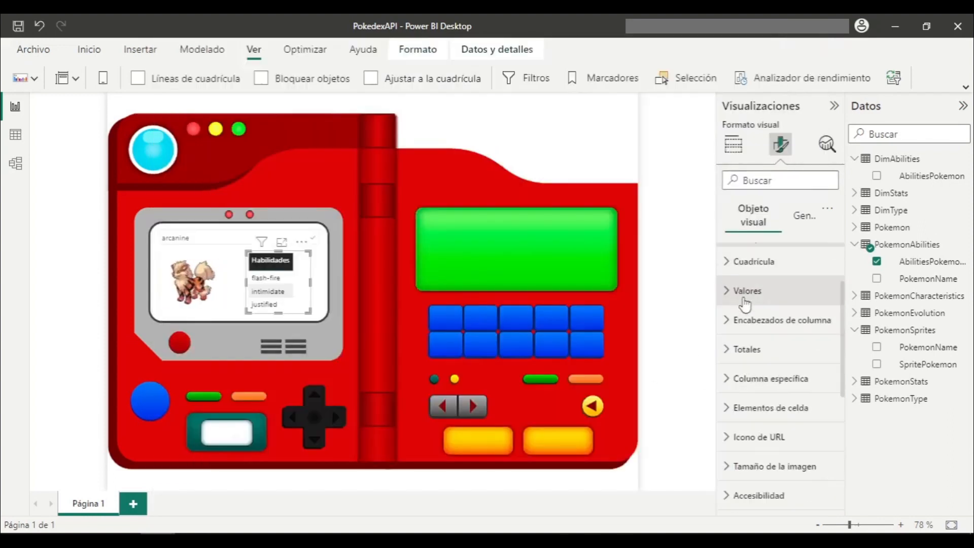
# Step: Give the Habilidades column's values a white background and centre alignment through its specific column formatting
pyautogui.click(794, 391)
pyautogui.scroll(-3, 807, 386)
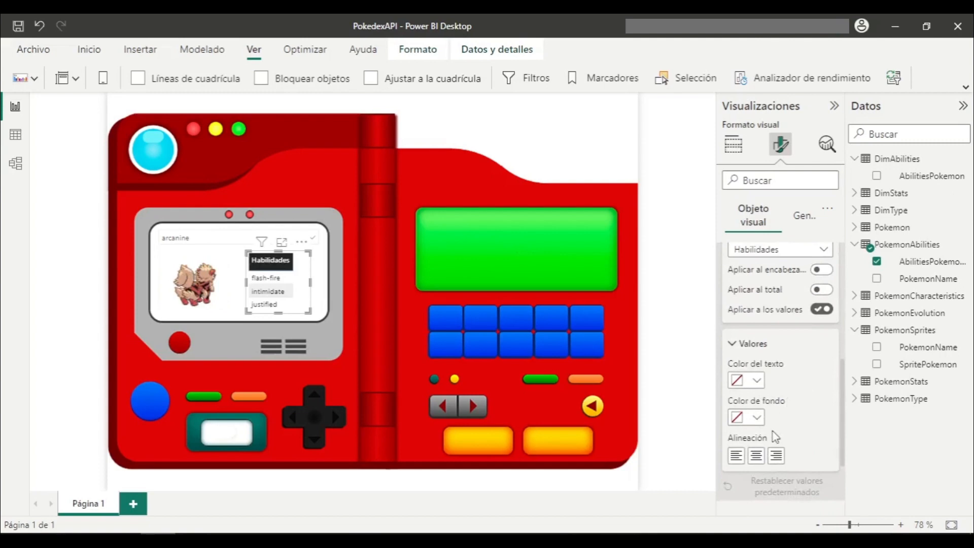
pyautogui.scroll(-1, 774, 436)
pyautogui.click(740, 377)
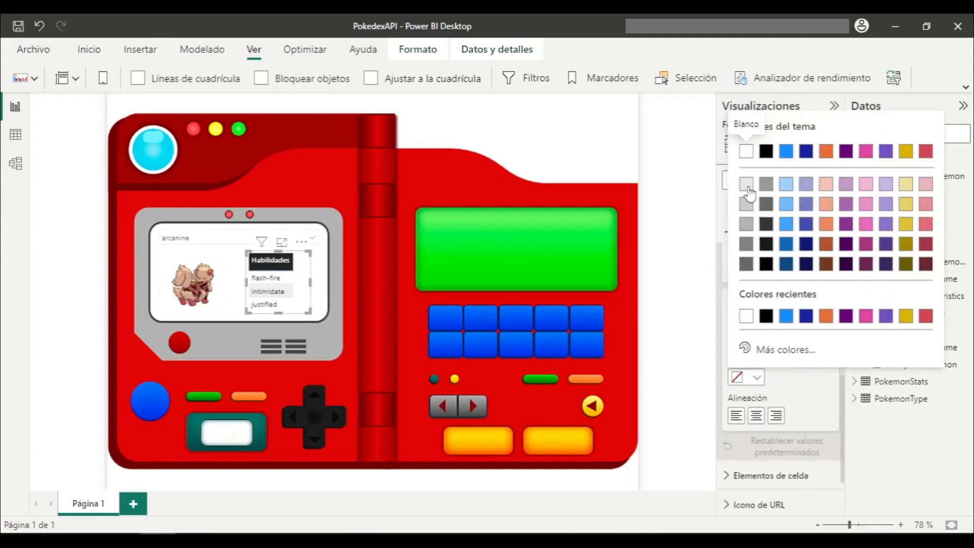
pyautogui.click(746, 151)
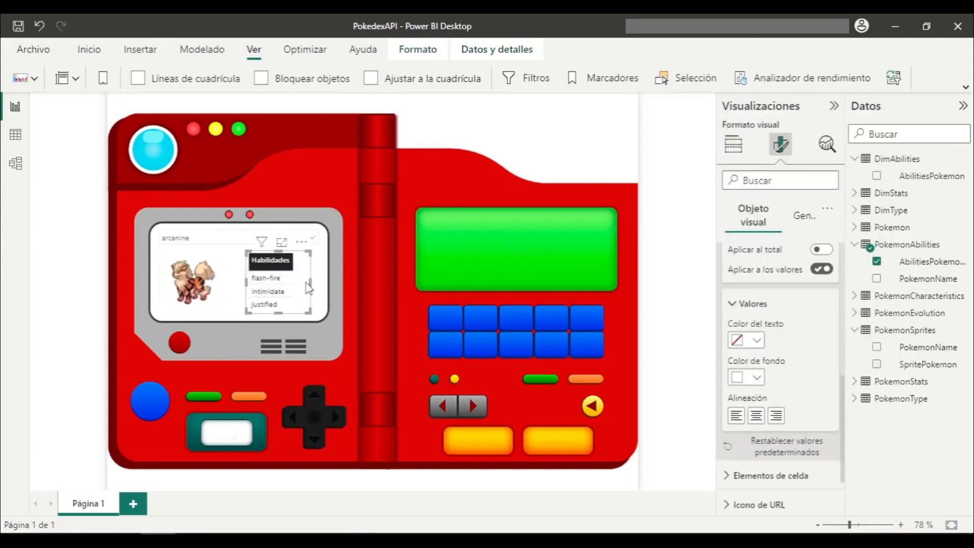
pyautogui.click(756, 419)
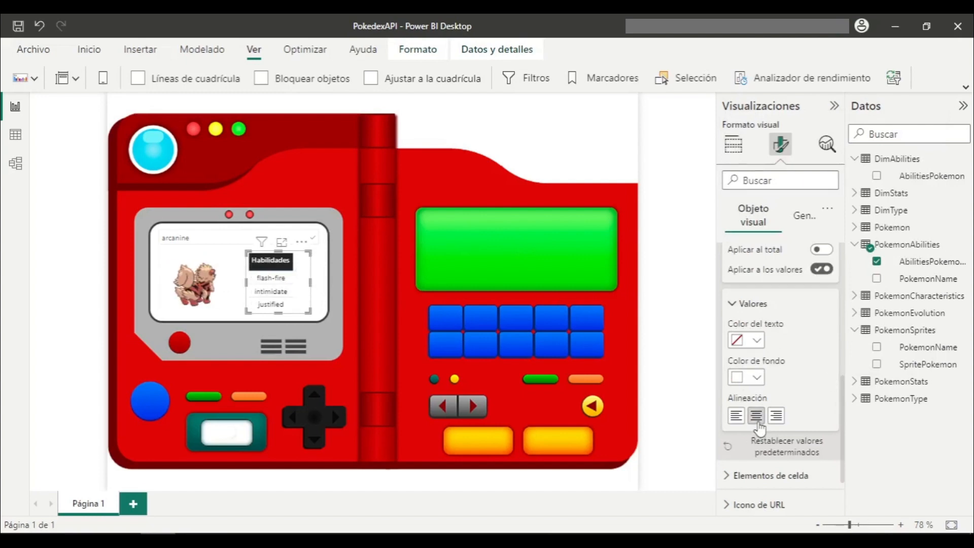
pyautogui.scroll(5, 799, 330)
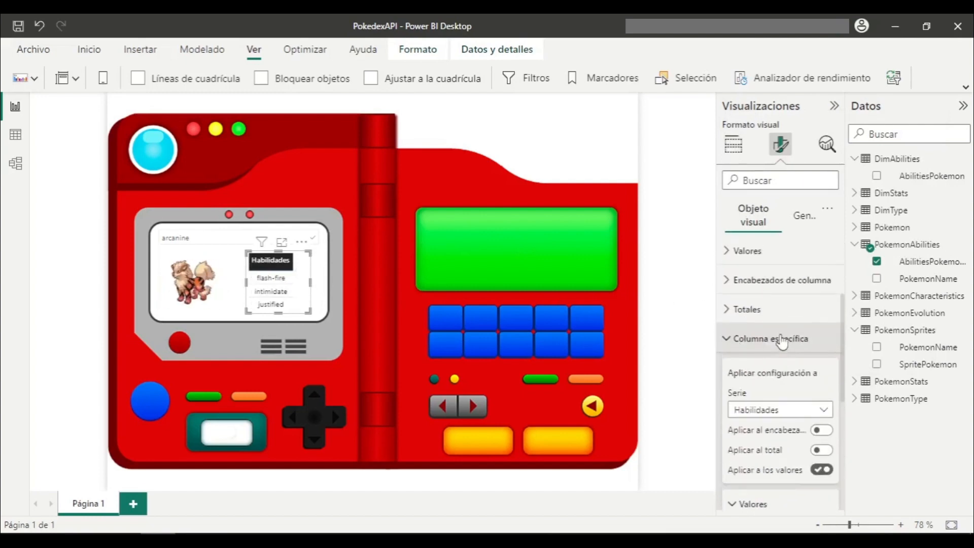
pyautogui.click(776, 341)
# Step: Narrow the abilities table around its column and shift it slightly farther from the sprite
pyautogui.click(777, 321)
pyautogui.scroll(-3, 779, 355)
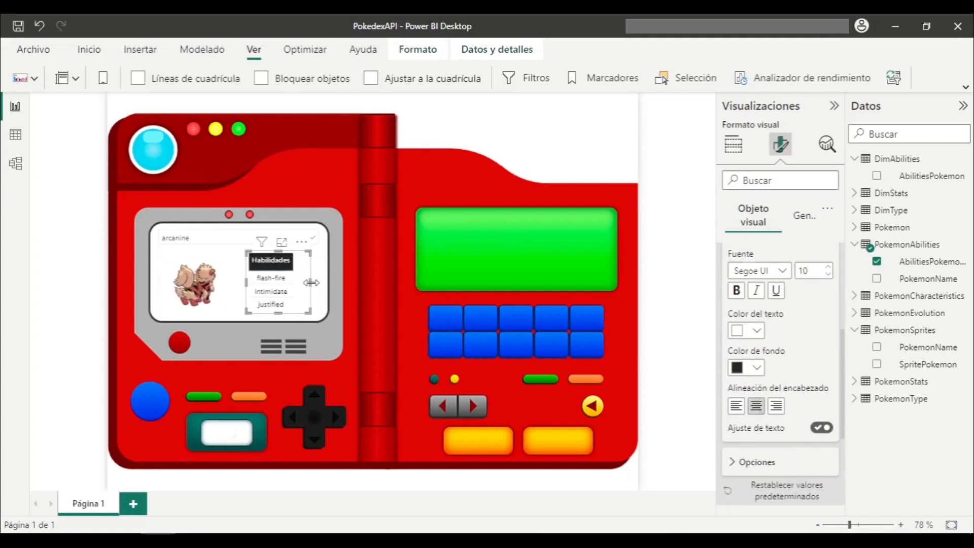
pyautogui.moveTo(311, 289); pyautogui.dragTo(302, 287)
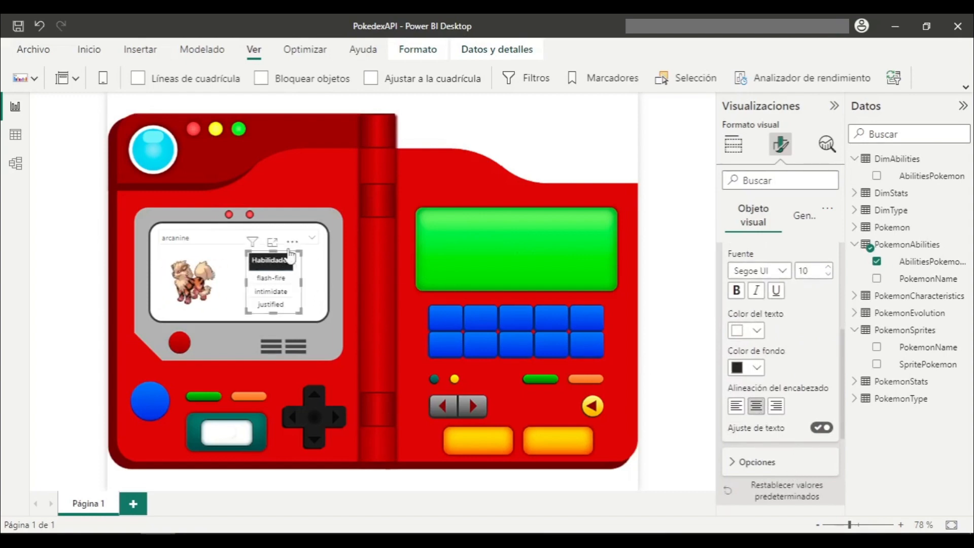
pyautogui.moveTo(281, 252); pyautogui.dragTo(291, 253)
pyautogui.click(386, 276)
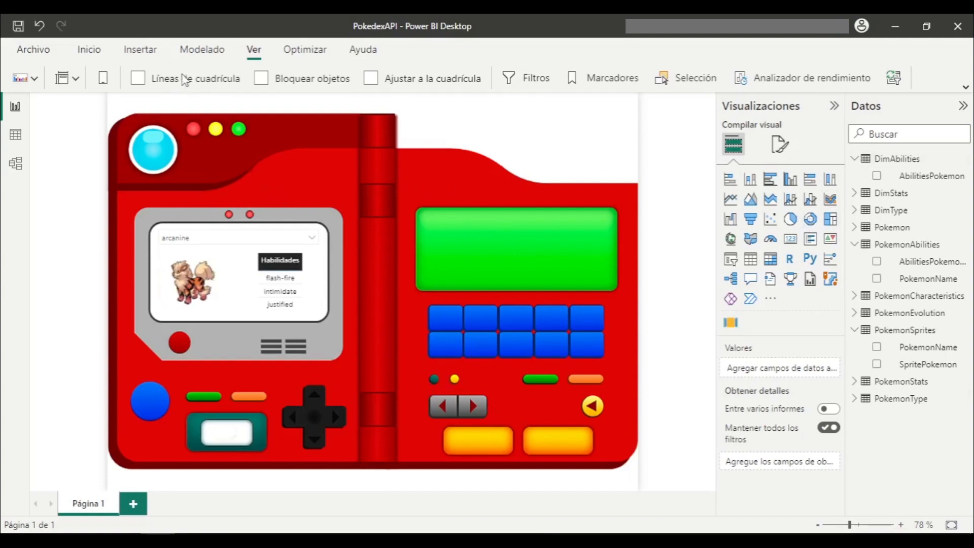
# Step: Create an empty table named Medidas and load it into the model
pyautogui.click(89, 49)
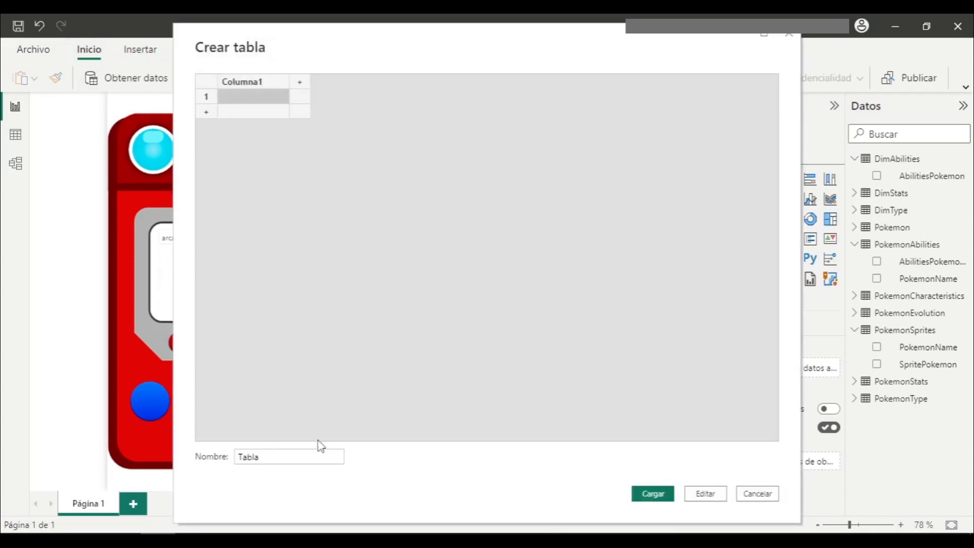
pyautogui.click(235, 456)
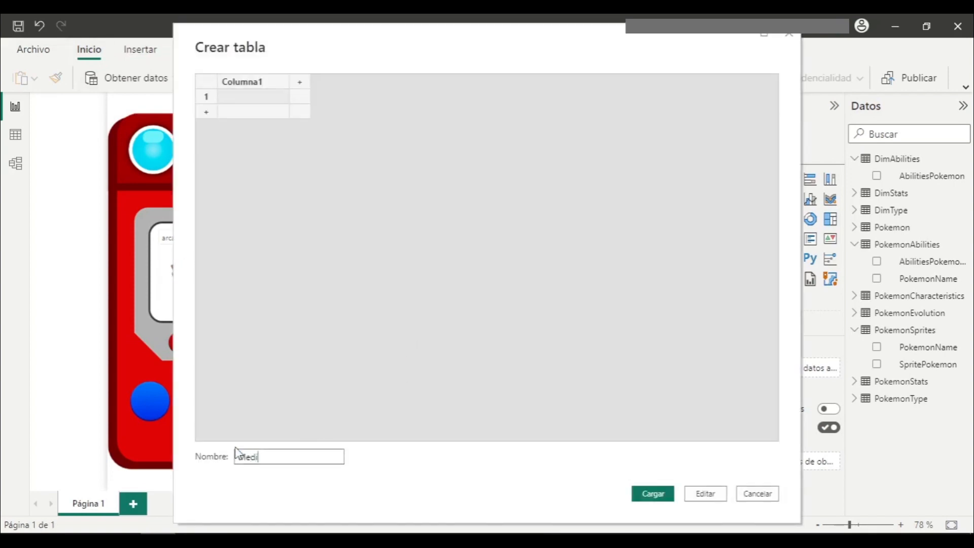
pyautogui.click(664, 498)
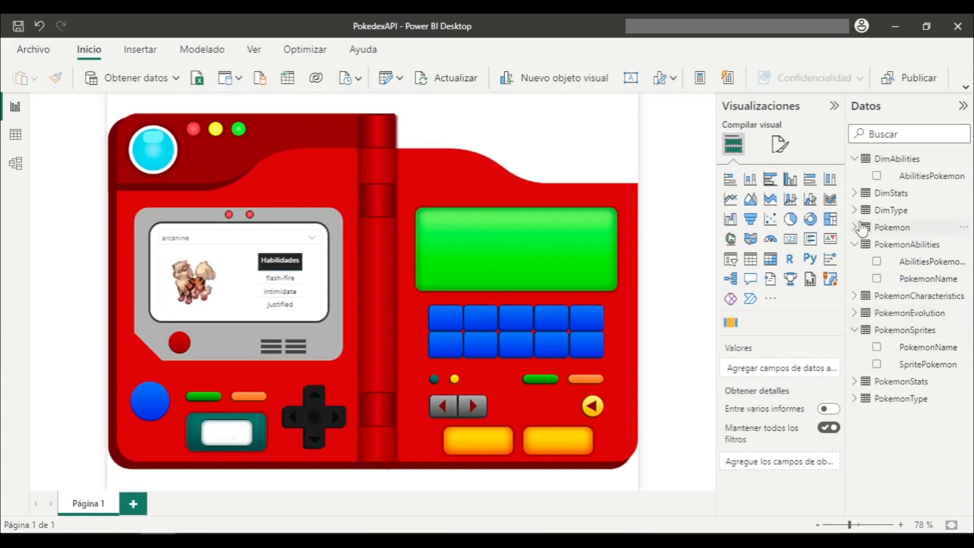
pyautogui.moveTo(862, 229)
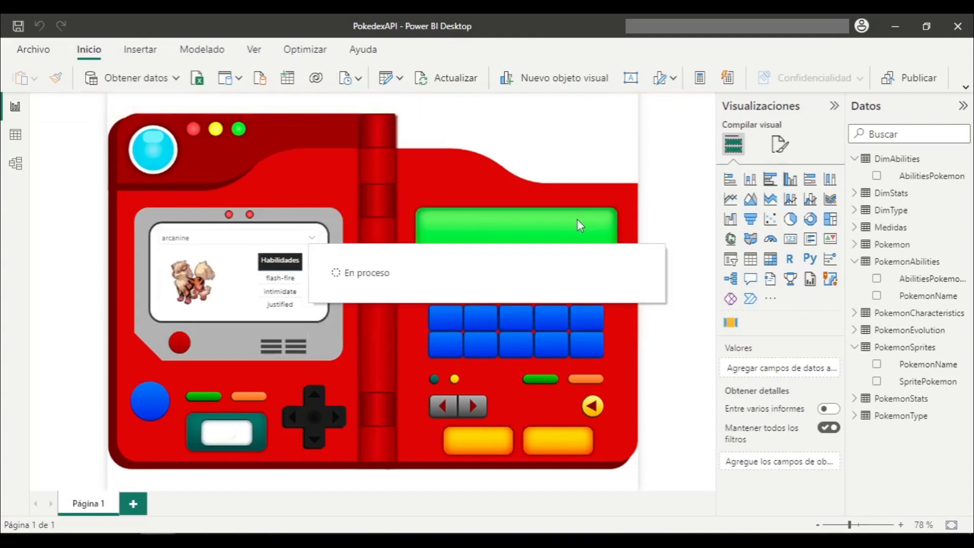
# Step: Add a measure to the Medidas table defined as Altura = MAX(PokemonCharacteristics[height])
pyautogui.click(886, 229)
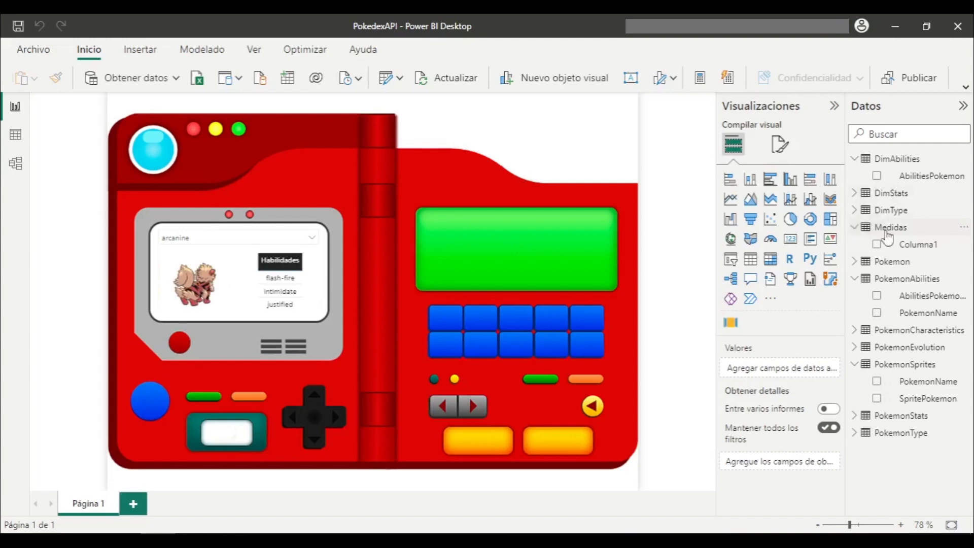
pyautogui.click(959, 228)
pyautogui.click(963, 229)
pyautogui.click(922, 235)
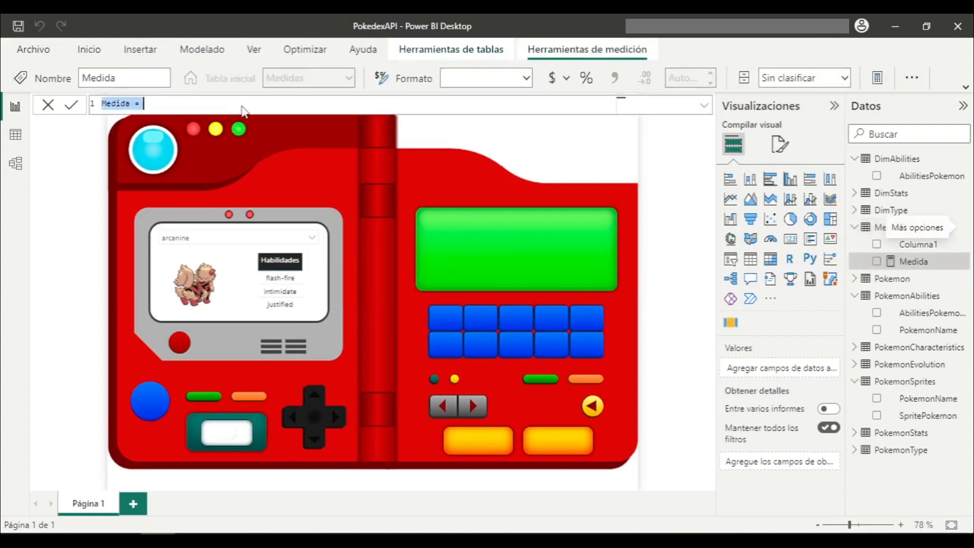
pyautogui.write('Altura')
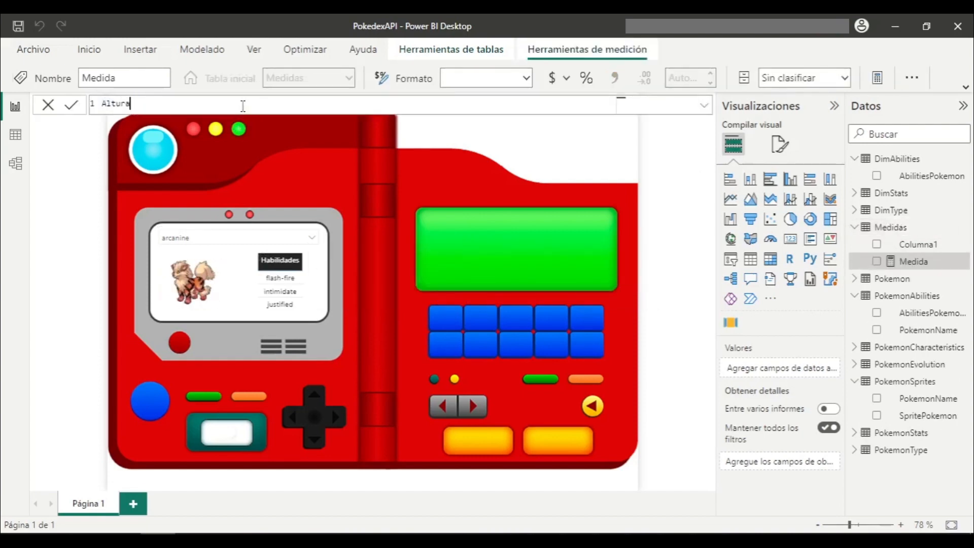
pyautogui.write(' =')
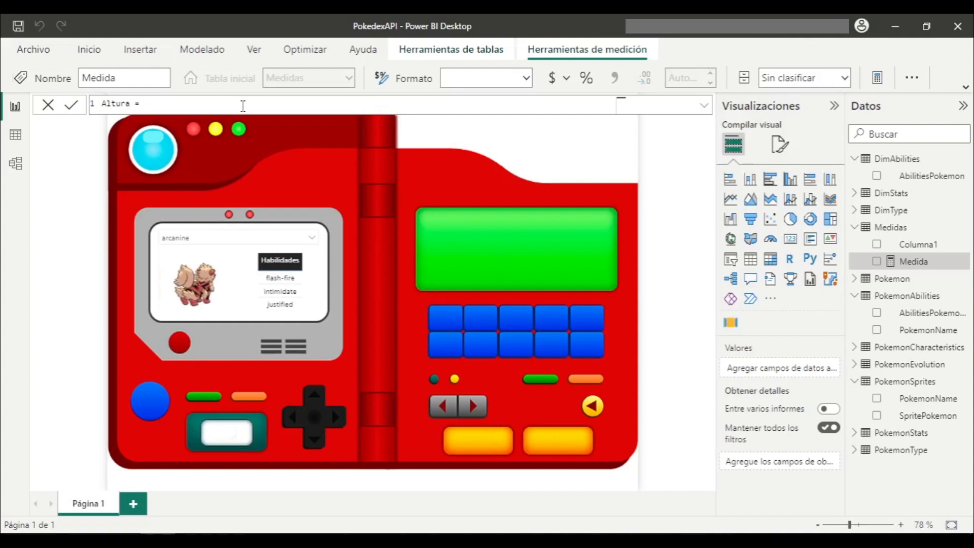
pyautogui.write(' max')
pyautogui.press('Tab')
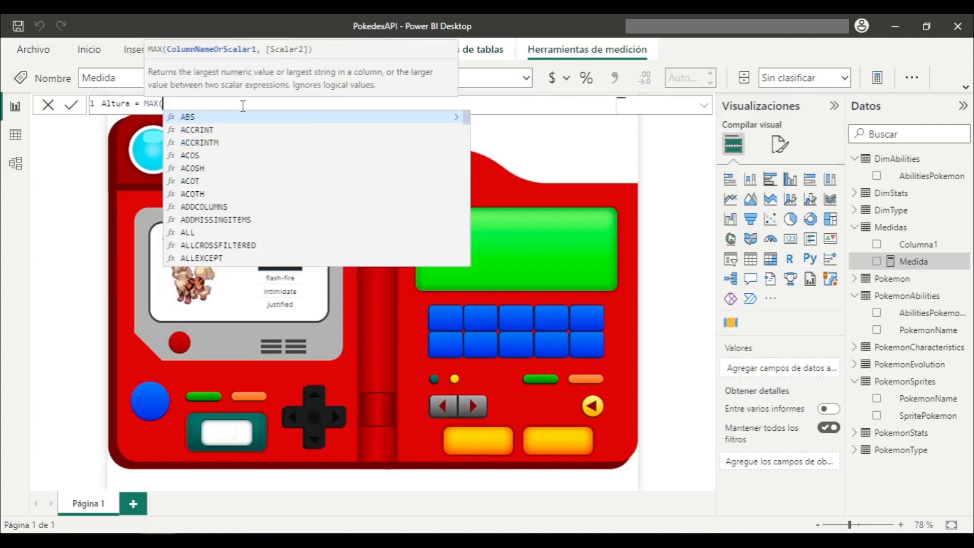
pyautogui.write('pok')
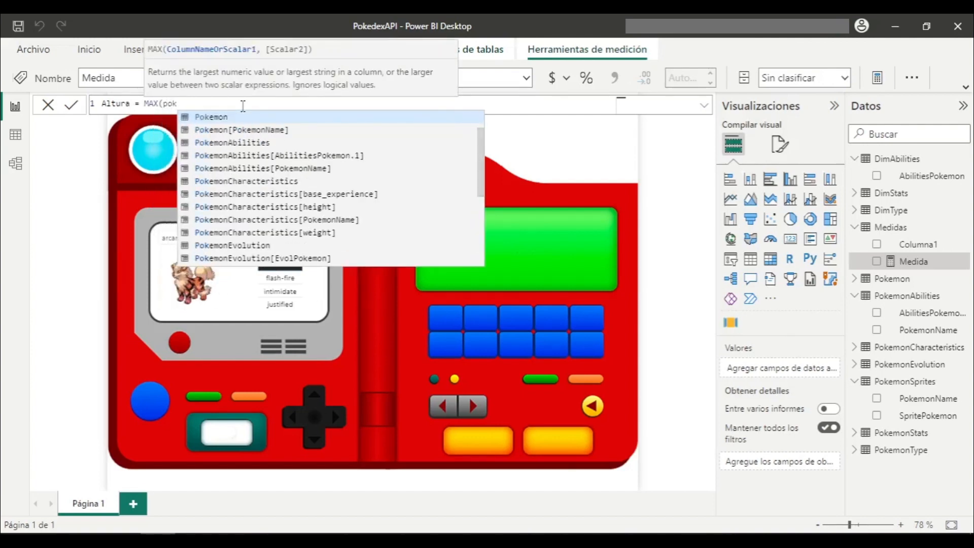
pyautogui.write('emonc')
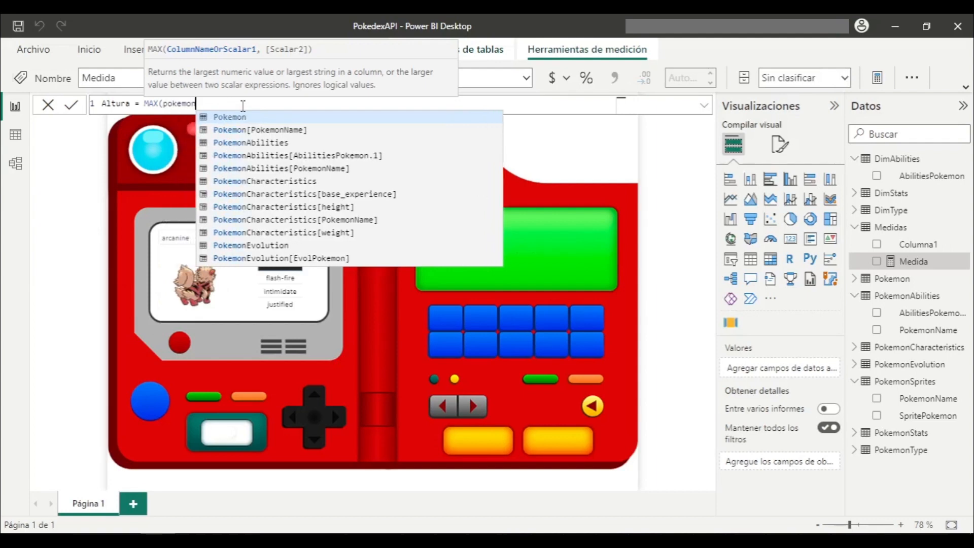
pyautogui.press('Down')
pyautogui.press('Down')
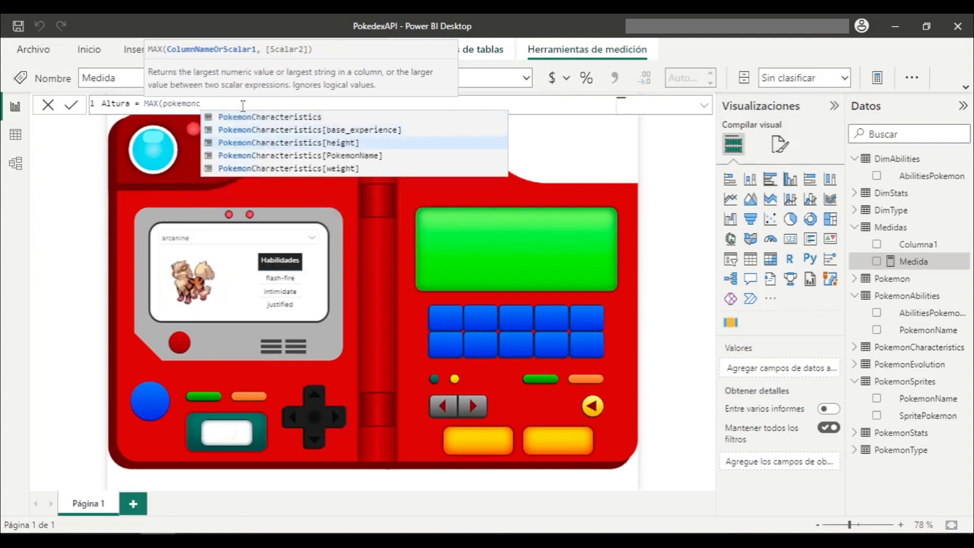
pyautogui.press('Tab')
pyautogui.write(')')
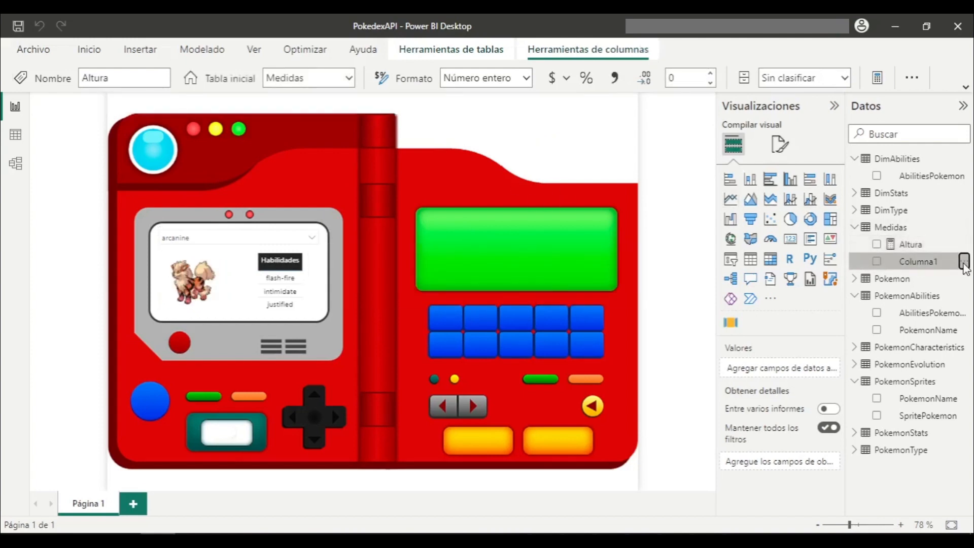
# Step: Delete the placeholder column Columna1 from the Medidas table
pyautogui.click(963, 259)
pyautogui.click(873, 379)
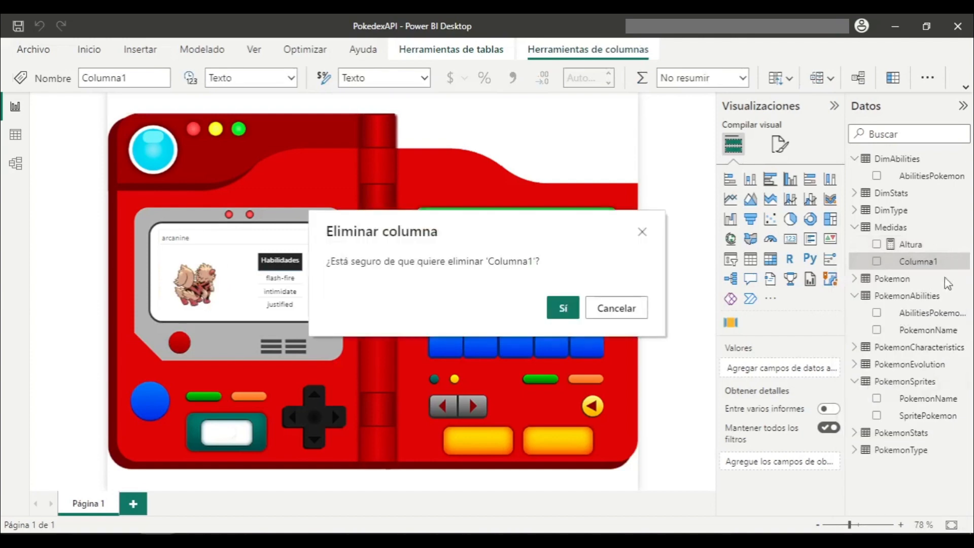
pyautogui.click(553, 307)
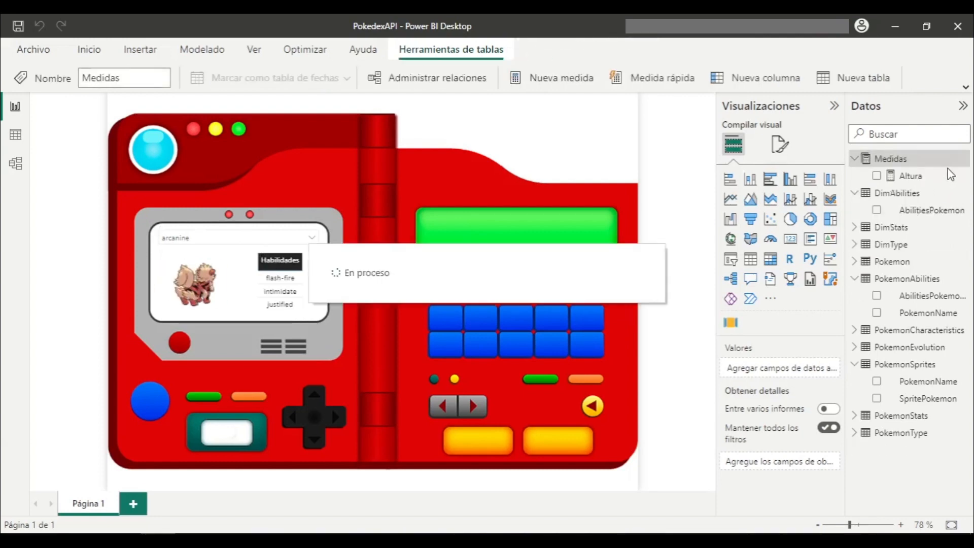
# Step: Add a measure to the Medidas table defined as Peso = MAX(PokemonCharacteristics[weight])
pyautogui.click(963, 161)
pyautogui.click(963, 158)
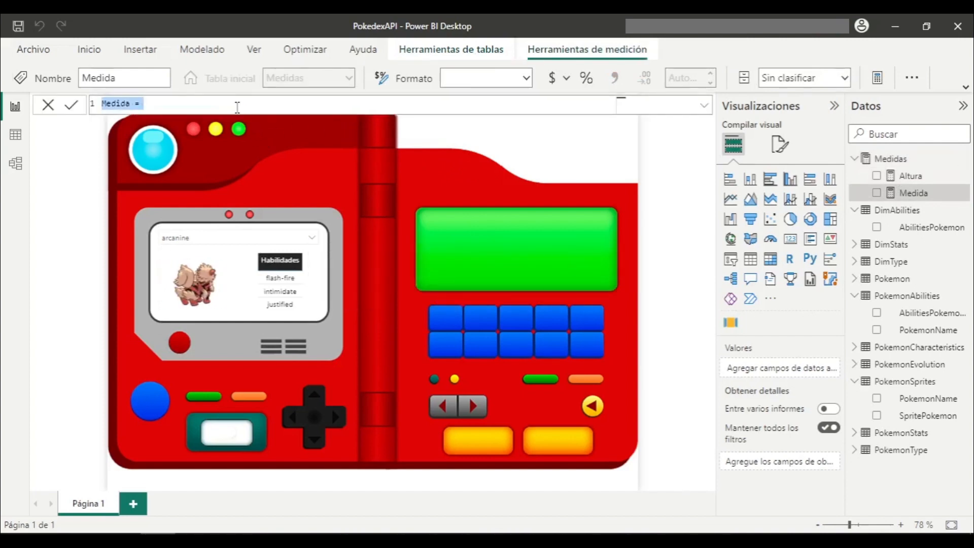
pyautogui.write('Pes')
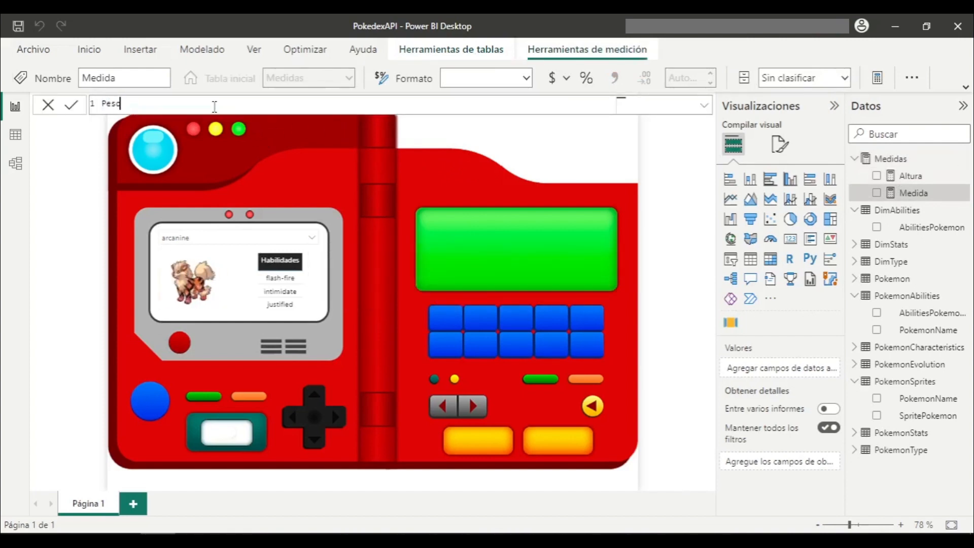
pyautogui.write('o = ')
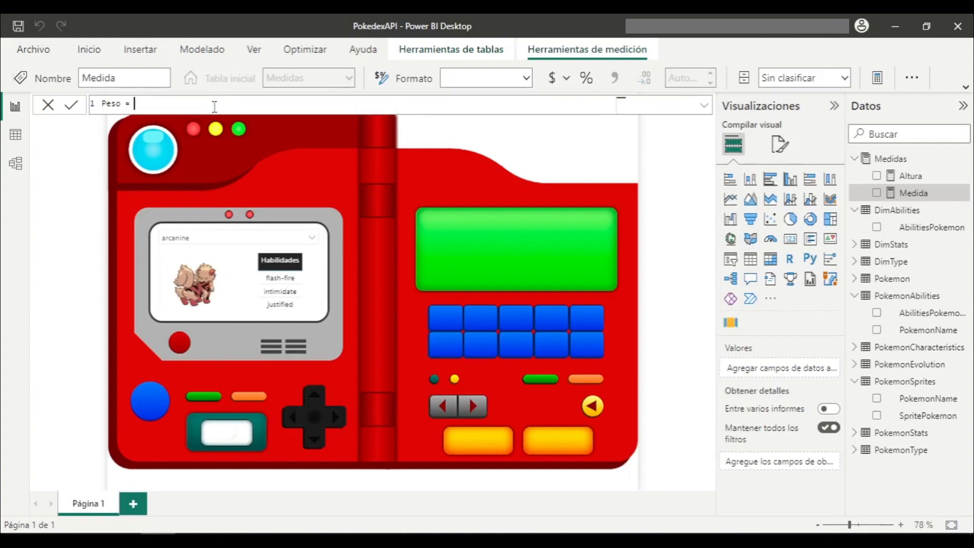
pyautogui.write('max')
pyautogui.press('Tab')
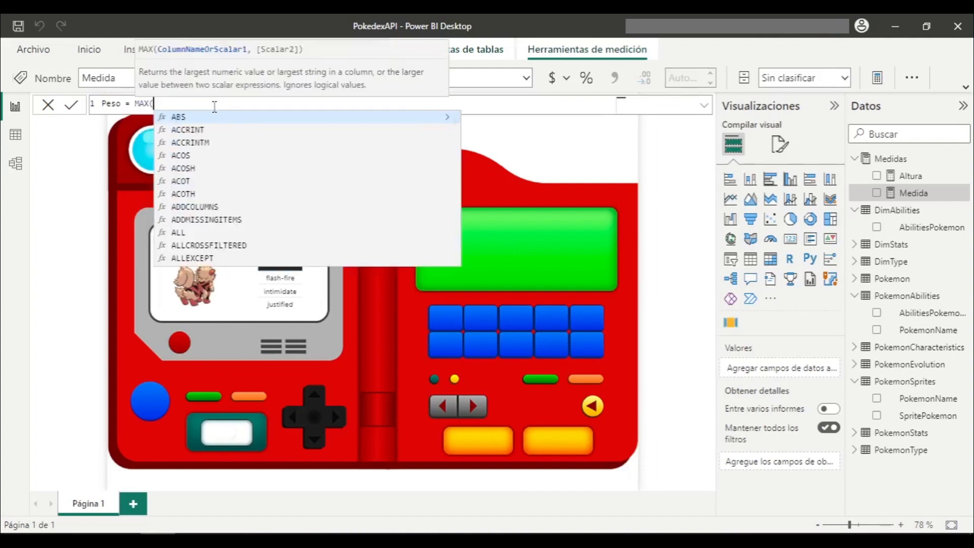
pyautogui.write('chara')
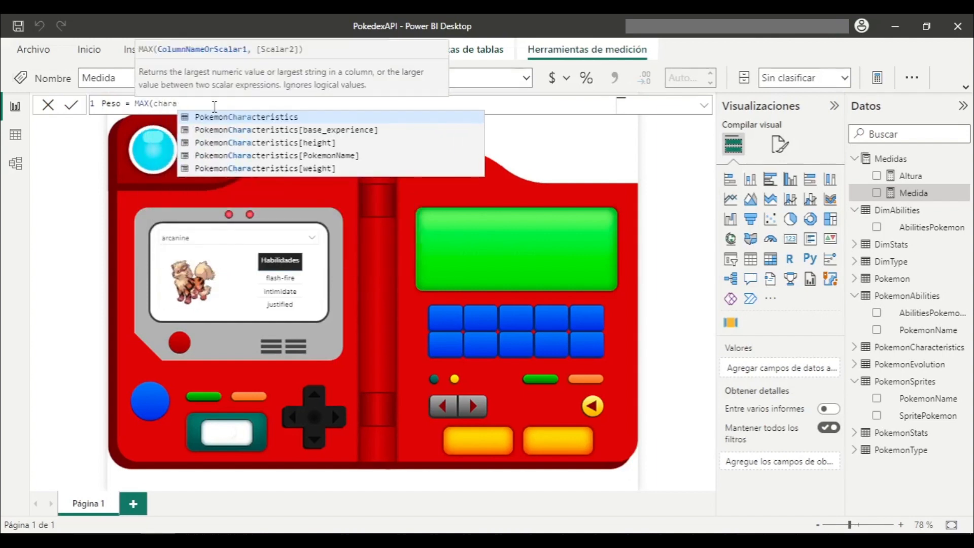
pyautogui.press('Down')
pyautogui.press('Down')
pyautogui.press('Down')
pyautogui.press('Down')
pyautogui.press('Tab')
pyautogui.write(')')
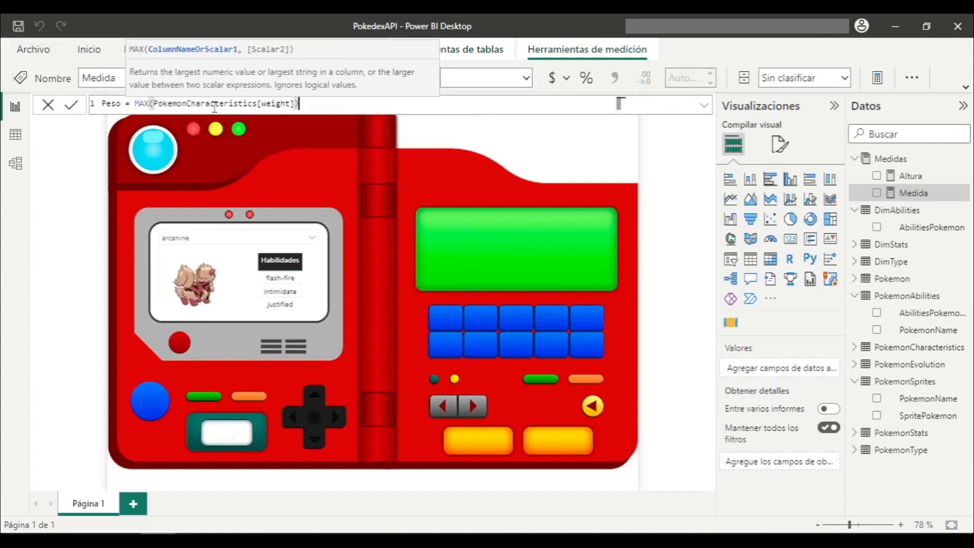
pyautogui.press('Return')
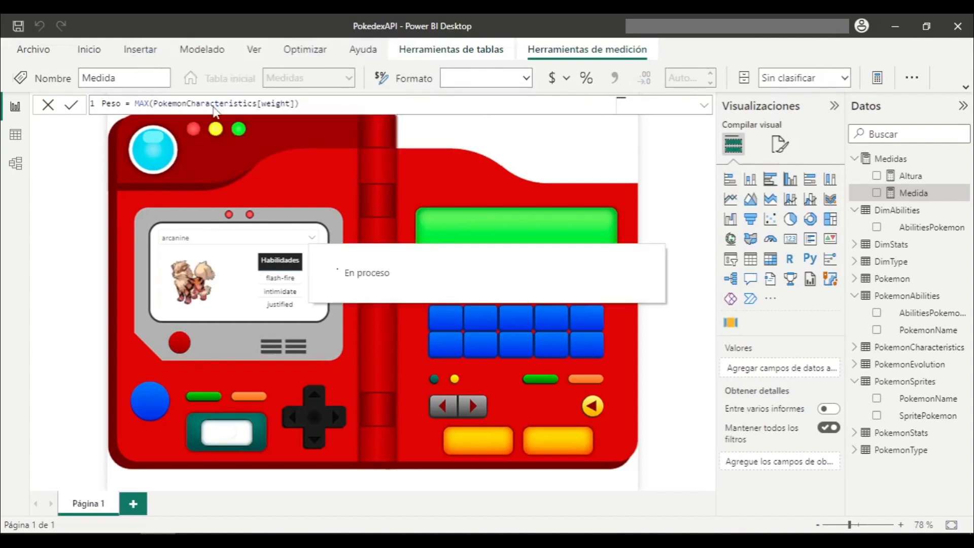
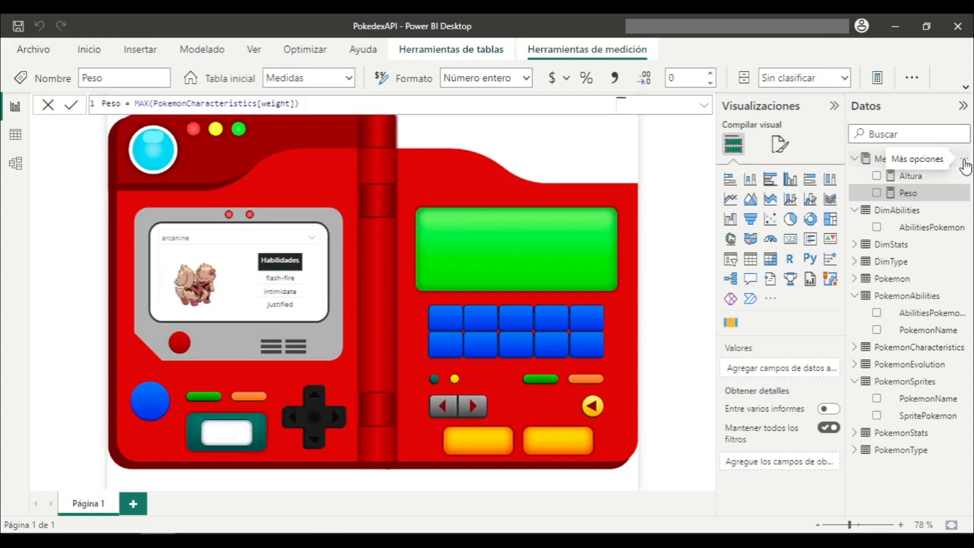
# Step: Add a measure to the Medidas table defined as Exp = MAX(PokemonCharacteristics[base_experience])
pyautogui.click(965, 161)
pyautogui.press('Escape')
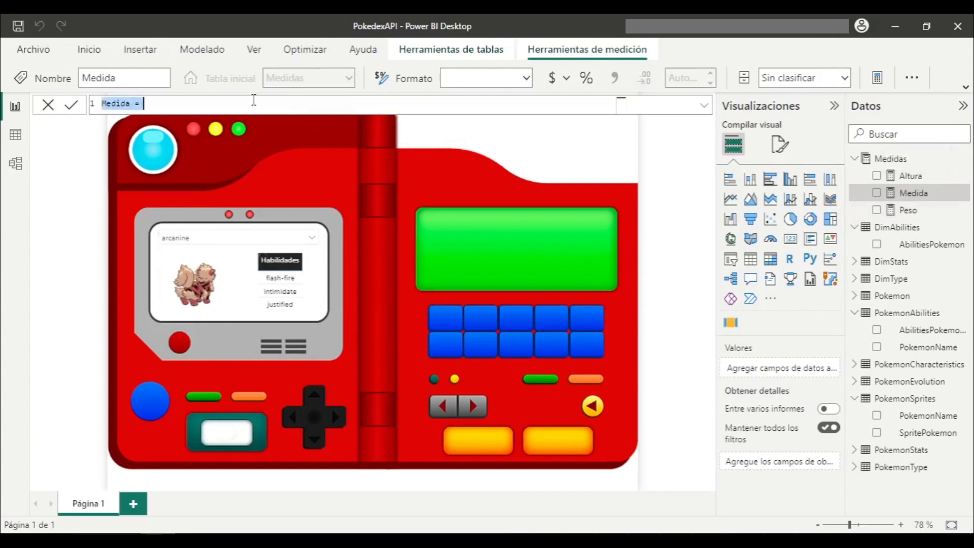
pyautogui.write('E')
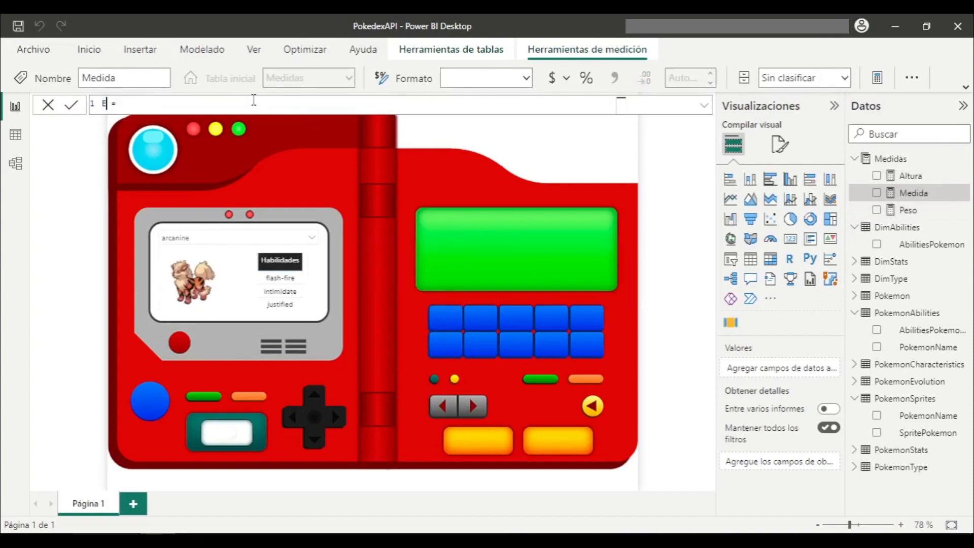
pyautogui.write('xp')
pyautogui.press('End')
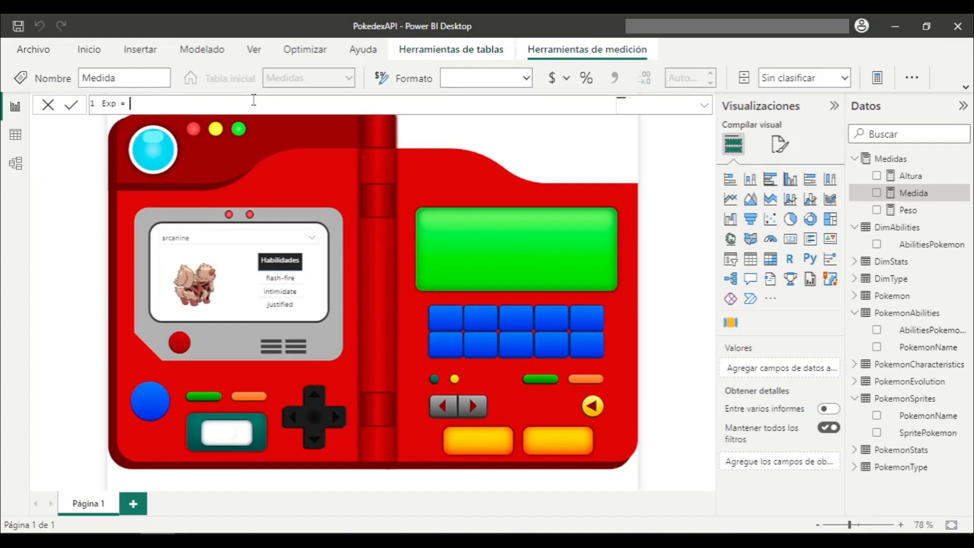
pyautogui.write('MAX(')
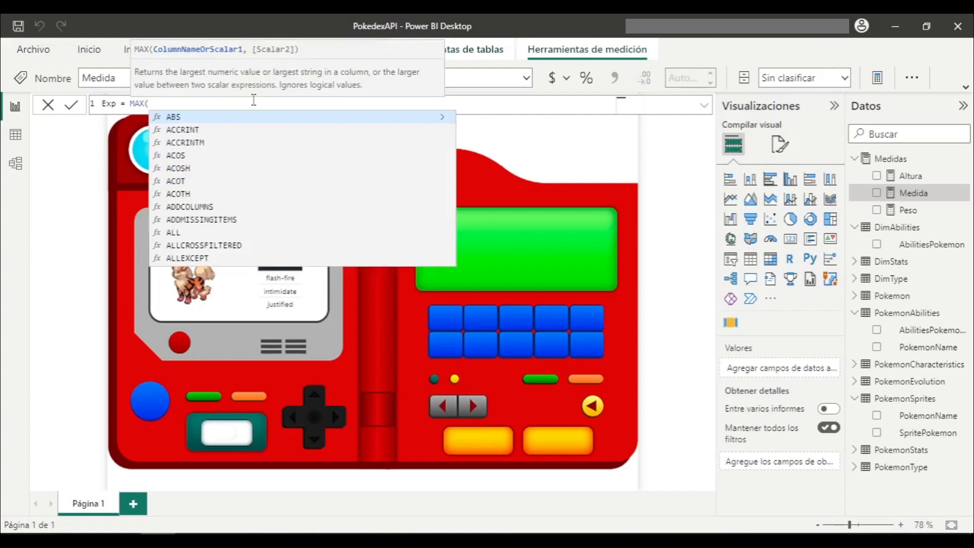
pyautogui.write('chara')
pyautogui.press('Down')
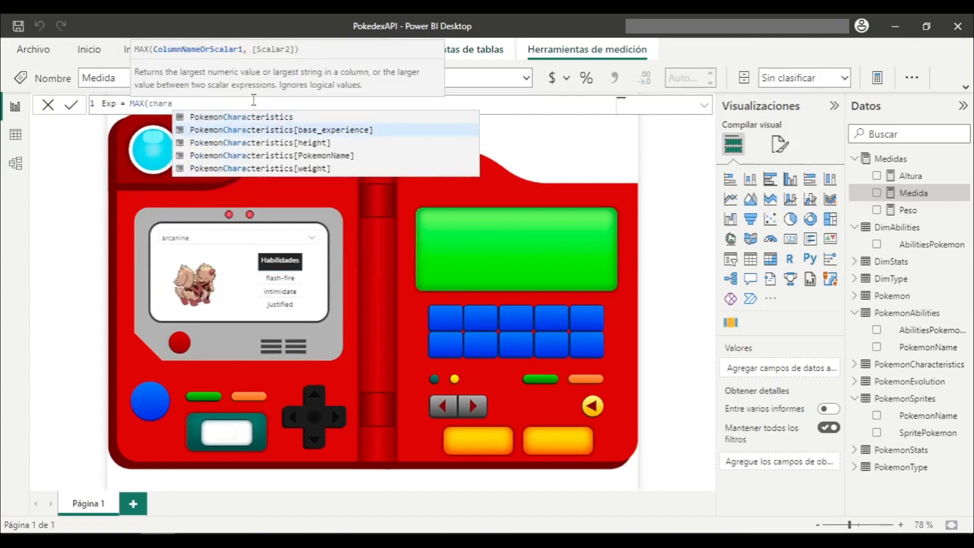
pyautogui.press('Tab')
pyautogui.write(')')
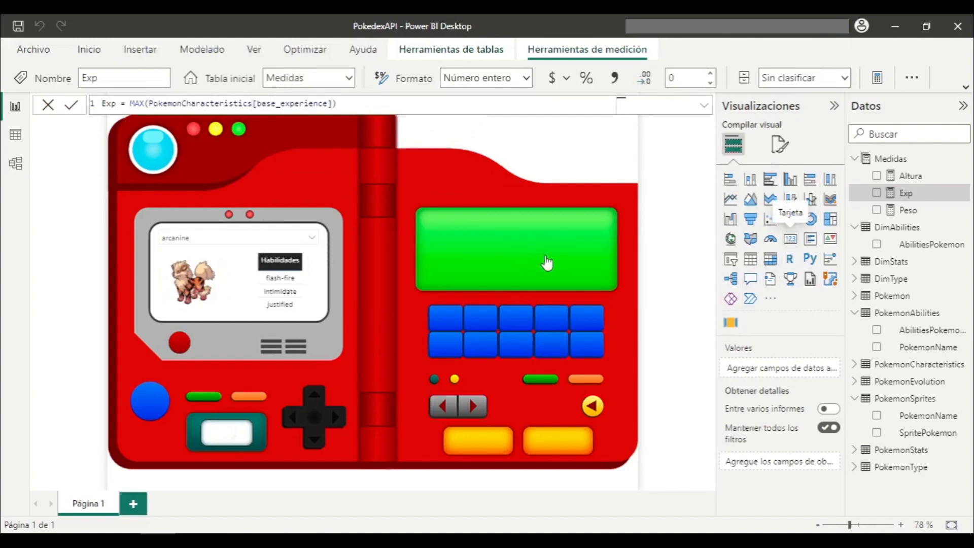
# Step: Add a card visual for the Altura measure and turn off its category label
pyautogui.click(791, 239)
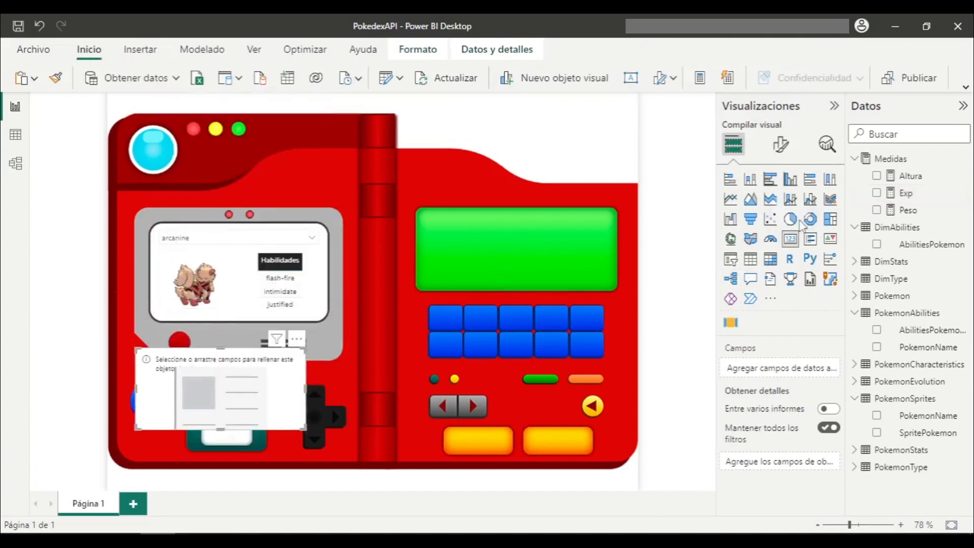
pyautogui.click(877, 176)
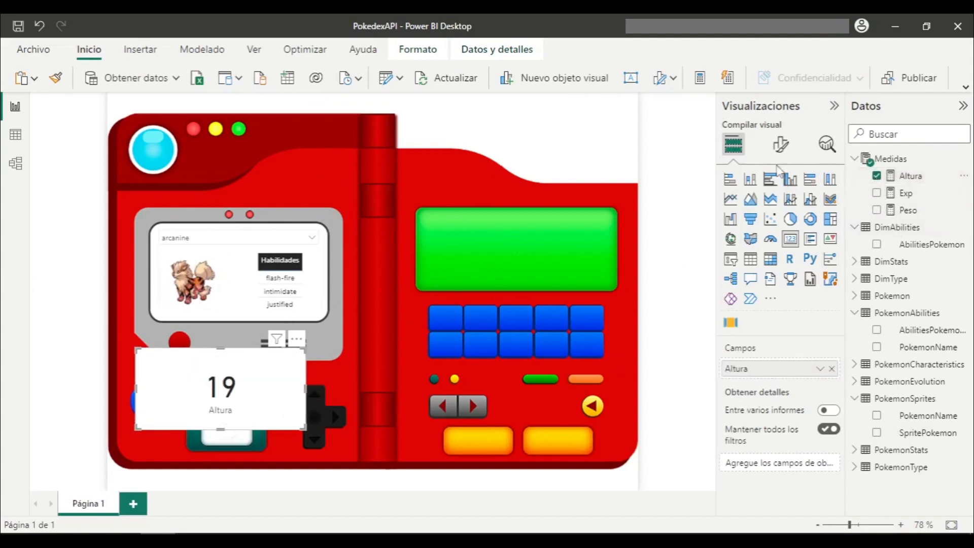
pyautogui.click(781, 145)
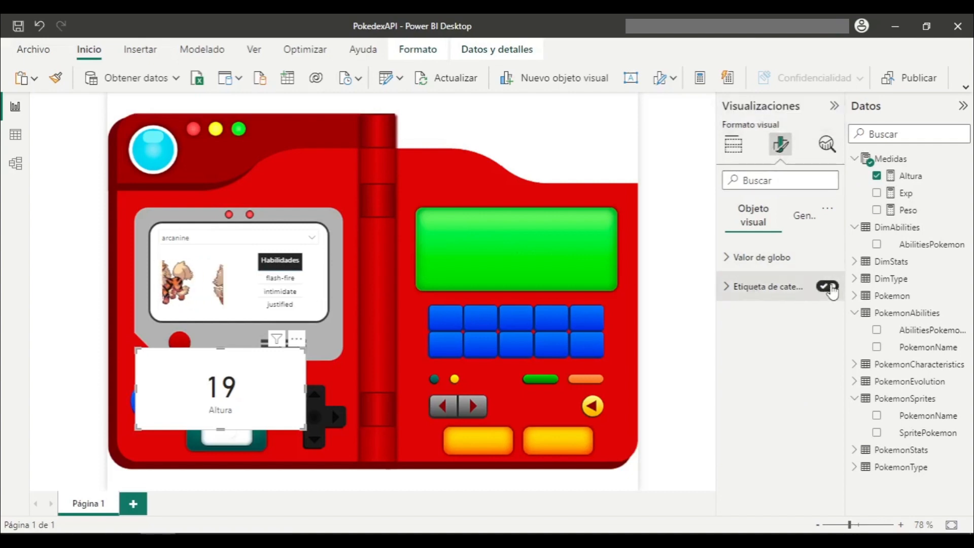
pyautogui.click(831, 287)
# Step: Turn on the card's title and set its text to Altura
pyautogui.click(812, 219)
pyautogui.click(819, 287)
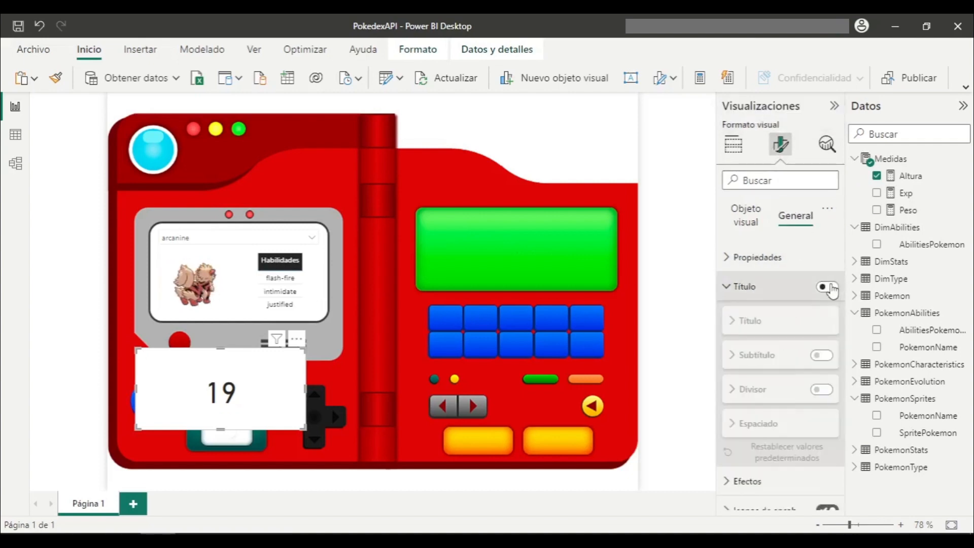
pyautogui.click(825, 288)
pyautogui.click(776, 358)
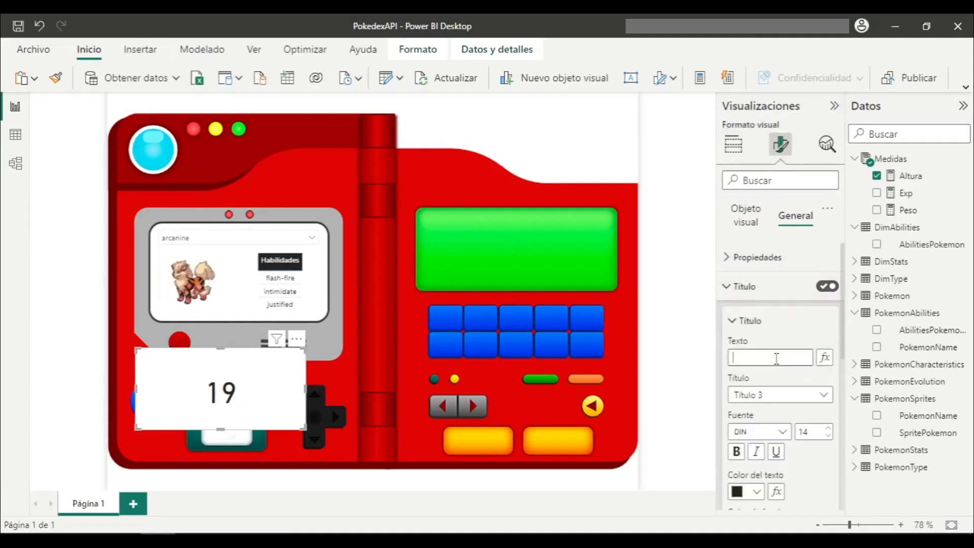
pyautogui.write('Altura')
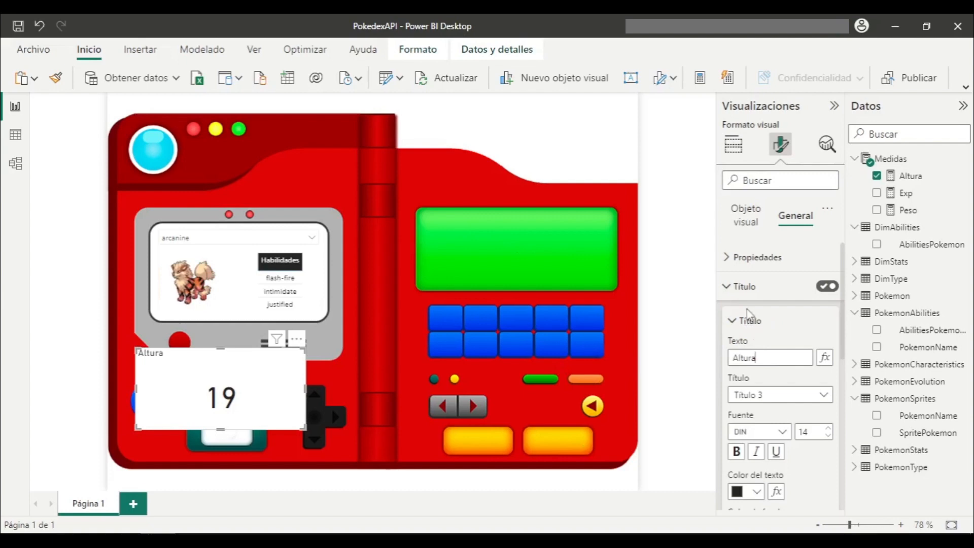
pyautogui.click(773, 320)
pyautogui.click(773, 324)
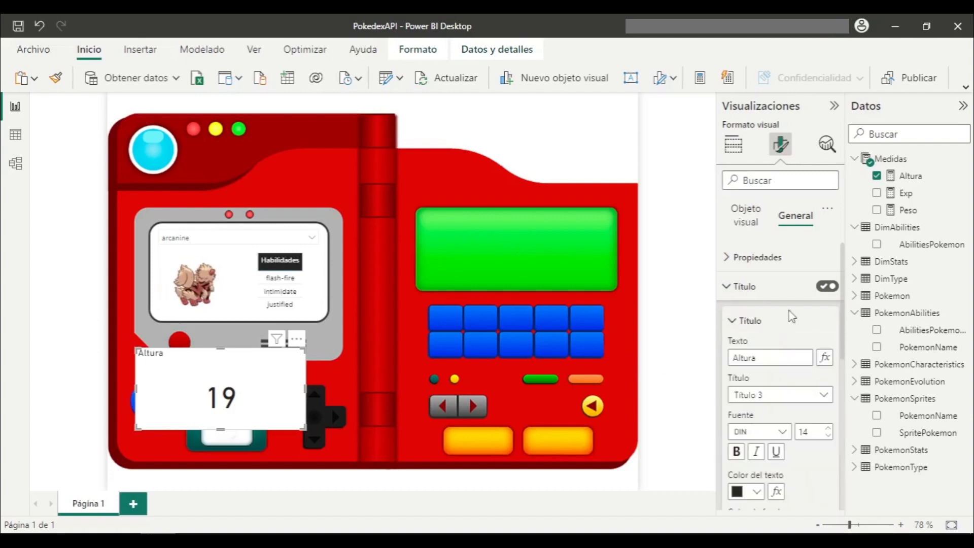
# Step: Center the card's title horizontally and set its text color to white
pyautogui.scroll(-3, 763, 466)
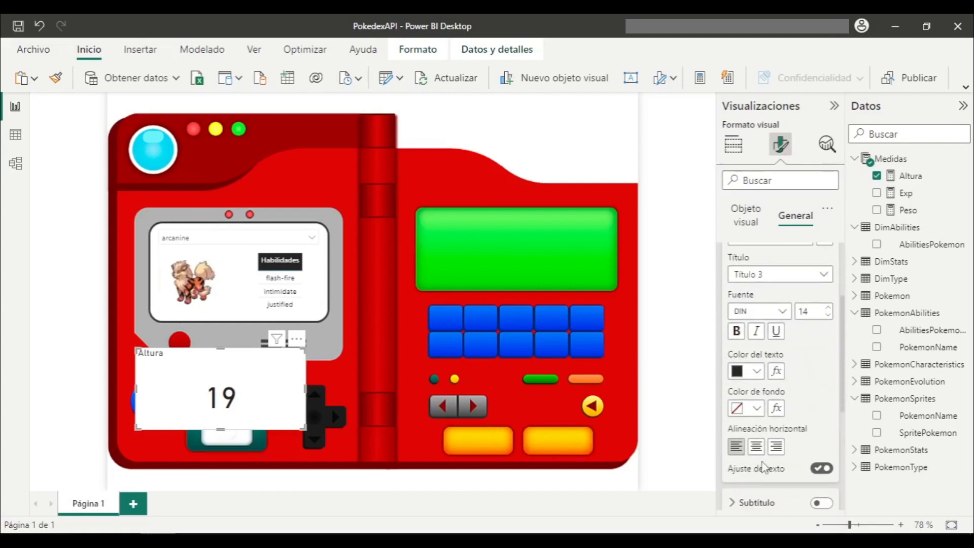
pyautogui.click(756, 446)
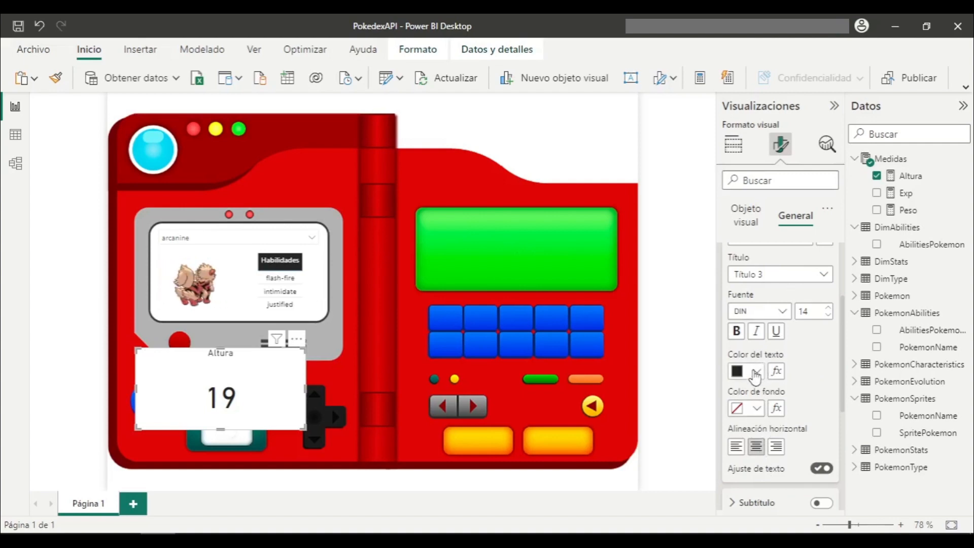
pyautogui.click(756, 375)
pyautogui.click(740, 144)
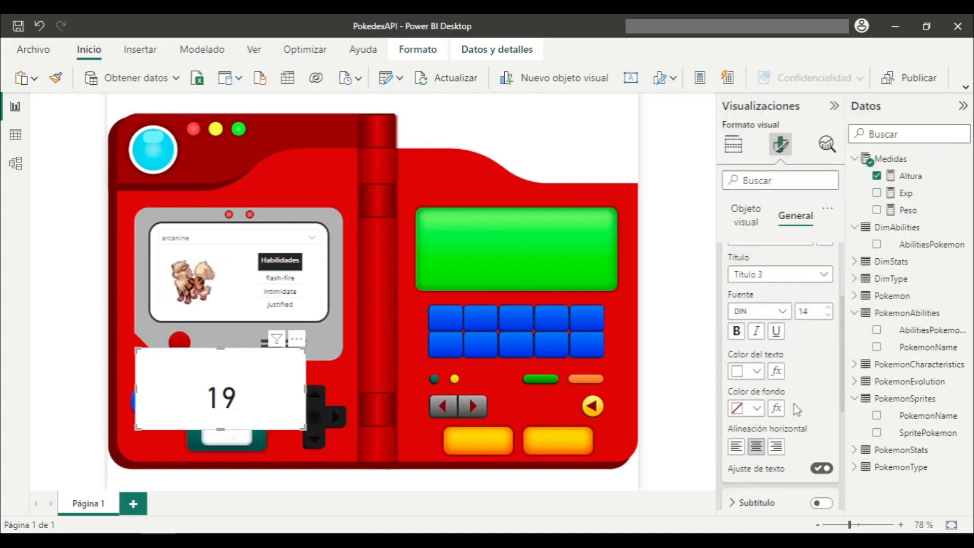
pyautogui.scroll(5, 797, 410)
pyautogui.click(764, 287)
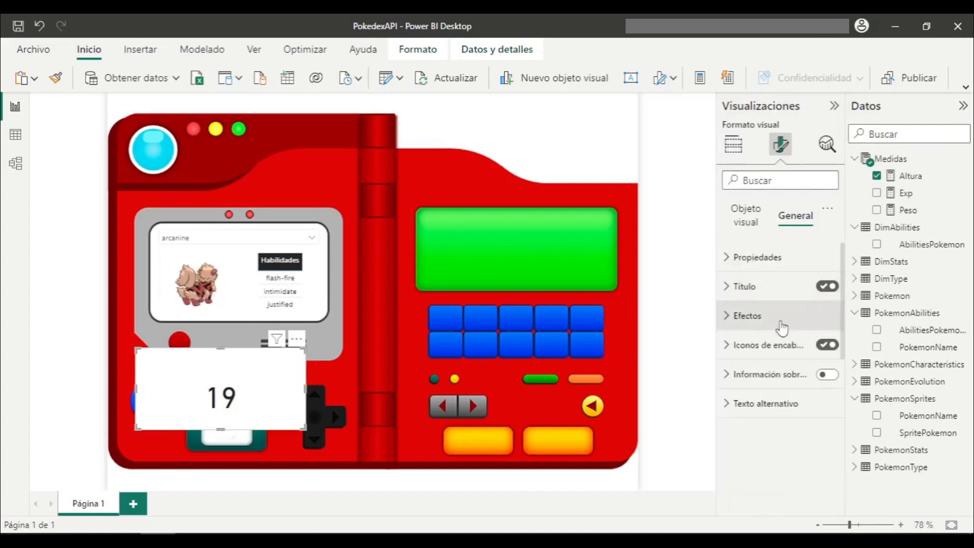
# Step: Set the card background's transparency to 100% and shrink the card, placing it just above the small white display with the teal frame
pyautogui.click(773, 320)
pyautogui.moveTo(778, 429); pyautogui.dragTo(832, 429)
pyautogui.moveTo(303, 426); pyautogui.dragTo(260, 403)
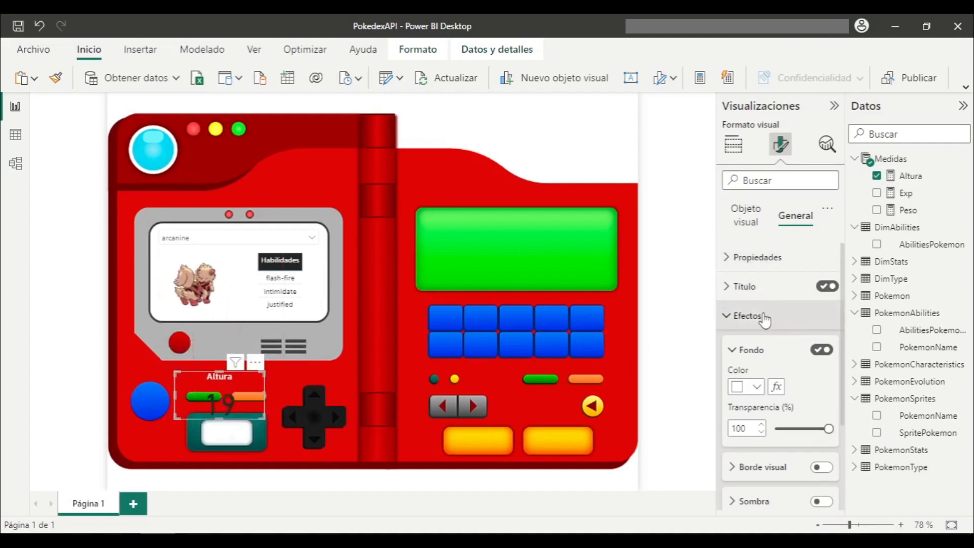
# Step: Format the Altura card's callout value in Consolas, size 16, bold
pyautogui.click(747, 315)
pyautogui.click(745, 223)
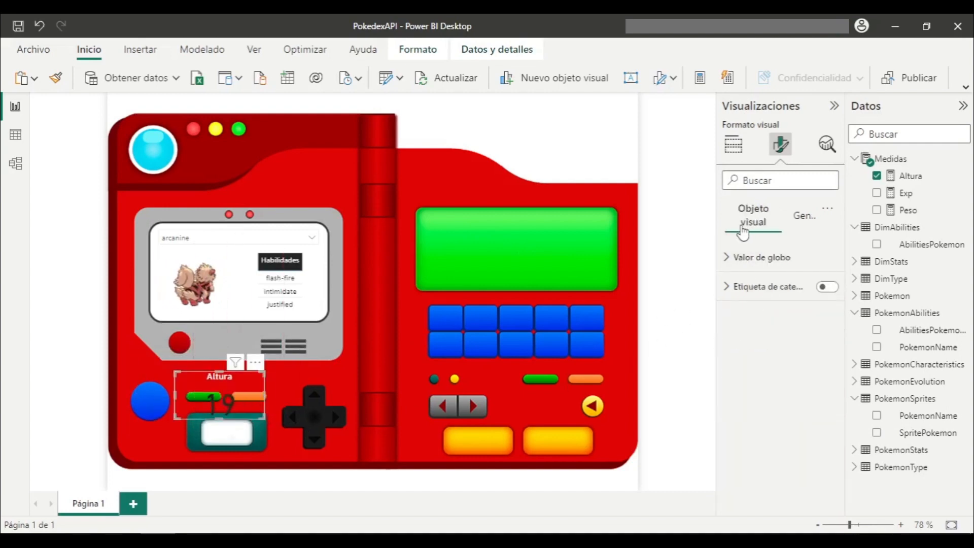
pyautogui.click(774, 259)
pyautogui.moveTo(810, 306); pyautogui.dragTo(747, 309)
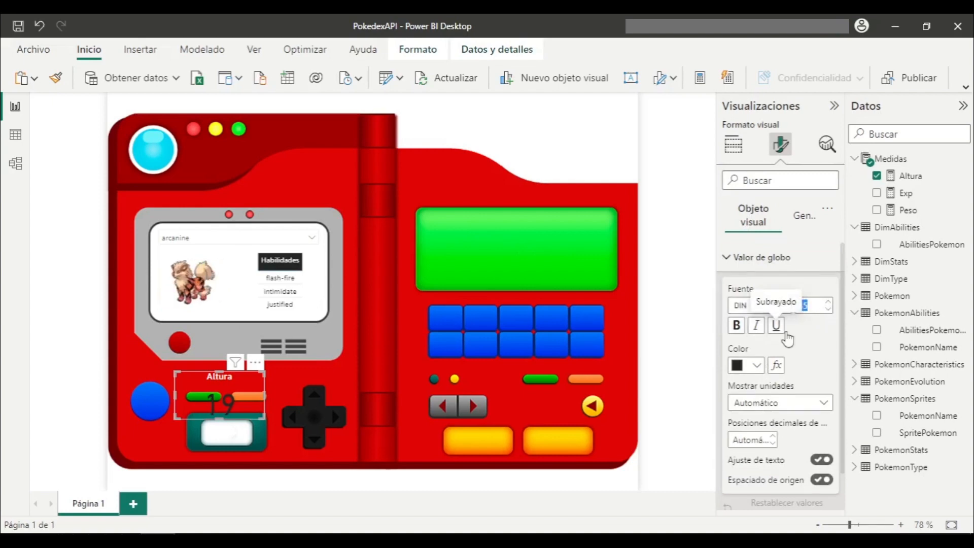
pyautogui.write('6')
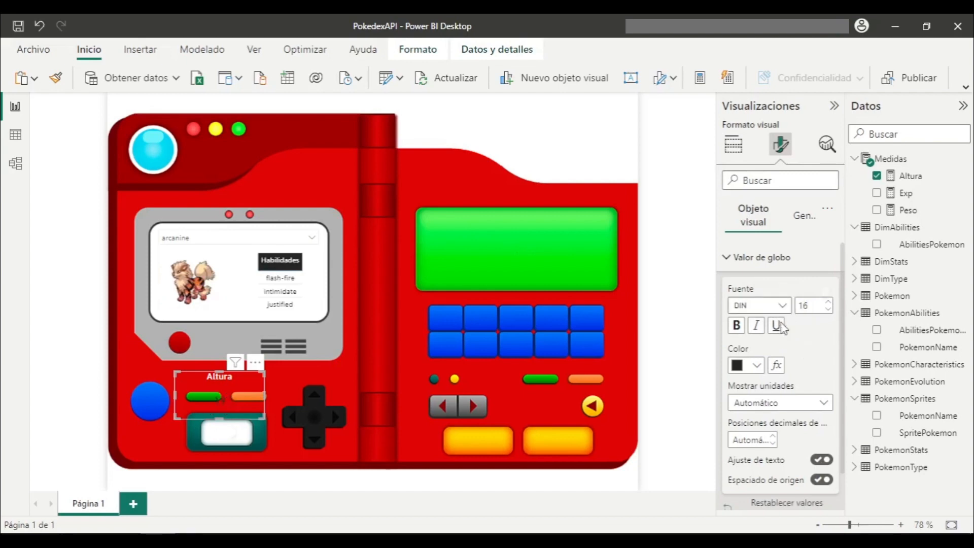
pyautogui.click(782, 306)
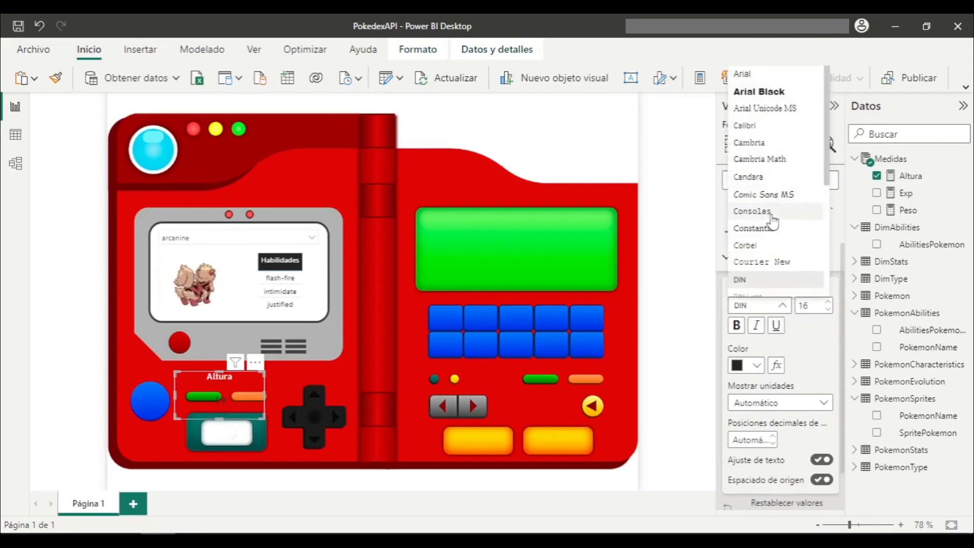
pyautogui.scroll(-2, 789, 228)
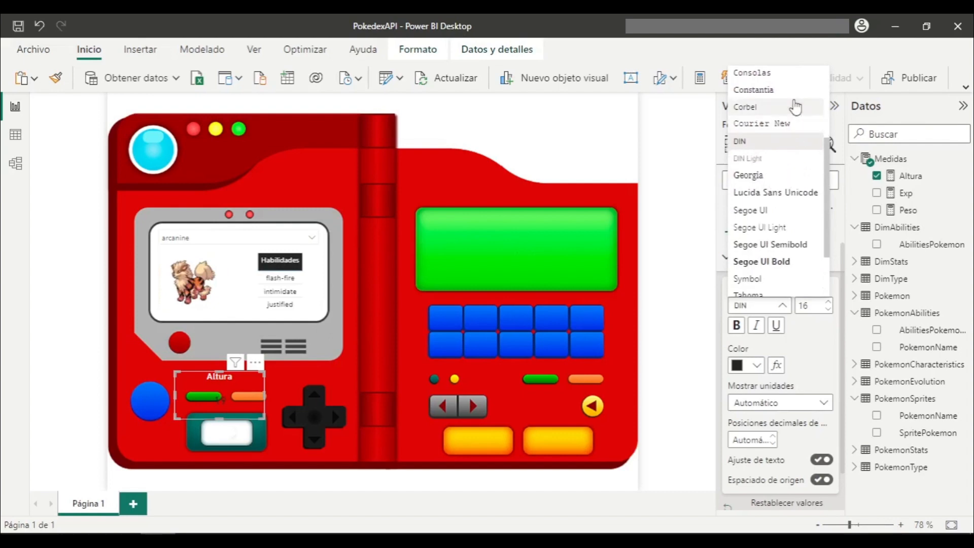
pyautogui.click(784, 84)
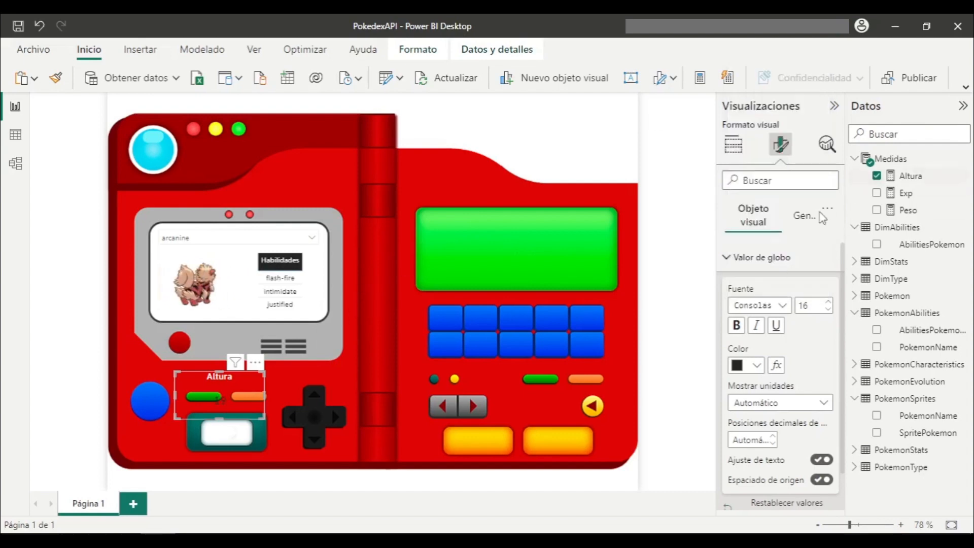
pyautogui.click(736, 325)
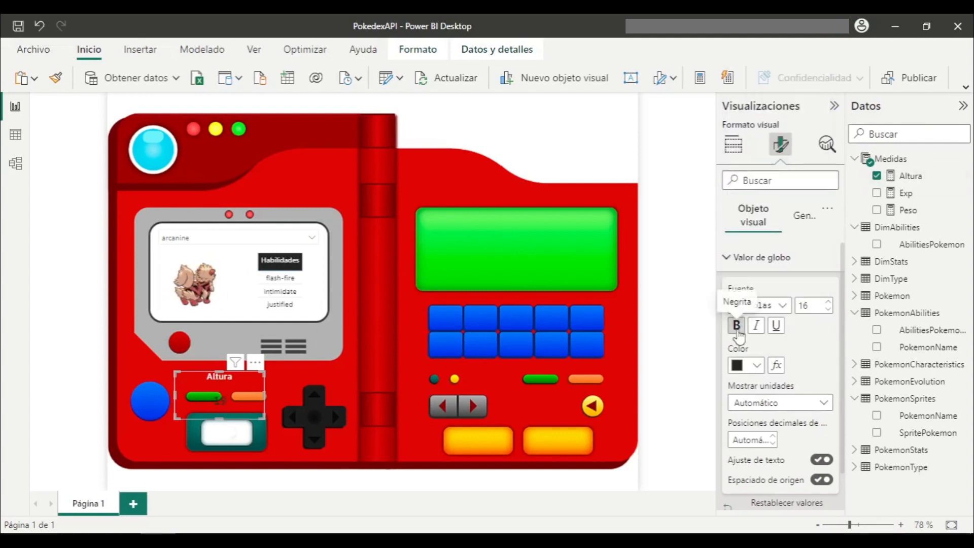
# Step: Shrink the Altura card so that its value sits over the small green pill above the teal-framed display
pyautogui.click(807, 218)
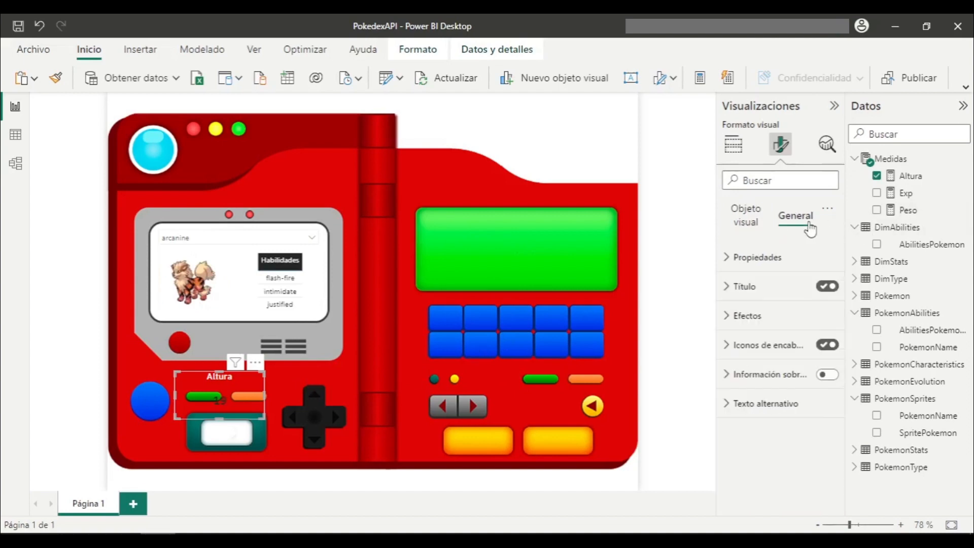
pyautogui.click(783, 295)
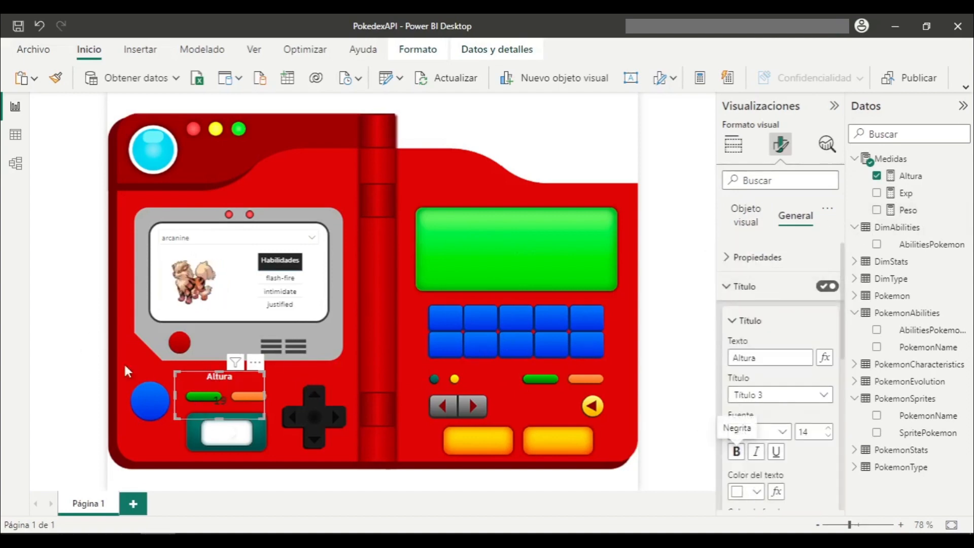
pyautogui.moveTo(264, 417); pyautogui.dragTo(218, 398)
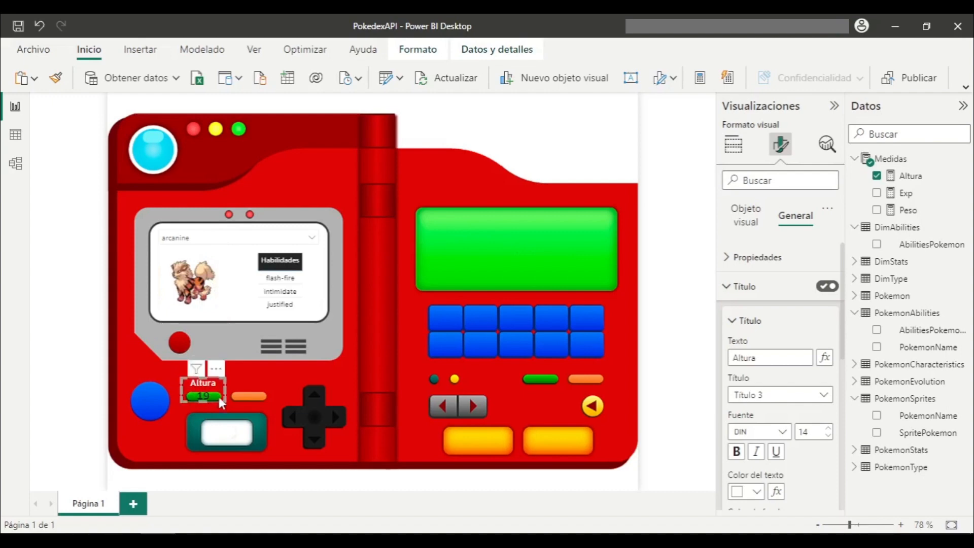
pyautogui.press('Down')
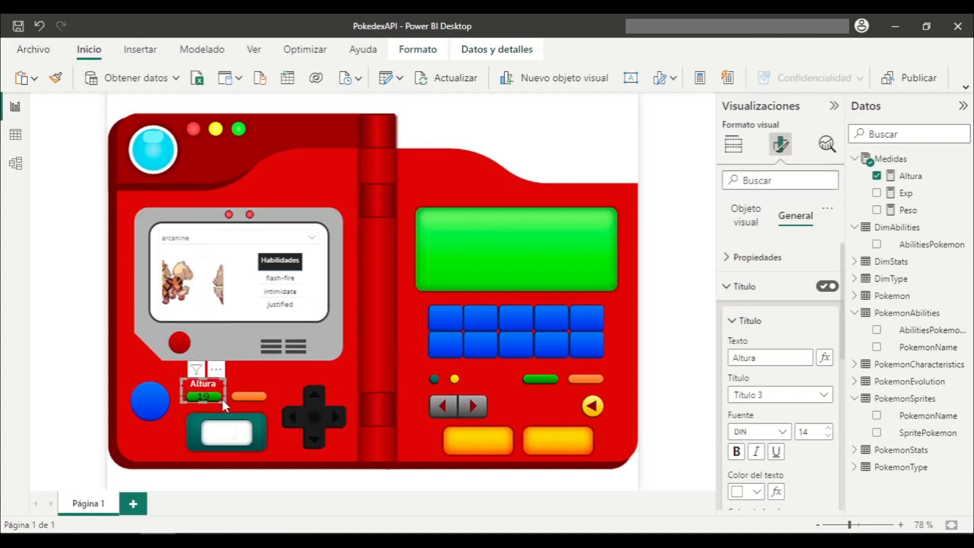
# Step: Duplicate the Altura card over the neighbouring orange pill and replace its measure with Peso
pyautogui.hotkey('ctrl', 'c')
pyautogui.hotkey('ctrl', 'v')
pyautogui.moveTo(218, 407); pyautogui.dragTo(254, 404)
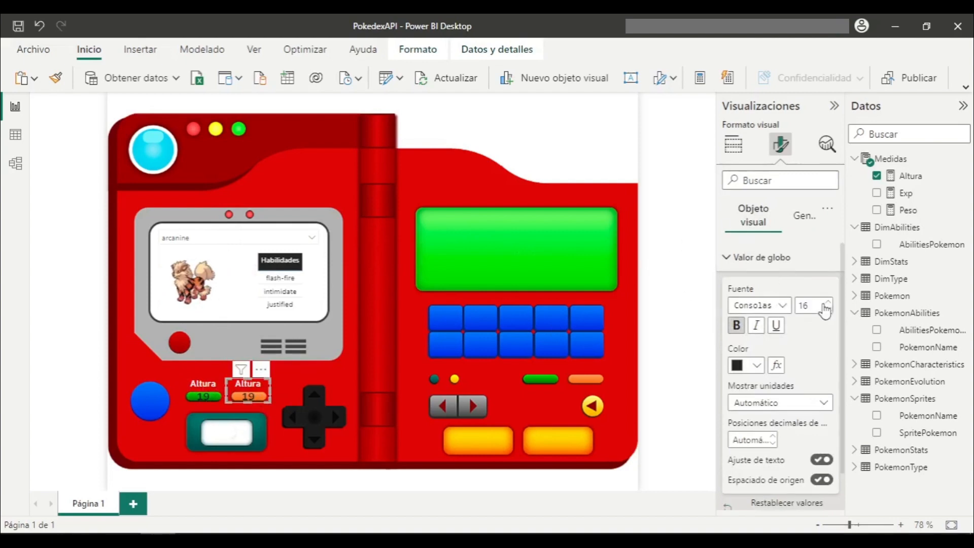
pyautogui.click(876, 176)
pyautogui.click(877, 210)
# Step: Change the duplicated card's title text to Peso
pyautogui.click(804, 215)
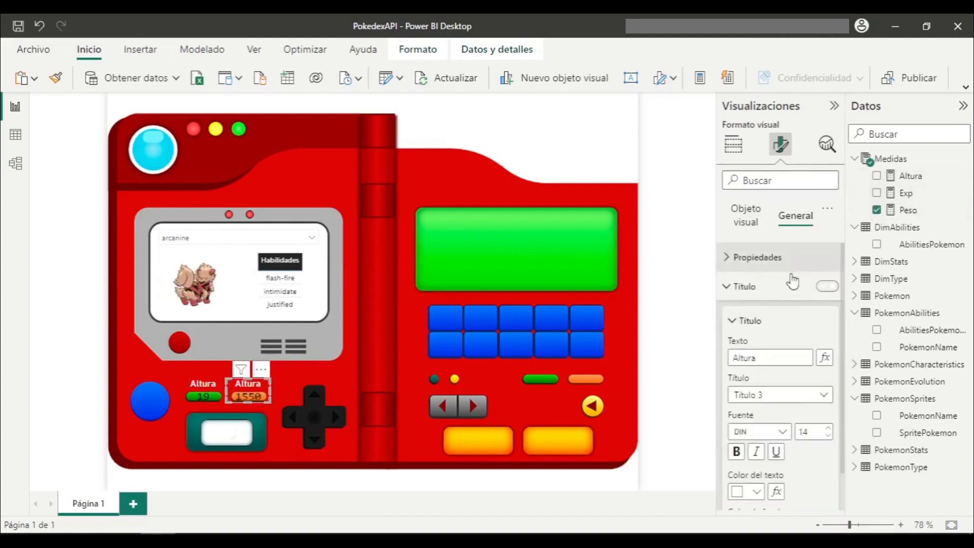
pyautogui.doubleClick(772, 355)
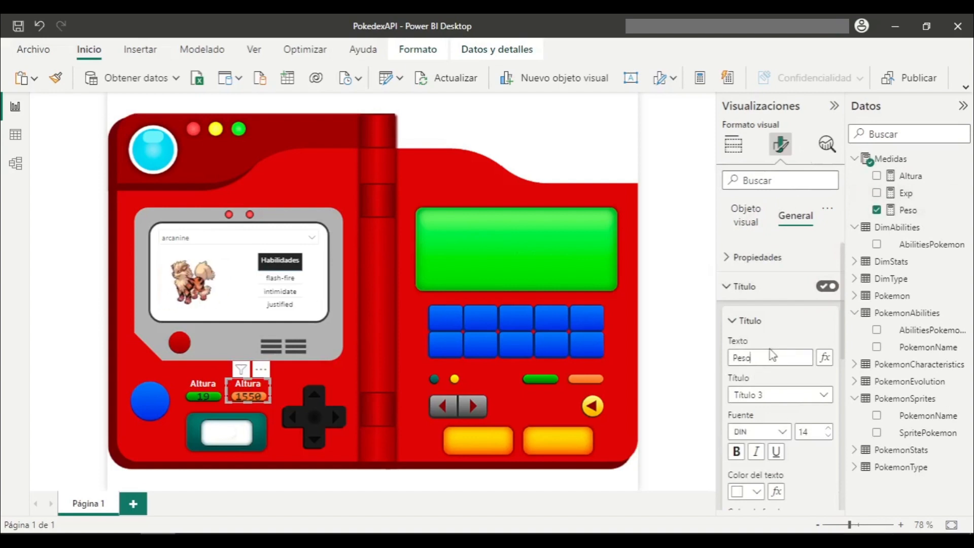
pyautogui.click(361, 444)
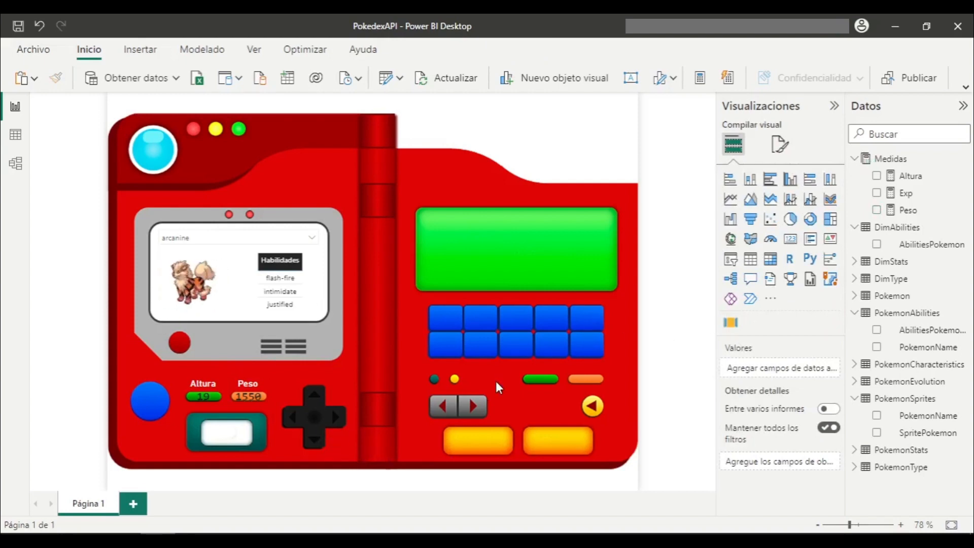
# Step: Duplicate the Peso card onto the white display with the teal frame and replace its measure with Exp
pyautogui.click(264, 387)
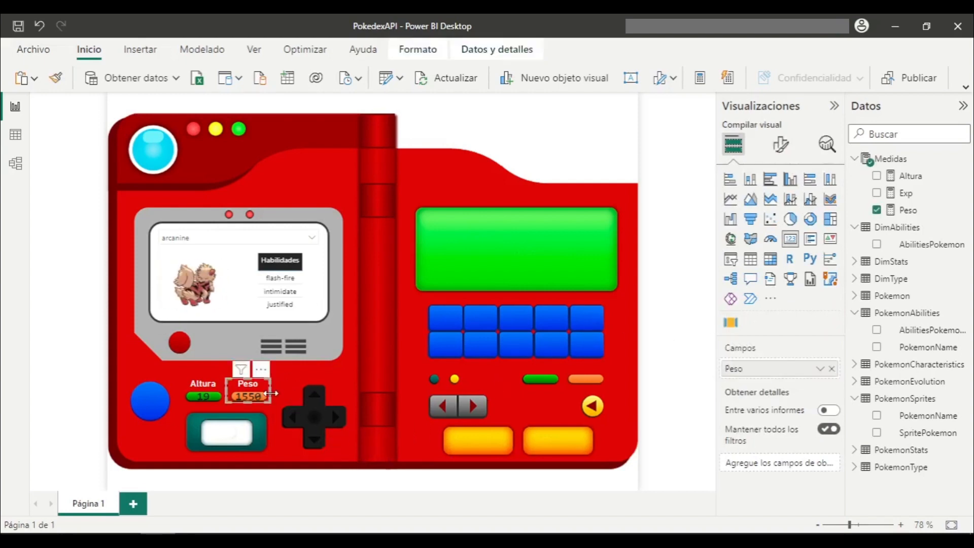
pyautogui.hotkey('ctrl', 'v')
pyautogui.moveTo(263, 405); pyautogui.dragTo(228, 437)
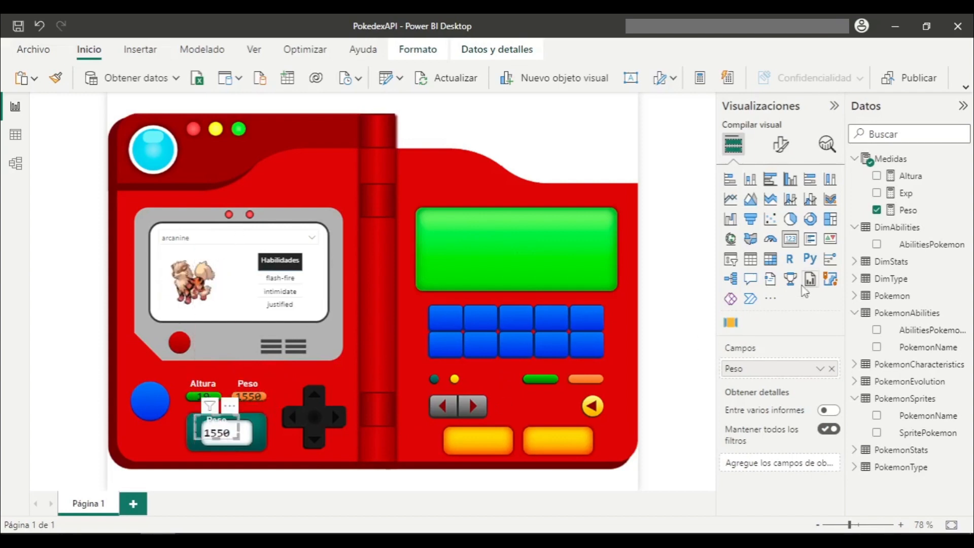
pyautogui.click(877, 209)
pyautogui.click(878, 193)
# Step: Set the Exp card's callout value font size to 32
pyautogui.click(781, 145)
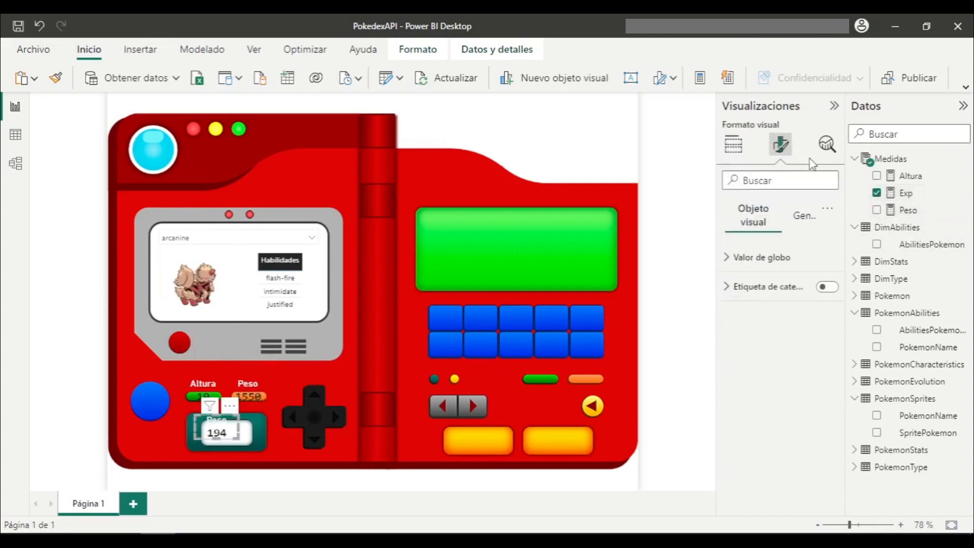
pyautogui.click(786, 257)
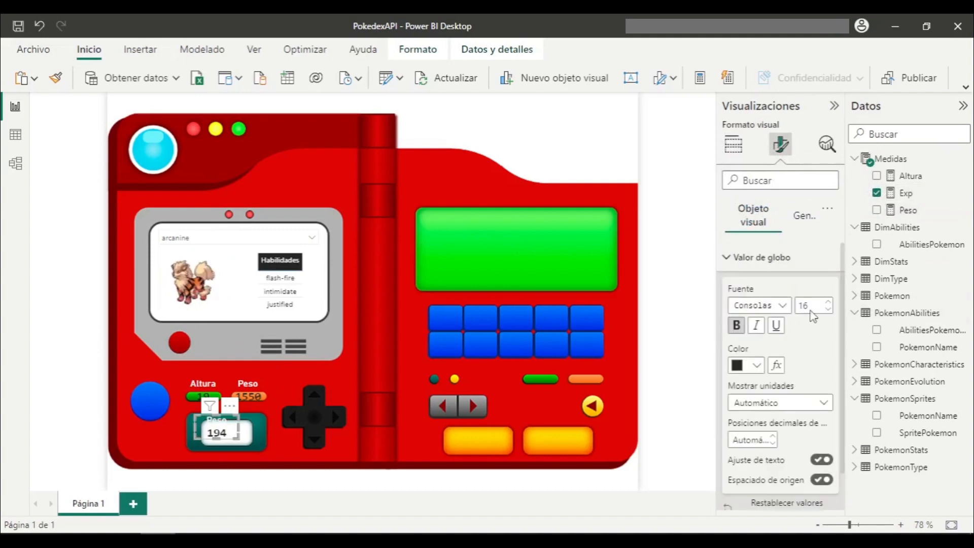
pyautogui.press('BackSpace')
pyautogui.press('BackSpace')
pyautogui.write('32')
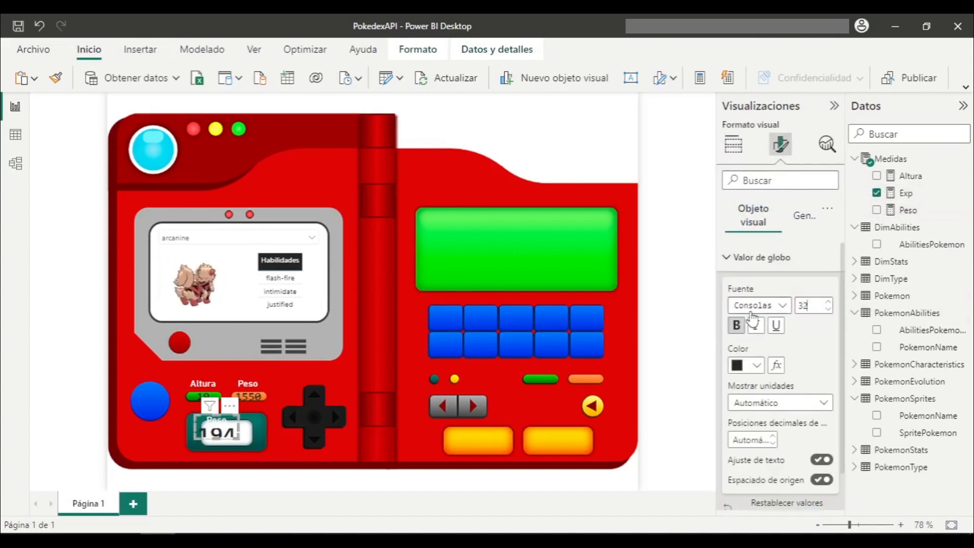
# Step: Change the Exp card's title text to Experiencia
pyautogui.click(798, 216)
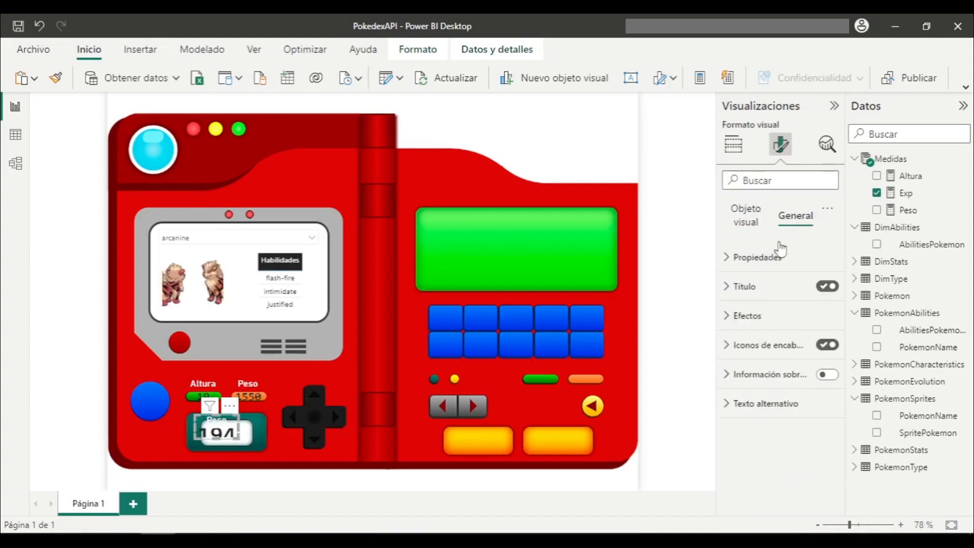
pyautogui.click(751, 286)
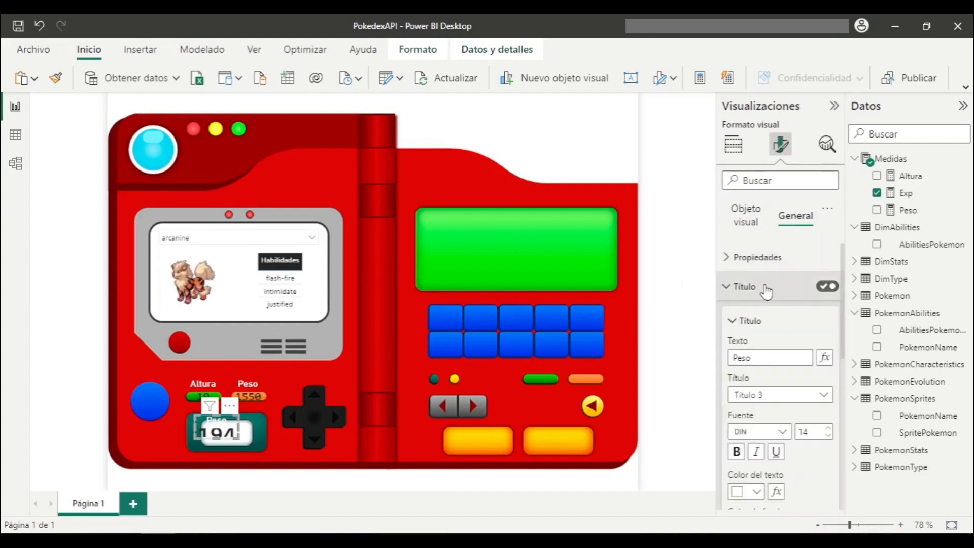
pyautogui.click(783, 358)
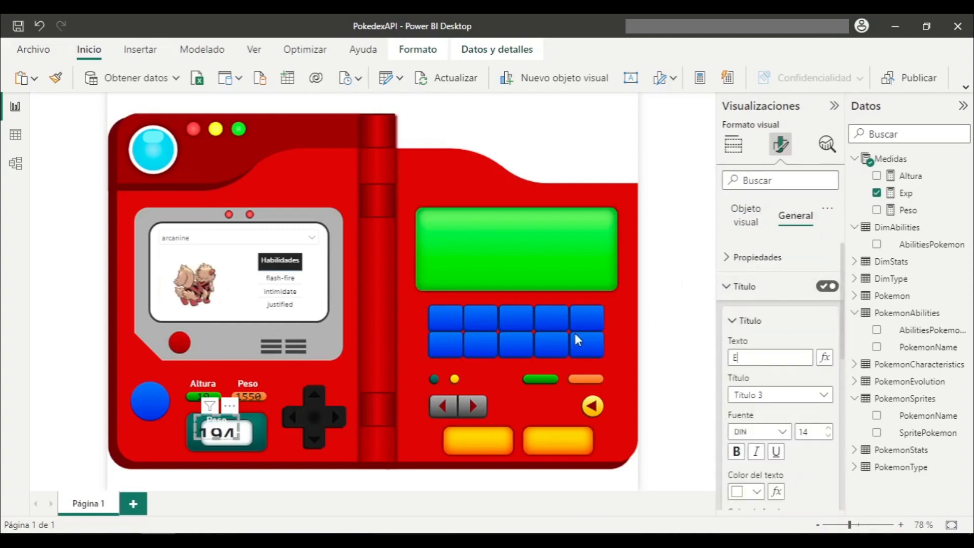
pyautogui.write('Experiencia')
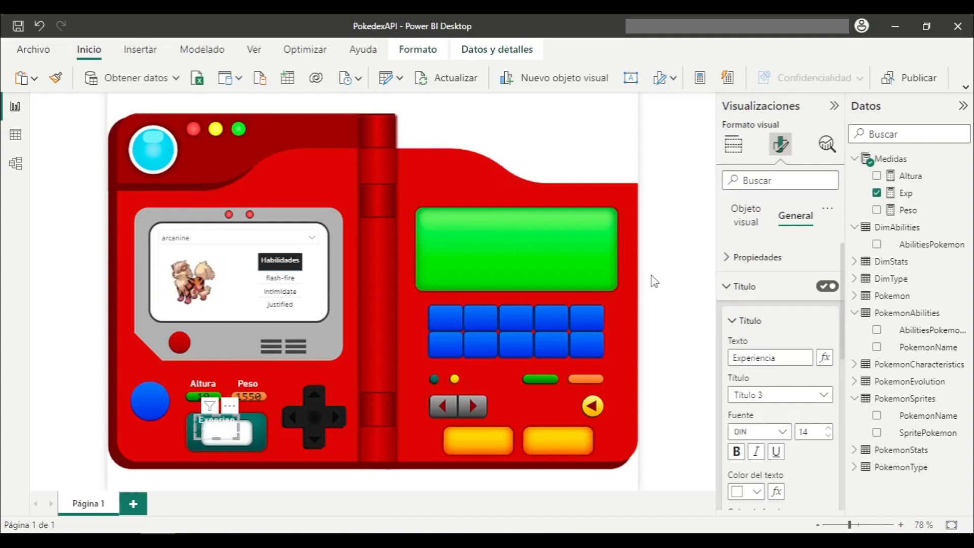
# Step: Enlarge and reposition the Experiencia card so its value fills the white display and its title sits above the teal frame
pyautogui.doubleClick(814, 432)
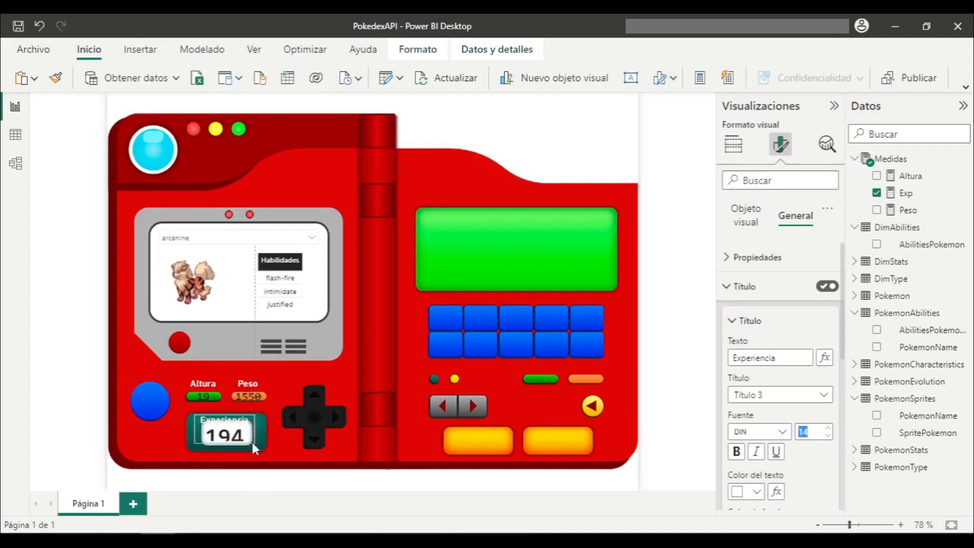
pyautogui.moveTo(264, 415); pyautogui.dragTo(262, 403)
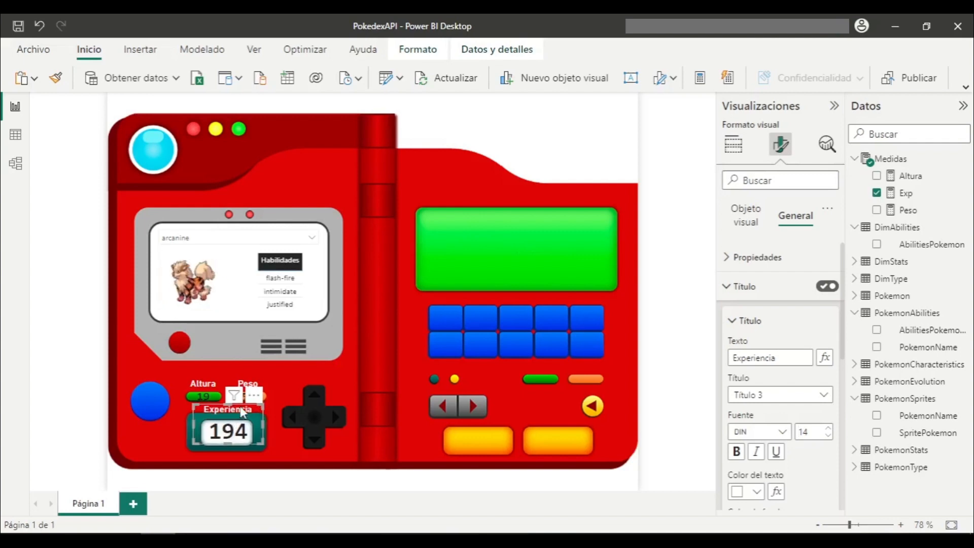
pyautogui.click(317, 413)
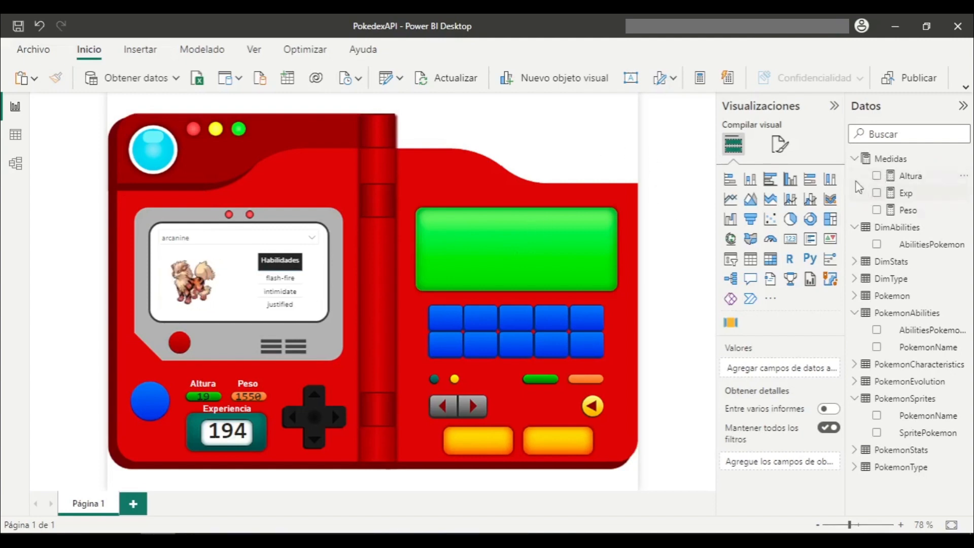
# Step: Create a new measure in the Medidas table named Estadisticas and begin its formula with the DISTINCT function
pyautogui.click(960, 159)
pyautogui.press('Escape')
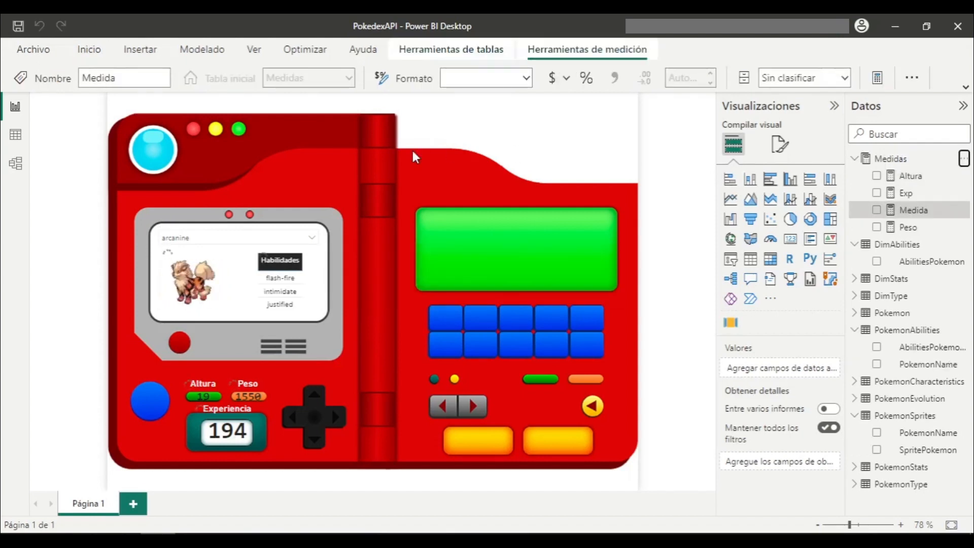
pyautogui.write('Estadi')
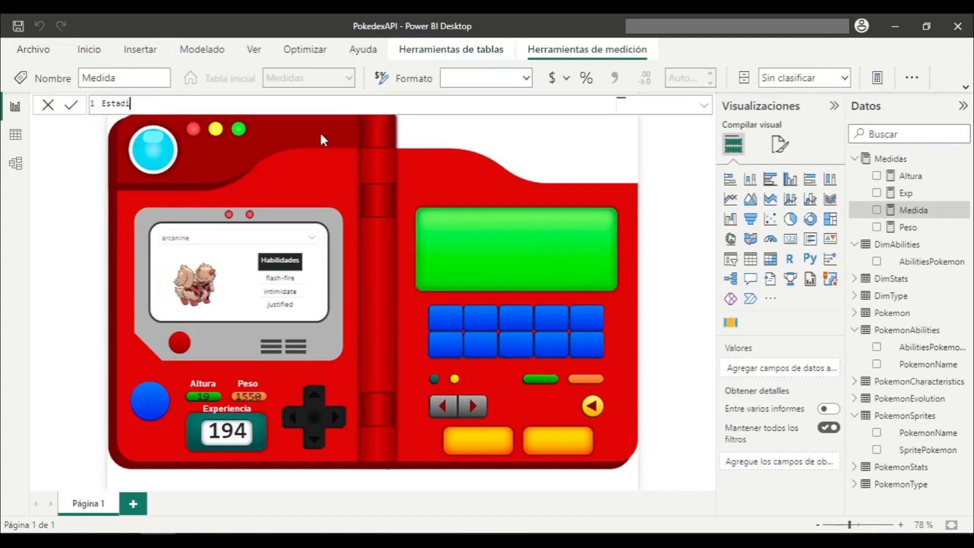
pyautogui.write('sticas = dic')
pyautogui.press('BackSpace')
pyautogui.write('s')
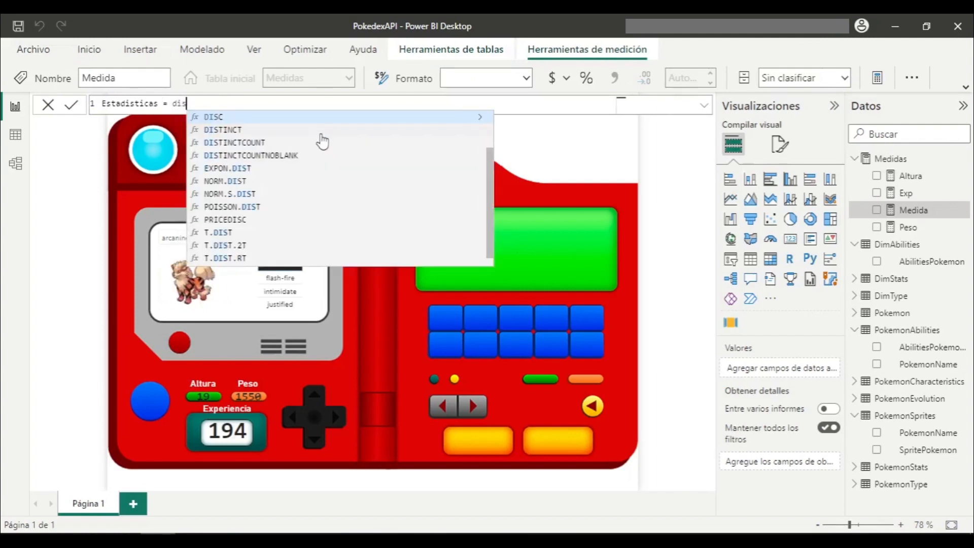
pyautogui.press('Tab')
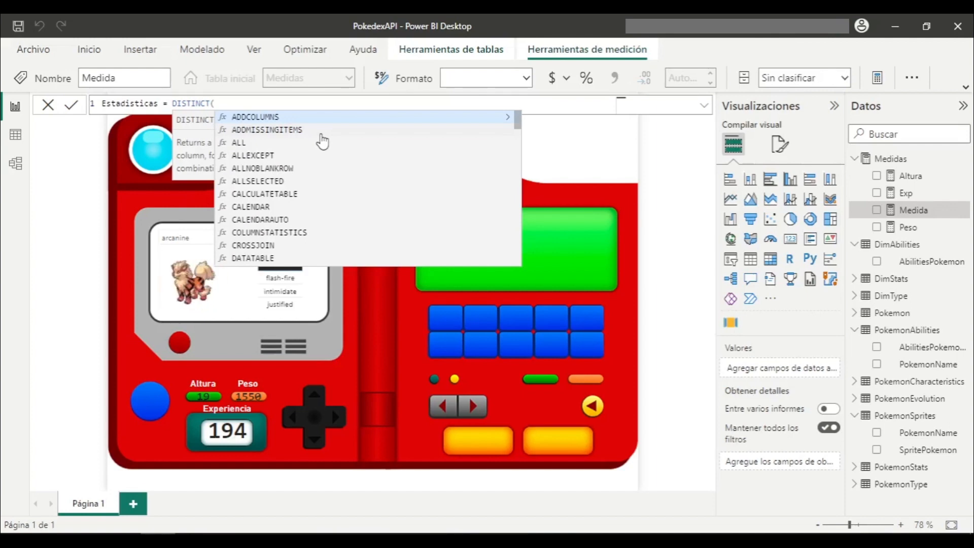
# Step: Complete the Estadisticas formula with PokemonStats[base_stat] as the DISTINCT argument and commit the measure
pyautogui.write('stas')
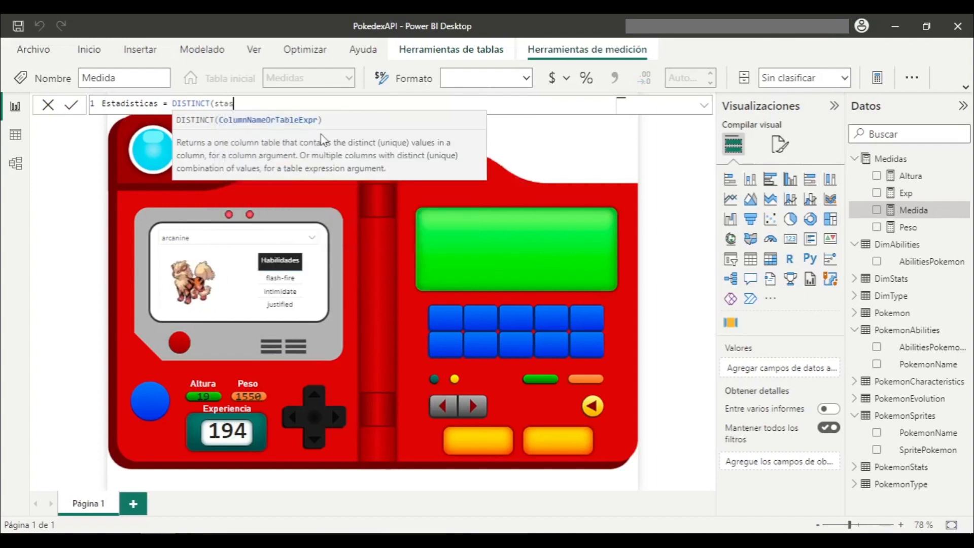
pyautogui.press('BackSpace')
pyautogui.write('t')
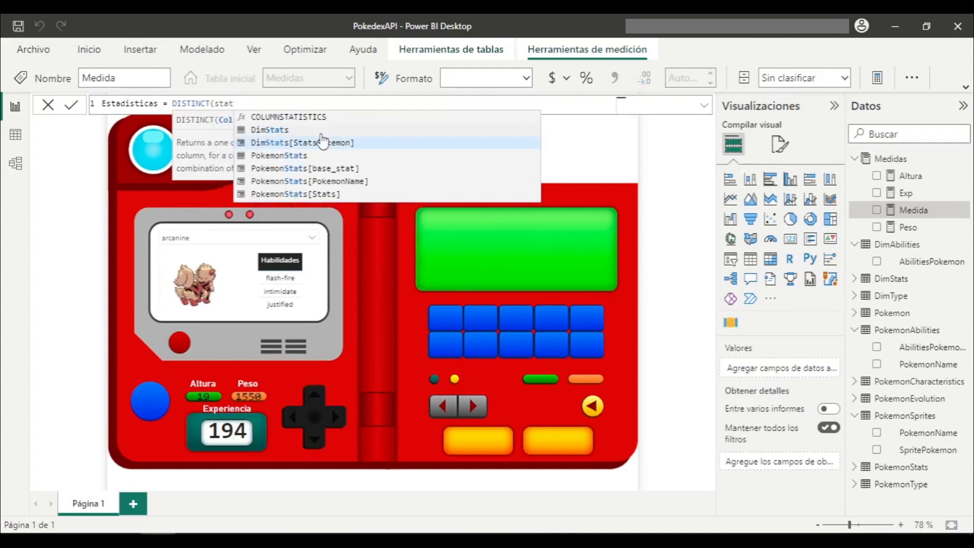
pyautogui.press('Down')
pyautogui.press('Down')
pyautogui.press('Down')
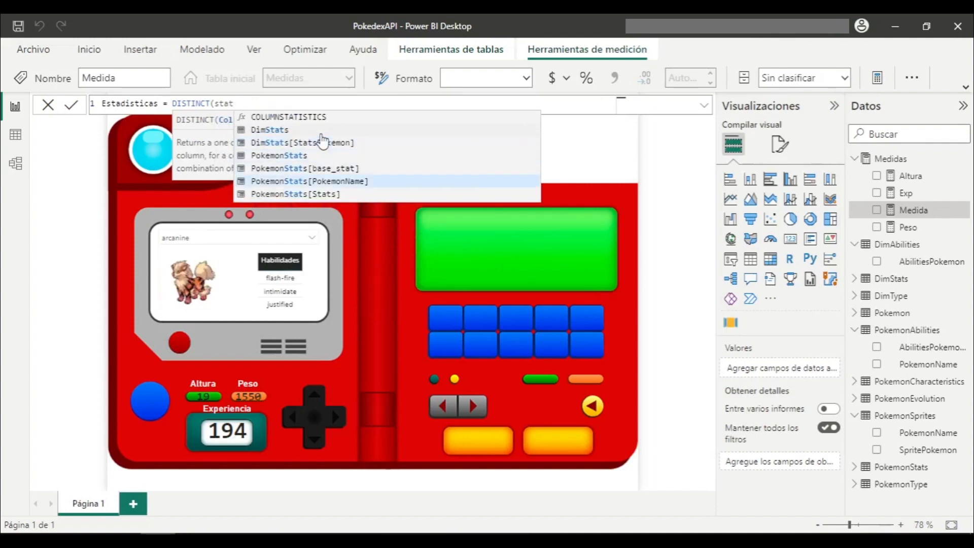
pyautogui.press('Up')
pyautogui.press('Down')
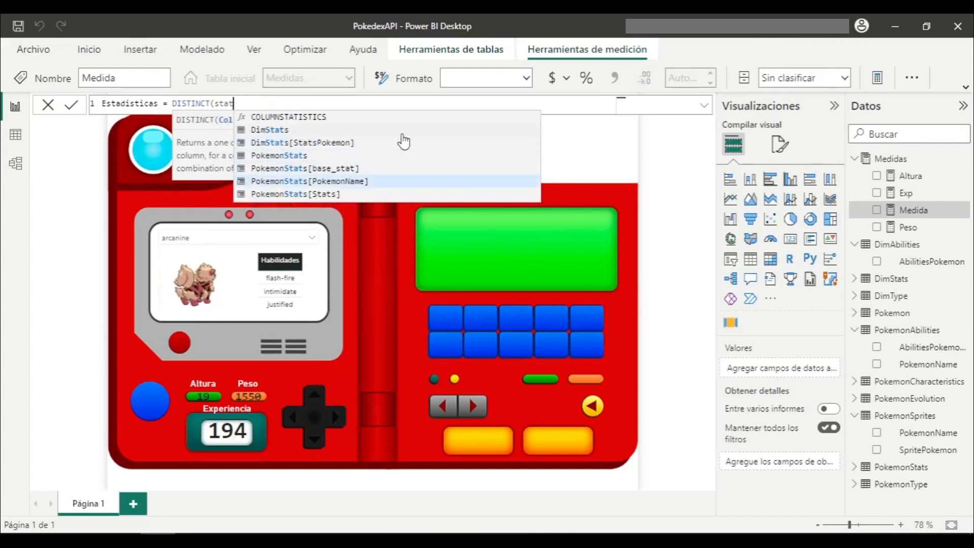
pyautogui.press('Up')
pyautogui.press('Tab')
pyautogui.write(')')
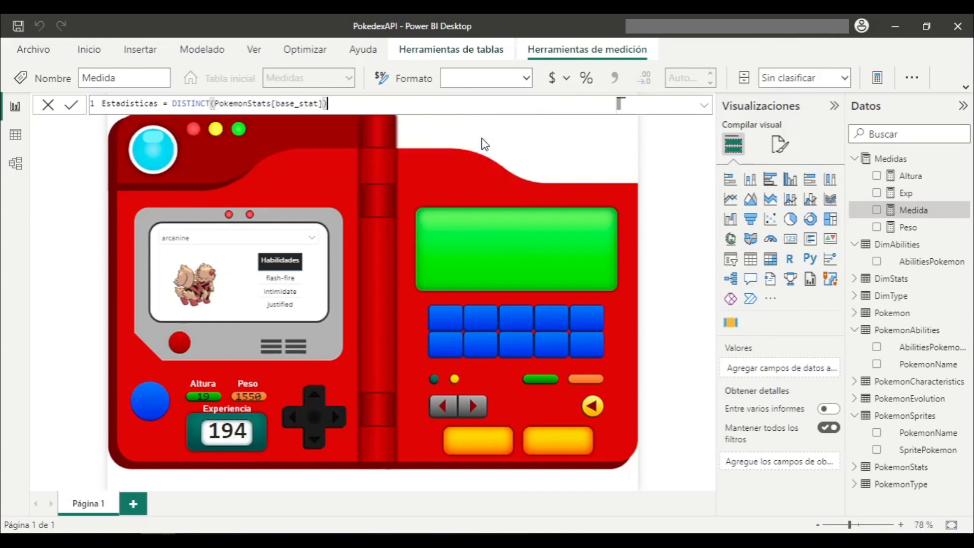
pyautogui.press('Return')
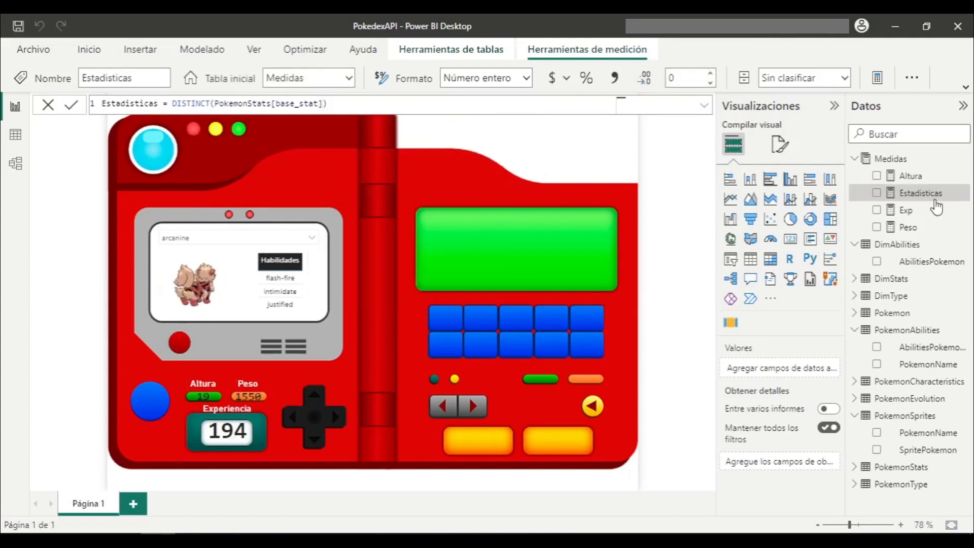
# Step: Add a clustered bar chart over the large green display, with Estadisticas on the X axis and StatsPokemon from DimStats on the Y axis
pyautogui.click(771, 180)
pyautogui.moveTo(289, 147); pyautogui.dragTo(551, 262)
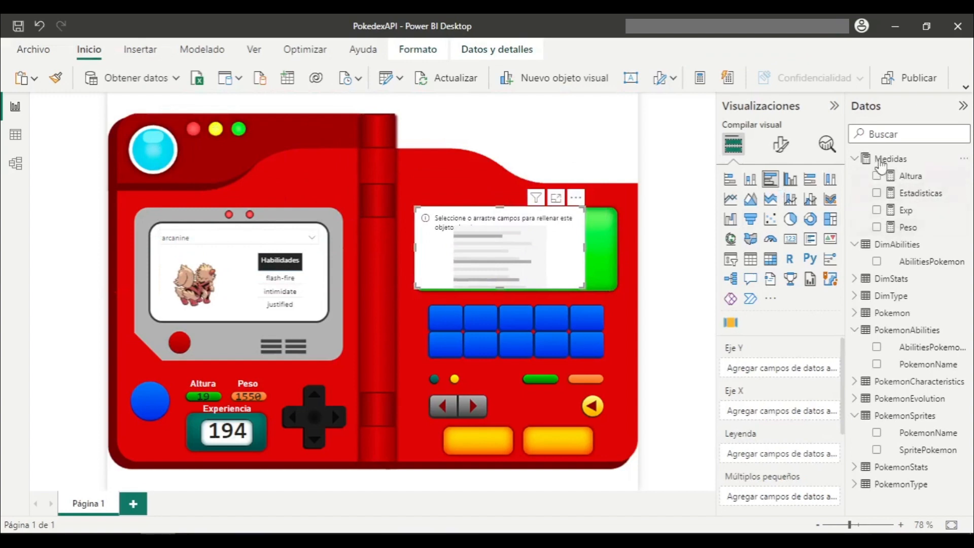
pyautogui.click(876, 193)
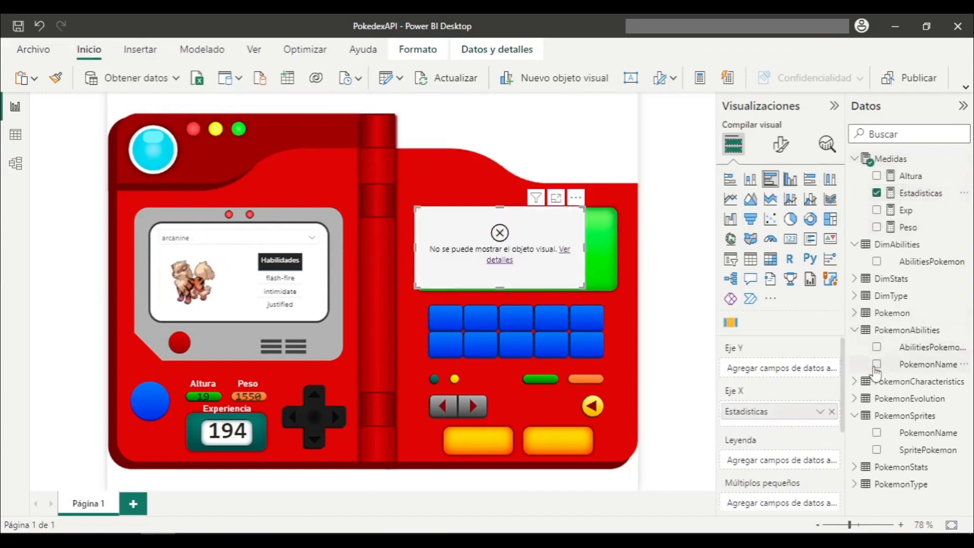
pyautogui.click(855, 467)
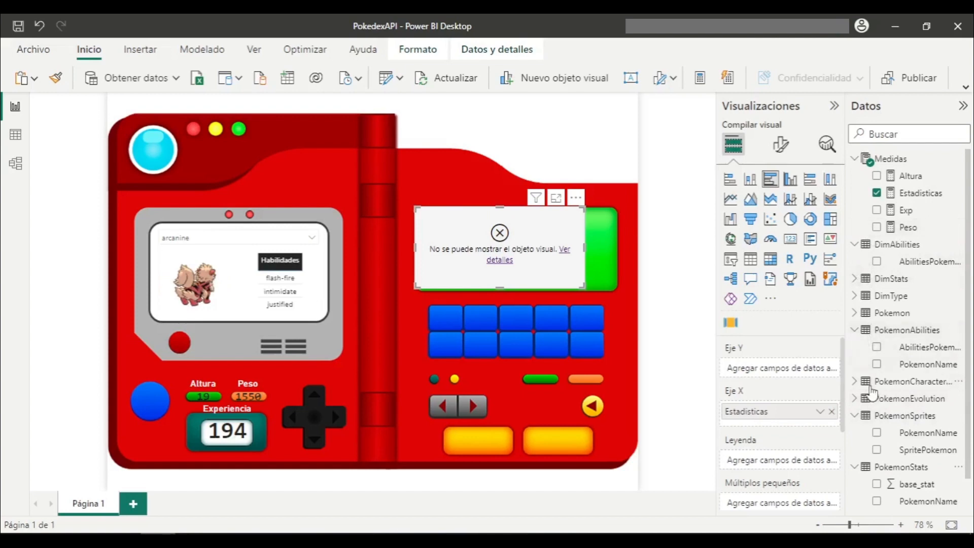
pyautogui.click(855, 281)
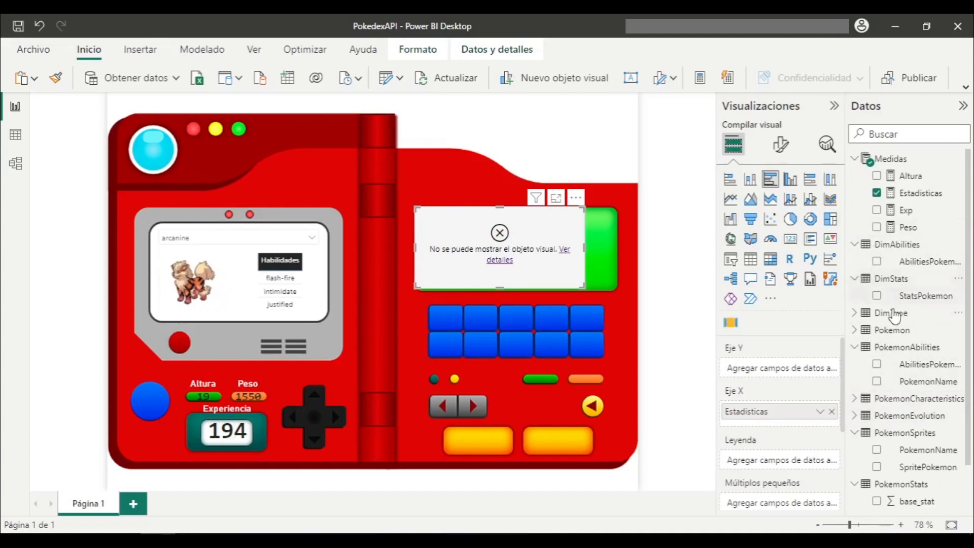
pyautogui.click(877, 297)
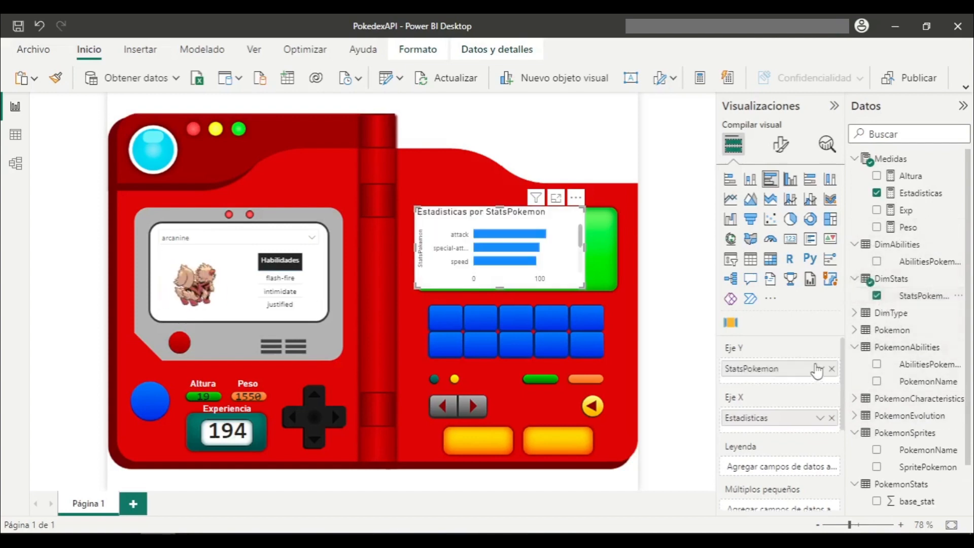
# Step: Reposition the bar chart over the green display and set its background transparency to 100%
pyautogui.moveTo(570, 216); pyautogui.dragTo(581, 218)
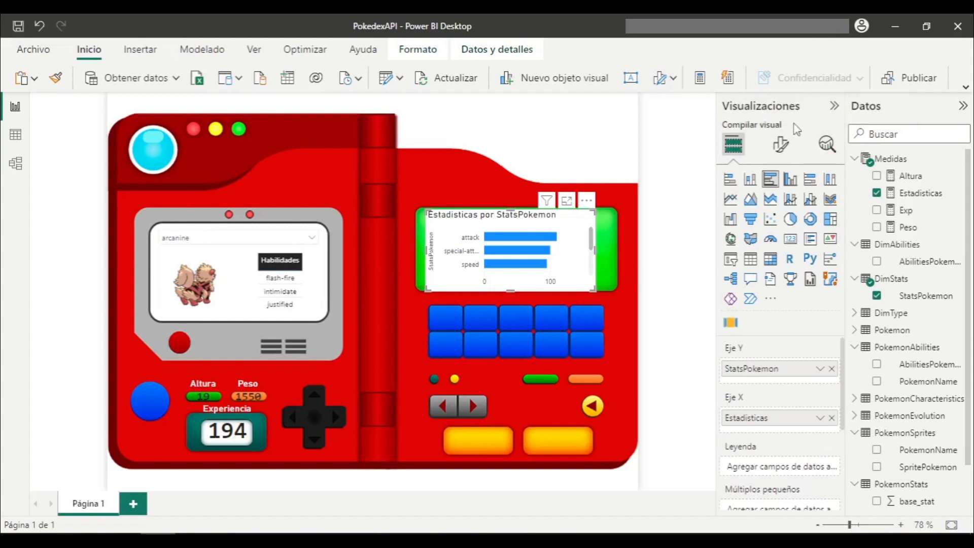
pyautogui.click(775, 151)
pyautogui.click(795, 215)
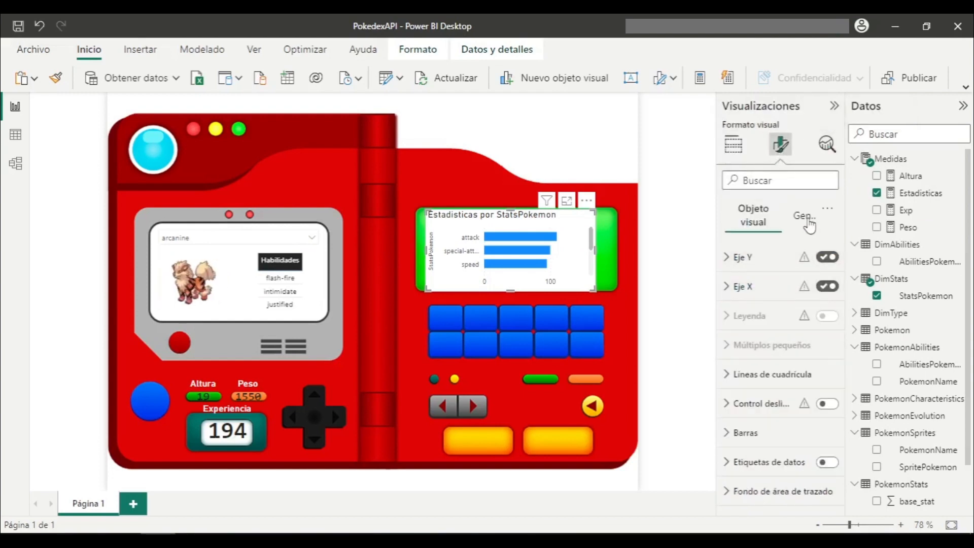
pyautogui.click(748, 328)
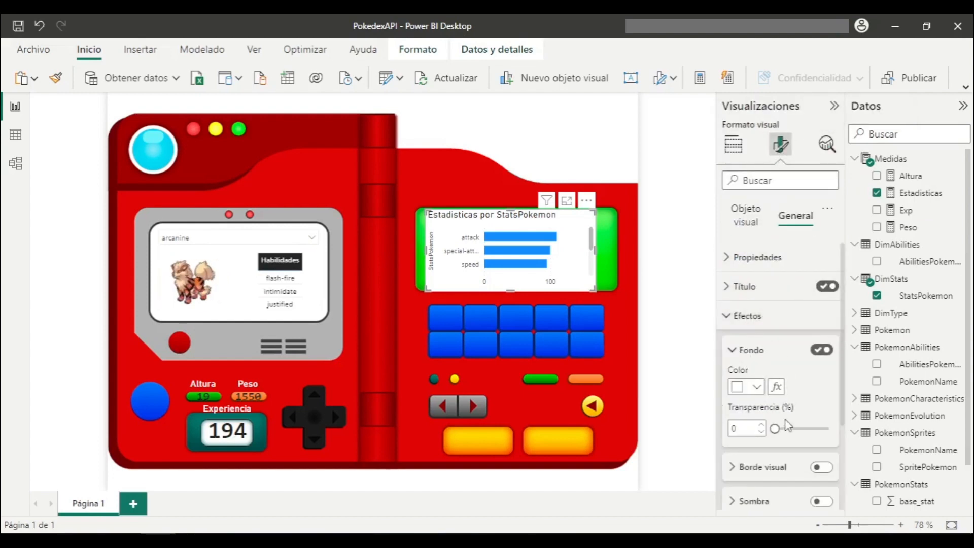
pyautogui.moveTo(775, 428); pyautogui.dragTo(832, 429)
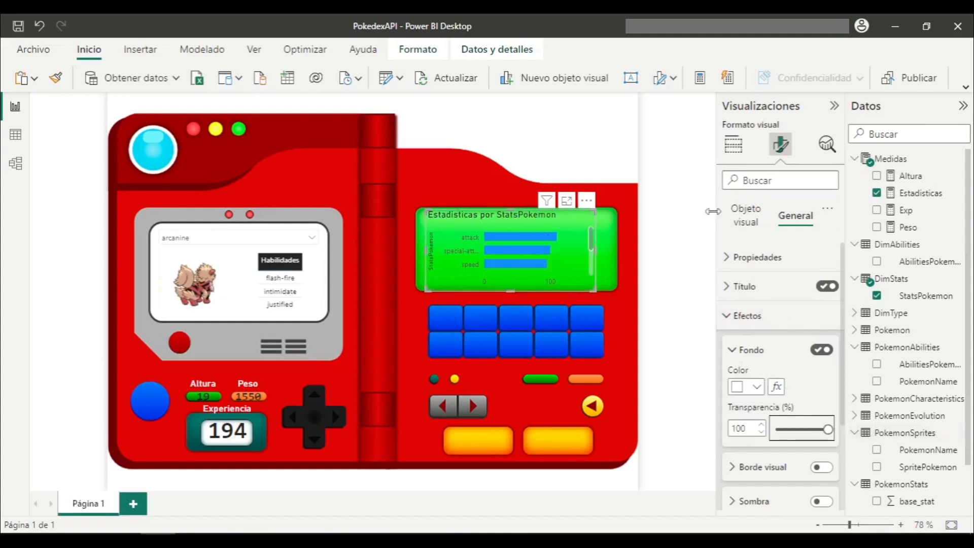
# Step: Change the bar chart's title text to Estadísticas
pyautogui.click(745, 218)
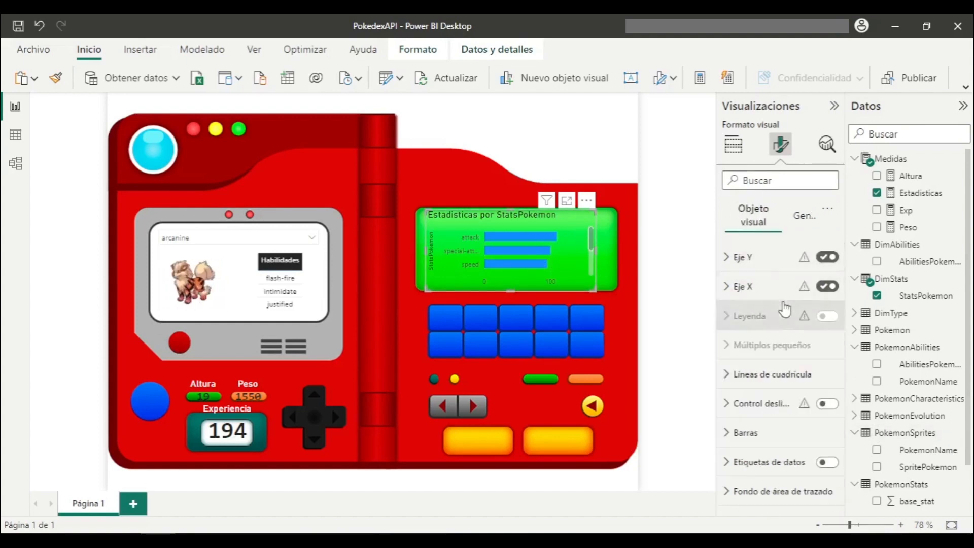
pyautogui.click(740, 143)
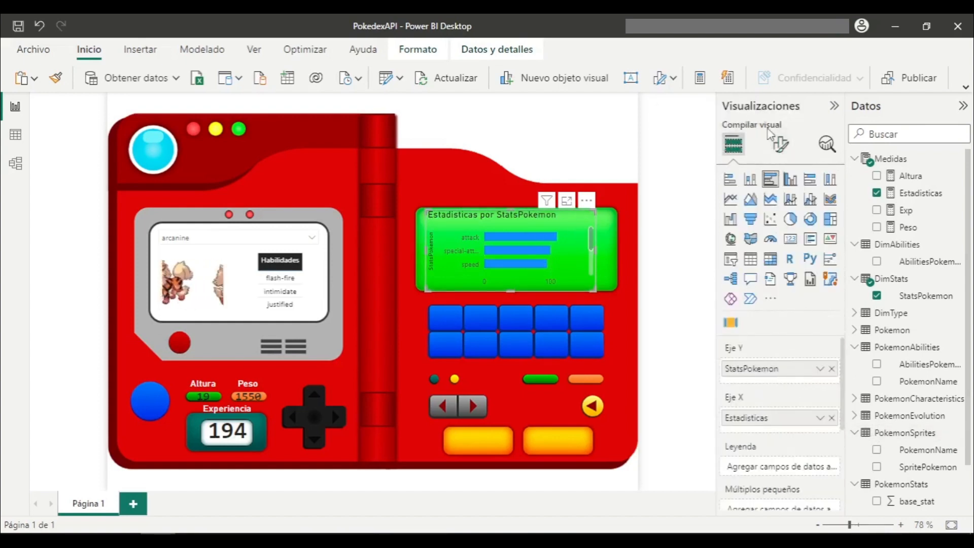
pyautogui.click(781, 144)
pyautogui.click(796, 217)
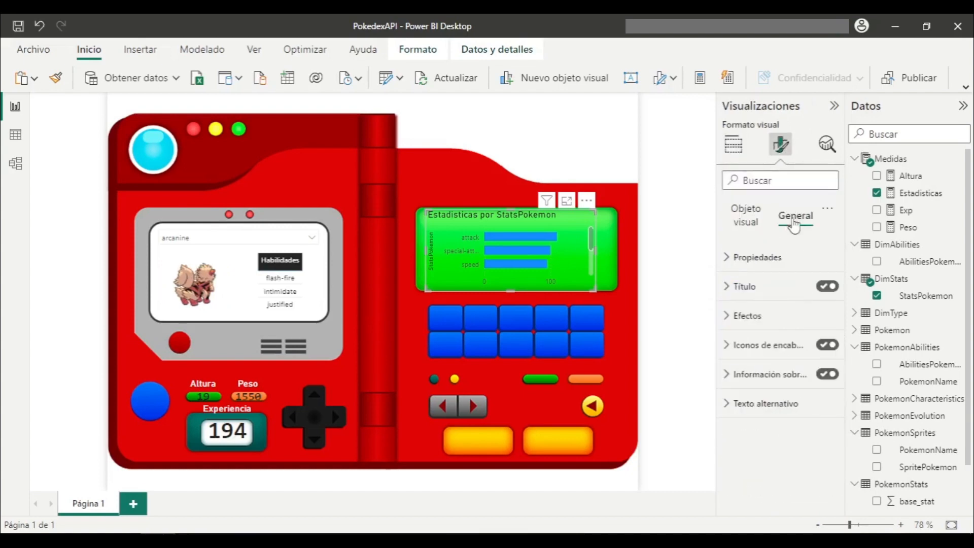
pyautogui.click(775, 285)
pyautogui.click(776, 354)
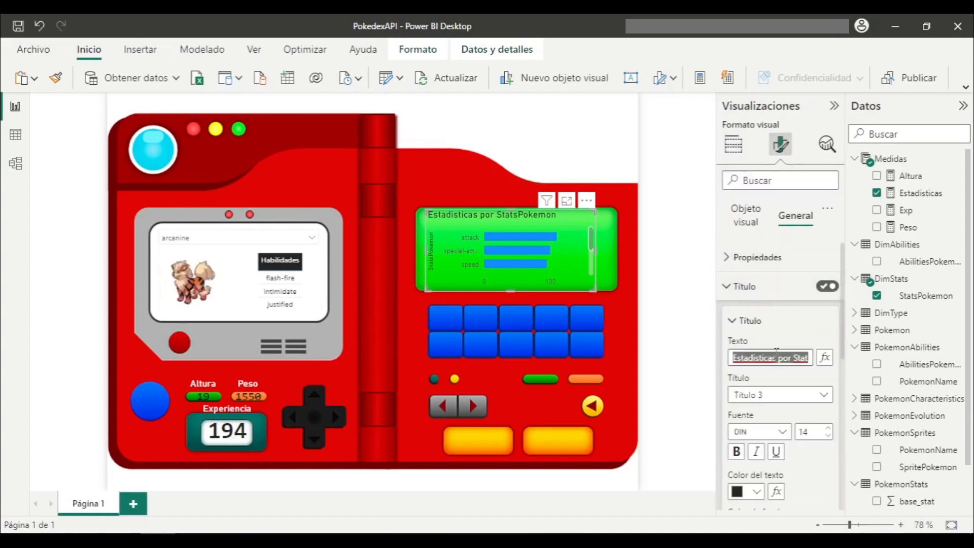
pyautogui.write('Estadíst')
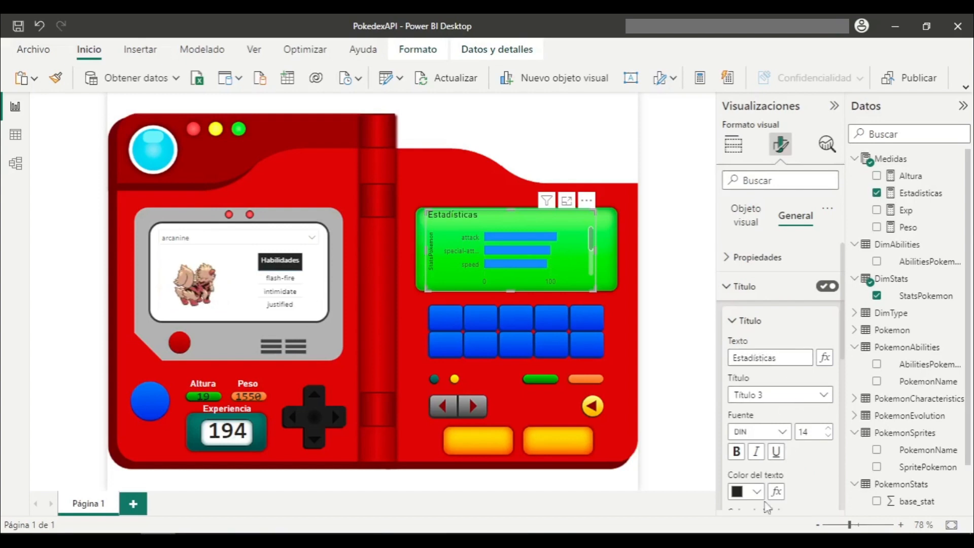
# Step: Centre the Estadísticas chart title and format it in bold Consolas
pyautogui.scroll(-2, 766, 502)
pyautogui.click(755, 487)
pyautogui.click(782, 352)
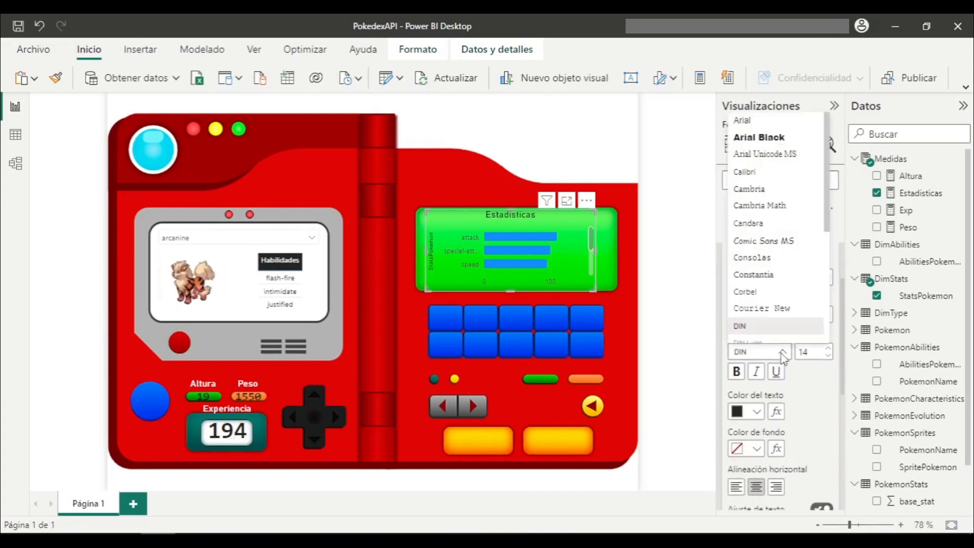
pyautogui.scroll(-1, 779, 239)
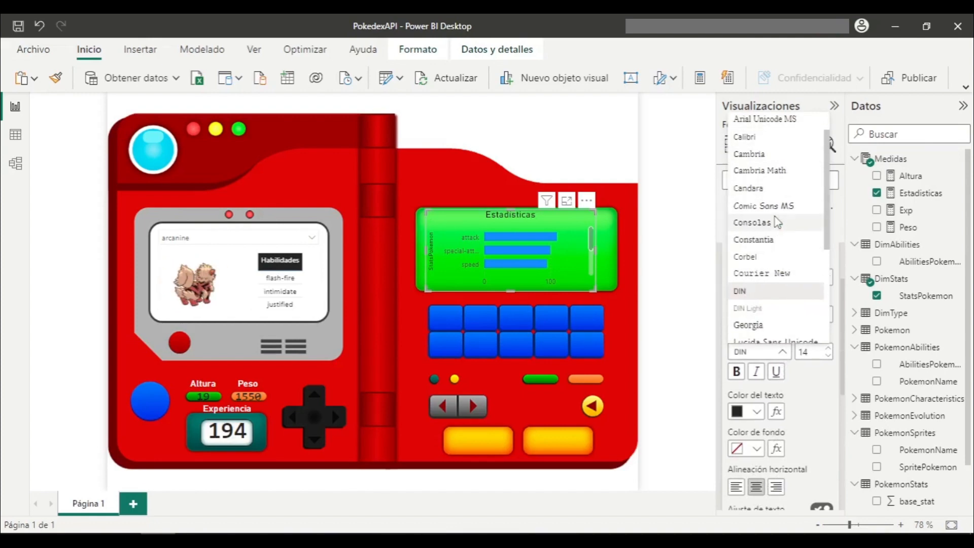
pyautogui.click(773, 223)
pyautogui.click(736, 371)
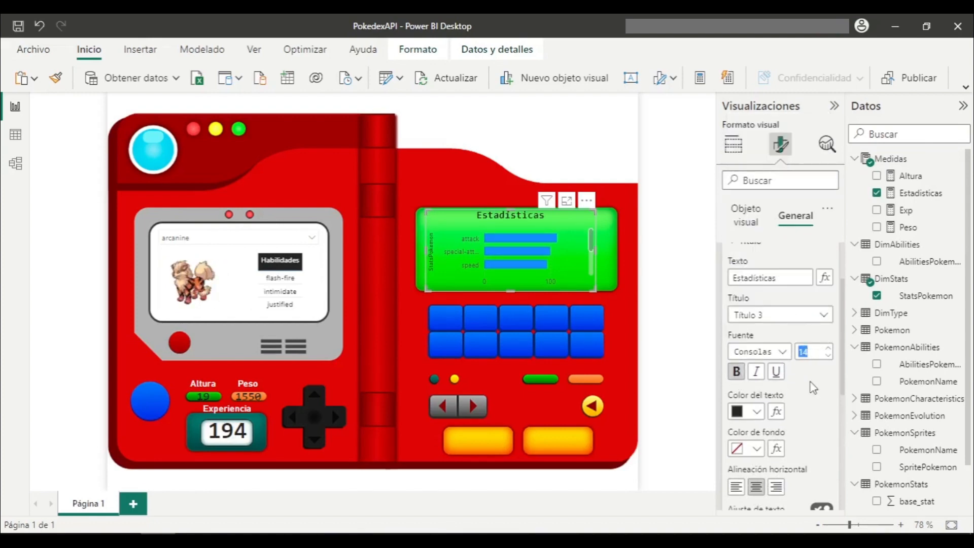
# Step: Widen the bar chart on both sides so it spans the full green display
pyautogui.moveTo(595, 249); pyautogui.dragTo(607, 251)
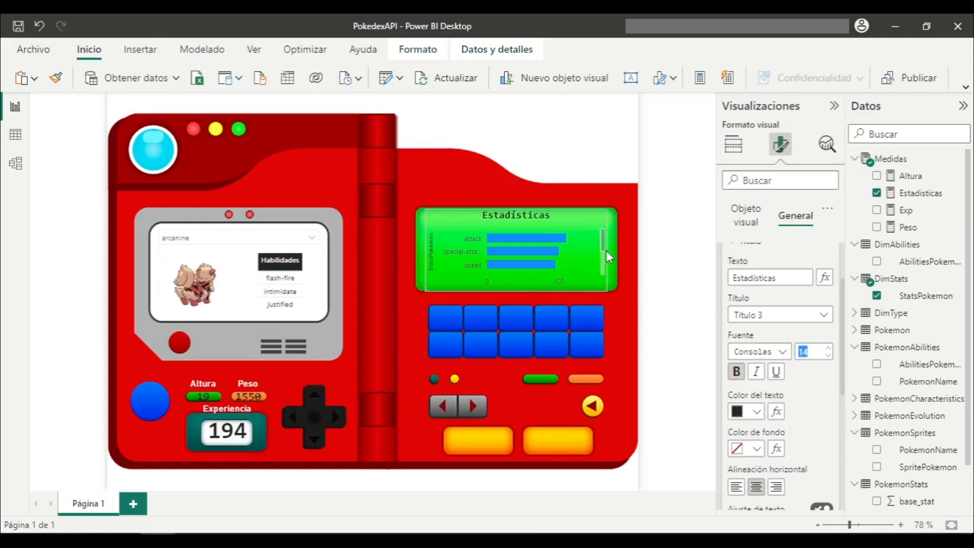
pyautogui.moveTo(425, 249); pyautogui.dragTo(417, 248)
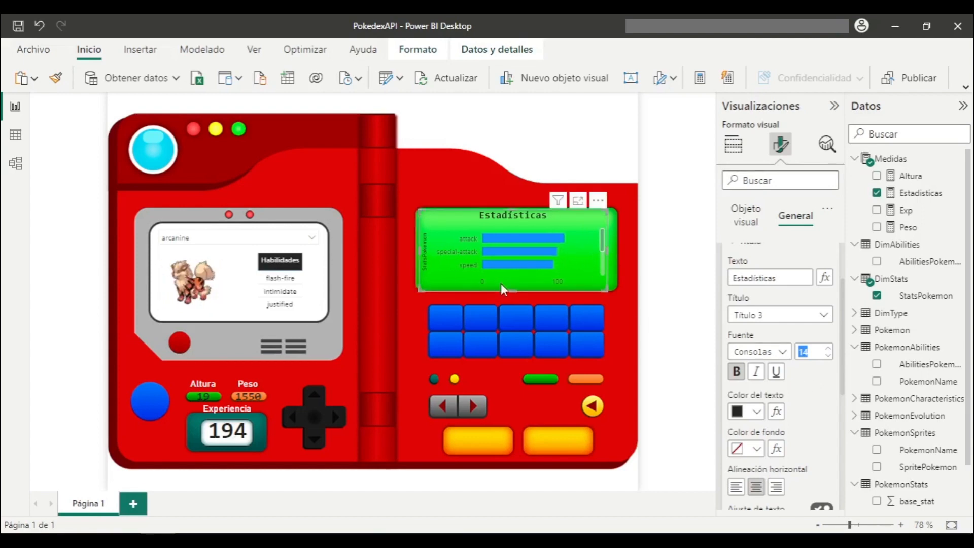
pyautogui.moveTo(516, 287); pyautogui.dragTo(517, 290)
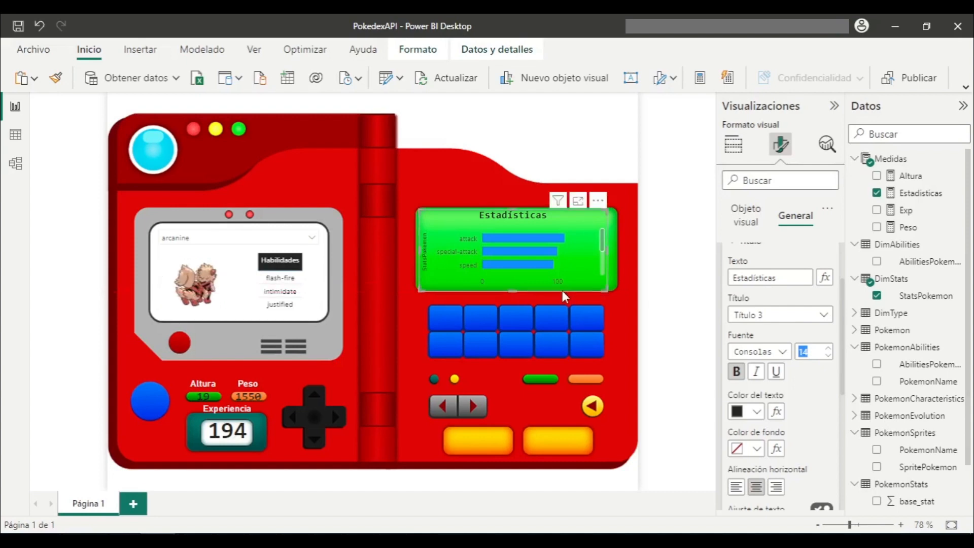
pyautogui.moveTo(608, 249); pyautogui.dragTo(614, 250)
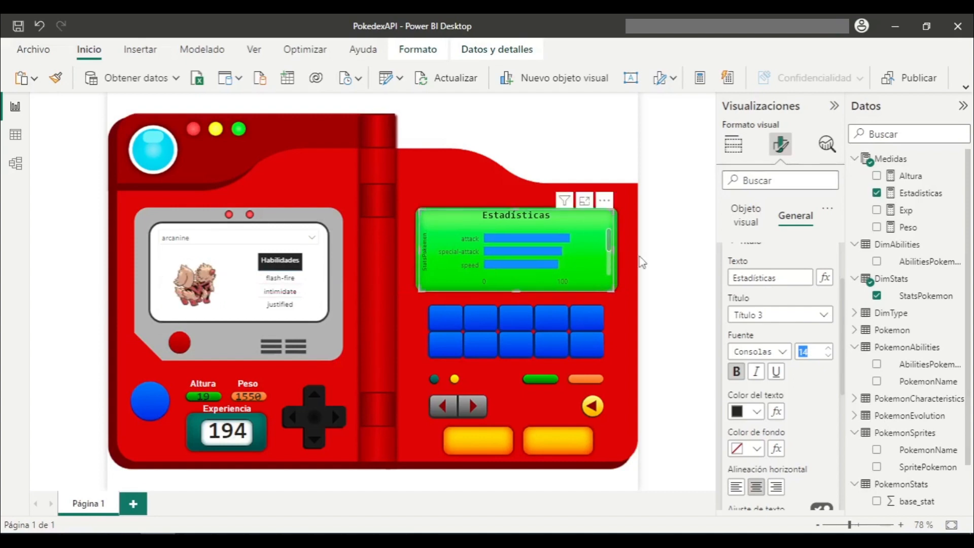
# Step: Turn off the Y axis title of the bar chart while keeping the axis labels on
pyautogui.click(733, 146)
pyautogui.click(780, 144)
pyautogui.click(753, 212)
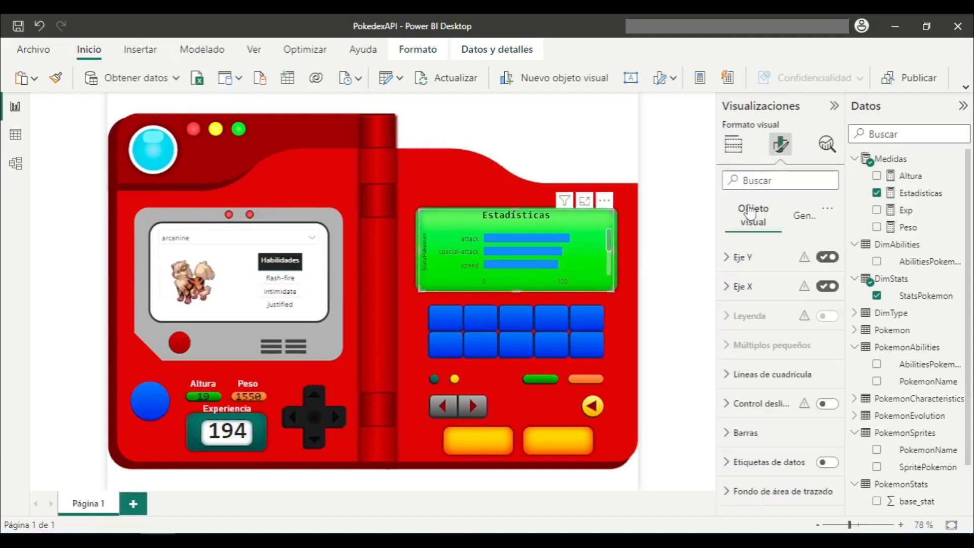
pyautogui.click(830, 259)
pyautogui.click(821, 260)
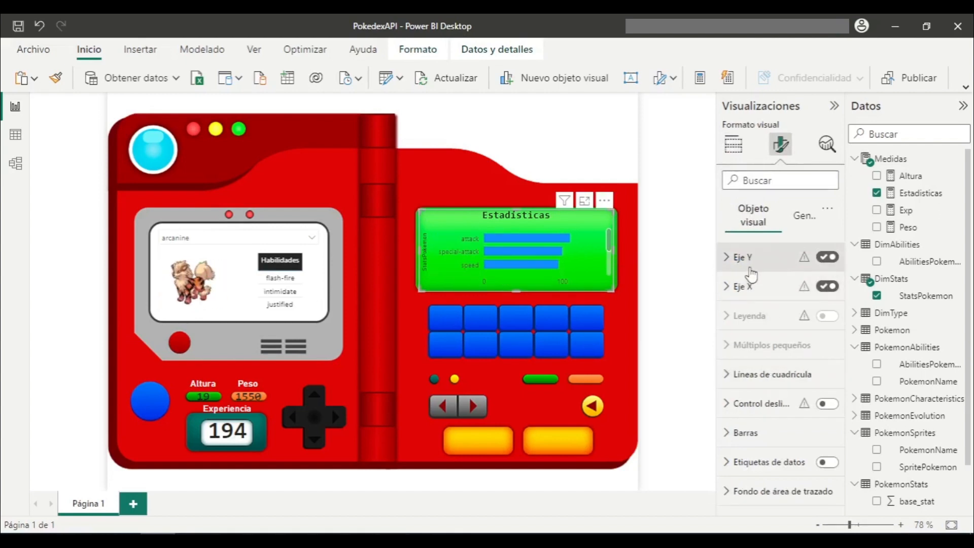
pyautogui.click(736, 257)
pyautogui.scroll(-2, 812, 415)
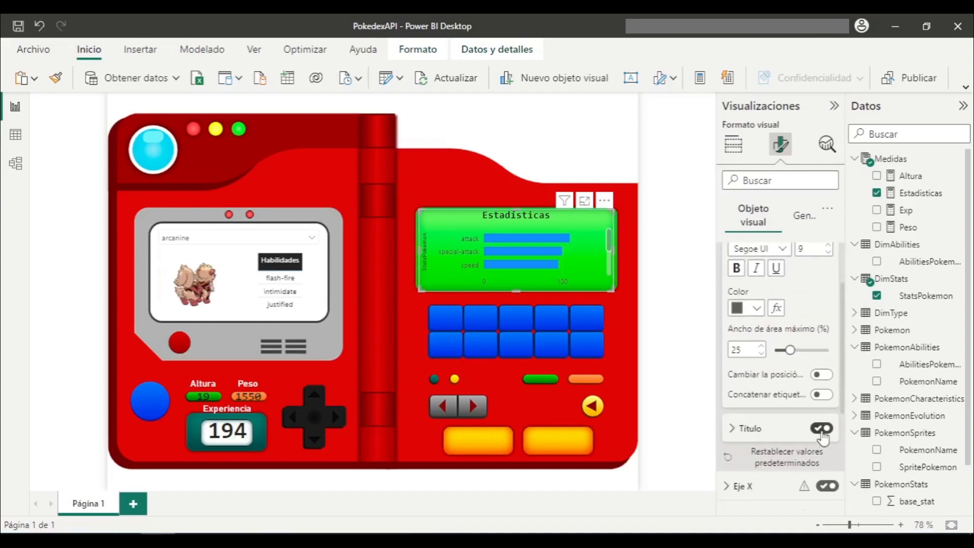
pyautogui.scroll(2, 750, 241)
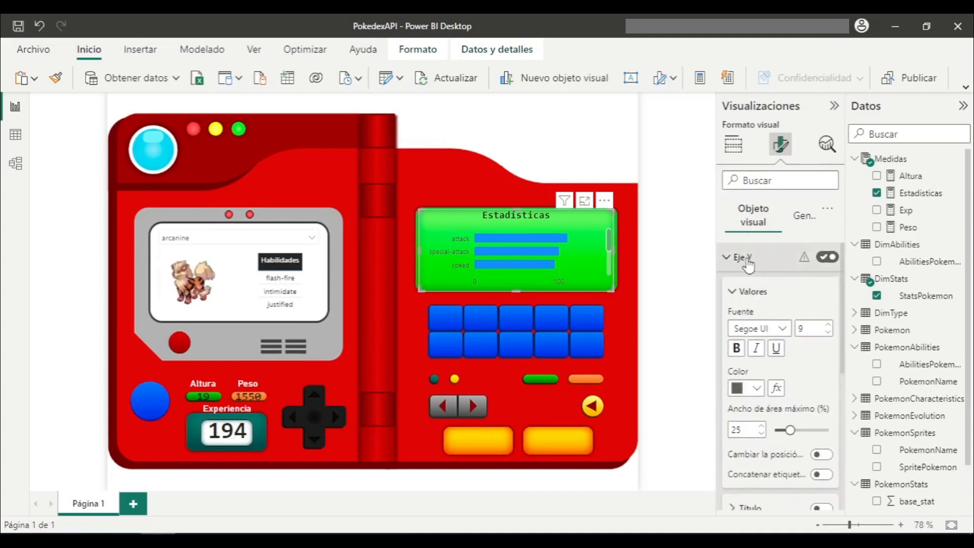
pyautogui.click(750, 257)
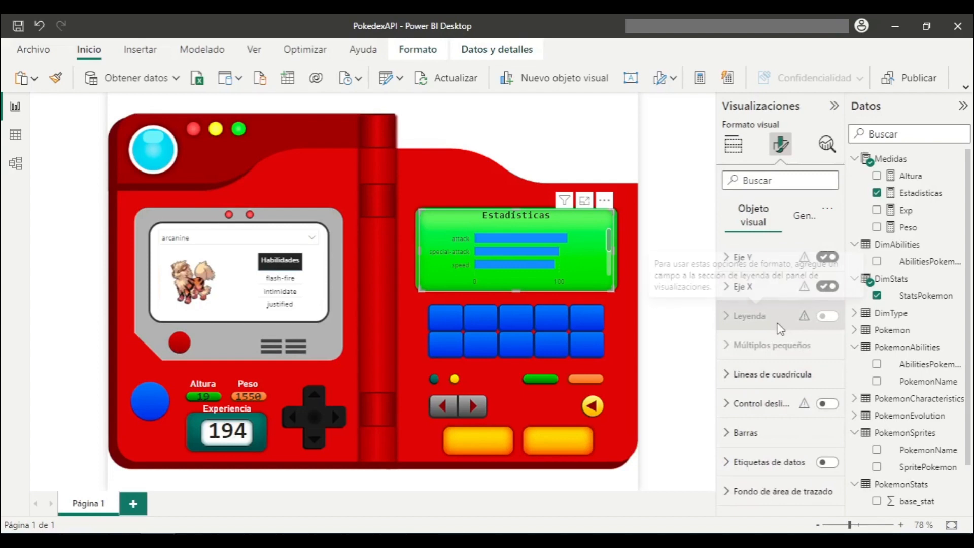
# Step: Set the font colour of the bar chart's Y axis values to black
pyautogui.click(754, 258)
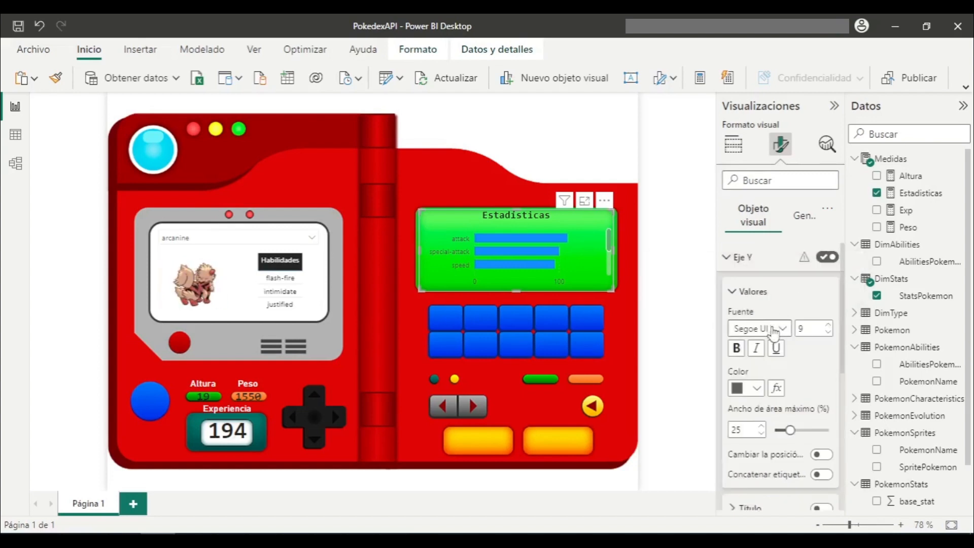
pyautogui.click(757, 389)
pyautogui.click(765, 161)
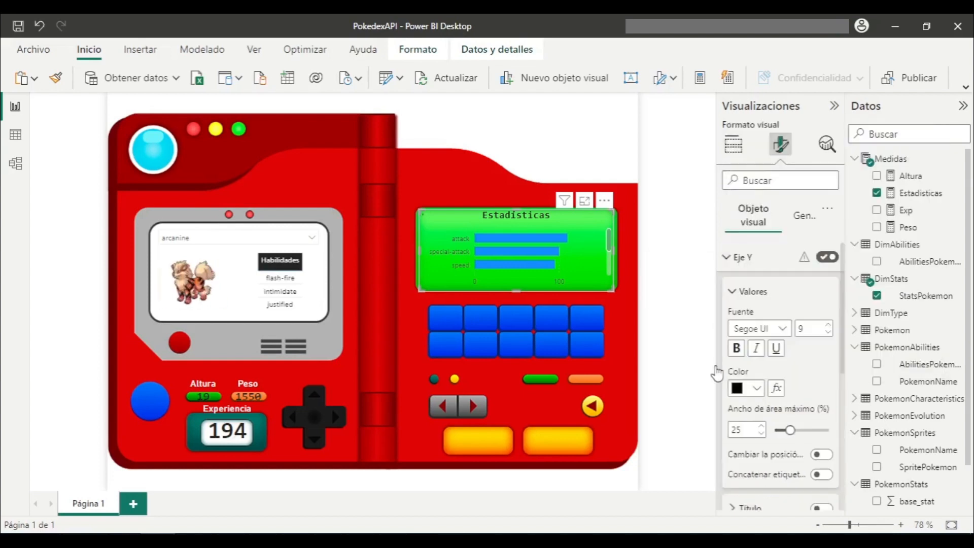
pyautogui.click(742, 257)
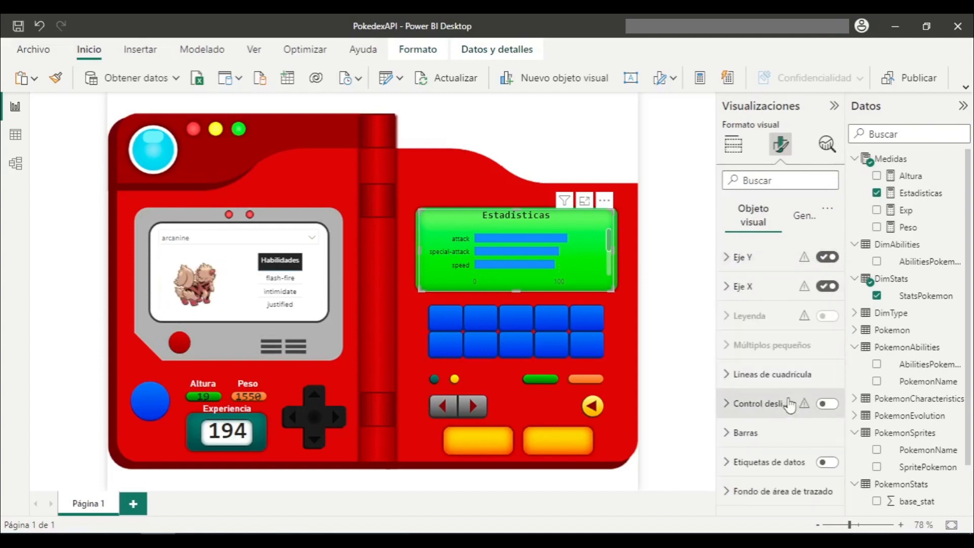
# Step: Change the default colour of the chart's bars to dark blue
pyautogui.click(773, 436)
pyautogui.scroll(-2, 771, 437)
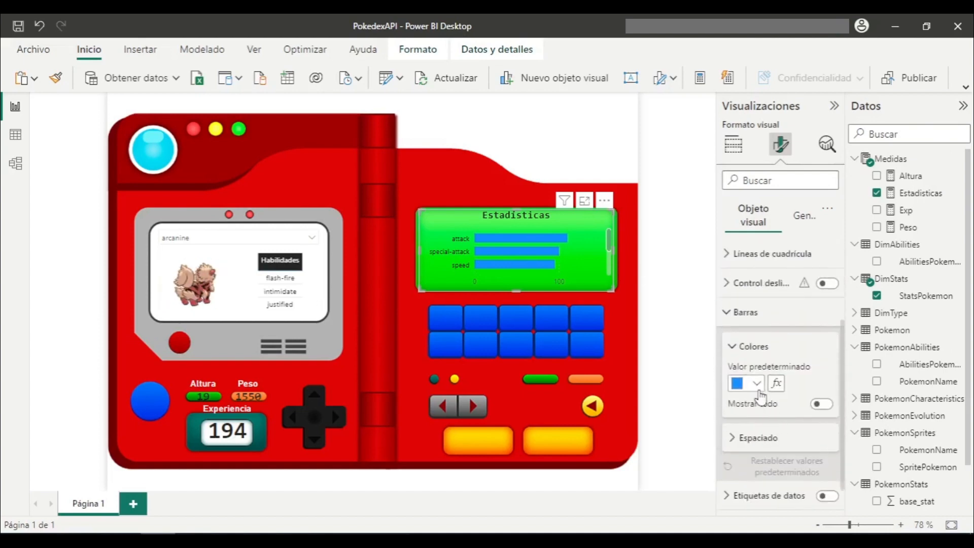
pyautogui.click(758, 389)
pyautogui.click(810, 158)
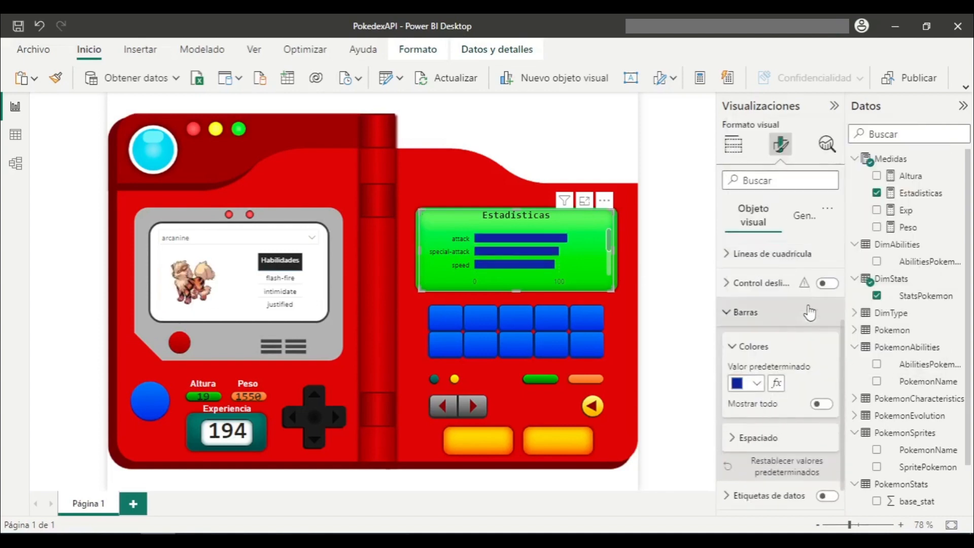
pyautogui.click(792, 312)
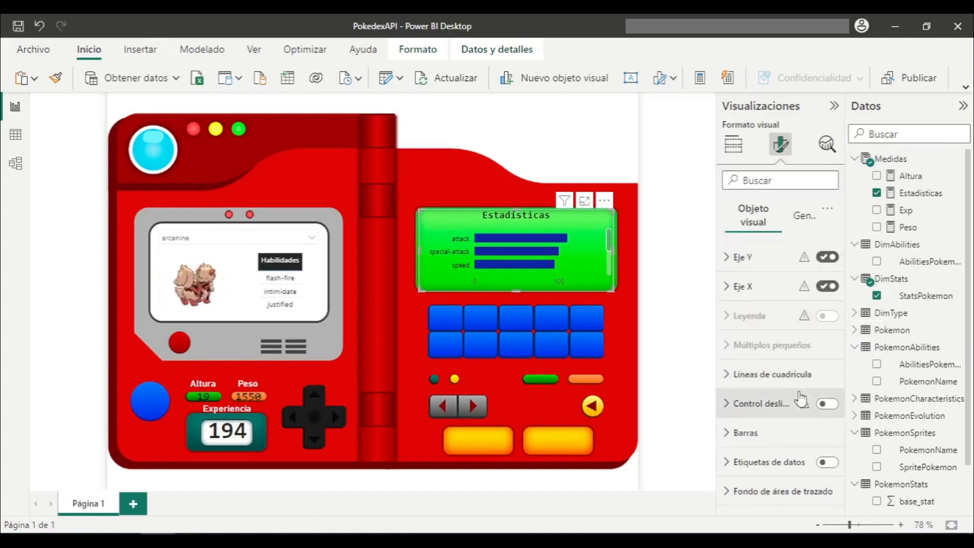
# Step: Turn on data labels for the bar chart and set their position to Centro interior
pyautogui.click(826, 463)
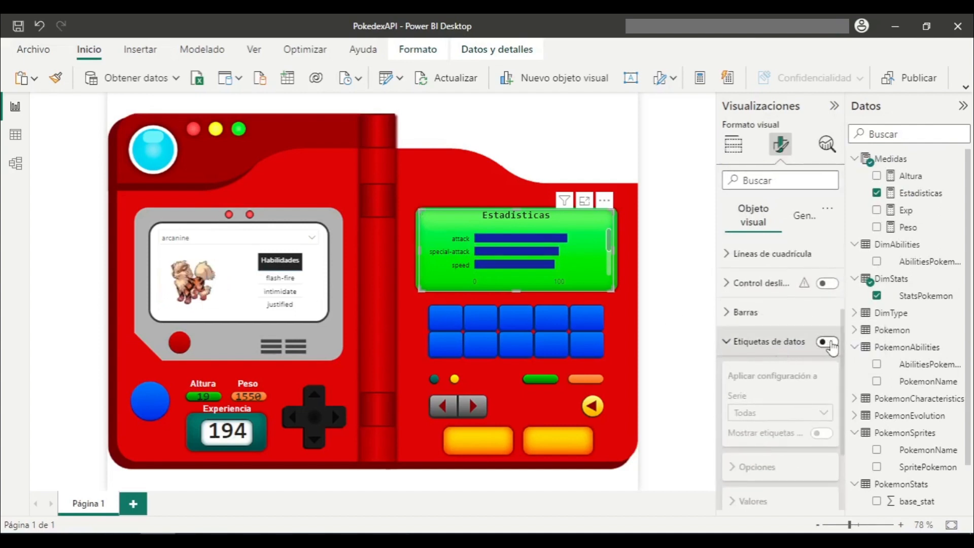
pyautogui.click(827, 341)
pyautogui.click(790, 466)
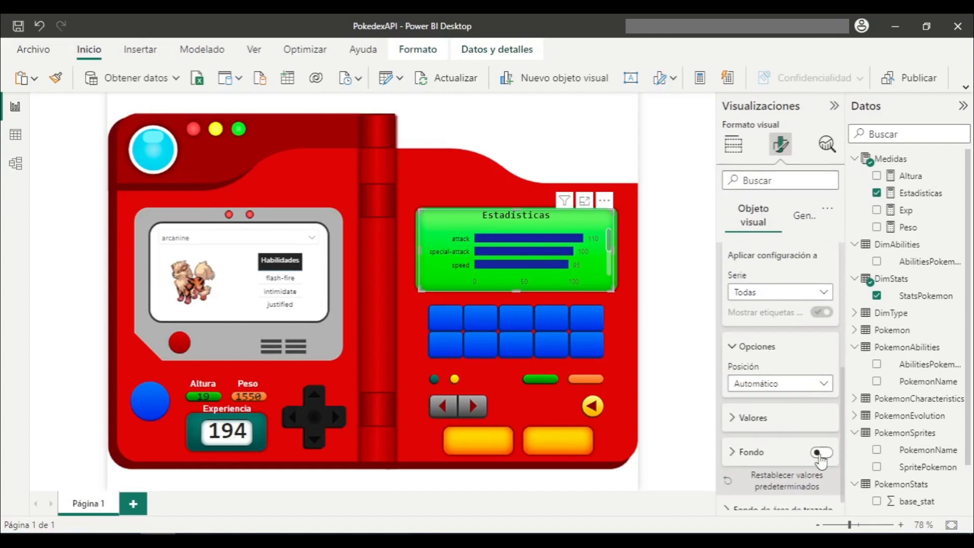
pyautogui.click(807, 392)
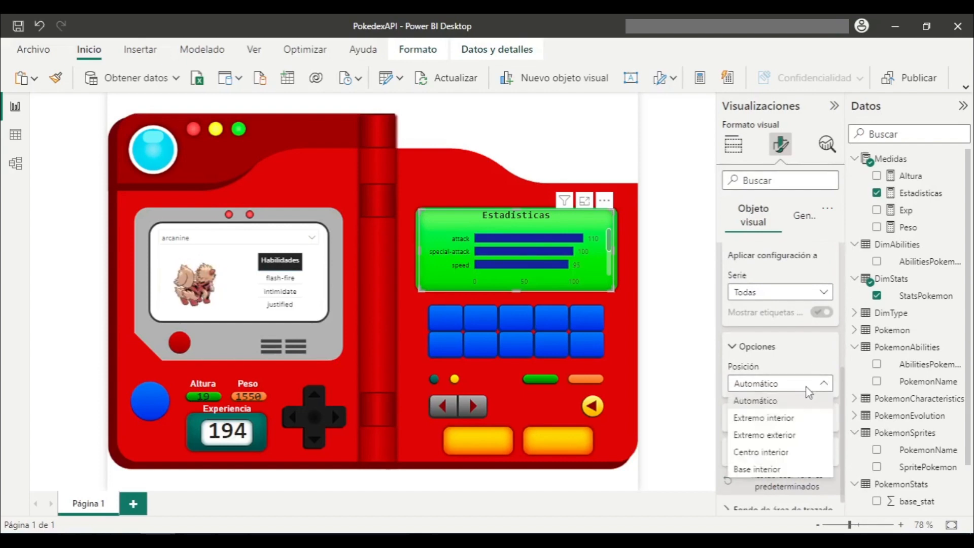
pyautogui.click(797, 451)
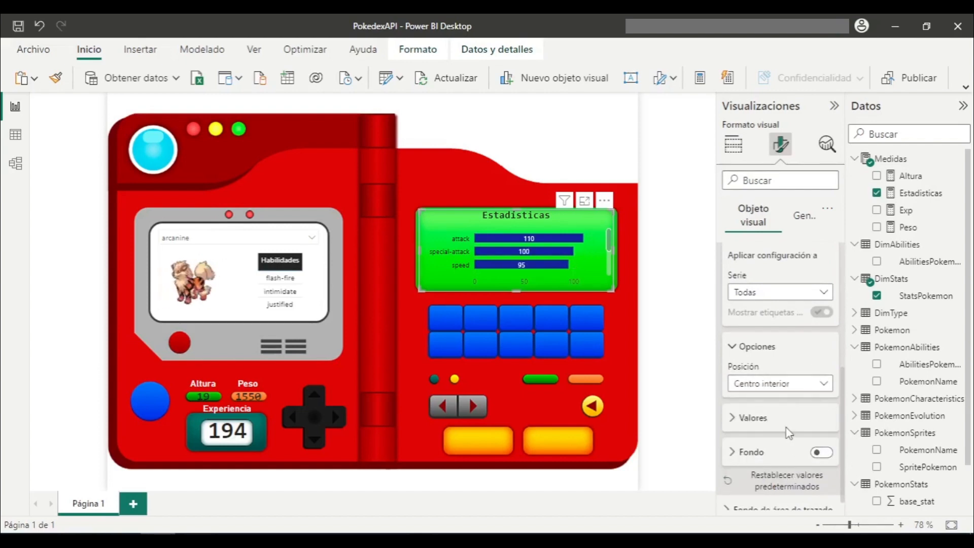
# Step: Set the colour of the bar chart's data label values to white
pyautogui.click(769, 425)
pyautogui.scroll(-2, 770, 425)
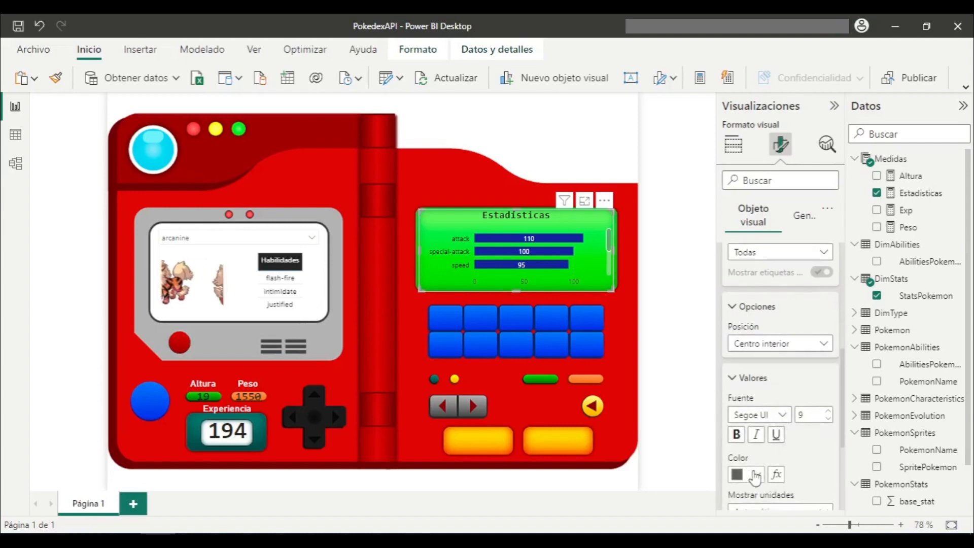
pyautogui.click(756, 474)
pyautogui.click(746, 248)
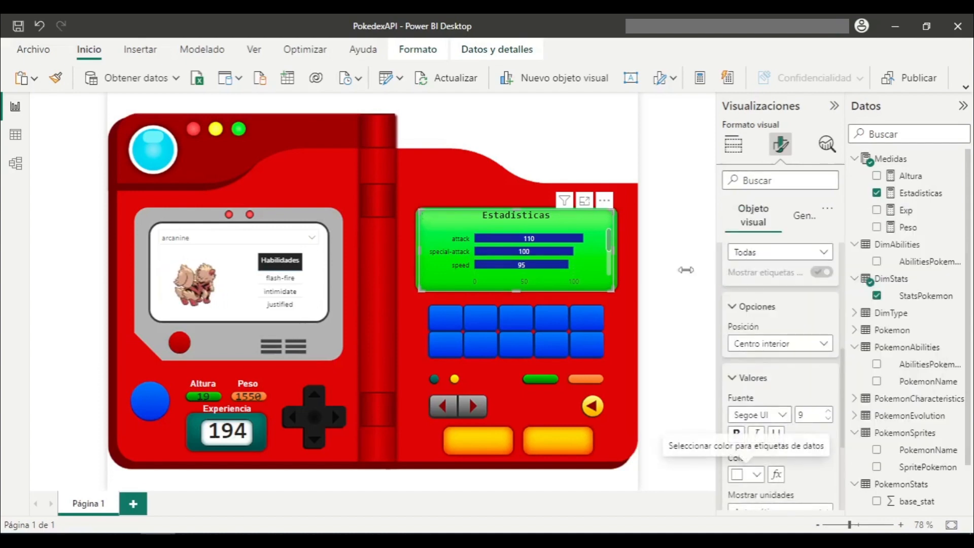
pyautogui.scroll(3, 766, 311)
pyautogui.click(764, 307)
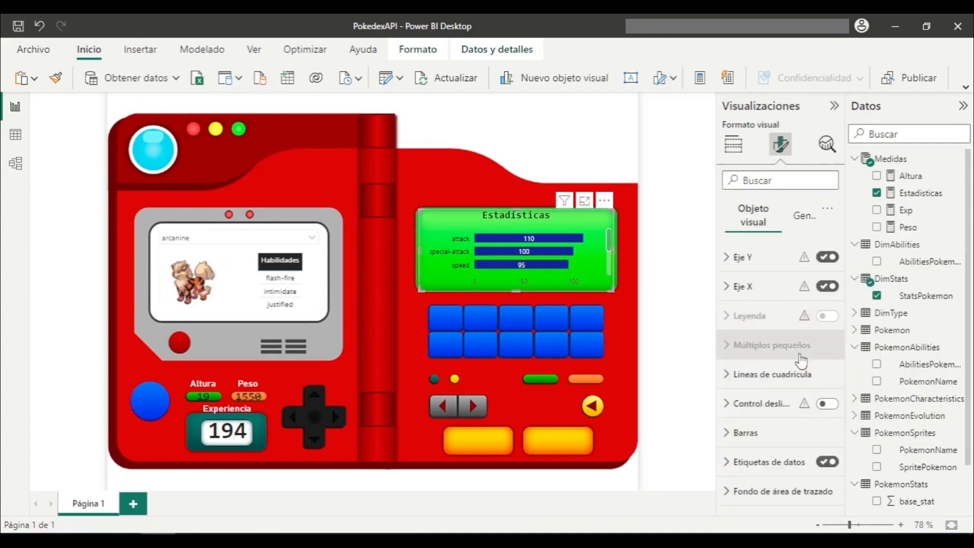
# Step: Turn off the X axis of the Estadísticas bar chart and deselect the chart
pyautogui.click(768, 288)
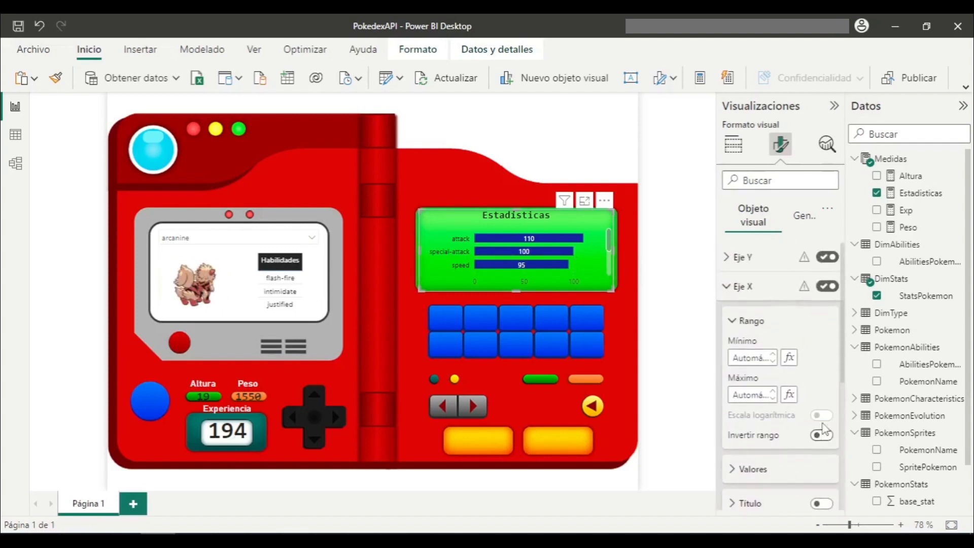
pyautogui.click(827, 287)
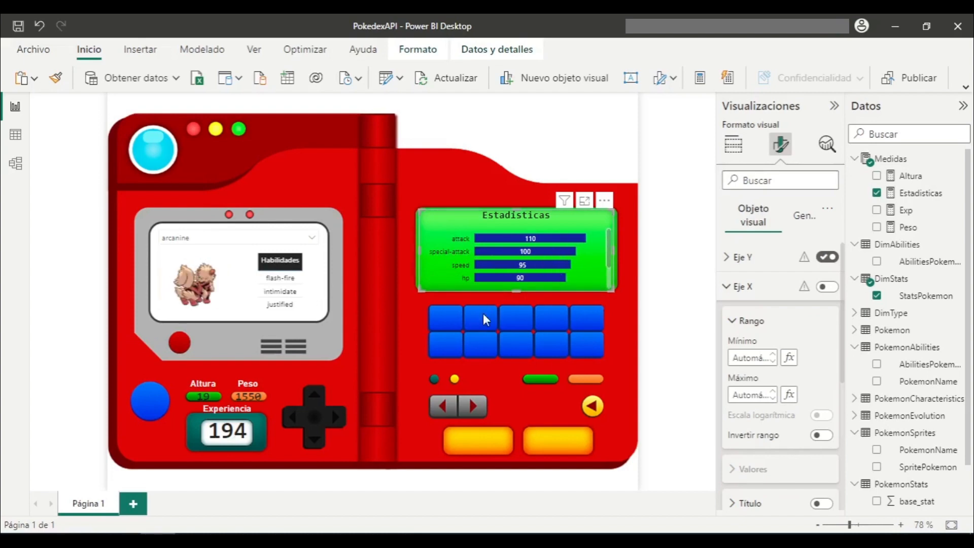
pyautogui.click(486, 333)
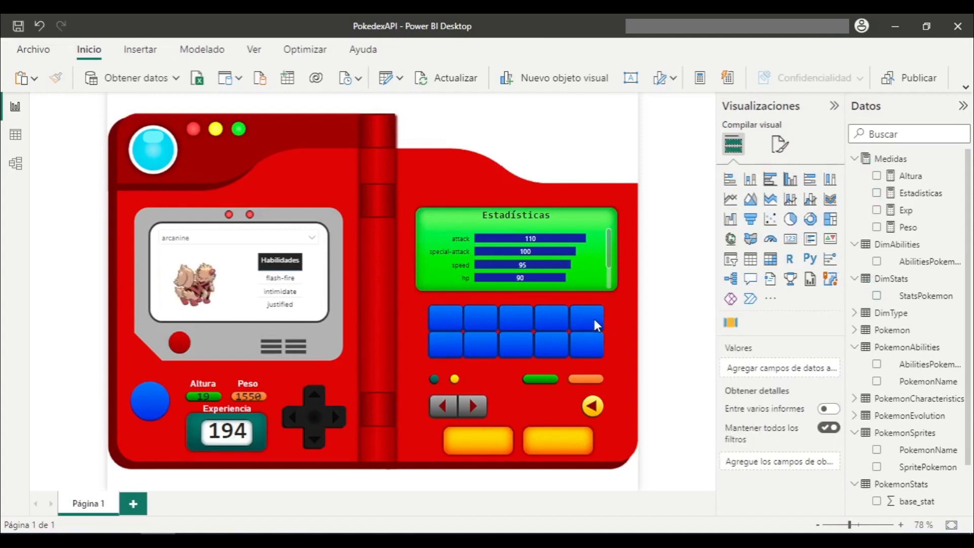
# Step: Create a new measure in the Medidas table named Evol and begin its formula with an IF function
pyautogui.click(958, 159)
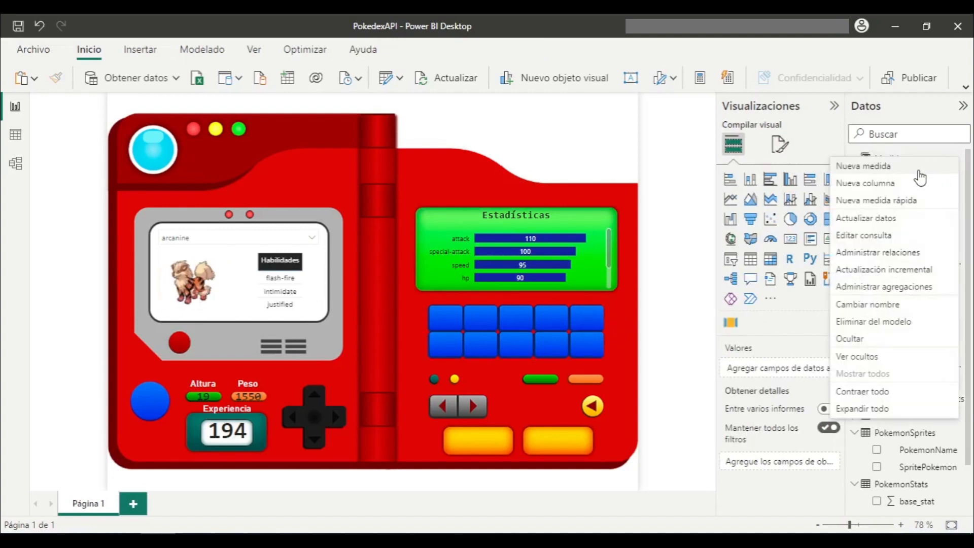
pyautogui.click(915, 172)
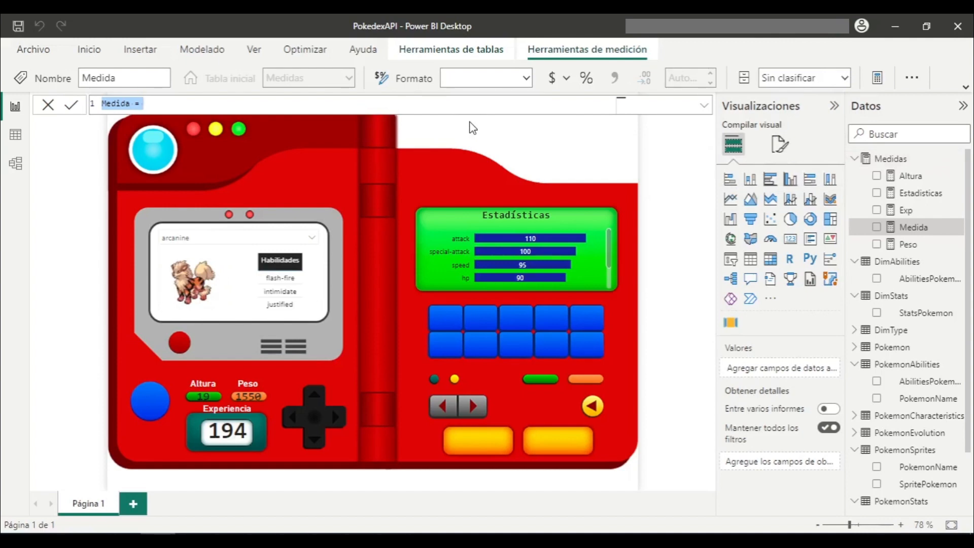
pyautogui.write('Ev')
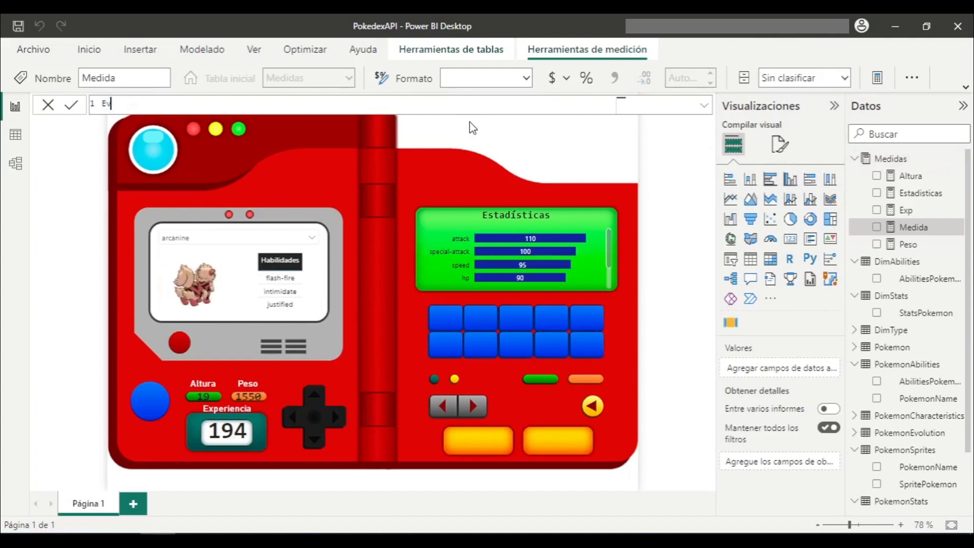
pyautogui.write('ol = ')
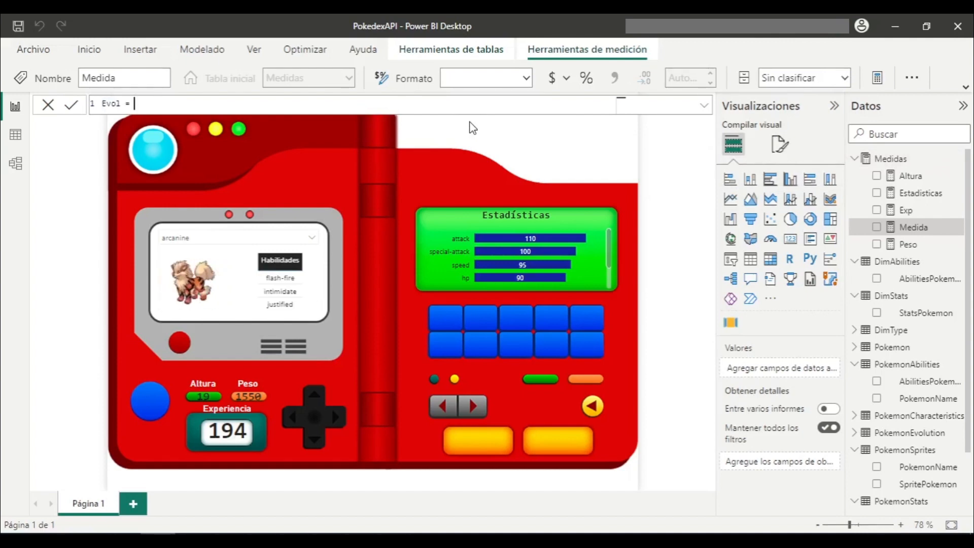
pyautogui.write('IF(')
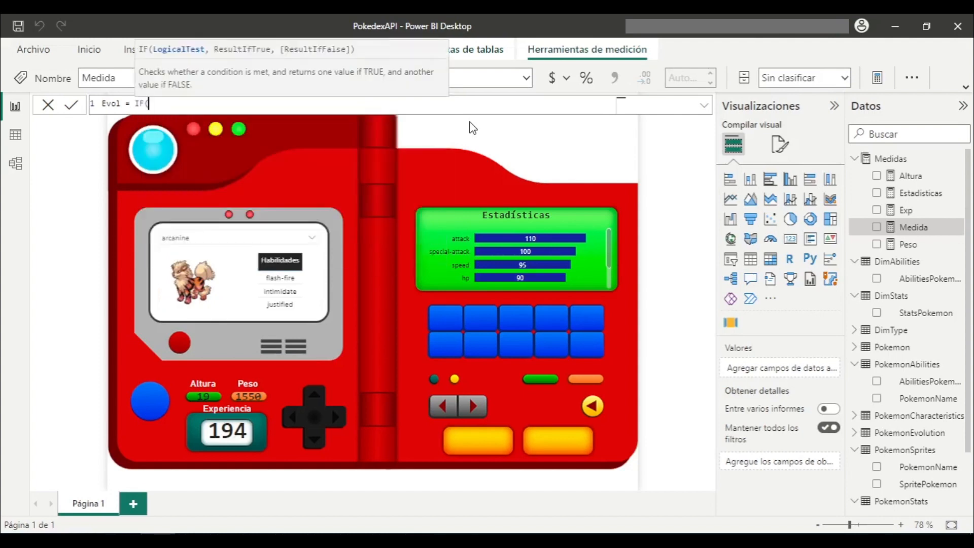
# Step: Enter SELECTEDVALUE(PokemonEvolution[EvolPokemon])=BLANK() as the IF condition of the Evol measure
pyautogui.write('sel')
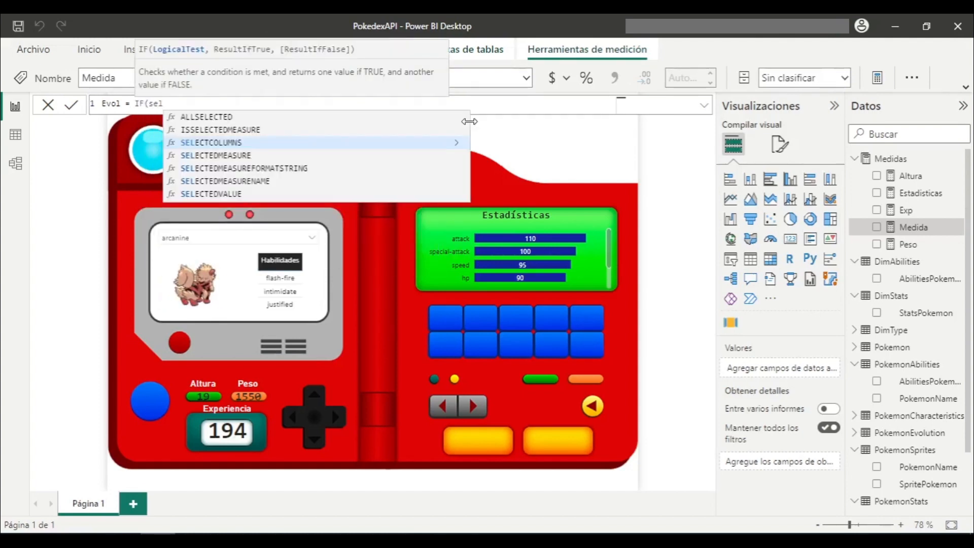
pyautogui.press('Up')
pyautogui.press('Down')
pyautogui.press('Down')
pyautogui.press('Down')
pyautogui.press('Down')
pyautogui.press('Down')
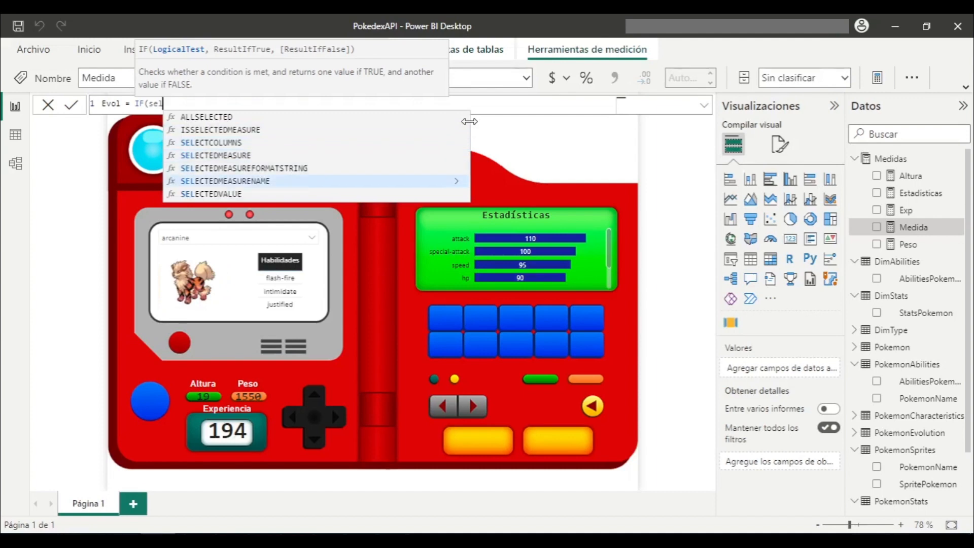
pyautogui.press('Tab')
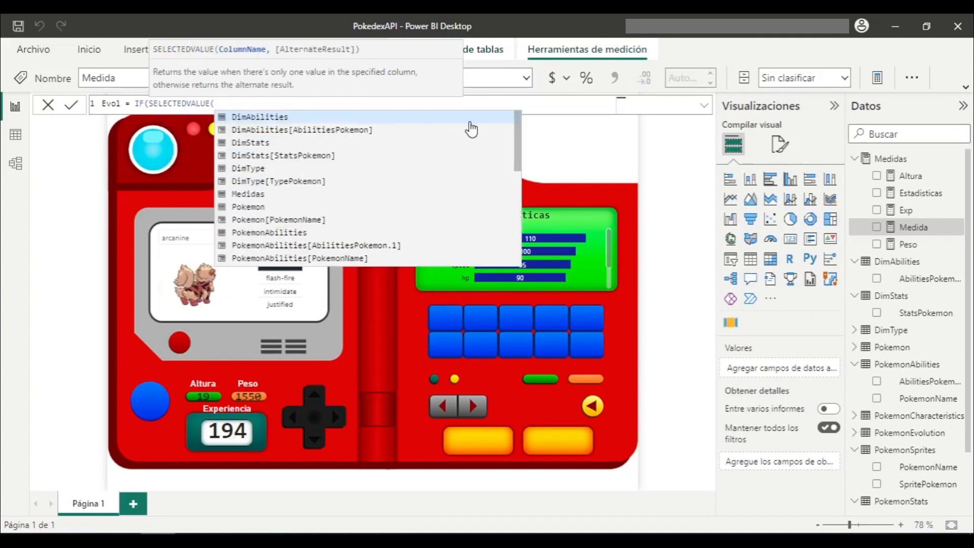
pyautogui.write('evo')
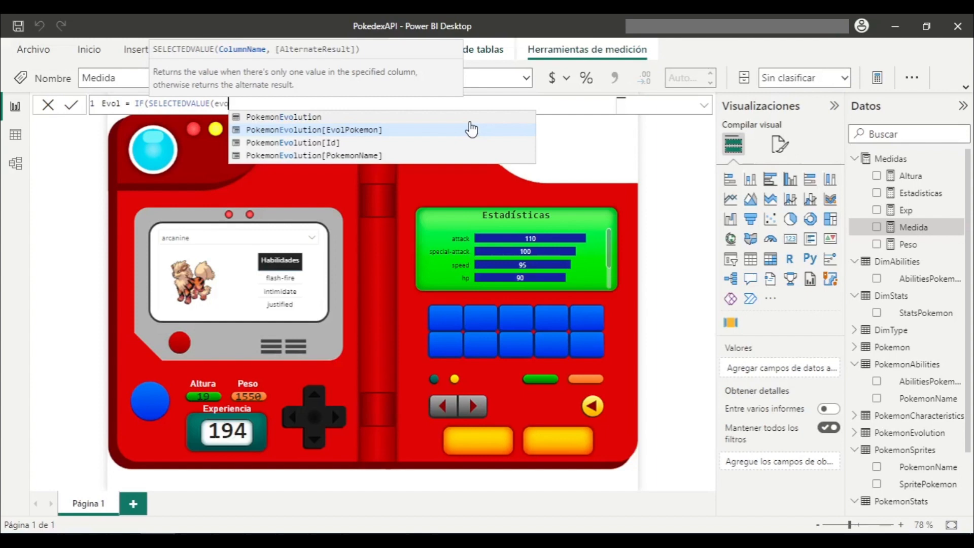
pyautogui.click(471, 130)
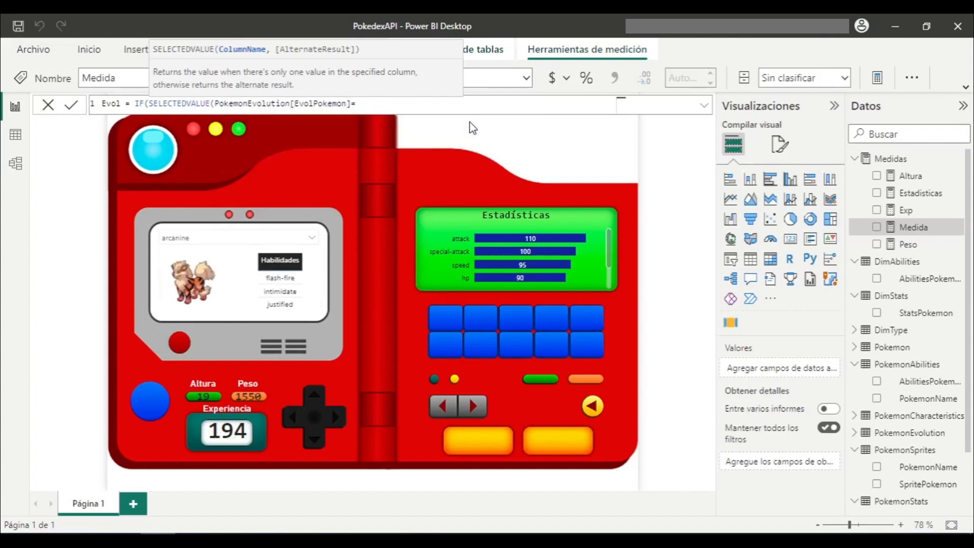
pyautogui.write('=')
pyautogui.press('BackSpace')
pyautogui.write(')=bl')
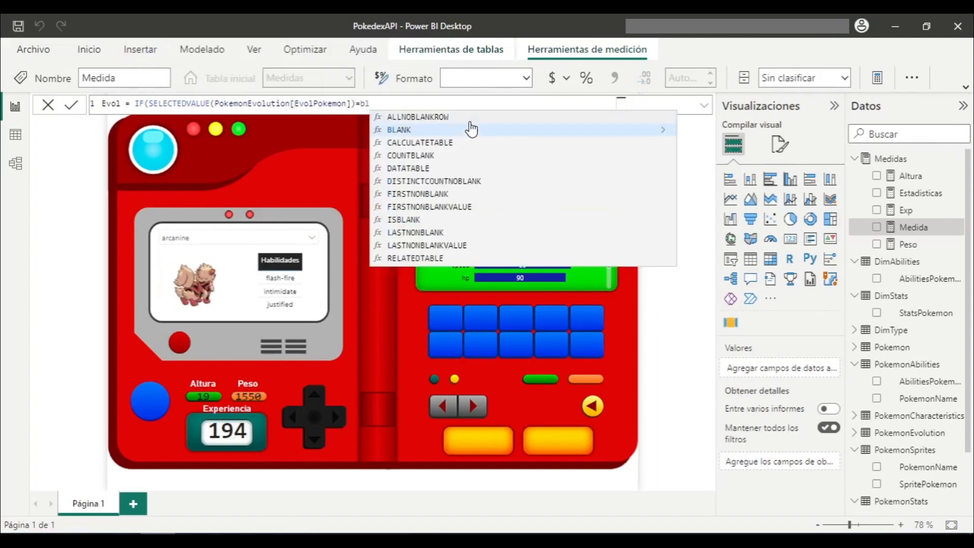
pyautogui.click(471, 129)
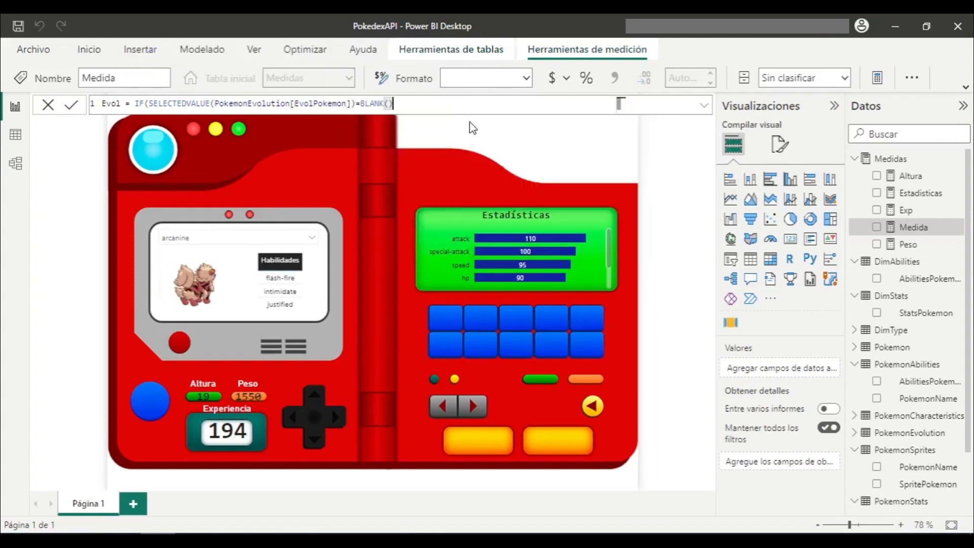
# Step: Complete the Evol formula with "-" as the true result and VALUES(PokemonEvolution[EvolPokemon]) as the false result, and commit the measure
pyautogui.write(';"-')
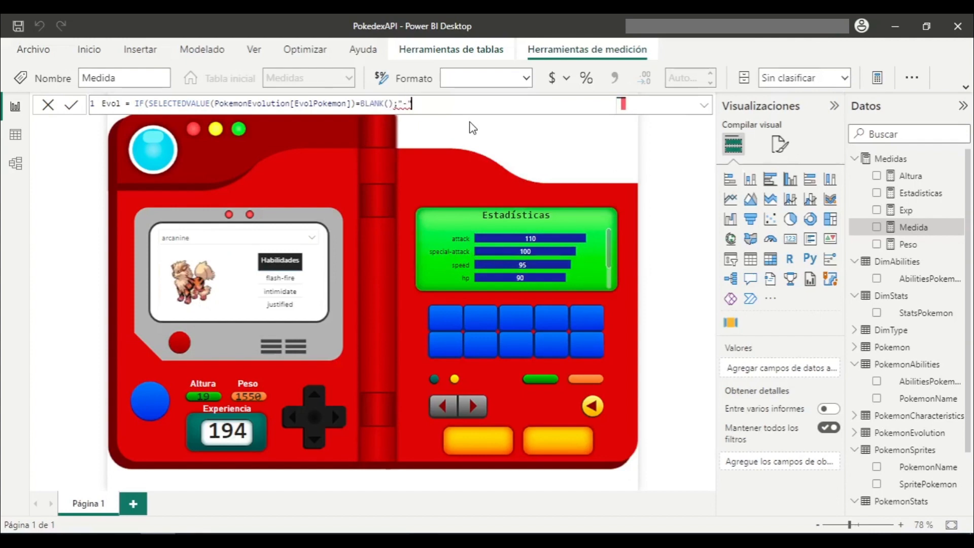
pyautogui.press('BackSpace')
pyautogui.write(',')
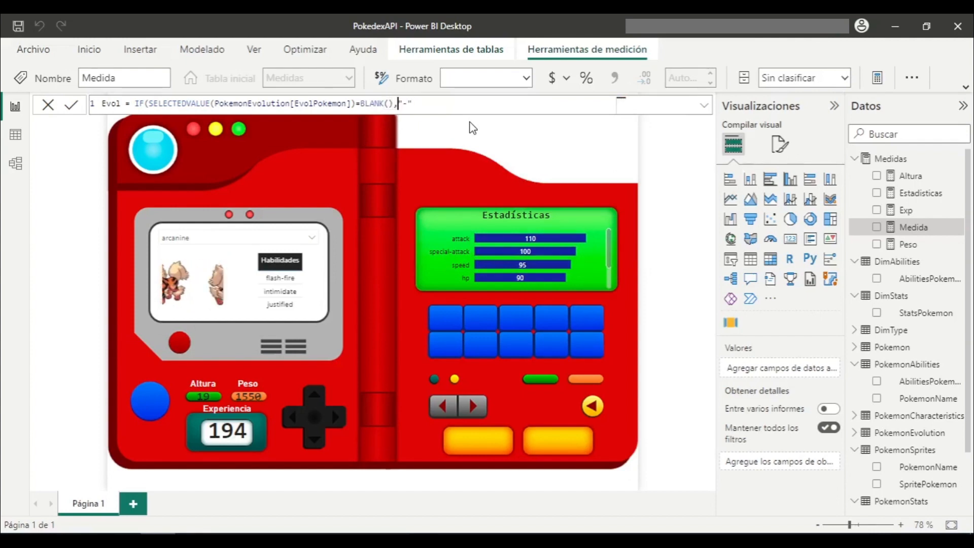
pyautogui.press('End')
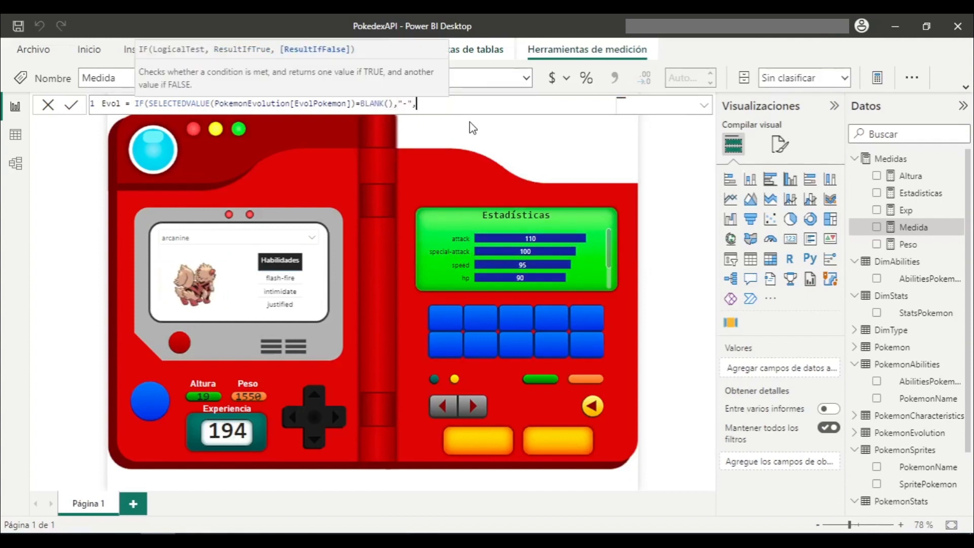
pyautogui.write('valu')
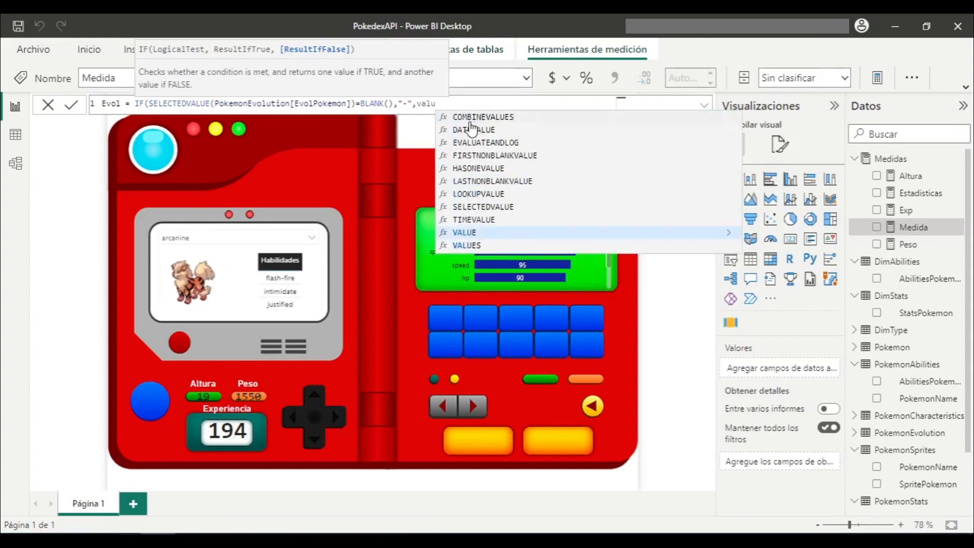
pyautogui.press('Down')
pyautogui.press('Tab')
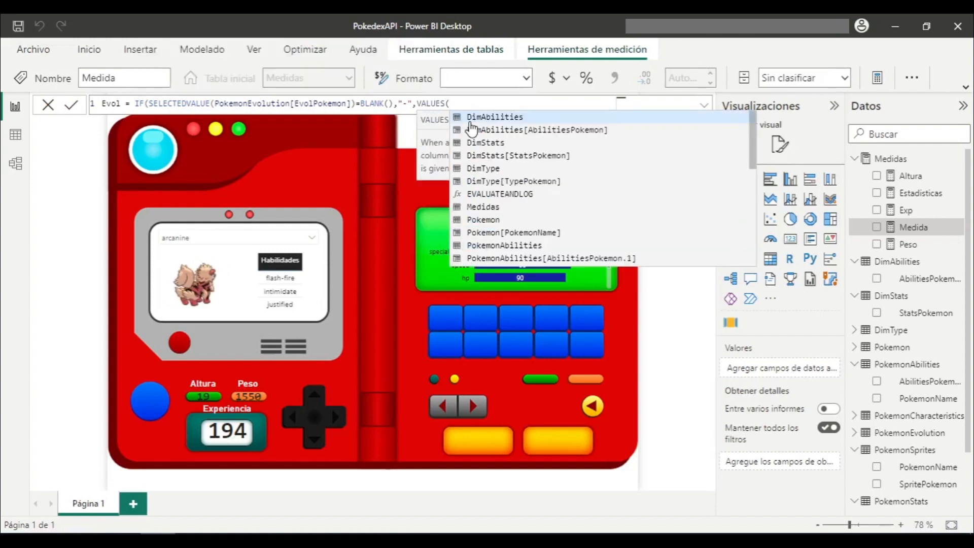
pyautogui.write('evol')
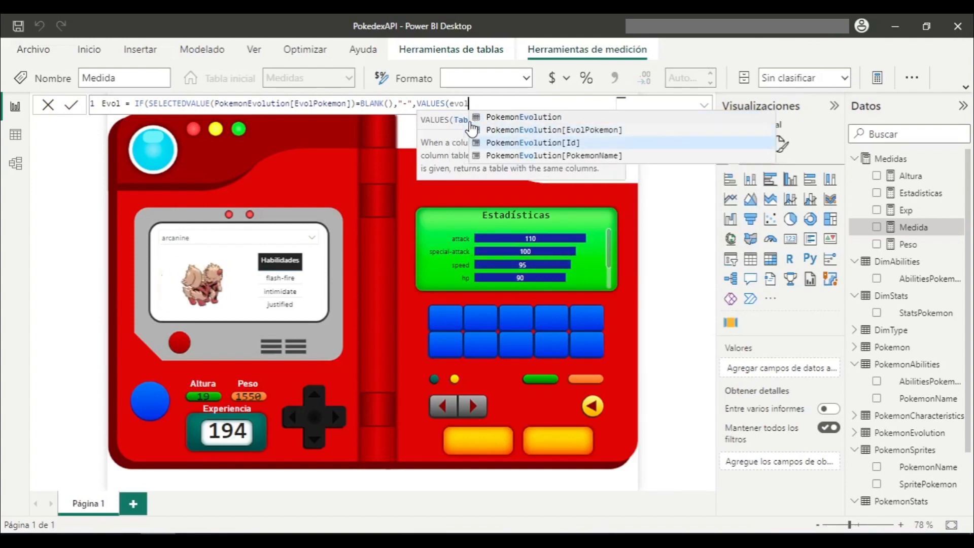
pyautogui.click(472, 129)
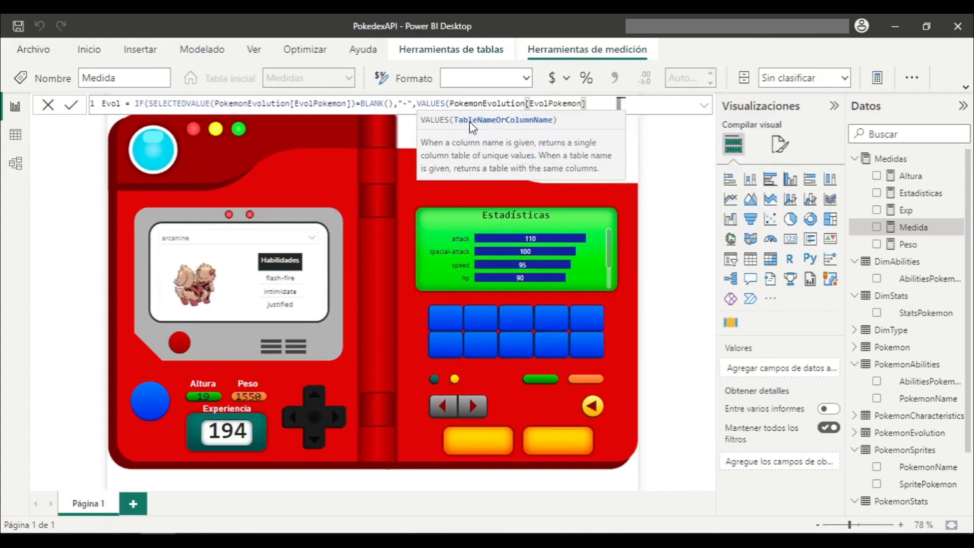
pyautogui.write('))')
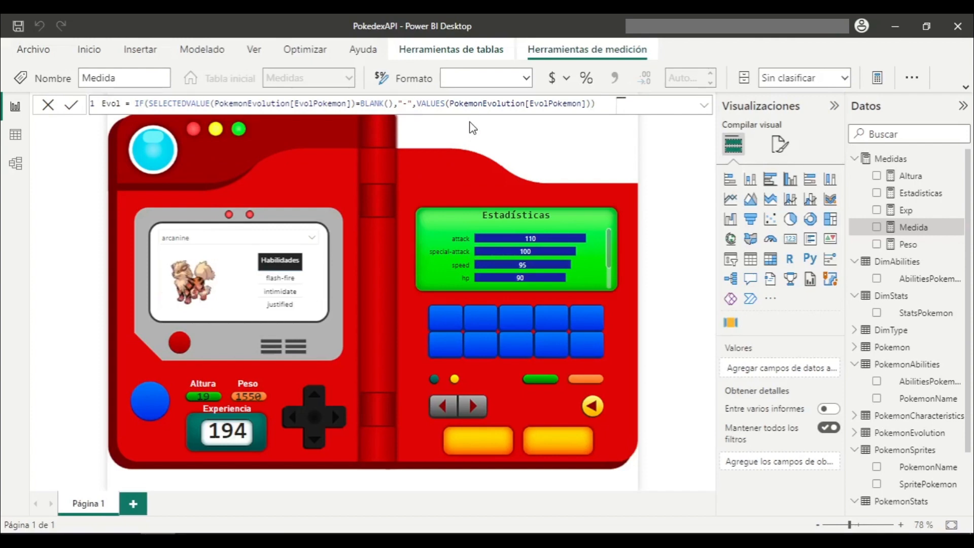
pyautogui.press('Return')
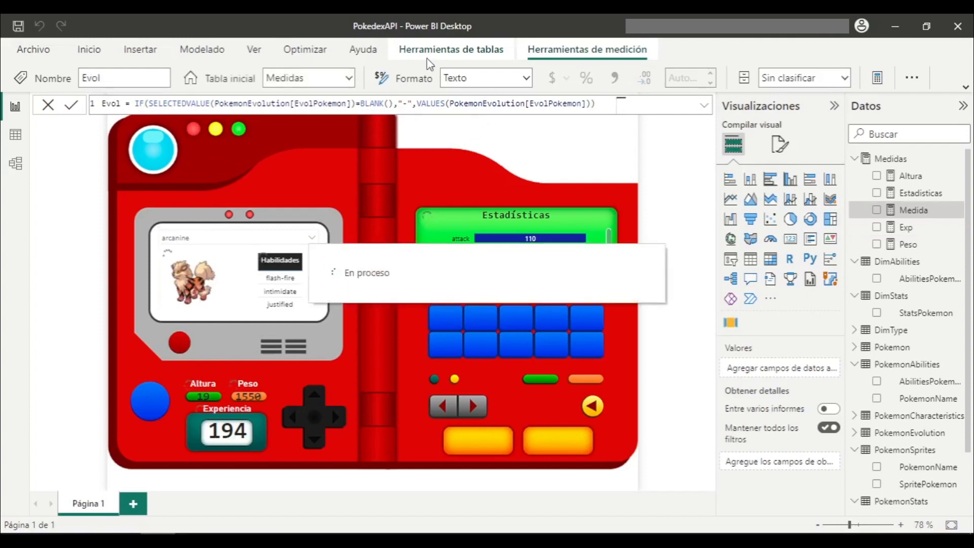
# Step: Add a card visual showing the Evol measure, placed and sized to cover the blue button grid below the stats chart
pyautogui.click(790, 239)
pyautogui.moveTo(293, 138); pyautogui.dragTo(557, 348)
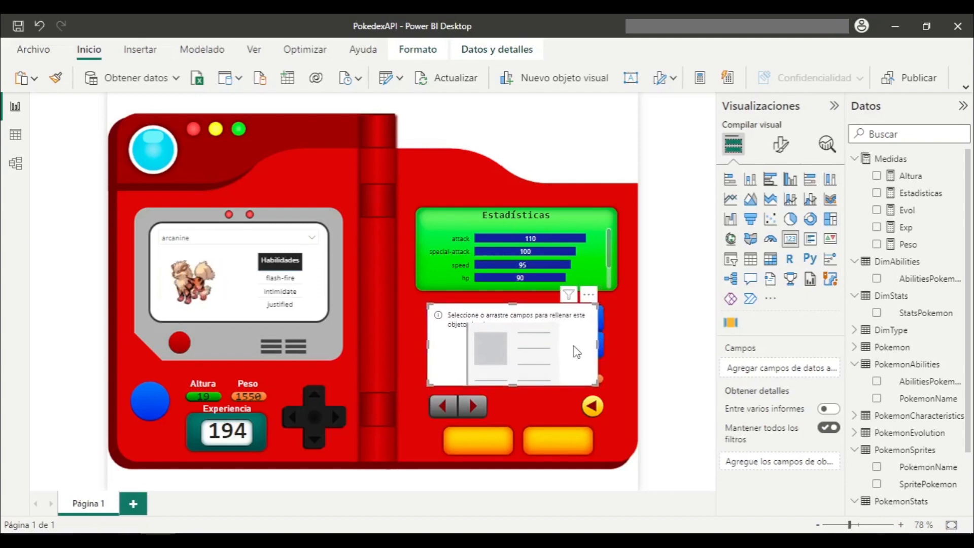
pyautogui.moveTo(588, 380); pyautogui.dragTo(601, 358)
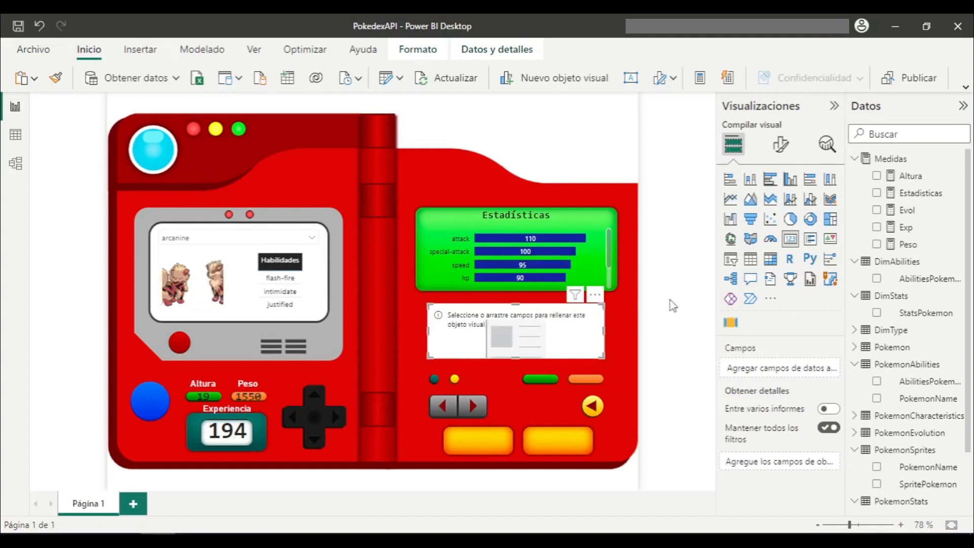
pyautogui.click(877, 211)
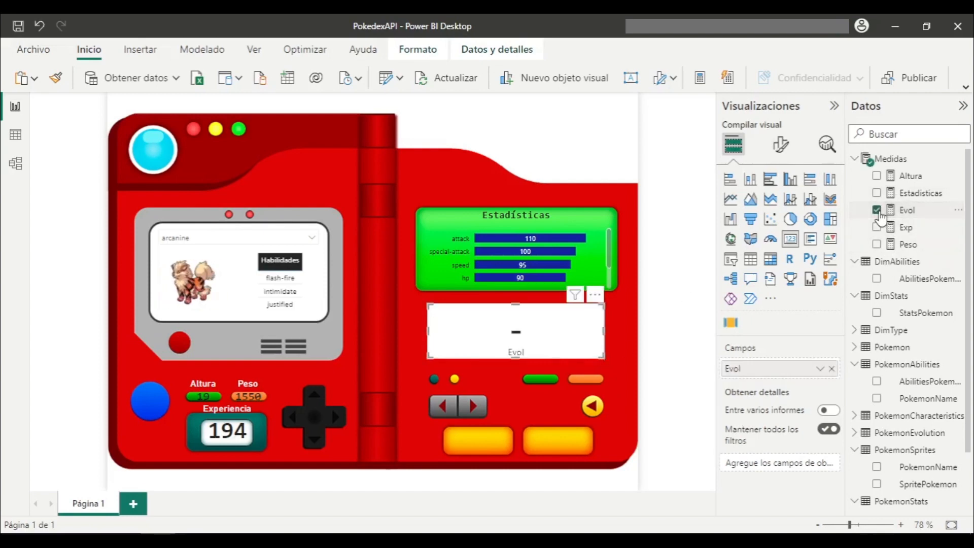
# Step: Turn off the Evol card's category label and give the card the title Evolución
pyautogui.click(783, 148)
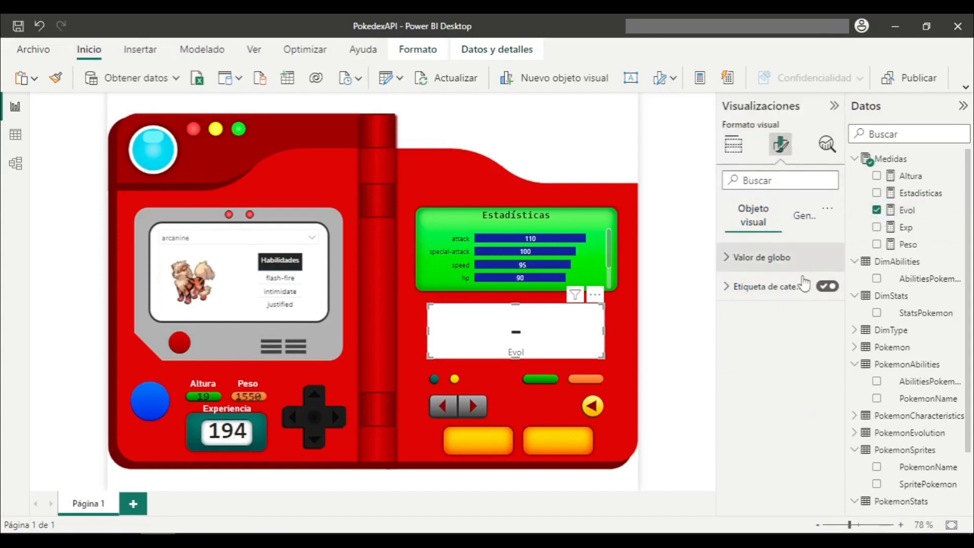
pyautogui.click(828, 286)
pyautogui.click(804, 216)
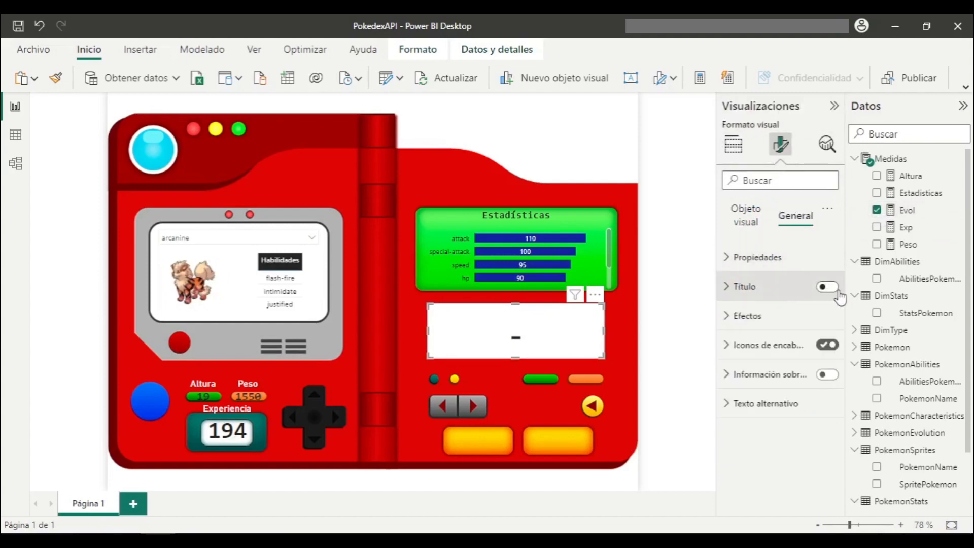
pyautogui.click(827, 286)
pyautogui.click(771, 294)
pyautogui.click(764, 355)
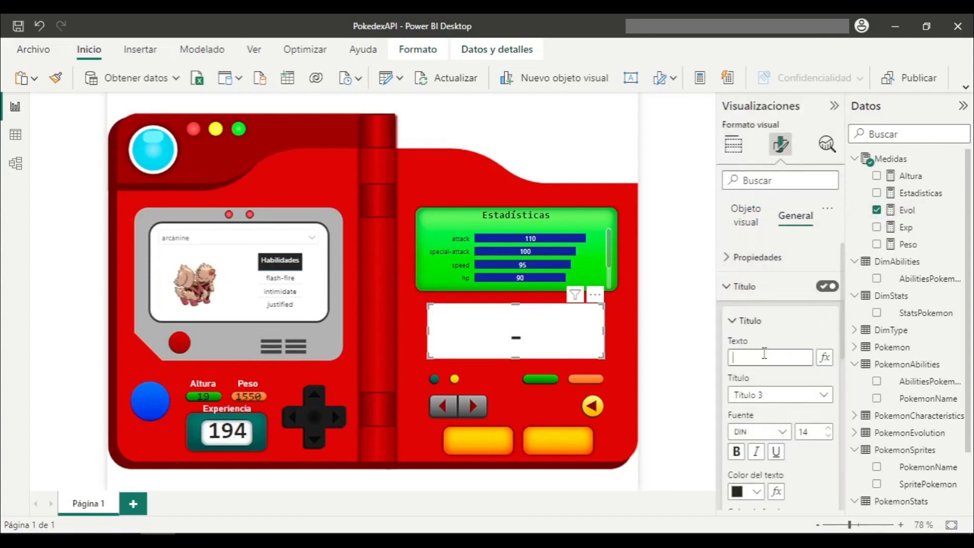
pyautogui.write('Evol')
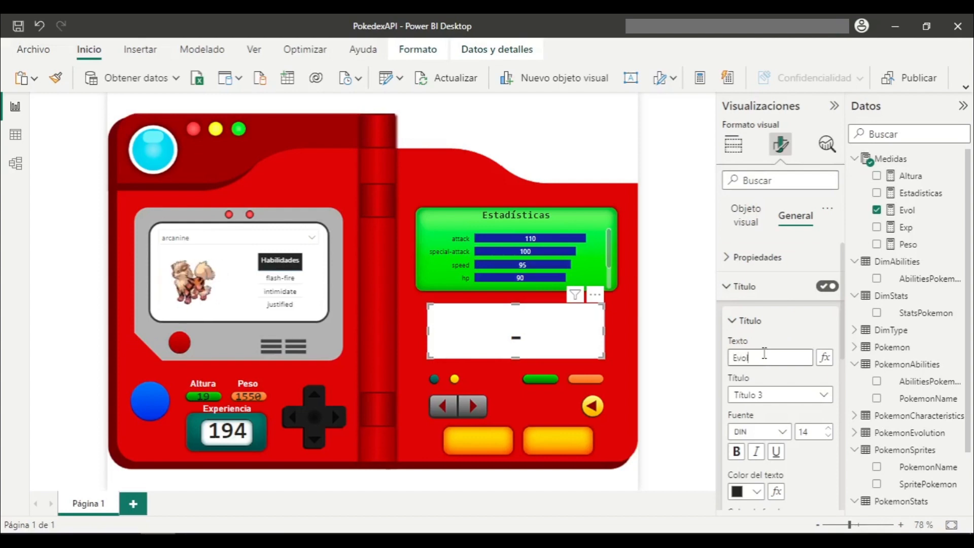
pyautogui.write('ución')
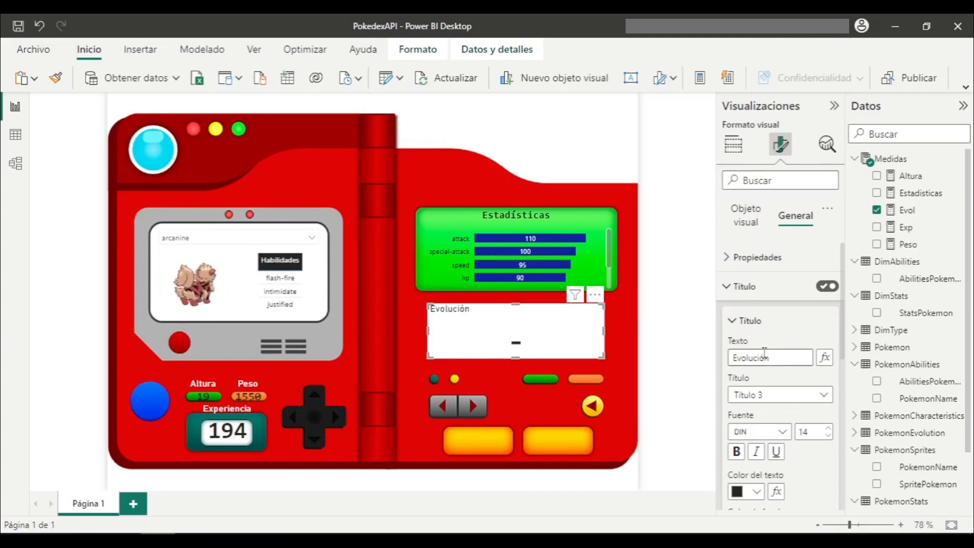
# Step: Center the Evolución title horizontally and set its font size to 15
pyautogui.scroll(-3, 759, 449)
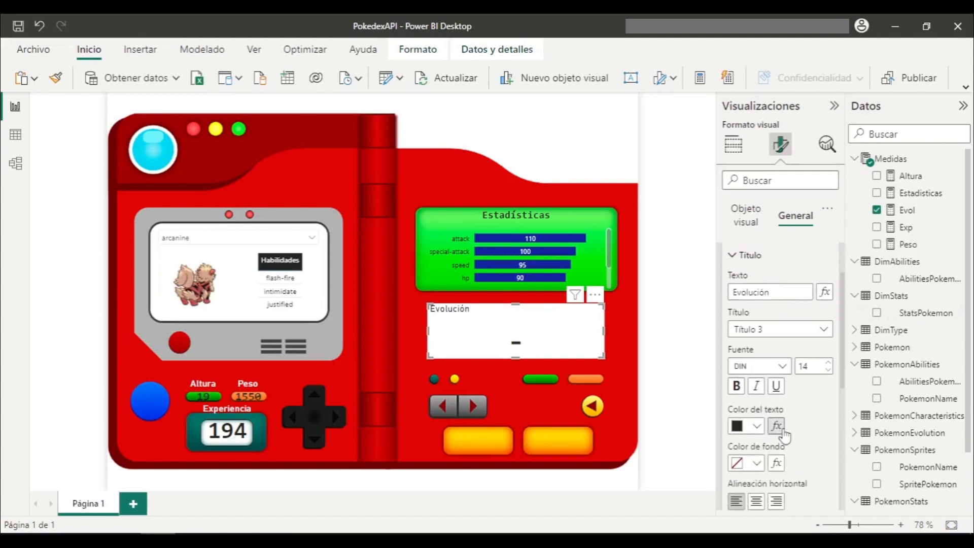
pyautogui.click(756, 447)
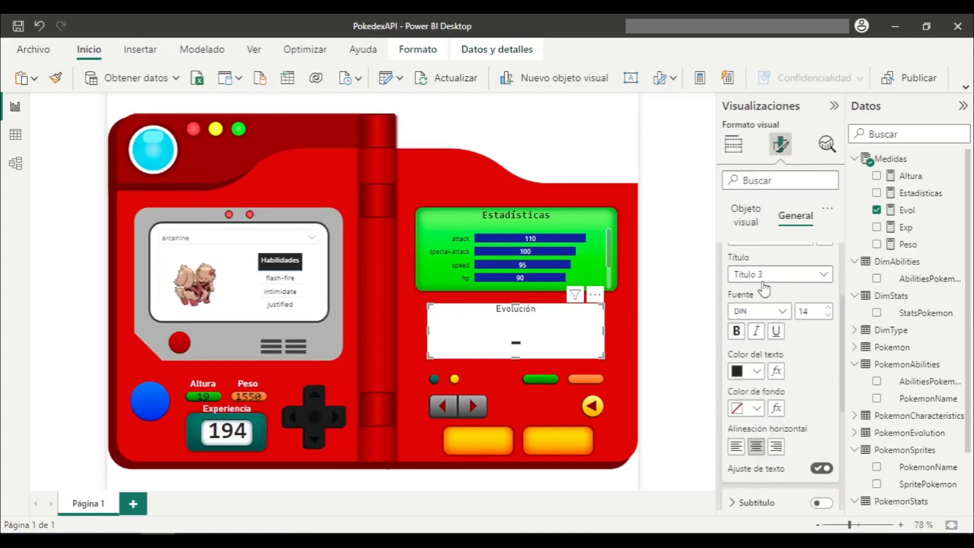
pyautogui.click(828, 307)
pyautogui.click(828, 308)
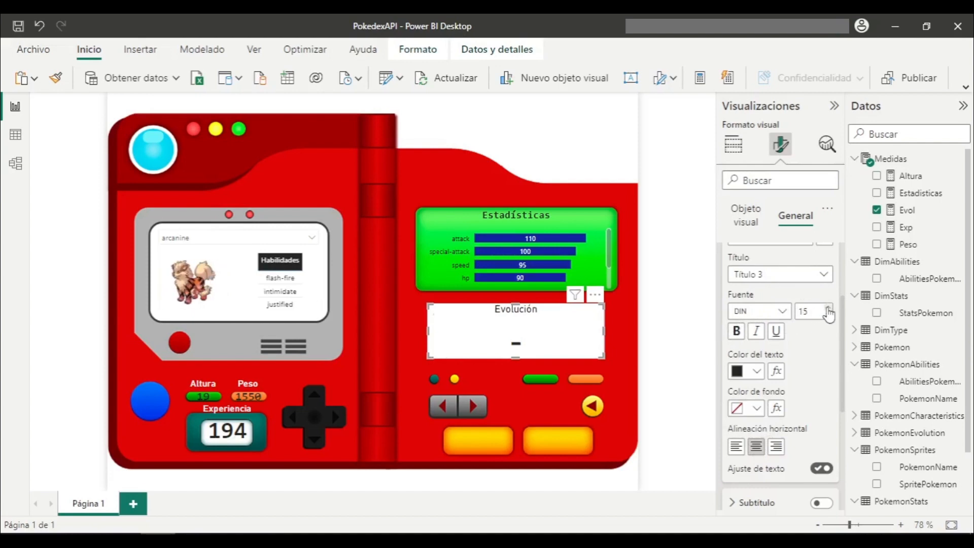
# Step: Set the Evolución card's title font size to 17 and its callout value font size to 32
pyautogui.click(828, 308)
pyautogui.scroll(3, 804, 349)
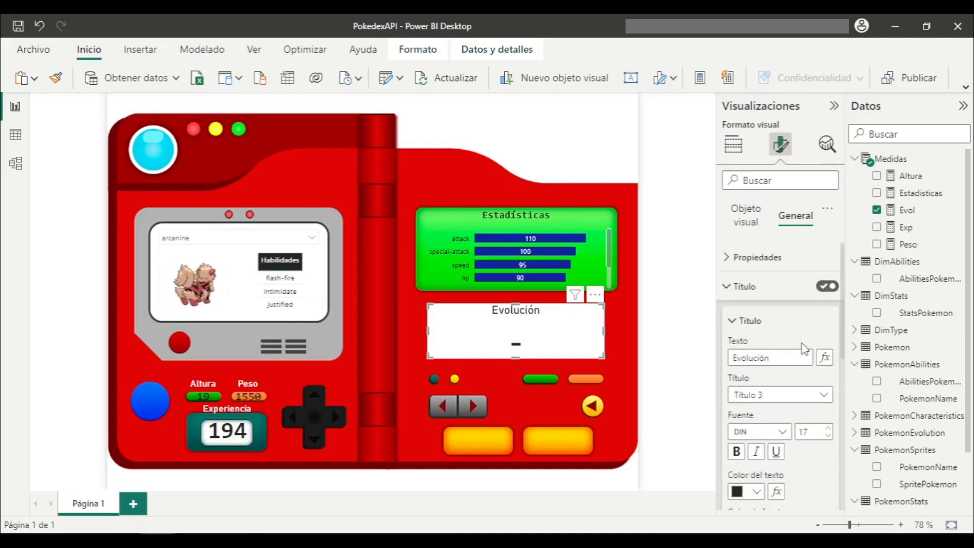
pyautogui.click(770, 291)
pyautogui.click(748, 217)
pyautogui.click(781, 263)
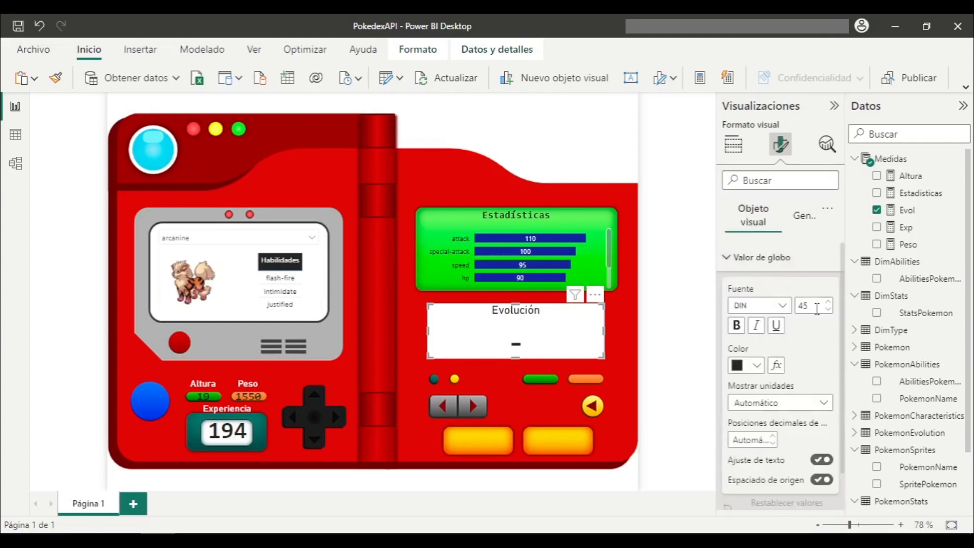
pyautogui.moveTo(816, 307); pyautogui.dragTo(764, 310)
pyautogui.write('32')
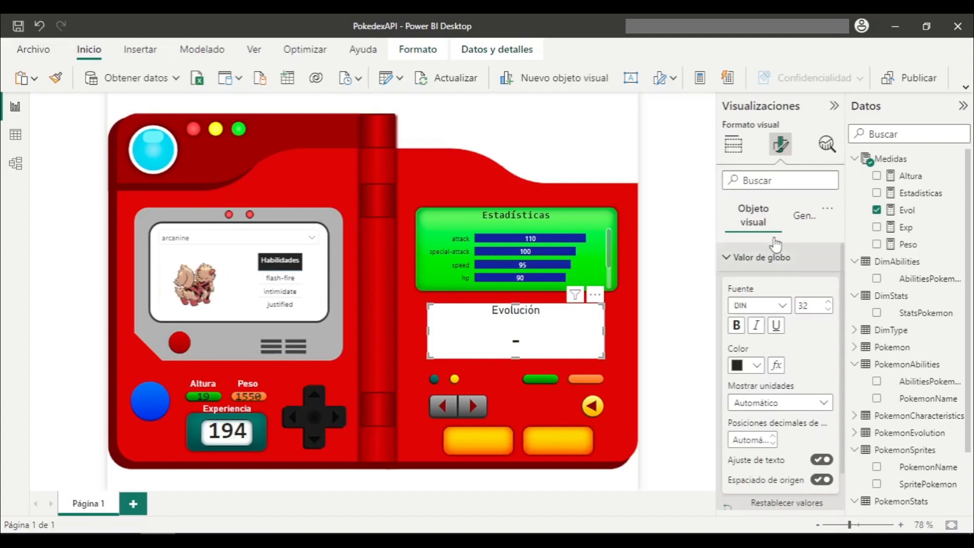
# Step: Set the Evolución card's background transparency to 20%
pyautogui.click(799, 217)
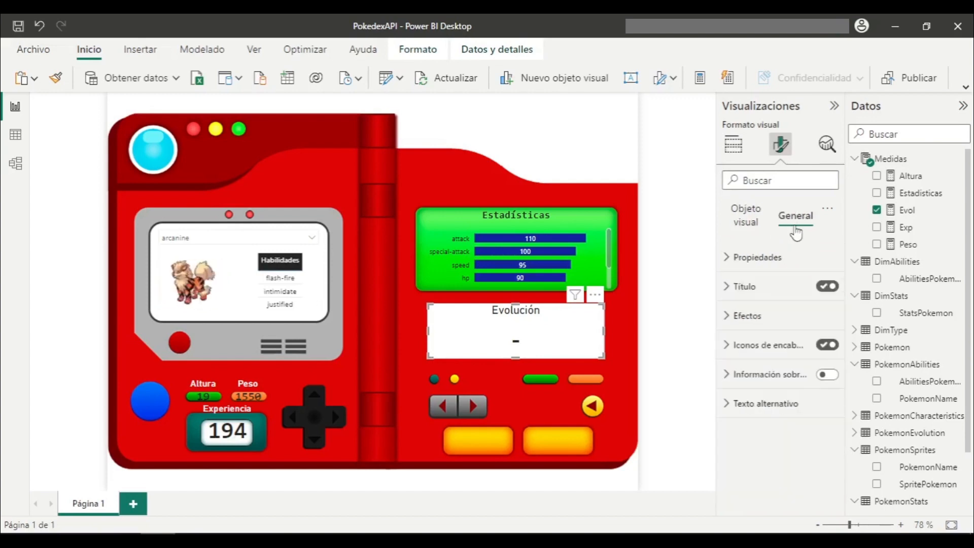
pyautogui.click(783, 317)
pyautogui.scroll(-1, 796, 348)
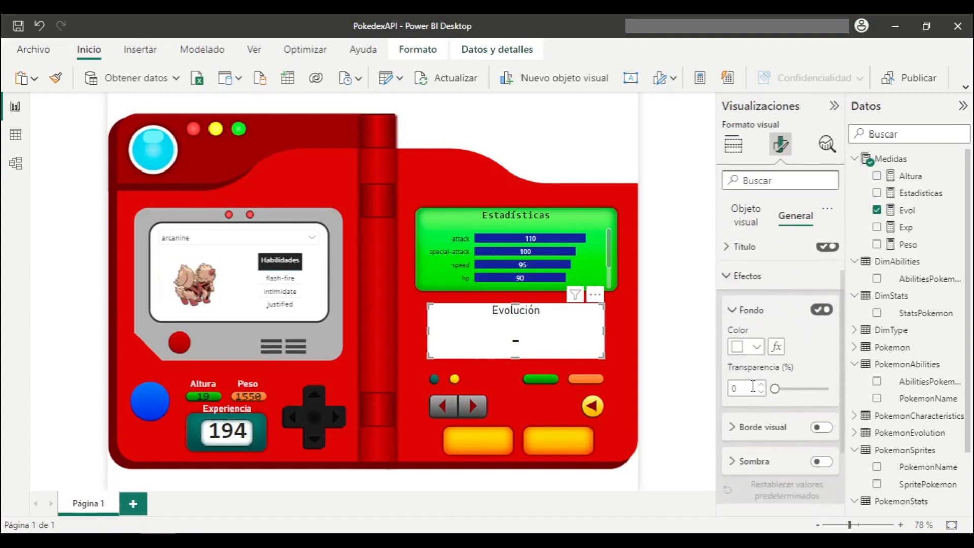
pyautogui.moveTo(750, 388); pyautogui.dragTo(719, 387)
pyautogui.write('20')
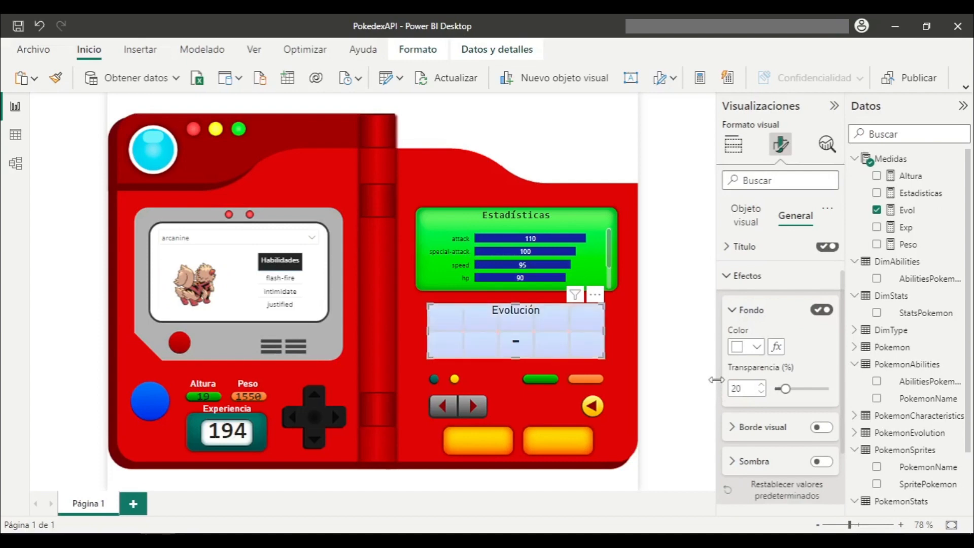
# Step: Turn on the Evolución card's visual border with 10 px rounded corners
pyautogui.click(768, 318)
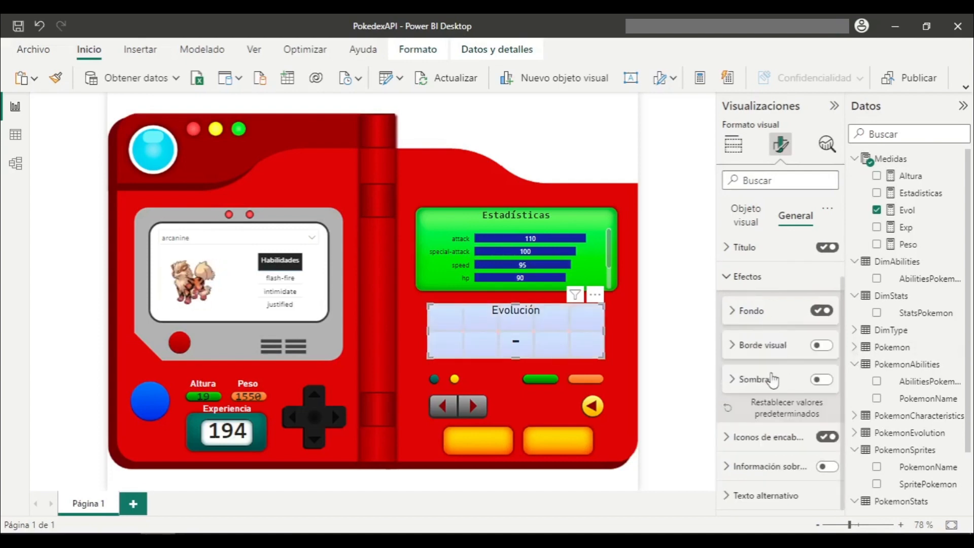
pyautogui.click(764, 347)
pyautogui.click(822, 345)
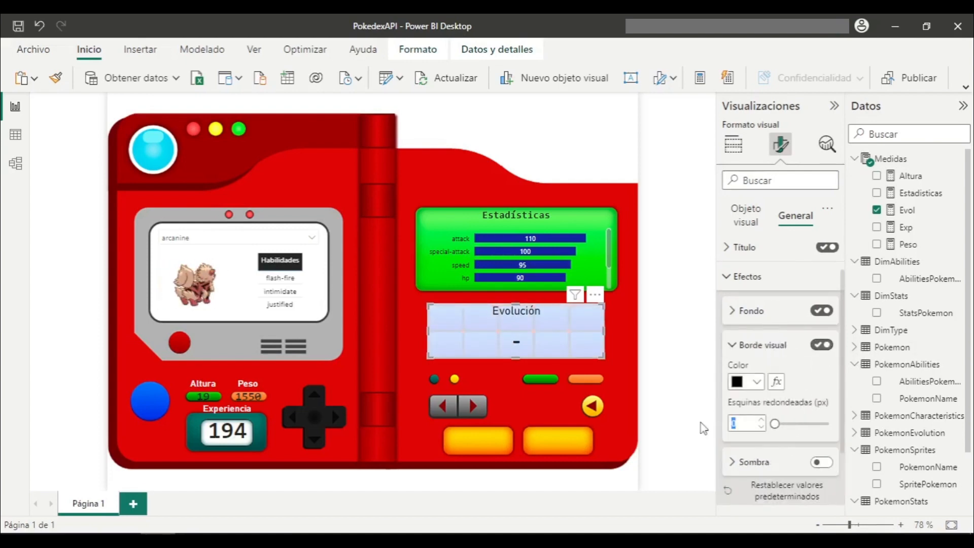
pyautogui.write('10')
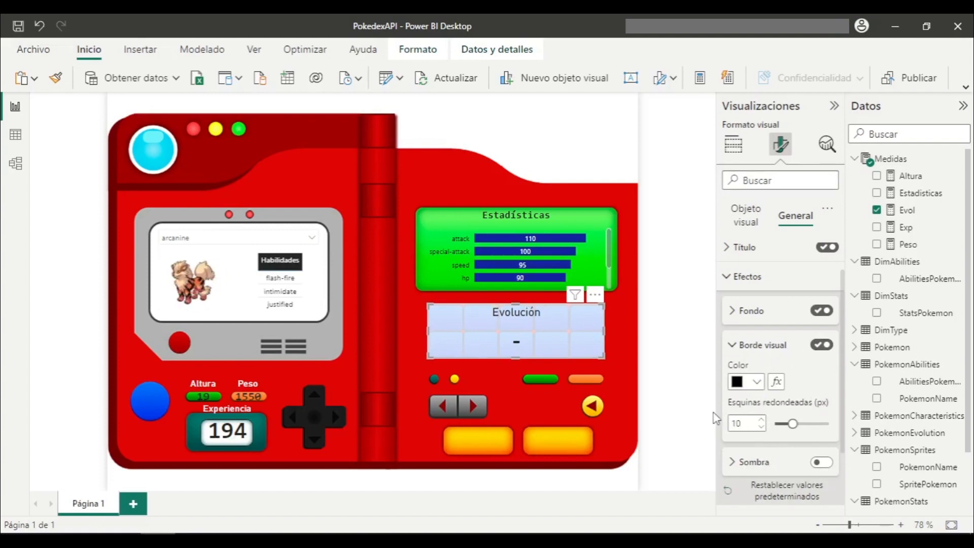
pyautogui.click(684, 373)
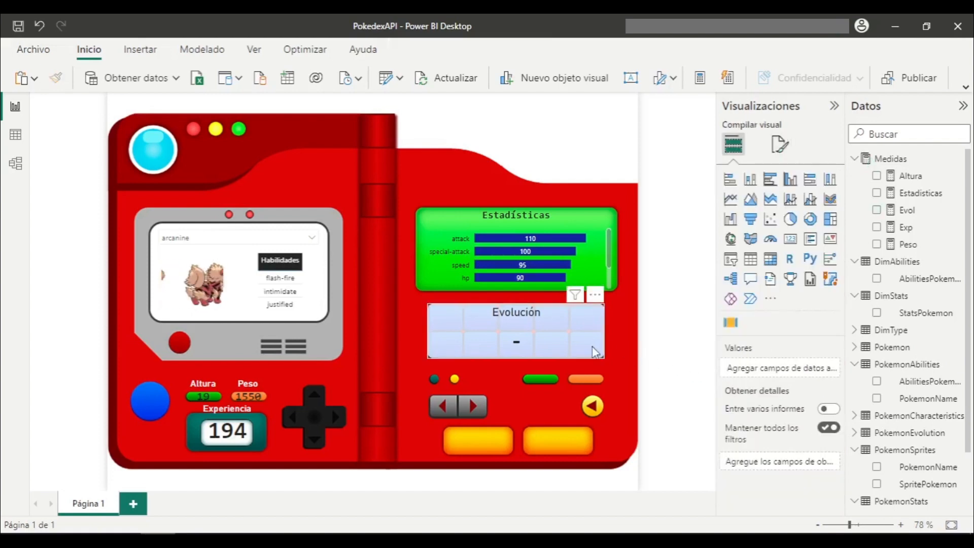
# Step: Select blastoise and then charmeleon in the name slicer to check how the report visuals respond
pyautogui.click(312, 240)
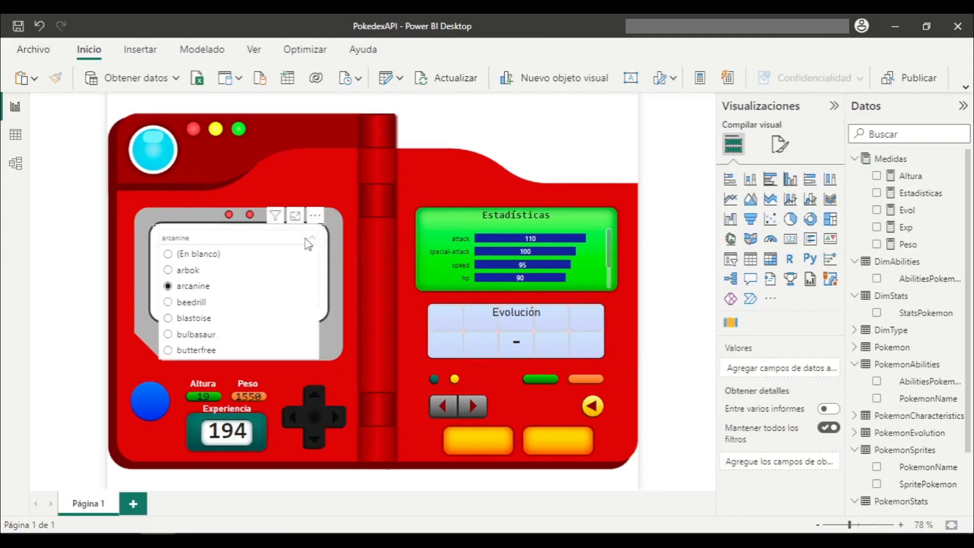
pyautogui.click(198, 318)
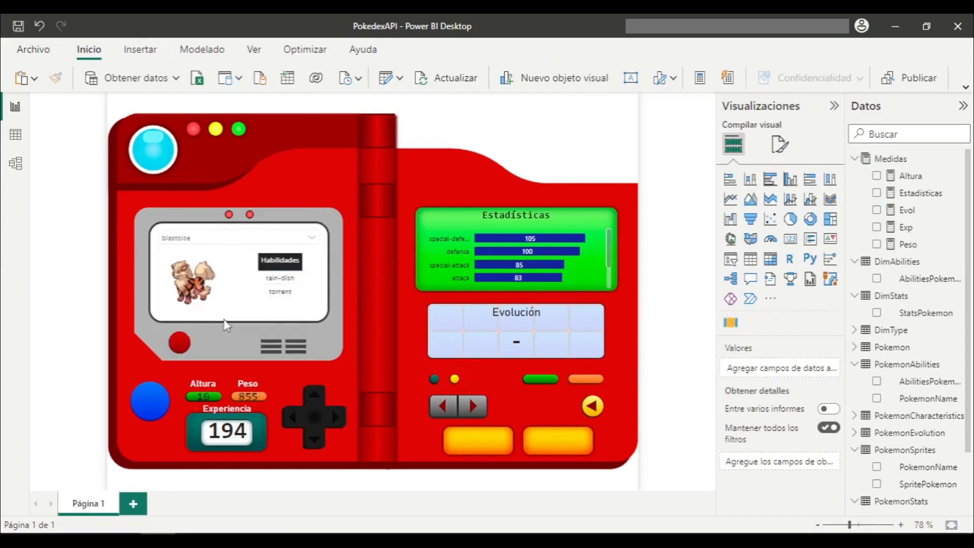
pyautogui.click(303, 241)
pyautogui.scroll(-2, 202, 300)
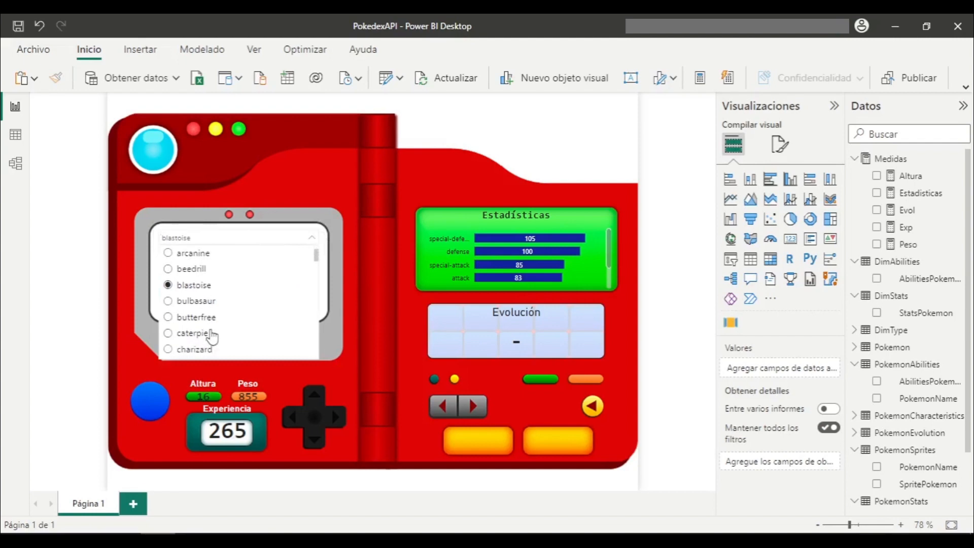
pyautogui.scroll(-5, 212, 336)
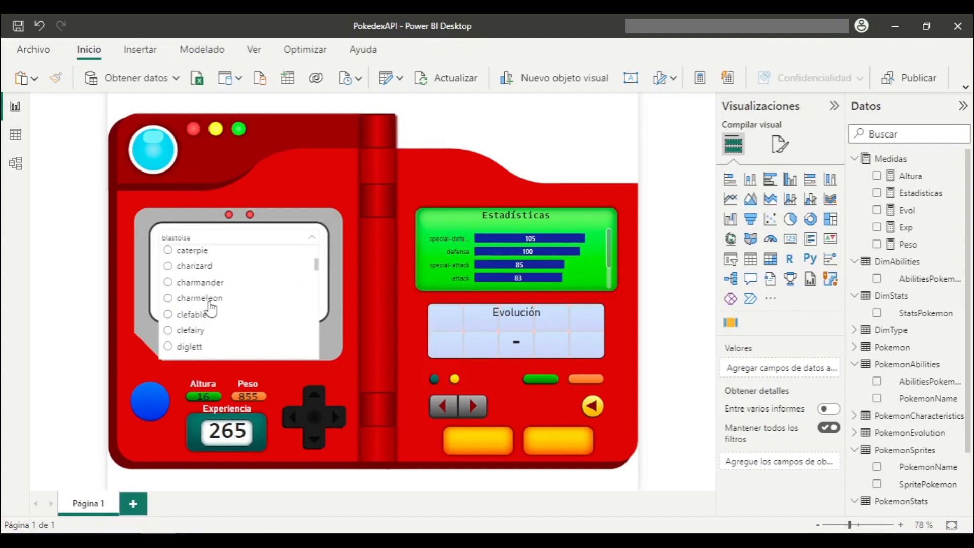
pyautogui.click(210, 300)
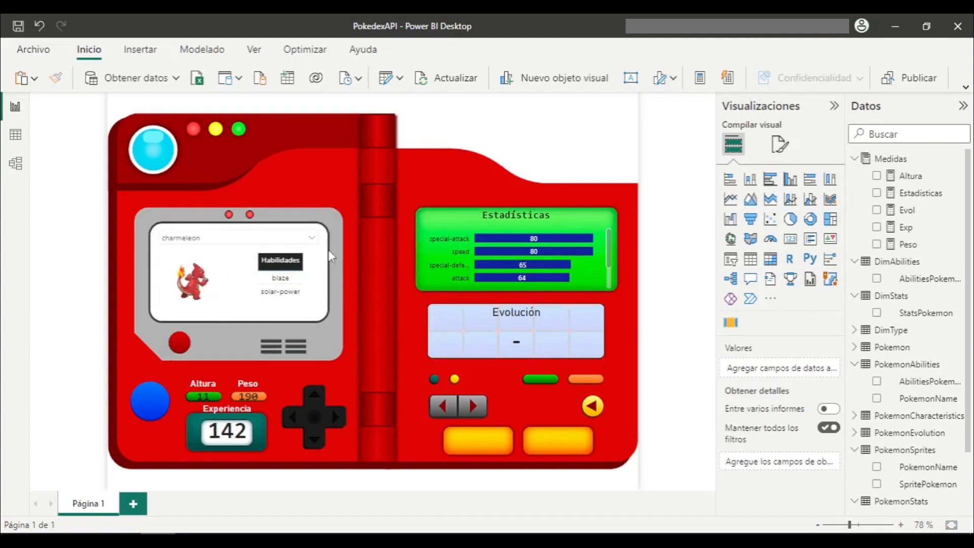
# Step: Select fearow, meowth and finally nidoran-m in the name slicer to check the Evolución card
pyautogui.click(312, 238)
pyautogui.scroll(-3, 267, 330)
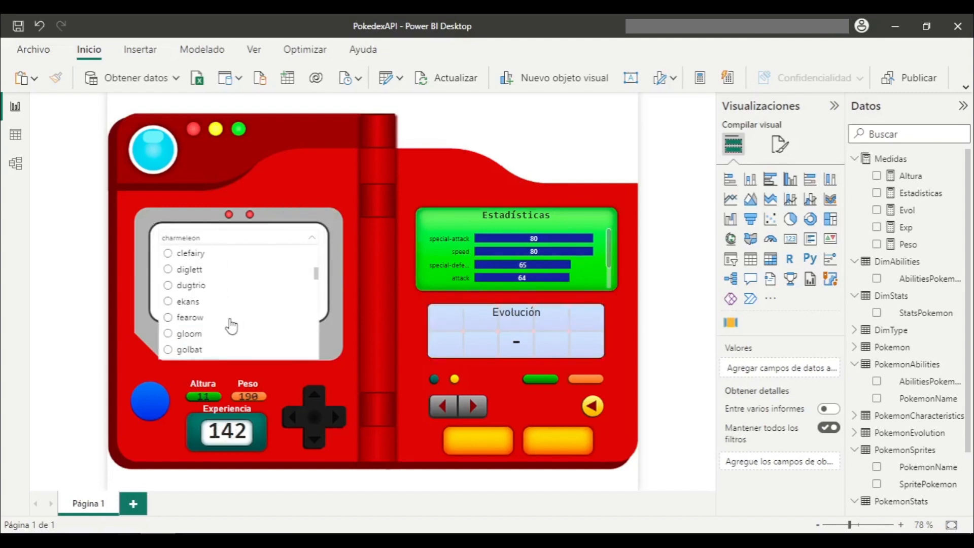
pyautogui.click(229, 319)
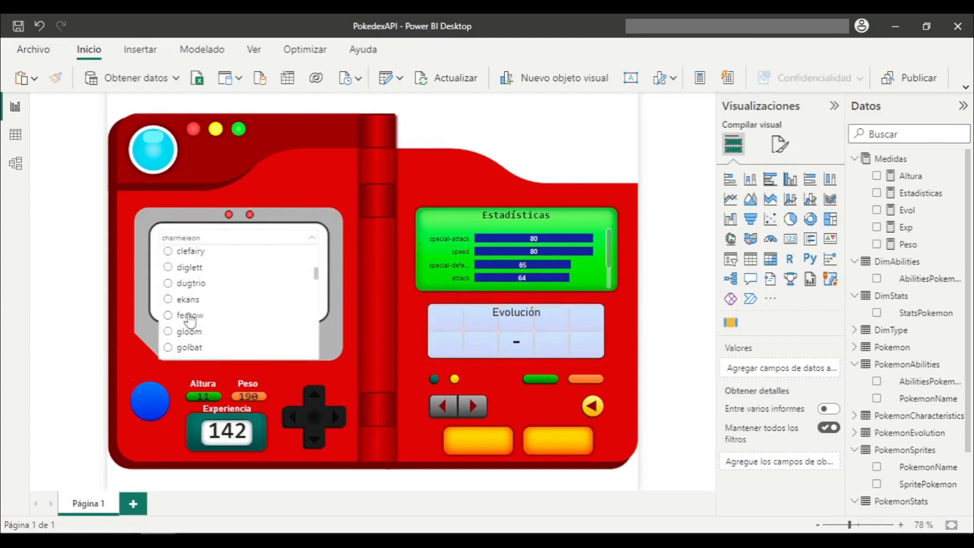
pyautogui.click(305, 245)
pyautogui.scroll(-5, 233, 276)
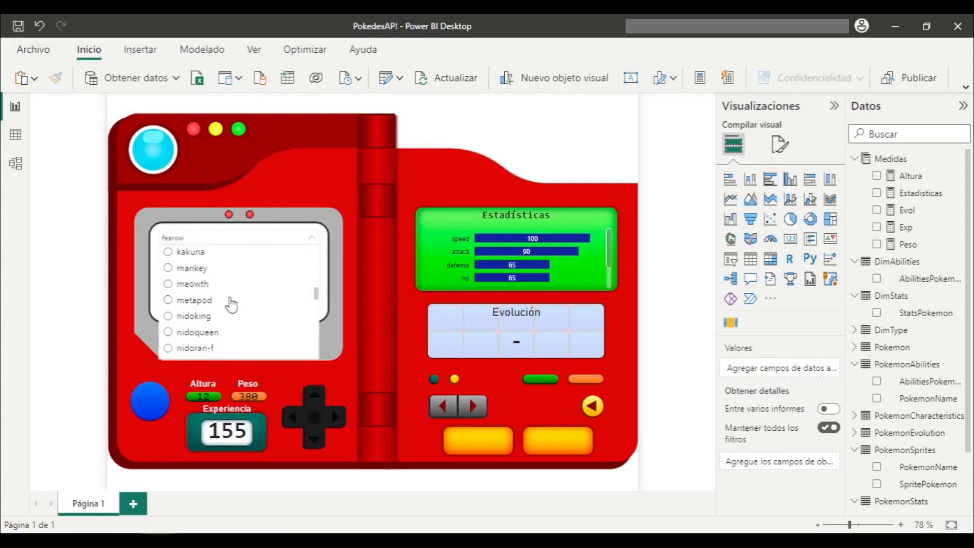
pyautogui.click(196, 280)
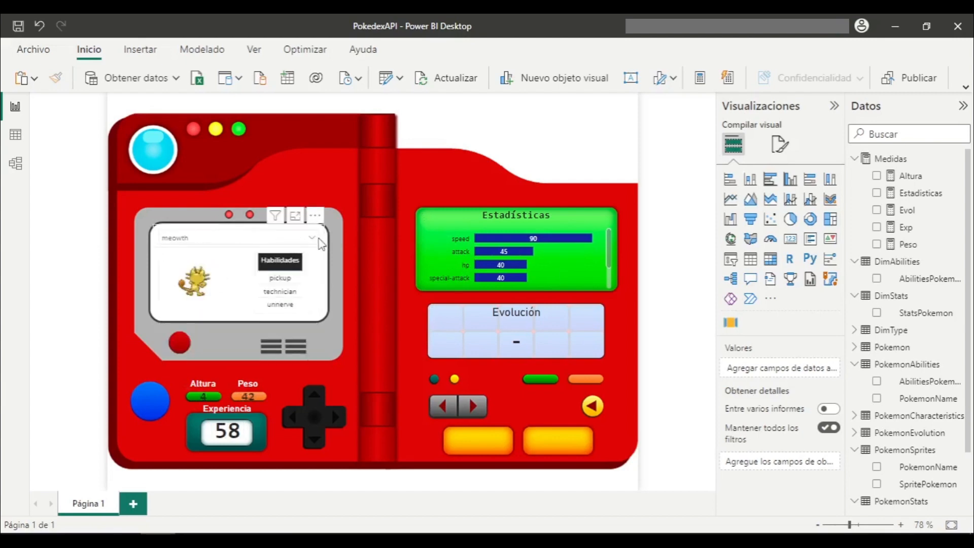
pyautogui.click(318, 241)
pyautogui.scroll(-3, 209, 310)
pyautogui.click(208, 310)
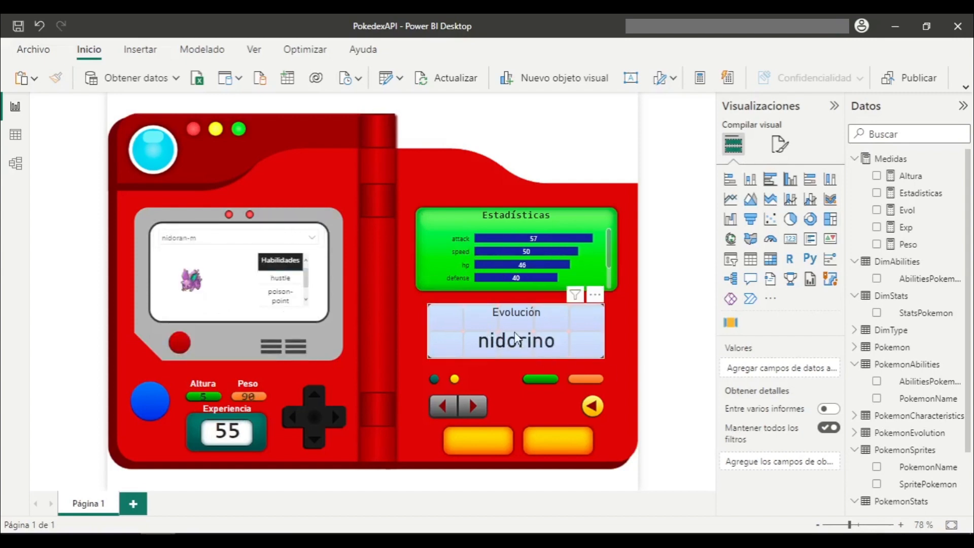
# Step: Widen the Habilidades table so long ability names fit on one line, and shift it slightly toward the sprite
pyautogui.click(307, 316)
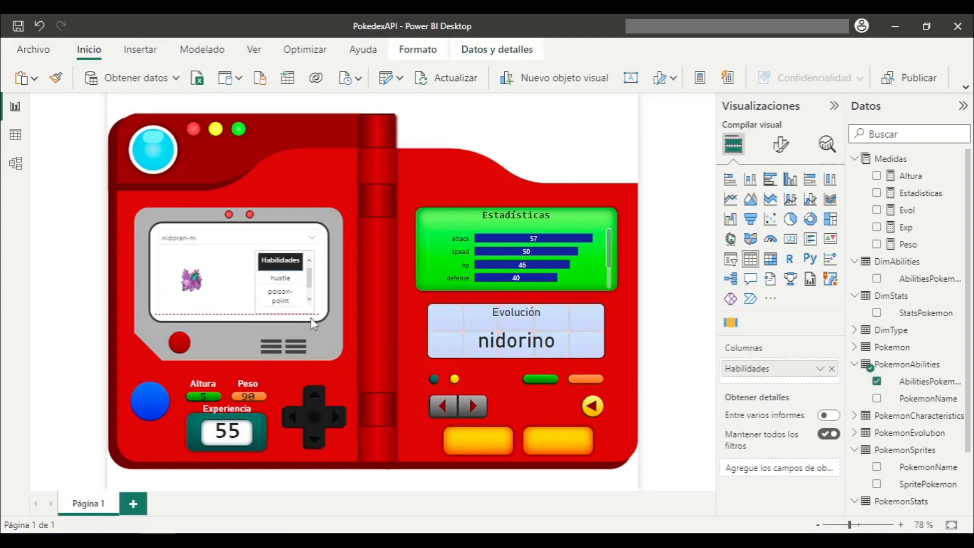
pyautogui.moveTo(316, 293); pyautogui.dragTo(320, 294)
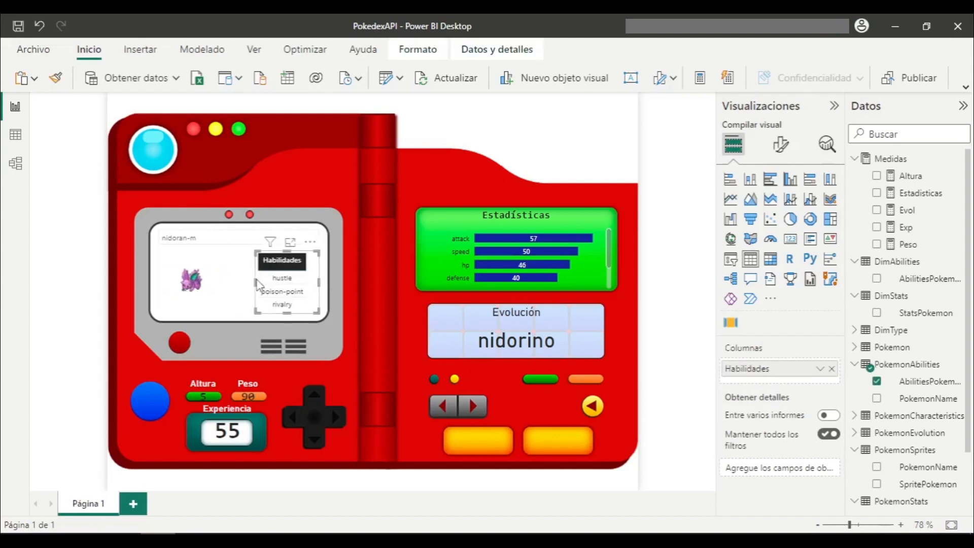
pyautogui.moveTo(254, 285); pyautogui.dragTo(249, 285)
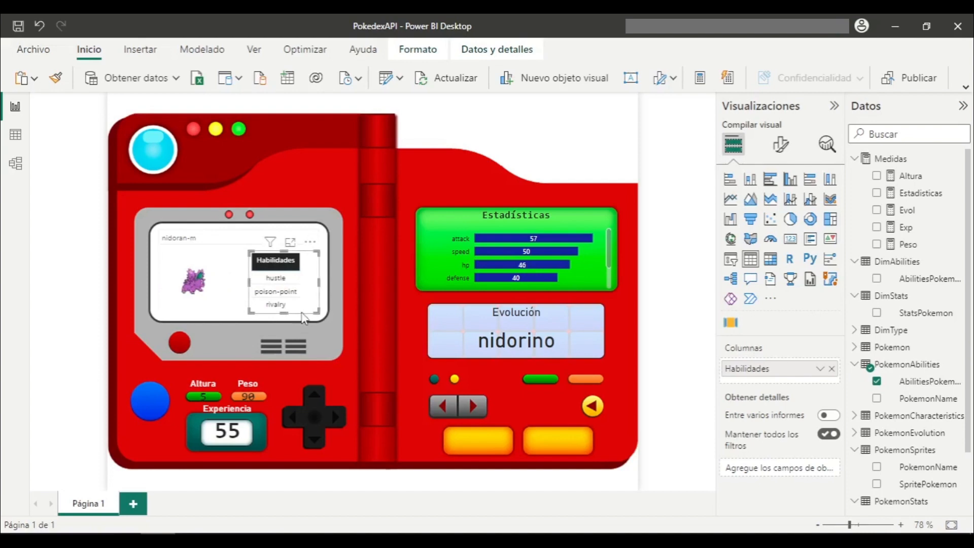
pyautogui.click(353, 331)
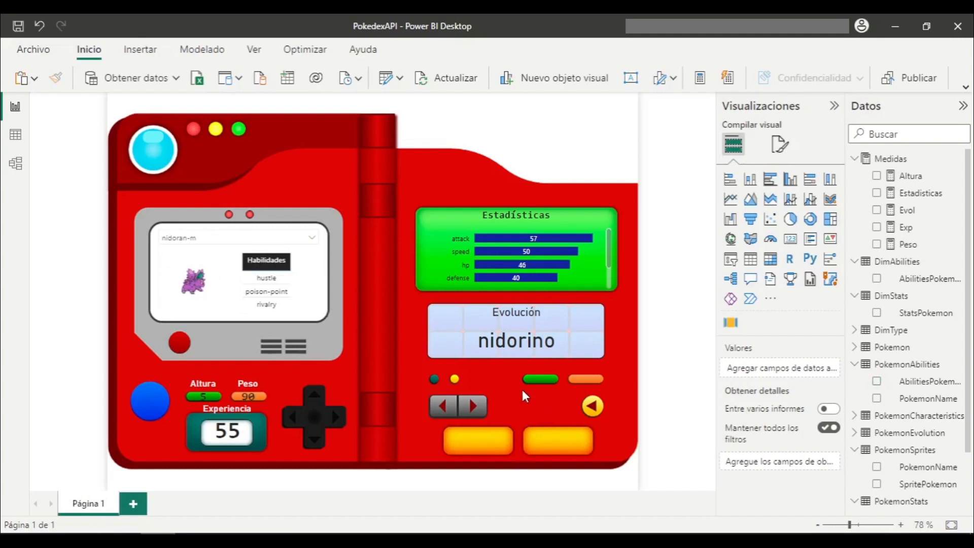
# Step: Create a new measure named Tipo1 in the Medidas table
pyautogui.moveTo(504, 273)
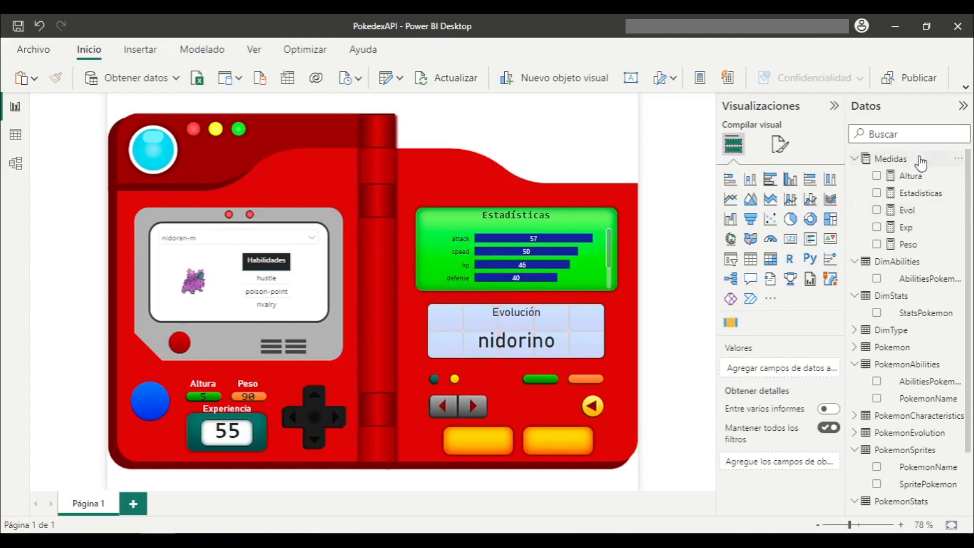
pyautogui.click(957, 159)
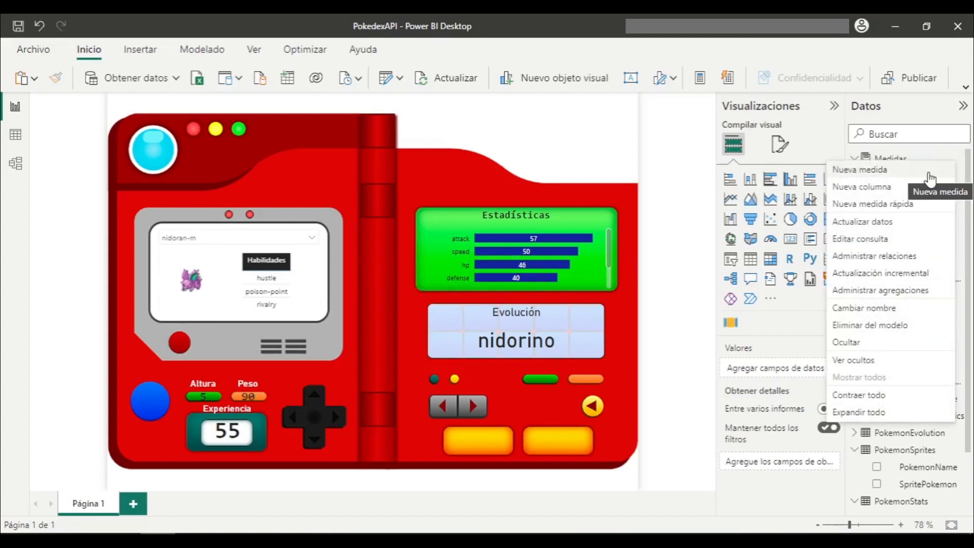
pyautogui.click(931, 175)
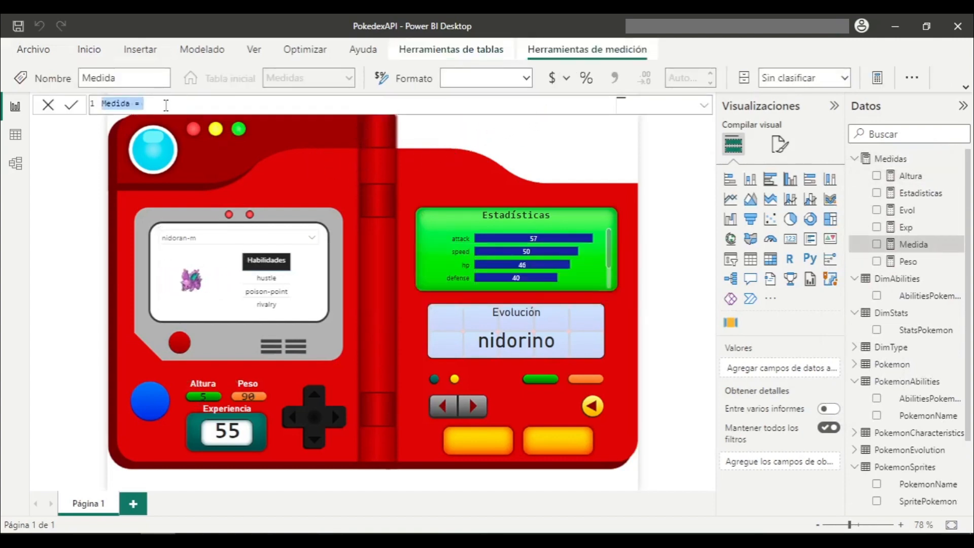
pyautogui.write('Tipo')
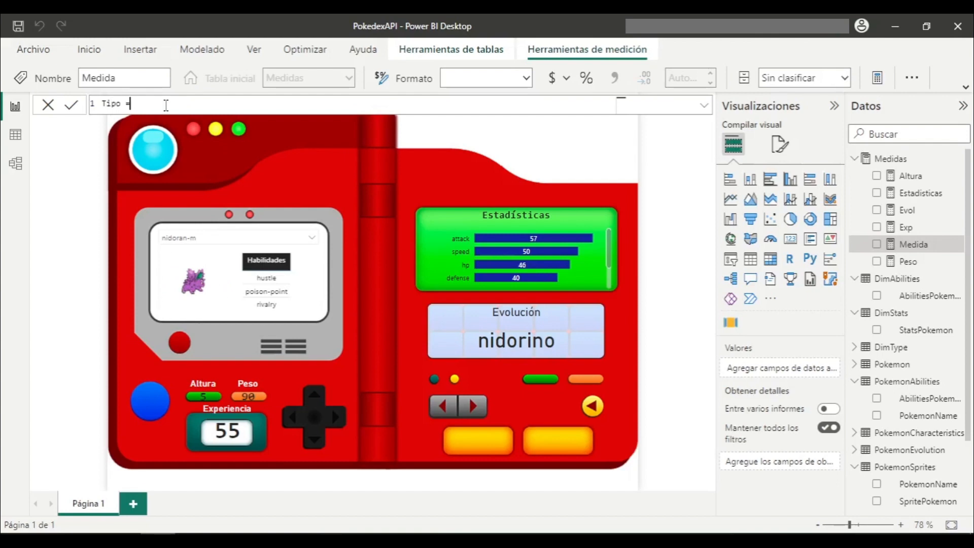
pyautogui.write('1')
pyautogui.press('End')
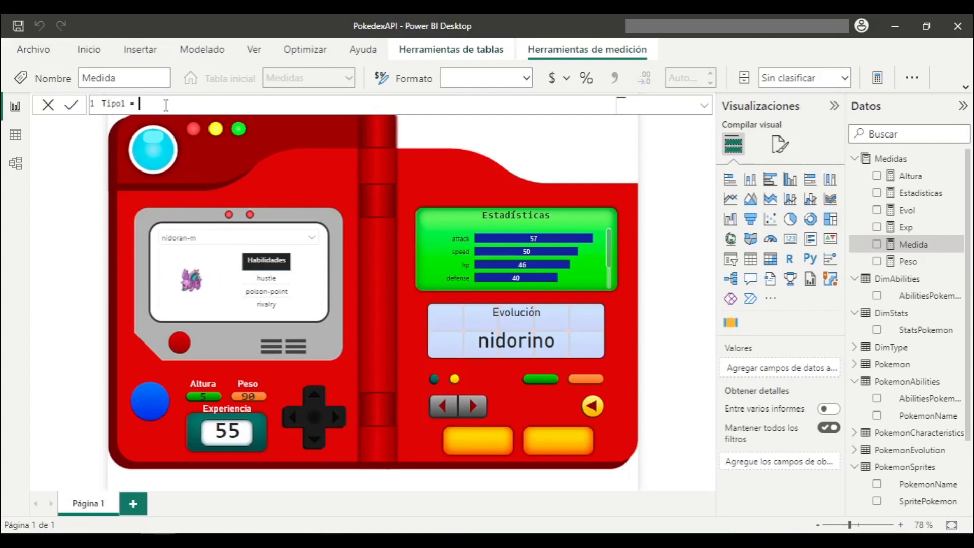
# Step: Begin the Tipo1 formula as IF(INDEX(1,VALUES(DimType[TypePokemon])), taking the first type from DimType as the value to test
pyautogui.write('IF(')
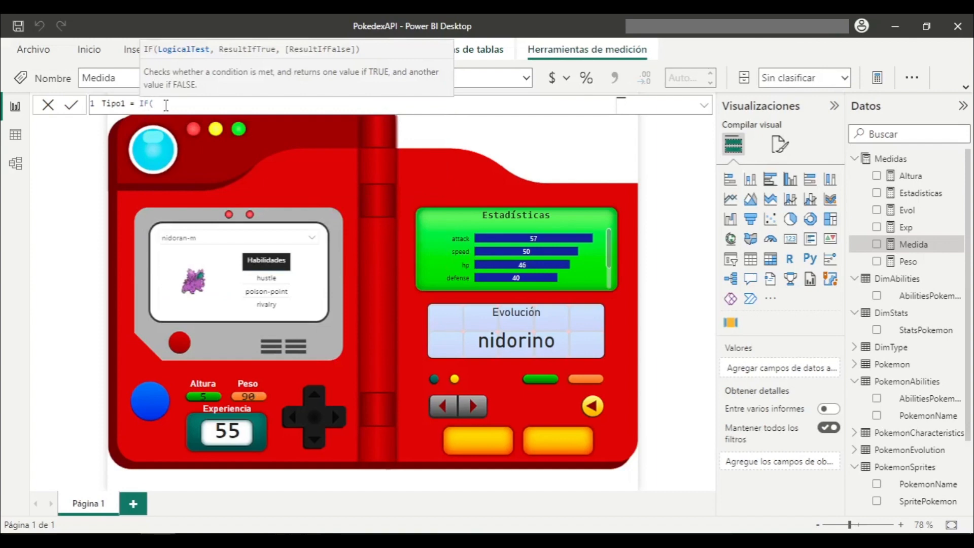
pyautogui.write('i')
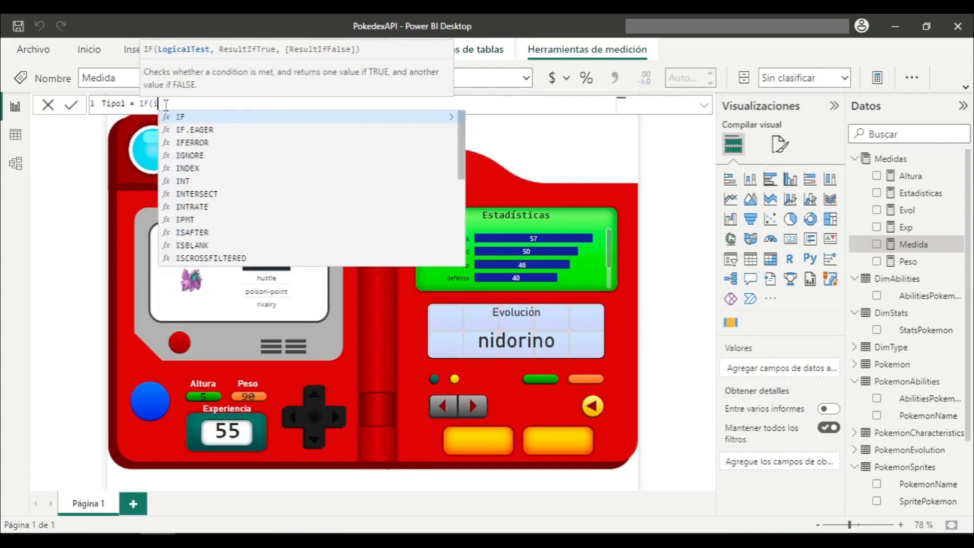
pyautogui.write('nd')
pyautogui.press('Tab')
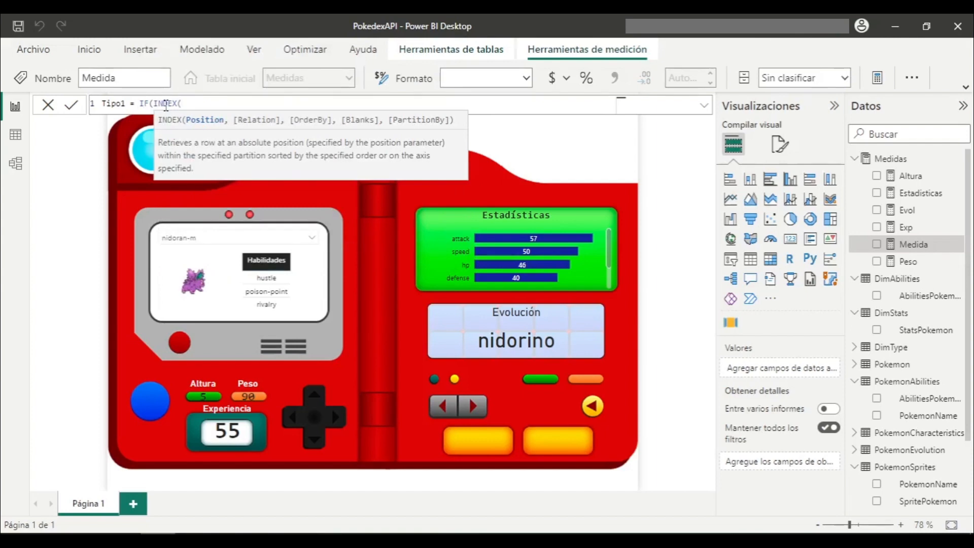
pyautogui.write('1')
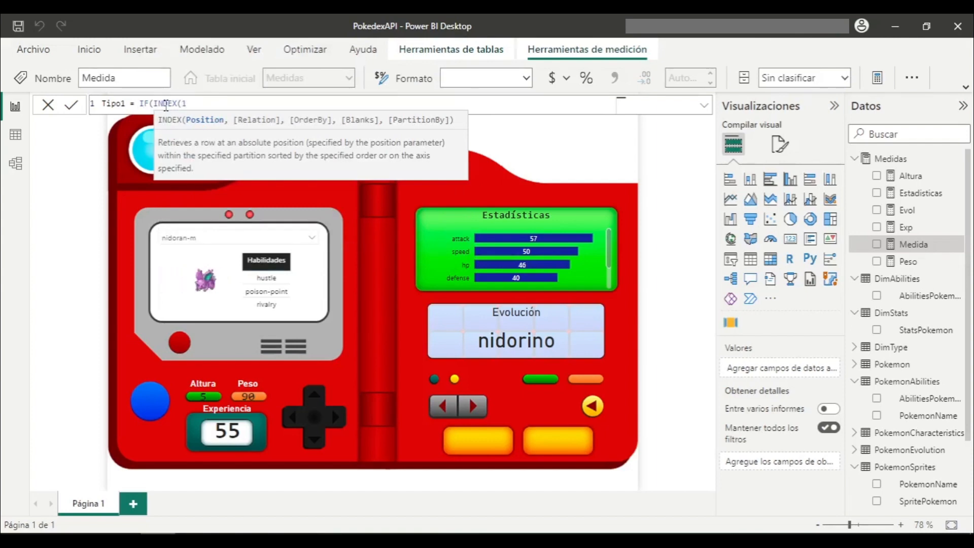
pyautogui.write(',')
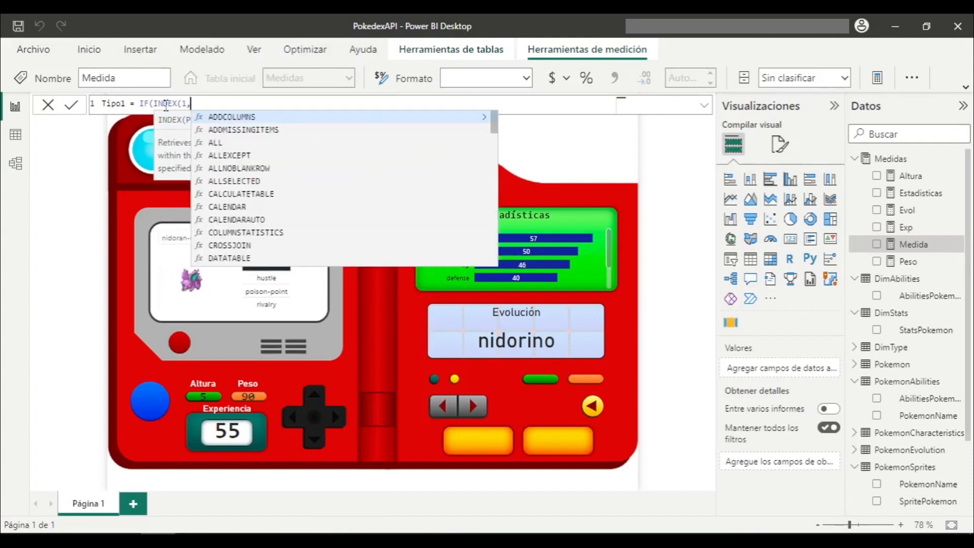
pyautogui.write('val')
pyautogui.press('Tab')
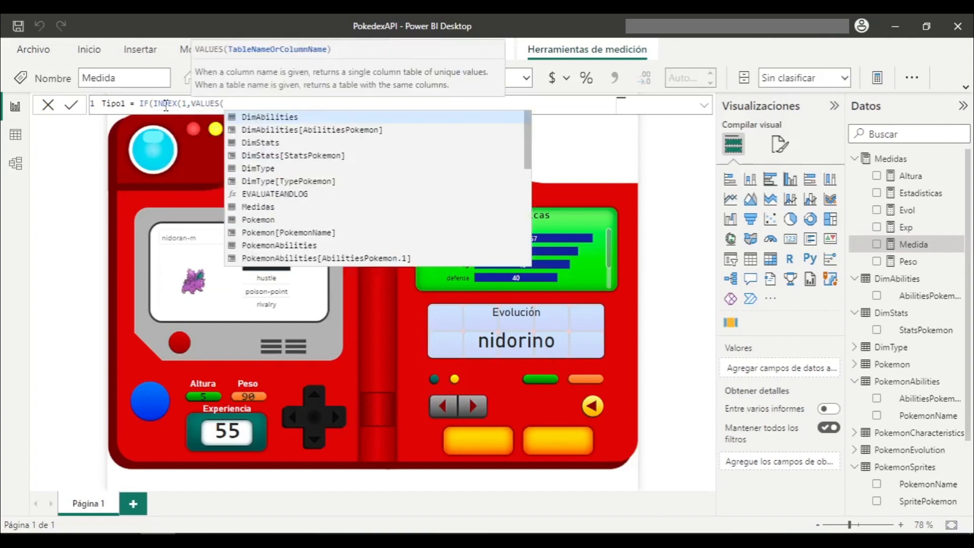
pyautogui.write('typ')
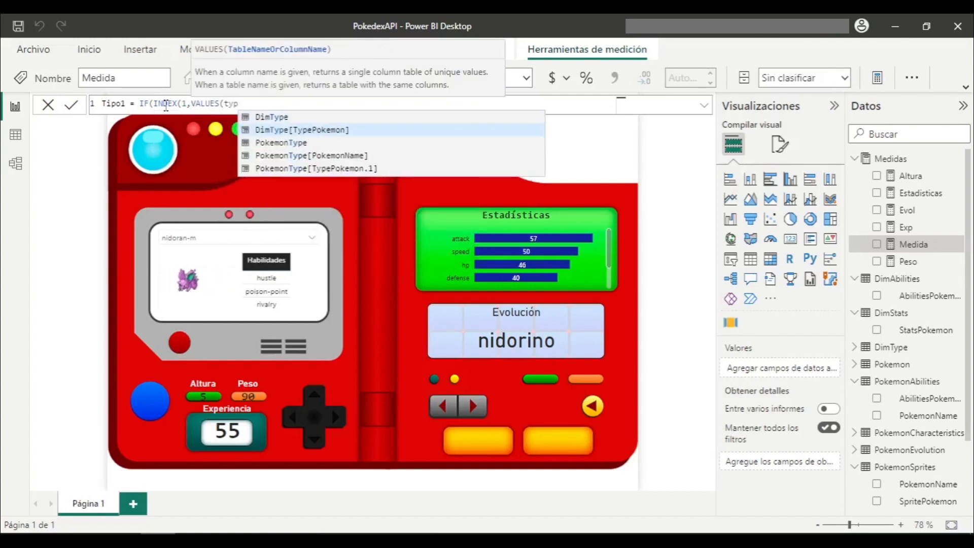
pyautogui.press('Down')
pyautogui.press('Down')
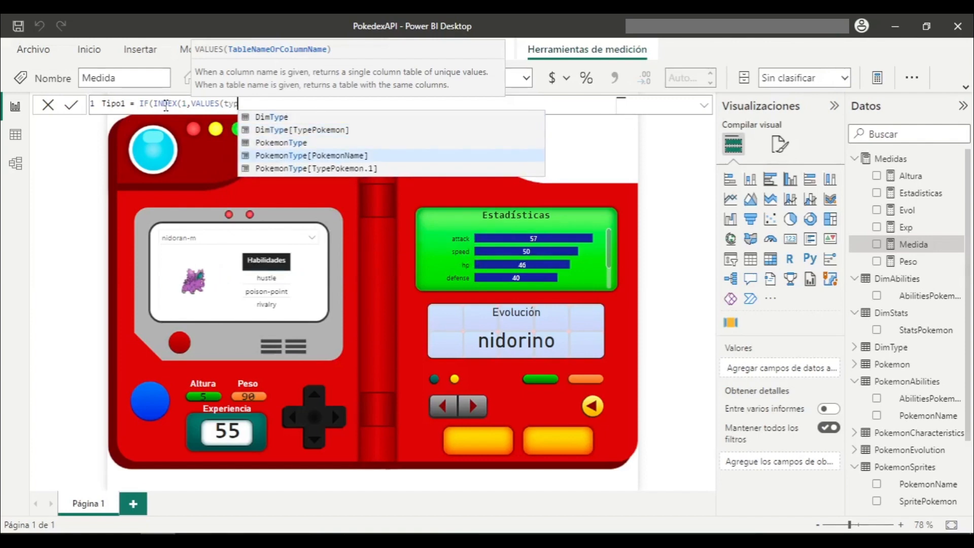
pyautogui.press('Up')
pyautogui.press('Up')
pyautogui.press('Tab')
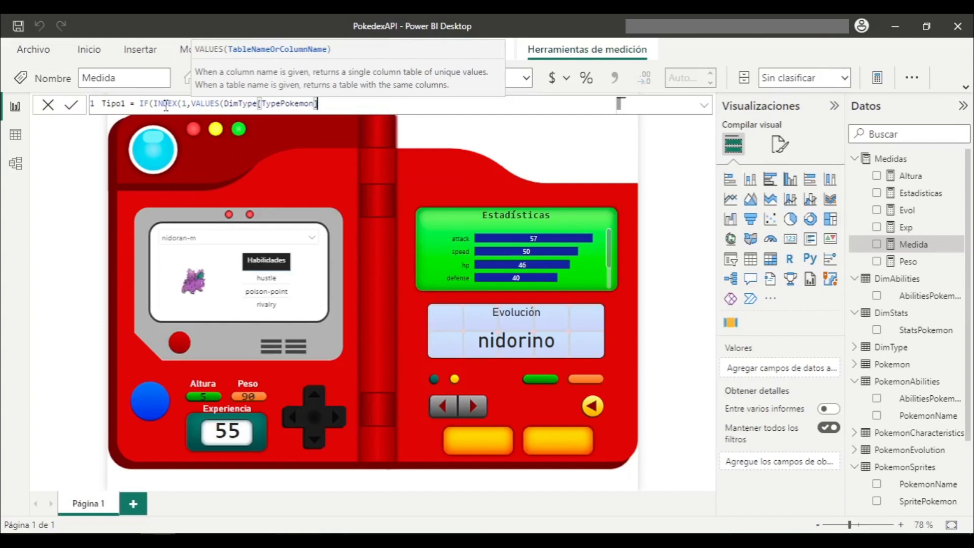
pyautogui.write('))')
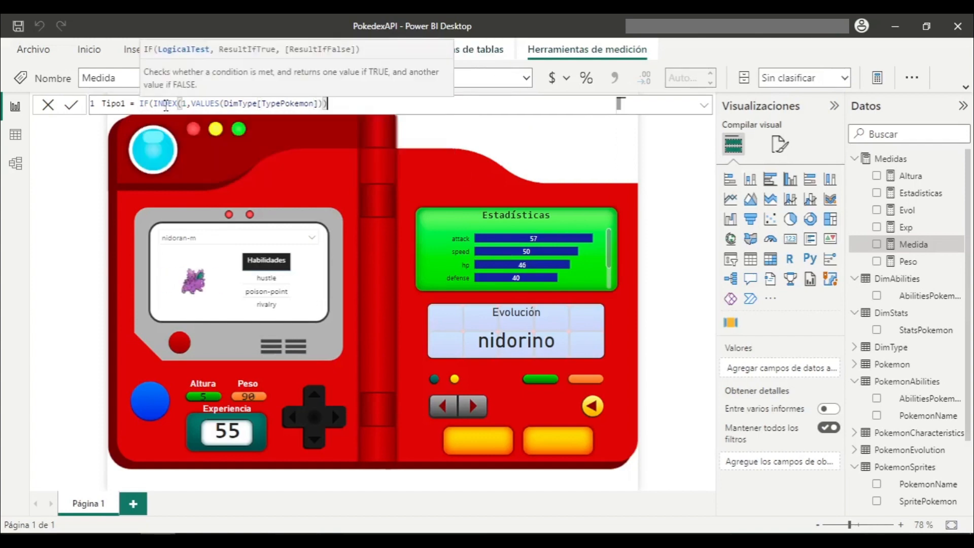
# Step: Complete Tipo1 by comparing with BLANK(), returning "" if true and INDEX(1,VALUES(DimType[TypePokemon])) otherwise, and commit the measure
pyautogui.write('=bl')
pyautogui.press('Tab')
pyautogui.write(')')
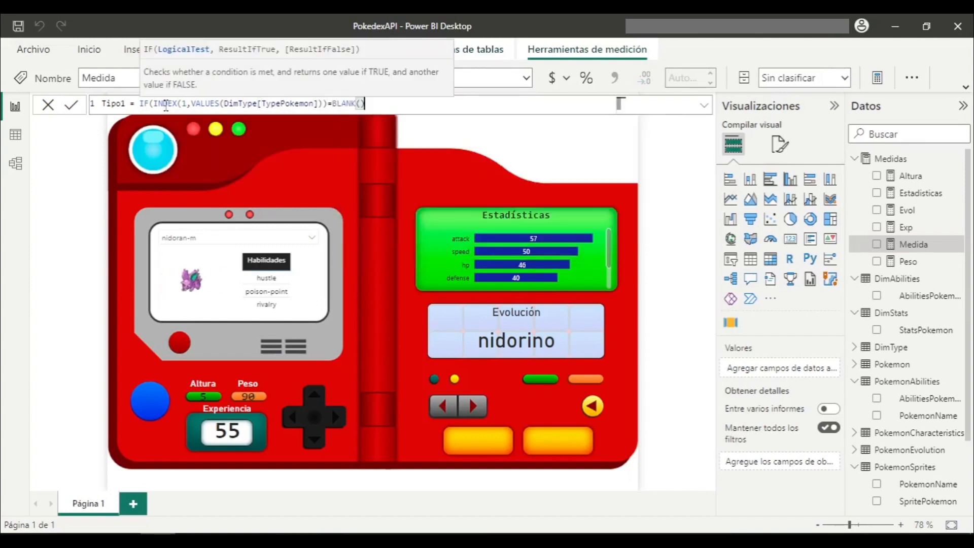
pyautogui.write(',"",')
pyautogui.moveTo(155, 104); pyautogui.dragTo(326, 103)
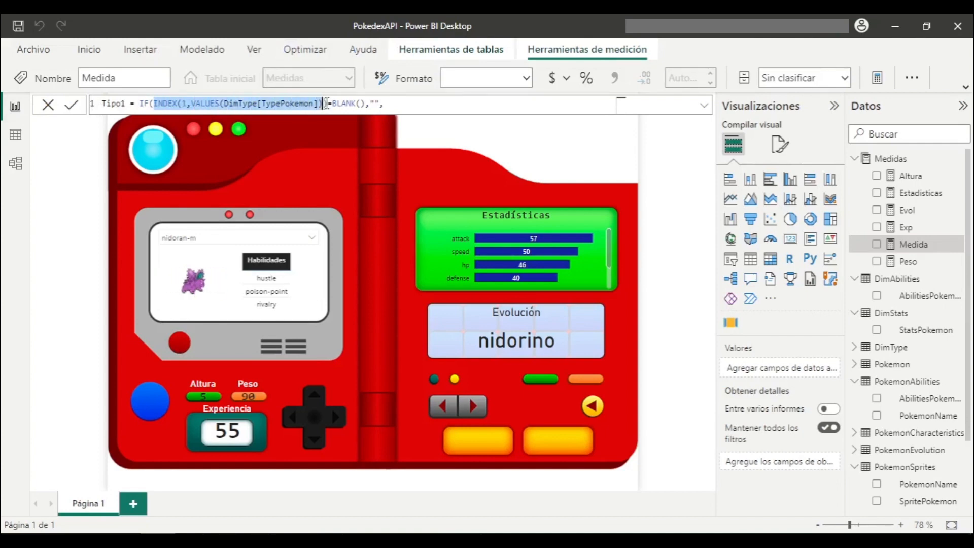
pyautogui.hotkey('ctrl', 'c')
pyautogui.click(445, 108)
pyautogui.hotkey('ctrl', 'v')
pyautogui.write(')')
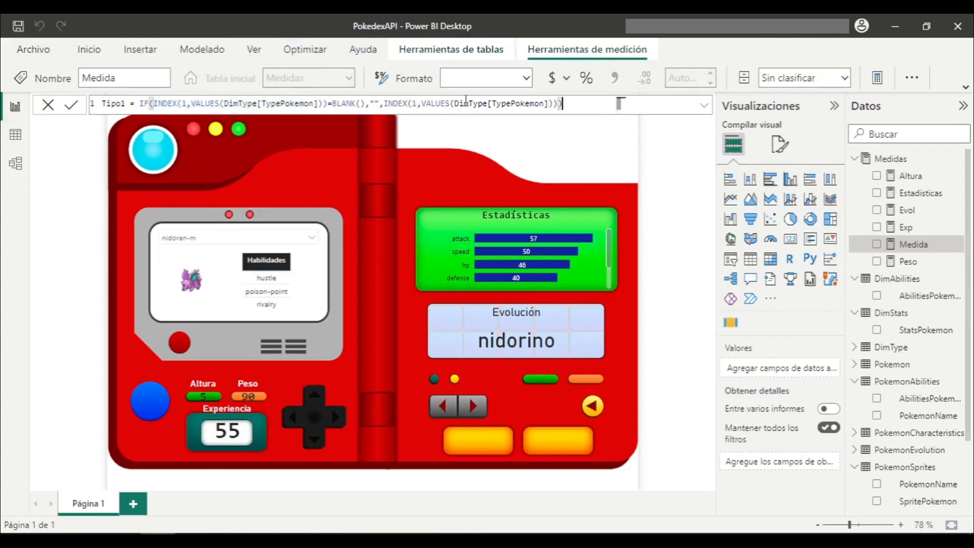
pyautogui.press('Return')
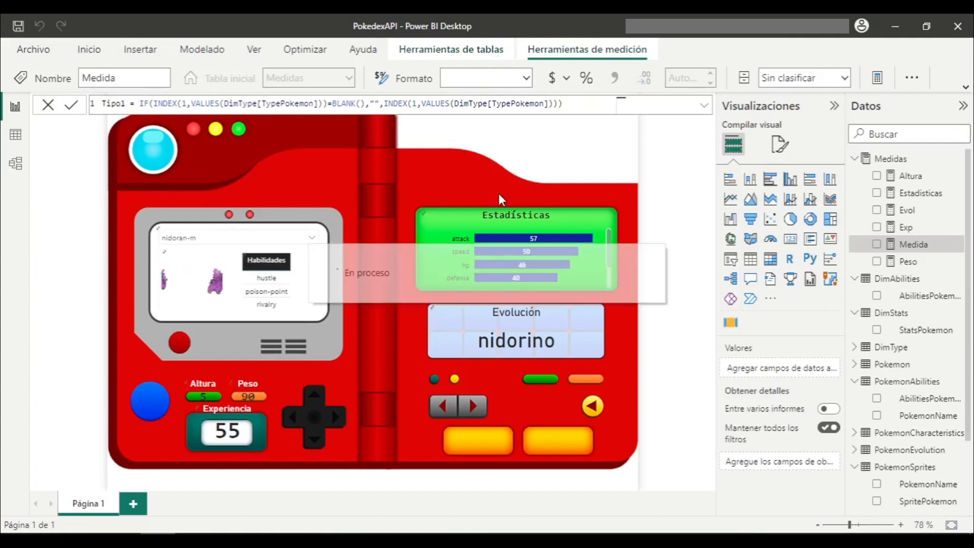
# Step: Add a card visual showing Tipo1 near the lower part of the Pokedex and turn off its category label
pyautogui.click(789, 239)
pyautogui.moveTo(294, 160); pyautogui.dragTo(515, 449)
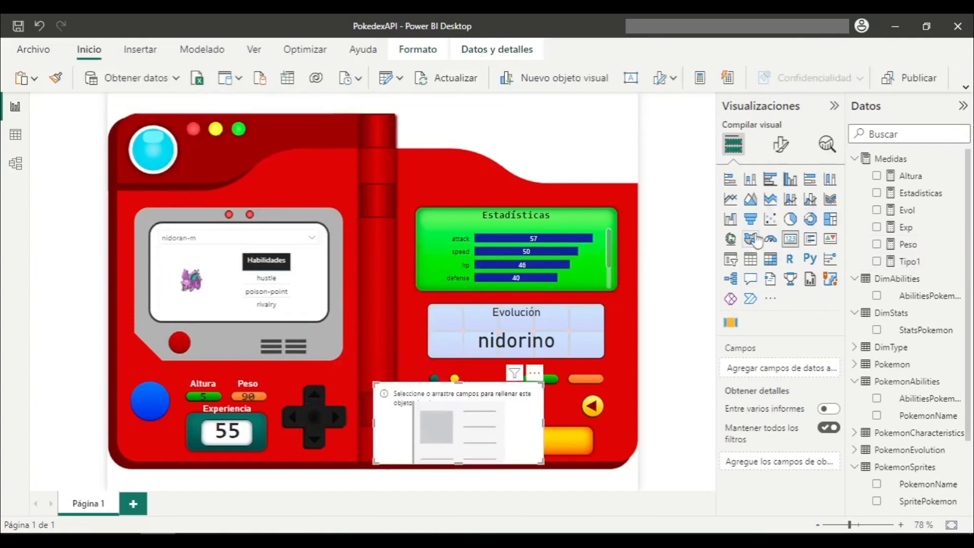
pyautogui.click(792, 152)
pyautogui.click(877, 261)
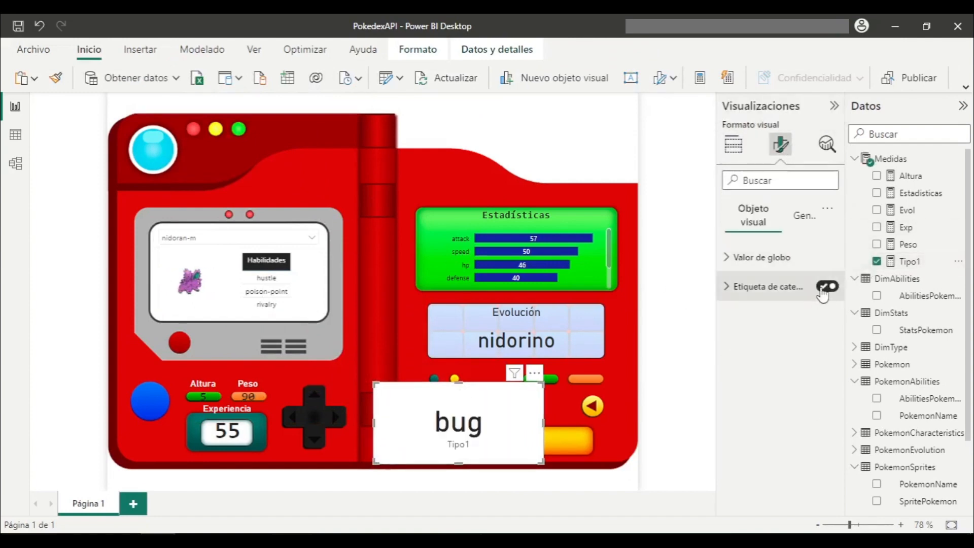
pyautogui.click(827, 286)
# Step: Set the Tipo1 card's callout value font to Consolas at size 32
pyautogui.click(778, 258)
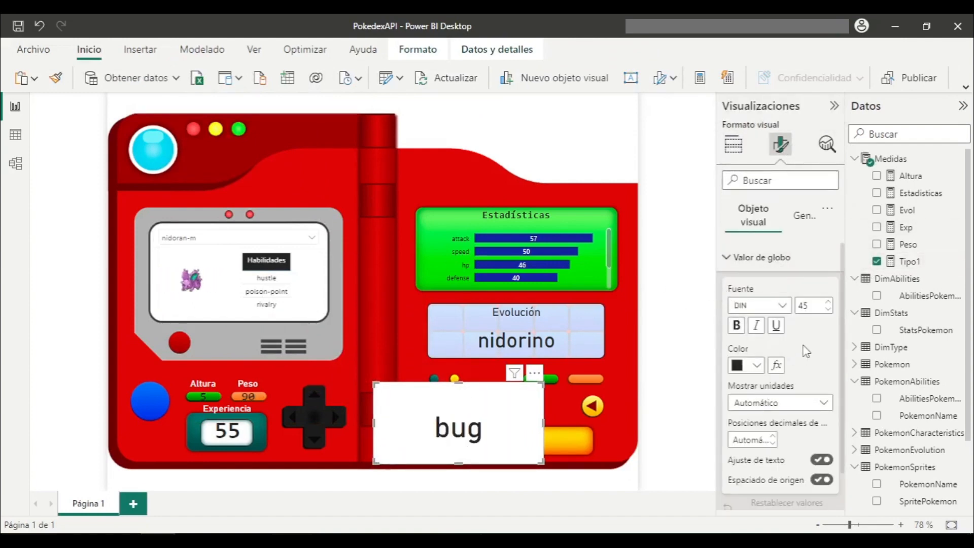
pyautogui.doubleClick(813, 309)
pyautogui.write('32')
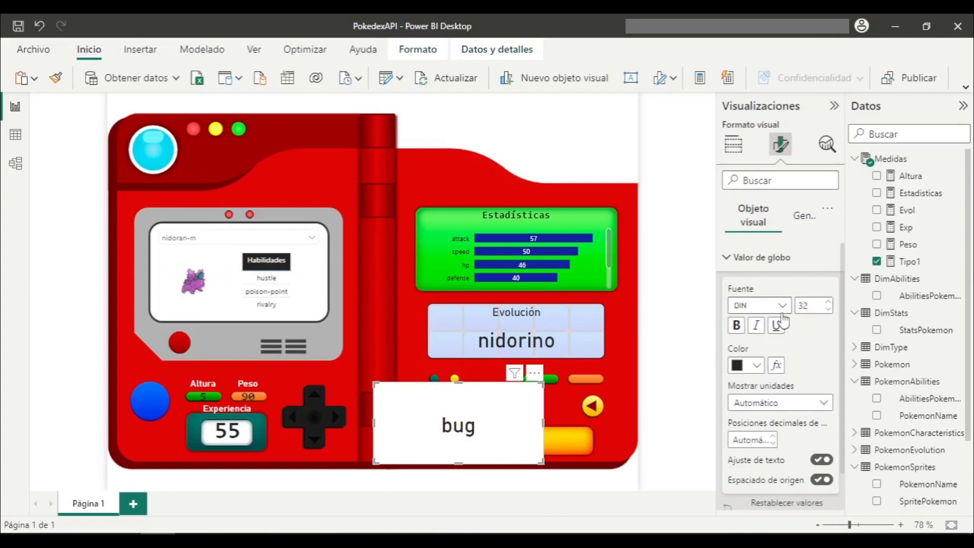
pyautogui.click(772, 306)
pyautogui.click(766, 211)
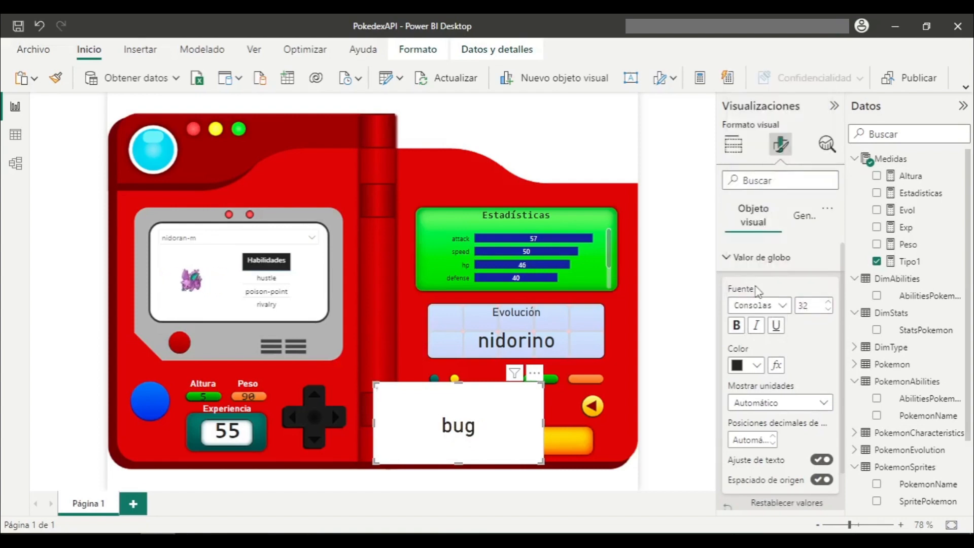
# Step: Shrink the Tipo1 card, place it over the first yellow button and set its background transparency to 100%
pyautogui.moveTo(539, 458); pyautogui.dragTo(482, 446)
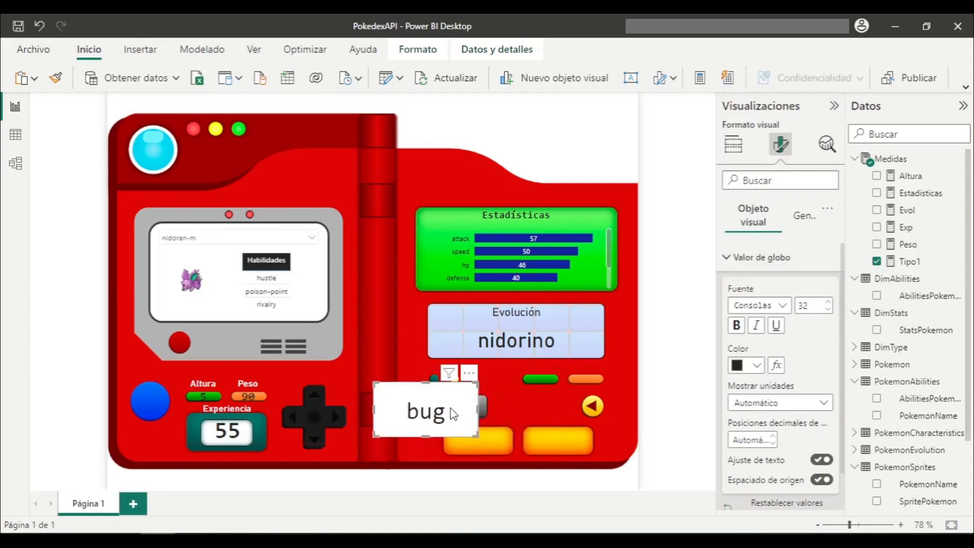
pyautogui.moveTo(450, 411); pyautogui.dragTo(518, 433)
pyautogui.click(799, 224)
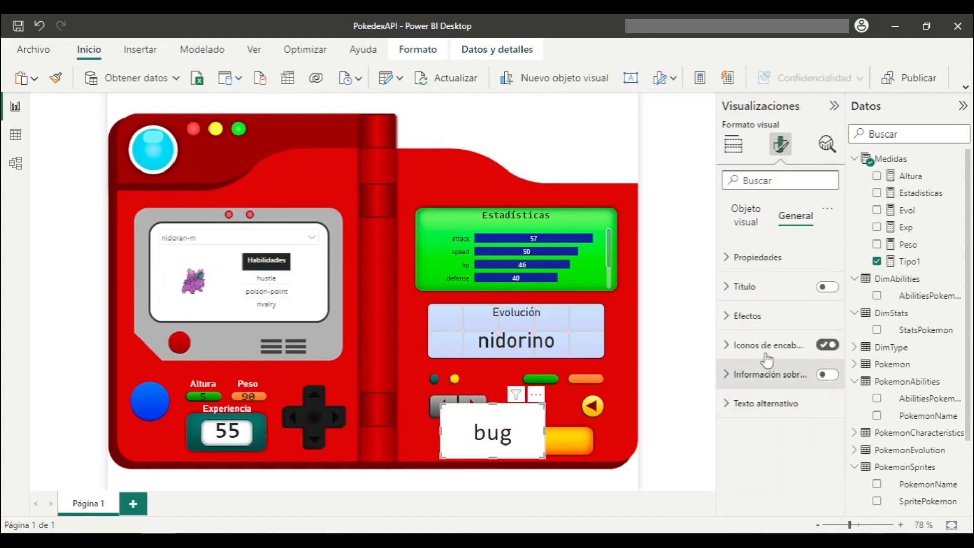
pyautogui.click(753, 317)
pyautogui.moveTo(778, 428); pyautogui.dragTo(828, 429)
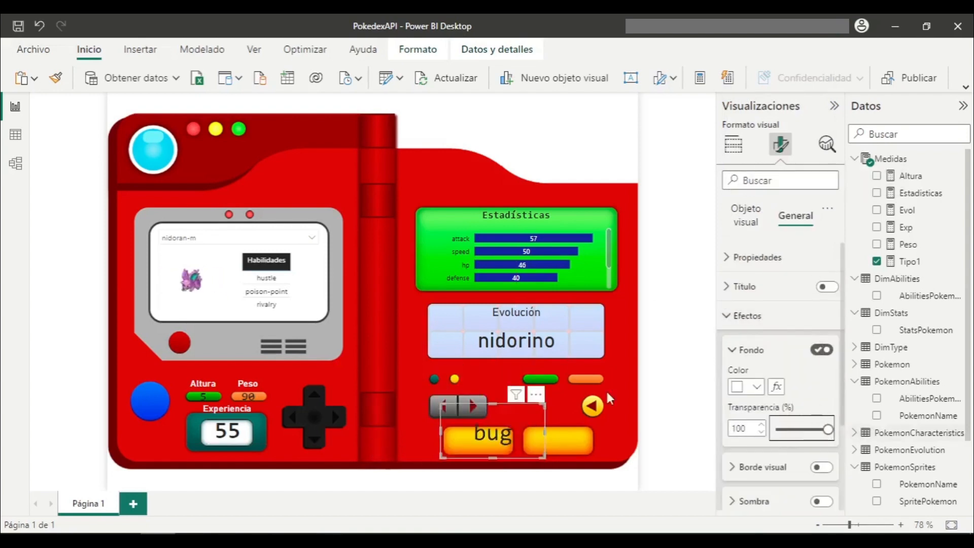
# Step: Resize the Tipo1 card so its frame fits the first yellow button
pyautogui.moveTo(540, 404); pyautogui.dragTo(508, 427)
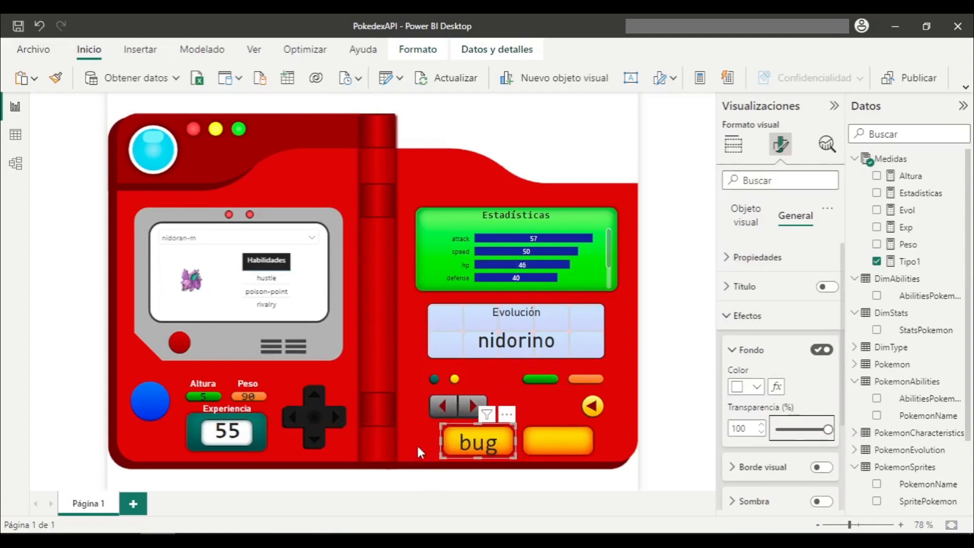
pyautogui.moveTo(444, 456); pyautogui.dragTo(446, 451)
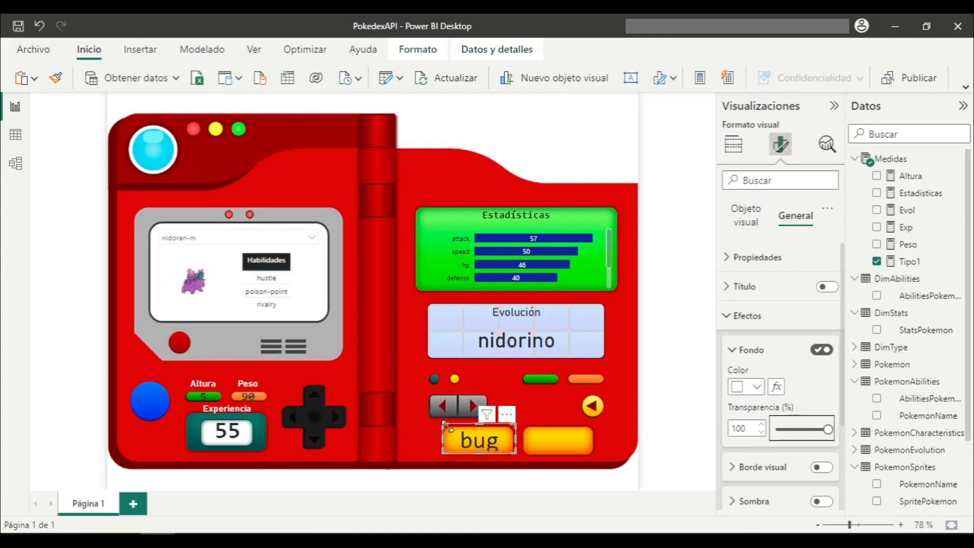
pyautogui.moveTo(511, 424); pyautogui.dragTo(507, 428)
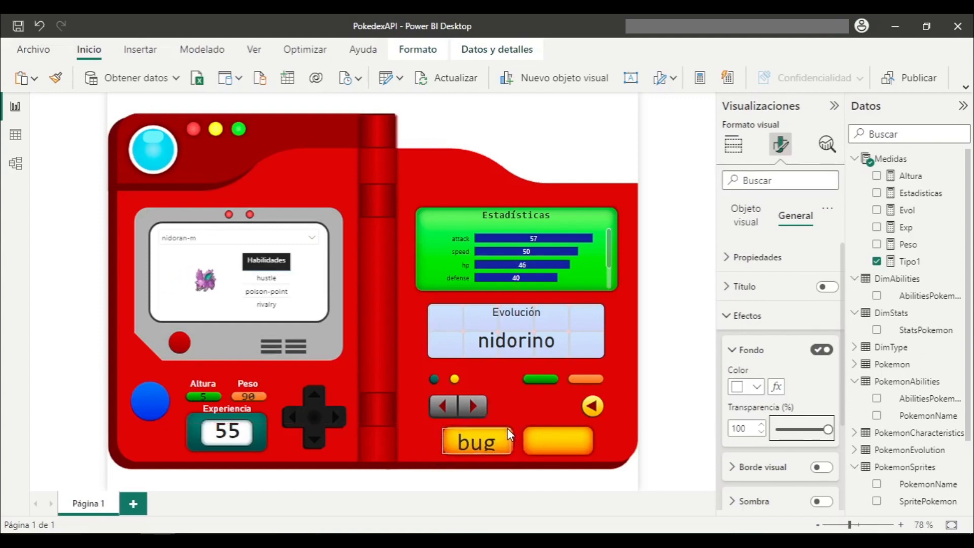
# Step: Format the Tipo1 card value as size 18, black and bold, and nudge the card to centre it on the button
pyautogui.click(755, 213)
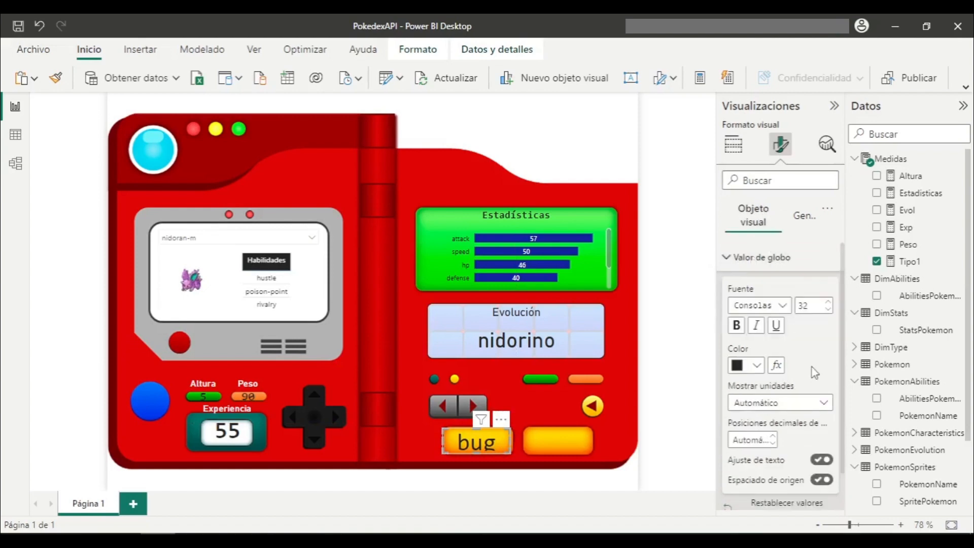
pyautogui.click(817, 304)
pyautogui.write('18')
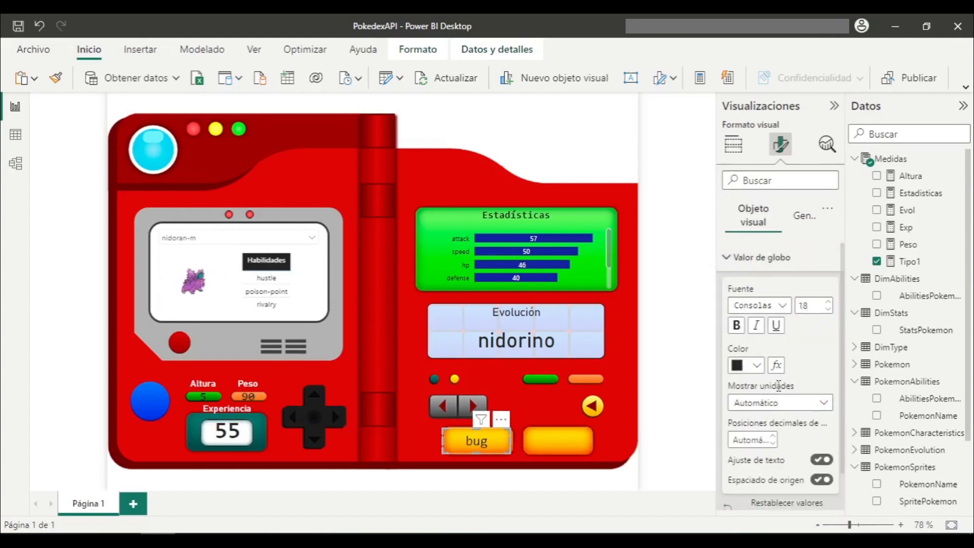
pyautogui.click(755, 366)
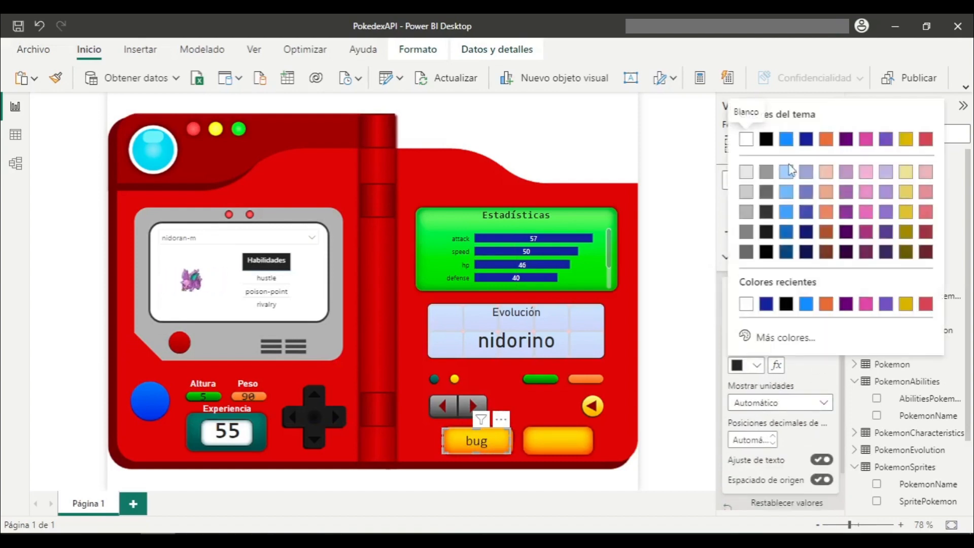
pyautogui.click(765, 140)
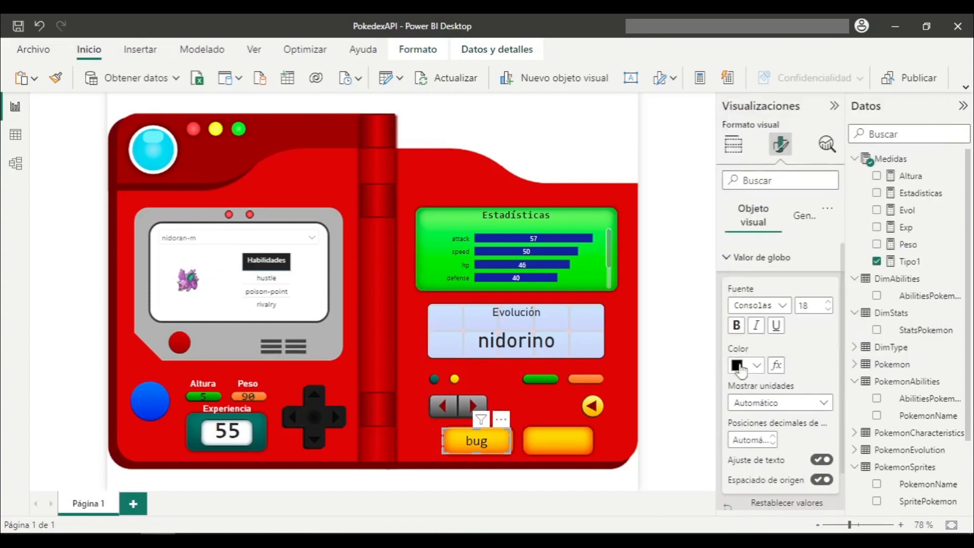
pyautogui.click(738, 326)
pyautogui.moveTo(498, 429)
pyautogui.mouseDown()
pyautogui.moveTo(505, 434)
pyautogui.moveTo(491, 430)
pyautogui.mouseUp()
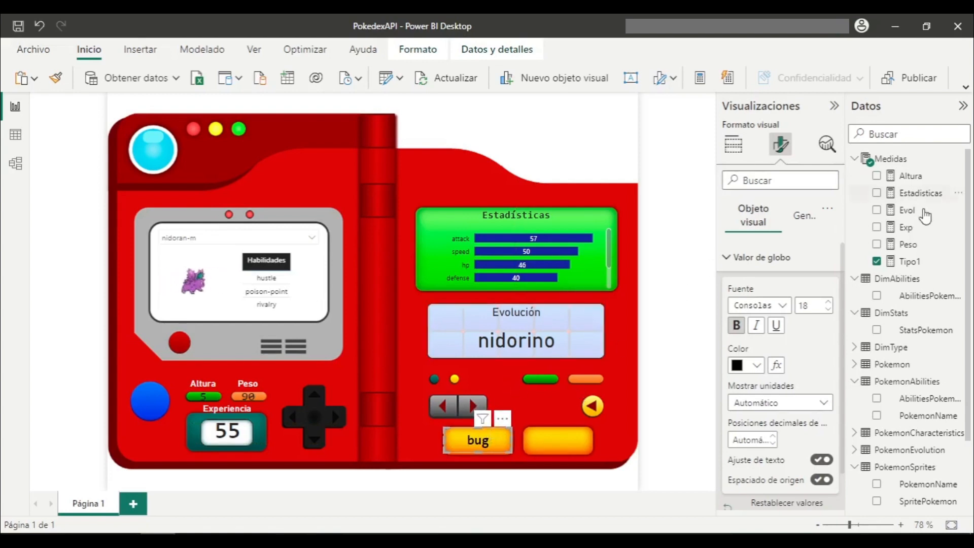
# Step: Create a new measure in the Medidas table from a copy of the Tipo1 formula and name it Tipo2
pyautogui.click(910, 261)
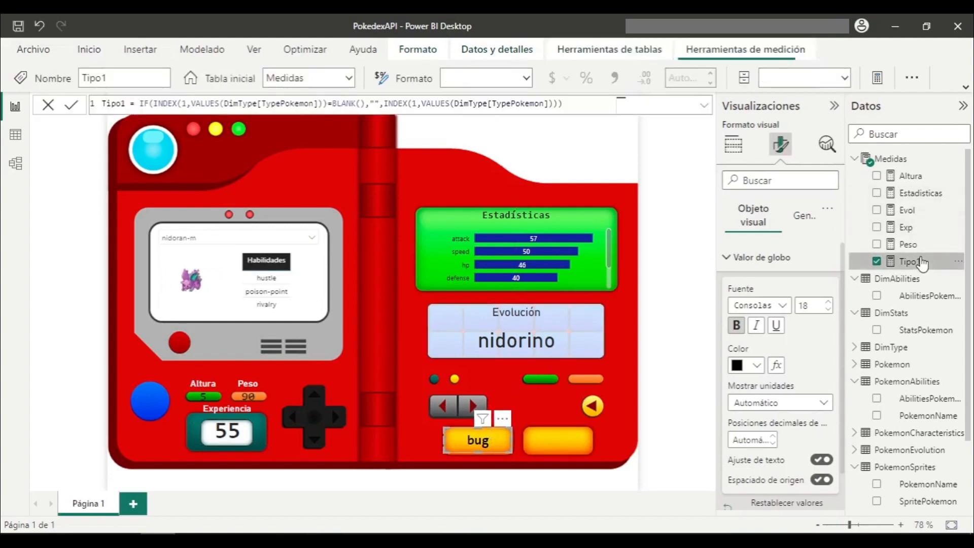
pyautogui.tripleClick(583, 112)
pyautogui.hotkey('ctrl', 'c')
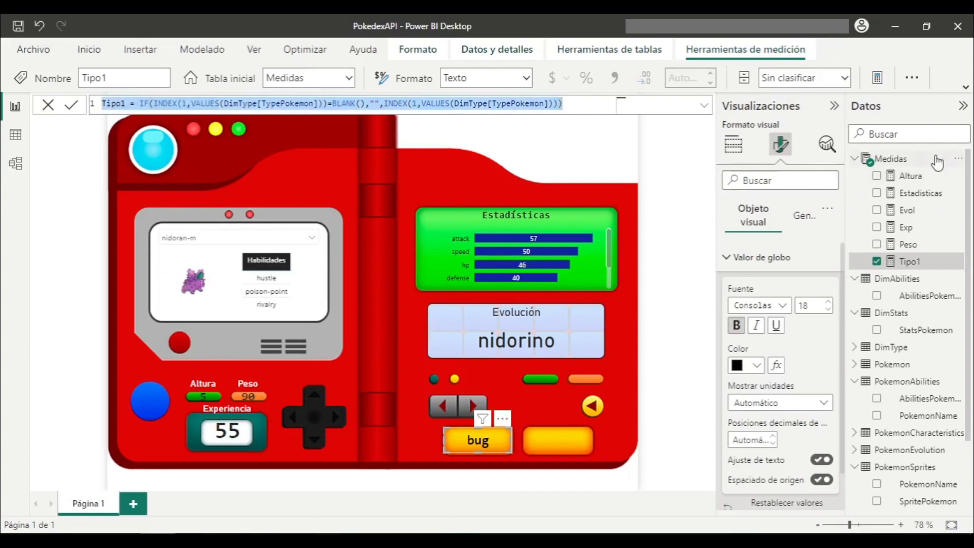
pyautogui.click(958, 158)
pyautogui.press('Escape')
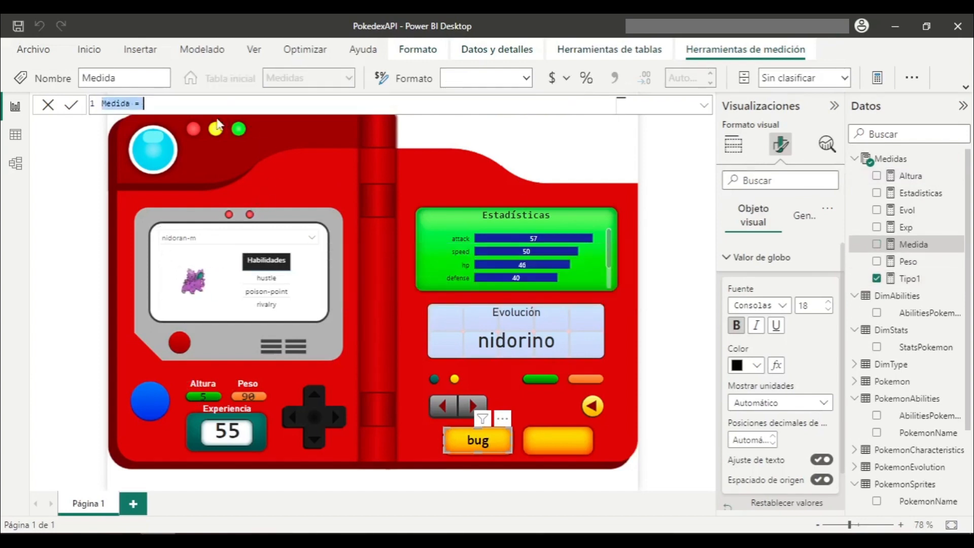
pyautogui.hotkey('ctrl', 'v')
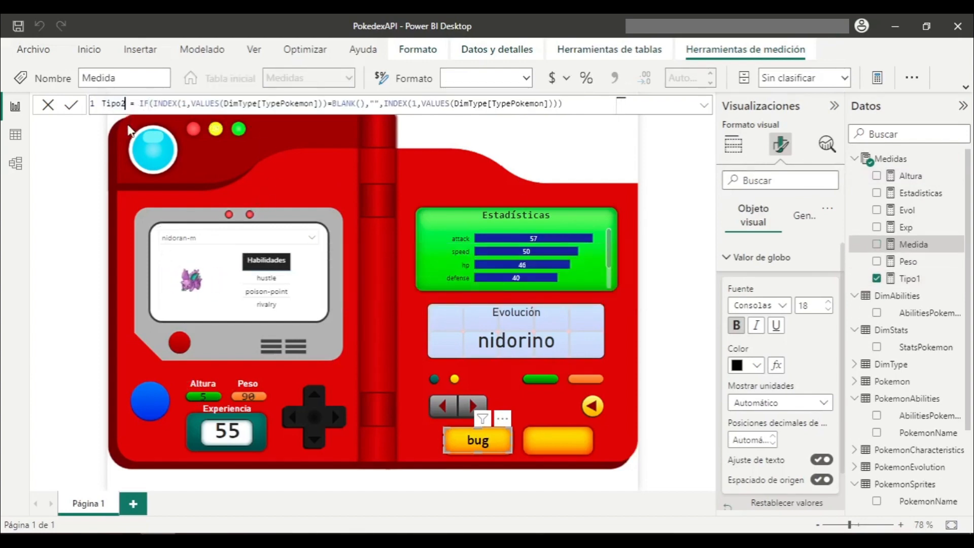
# Step: Change both INDEX positions in the Tipo2 formula to 2 and commit the measure
pyautogui.press('Right')
pyautogui.press('Right')
pyautogui.press('Right')
pyautogui.press('Right')
pyautogui.press('Right')
pyautogui.press('Right')
pyautogui.press('Right')
pyautogui.press('Right')
pyautogui.press('Right')
pyautogui.press('Right')
pyautogui.press('Right')
pyautogui.press('Right')
pyautogui.press('Right')
pyautogui.press('BackSpace')
pyautogui.write('2')
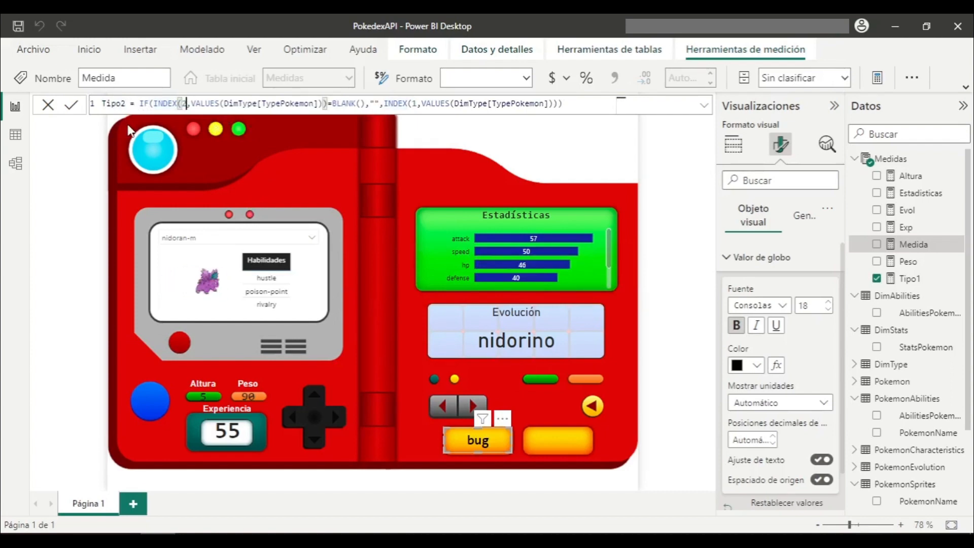
pyautogui.click(415, 108)
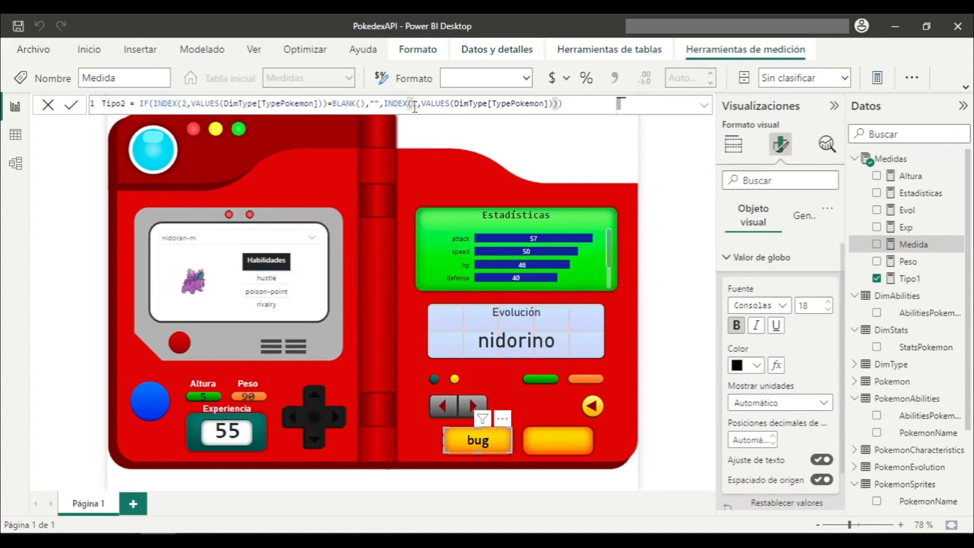
pyautogui.press('Delete')
pyautogui.write('2')
pyautogui.click(589, 97)
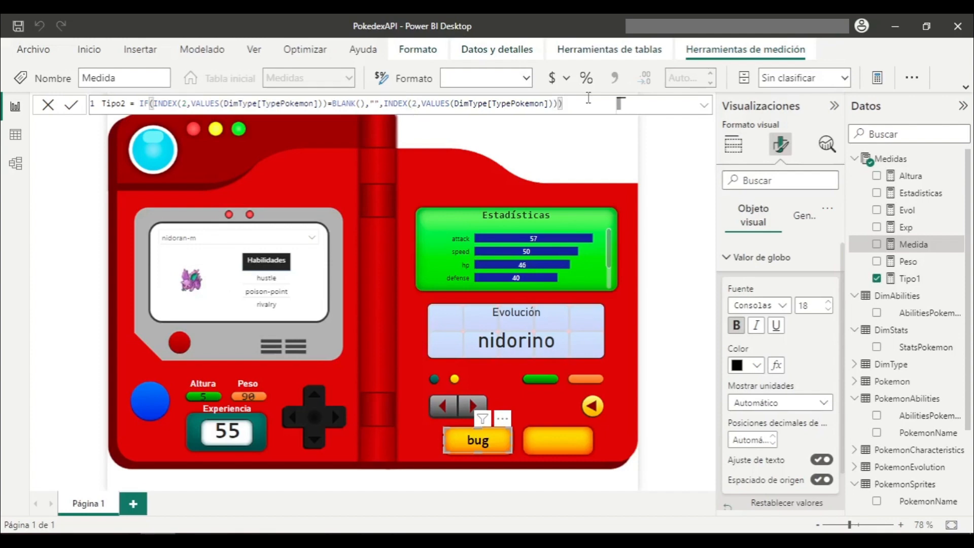
pyautogui.press('Return')
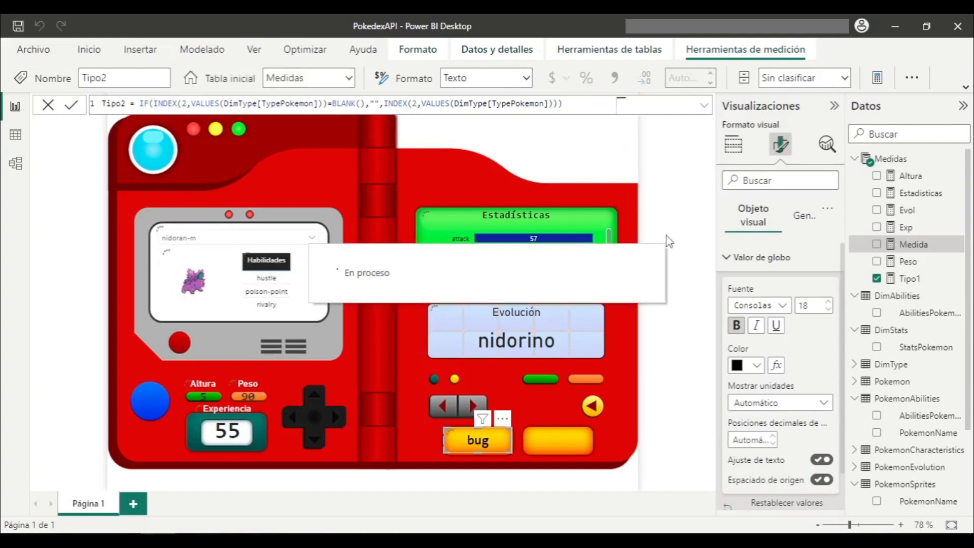
# Step: Place a copy of the Tipo1 card over the second yellow button and replace its field with the Tipo2 measure
pyautogui.click(497, 449)
pyautogui.click(579, 446)
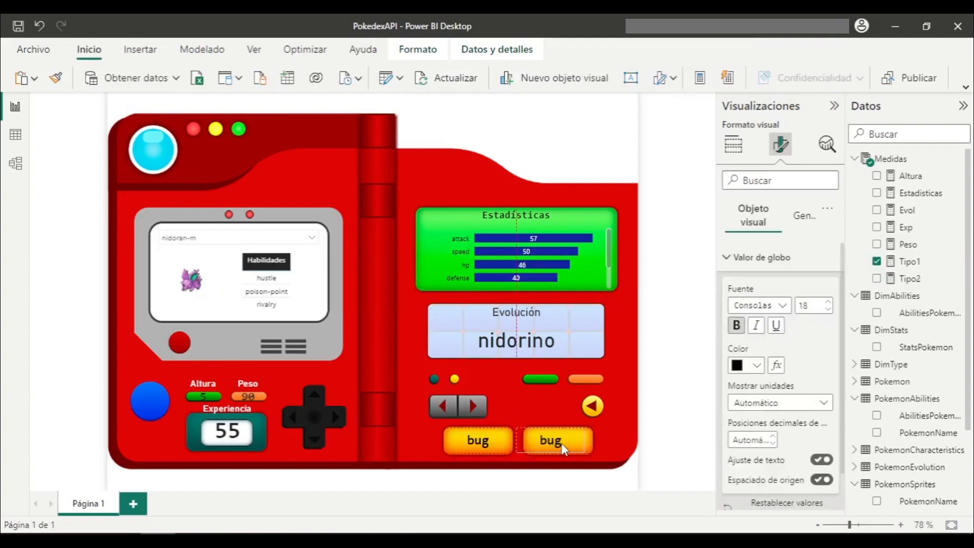
pyautogui.click(733, 145)
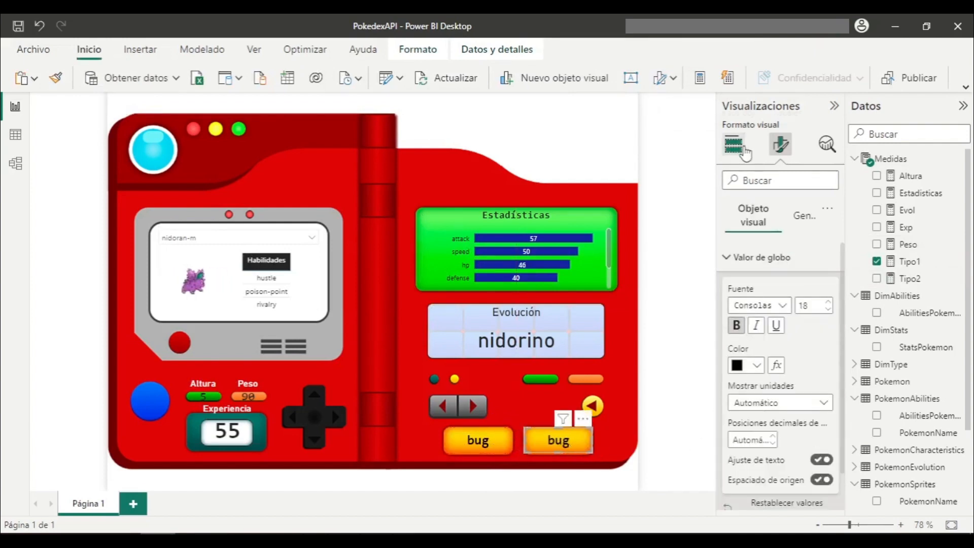
pyautogui.click(876, 261)
pyautogui.click(877, 279)
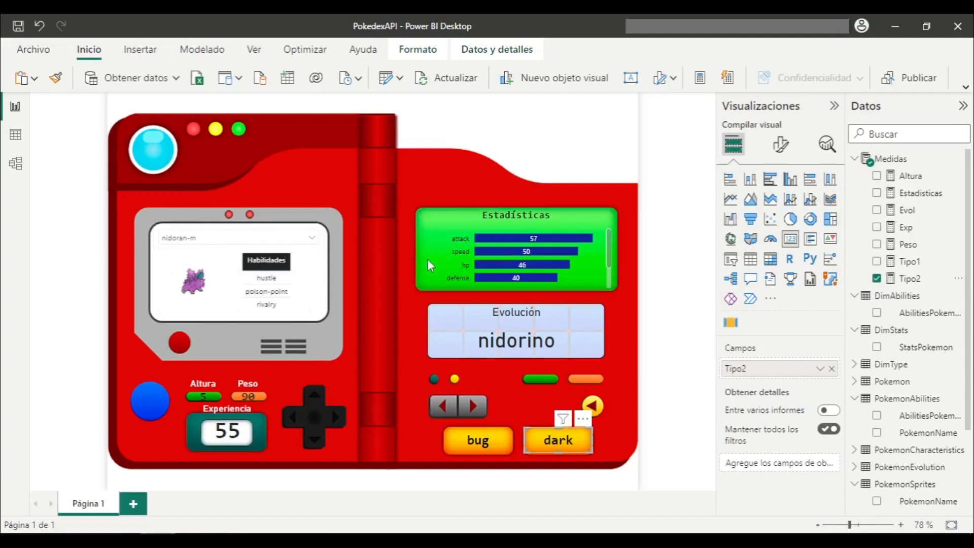
# Step: Filter the report to paras with the name slicer
pyautogui.click(310, 240)
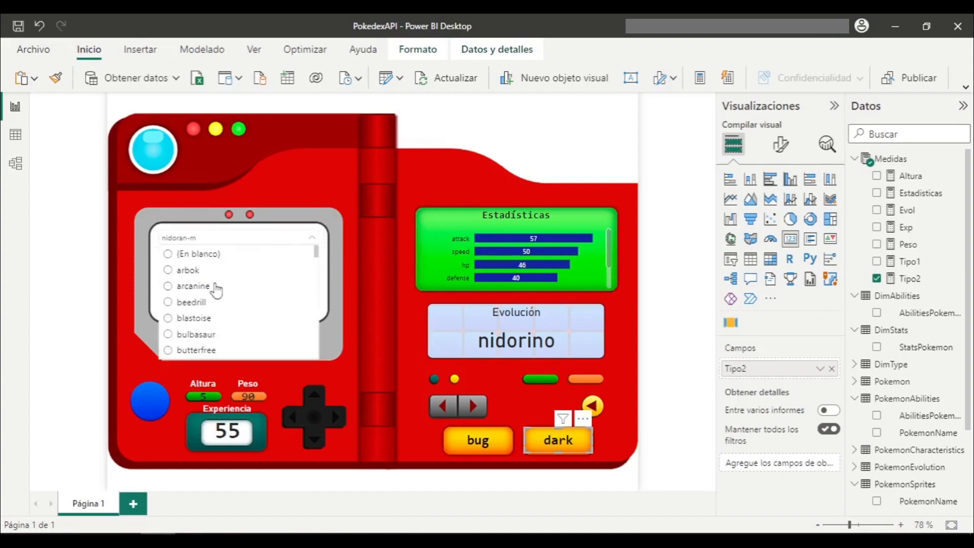
pyautogui.scroll(-6, 214, 304)
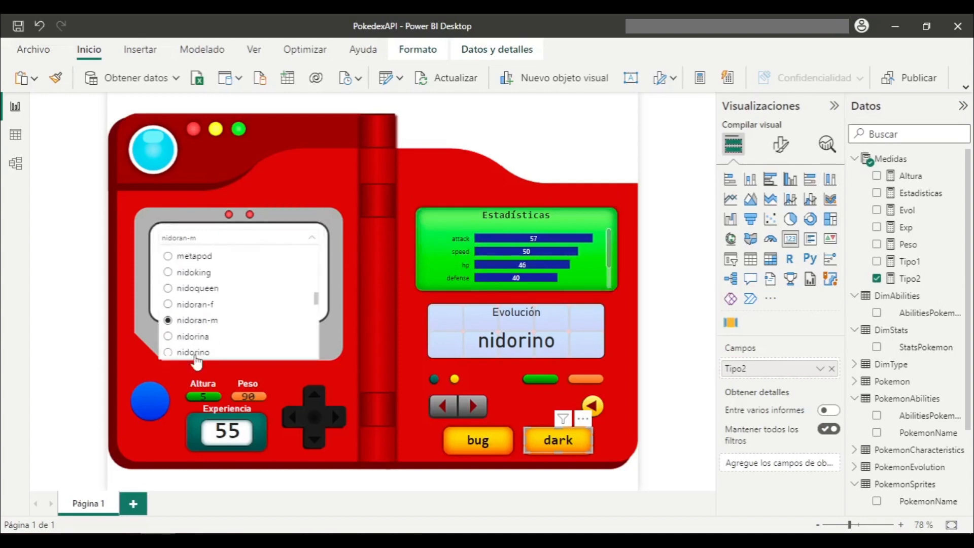
pyautogui.scroll(-2, 212, 327)
pyautogui.click(193, 319)
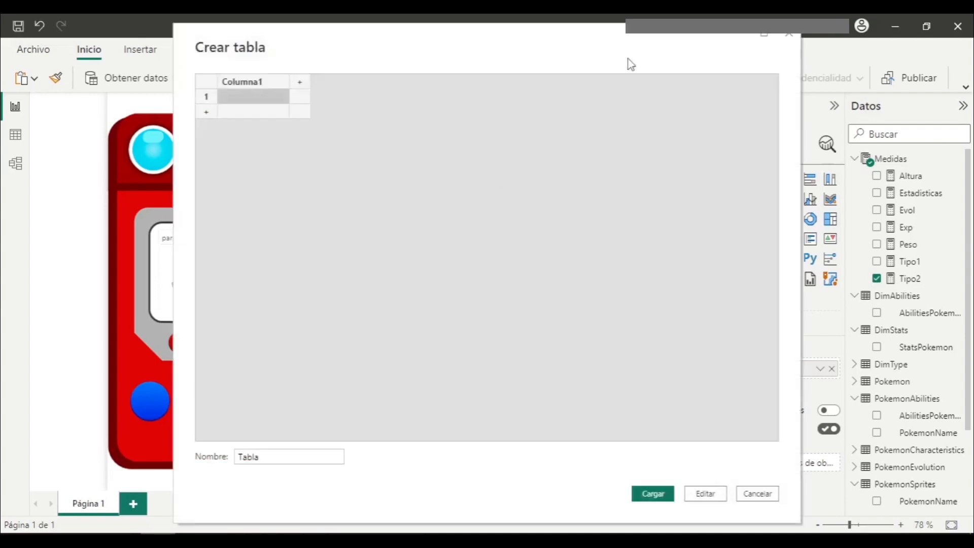
# Step: Dismiss the table creation dialog, inspect the CantidadPokemon parameter's value in the Power Query editor, and return to the report
pyautogui.click(788, 34)
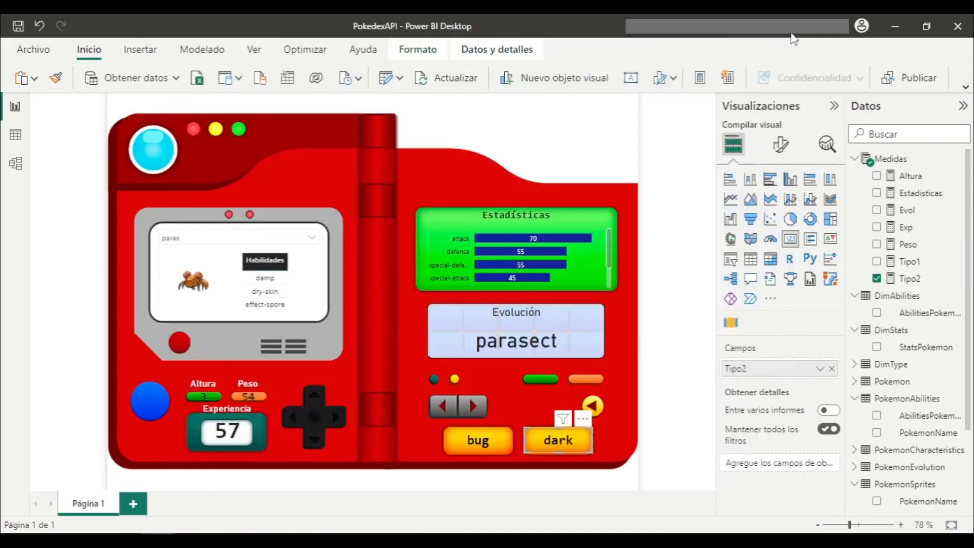
pyautogui.click(386, 79)
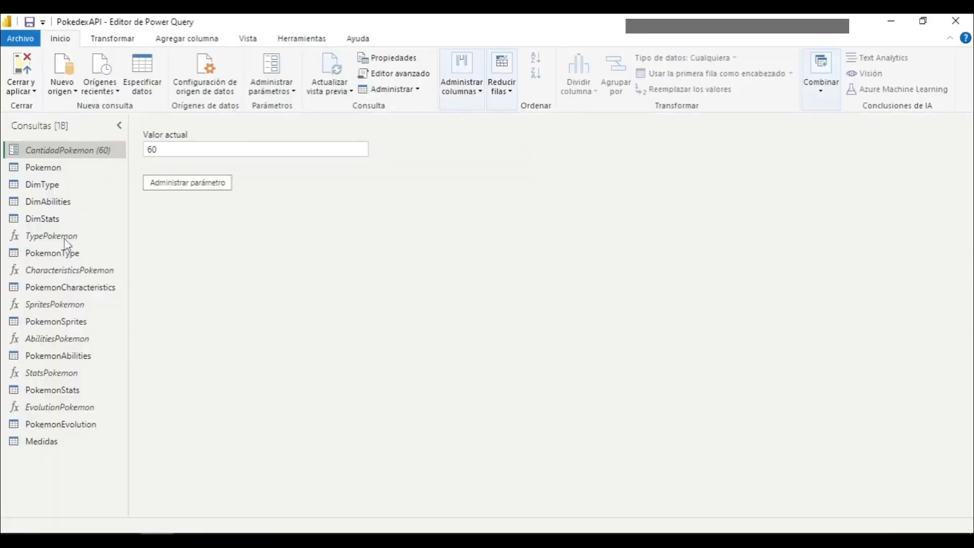
pyautogui.moveTo(174, 150); pyautogui.dragTo(120, 147)
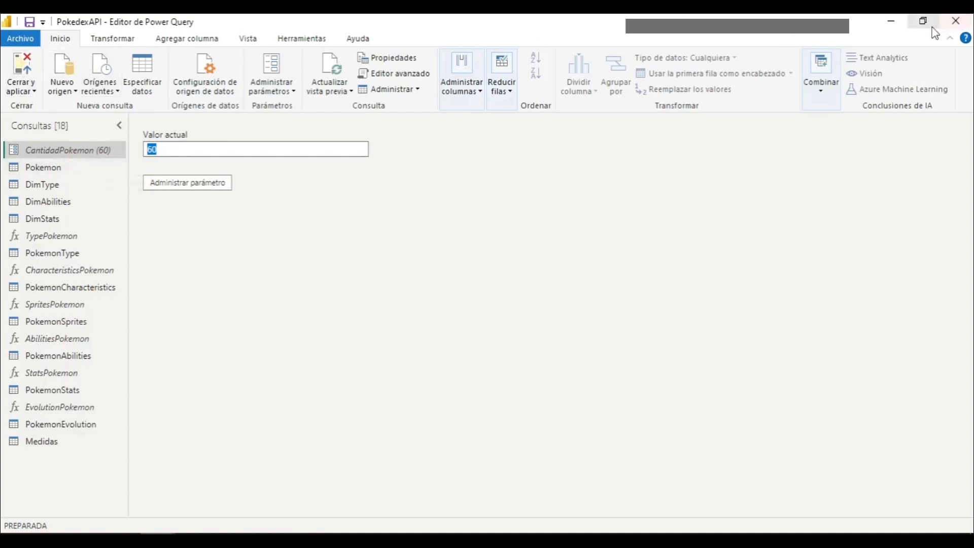
pyautogui.click(956, 21)
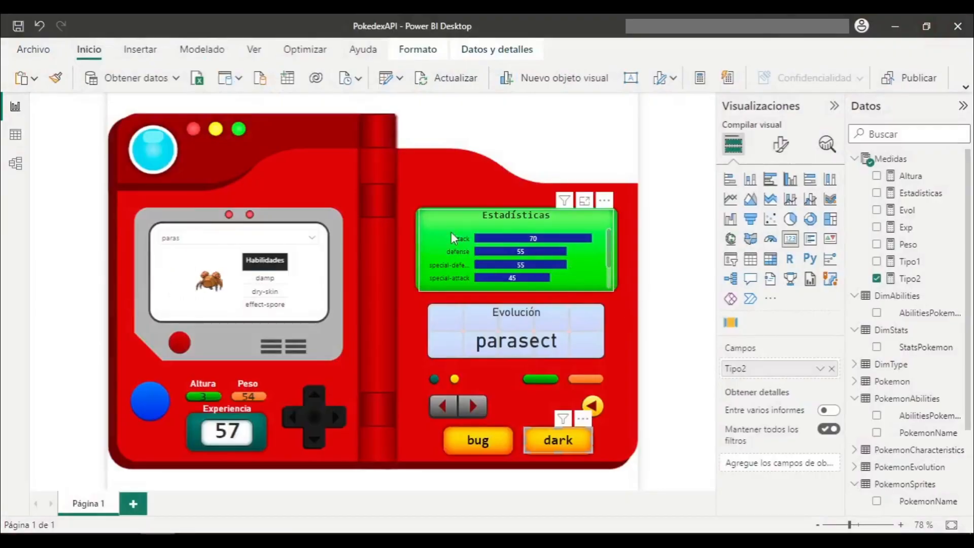
pyautogui.moveTo(488, 250)
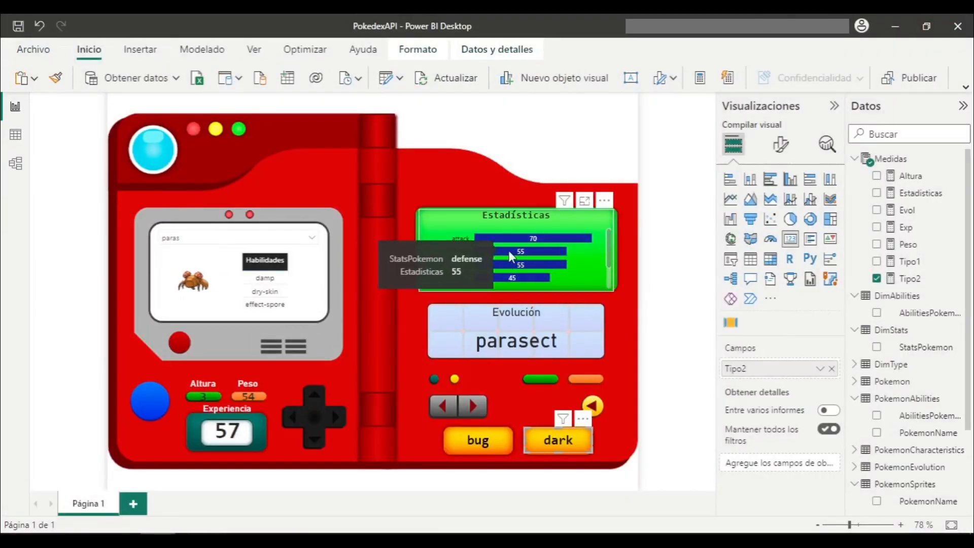